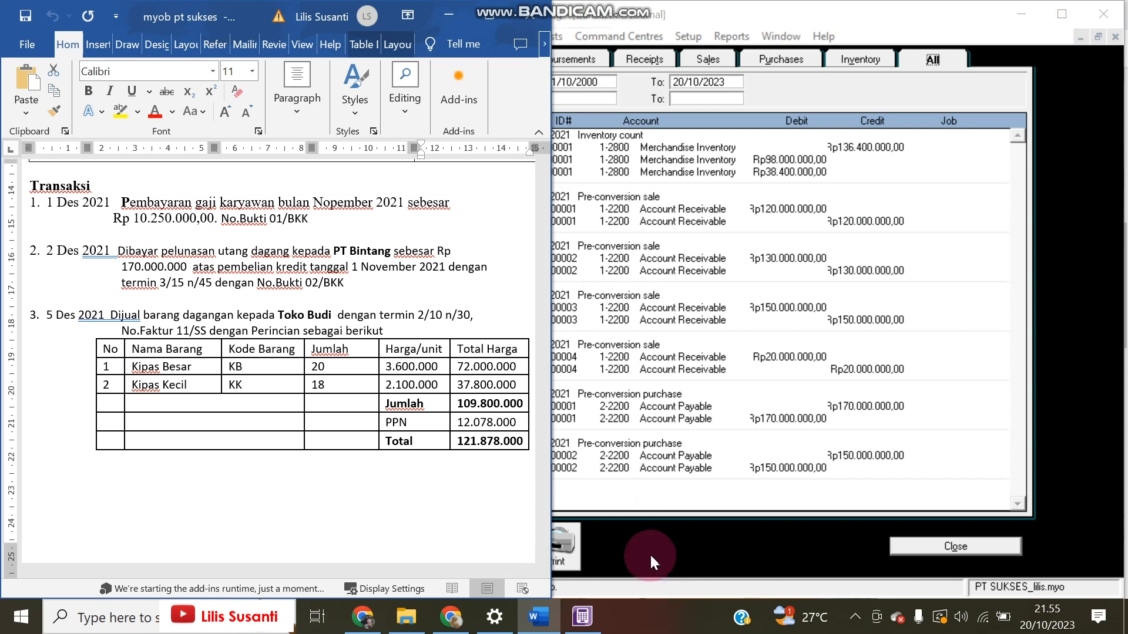
Close the Transaction Journal and open a new Spend Money entry from the Banking command centre.
{"action": "left_click", "coordinate": [695, 531]}
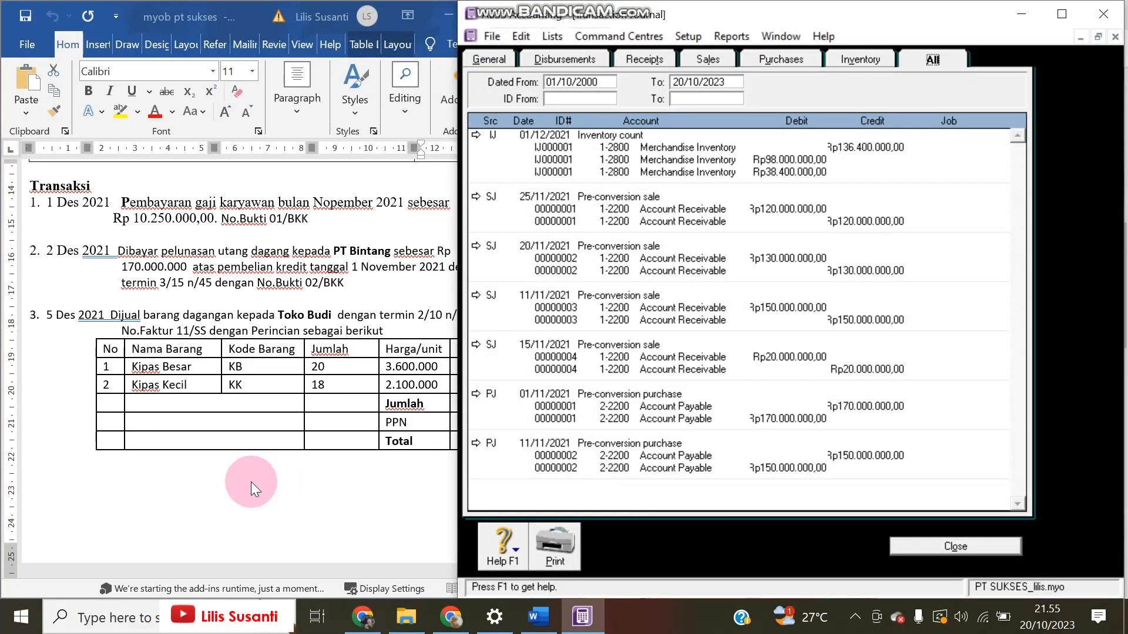
{"action": "left_click", "coordinate": [268, 442]}
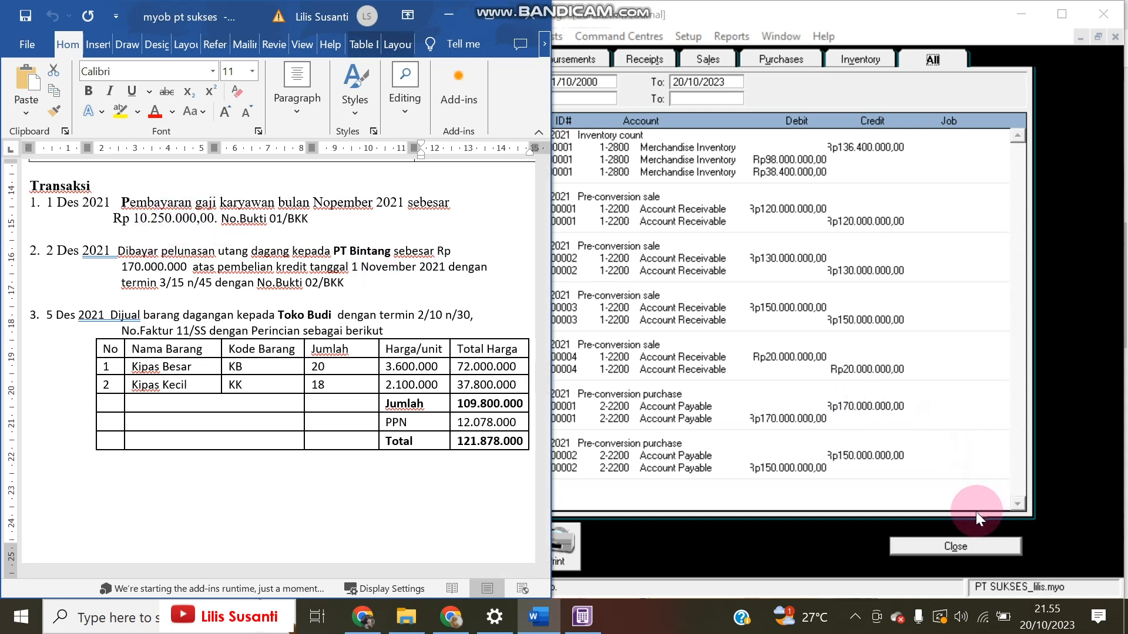
{"action": "left_click", "coordinate": [960, 547]}
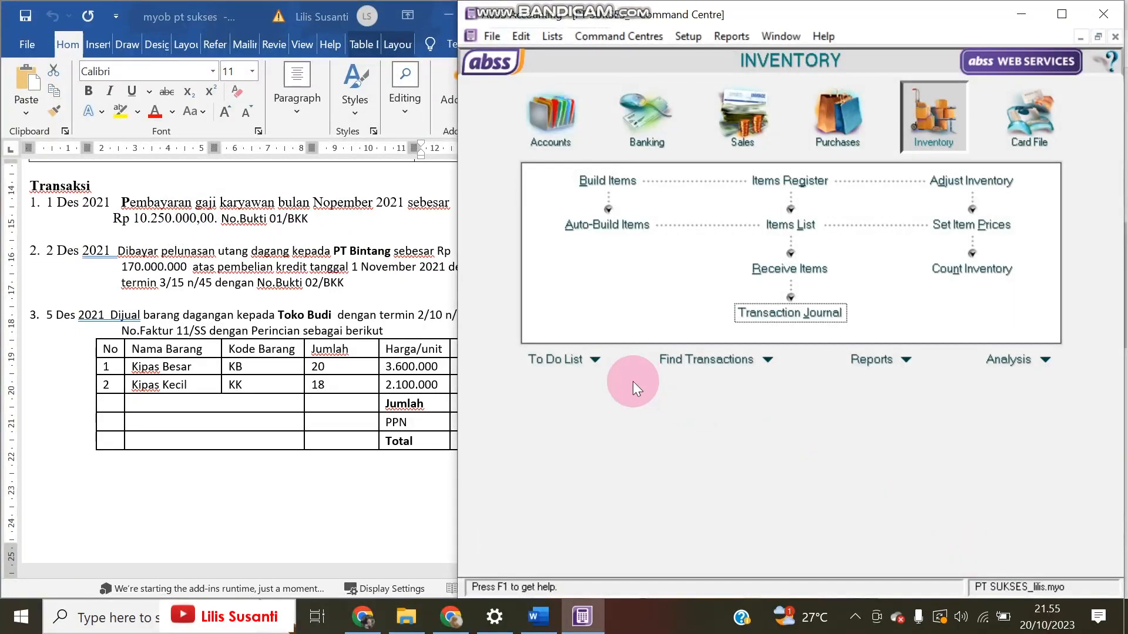
{"action": "left_click", "coordinate": [646, 120]}
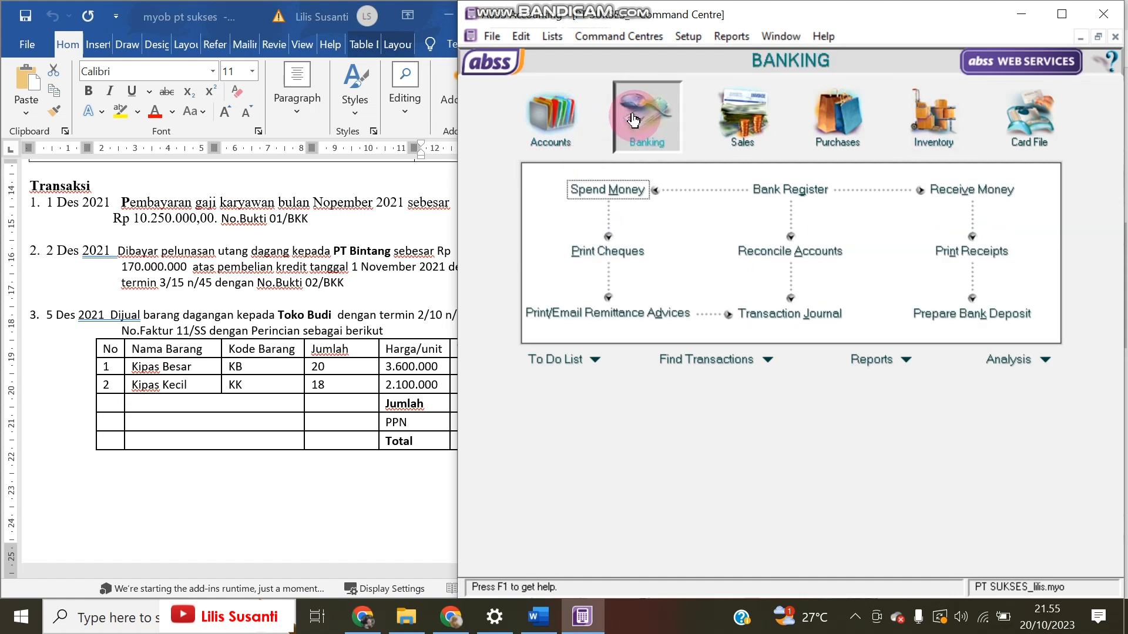
{"action": "left_click", "coordinate": [618, 191]}
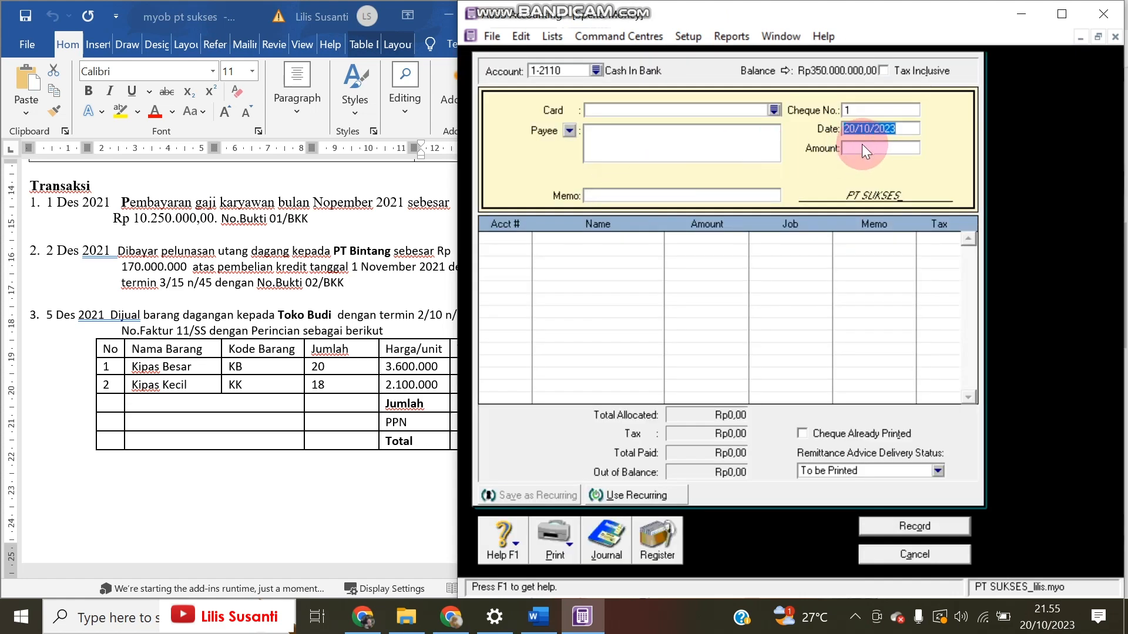
Date the payment 01/12/2021, set its amount to Rp10.250.000 and its cheque number to 01/BKK.
{"action": "left_click", "coordinate": [868, 126]}
{"action": "type", "text": "01"}
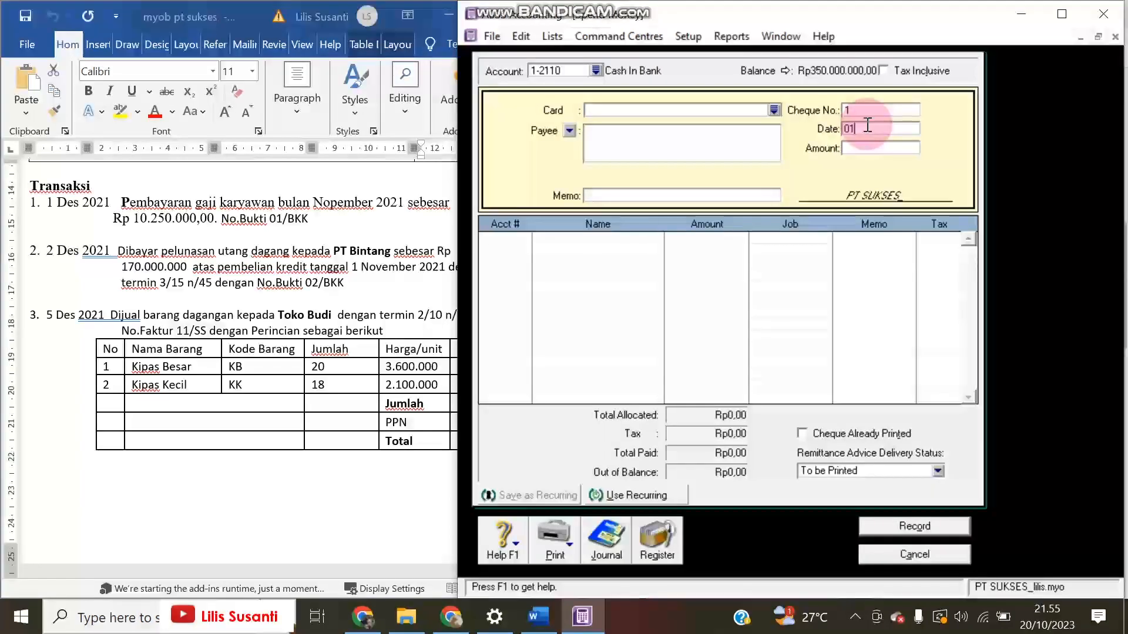
{"action": "type", "text": "/12/2021"}
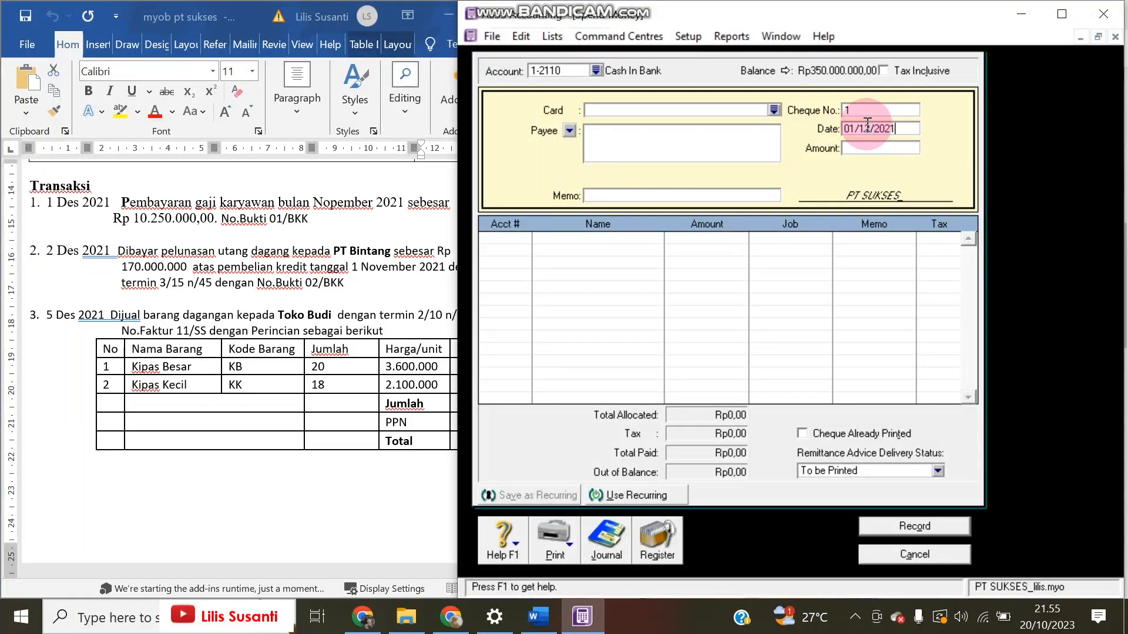
{"action": "key", "text": "Tab"}
{"action": "type", "text": "10.250.000"}
{"action": "key", "text": "Tab"}
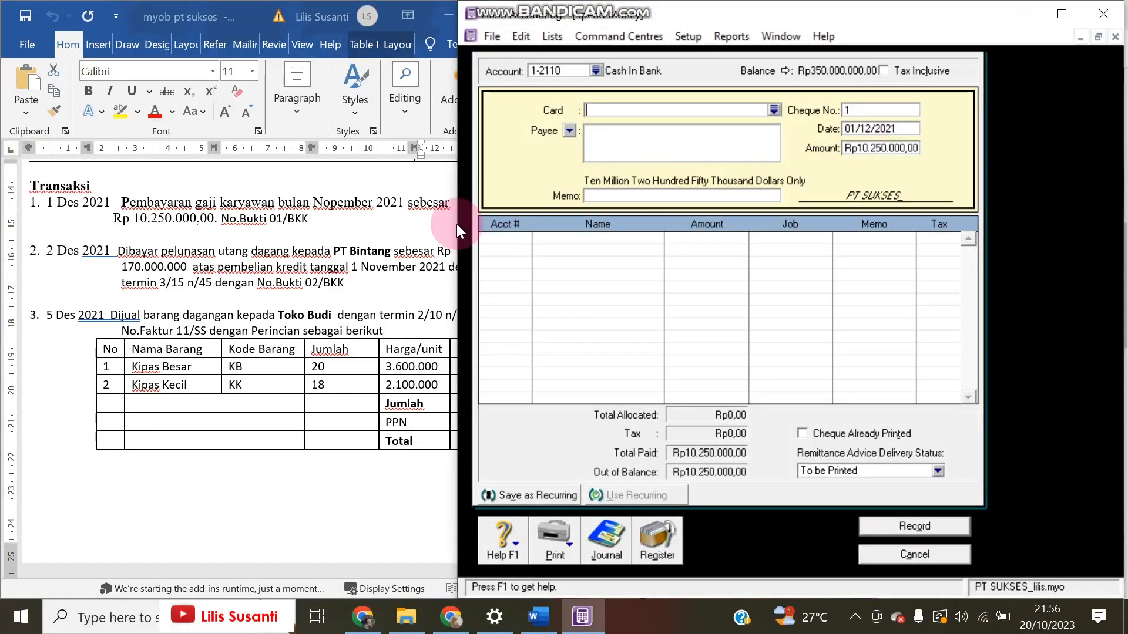
{"action": "left_click", "coordinate": [897, 108]}
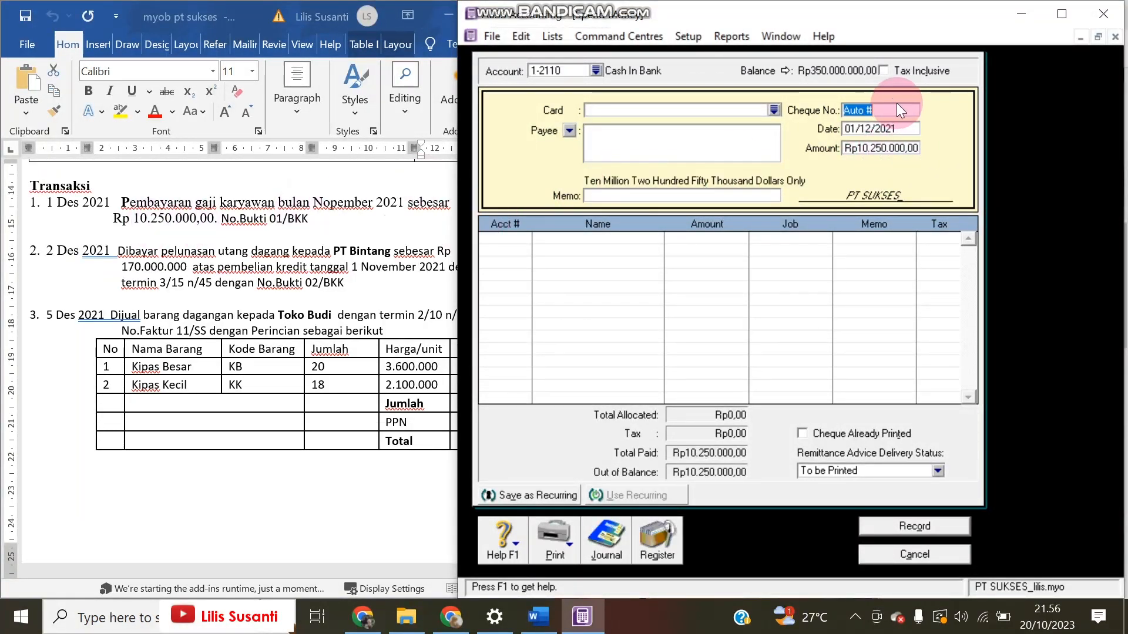
{"action": "type", "text": "01/BKK"}
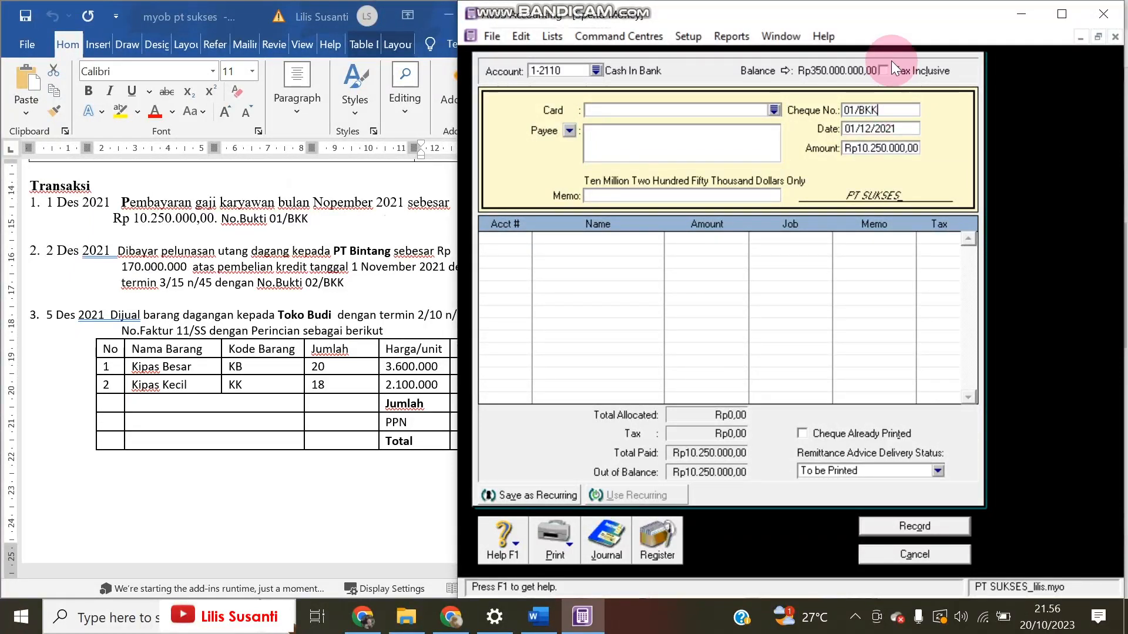
{"action": "left_click", "coordinate": [893, 129]}
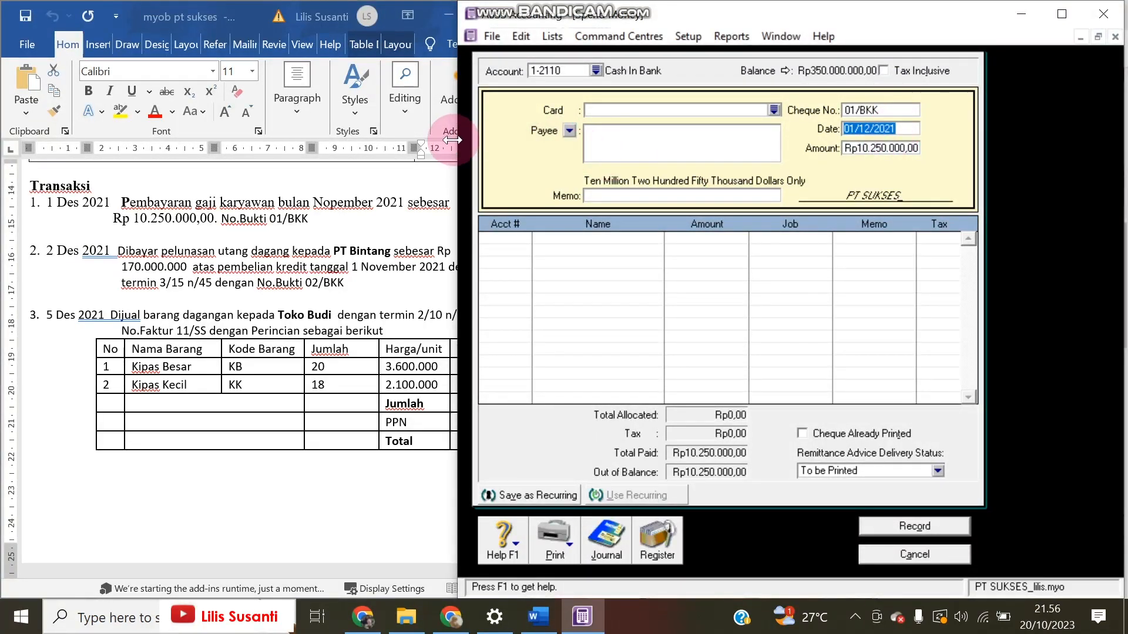
Copy "Pembayaran gaji karyawan bulan Nopember" from the first transaction in the Word document into the payment's memo.
{"action": "left_click_drag", "start_coordinate": [458, 141], "coordinate": [532, 141]}
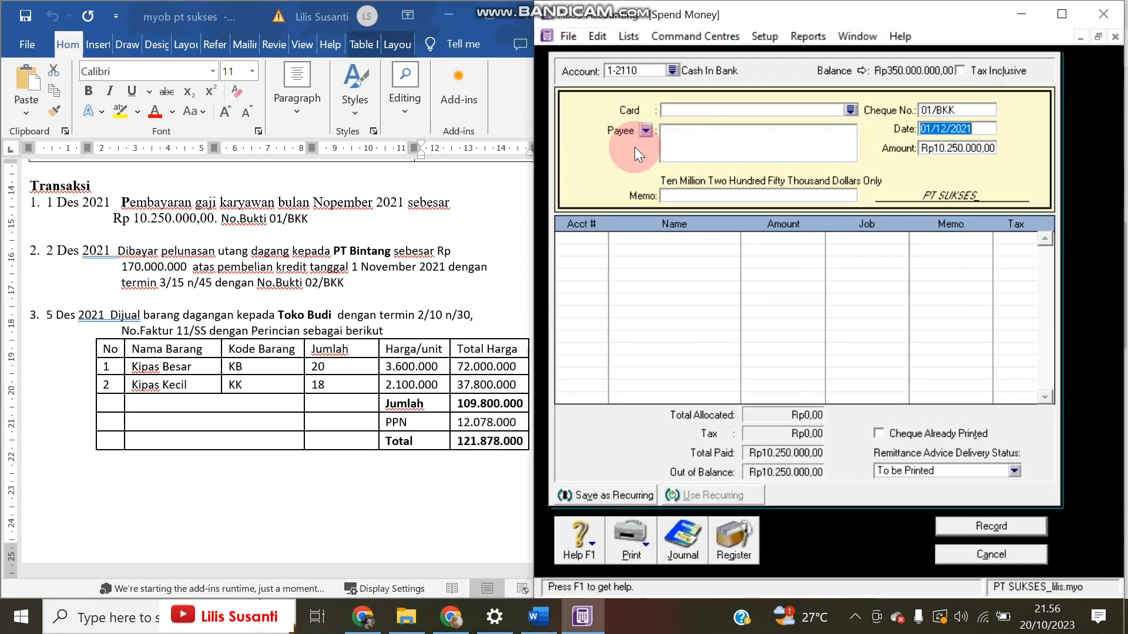
{"action": "left_click", "coordinate": [112, 209]}
{"action": "left_click_drag", "start_coordinate": [122, 202], "coordinate": [368, 199]}
{"action": "key", "text": "ctrl+c"}
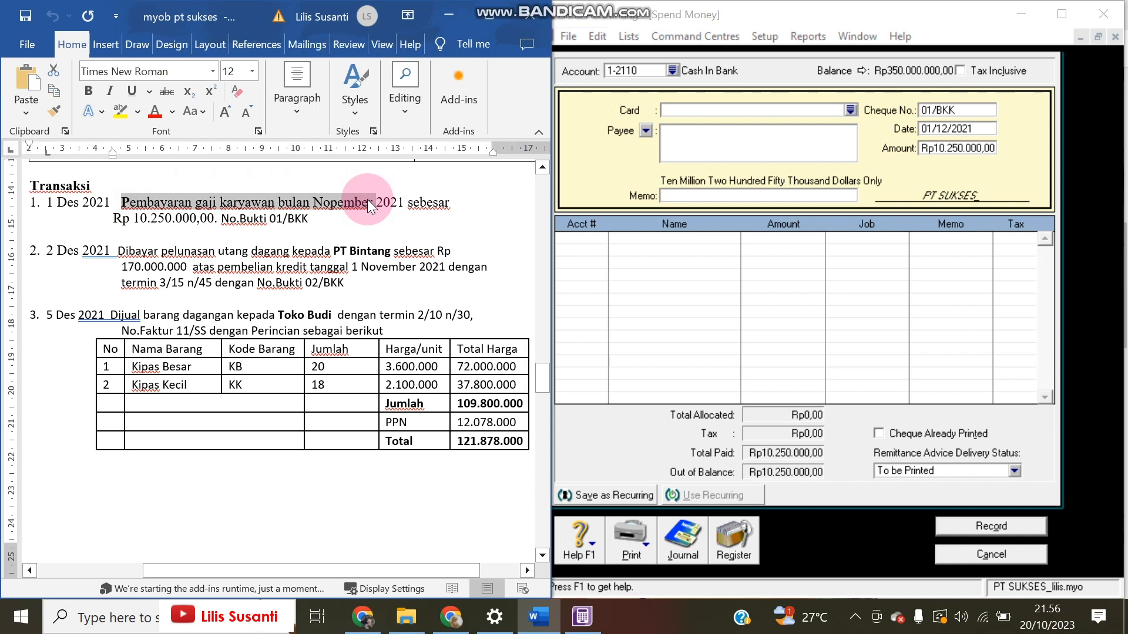
{"action": "left_click", "coordinate": [703, 199]}
{"action": "key", "text": "ctrl+v"}
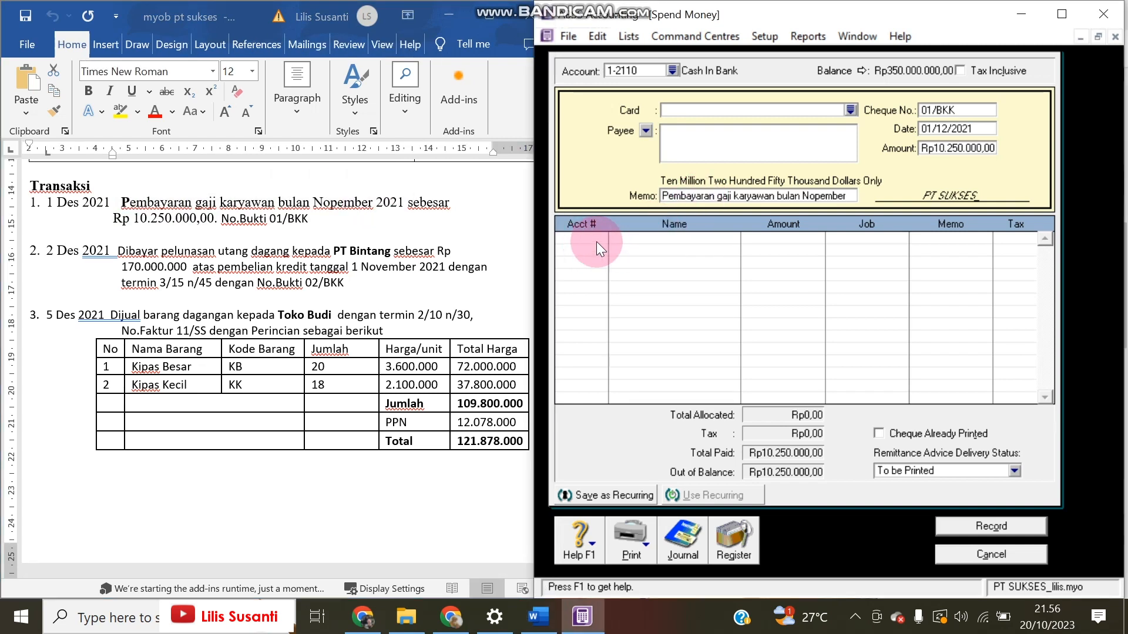
Allocate the payment to account 2-2500 Accrued Expenses, record it and close the Spend Money window.
{"action": "left_click", "coordinate": [596, 238]}
{"action": "type", "text": "6-"}
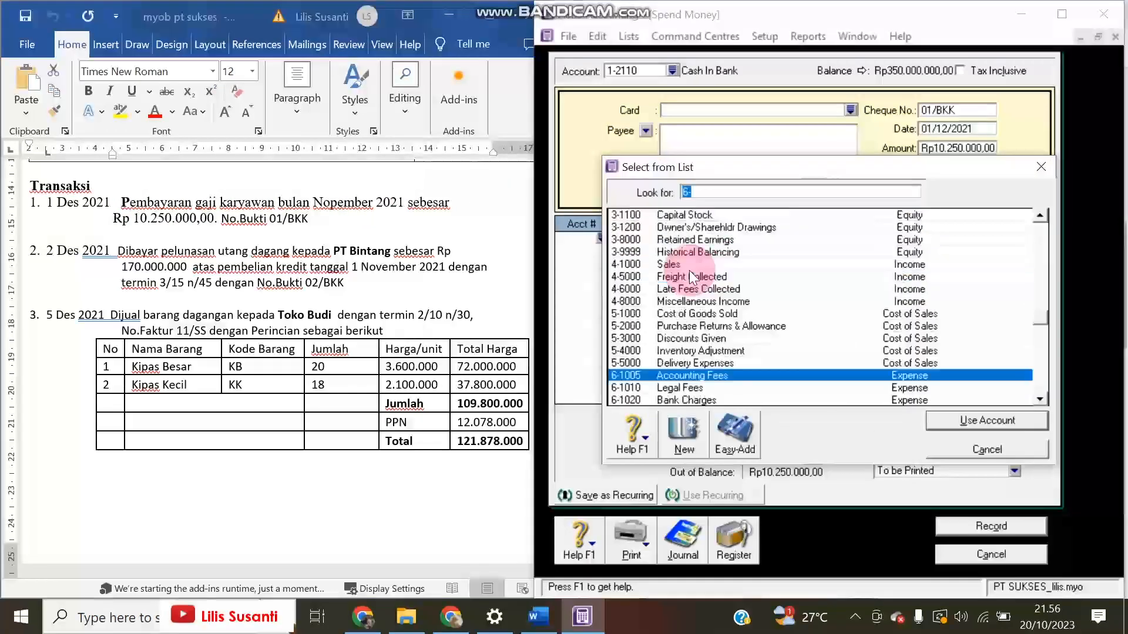
{"action": "scroll", "coordinate": [689, 270], "scroll_direction": "up", "scroll_amount": 5}
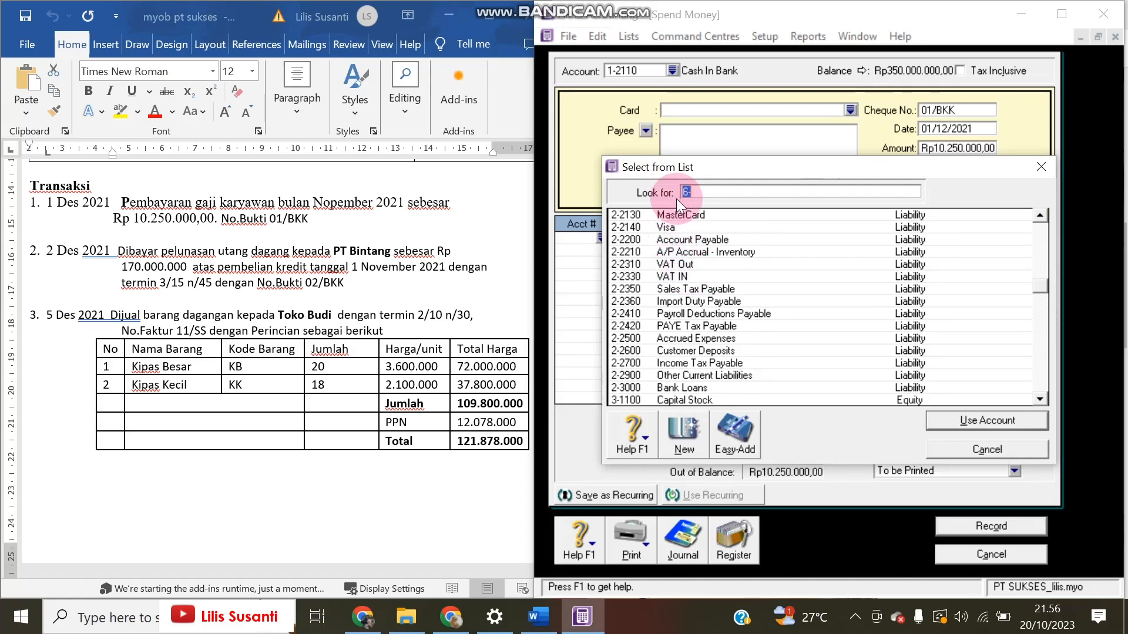
{"action": "type", "text": "2"}
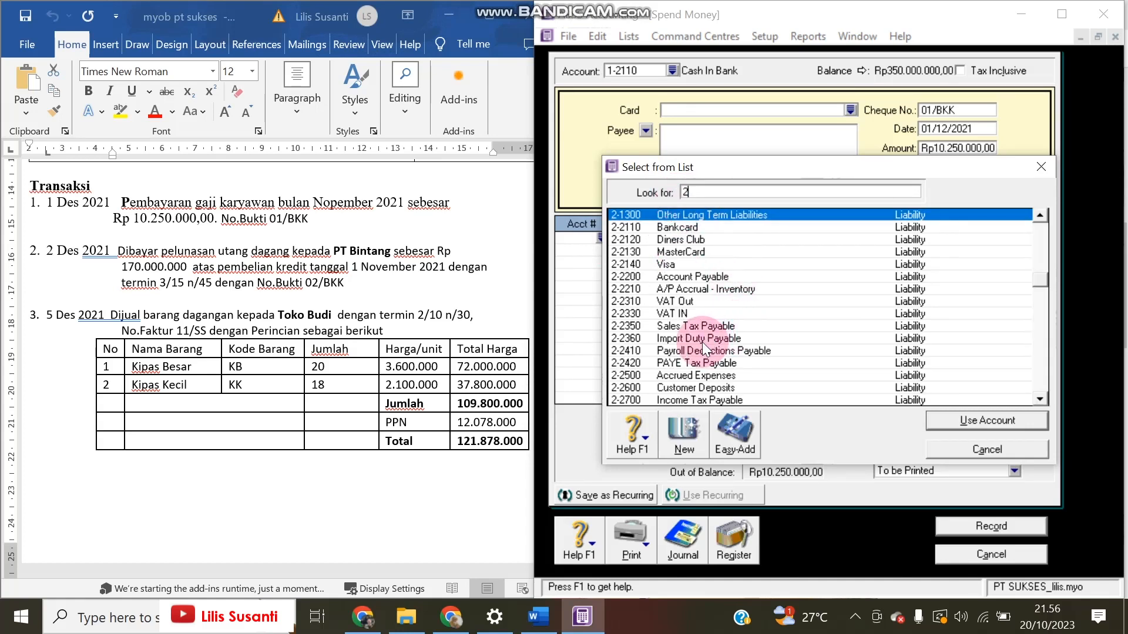
{"action": "left_click", "coordinate": [719, 376]}
{"action": "double_click", "coordinate": [721, 377]}
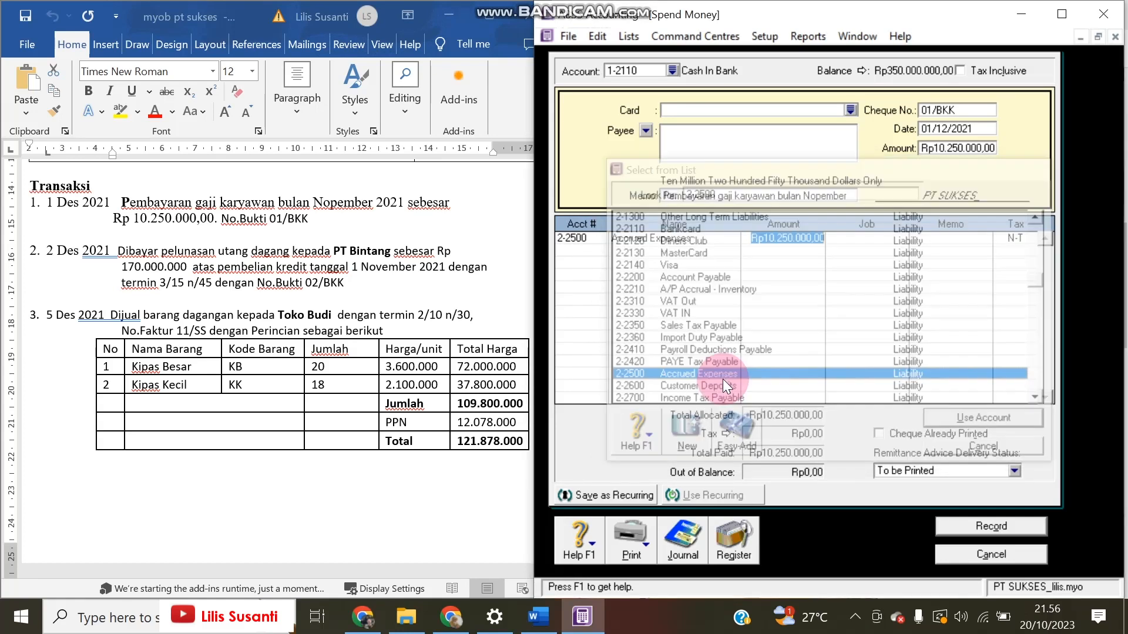
{"action": "left_click", "coordinate": [1006, 527]}
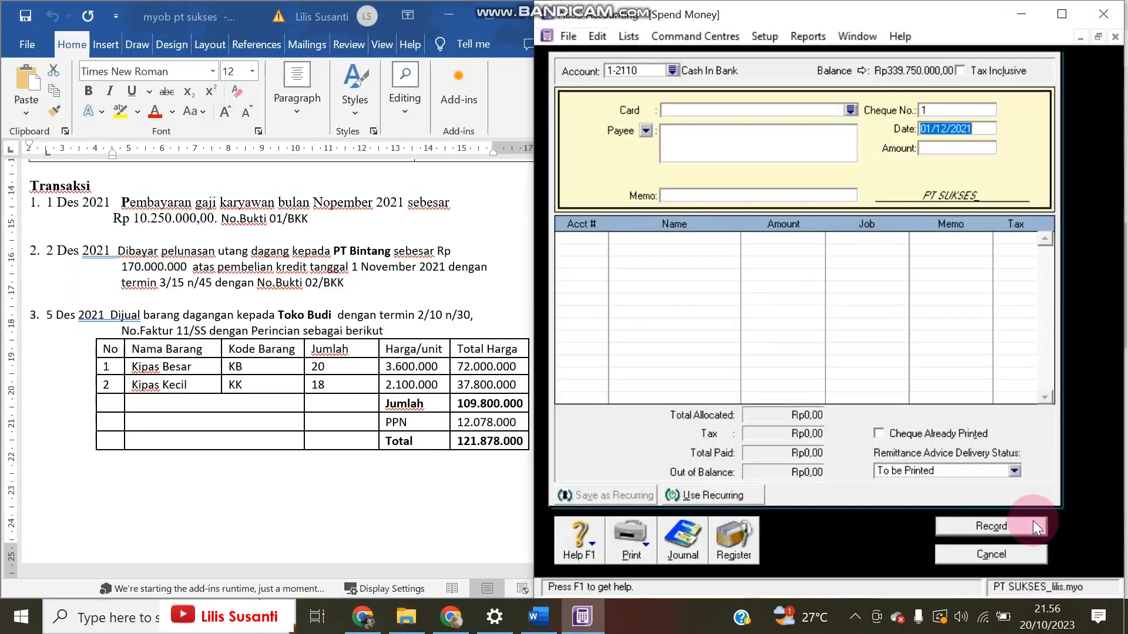
{"action": "left_click", "coordinate": [1031, 554]}
Check the asset balances and the Accrued Expenses liability balance in the Accounts List.
{"action": "left_click", "coordinate": [588, 115]}
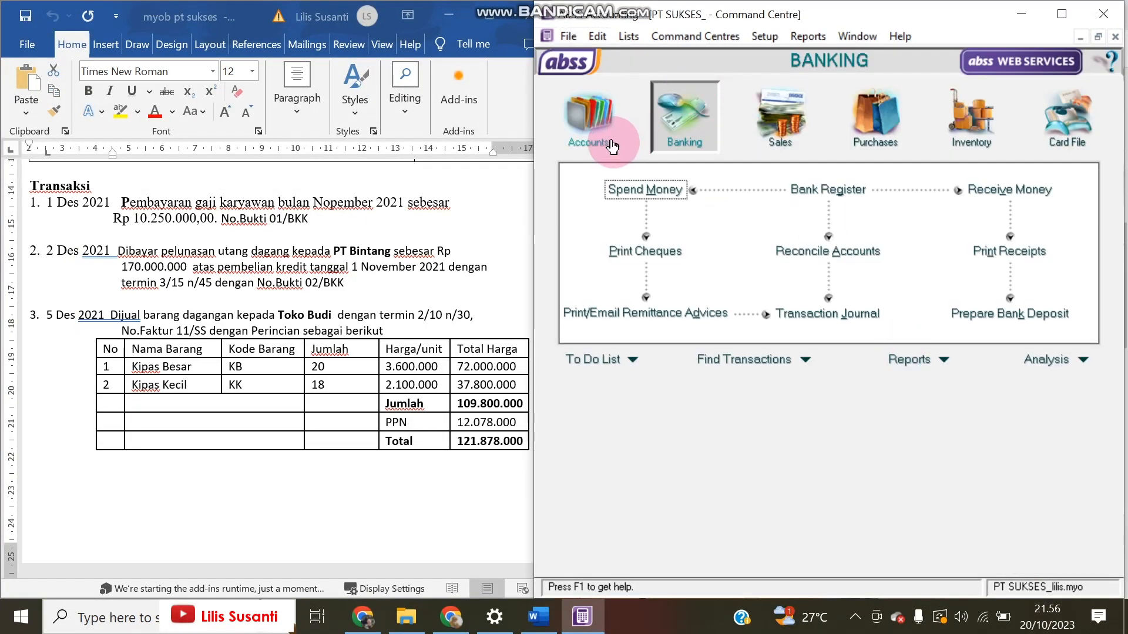
{"action": "left_click", "coordinate": [831, 198]}
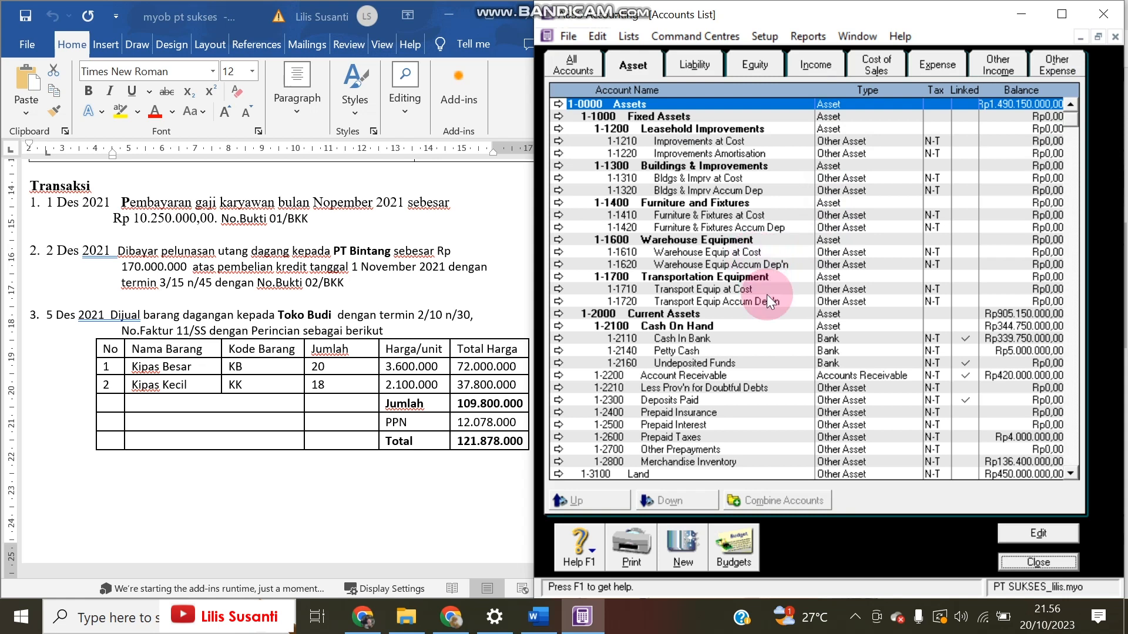
{"action": "scroll", "coordinate": [776, 439], "scroll_direction": "down", "scroll_amount": 1}
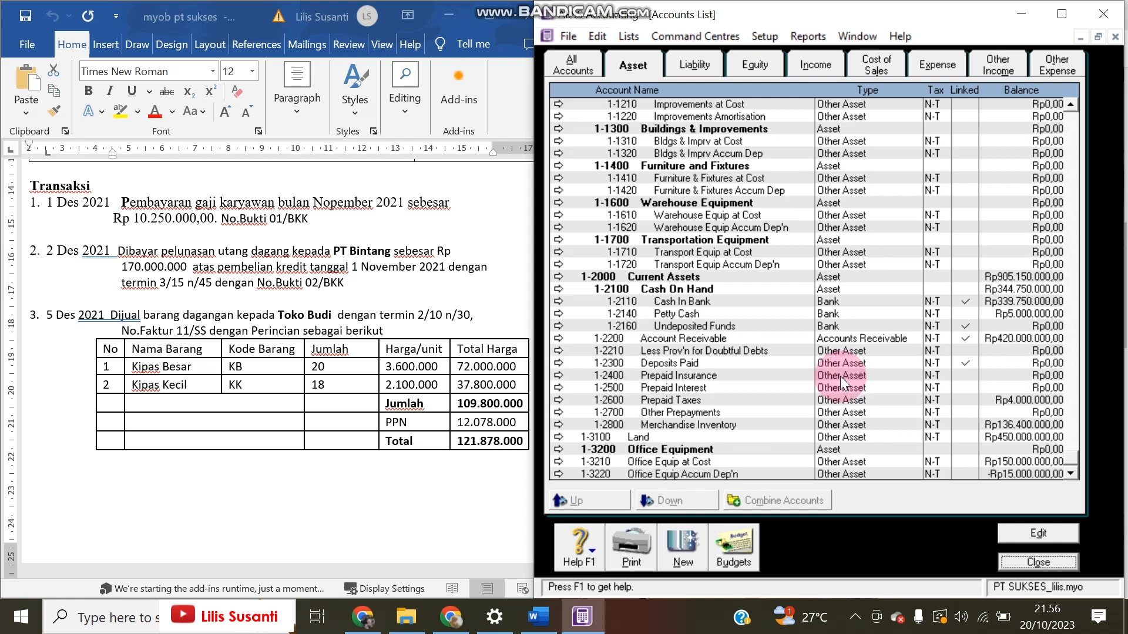
{"action": "left_click", "coordinate": [699, 63]}
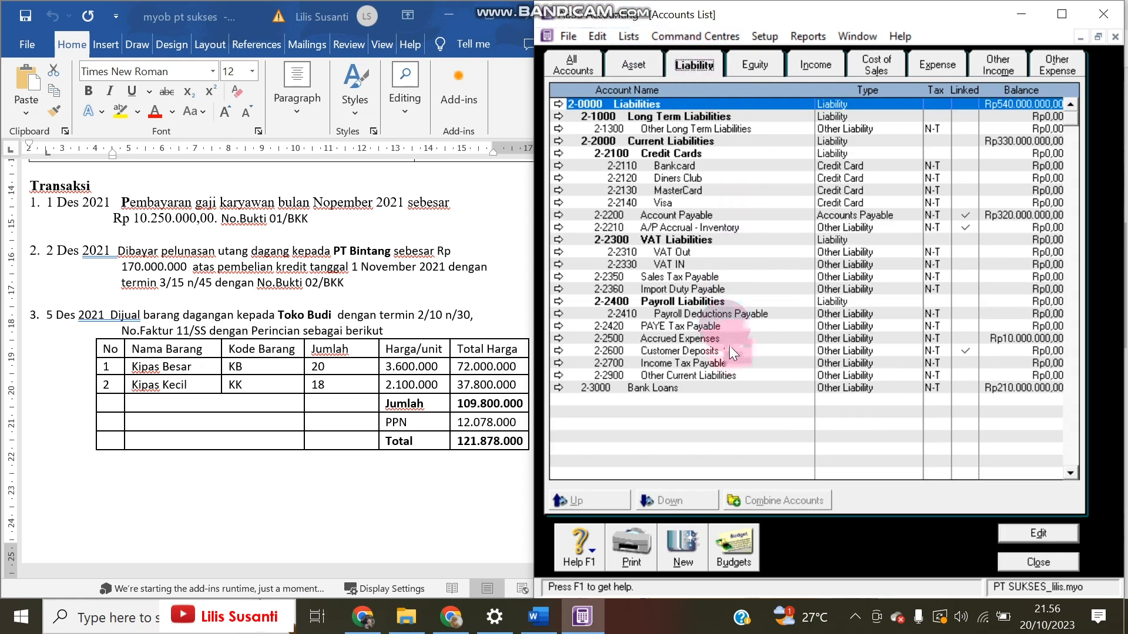
{"action": "left_click", "coordinate": [744, 340]}
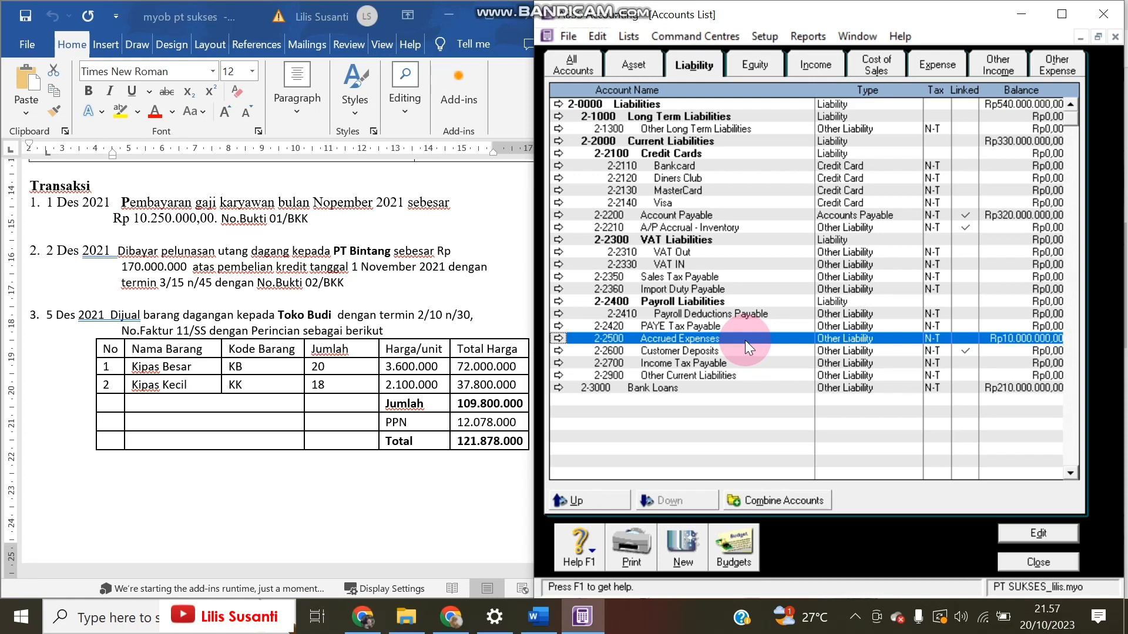
{"action": "left_click", "coordinate": [1005, 562]}
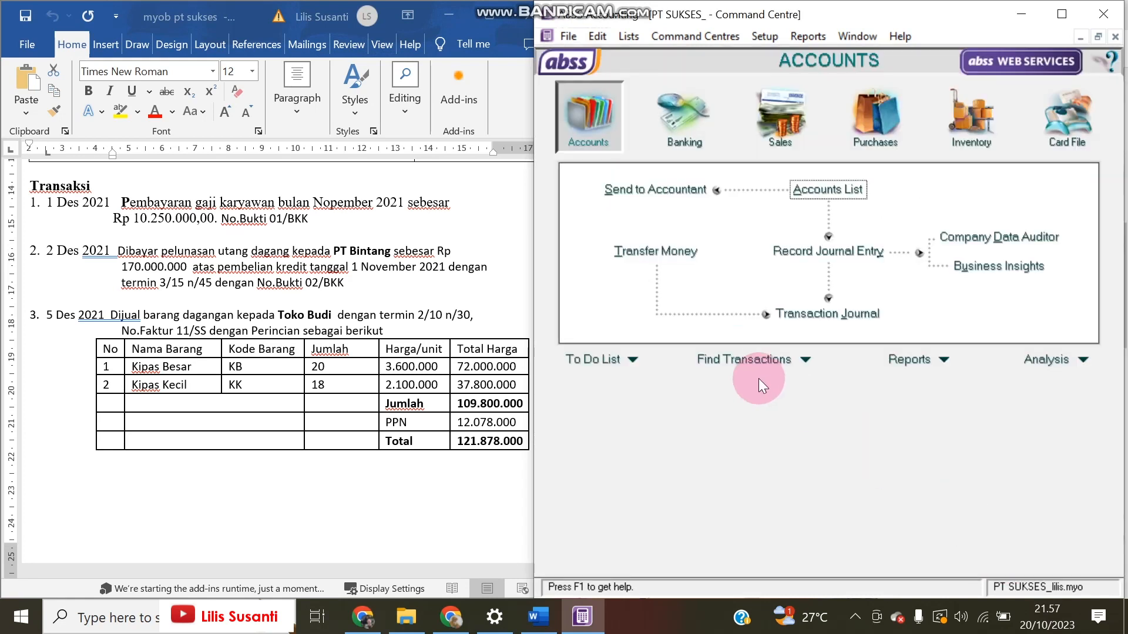
Review the salary payment in the Disbursements journal, including its original Spend Money entry, and close the journal.
{"action": "left_click", "coordinate": [769, 312]}
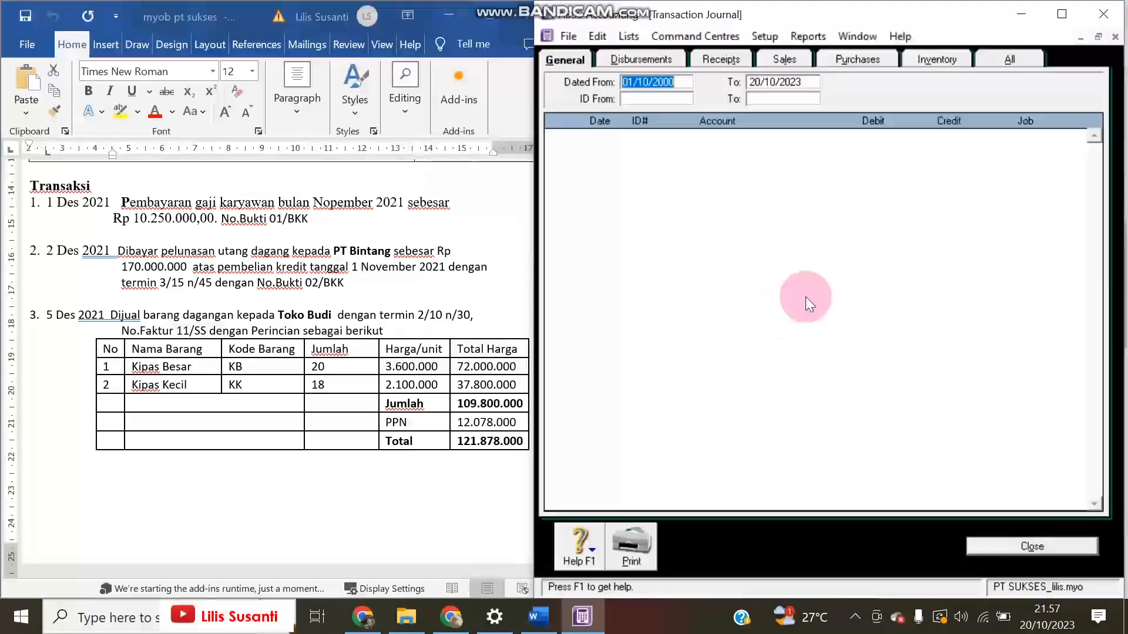
{"action": "left_click", "coordinate": [640, 58]}
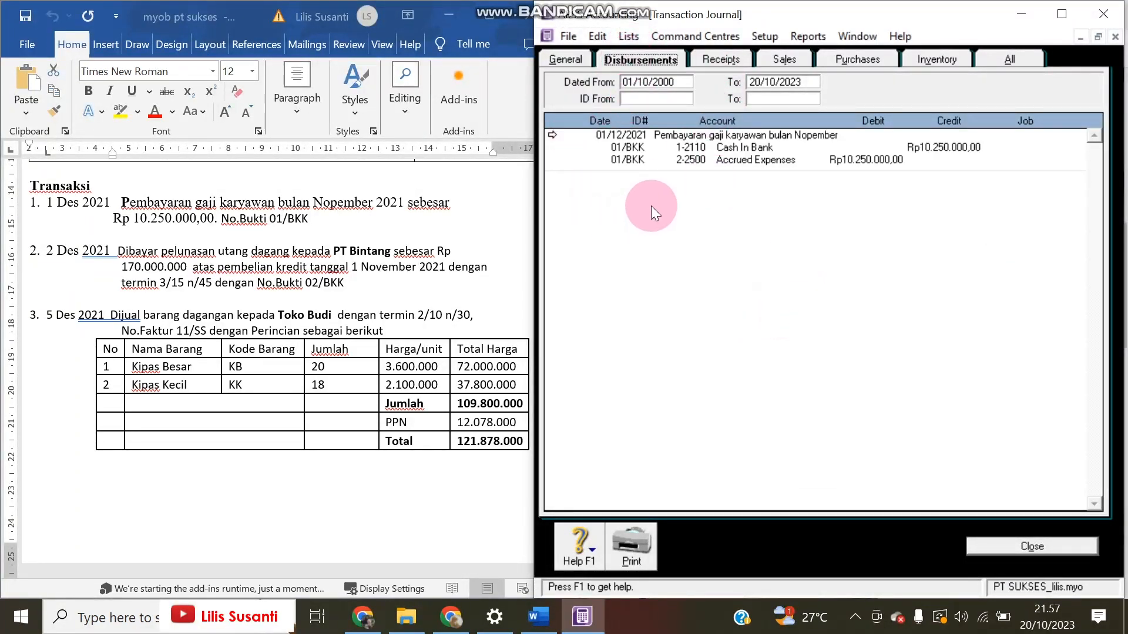
{"action": "left_click", "coordinate": [554, 136]}
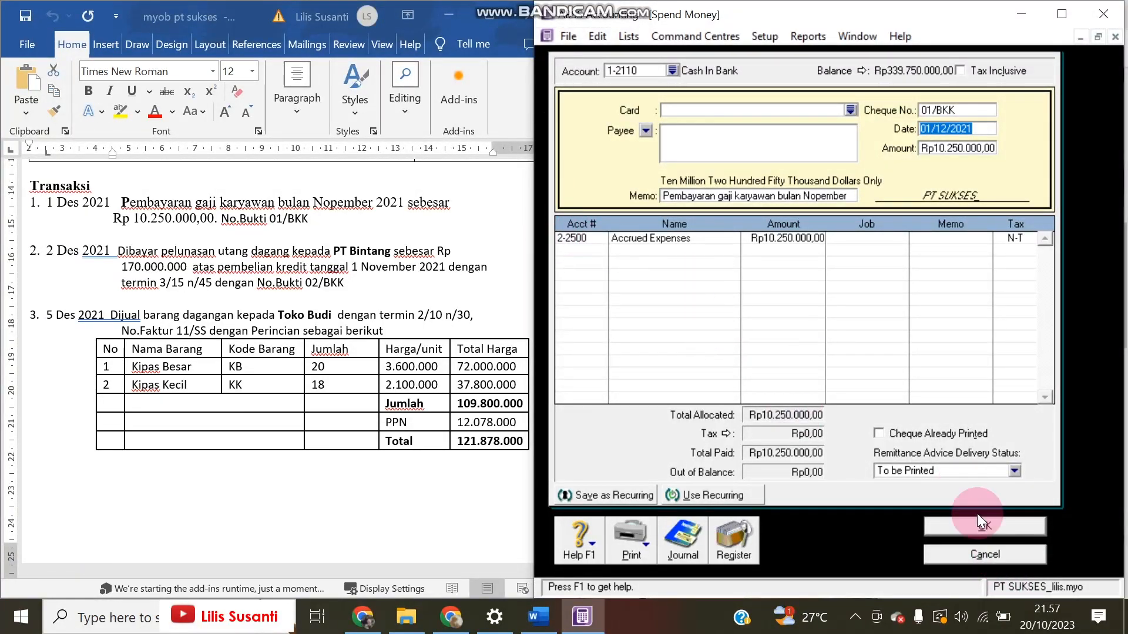
{"action": "left_click", "coordinate": [1001, 564]}
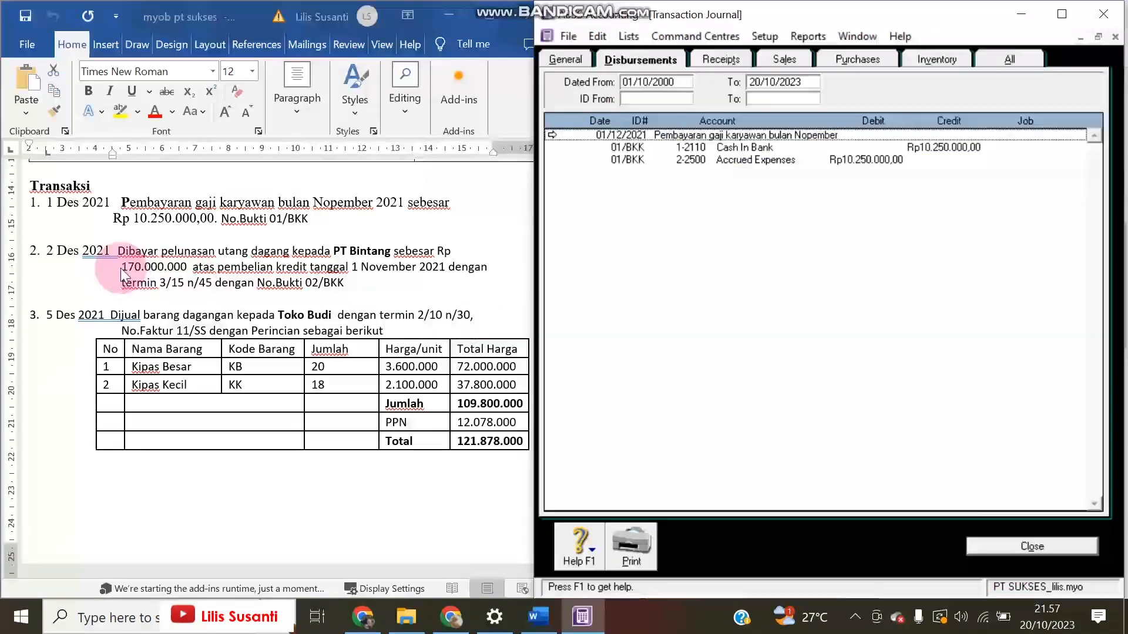
{"action": "left_click", "coordinate": [100, 269]}
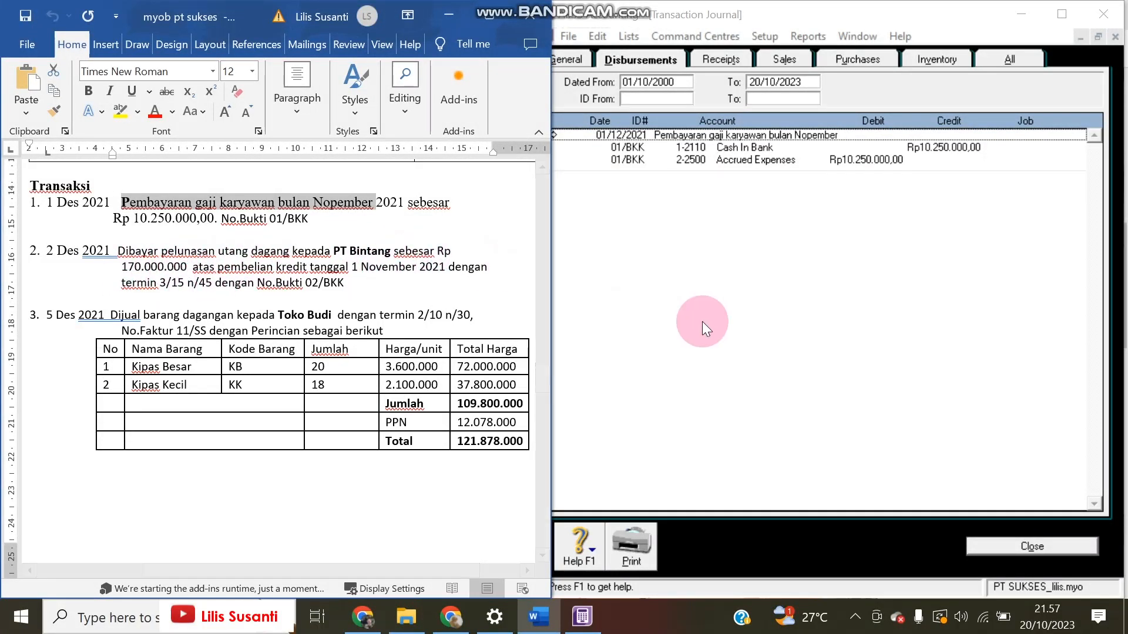
{"action": "left_click", "coordinate": [1037, 547]}
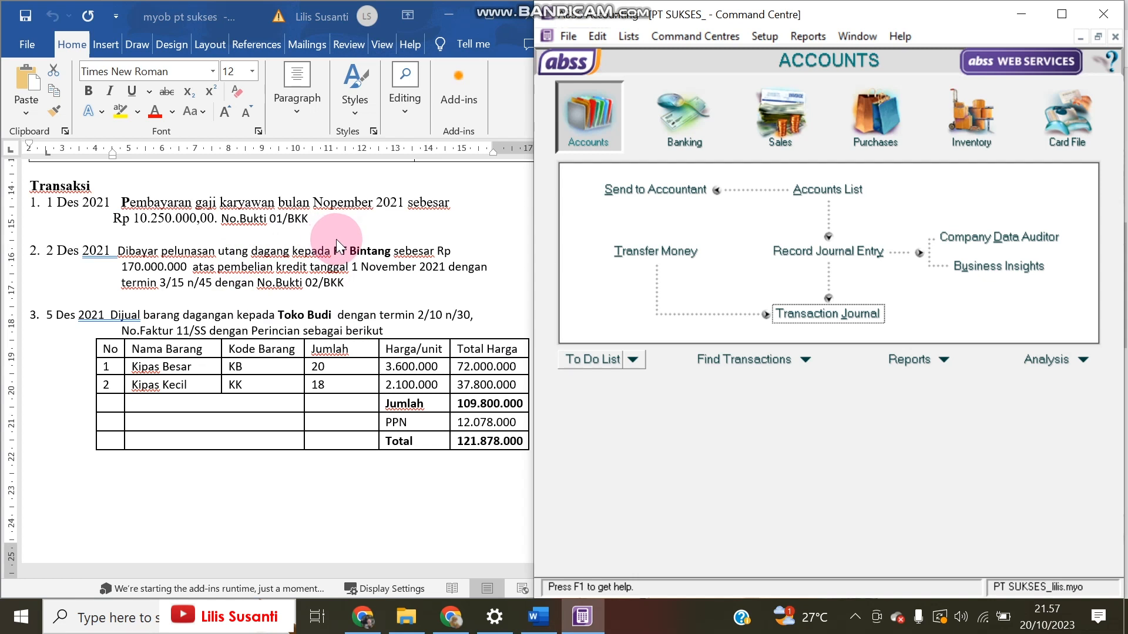
Start a Pay Bills entry from account 1-2110 Cash In Bank for supplier PT Bintang.
{"action": "left_click", "coordinate": [877, 132]}
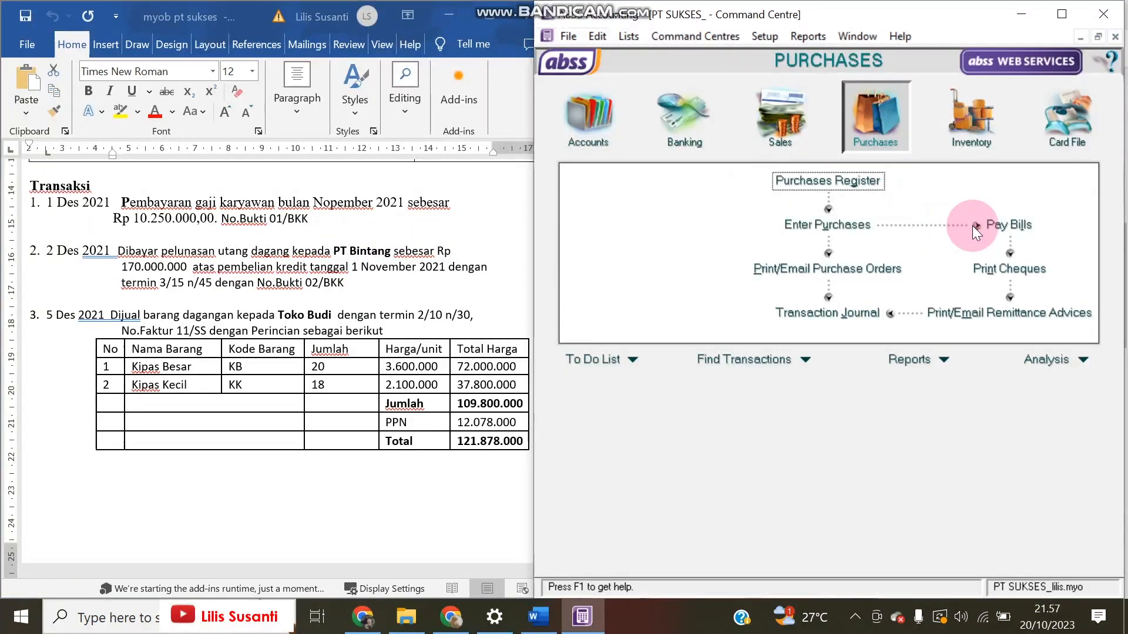
{"action": "left_click", "coordinate": [988, 225]}
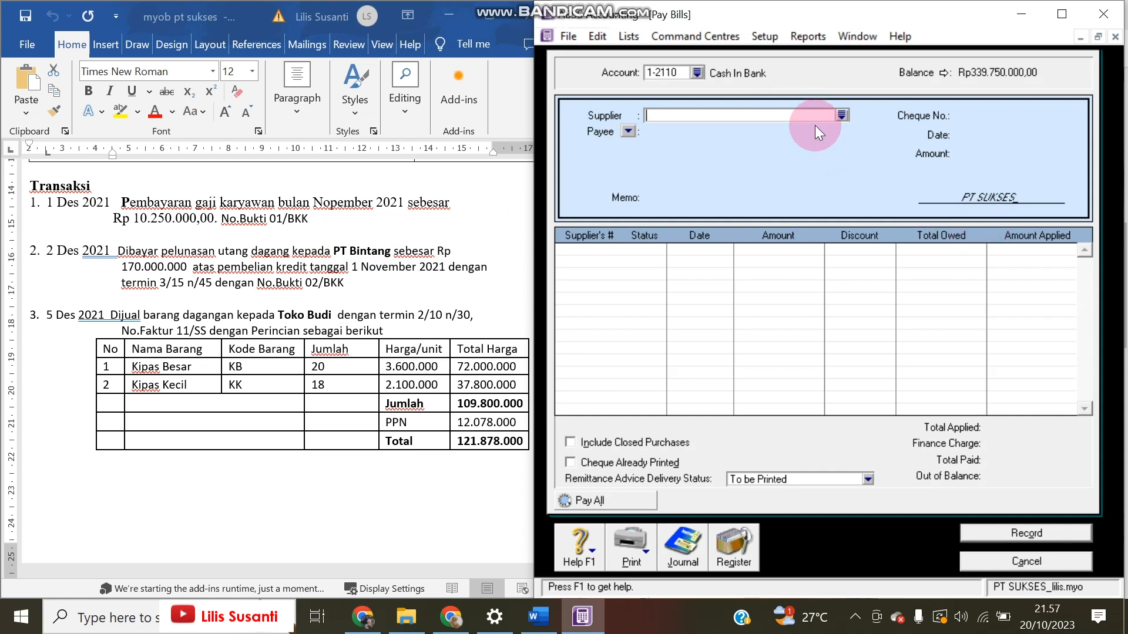
{"action": "left_click", "coordinate": [842, 116]}
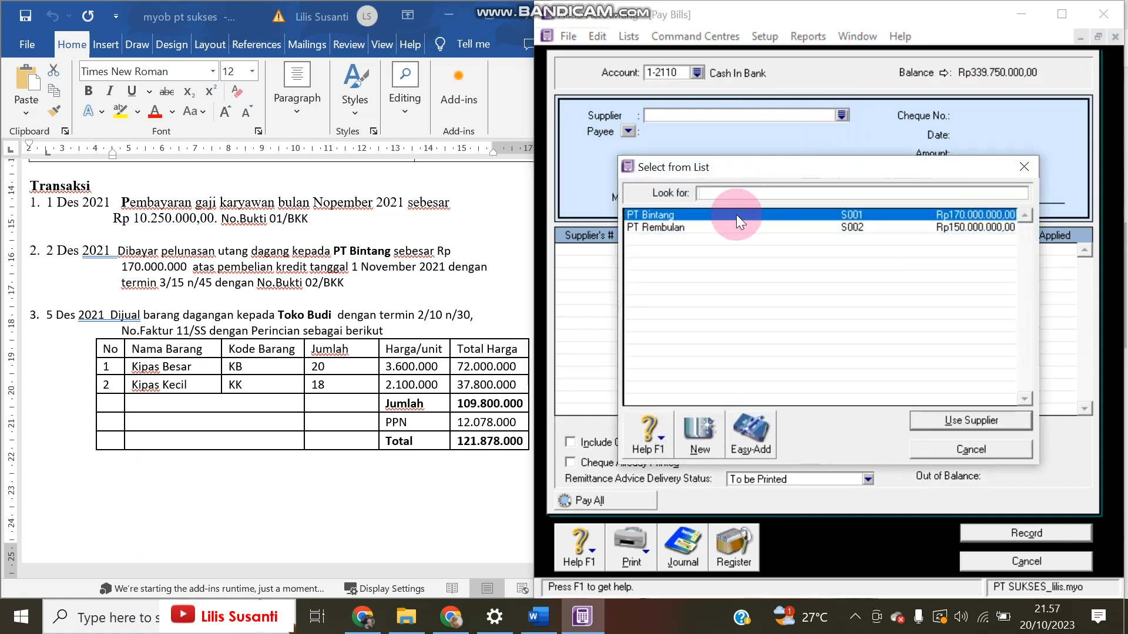
{"action": "double_click", "coordinate": [699, 216]}
Date the PT Bintang payment 02/12/2021 and set its amount to Rp170.000.000.
{"action": "left_click", "coordinate": [980, 136]}
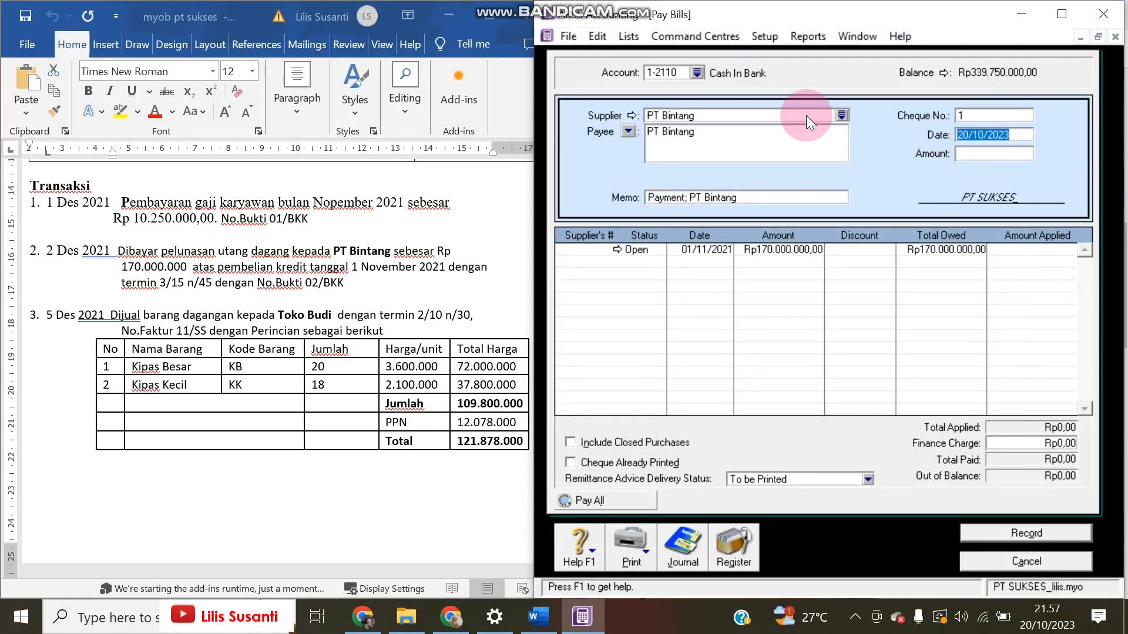
{"action": "type", "text": "2"}
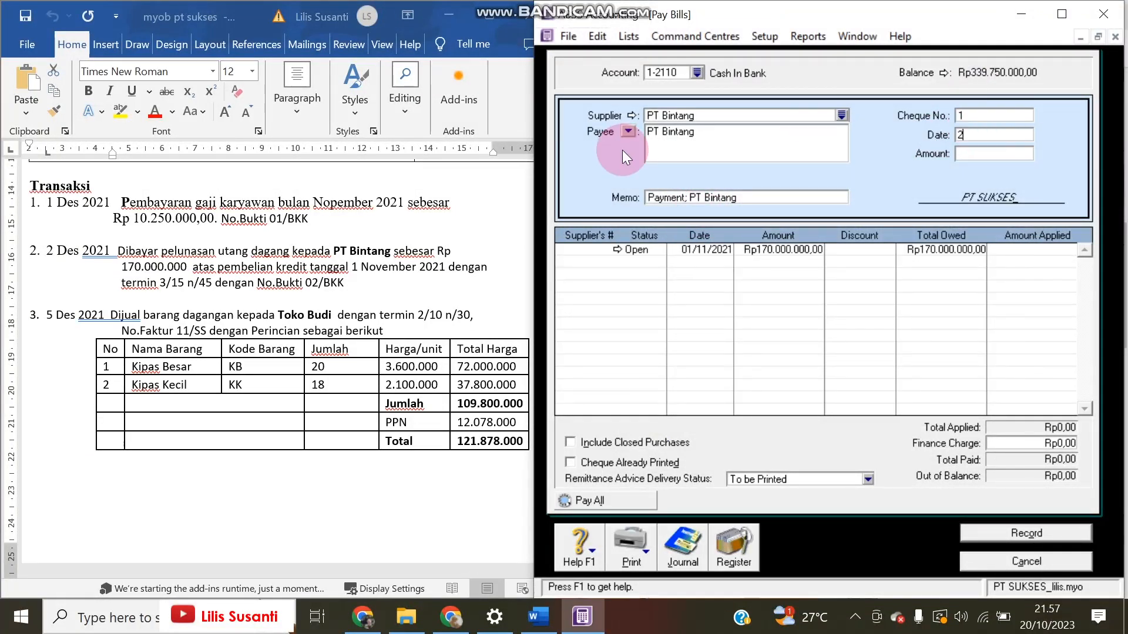
{"action": "type", "text": "/12/2021"}
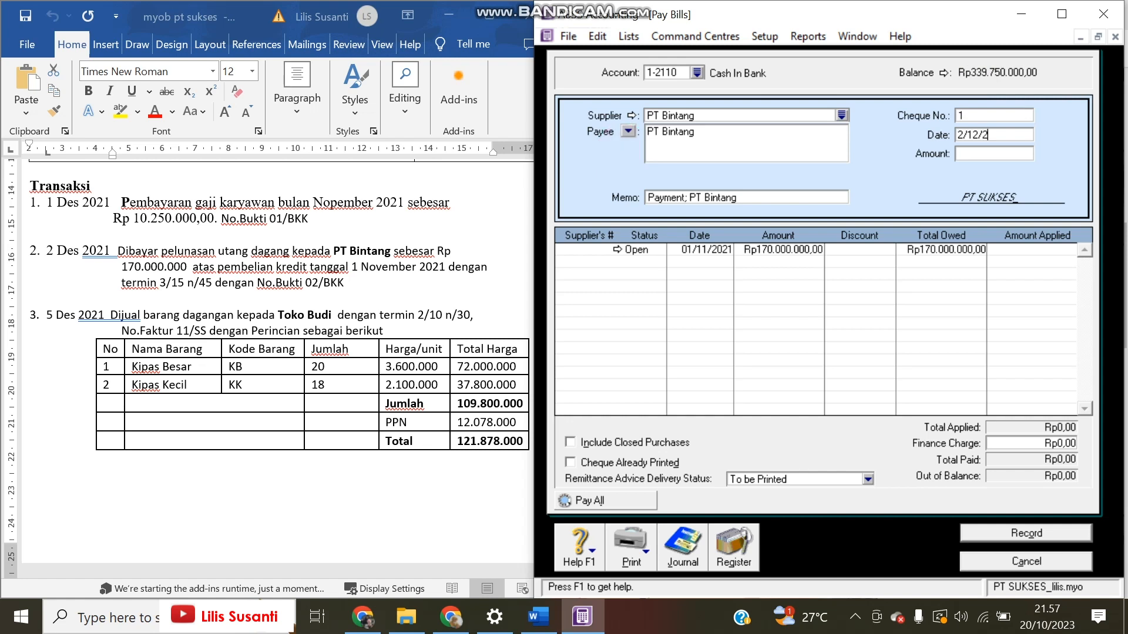
{"action": "key", "text": "Tab"}
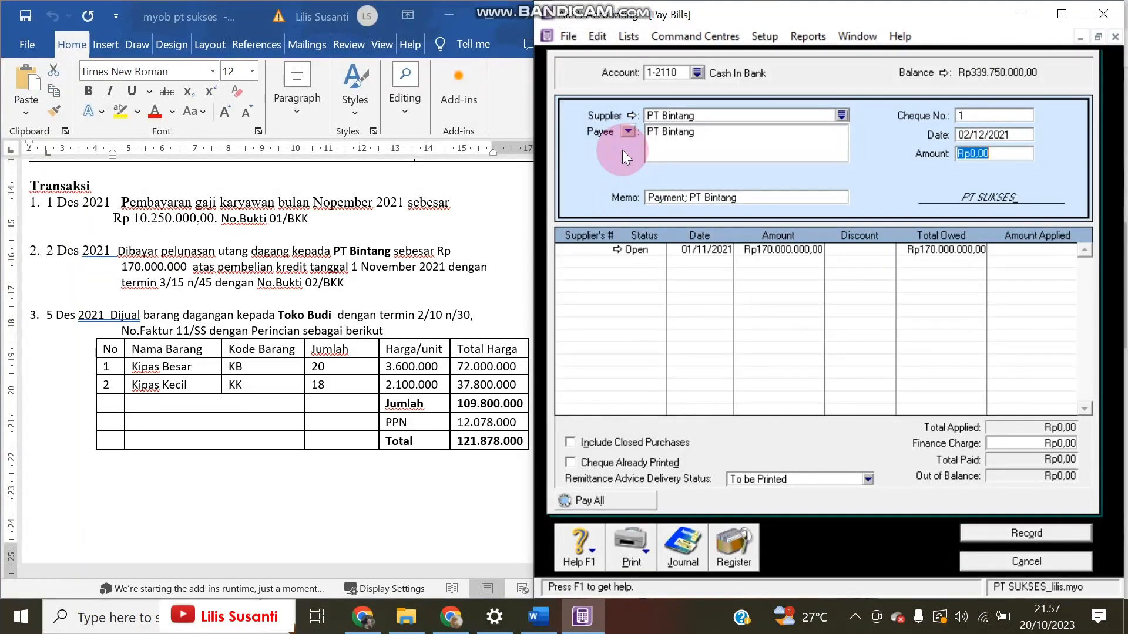
{"action": "type", "text": "1"}
{"action": "type", "text": "70.000.0"}
{"action": "type", "text": "00"}
{"action": "key", "text": "Tab"}
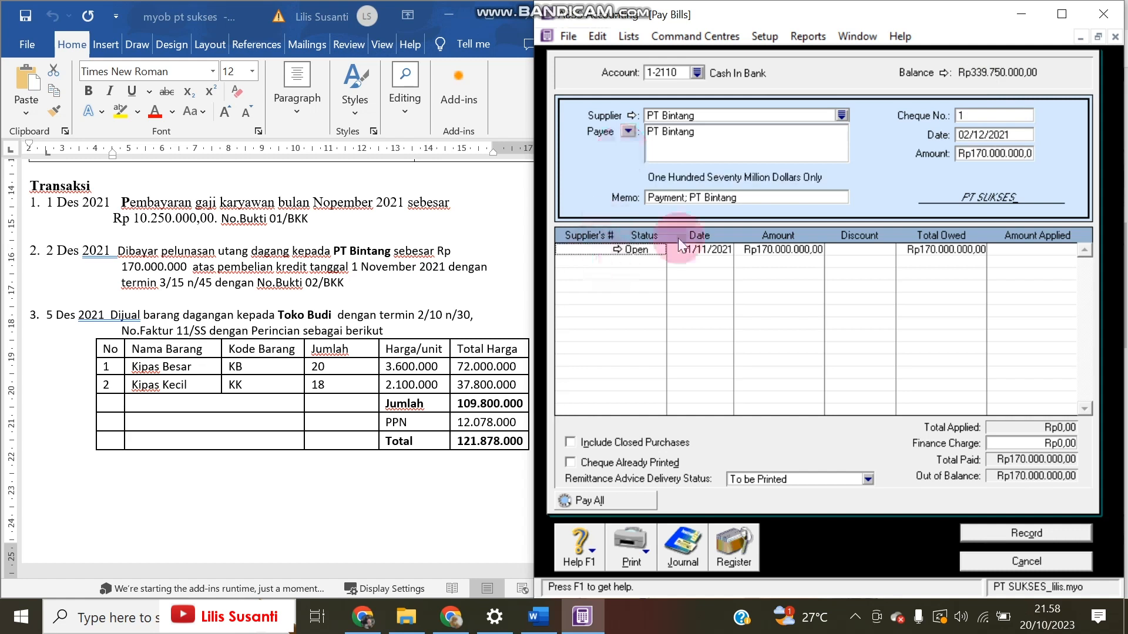
Set the payment's cheque number to 02/BKK, matching the second transaction in the Word document.
{"action": "left_click", "coordinate": [974, 117]}
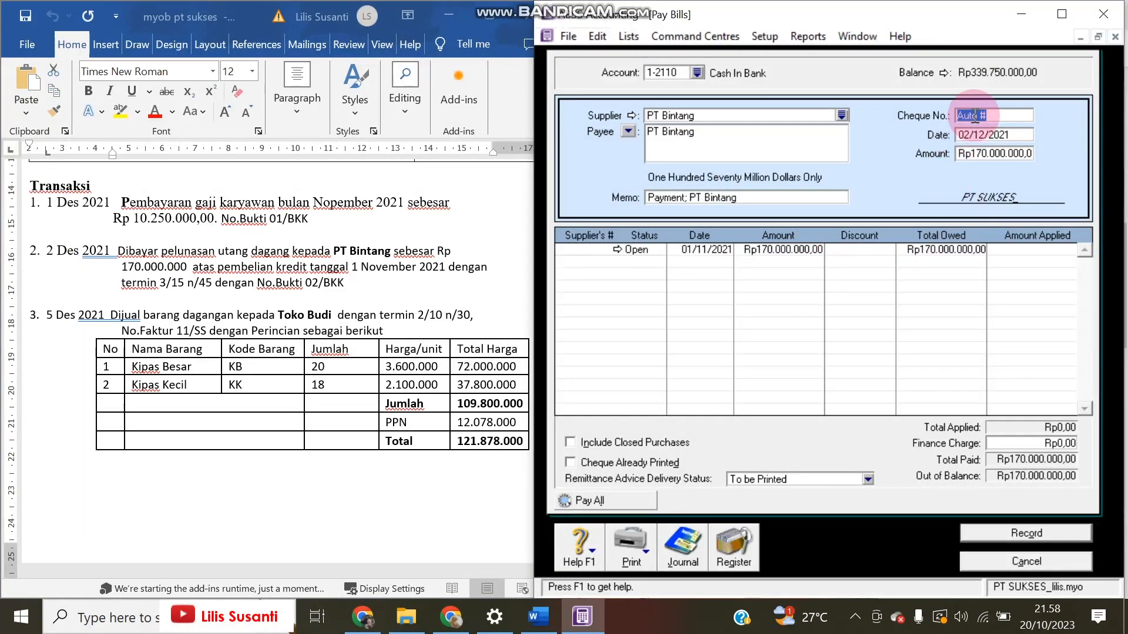
{"action": "type", "text": "02"}
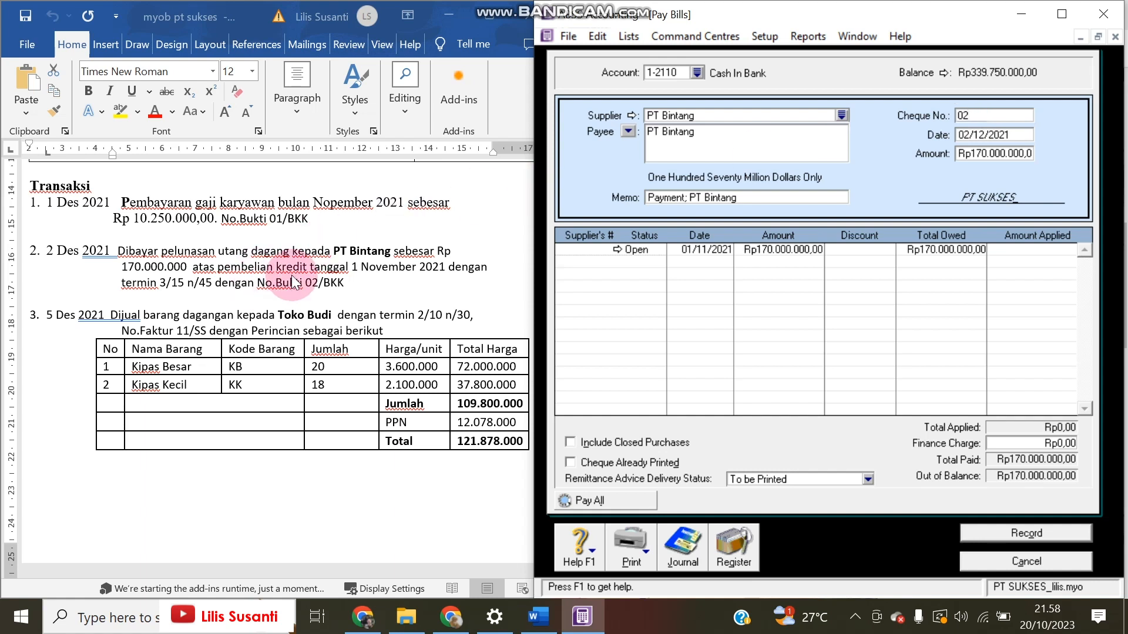
{"action": "type", "text": "/BKK"}
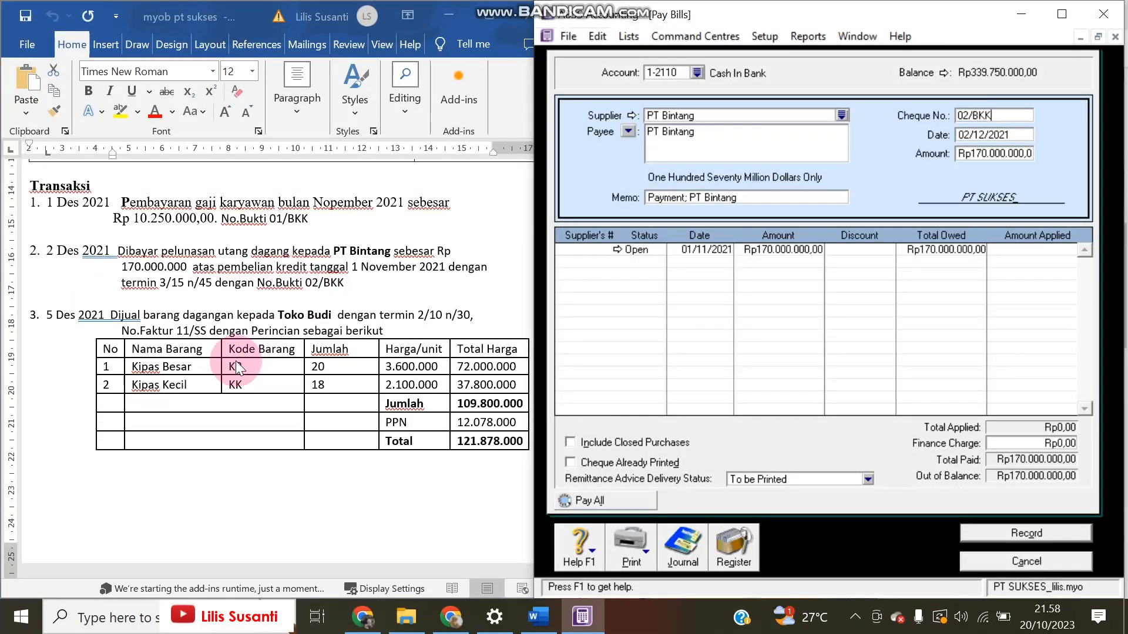
Apply Rp170.000.000 to PT Bintang's open bill of 01/11/2021 with no finance charge, and record the payment.
{"action": "left_click", "coordinate": [988, 155]}
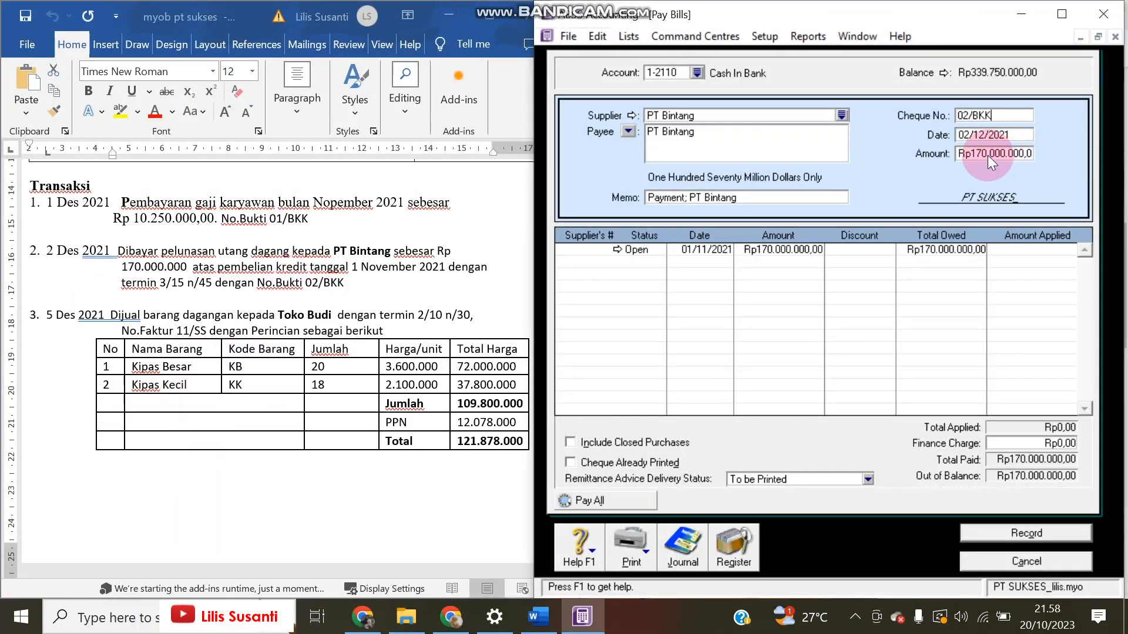
{"action": "left_click", "coordinate": [1013, 249]}
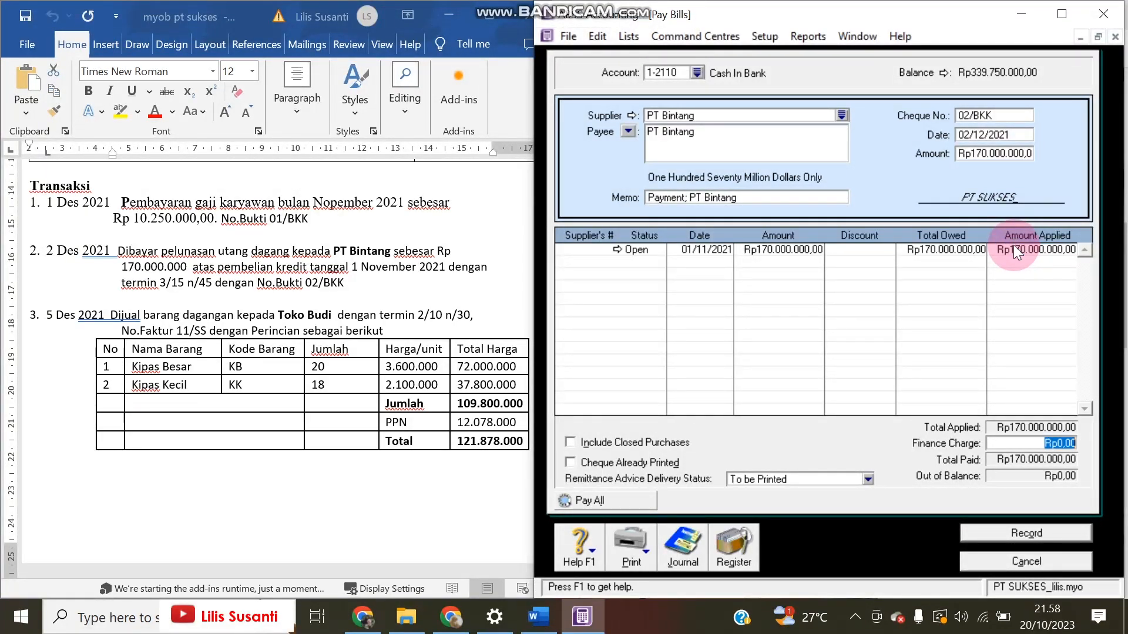
{"action": "key", "text": "BackSpace"}
{"action": "key", "text": "Tab"}
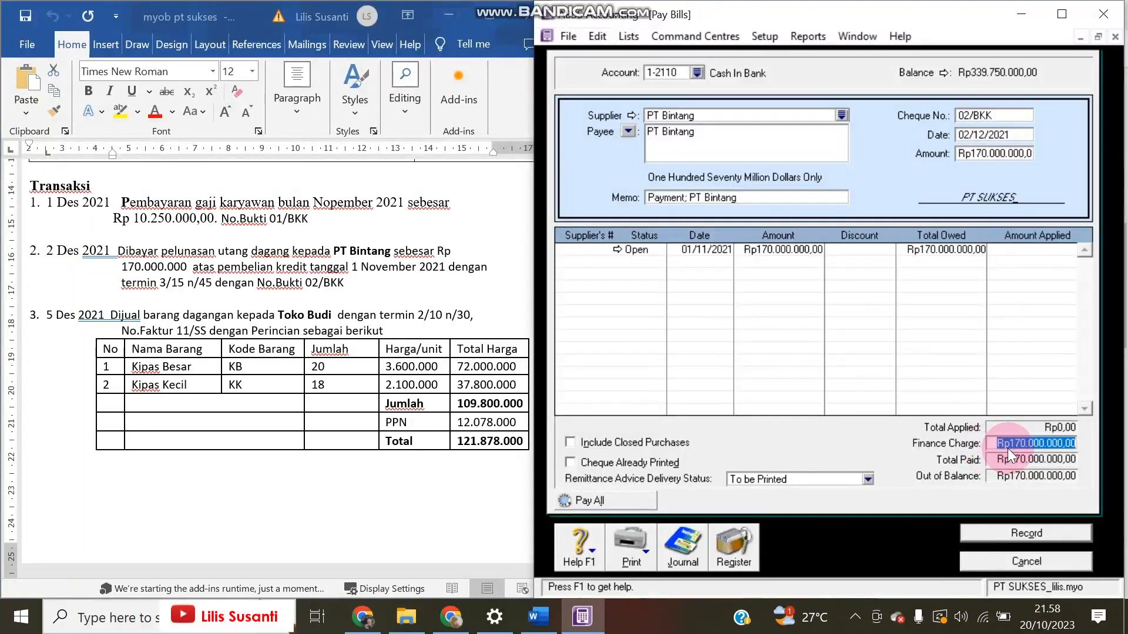
{"action": "key", "text": "BackSpace"}
{"action": "left_click", "coordinate": [1047, 251]}
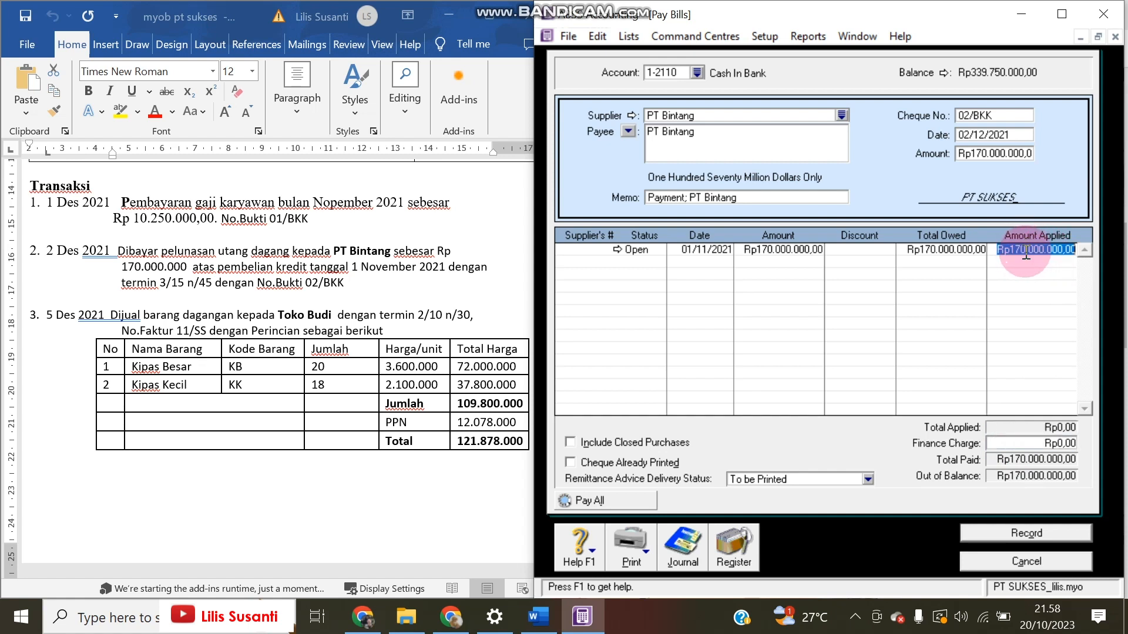
{"action": "key", "text": "Tab"}
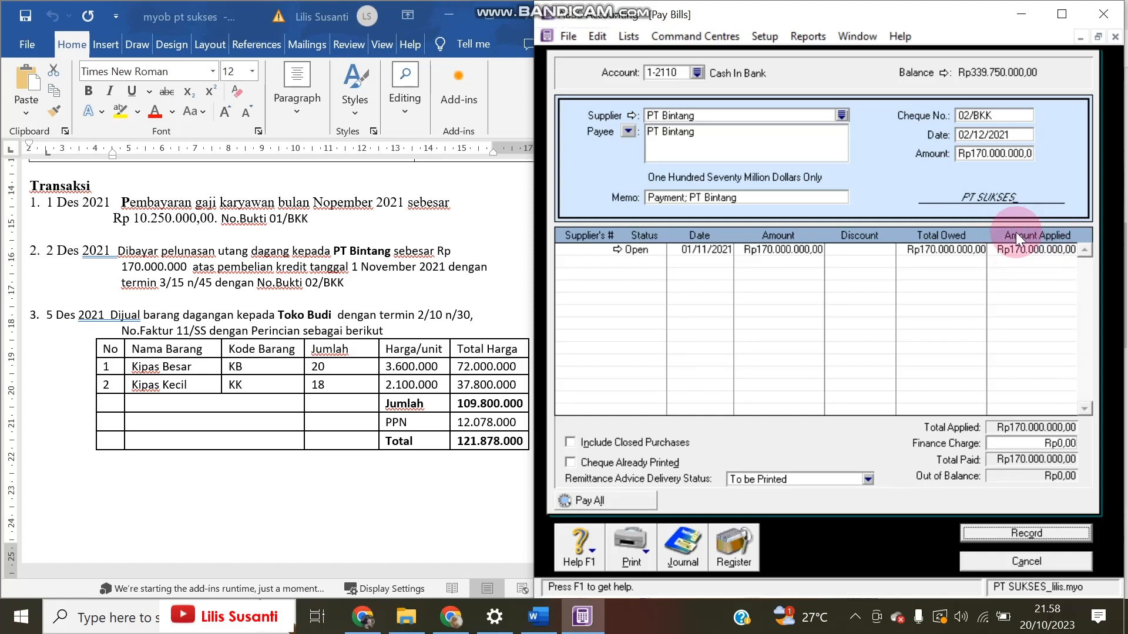
{"action": "left_click", "coordinate": [1031, 532]}
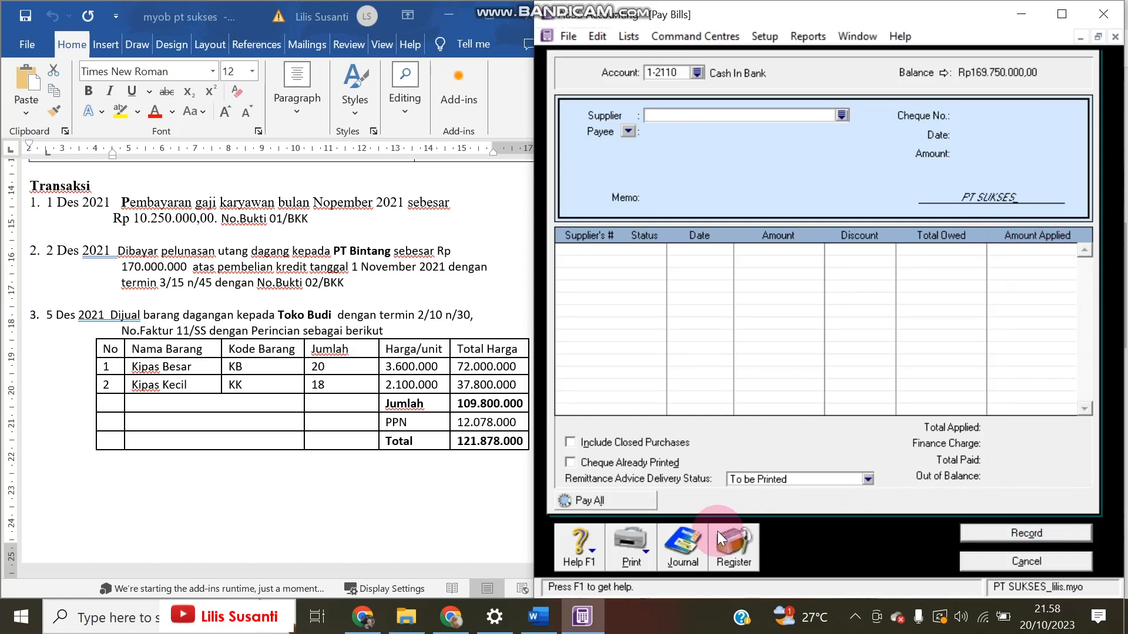
Review the PT Bintang payment in the Disbursements journal, including its original Pay Bills entry, and close the journal.
{"action": "left_click", "coordinate": [684, 546]}
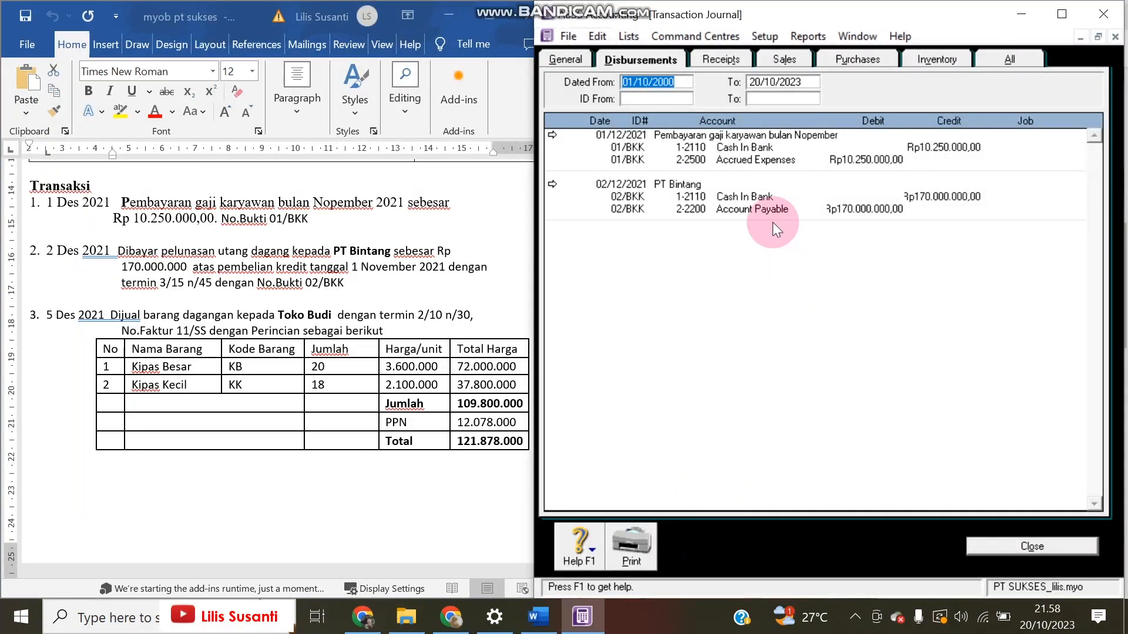
{"action": "left_click", "coordinate": [552, 184]}
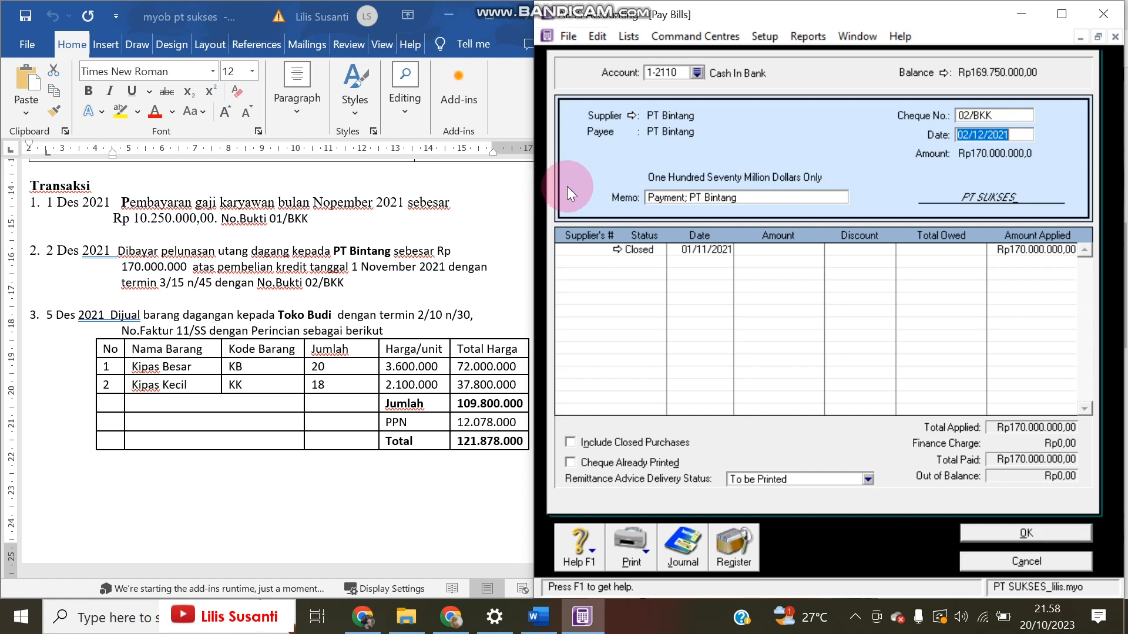
{"action": "left_click", "coordinate": [1052, 567]}
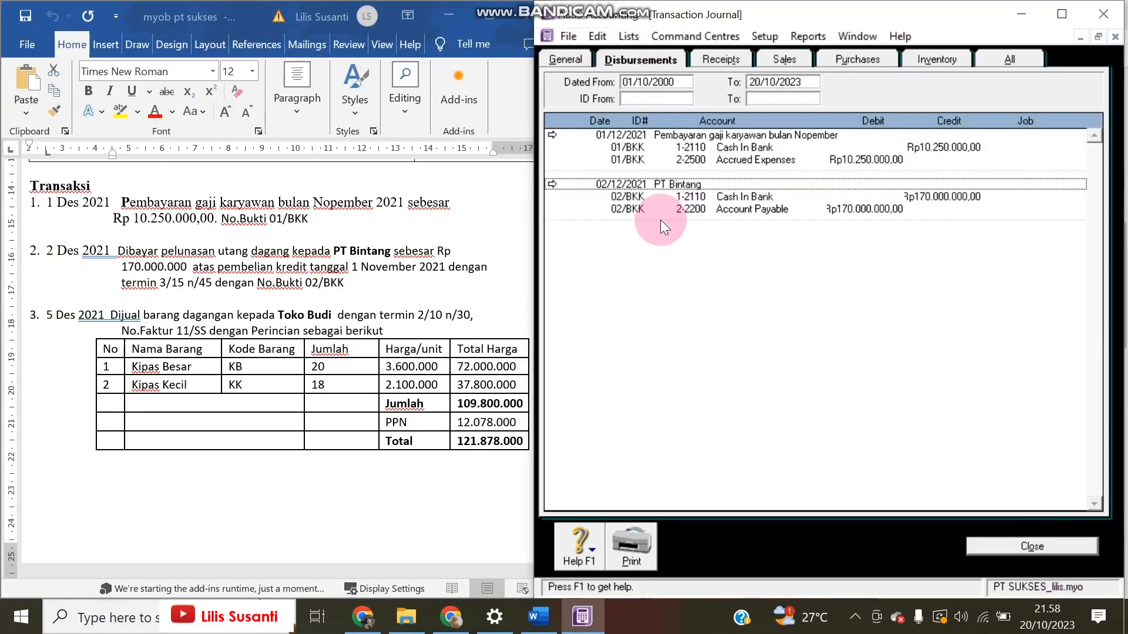
{"action": "left_click", "coordinate": [554, 182]}
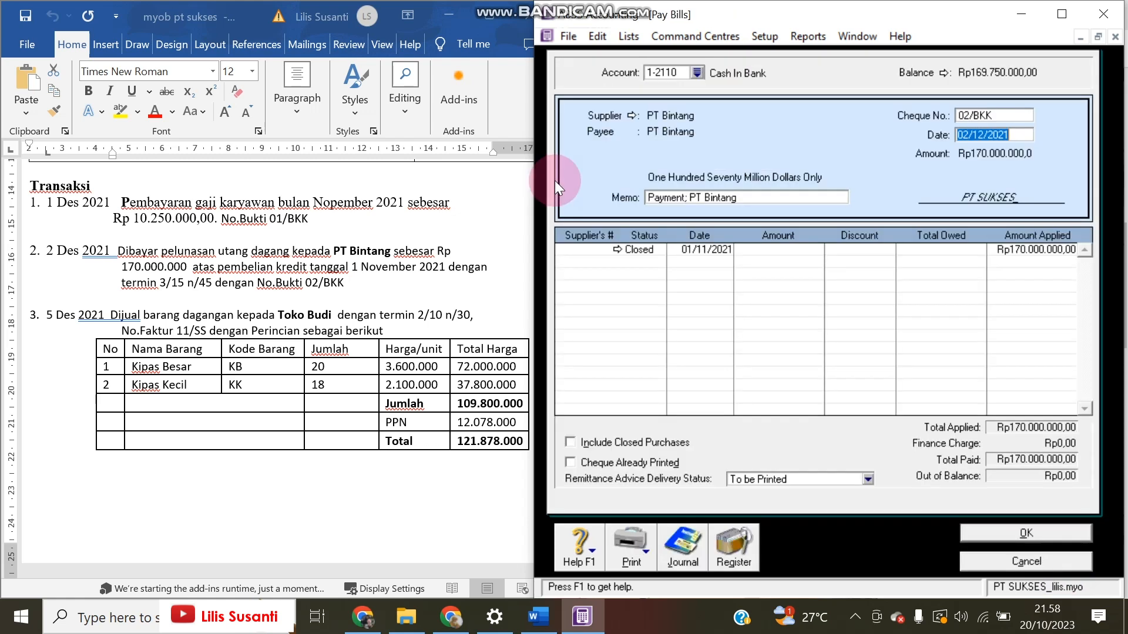
{"action": "left_click", "coordinate": [609, 37]}
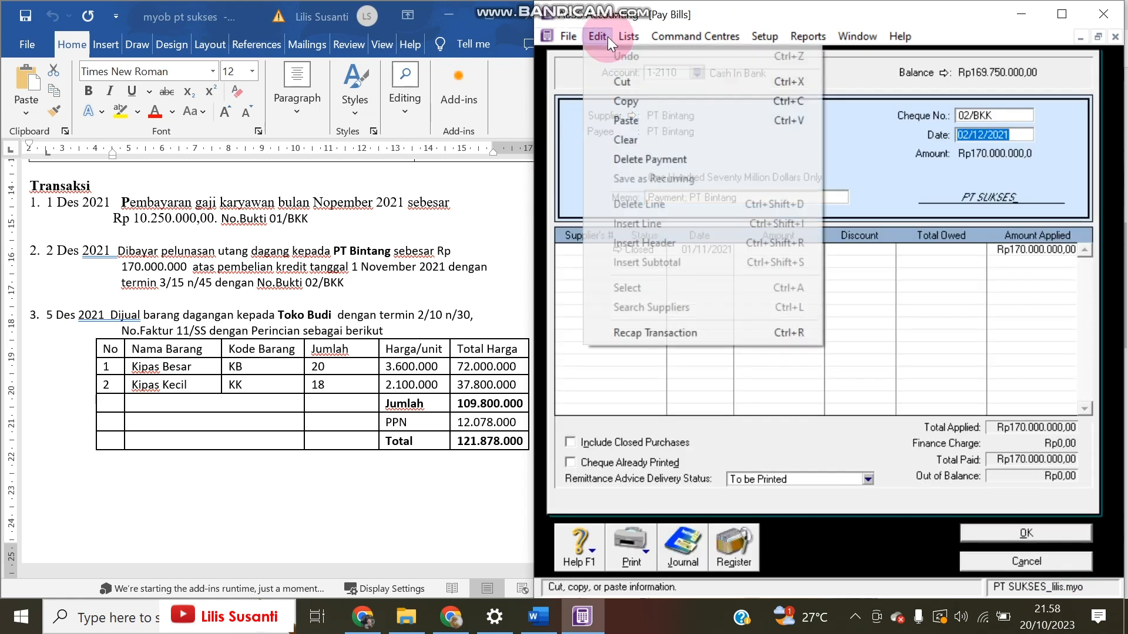
{"action": "left_click", "coordinate": [1035, 571]}
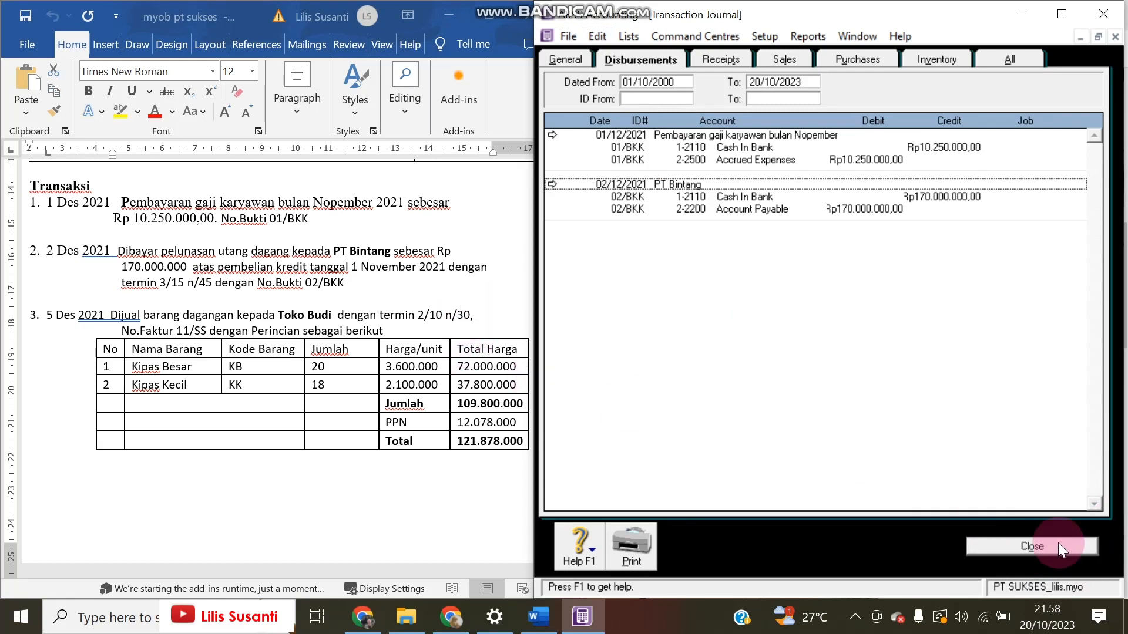
{"action": "left_click", "coordinate": [151, 355]}
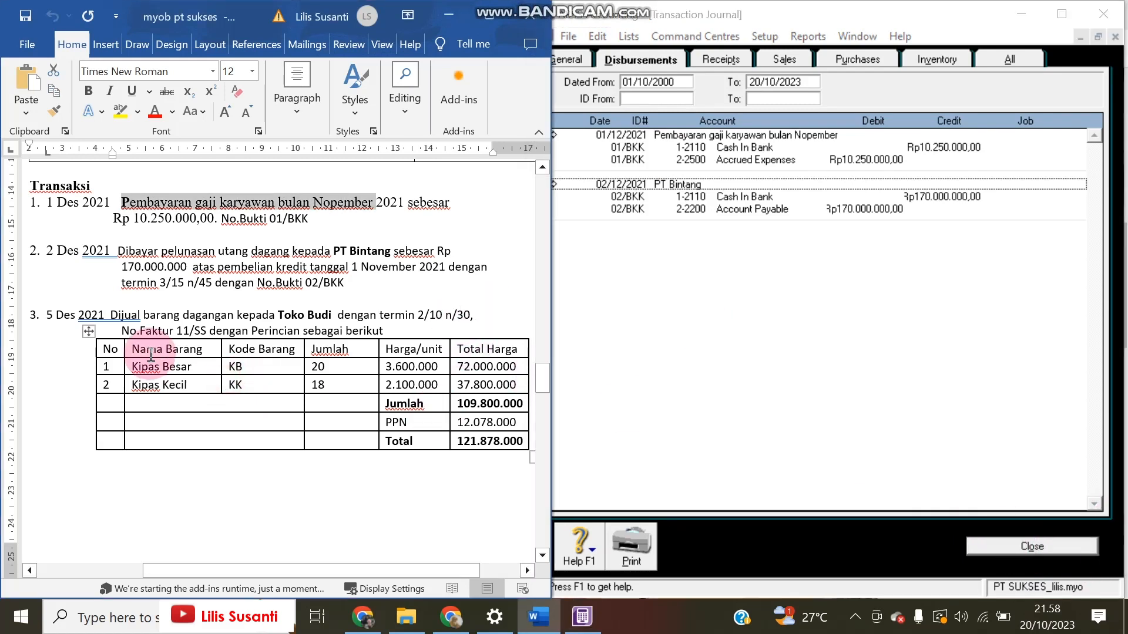
{"action": "left_click", "coordinate": [685, 292]}
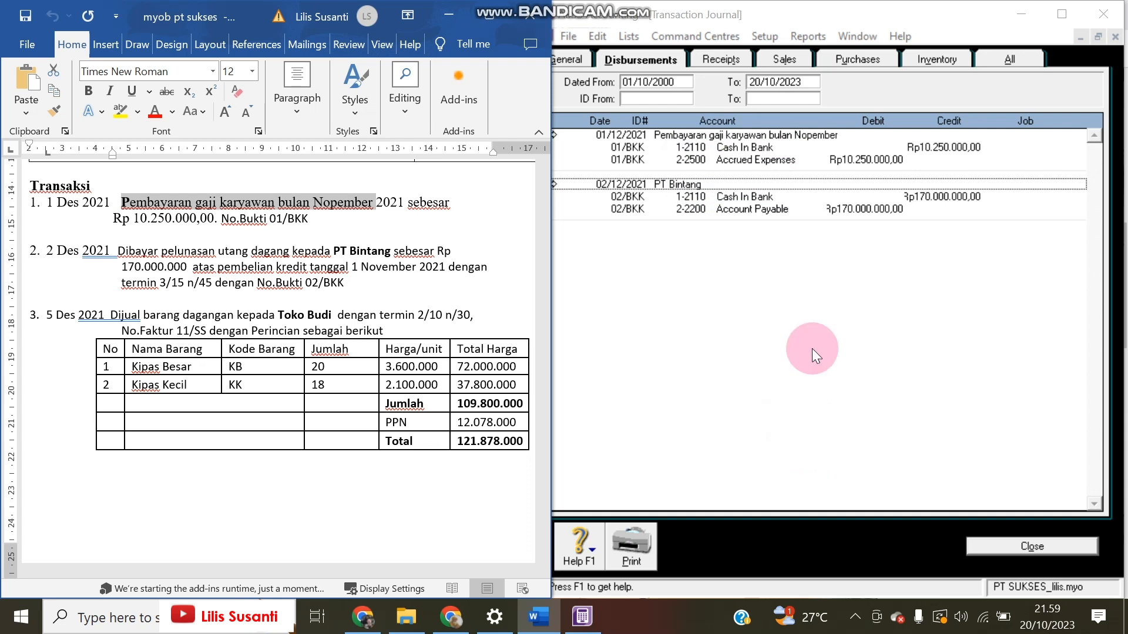
{"action": "left_click", "coordinate": [195, 203]}
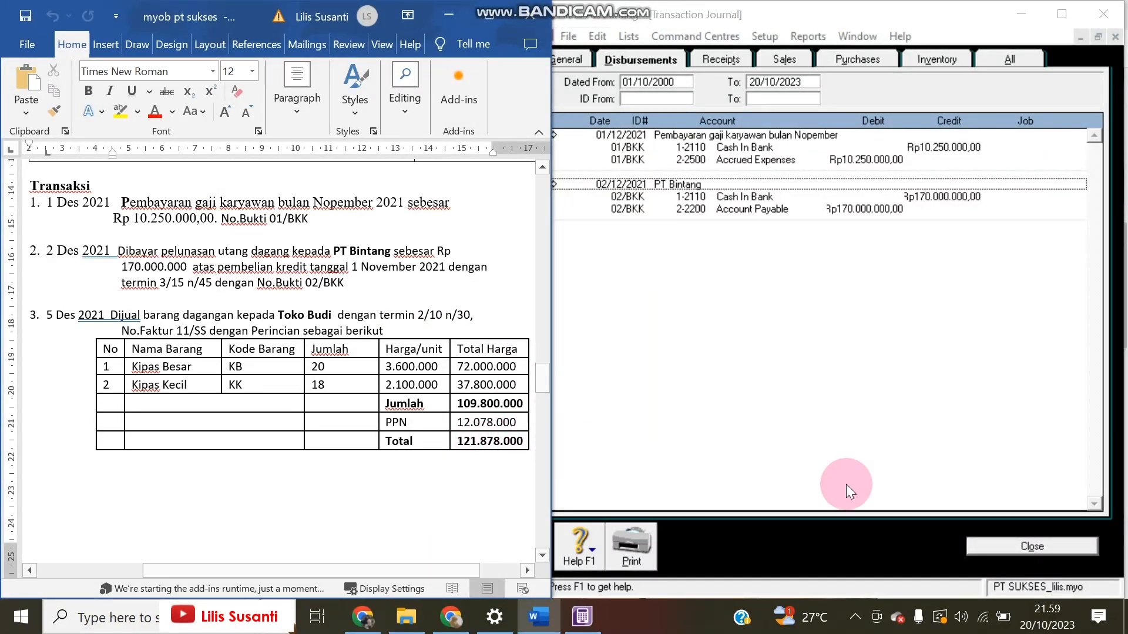
{"action": "left_click", "coordinate": [1073, 546]}
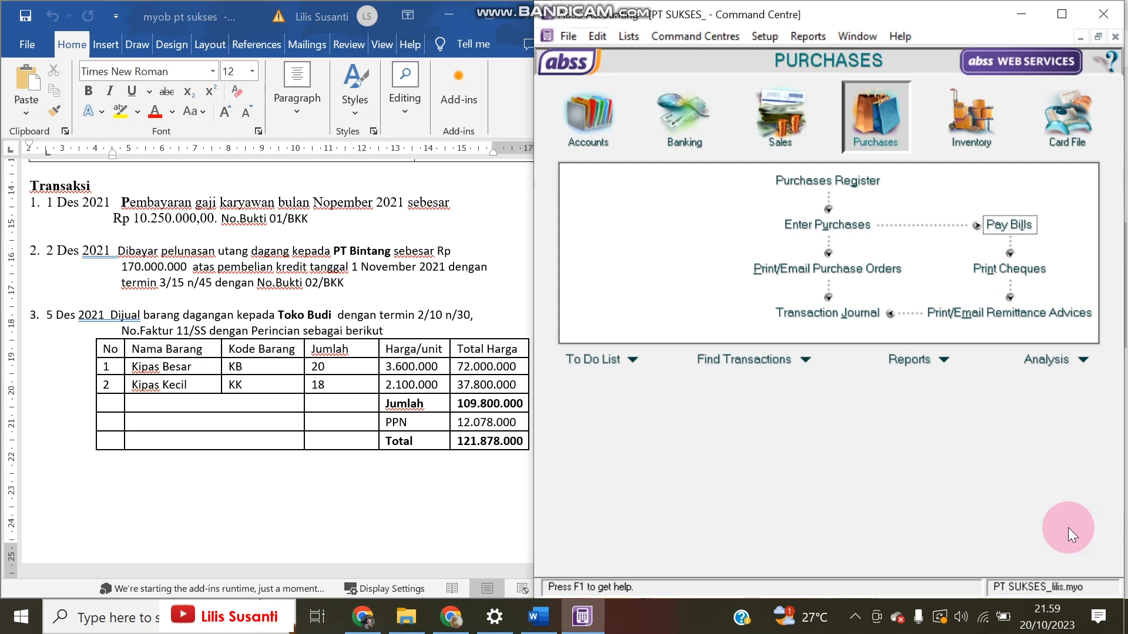
Start a new sales invoice for customer Toko Budi and switch it to the Item layout.
{"action": "left_click", "coordinate": [787, 119]}
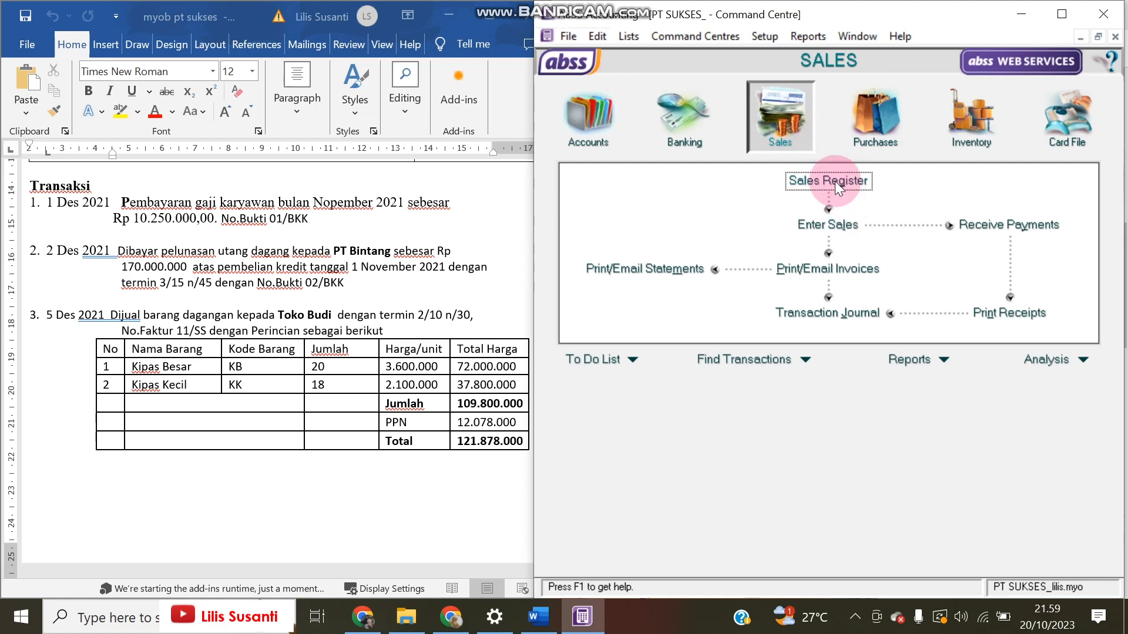
{"action": "left_click", "coordinate": [828, 225]}
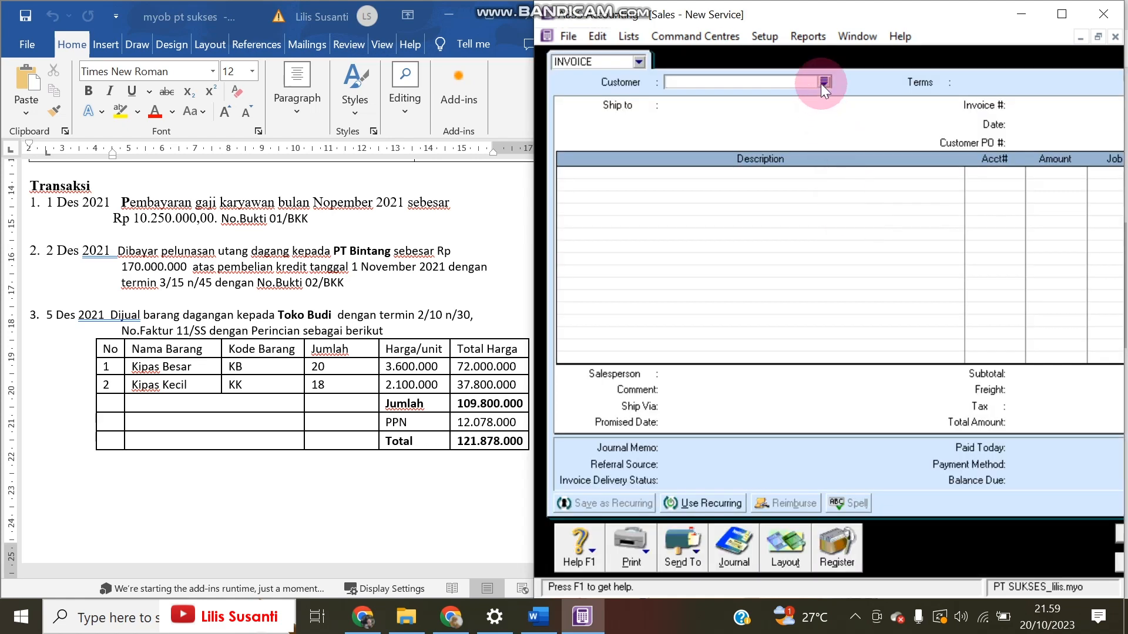
{"action": "left_click", "coordinate": [823, 82]}
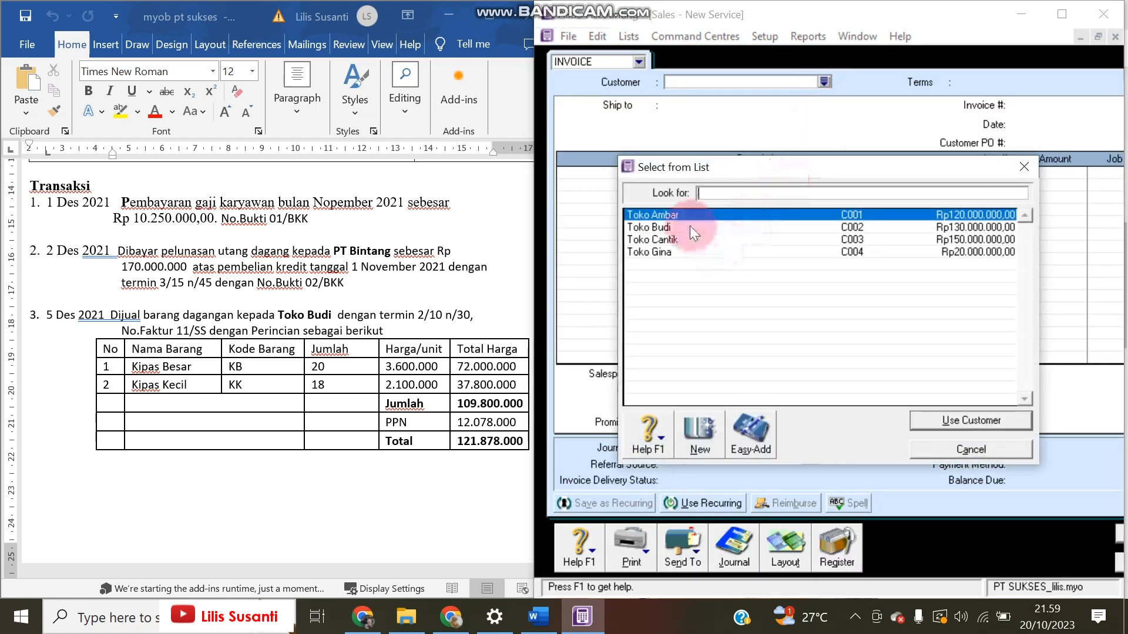
{"action": "double_click", "coordinate": [690, 227]}
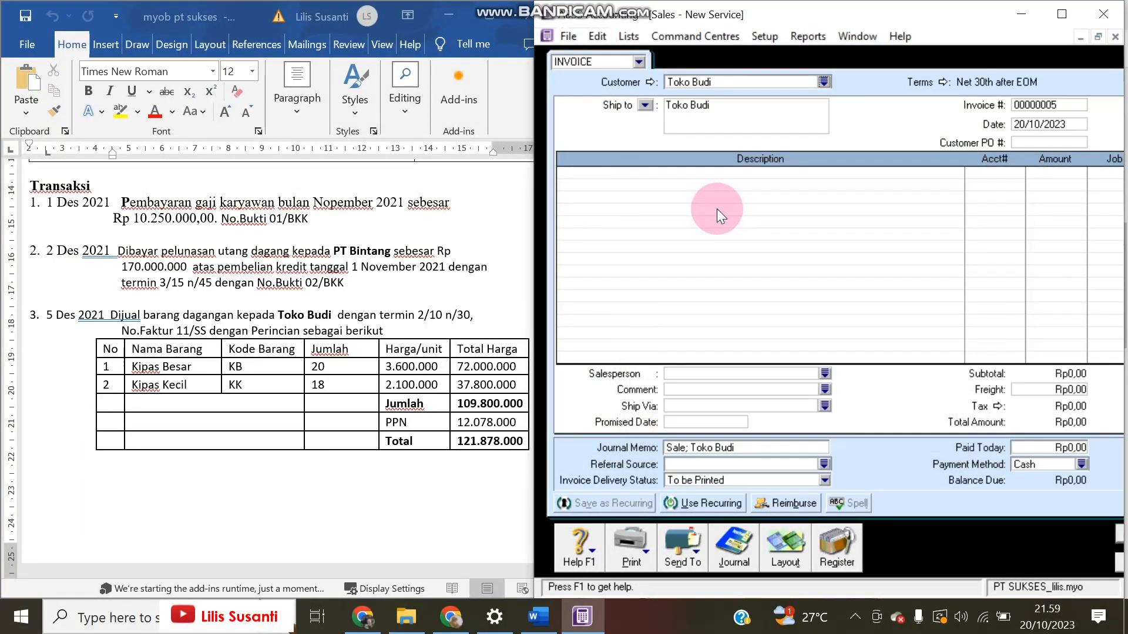
{"action": "left_click", "coordinate": [785, 549]}
{"action": "left_click", "coordinate": [679, 295]}
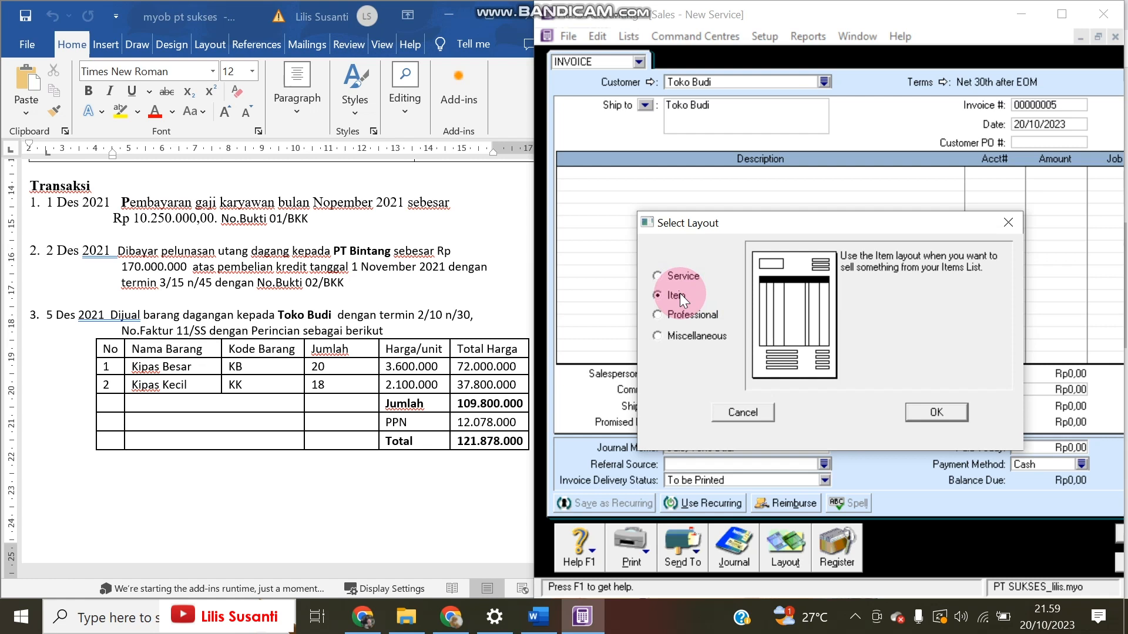
{"action": "left_click", "coordinate": [946, 413]}
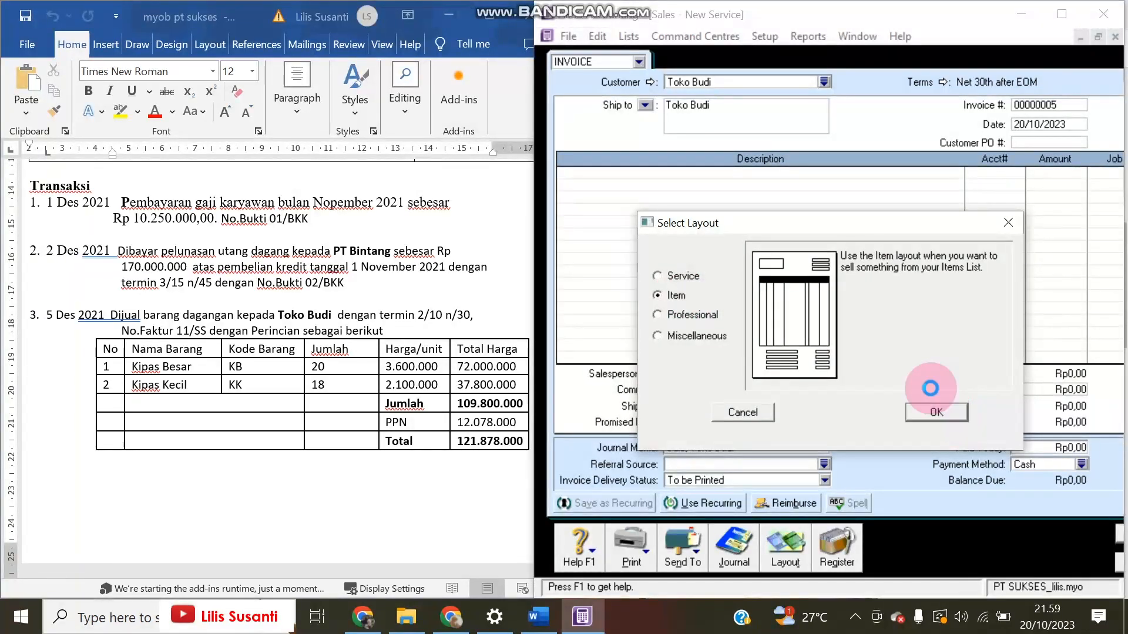
Set the invoice's credit terms to In a Given # of Days, with 10 discount days, 30 balance due days and 2% early-payment discount.
{"action": "left_click", "coordinate": [943, 80]}
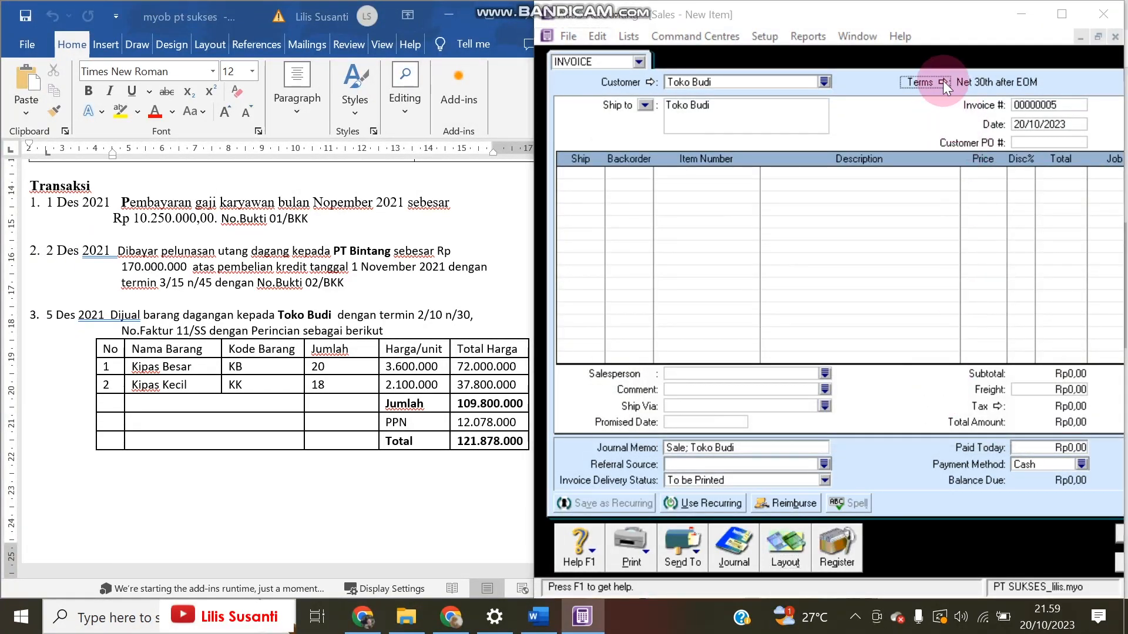
{"action": "left_click", "coordinate": [883, 198]}
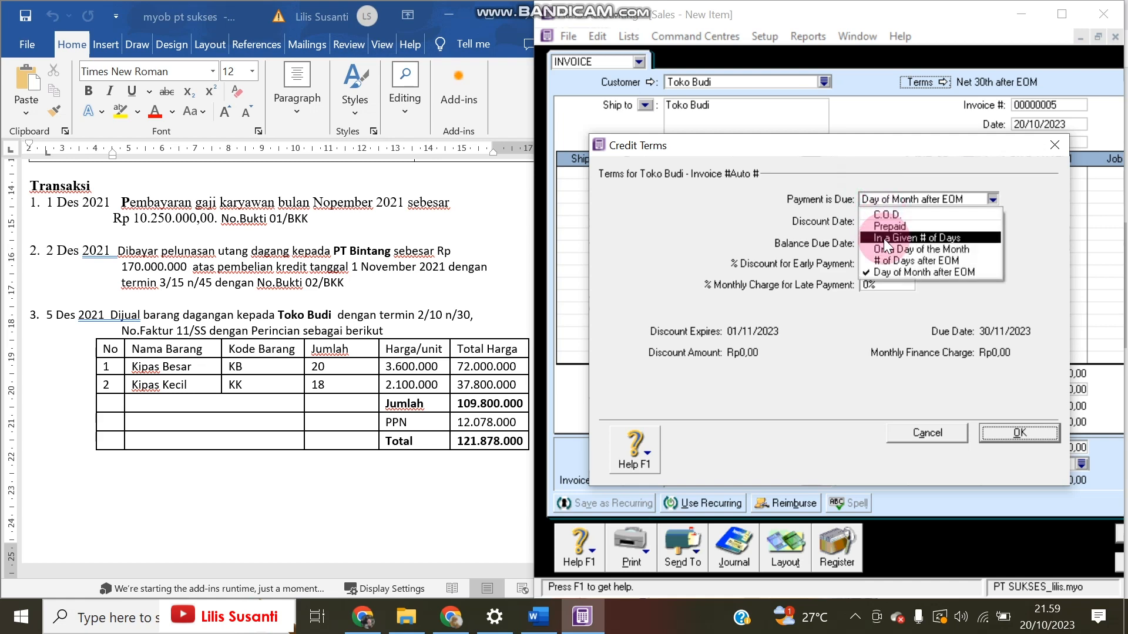
{"action": "left_click", "coordinate": [884, 238]}
{"action": "left_click", "coordinate": [887, 227]}
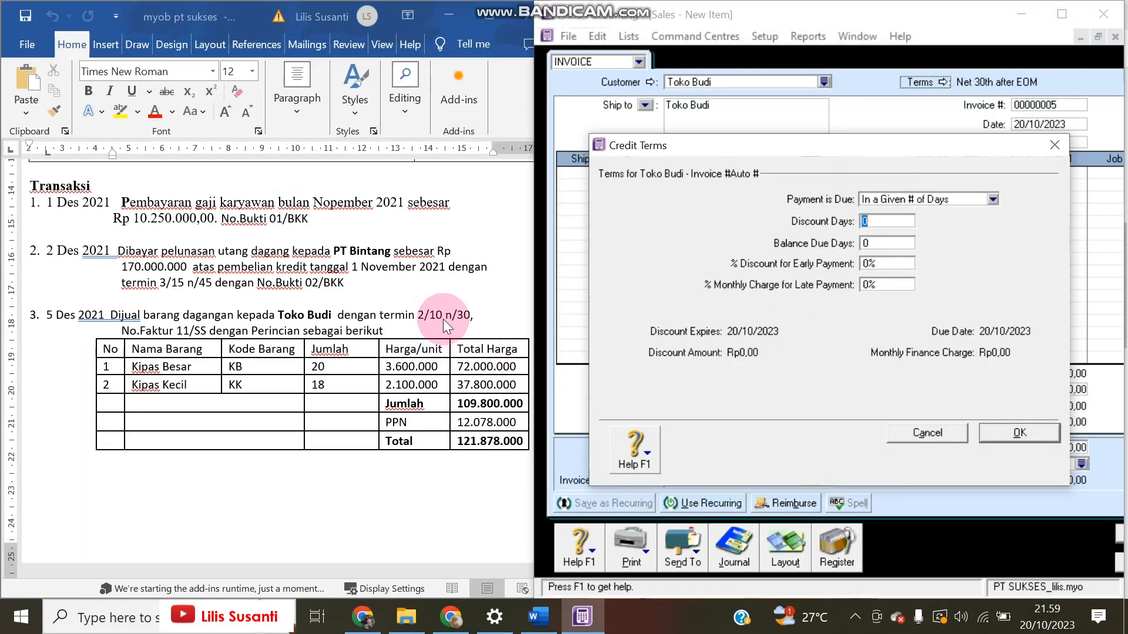
{"action": "type", "text": "10"}
{"action": "key", "text": "Tab"}
{"action": "type", "text": "30"}
{"action": "key", "text": "Tab"}
{"action": "type", "text": "2"}
{"action": "key", "text": "Return"}
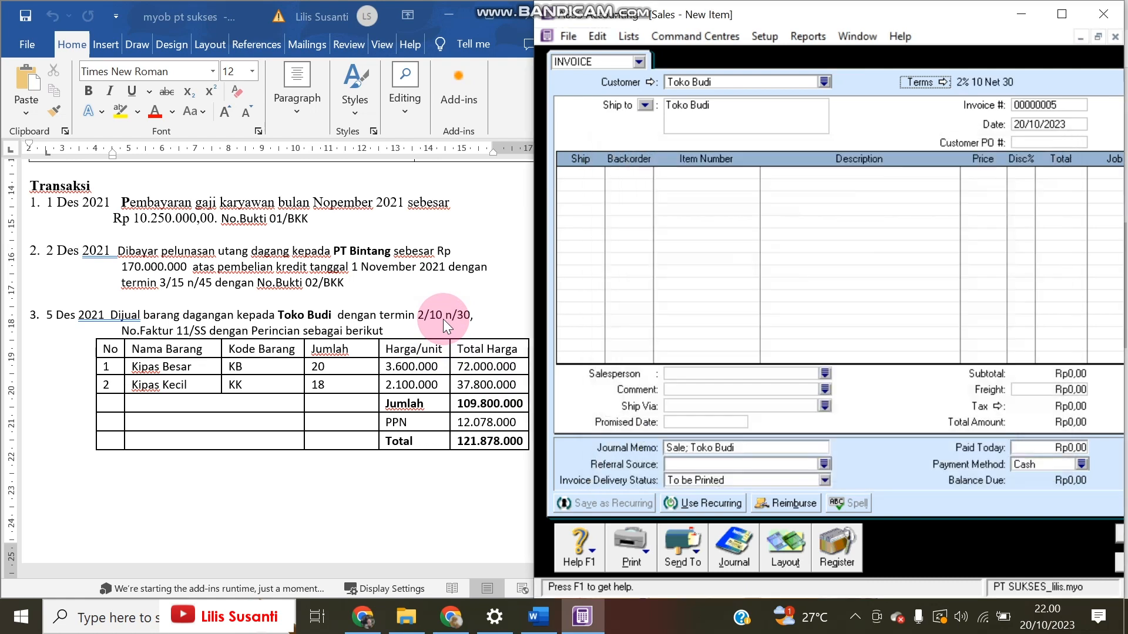
Date the Toko Budi invoice 05/12/2021 and set its invoice number to 11/SS.
{"action": "left_click", "coordinate": [1027, 121]}
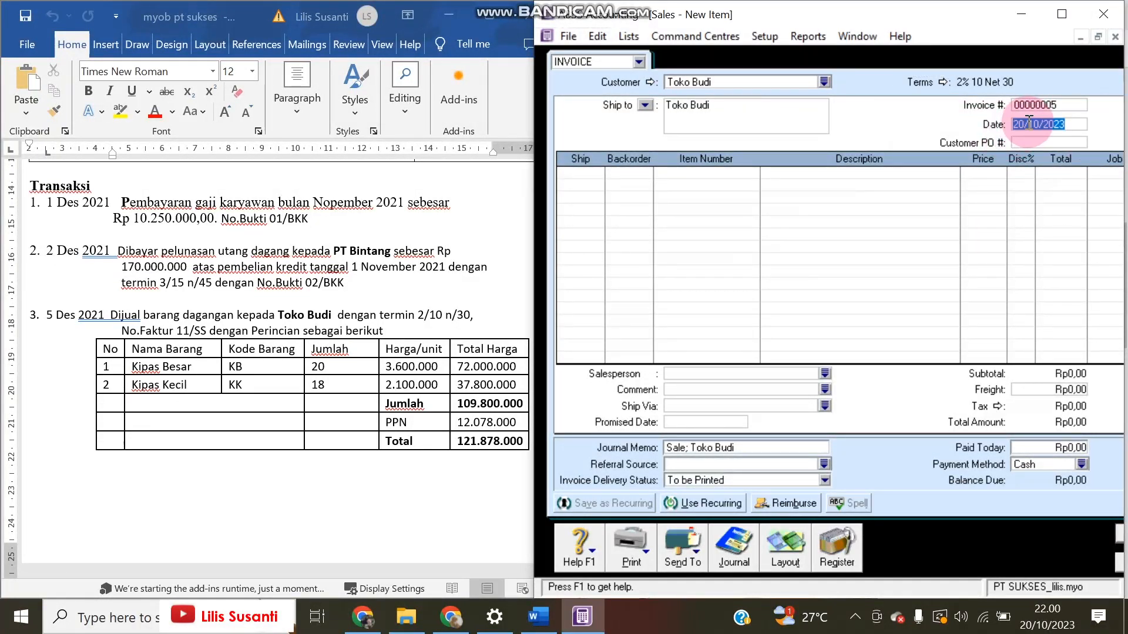
{"action": "type", "text": "5/12/2021"}
{"action": "key", "text": "Tab"}
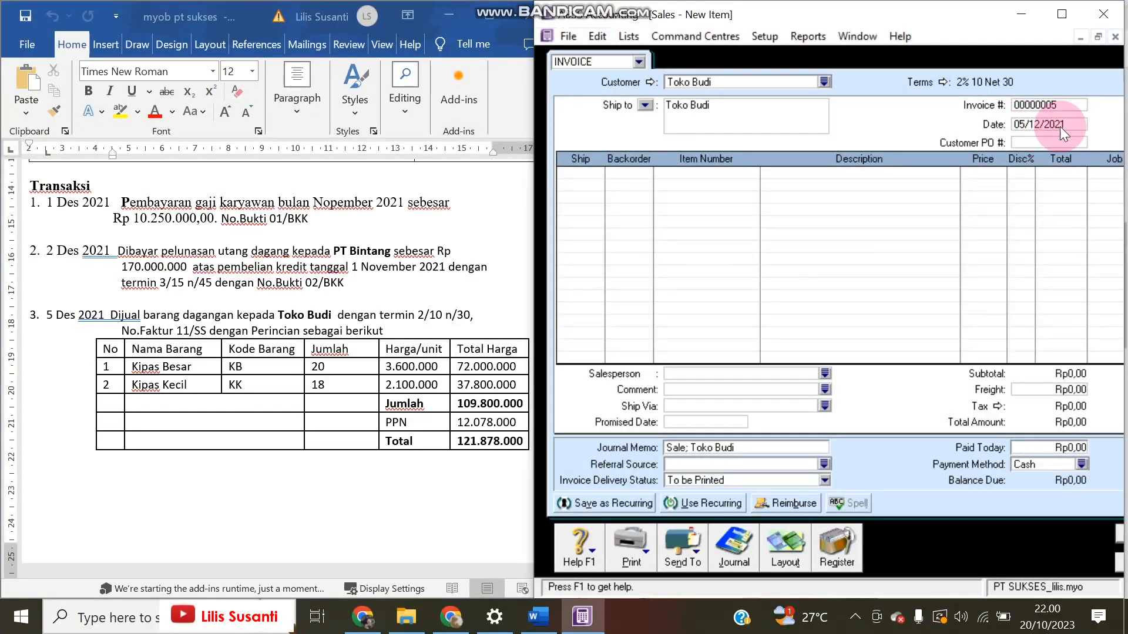
{"action": "type", "text": "11/S"}
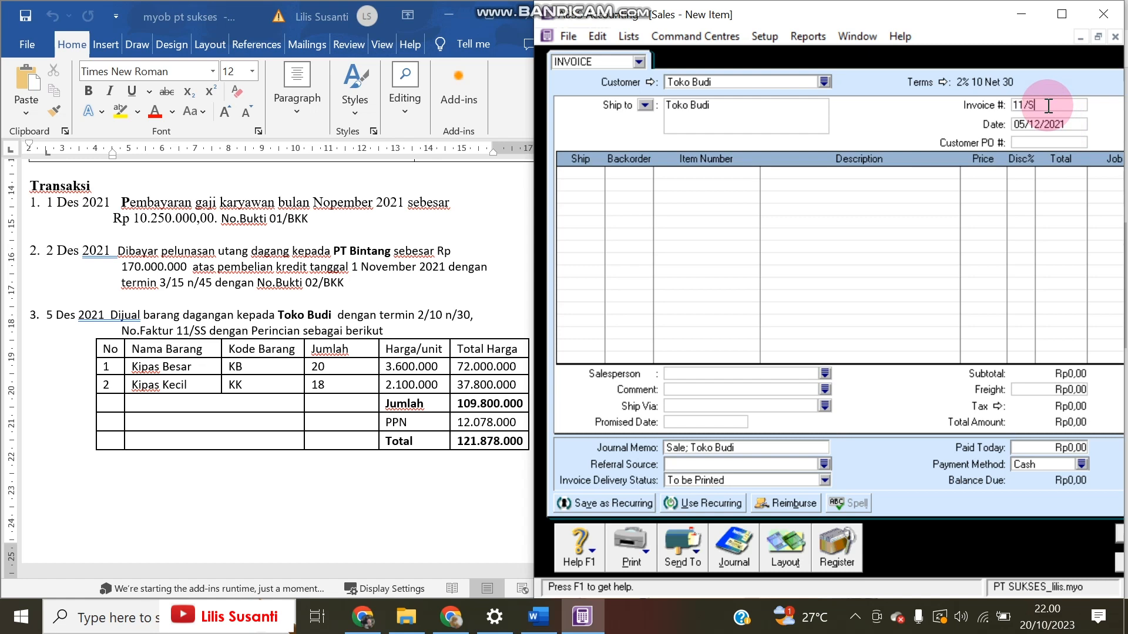
{"action": "type", "text": "S"}
{"action": "key", "text": "Tab"}
{"action": "key", "text": "Tab"}
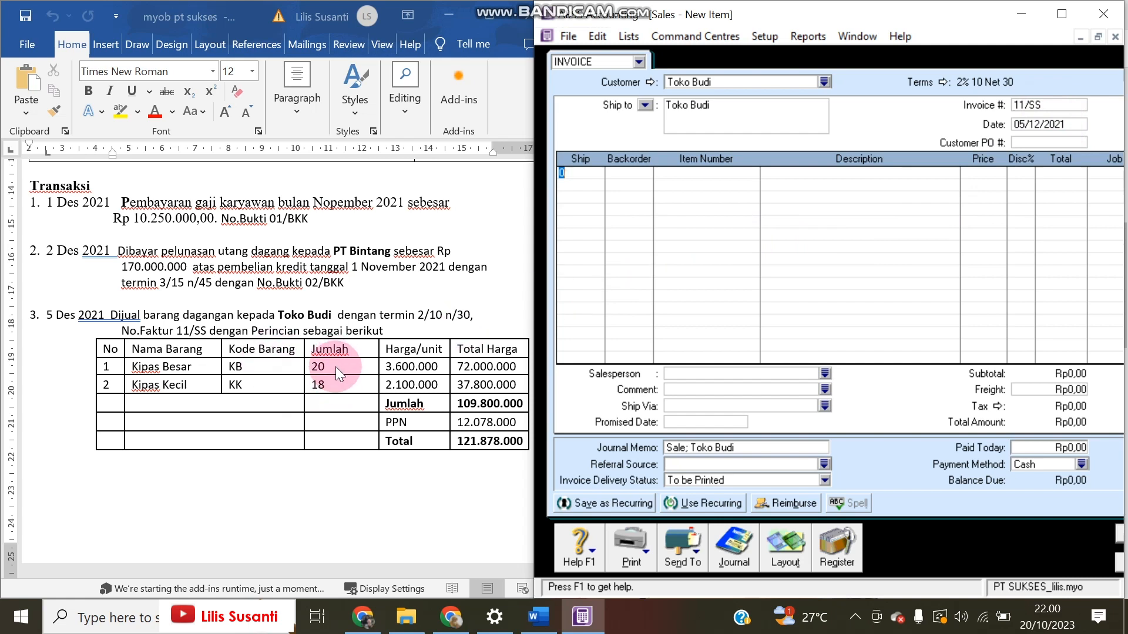
Enter the first invoice line as 20 units of item KB at 3.600.000 each, and widen the accounting window to show the Tax column.
{"action": "type", "text": "20"}
{"action": "key", "text": "Tab"}
{"action": "key", "text": "Tab"}
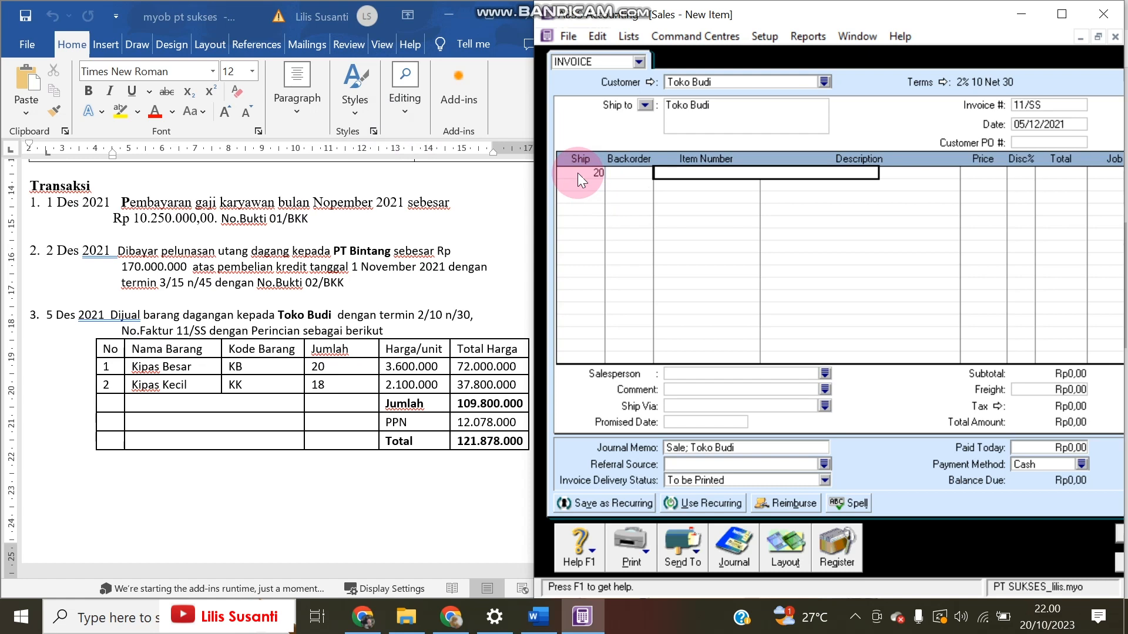
{"action": "type", "text": "KB"}
{"action": "key", "text": "Tab"}
{"action": "key", "text": "Tab"}
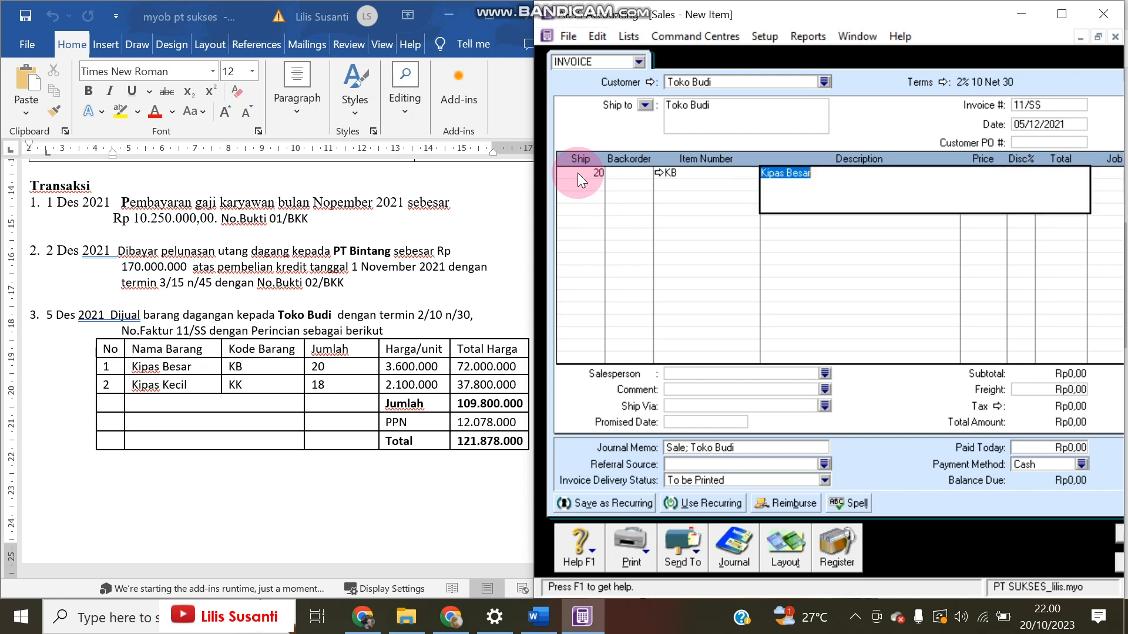
{"action": "key", "text": "Tab"}
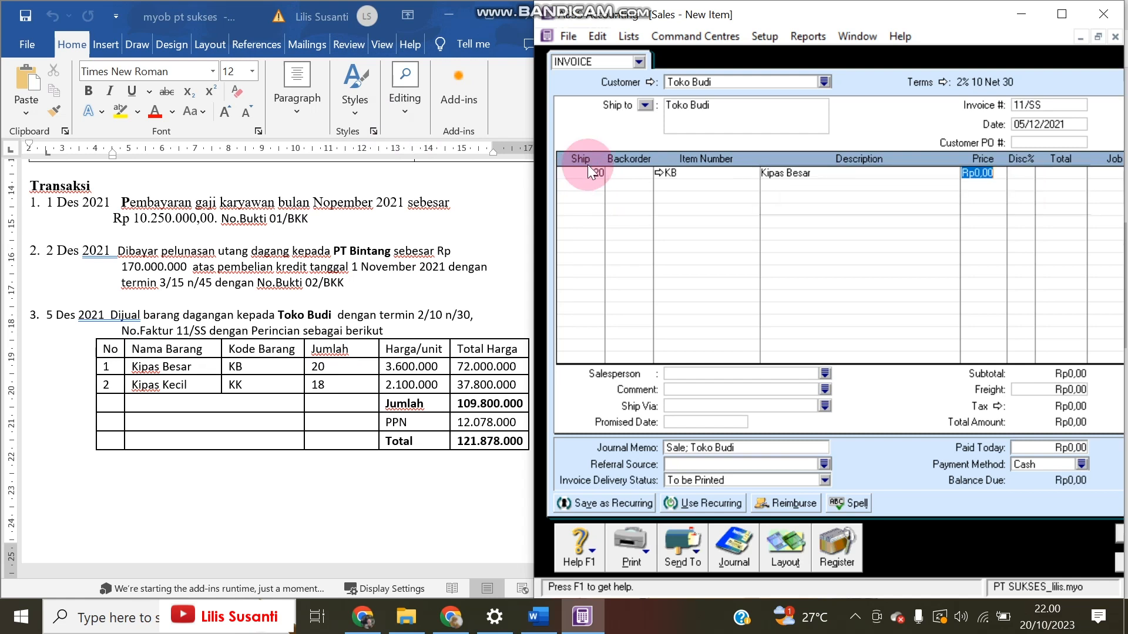
{"action": "type", "text": "36"}
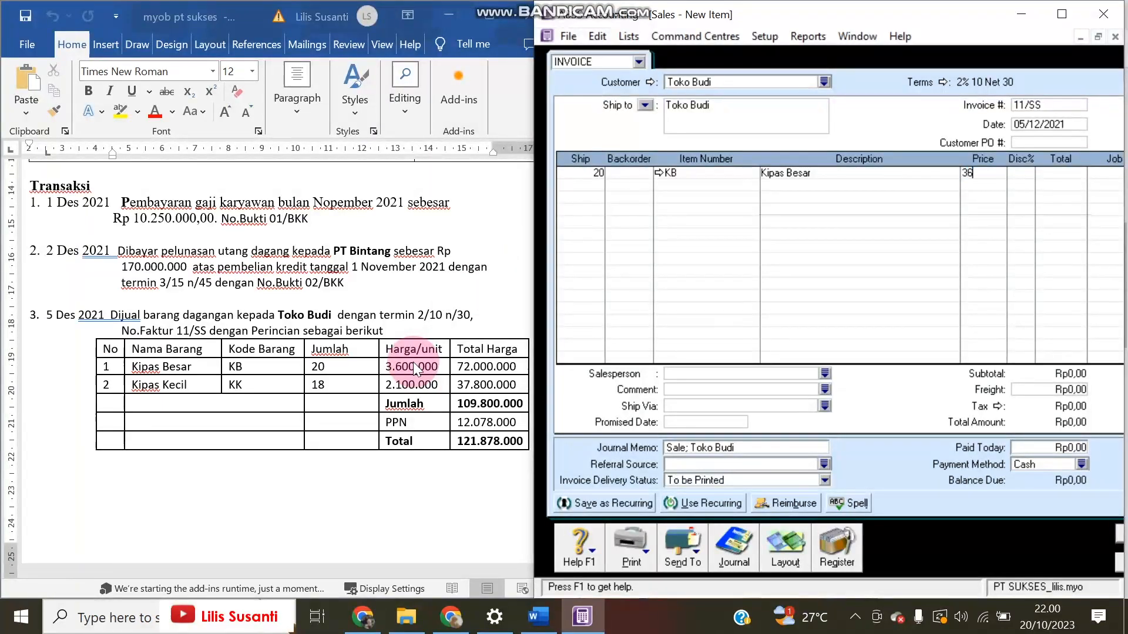
{"action": "type", "text": "00000"}
{"action": "key", "text": "Tab"}
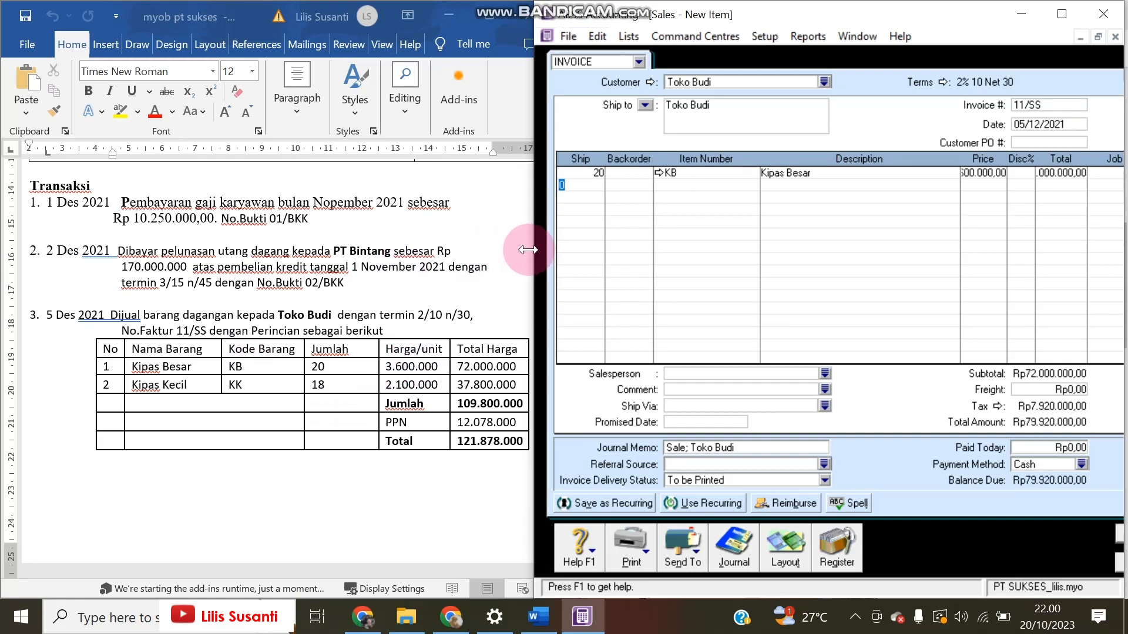
{"action": "left_click_drag", "start_coordinate": [534, 248], "coordinate": [436, 237]}
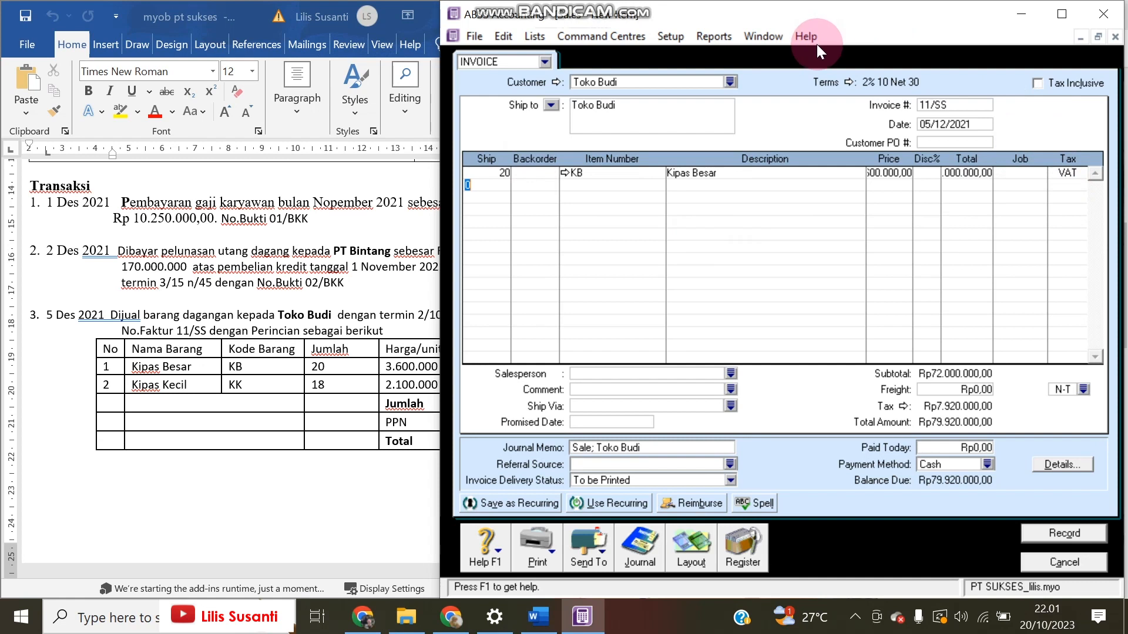
{"action": "left_click", "coordinate": [1066, 174]}
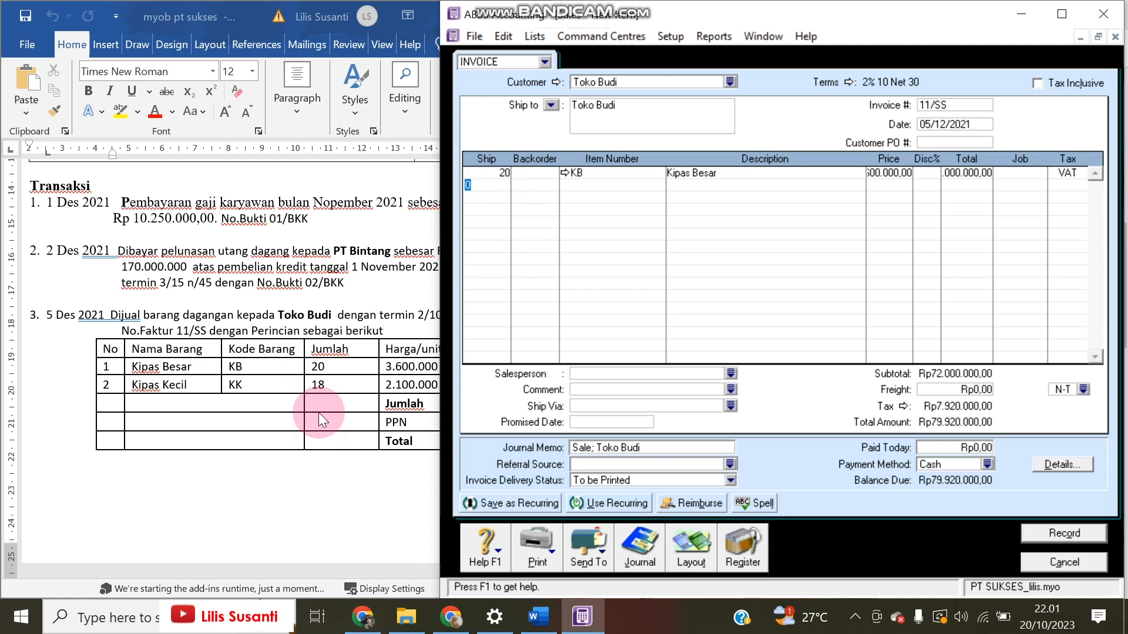
Enter the second invoice line as 18 units of item KK at a price of 2.100.000 each.
{"action": "key", "text": "Tab"}
{"action": "key", "text": "Tab"}
{"action": "key", "text": "Tab"}
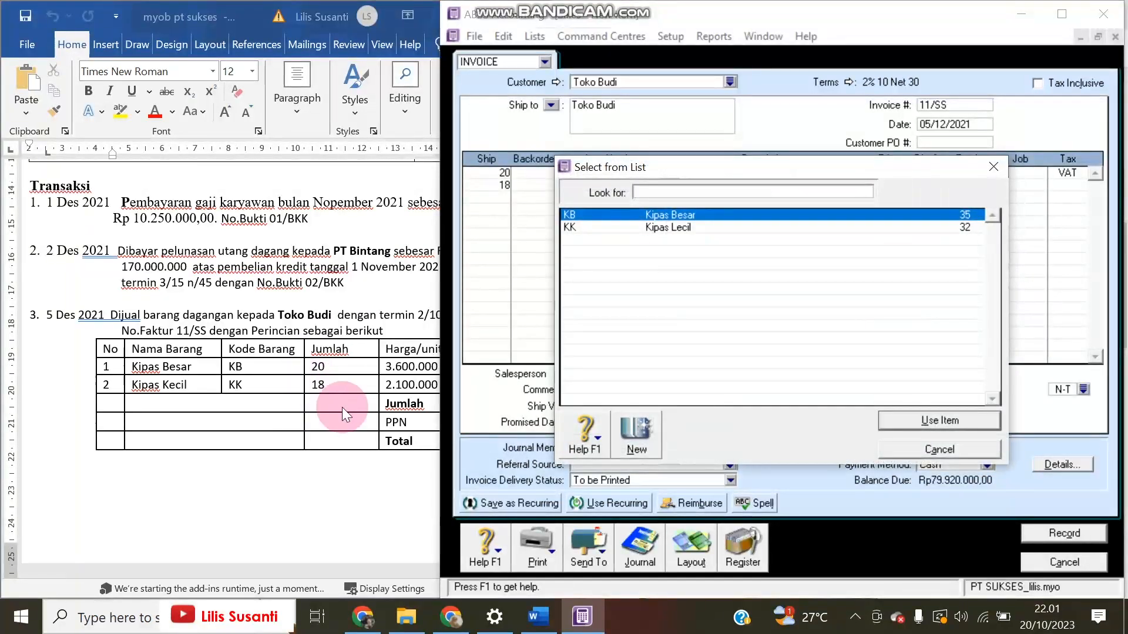
{"action": "left_click", "coordinate": [581, 227]}
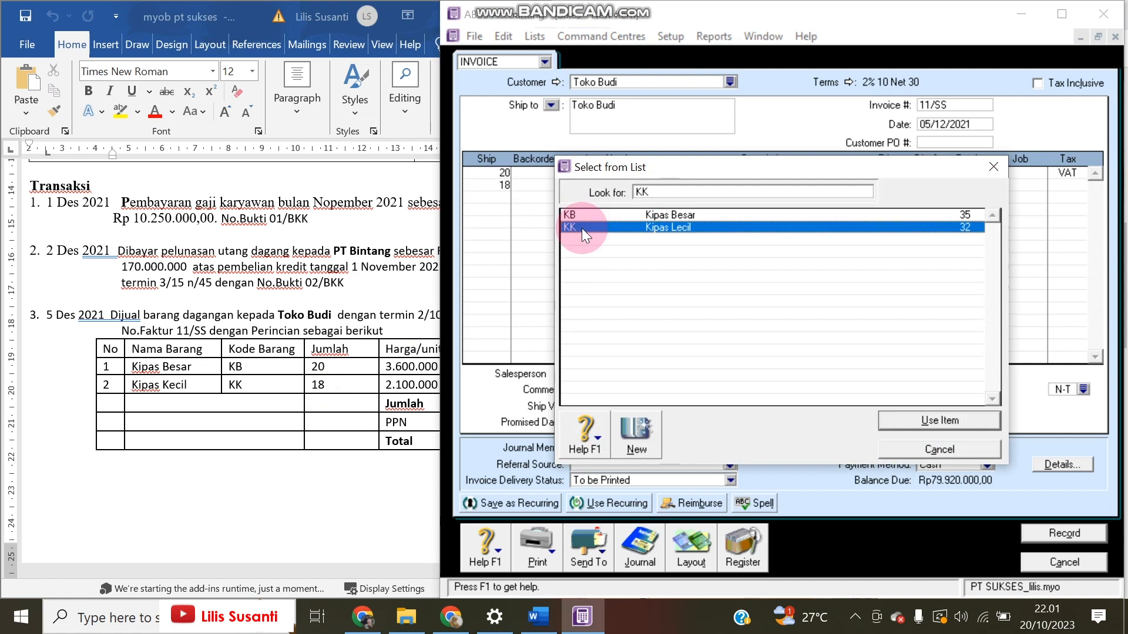
{"action": "double_click", "coordinate": [582, 228]}
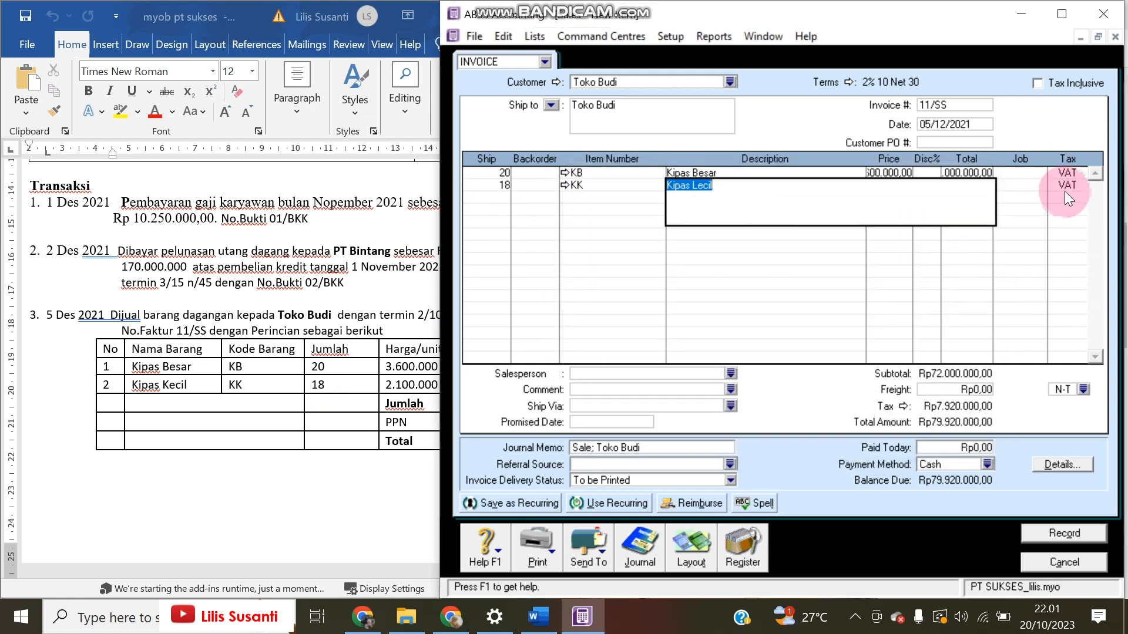
{"action": "key", "text": "Tab"}
{"action": "type", "text": "210000"}
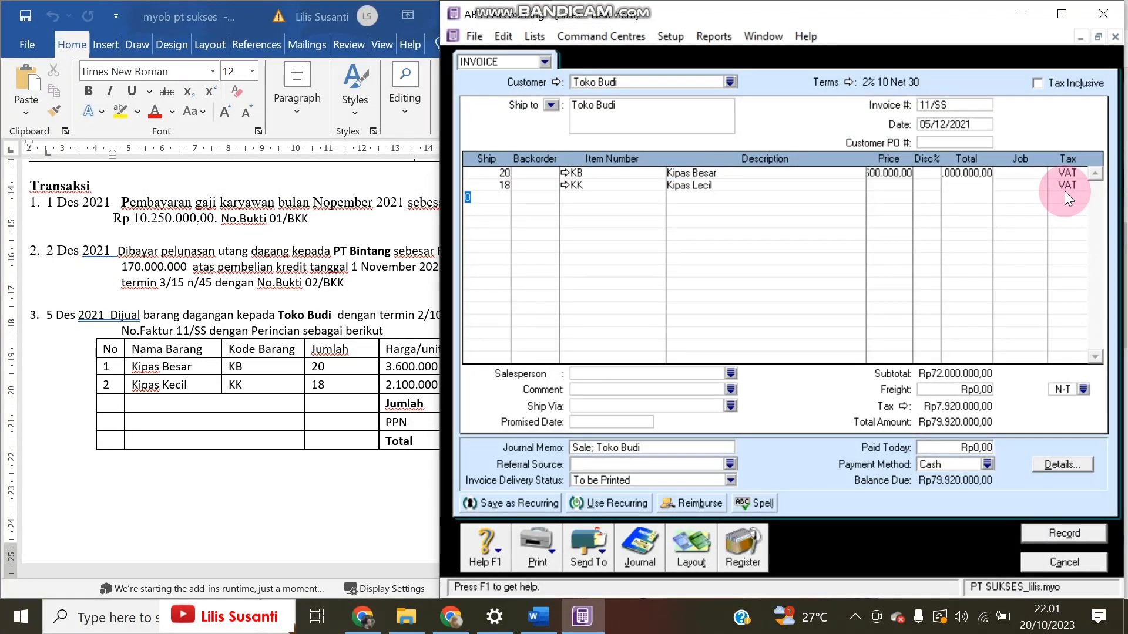
{"action": "key", "text": "Return"}
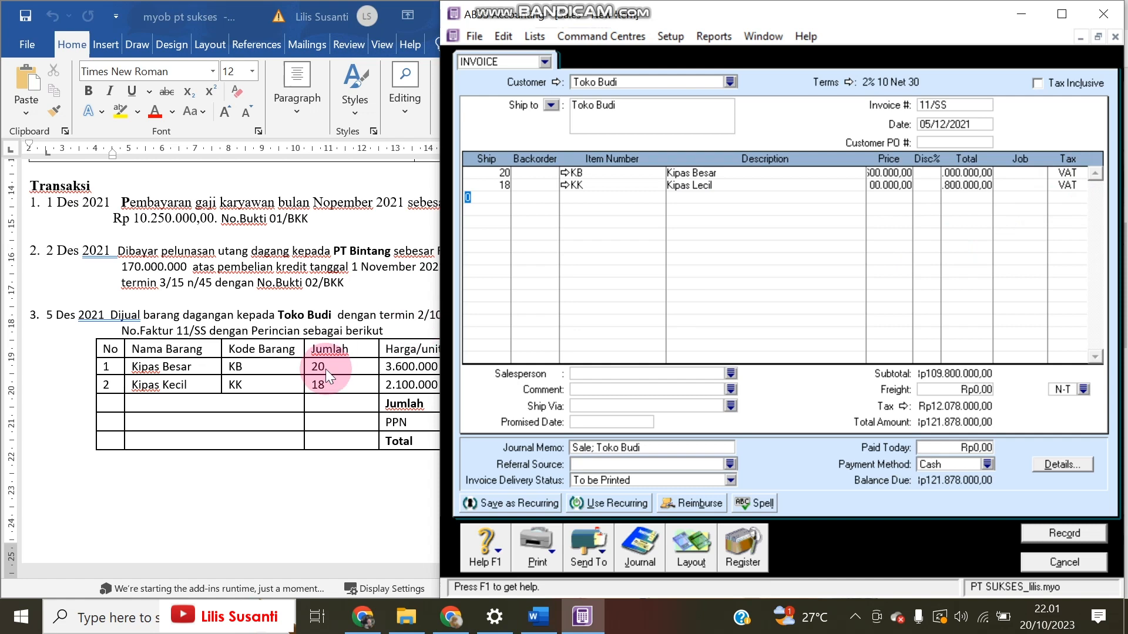
Try the N-T tax code on the KK line and return that line to VAT.
{"action": "left_click", "coordinate": [310, 386]}
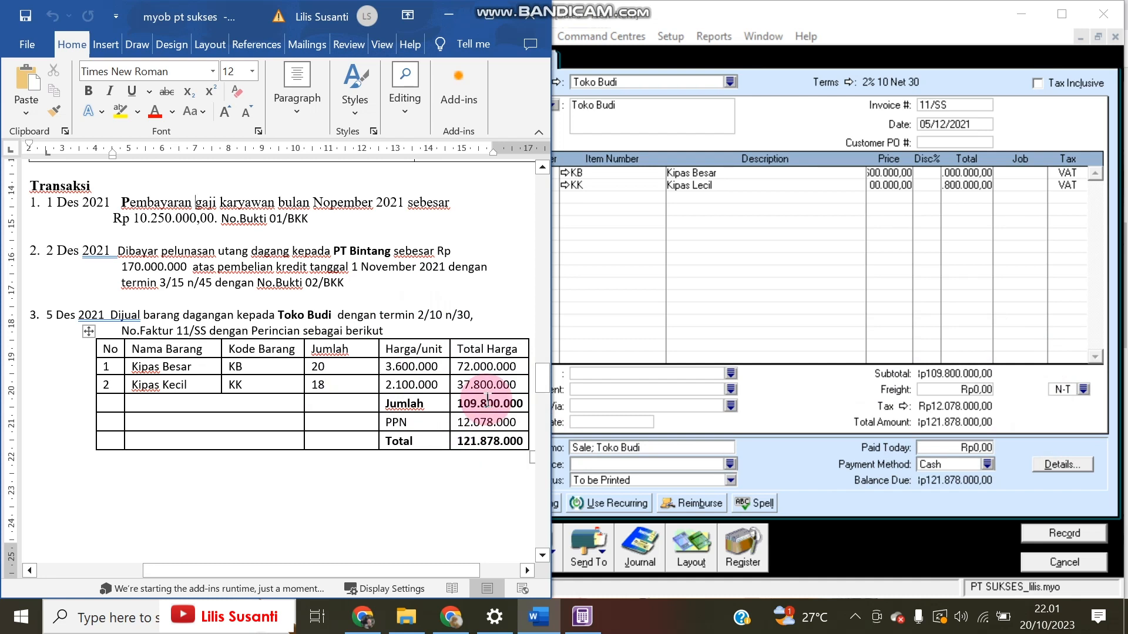
{"action": "left_click", "coordinate": [1068, 186]}
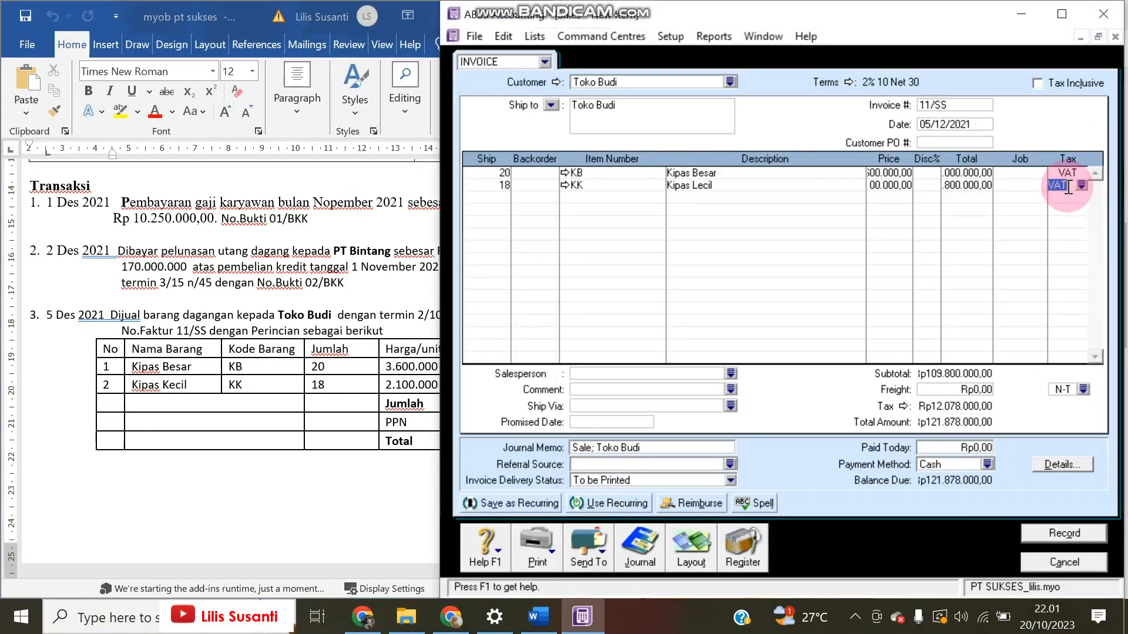
{"action": "type", "text": "N-T"}
{"action": "key", "text": "Tab"}
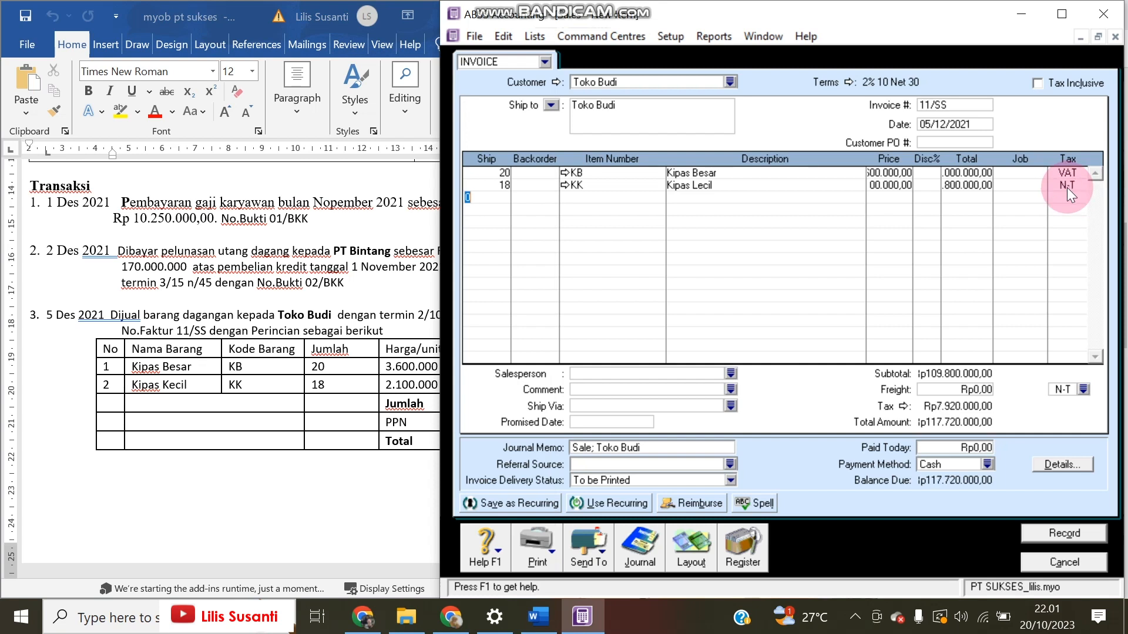
{"action": "left_click", "coordinate": [358, 435]}
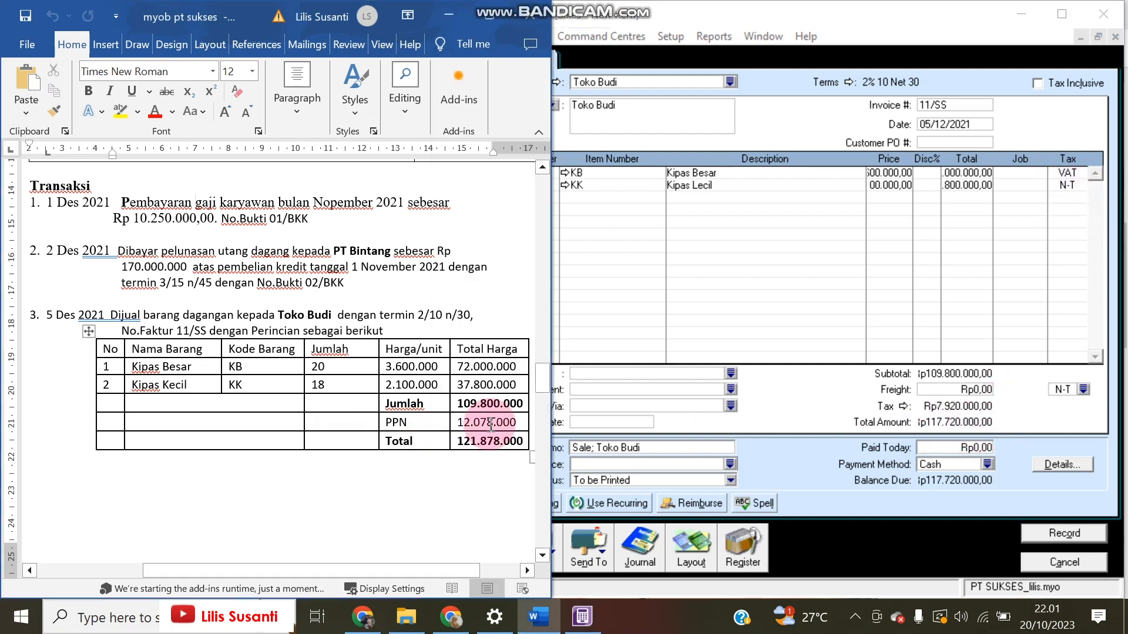
{"action": "left_click", "coordinate": [1075, 185]}
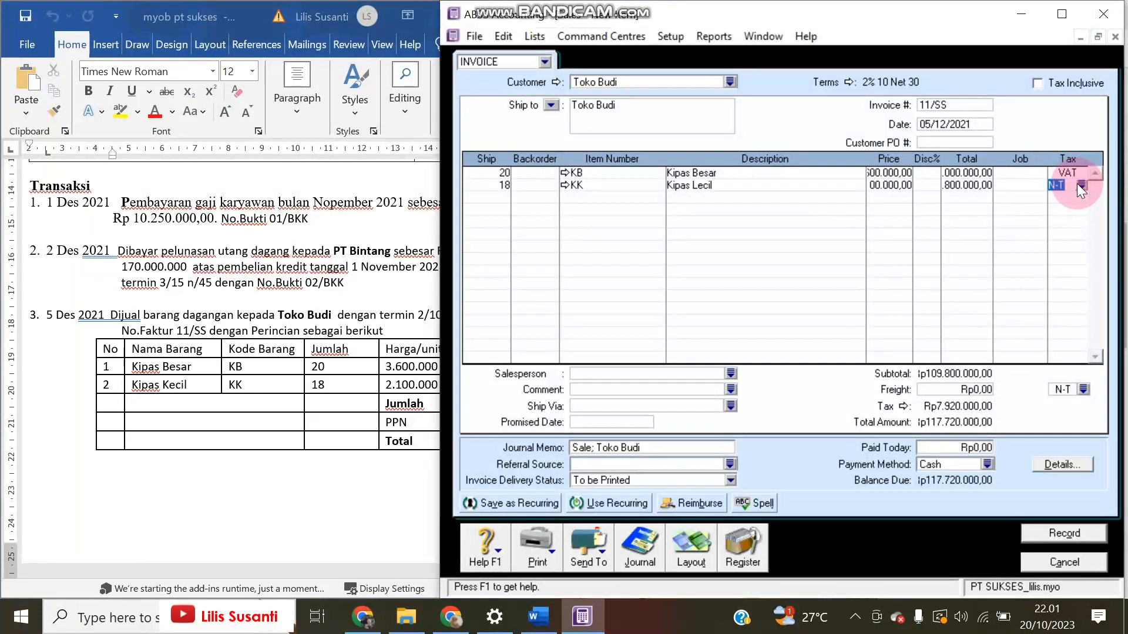
{"action": "key", "text": "Tab"}
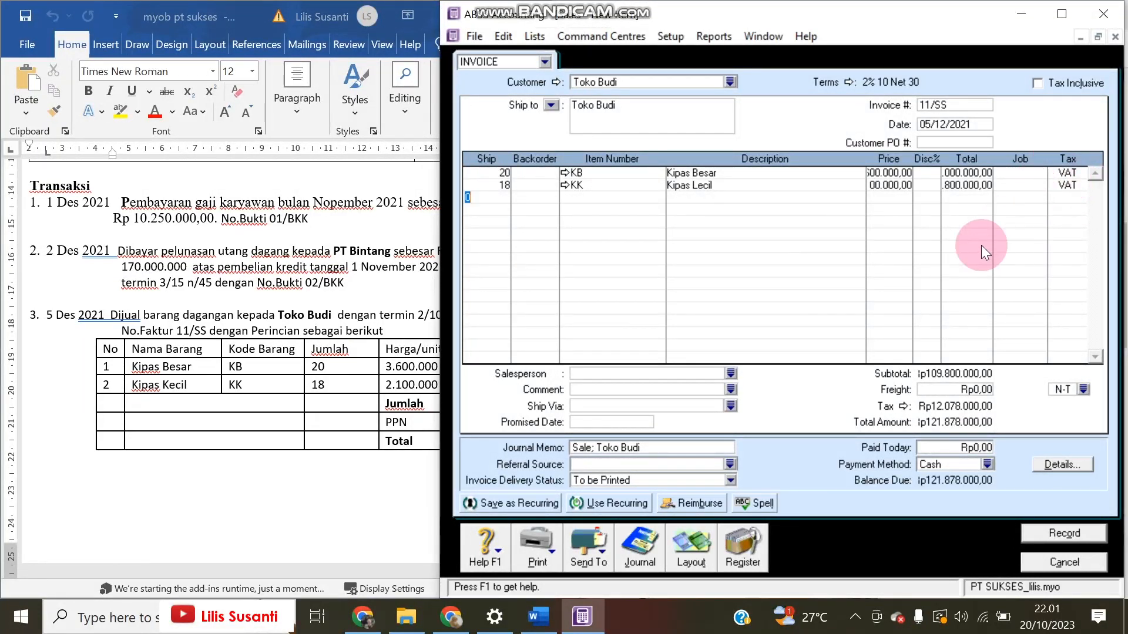
Compare the invoice with the Word document's totals and record it, ignoring all spelling suggestions for the item descriptions.
{"action": "left_click", "coordinate": [343, 432]}
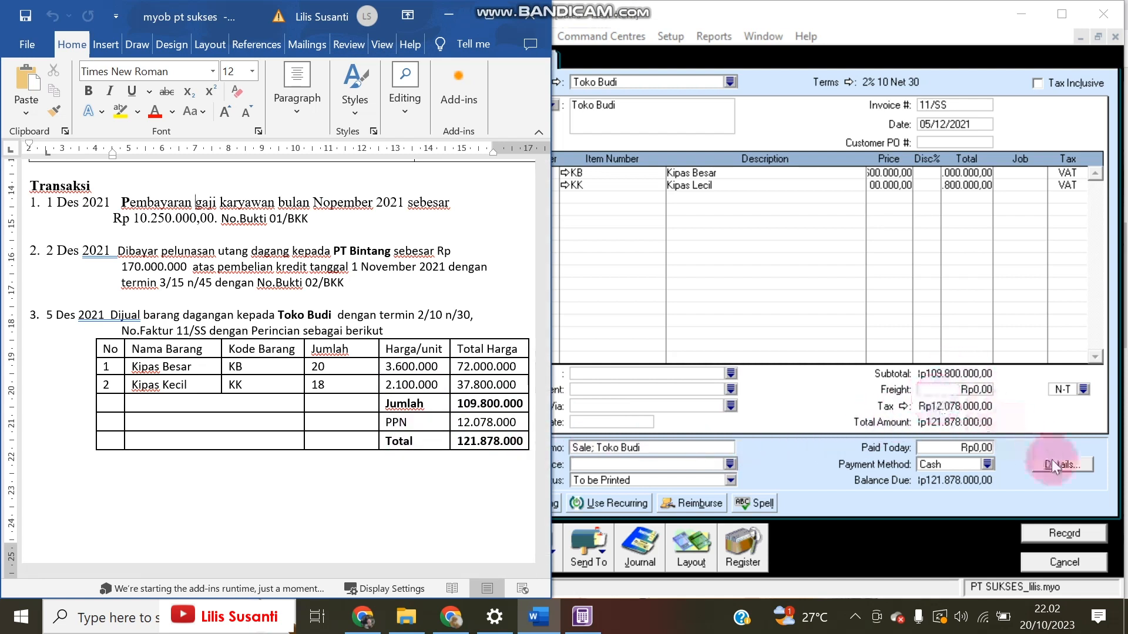
{"action": "left_click", "coordinate": [1080, 536]}
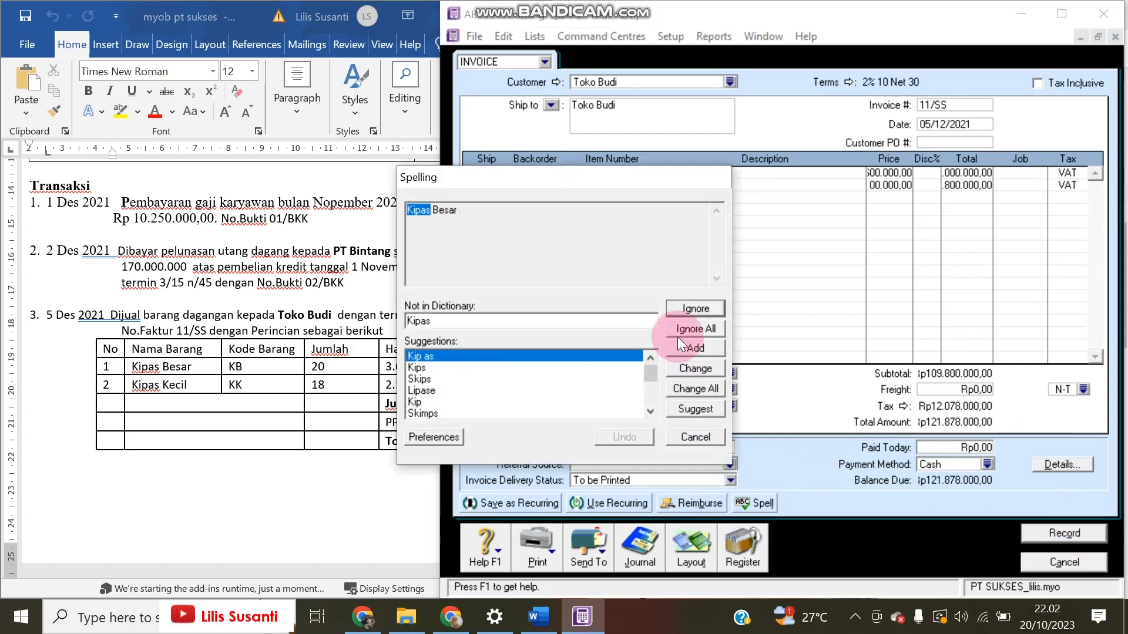
{"action": "left_click", "coordinate": [678, 332]}
{"action": "left_click", "coordinate": [684, 330]}
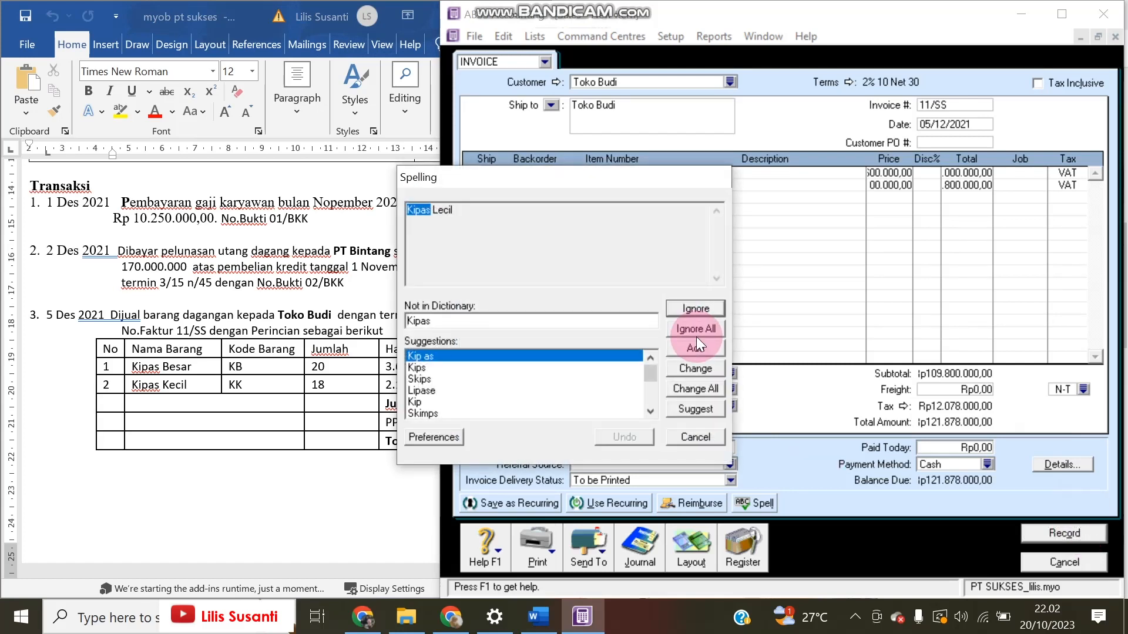
{"action": "left_click", "coordinate": [696, 330]}
{"action": "left_click", "coordinate": [696, 329]}
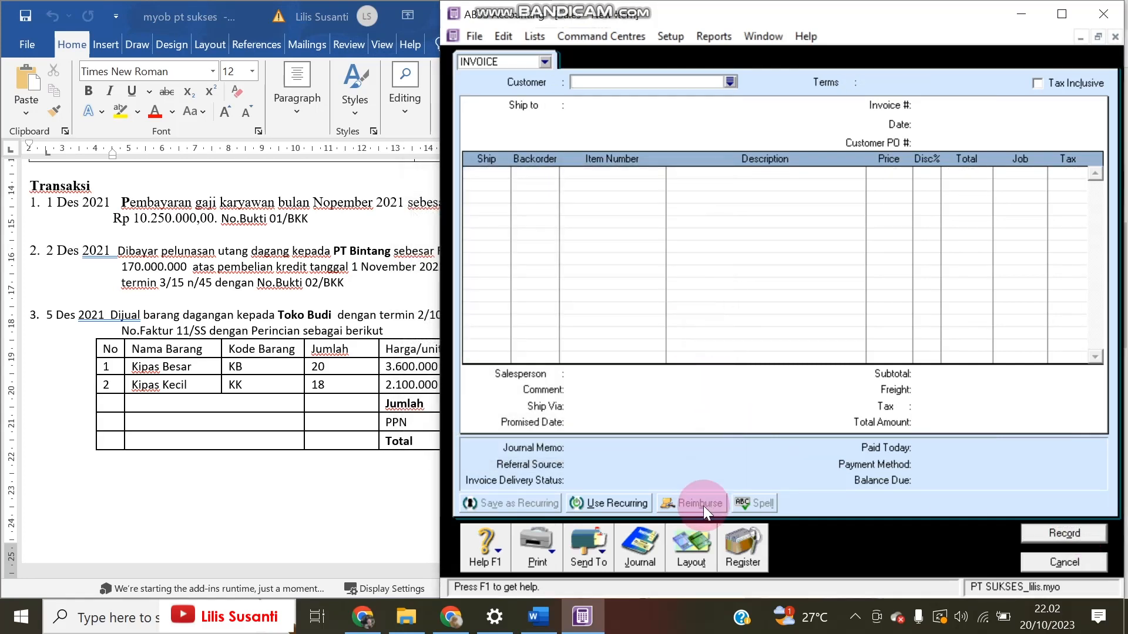
Review the Toko Budi sale in the Sales journal and read transaction 4, the PT Rembulan purchase, in the Word document.
{"action": "left_click", "coordinate": [651, 556]}
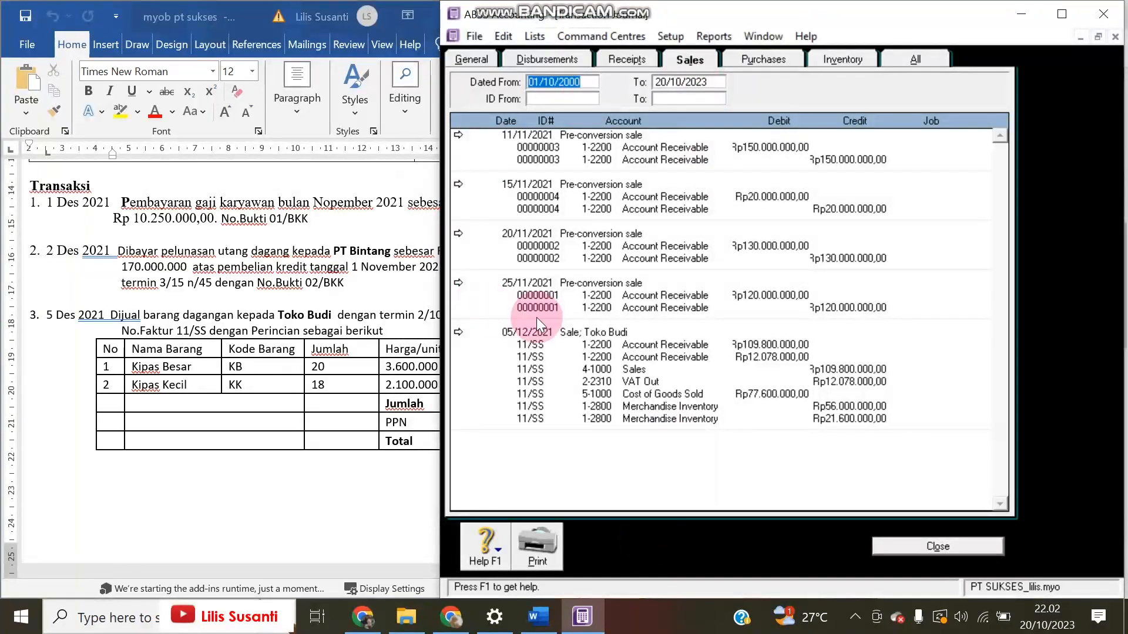
{"action": "left_click", "coordinate": [271, 389]}
{"action": "scroll", "coordinate": [273, 382], "scroll_direction": "down", "scroll_amount": 15}
{"action": "scroll", "coordinate": [278, 376], "scroll_direction": "down", "scroll_amount": 5}
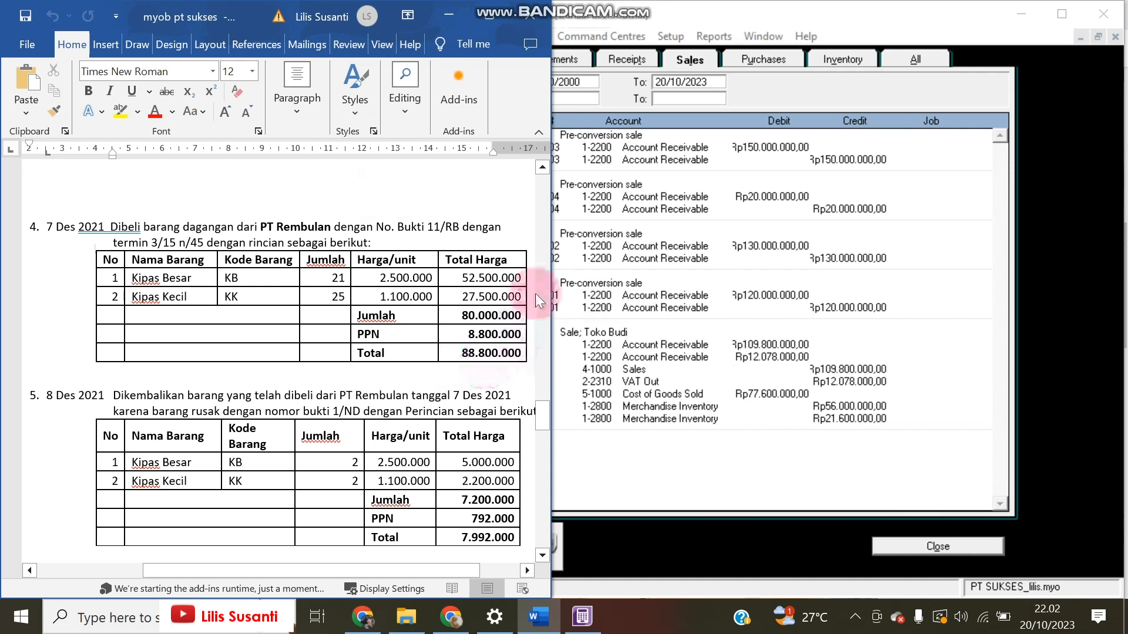
Close the Sales journal and the blank sales invoice, and open the Purchases command centre.
{"action": "left_click", "coordinate": [941, 552]}
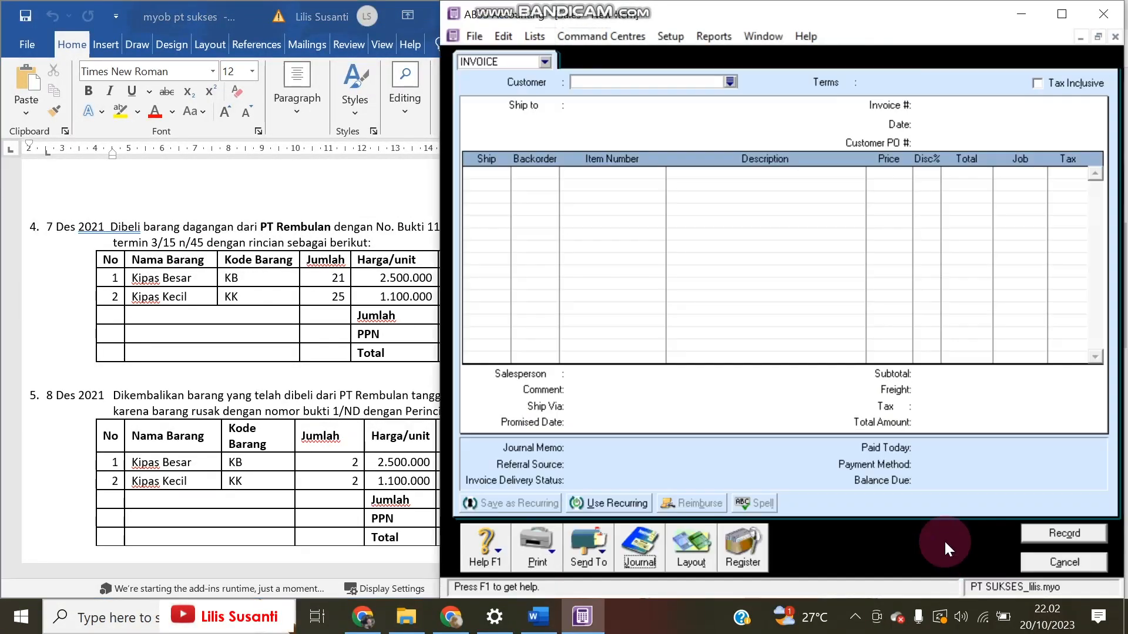
{"action": "left_click", "coordinate": [1057, 560]}
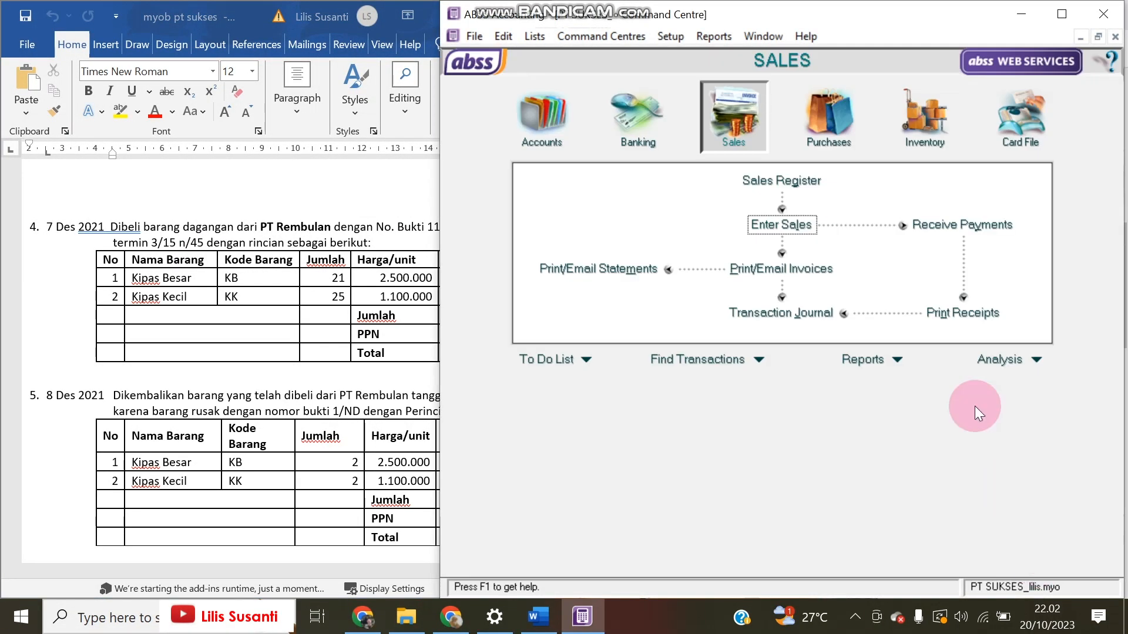
{"action": "left_click", "coordinate": [831, 121]}
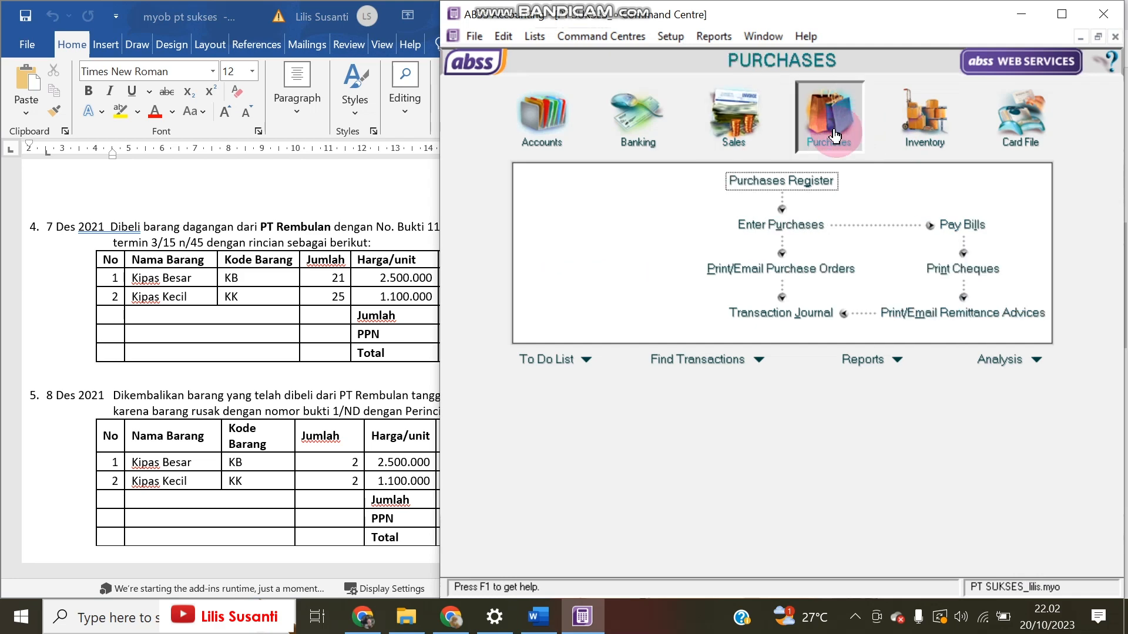
Start a new purchase bill for supplier PT Rembulan and date it 7/12/2021.
{"action": "left_click", "coordinate": [786, 231]}
{"action": "left_click", "coordinate": [731, 81]}
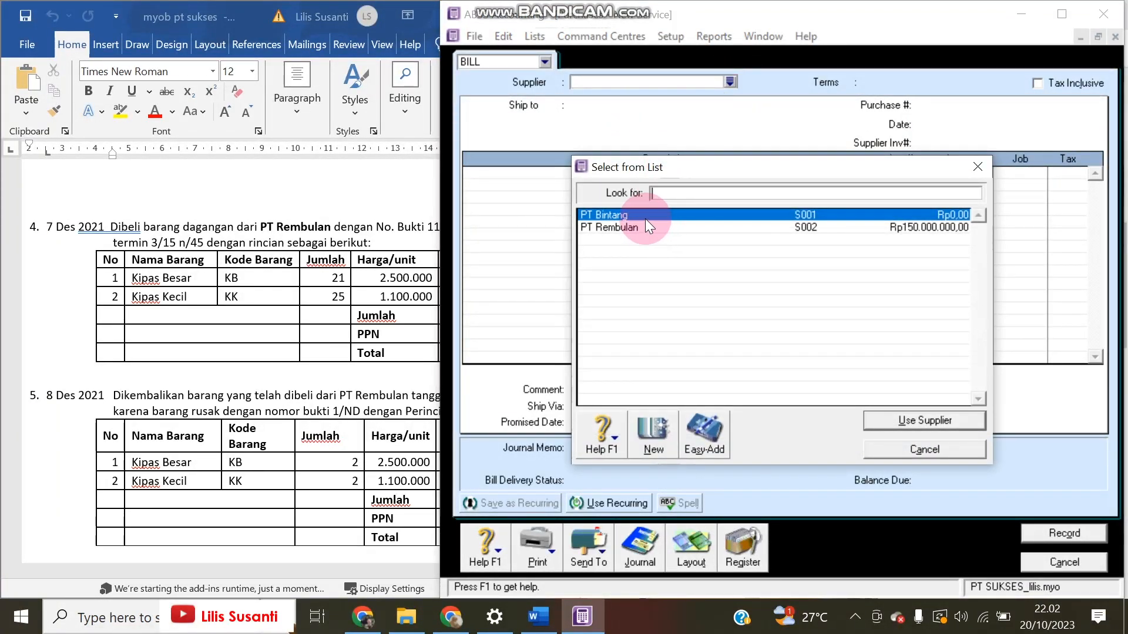
{"action": "double_click", "coordinate": [646, 227]}
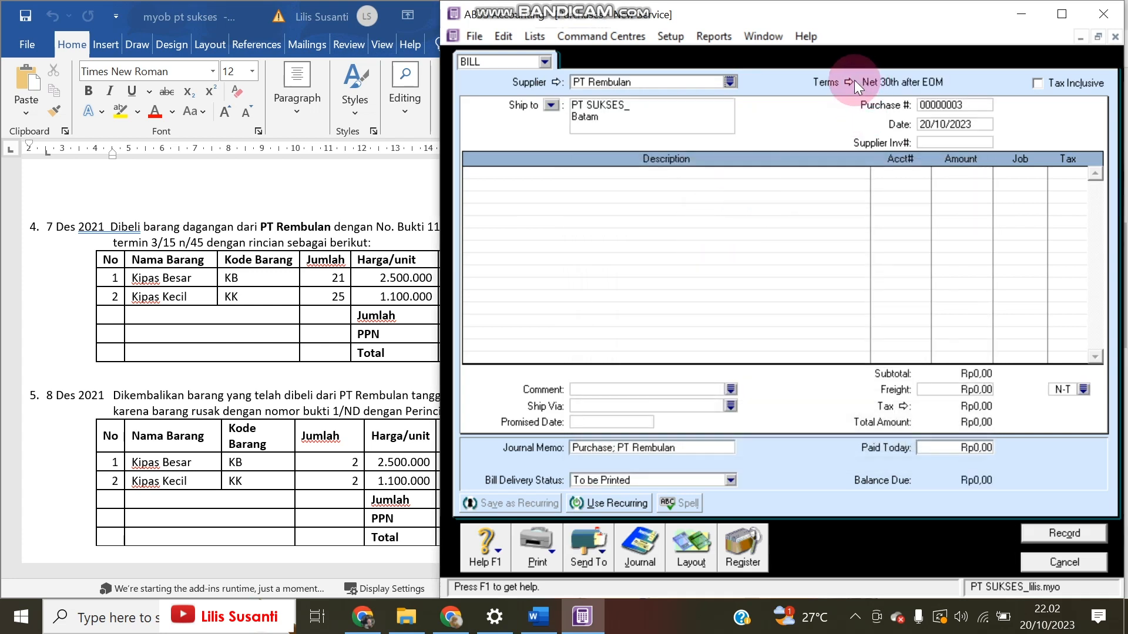
{"action": "left_click", "coordinate": [929, 124]}
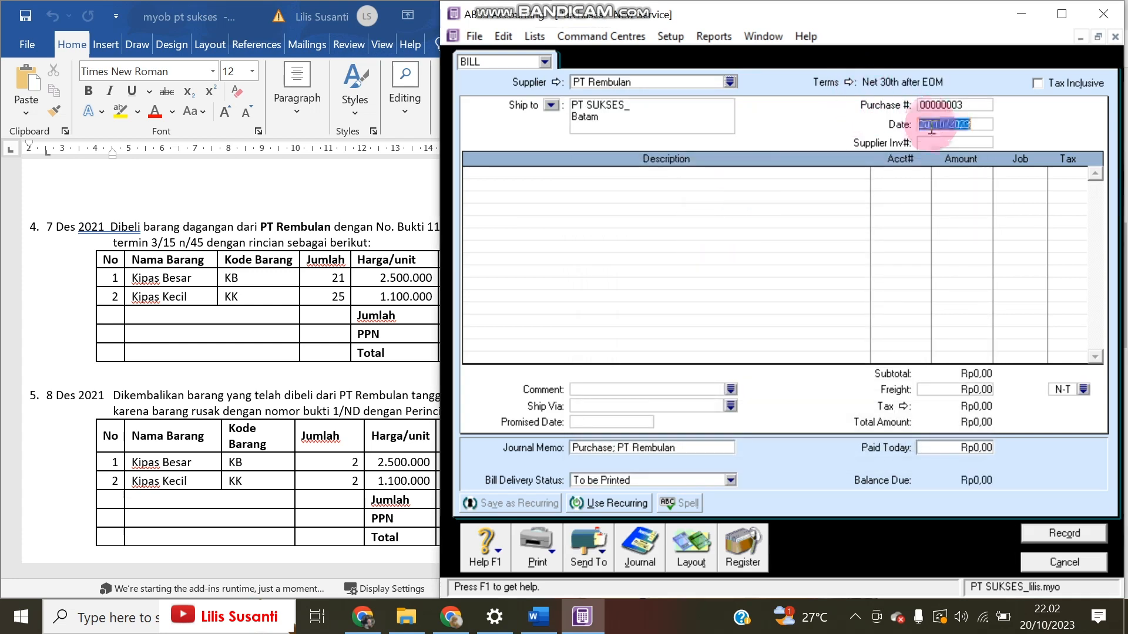
{"action": "type", "text": "7/12"}
Set the bill's credit terms to In a Given # of Days with 15 discount days, 45 balance due days and 3% early-payment discount.
{"action": "left_click", "coordinate": [848, 81]}
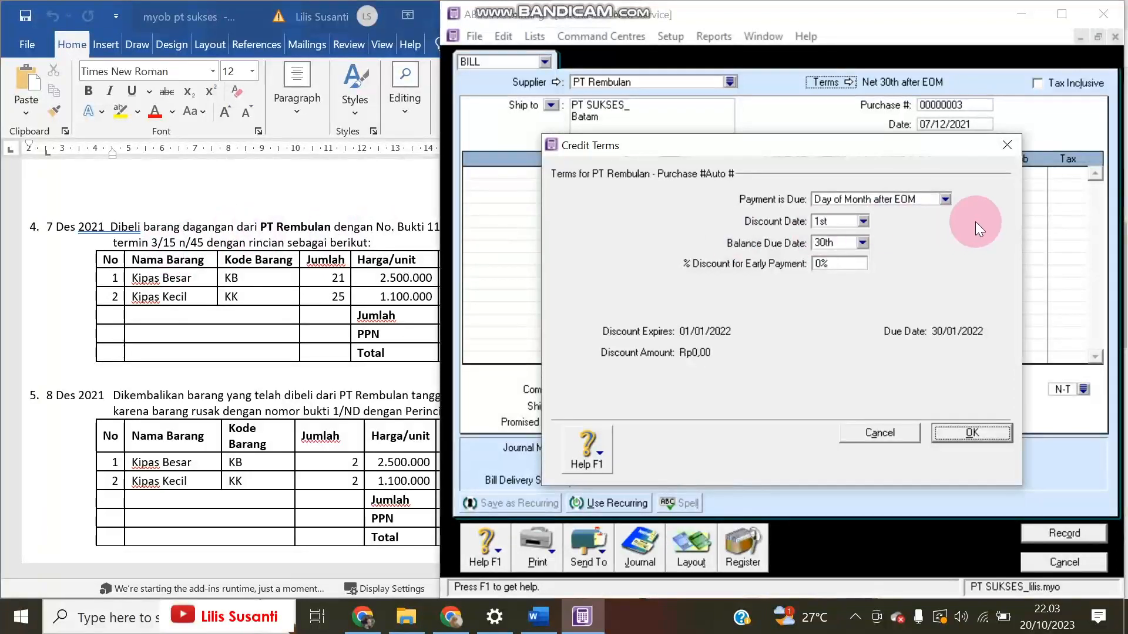
{"action": "left_click", "coordinate": [929, 200]}
{"action": "left_click", "coordinate": [910, 237]}
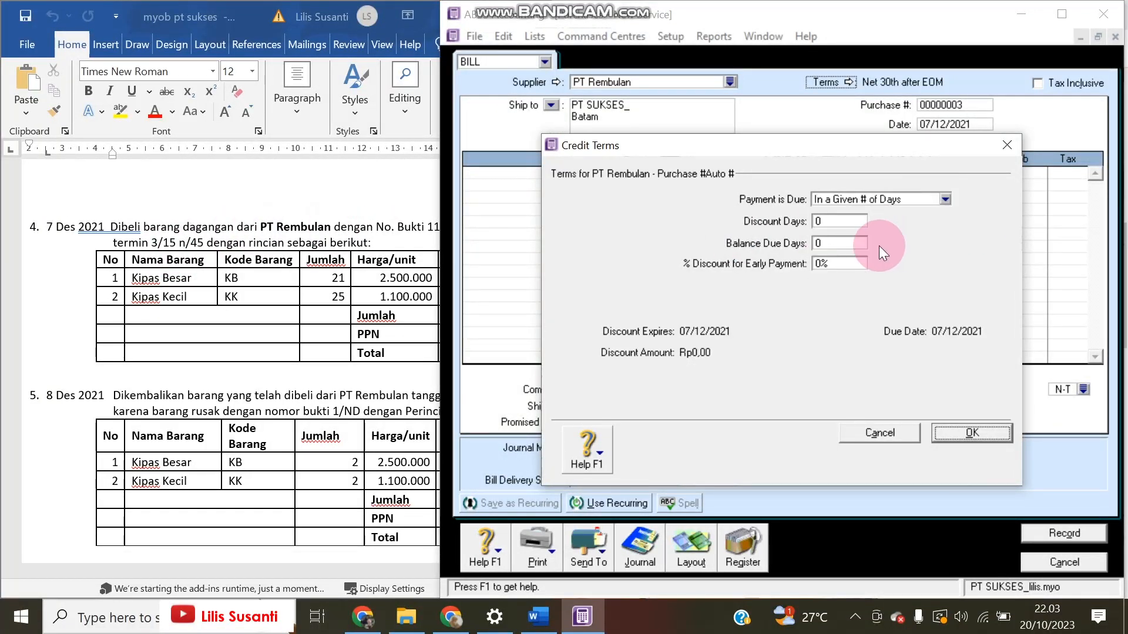
{"action": "left_click", "coordinate": [825, 221]}
{"action": "type", "text": "15"}
{"action": "key", "text": "Tab"}
{"action": "type", "text": "4"}
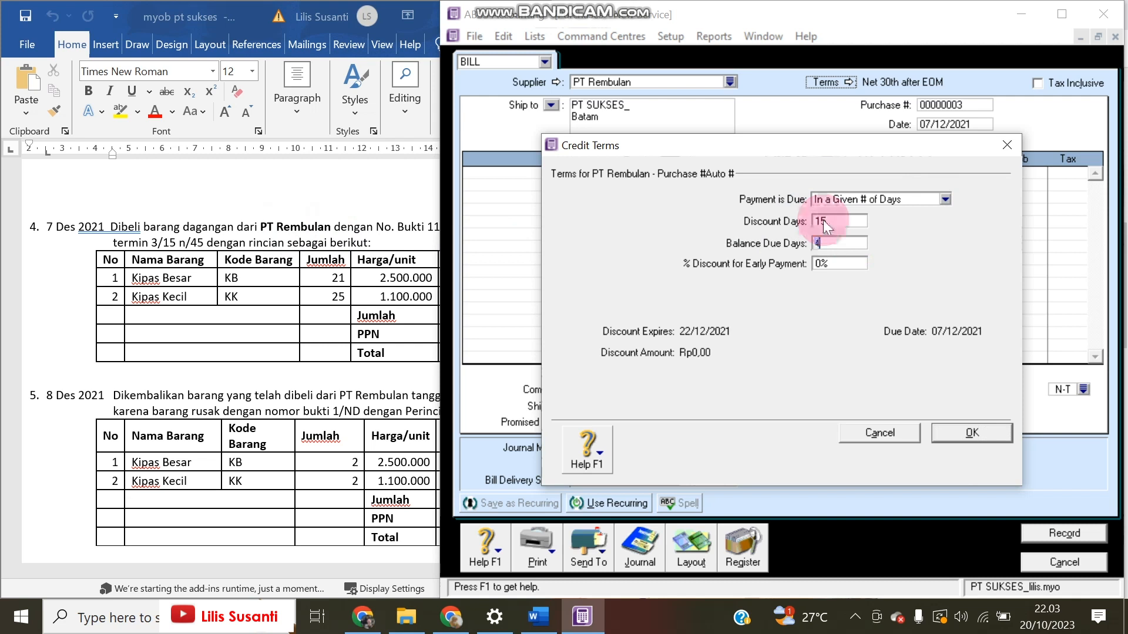
{"action": "type", "text": "5"}
{"action": "key", "text": "Tab"}
{"action": "type", "text": "3"}
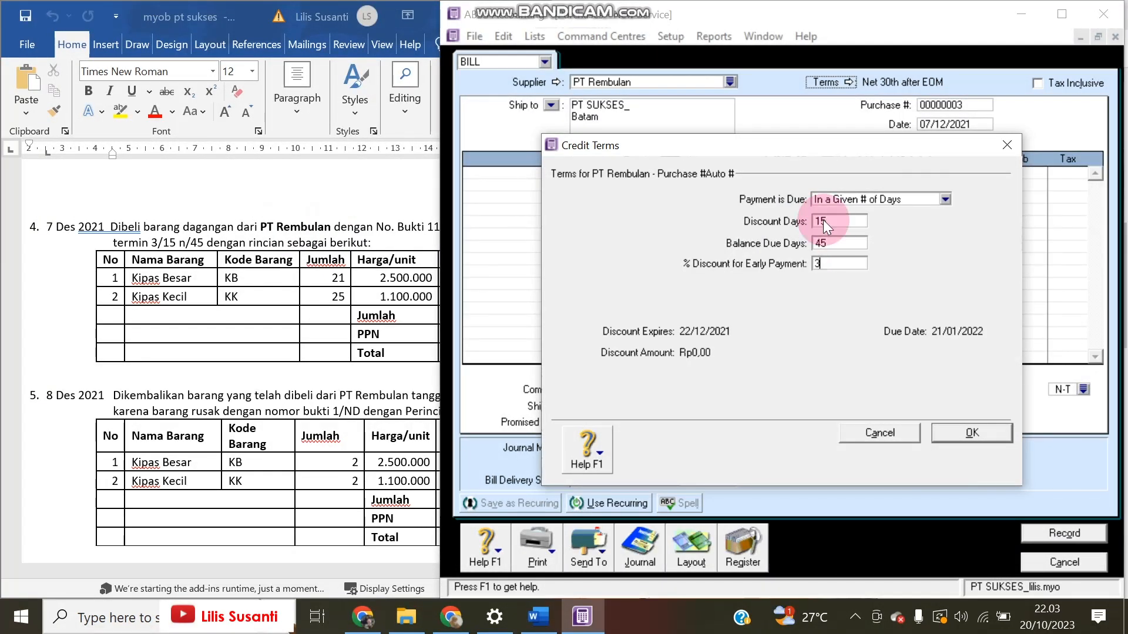
{"action": "left_click", "coordinate": [972, 435]}
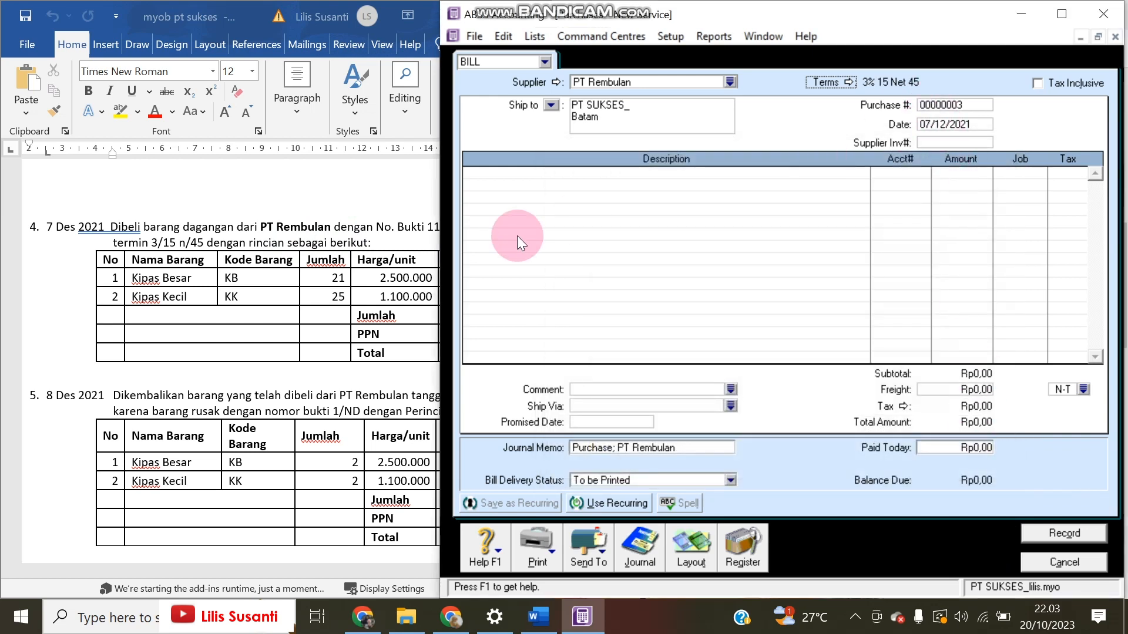
Copy the document number 11/RB from transaction 4 in the Word document into the bill's purchase number.
{"action": "left_click", "coordinate": [252, 399]}
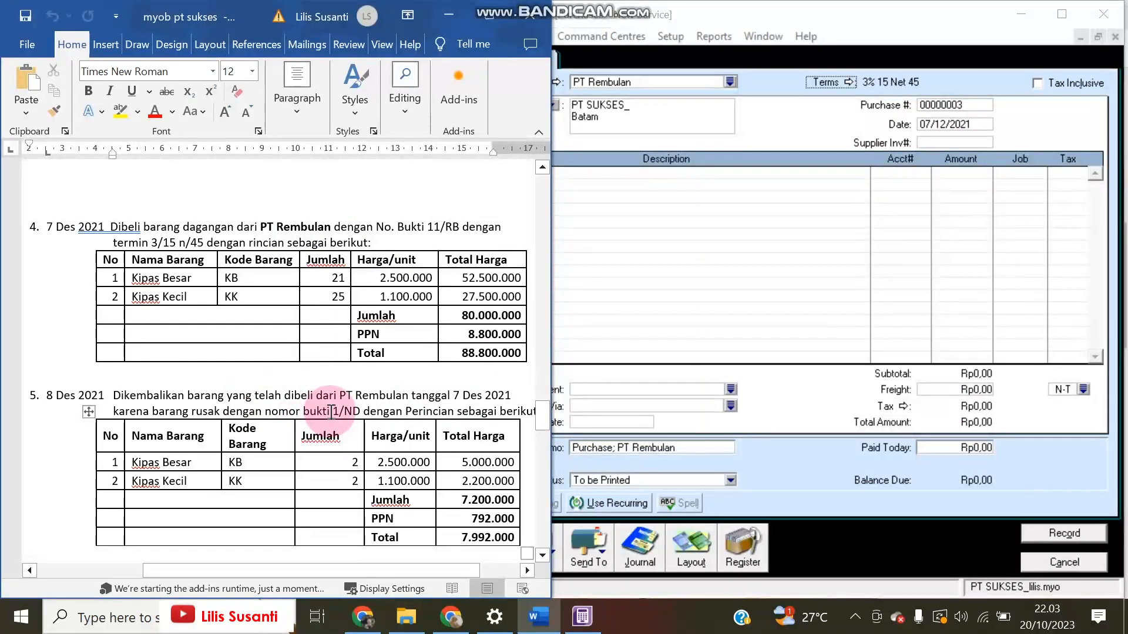
{"action": "left_click_drag", "start_coordinate": [426, 230], "coordinate": [455, 226]}
{"action": "key", "text": "ctrl+c"}
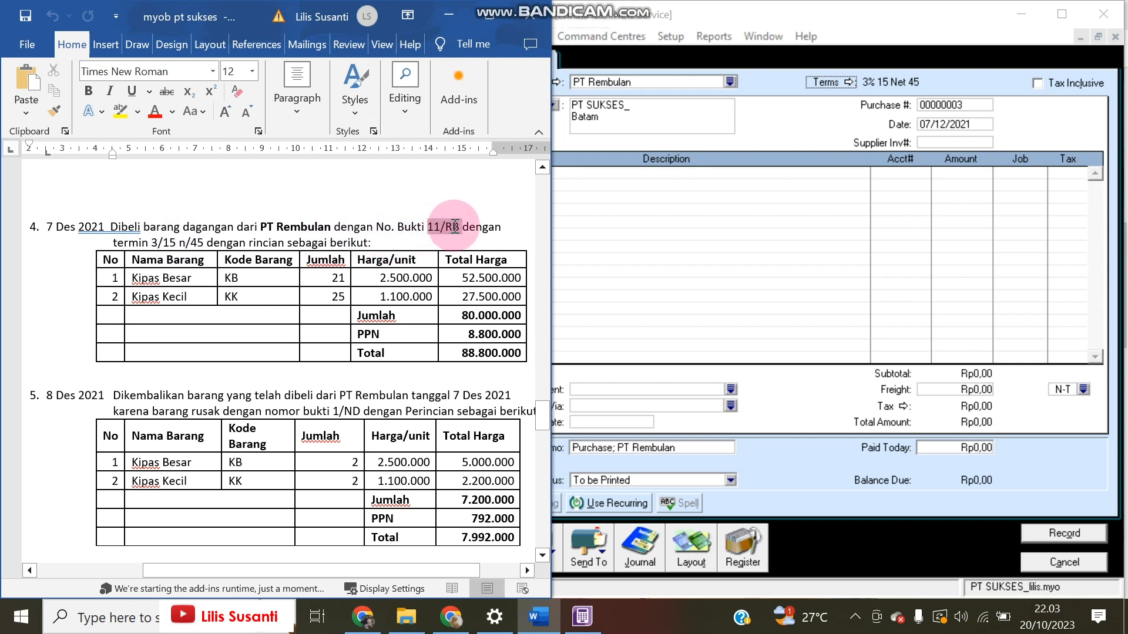
{"action": "left_click", "coordinate": [967, 109]}
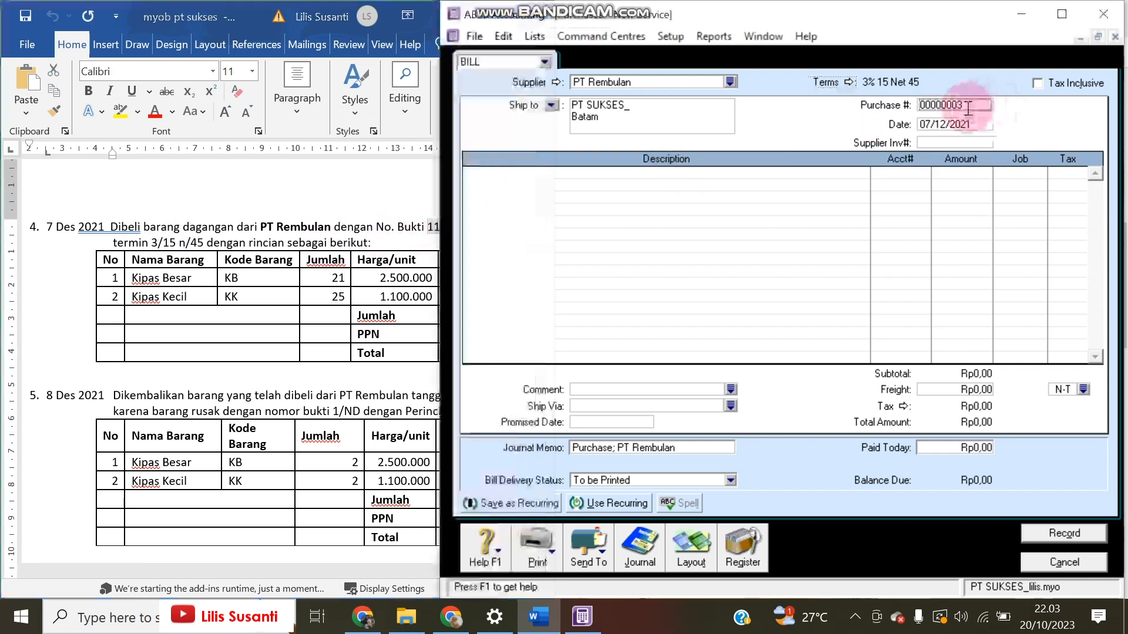
{"action": "key", "text": "ctrl+v"}
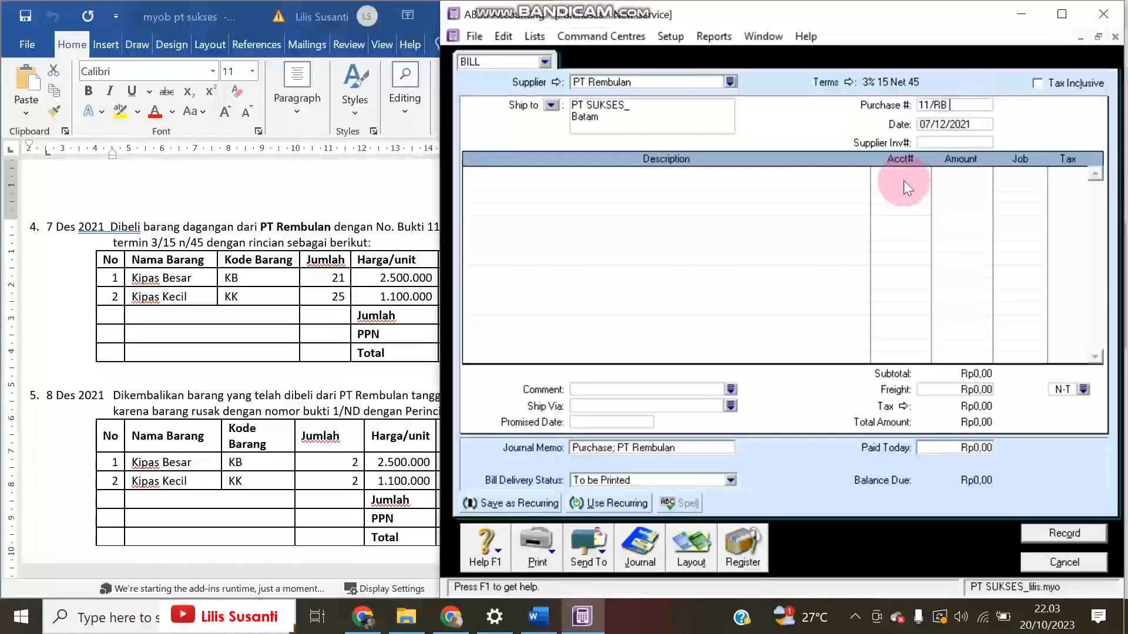
Switch the PT Rembulan bill to the Item layout, keeping 11/RB as the purchase number.
{"action": "left_click", "coordinate": [689, 546]}
{"action": "left_click", "coordinate": [629, 294]}
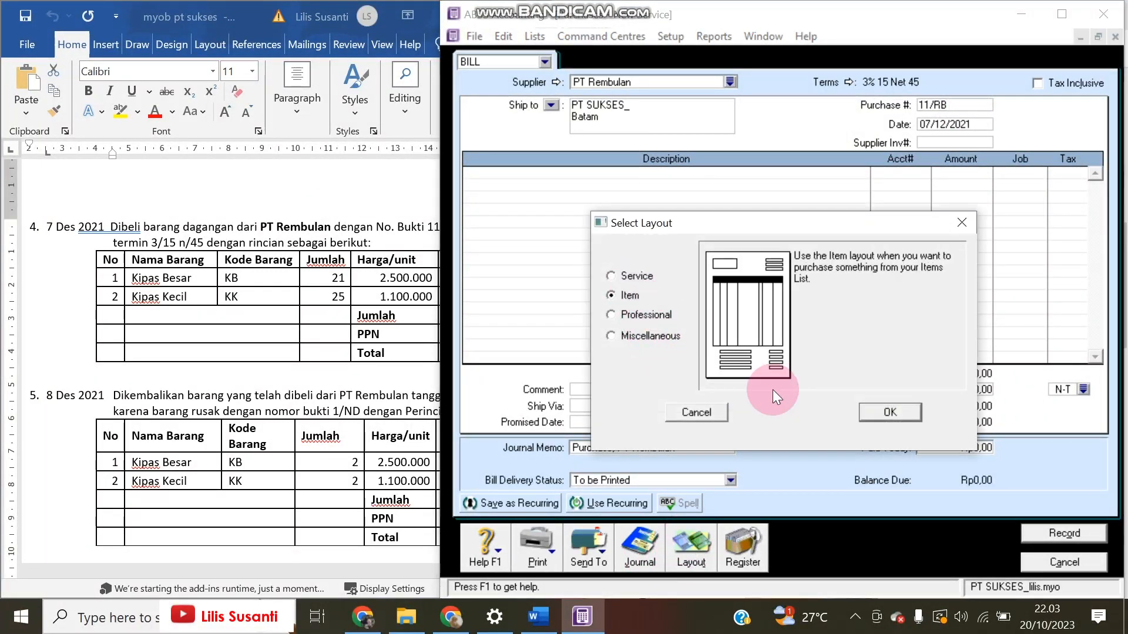
{"action": "left_click", "coordinate": [888, 413]}
{"action": "type", "text": "11/RB"}
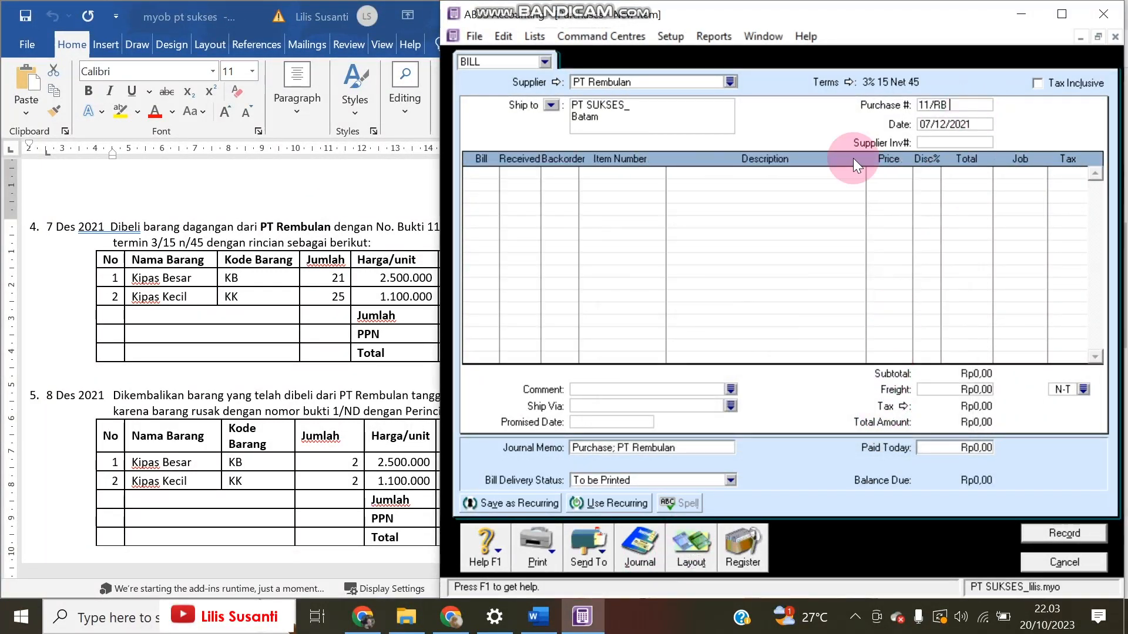
Add a bill line for 21 units of item KB (Kipas Besar) at a price of 2500000.
{"action": "left_click", "coordinate": [481, 172]}
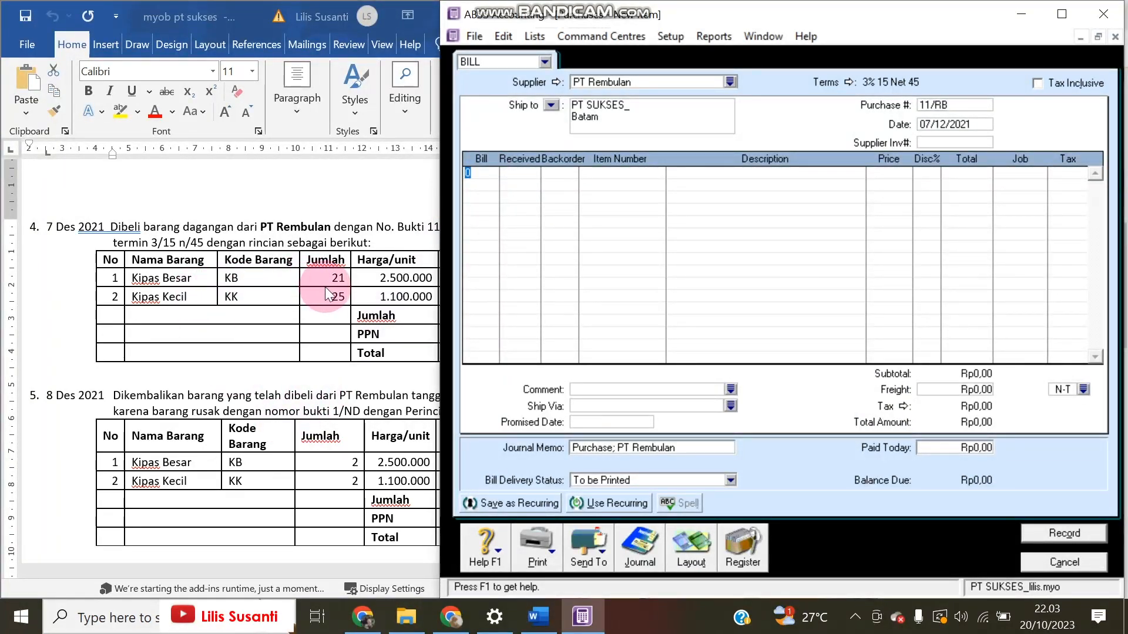
{"action": "type", "text": "21"}
{"action": "key", "text": "Tab"}
{"action": "key", "text": "Tab"}
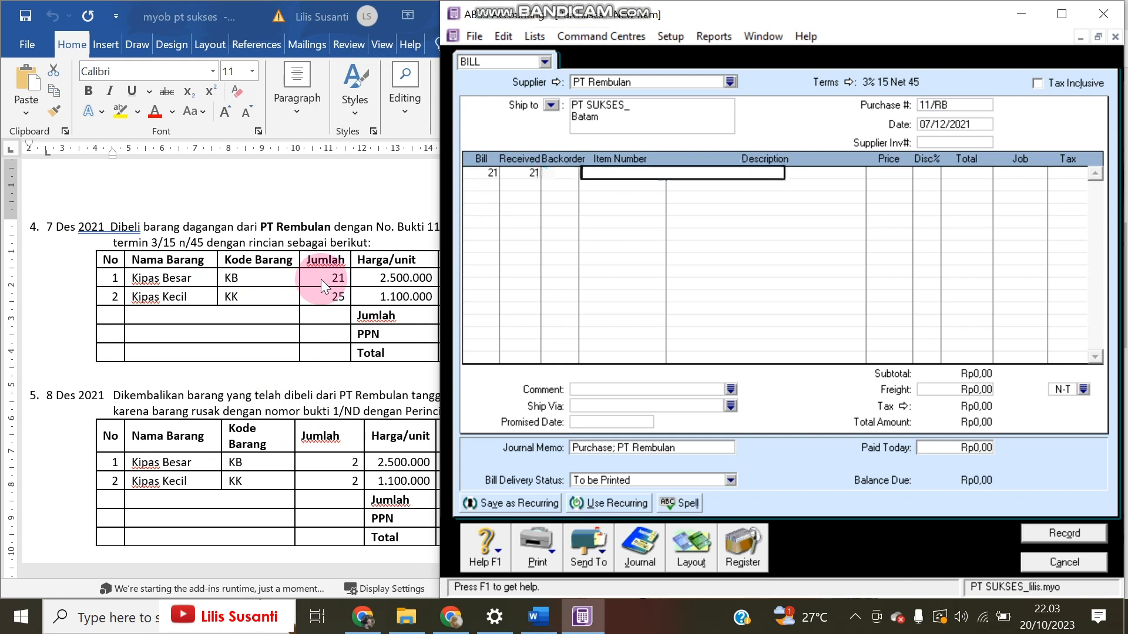
{"action": "type", "text": "KB"}
{"action": "key", "text": "Tab"}
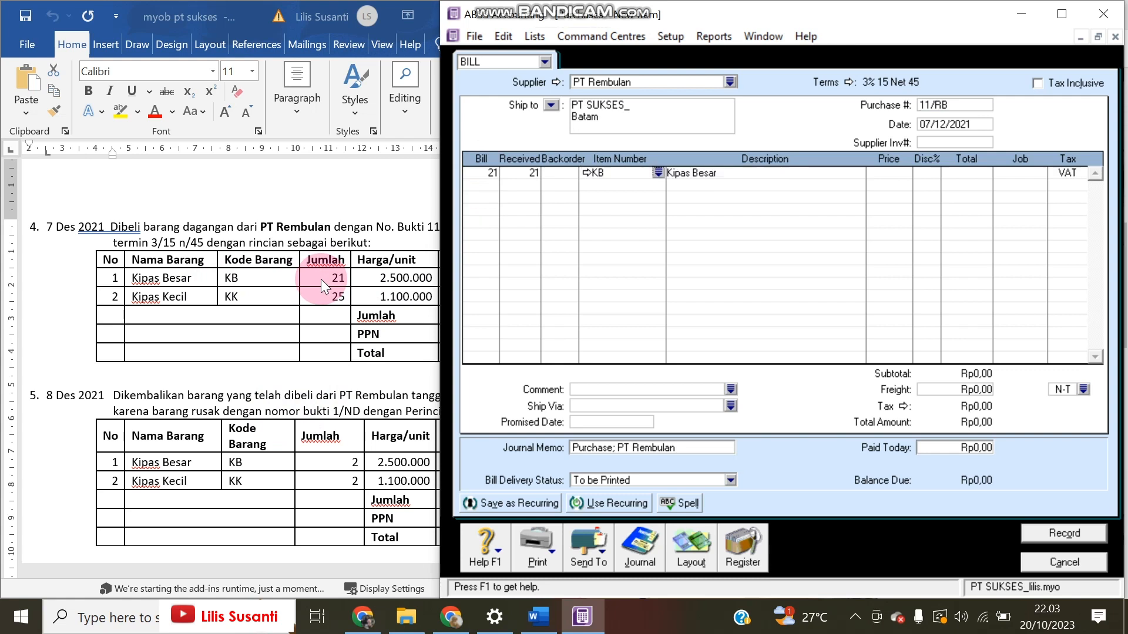
{"action": "key", "text": "Tab"}
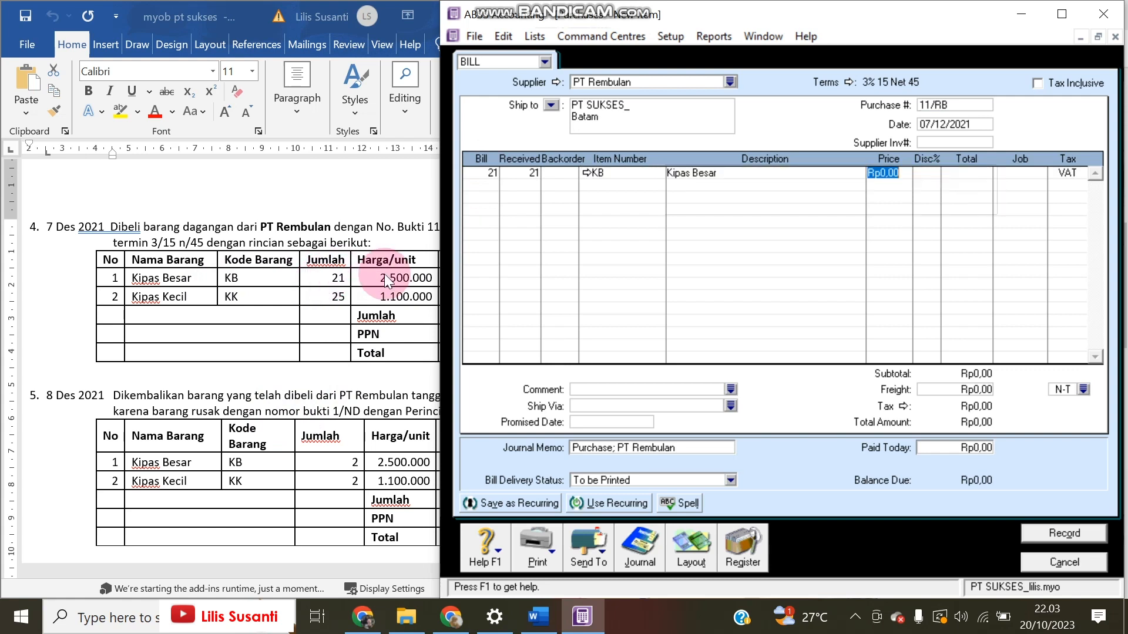
{"action": "type", "text": "2500"}
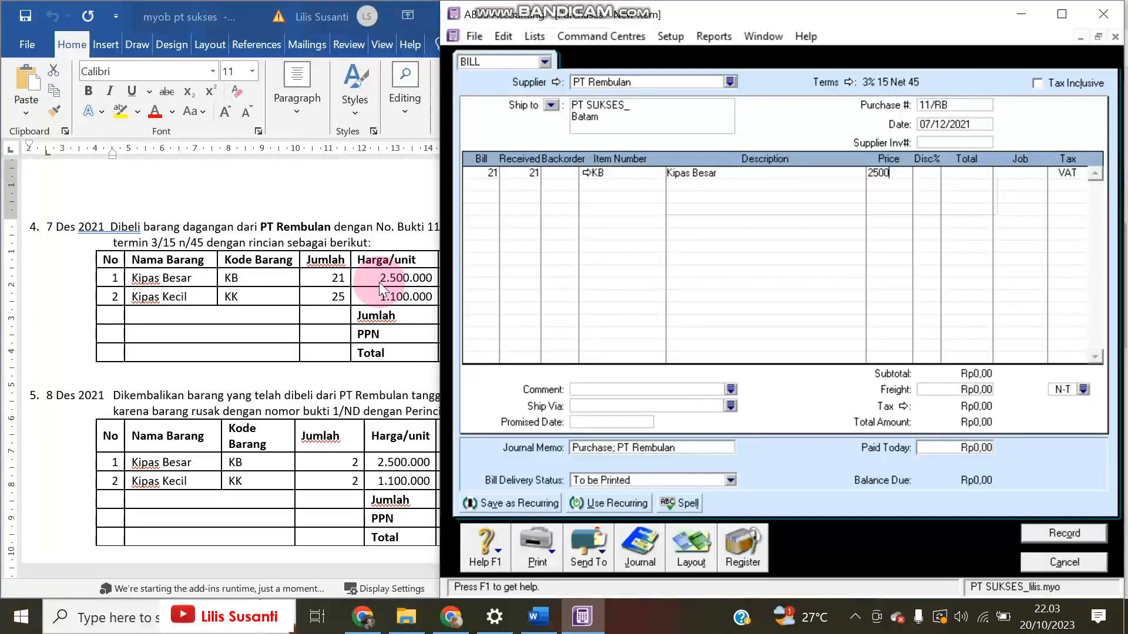
{"action": "type", "text": "0000"}
{"action": "key", "text": "Tab"}
{"action": "key", "text": "Return"}
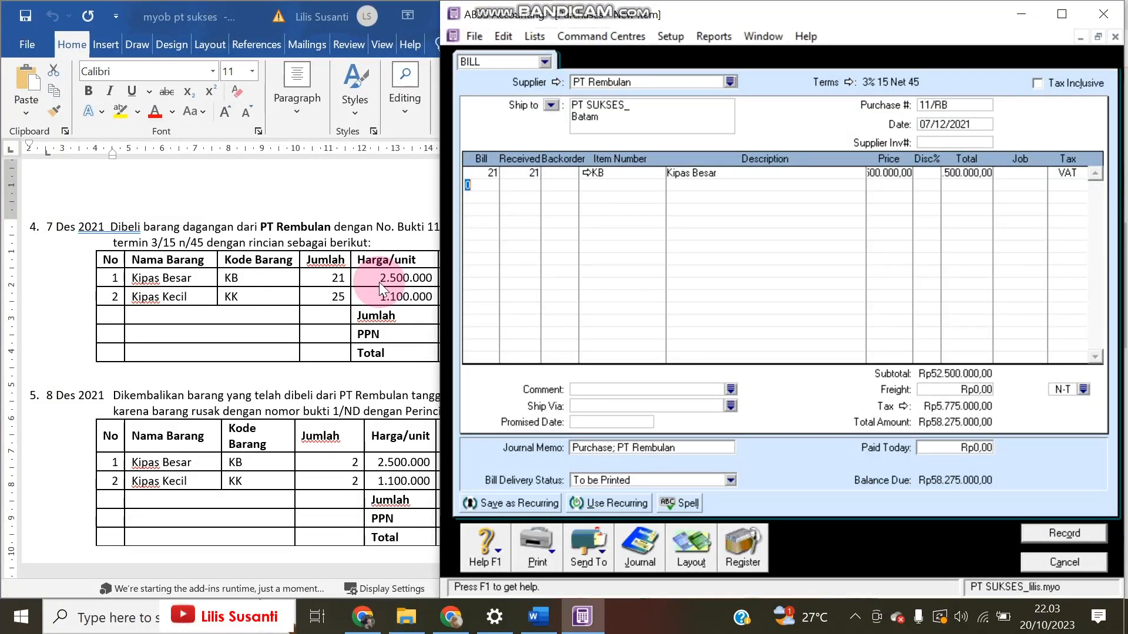
Add a second bill line for 25 units of item KK at a price of 1100000.
{"action": "type", "text": "25"}
{"action": "key", "text": "Tab"}
{"action": "key", "text": "Tab"}
{"action": "key", "text": "Tab"}
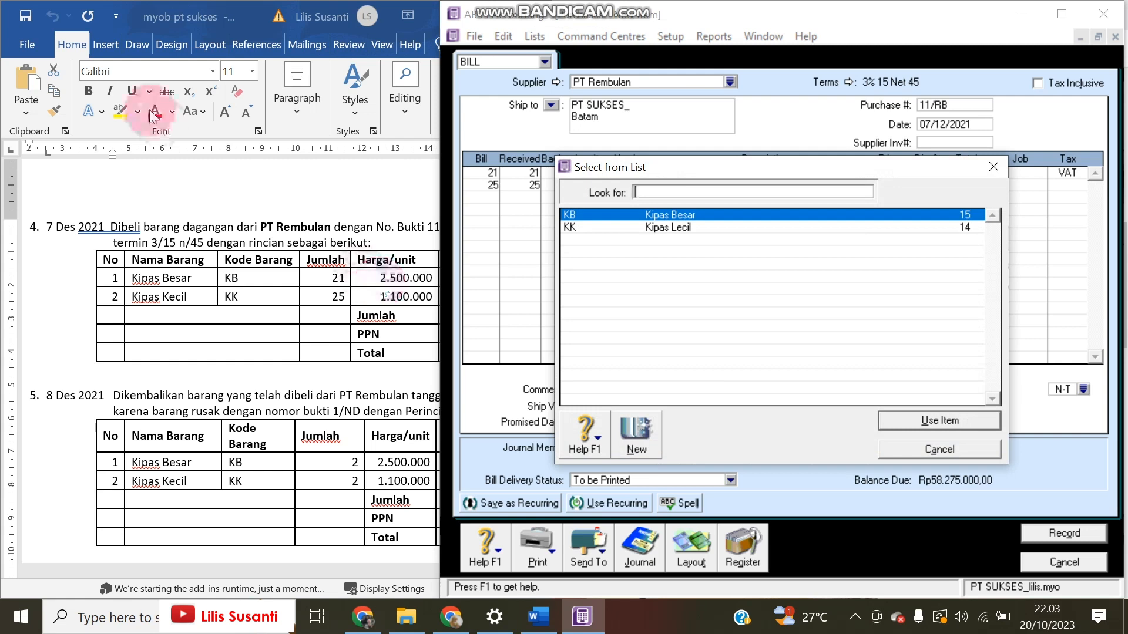
{"action": "double_click", "coordinate": [583, 228]}
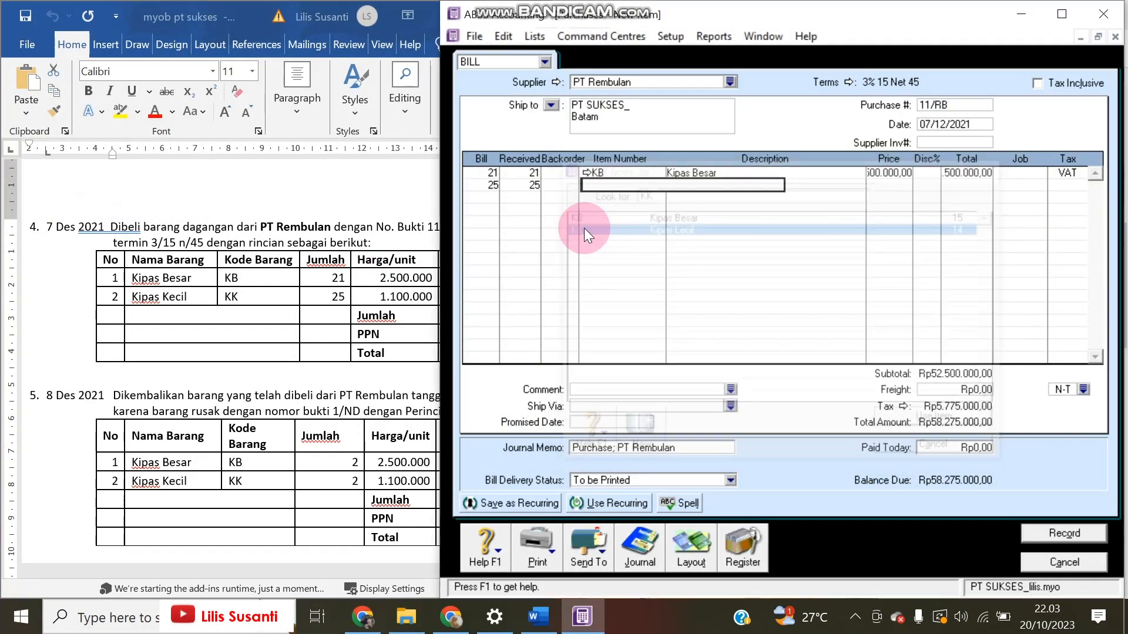
{"action": "key", "text": "Tab"}
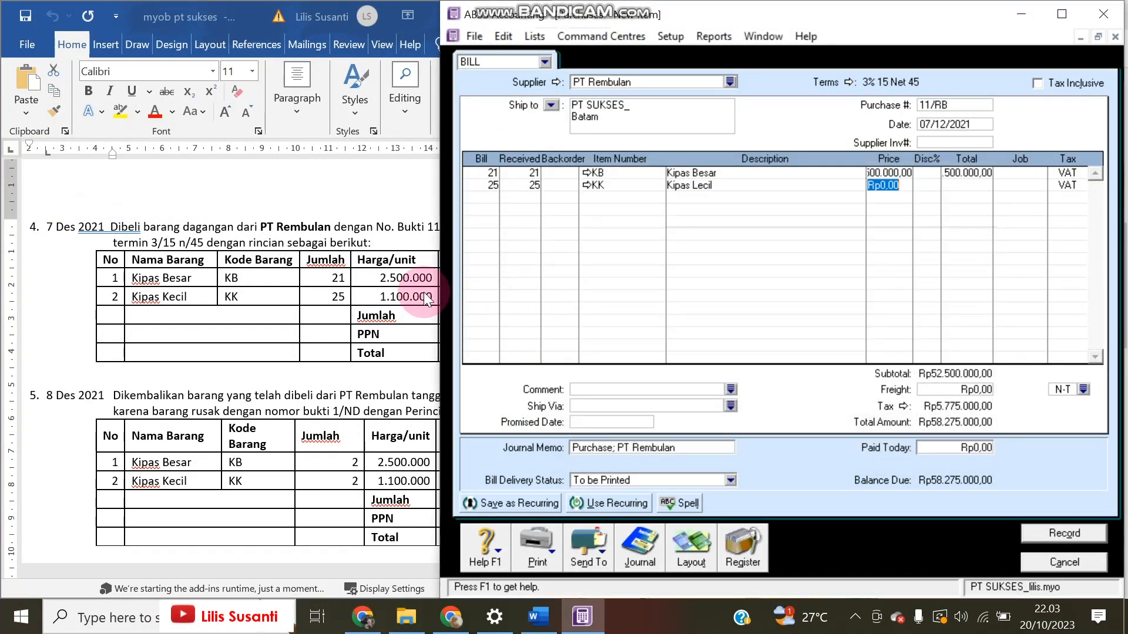
{"action": "type", "text": "1100000"}
{"action": "key", "text": "Tab"}
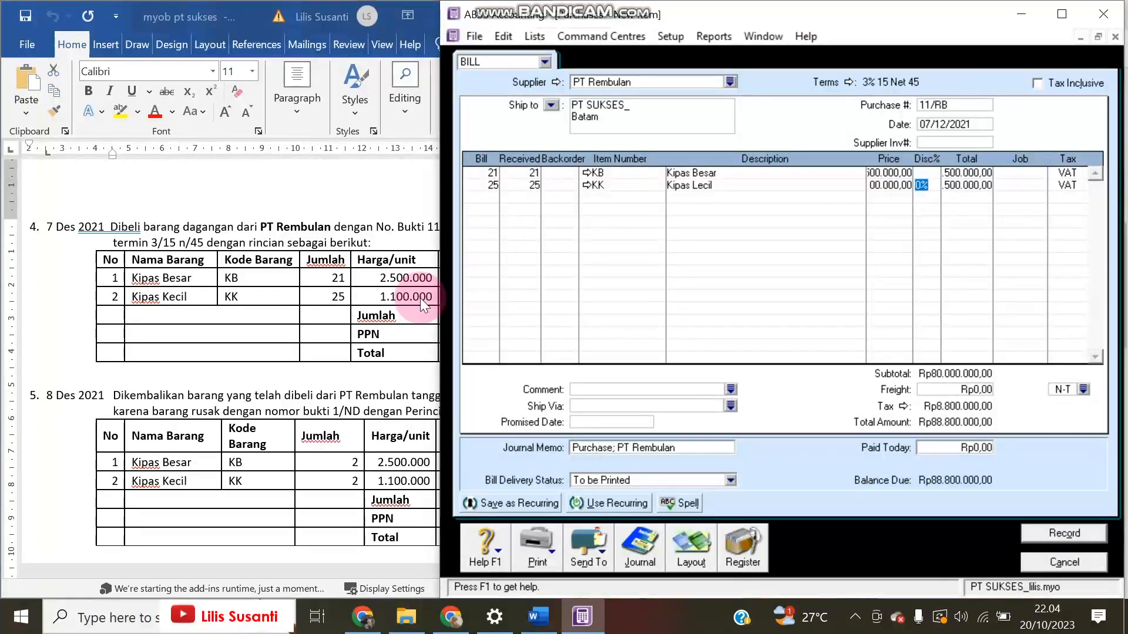
Compare the bill's totals with transaction 4 in the Word document and record it, ignoring all spelling suggestions.
{"action": "left_click", "coordinate": [439, 281]}
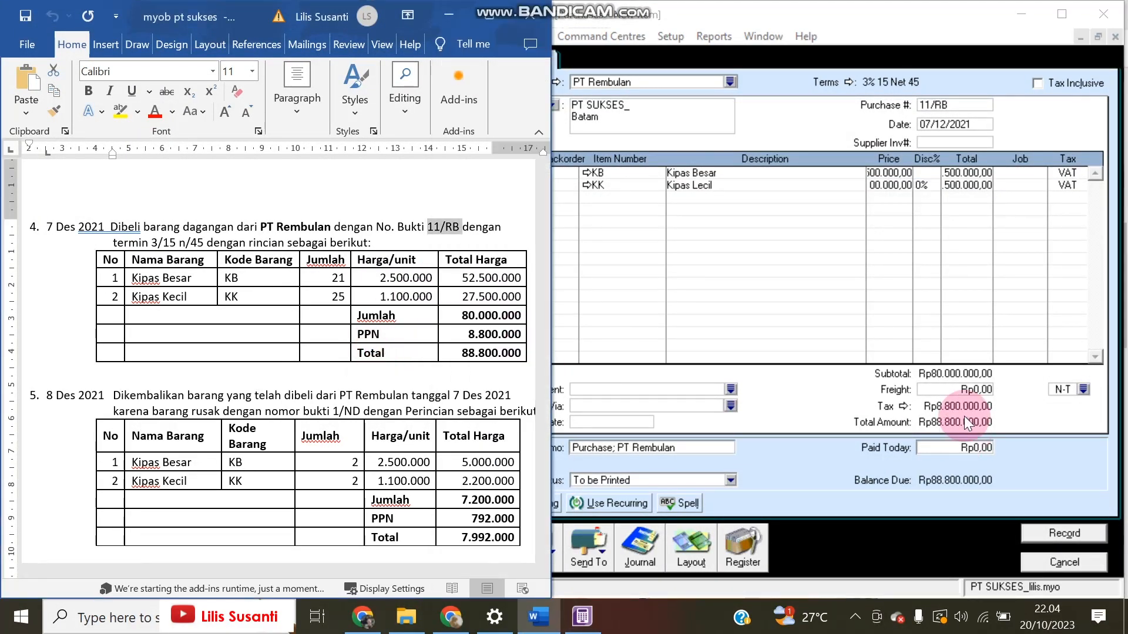
{"action": "left_click", "coordinate": [1068, 544]}
{"action": "left_click", "coordinate": [1067, 533]}
{"action": "left_click", "coordinate": [710, 323]}
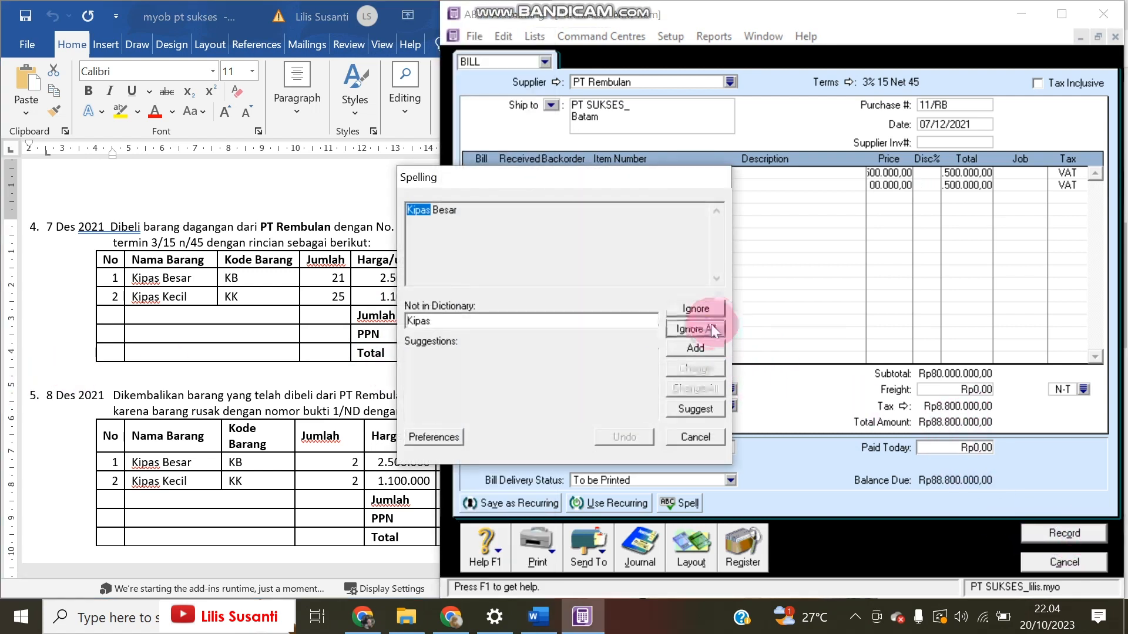
{"action": "left_click", "coordinate": [712, 325]}
{"action": "left_click", "coordinate": [713, 325]}
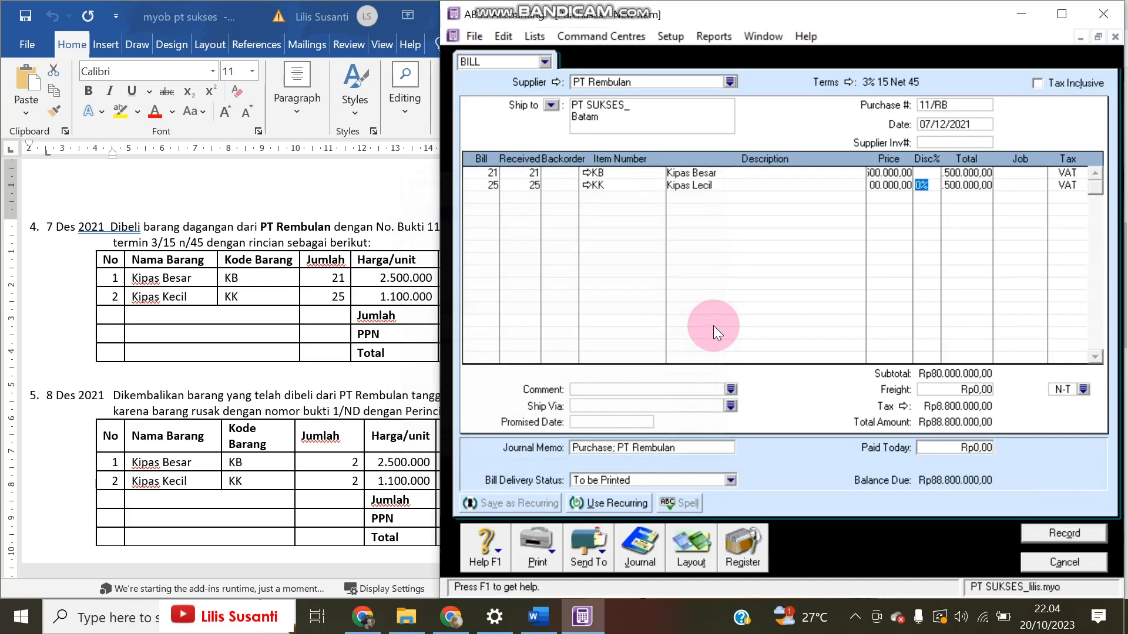
Review the PT Rembulan entry in the Purchases journal and read transaction 5, the goods return, in the Word document.
{"action": "left_click", "coordinate": [331, 412]}
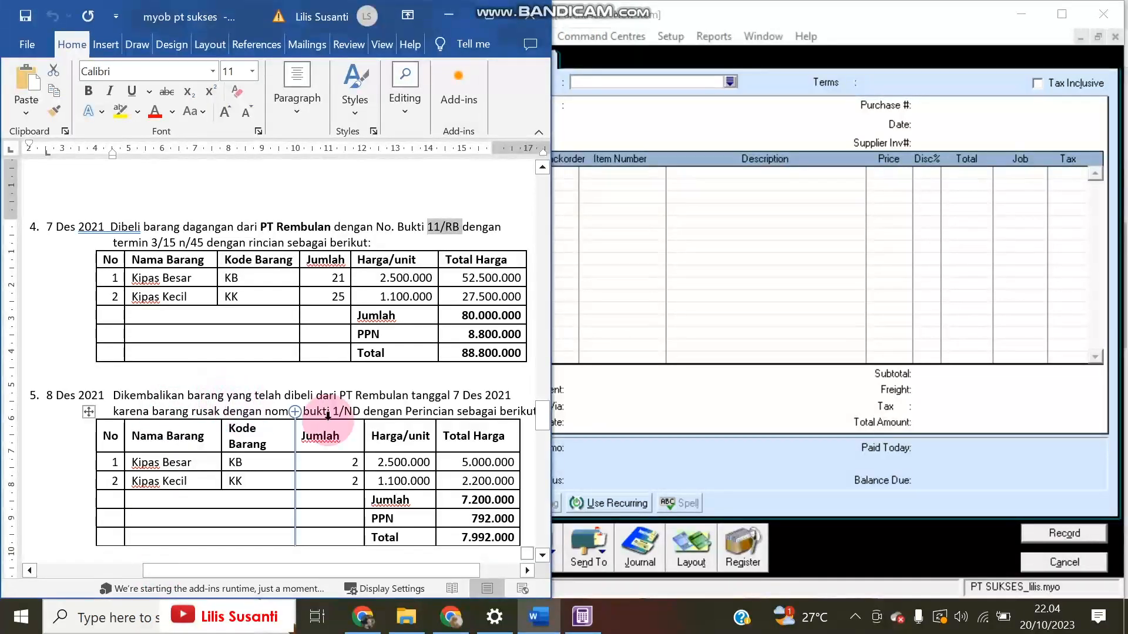
{"action": "left_click", "coordinate": [638, 546]}
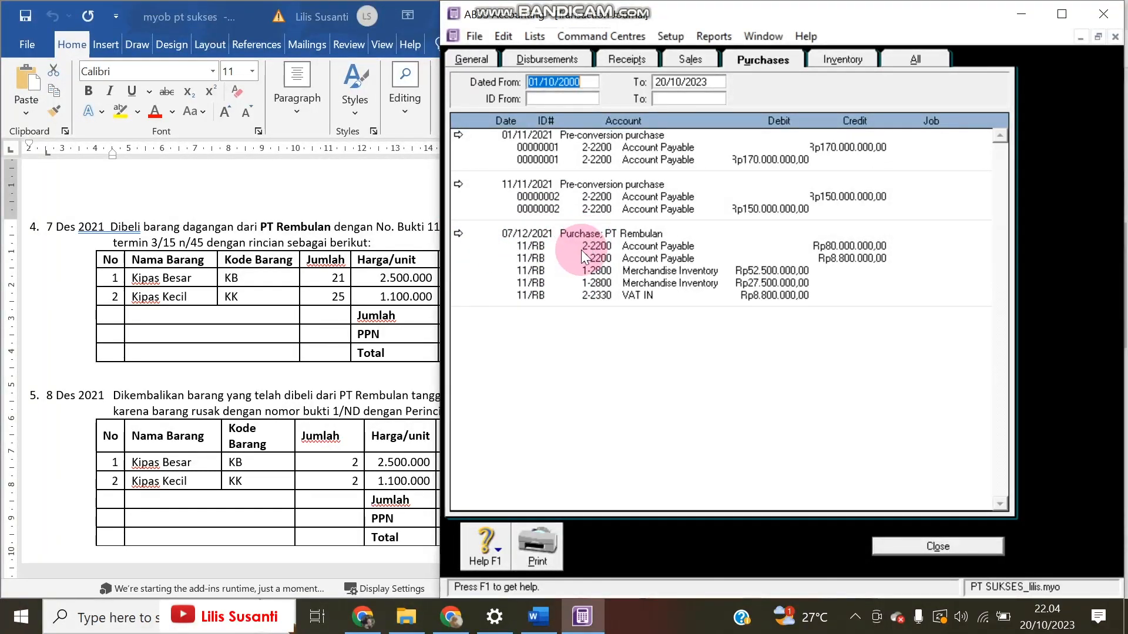
{"action": "left_click", "coordinate": [934, 543]}
{"action": "left_click", "coordinate": [157, 434]}
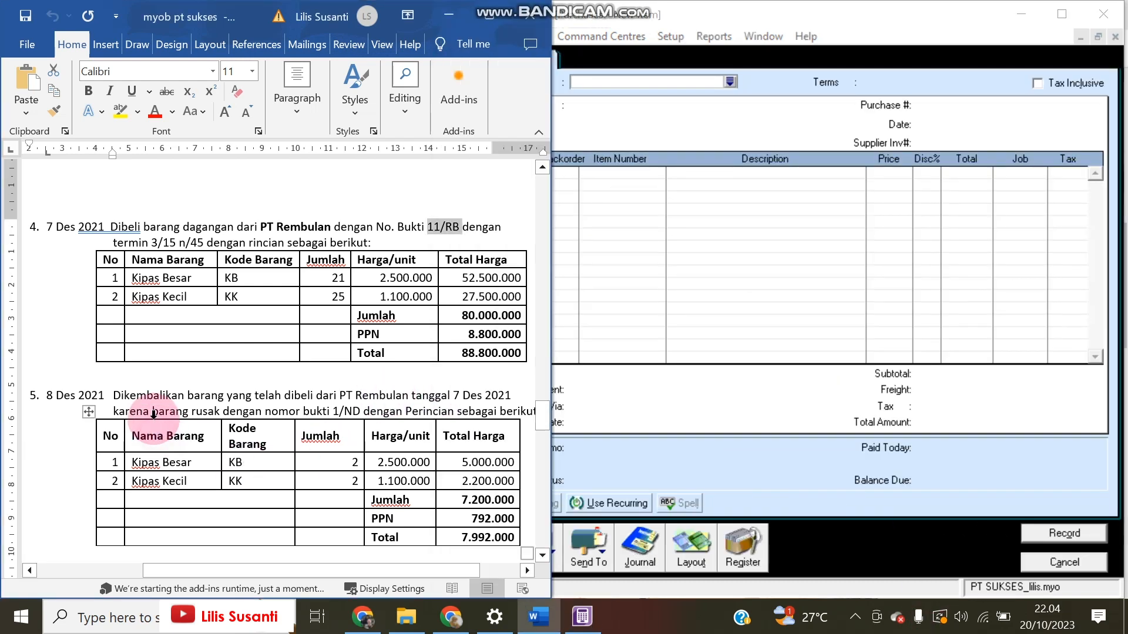
{"action": "scroll", "coordinate": [153, 414], "scroll_direction": "down", "scroll_amount": 1}
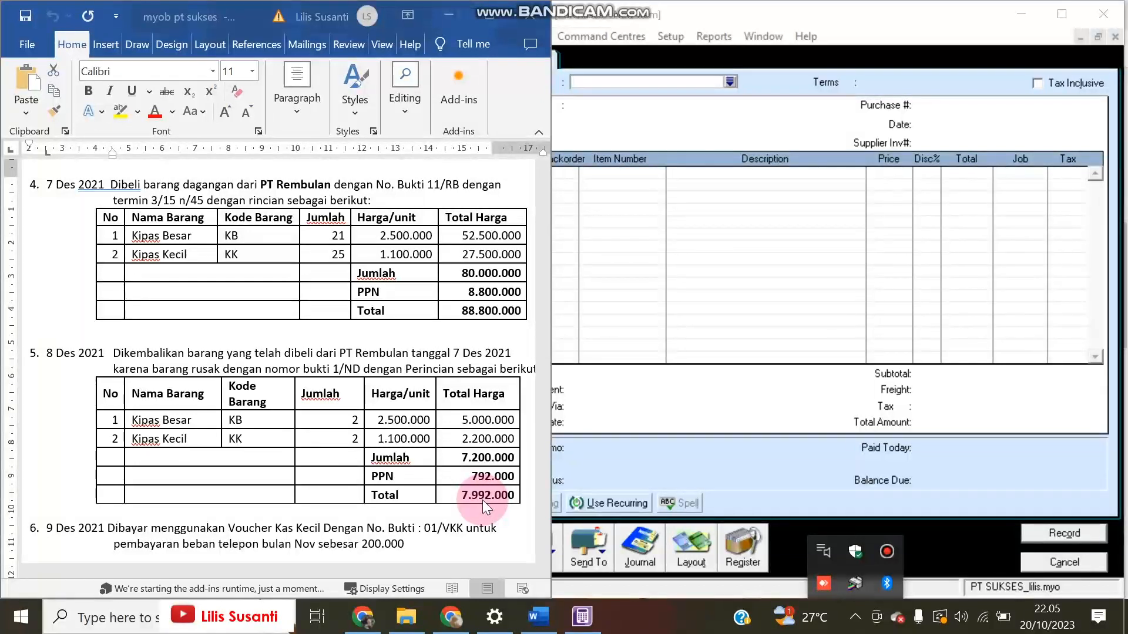
Start a purchase bill for supplier PT Rembulan and set its payment terms to C.O.D.
{"action": "left_click", "coordinate": [674, 248]}
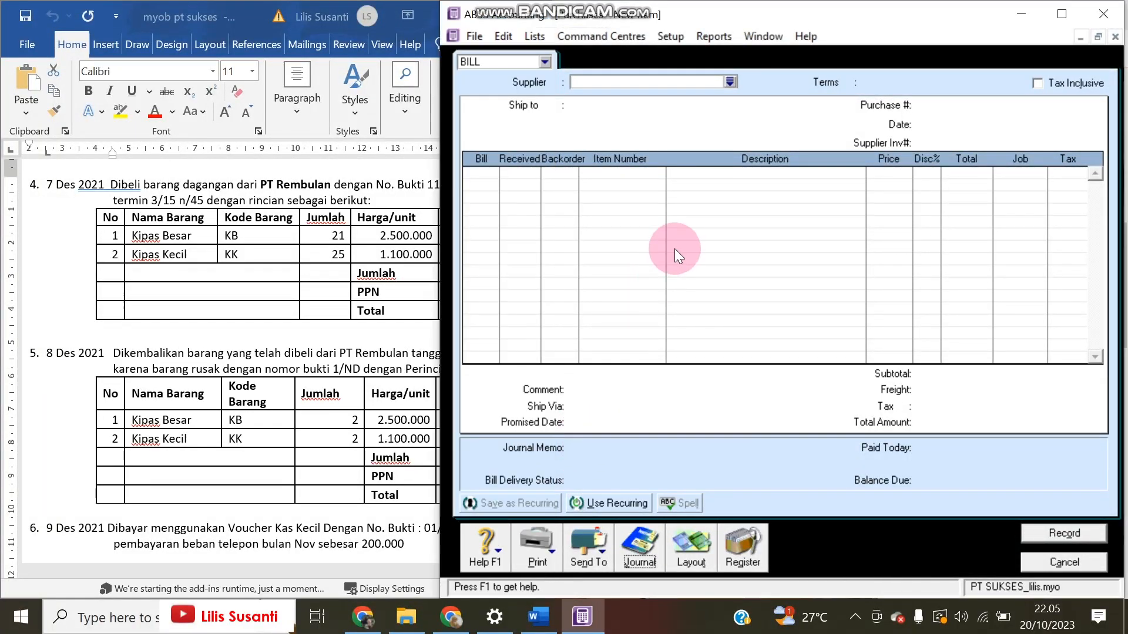
{"action": "left_click", "coordinate": [731, 82]}
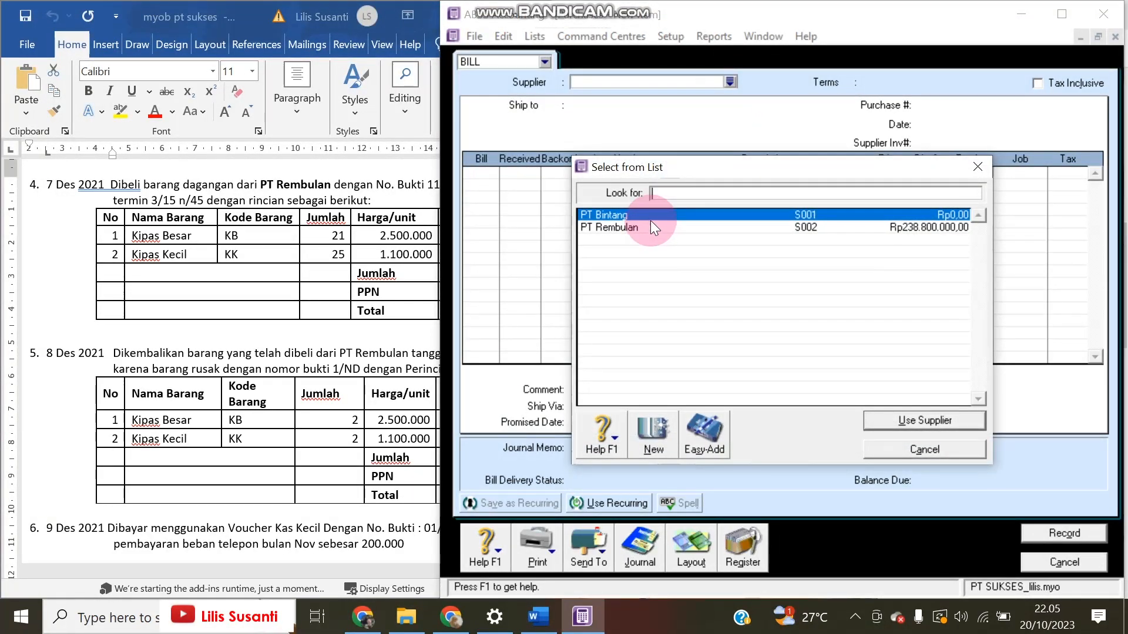
{"action": "double_click", "coordinate": [651, 224]}
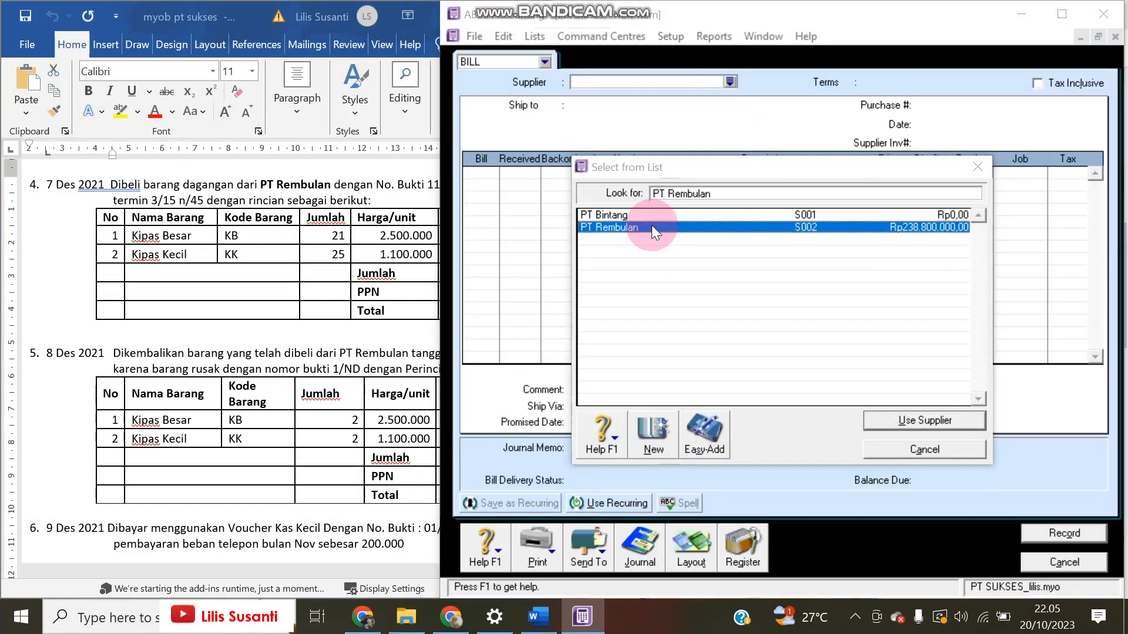
{"action": "left_click", "coordinate": [850, 81]}
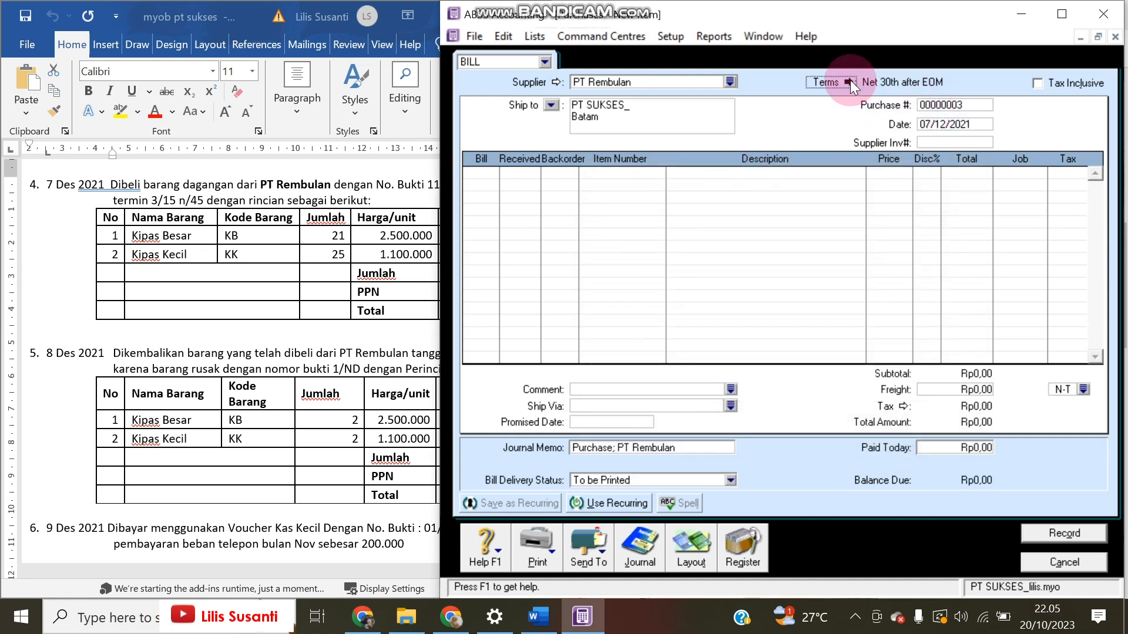
{"action": "left_click", "coordinate": [846, 200]}
{"action": "left_click", "coordinate": [843, 213]}
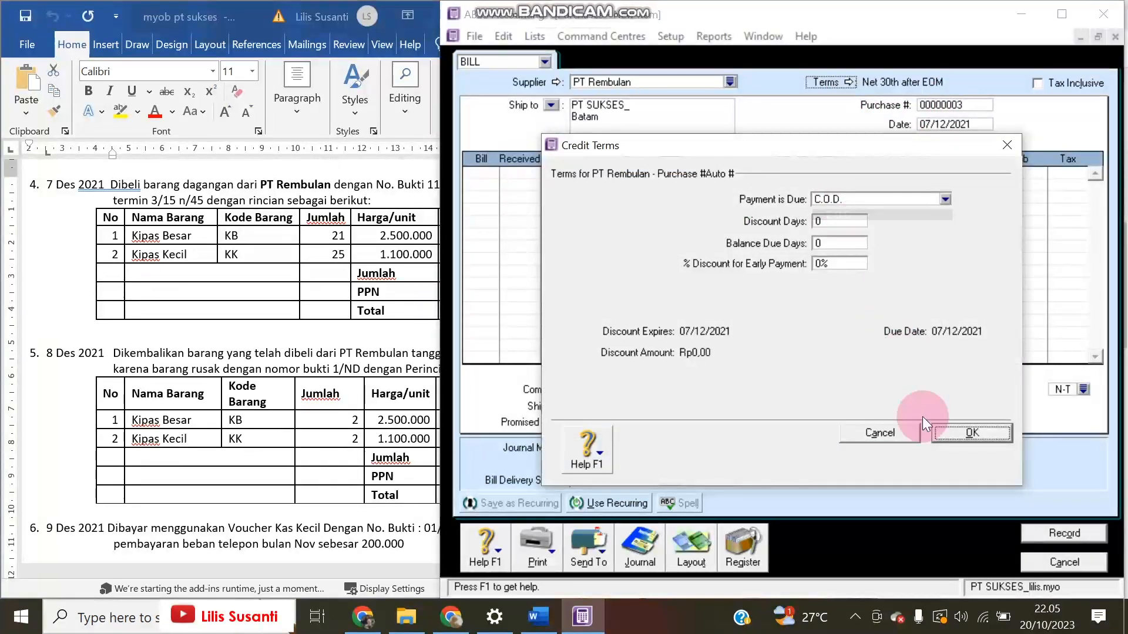
{"action": "left_click", "coordinate": [971, 433]}
Set the bill's date to 08/12/2021 and its purchase number to 1/ND.
{"action": "left_click", "coordinate": [957, 123]}
{"action": "left_click", "coordinate": [927, 126]}
{"action": "key", "text": "BackSpace"}
{"action": "type", "text": "8"}
{"action": "left_click", "coordinate": [945, 110]}
{"action": "left_click", "coordinate": [944, 107]}
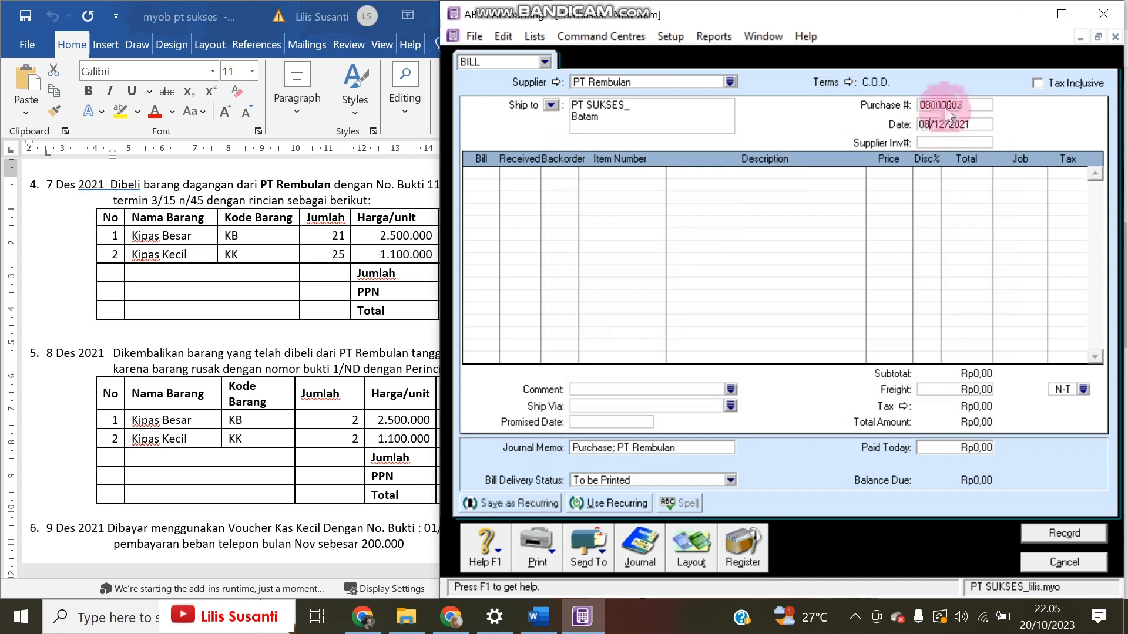
{"action": "type", "text": "1/ND"}
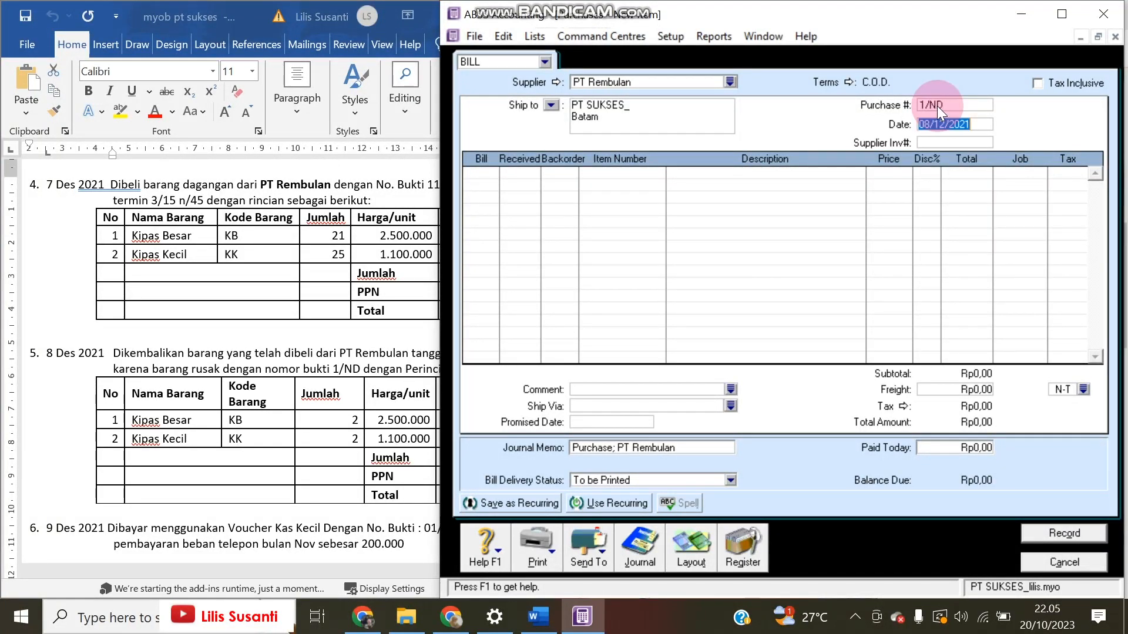
Add a return line of -2 units of item KB (Kipas Besar), keeping the default description and price.
{"action": "left_click", "coordinate": [477, 169]}
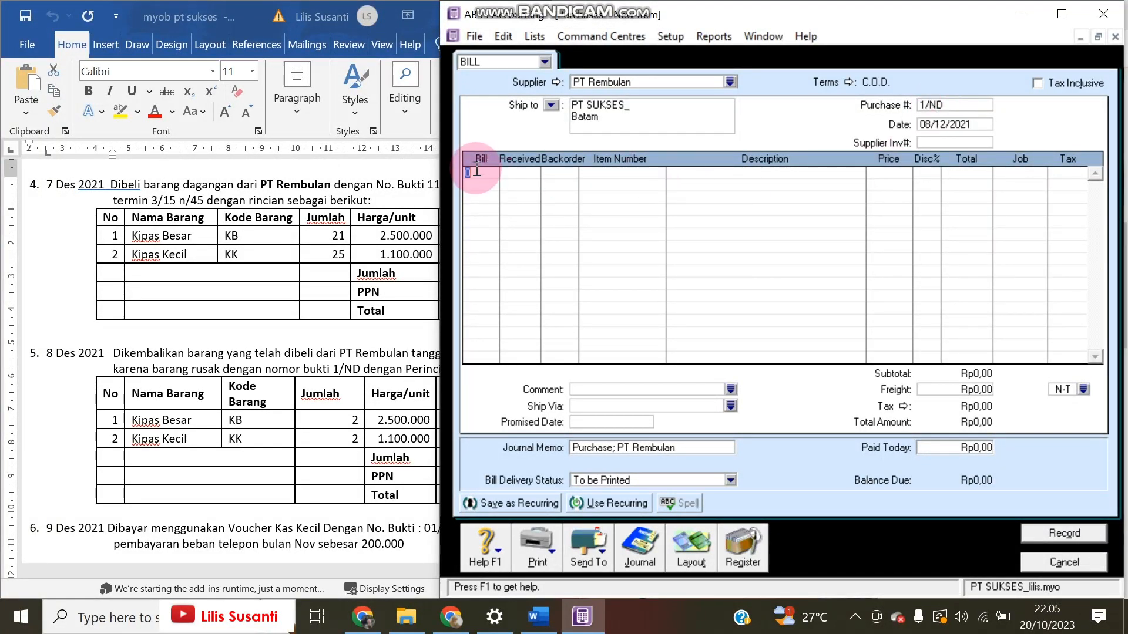
{"action": "type", "text": "-2"}
{"action": "key", "text": "Tab"}
{"action": "key", "text": "Tab"}
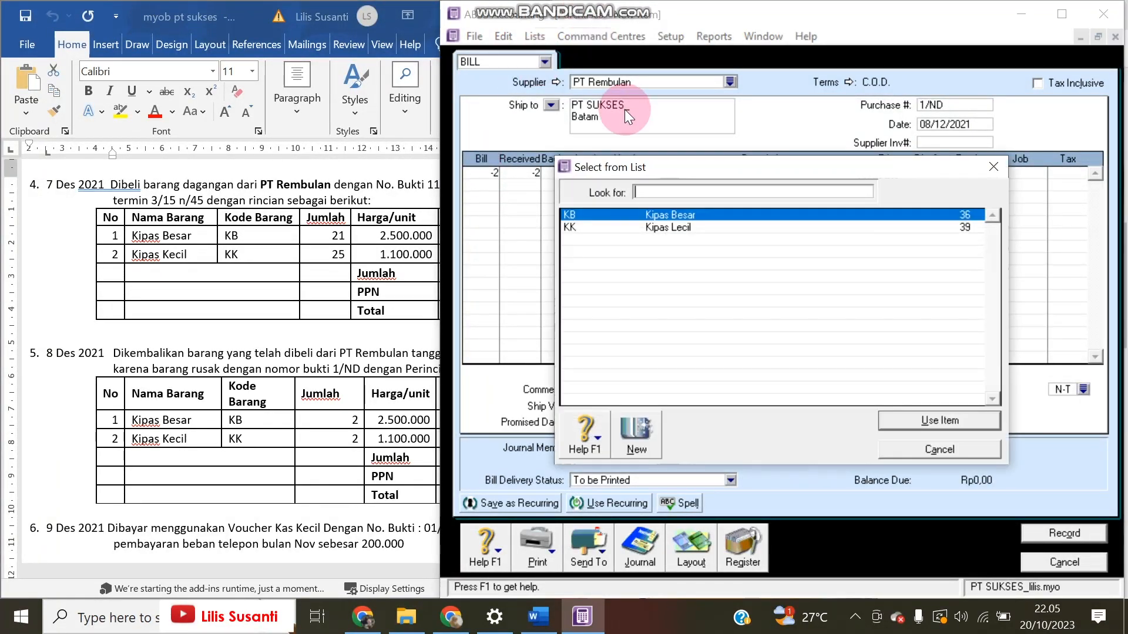
{"action": "double_click", "coordinate": [605, 215]}
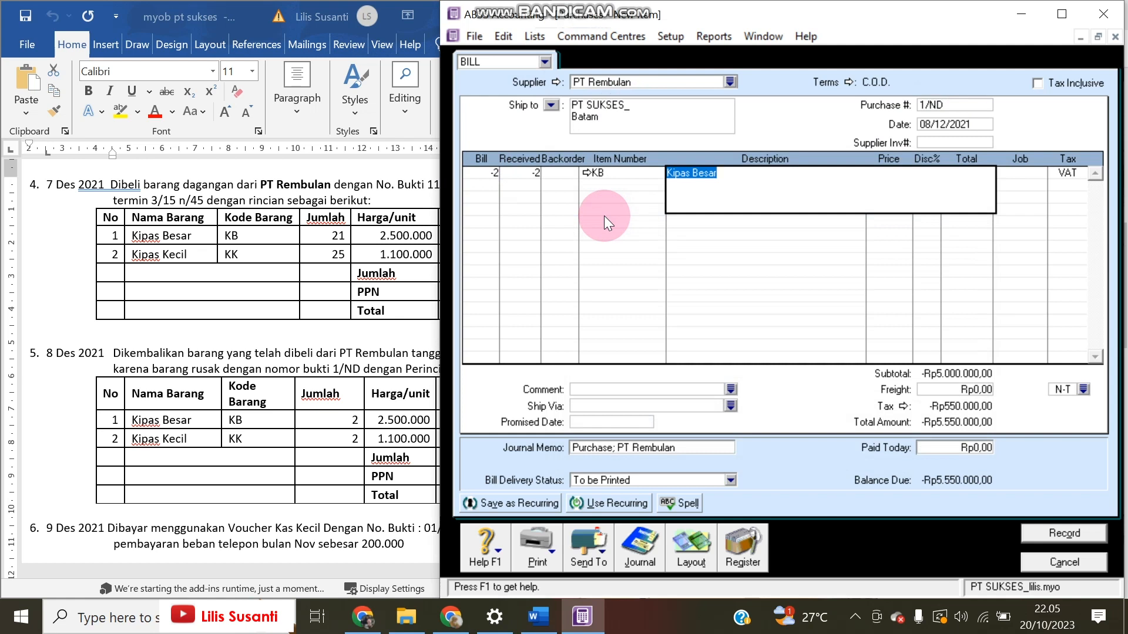
{"action": "key", "text": "Tab"}
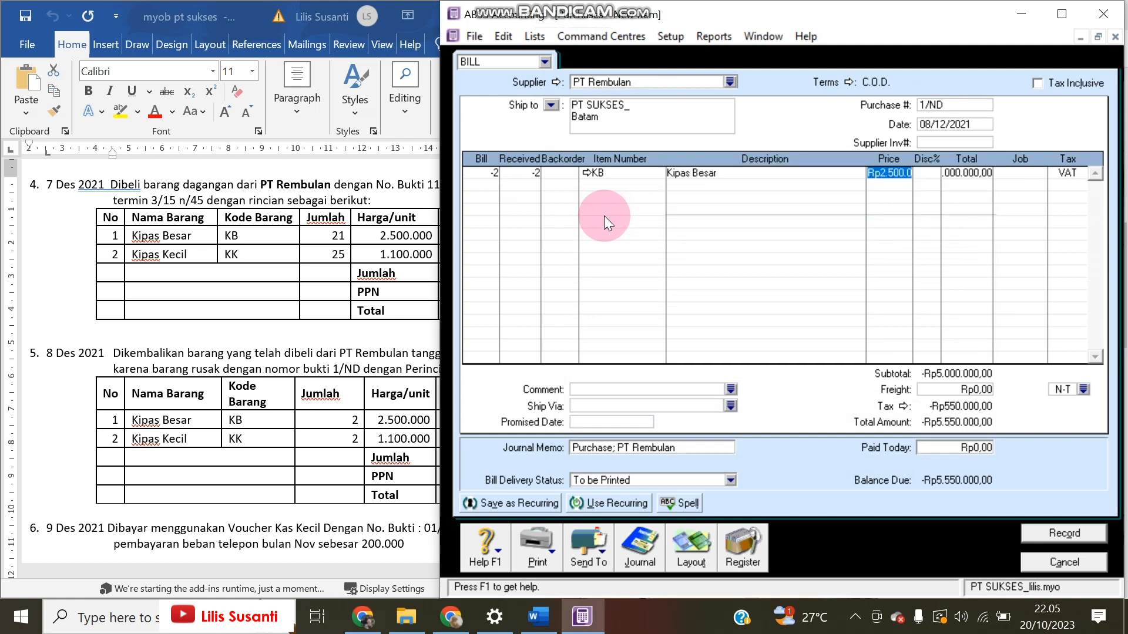
{"action": "key", "text": "Return"}
Add a second return line of -2 units of item KK, keeping the default description and price.
{"action": "type", "text": "-2"}
{"action": "key", "text": "Tab"}
{"action": "key", "text": "Tab"}
{"action": "key", "text": "Tab"}
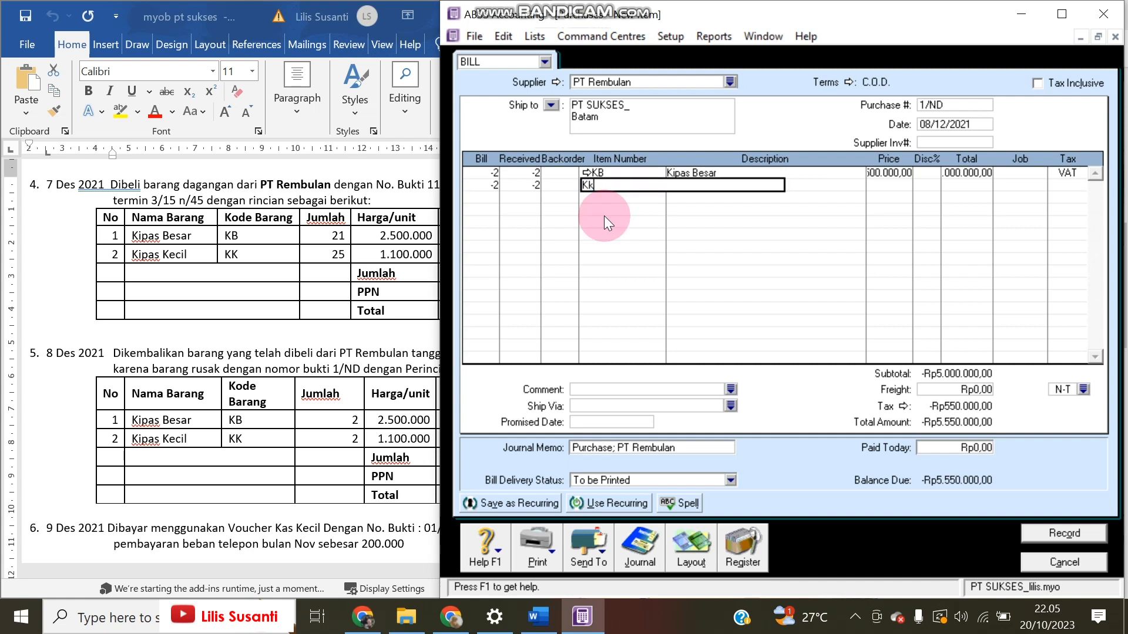
{"action": "type", "text": "Kk"}
{"action": "key", "text": "Tab"}
{"action": "key", "text": "Tab"}
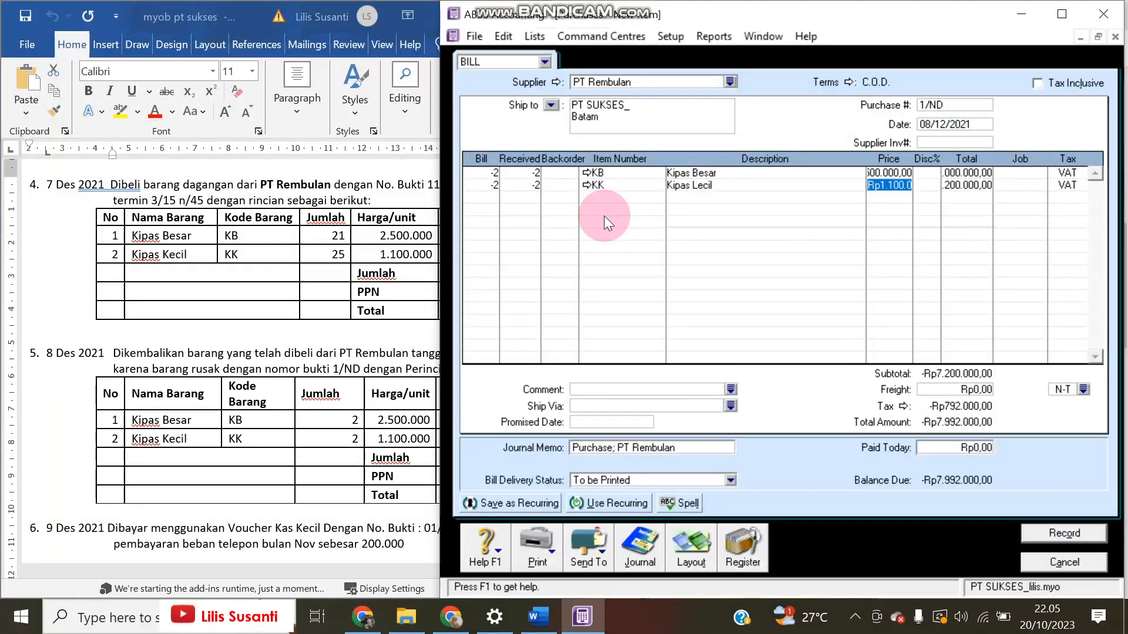
Compare the return bill's totals with transaction 5 in the Word document and record it, ignoring all spelling suggestions.
{"action": "left_click", "coordinate": [224, 404]}
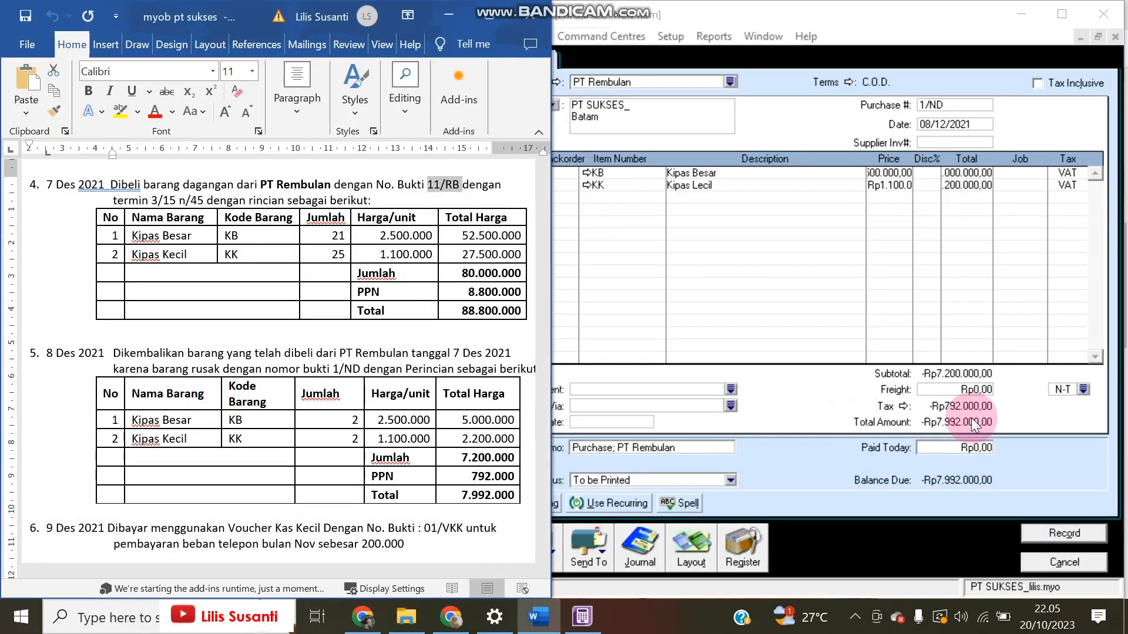
{"action": "left_click", "coordinate": [1040, 263]}
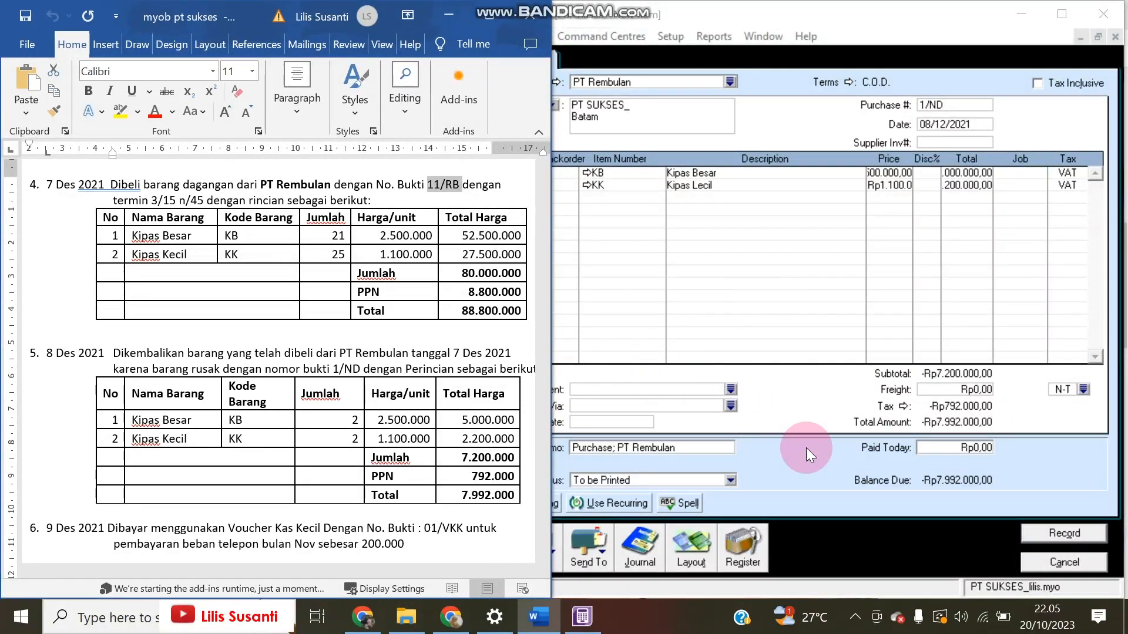
{"action": "left_click", "coordinate": [1032, 535]}
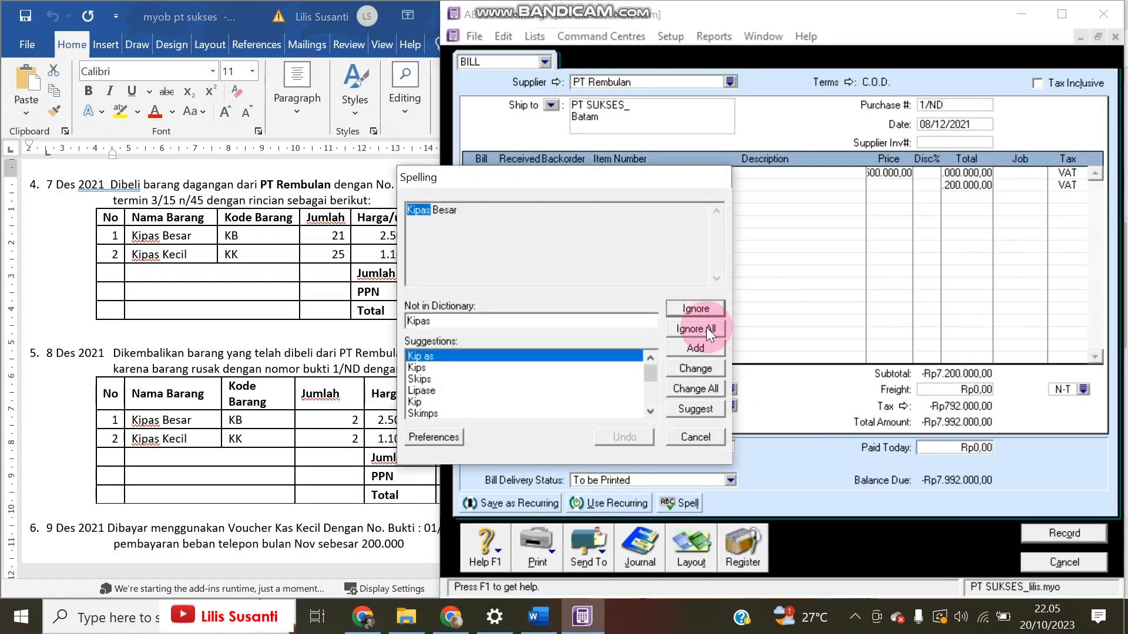
{"action": "left_click", "coordinate": [706, 330]}
{"action": "left_click", "coordinate": [707, 329]}
{"action": "left_click", "coordinate": [707, 329]}
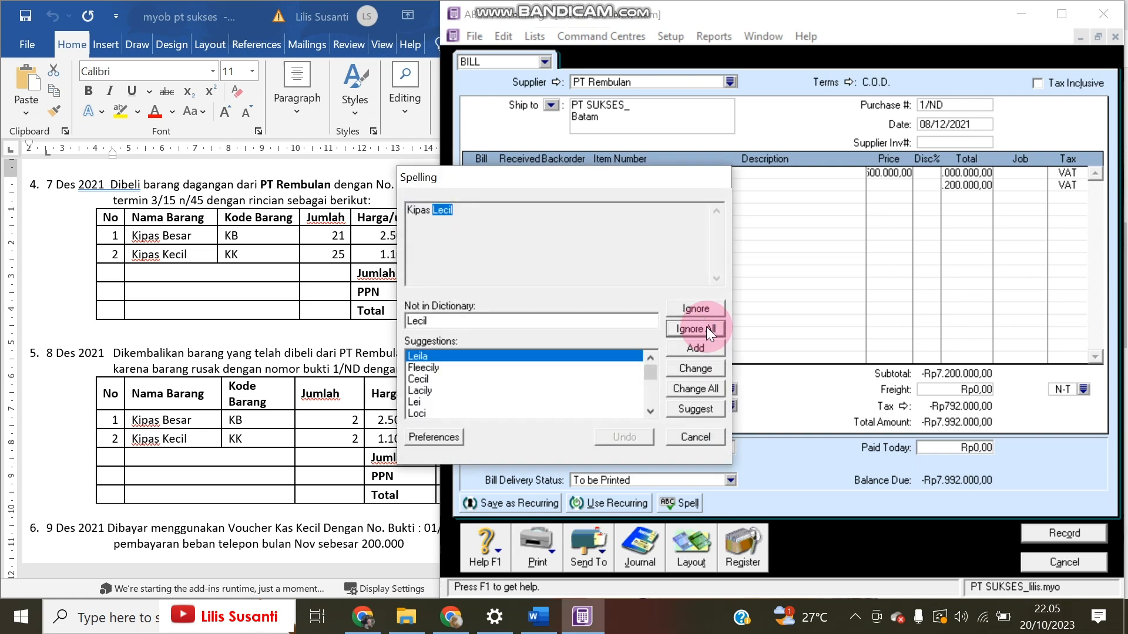
{"action": "left_click", "coordinate": [706, 329]}
{"action": "left_click", "coordinate": [706, 327]}
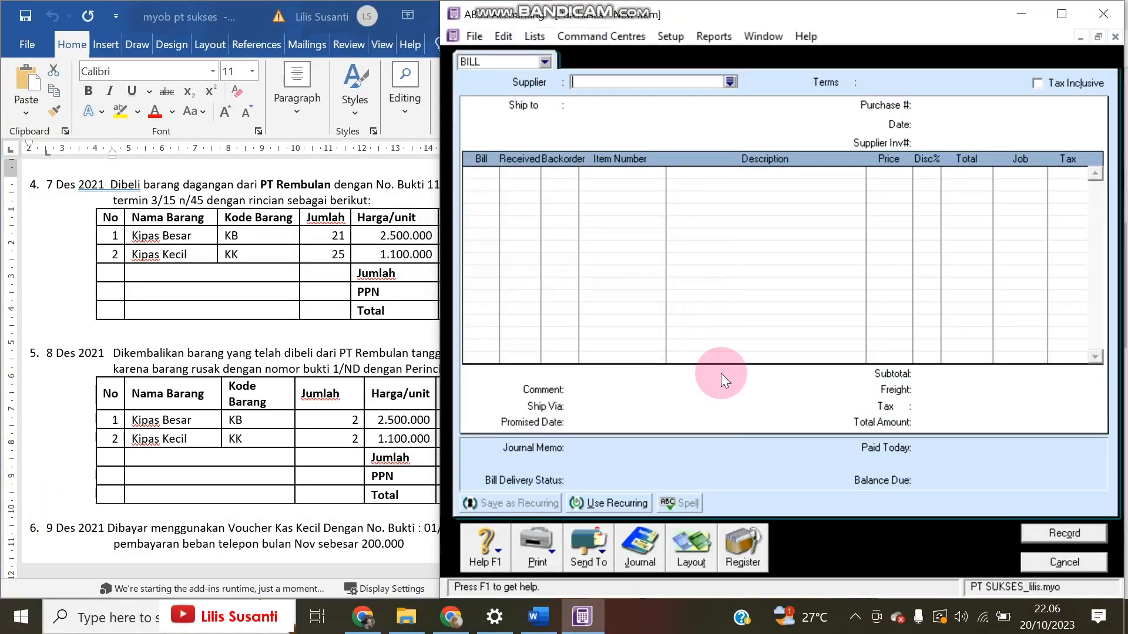
Find the PT Rembulan return 1/ND among the returns and debits in the purchases register.
{"action": "left_click", "coordinate": [738, 549]}
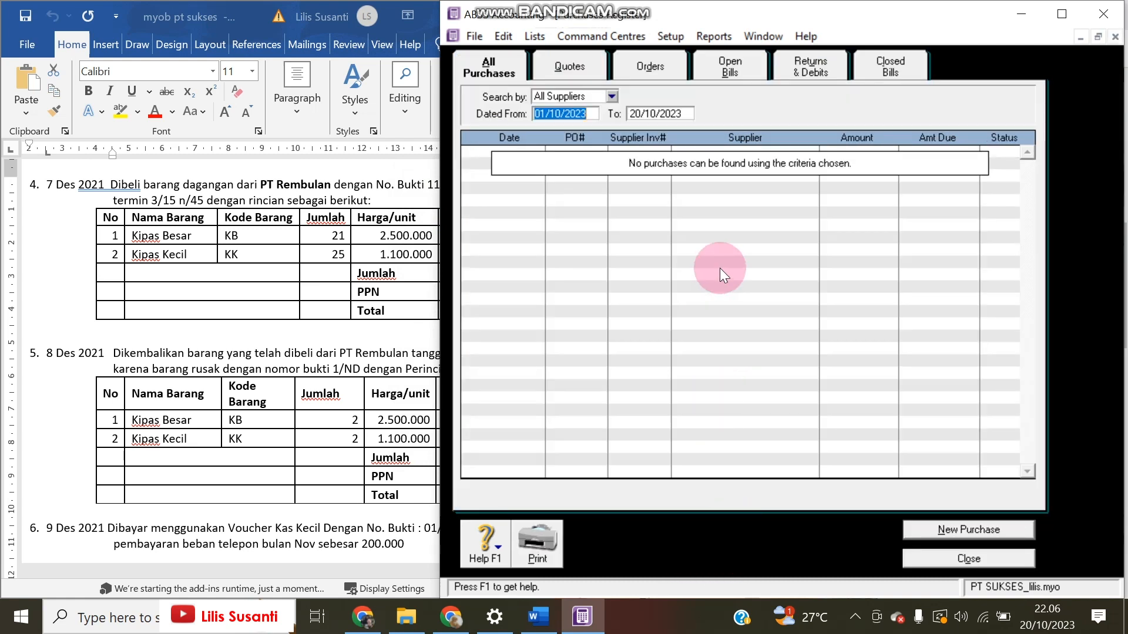
{"action": "left_click", "coordinate": [825, 69]}
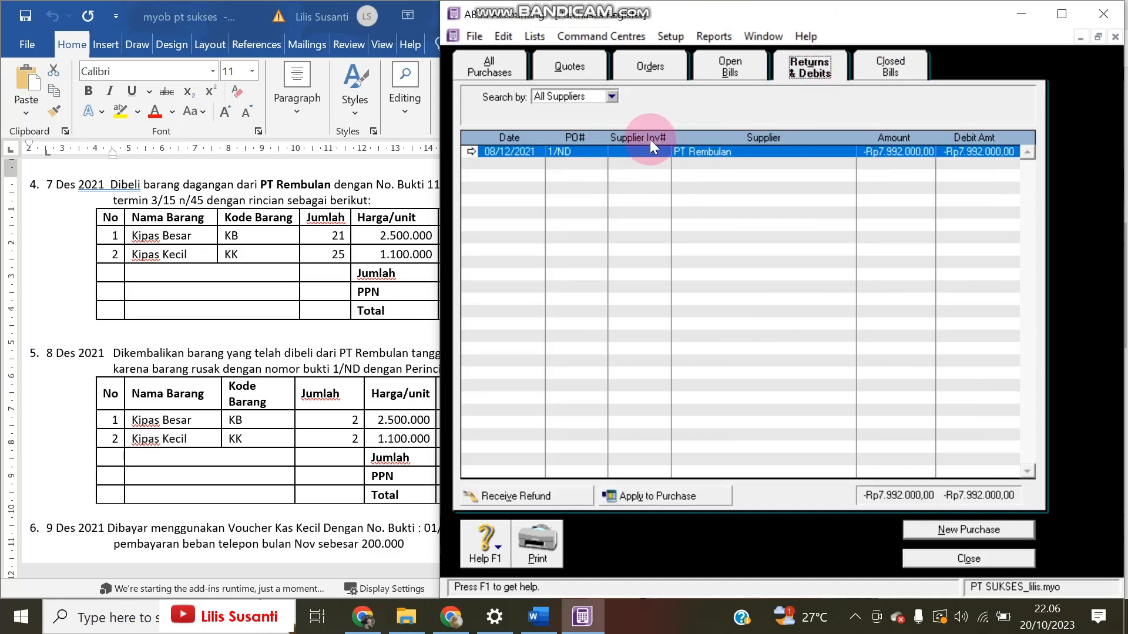
{"action": "left_click", "coordinate": [759, 140]}
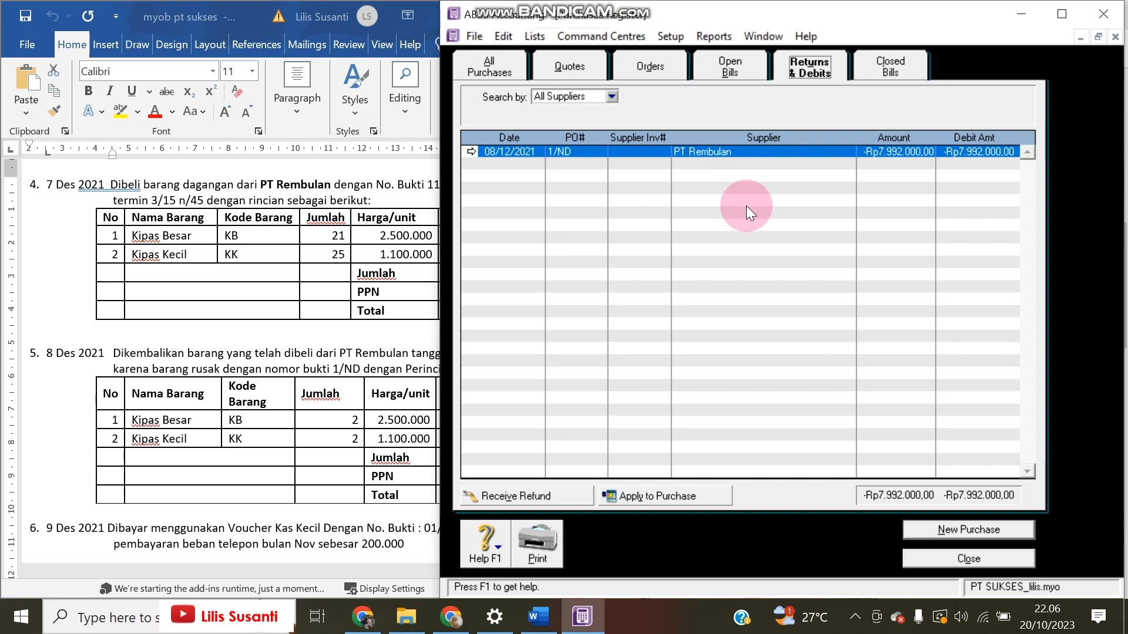
{"action": "left_click", "coordinate": [99, 94]}
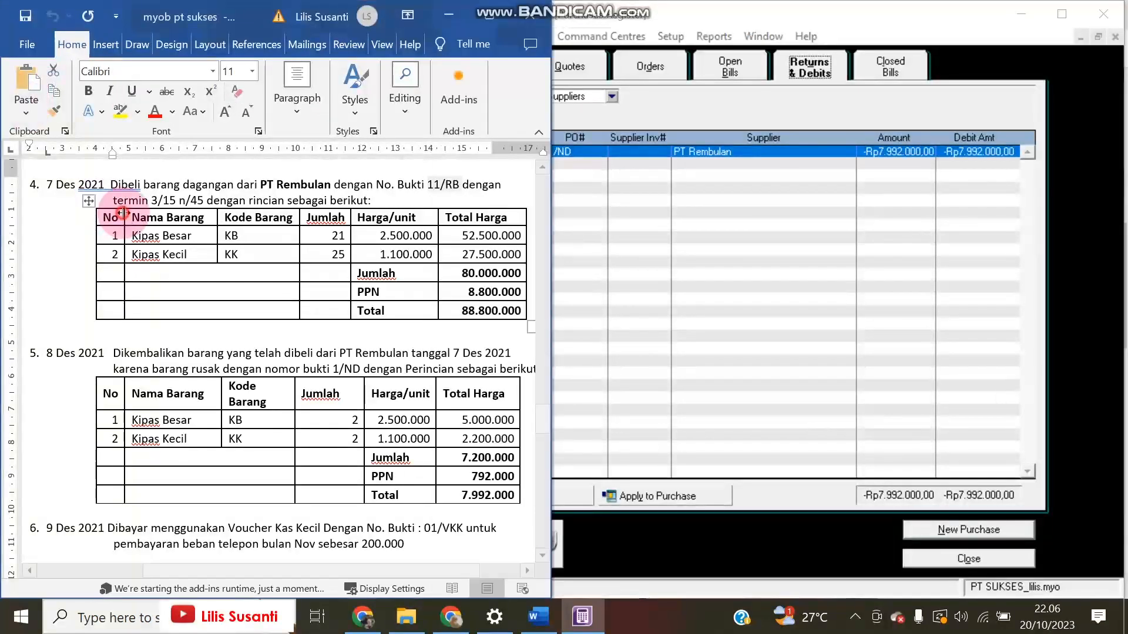
{"action": "left_click", "coordinate": [679, 281]}
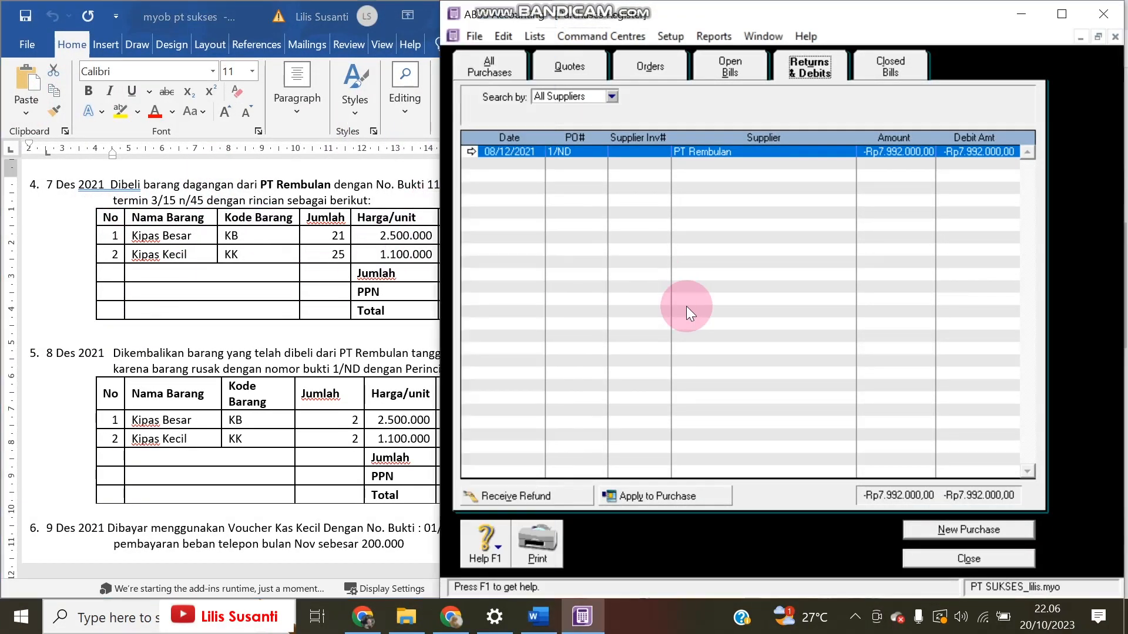
Apply the return's Rp7.992.000 debit to the 07/12/2021 purchase, dating the settlement 08/12/2021, and record it.
{"action": "left_click", "coordinate": [690, 495]}
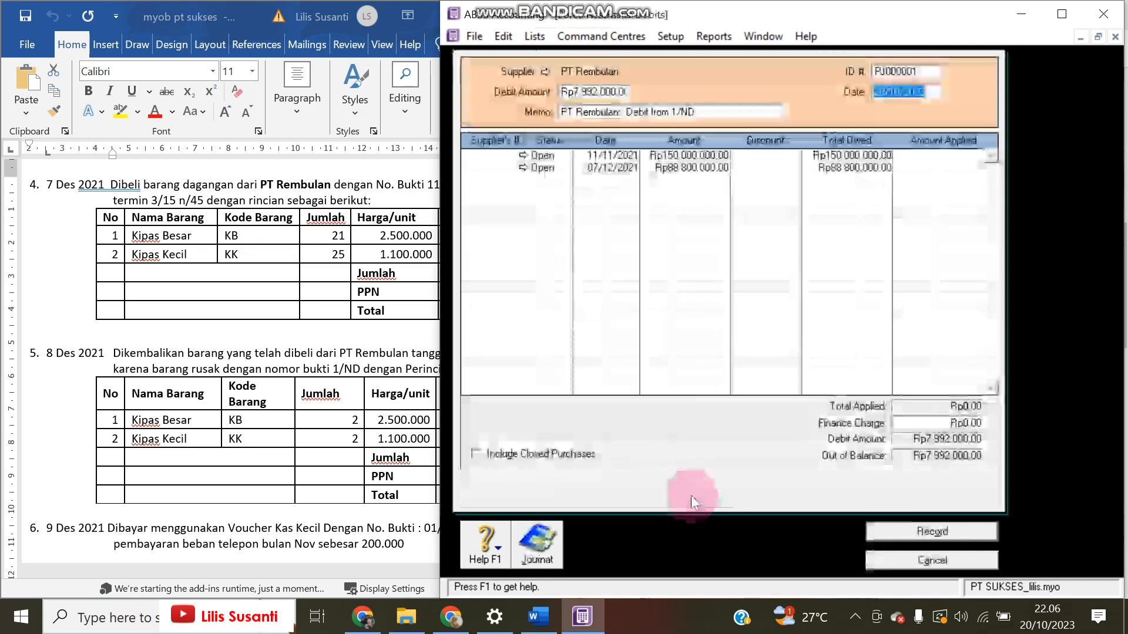
{"action": "left_click", "coordinate": [897, 94]}
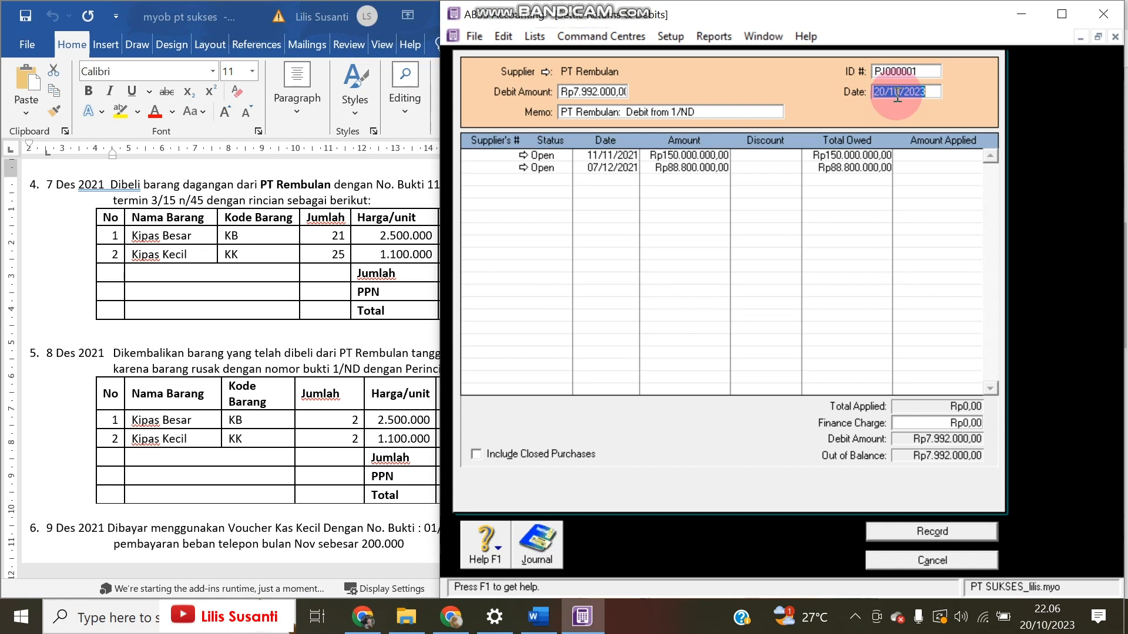
{"action": "type", "text": "08/12/2021"}
{"action": "key", "text": "Tab"}
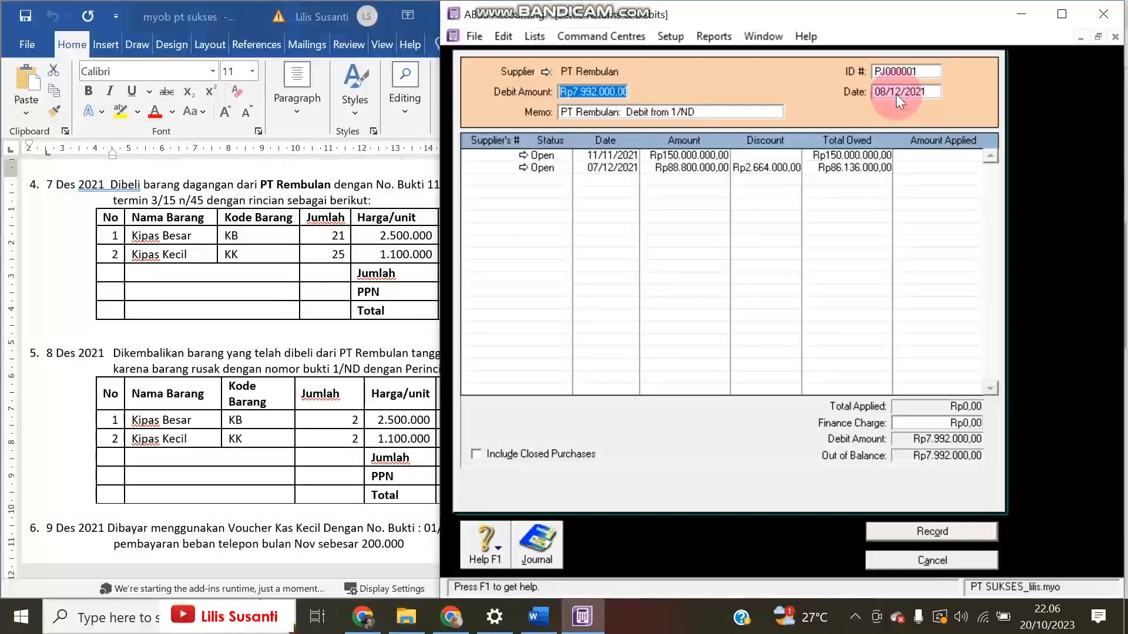
{"action": "left_click", "coordinate": [925, 167]}
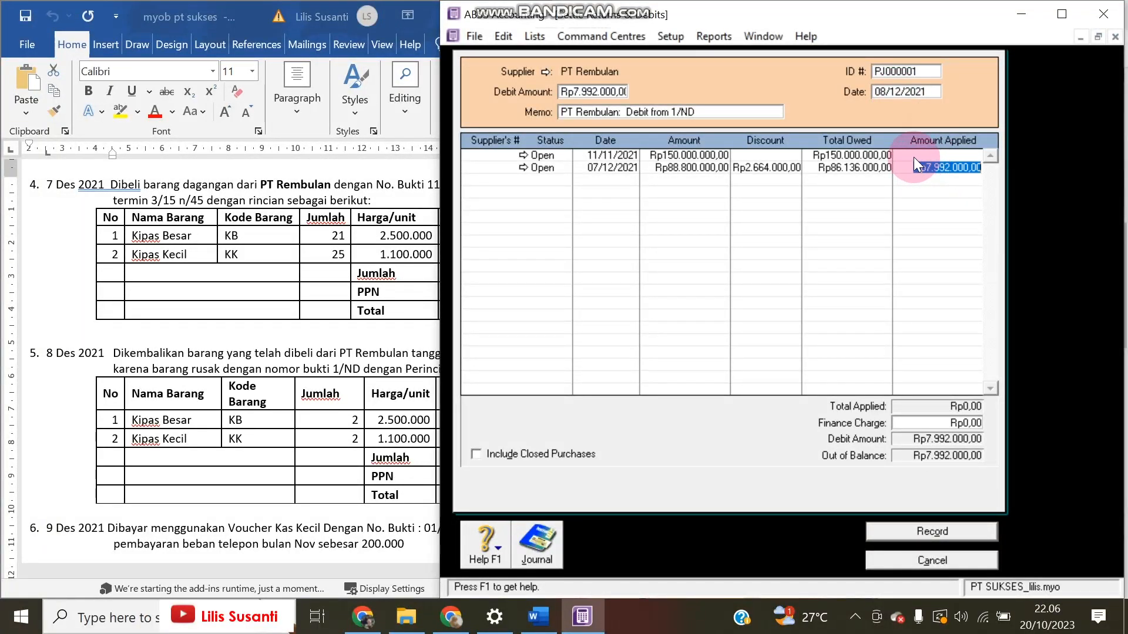
{"action": "key", "text": "Tab"}
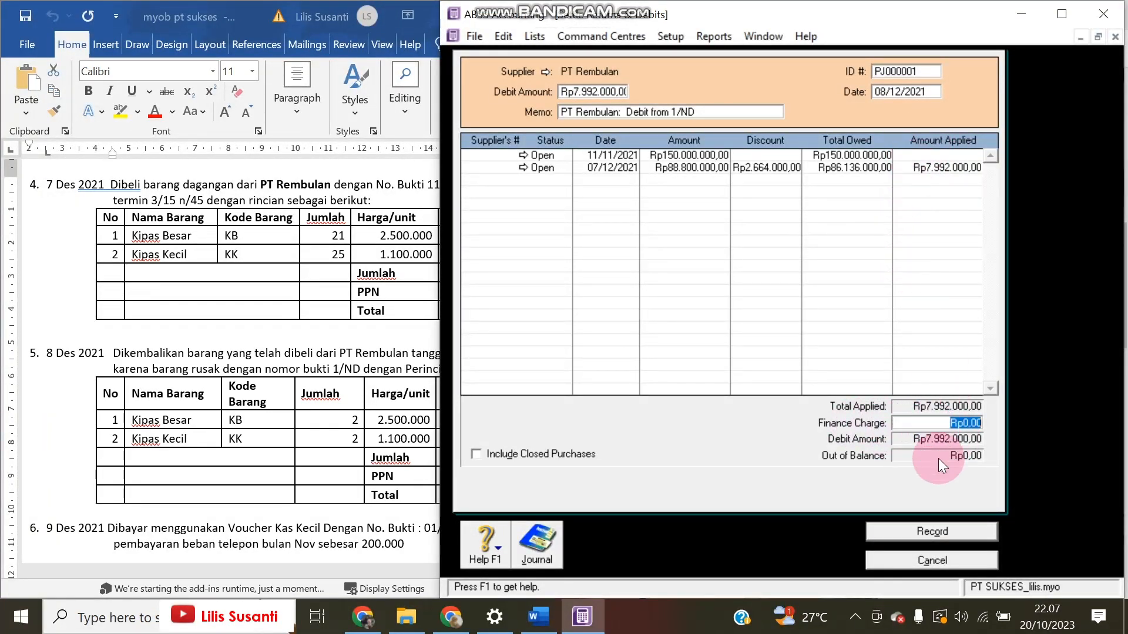
{"action": "left_click", "coordinate": [932, 531]}
{"action": "left_click", "coordinate": [952, 538]}
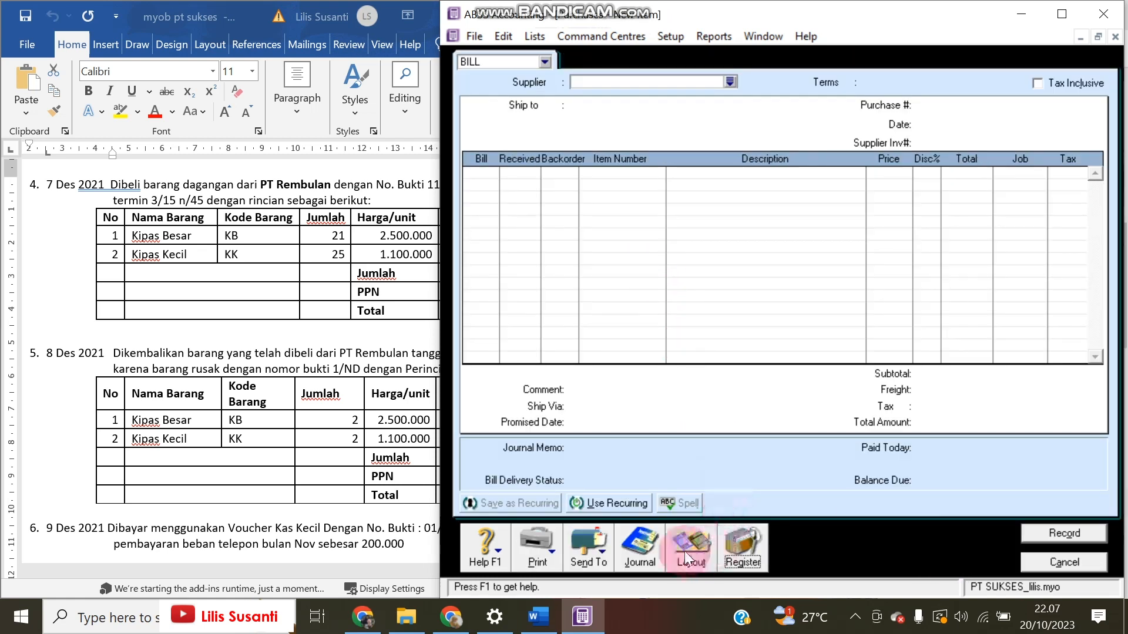
Review the 1/ND return and its debit settlement in the Purchases journal, viewing both source transactions without changing them.
{"action": "left_click", "coordinate": [638, 552]}
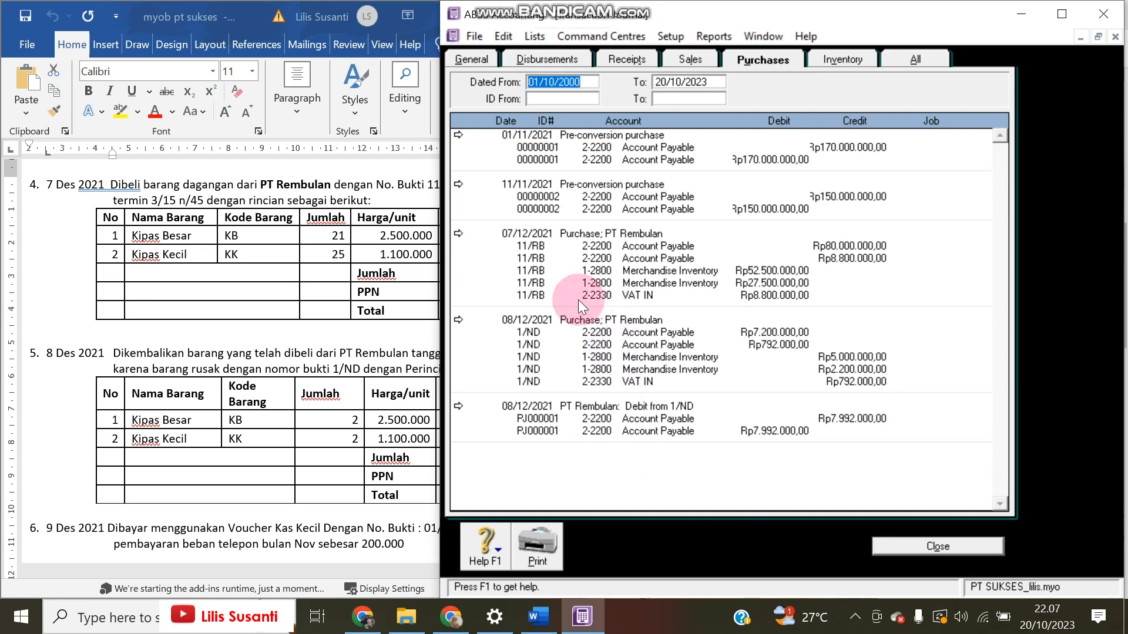
{"action": "left_click", "coordinate": [459, 319]}
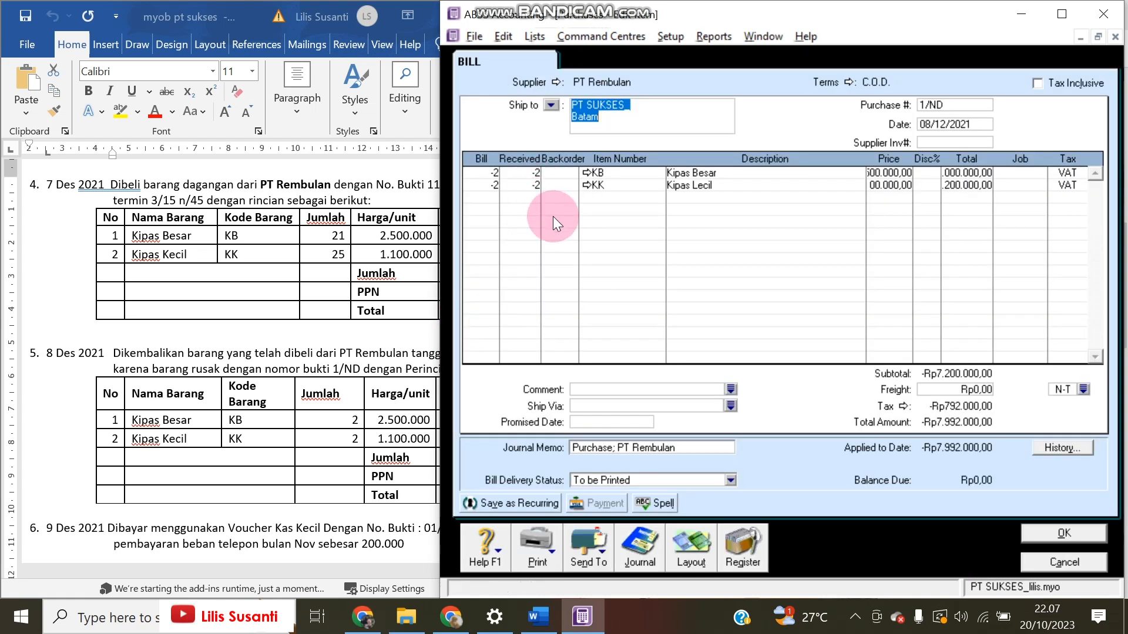
{"action": "key", "text": "ctrl+d"}
{"action": "left_click", "coordinate": [790, 372]}
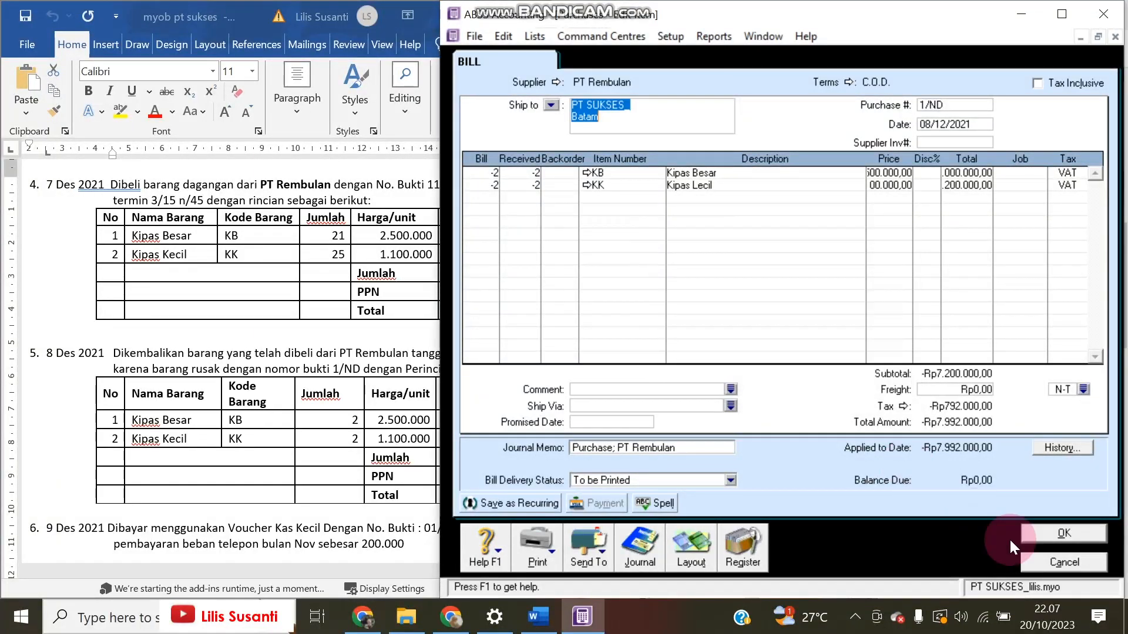
{"action": "left_click", "coordinate": [1049, 565]}
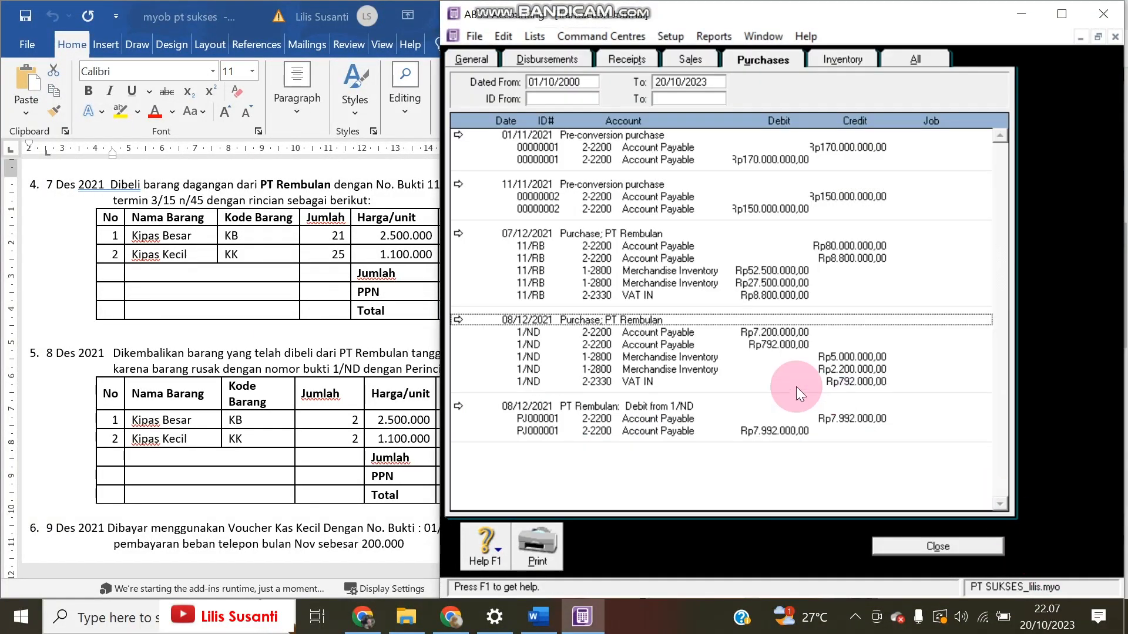
{"action": "left_click", "coordinate": [458, 406]}
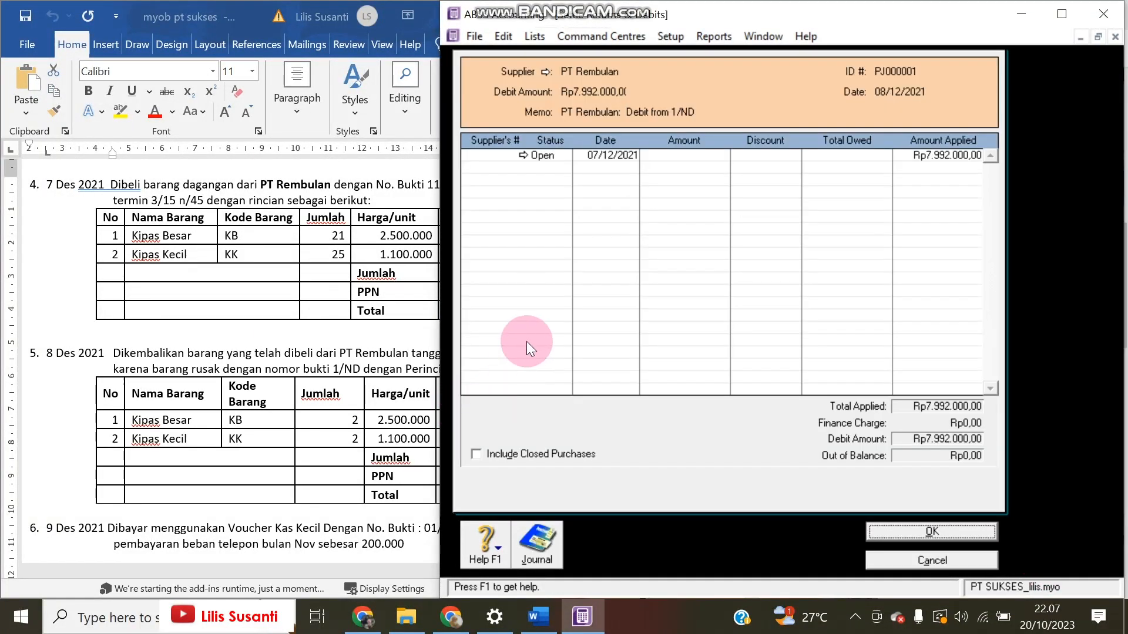
{"action": "left_click", "coordinate": [894, 563]}
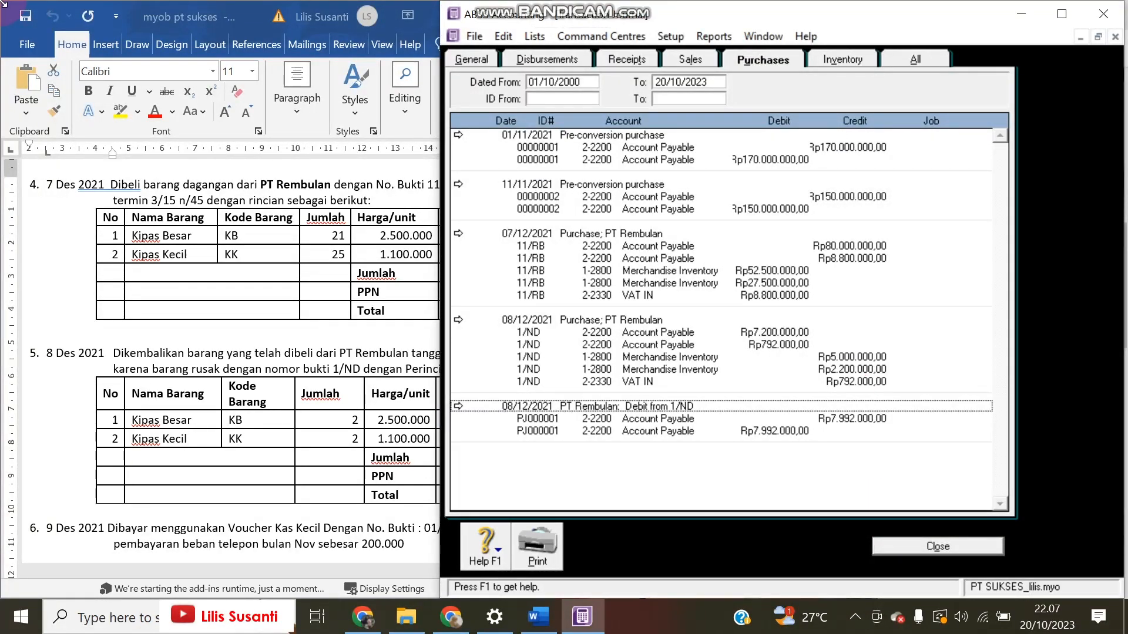
Check transaction 6 in the Word document, close the journal and start a spend-money entry paid from the Petty Cash account.
{"action": "left_click", "coordinate": [111, 285]}
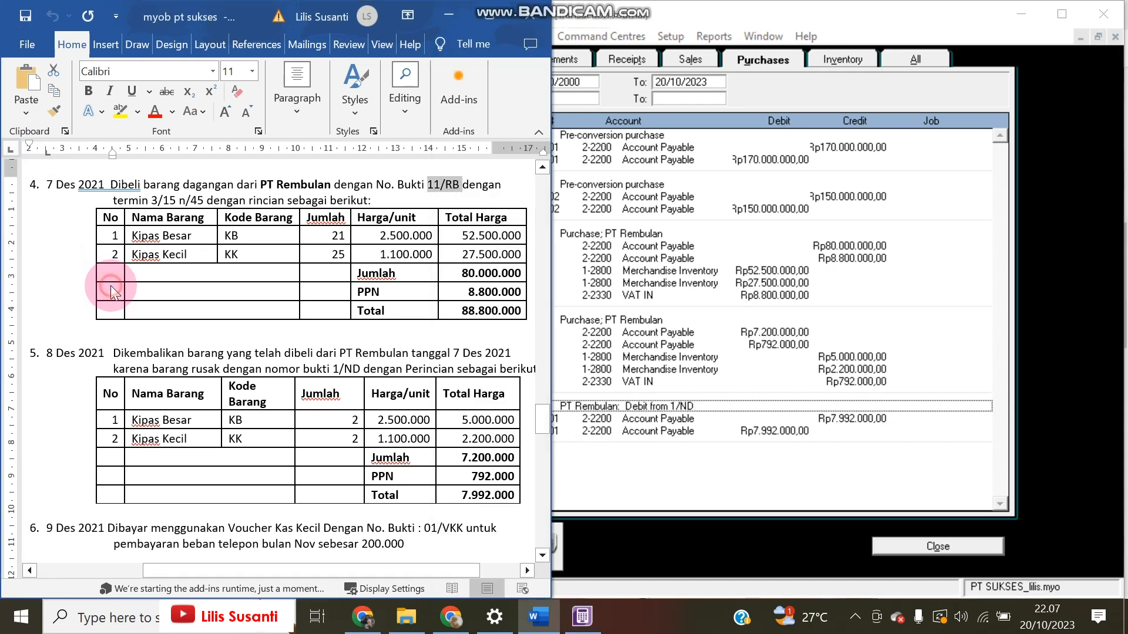
{"action": "scroll", "coordinate": [147, 326], "scroll_direction": "down", "scroll_amount": 2}
{"action": "scroll", "coordinate": [147, 326], "scroll_direction": "down", "scroll_amount": 1}
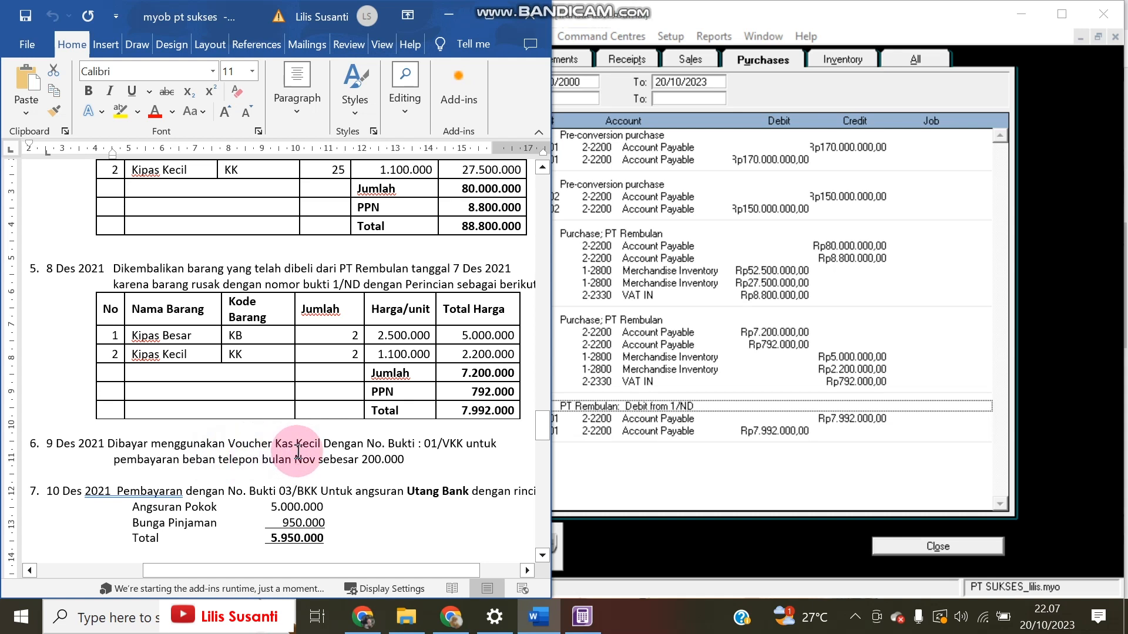
{"action": "left_click", "coordinate": [943, 554]}
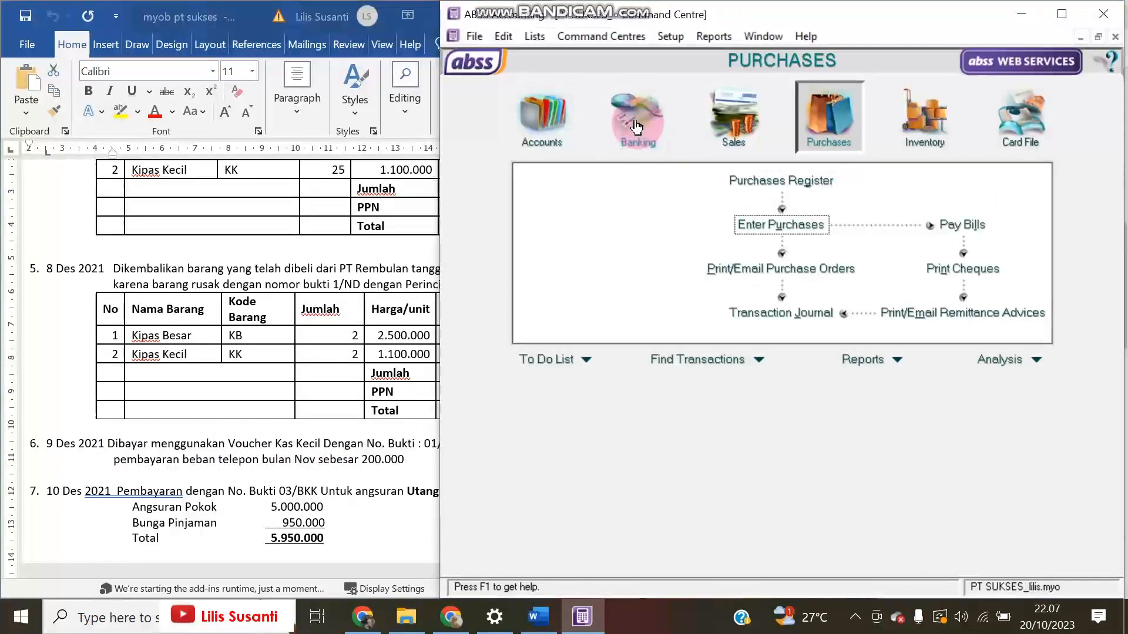
{"action": "left_click", "coordinate": [636, 120]}
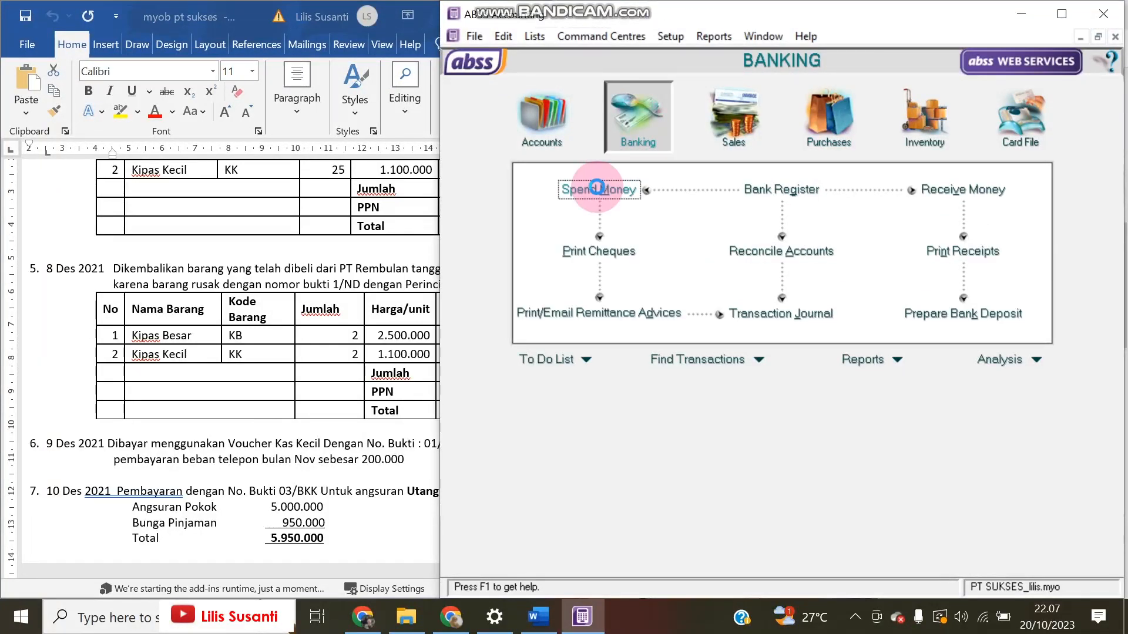
{"action": "left_click", "coordinate": [597, 188]}
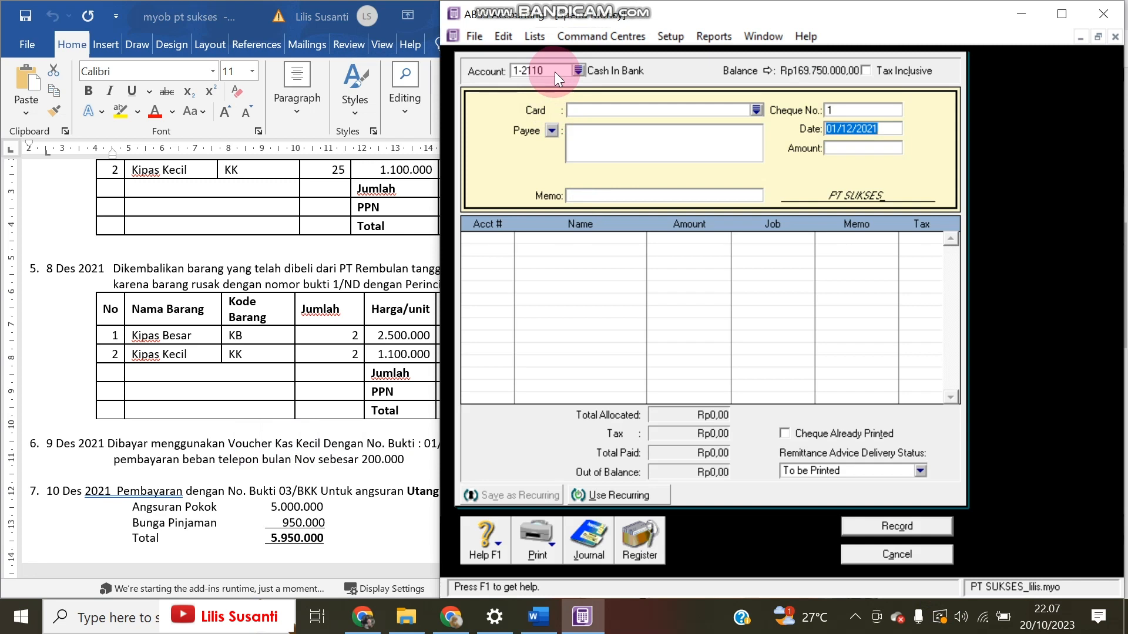
{"action": "left_click", "coordinate": [554, 72]}
{"action": "left_click", "coordinate": [579, 69]}
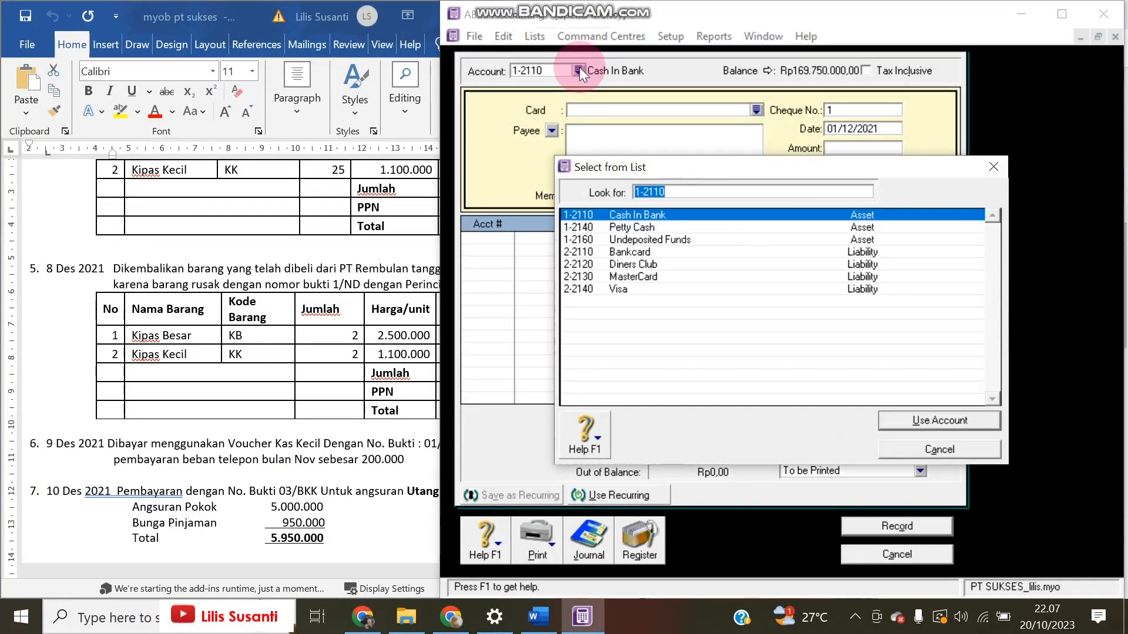
{"action": "double_click", "coordinate": [614, 226]}
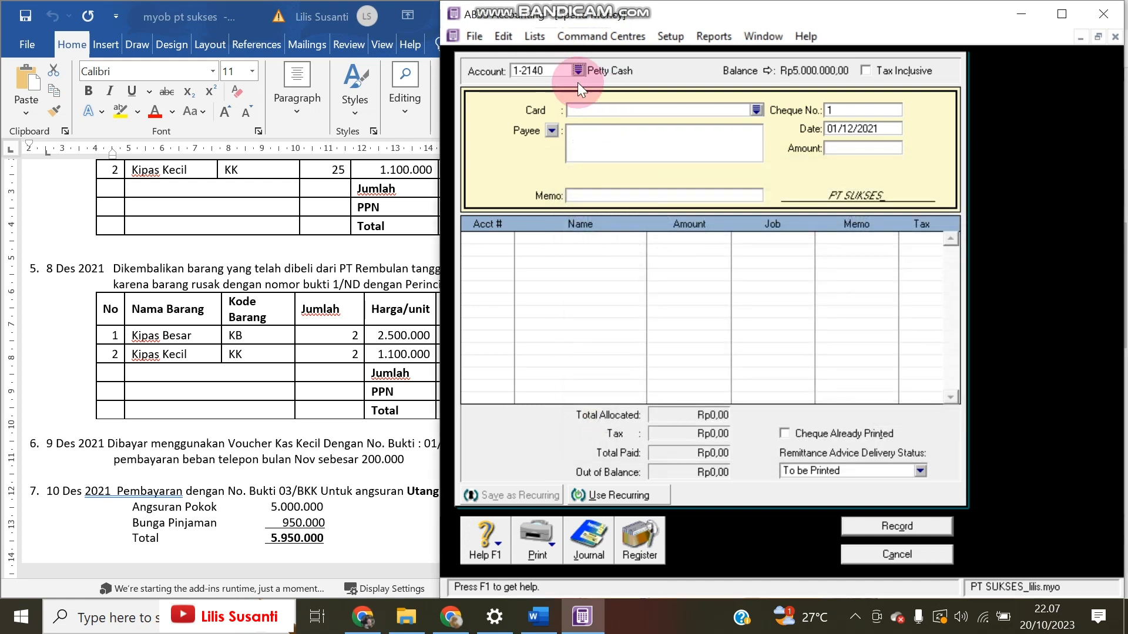
Date the petty cash payment 09/12/2021, with cheque number 01/VKK and an amount of Rp200.000.
{"action": "left_click", "coordinate": [853, 132]}
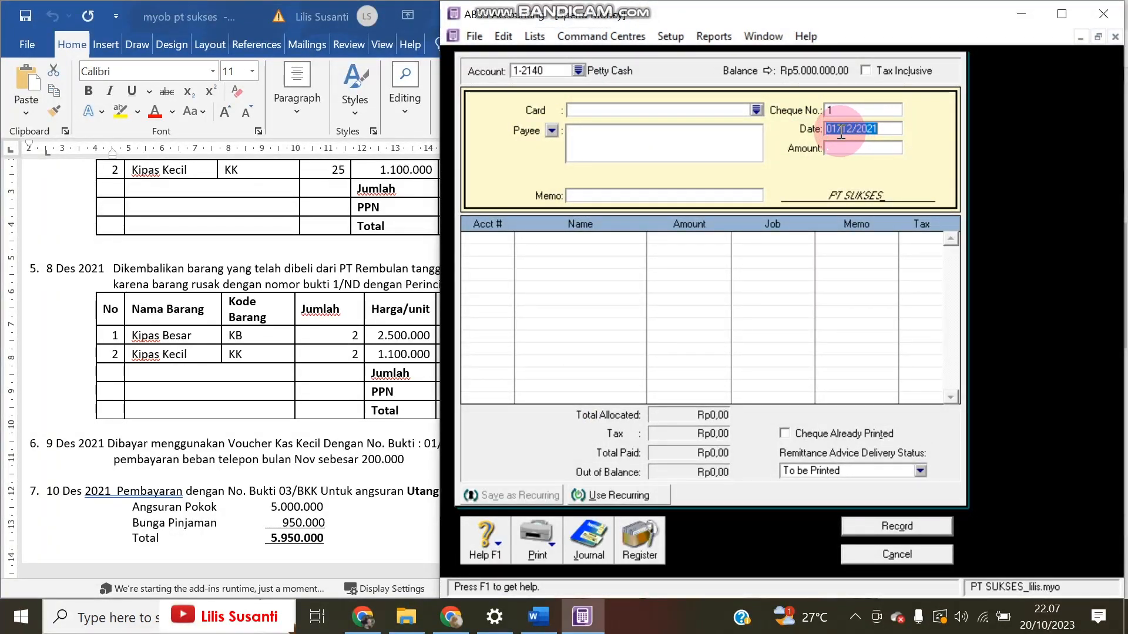
{"action": "left_click", "coordinate": [840, 130]}
{"action": "left_click_drag", "start_coordinate": [840, 132], "coordinate": [832, 132]}
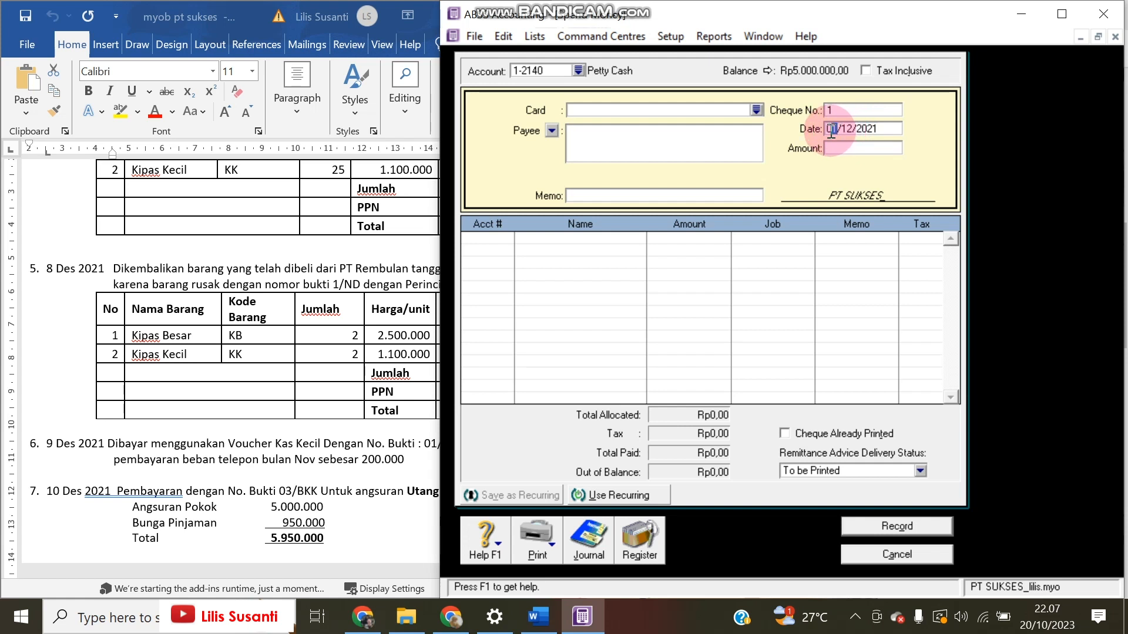
{"action": "type", "text": "8"}
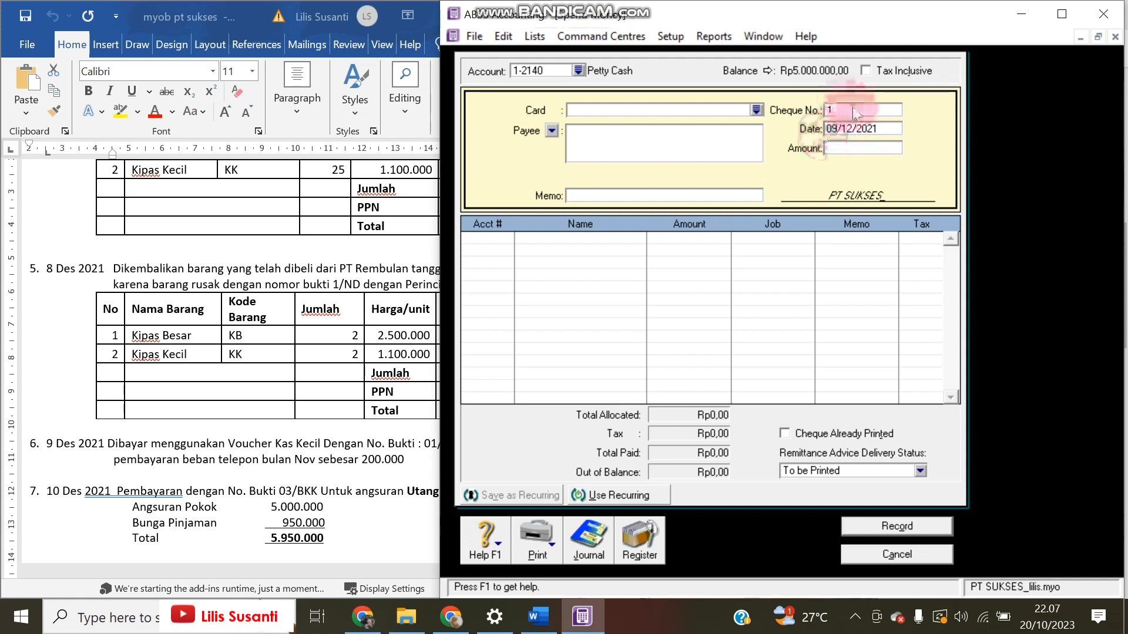
{"action": "left_click", "coordinate": [853, 127]}
{"action": "key", "text": "shift+Tab"}
{"action": "type", "text": "01/V"}
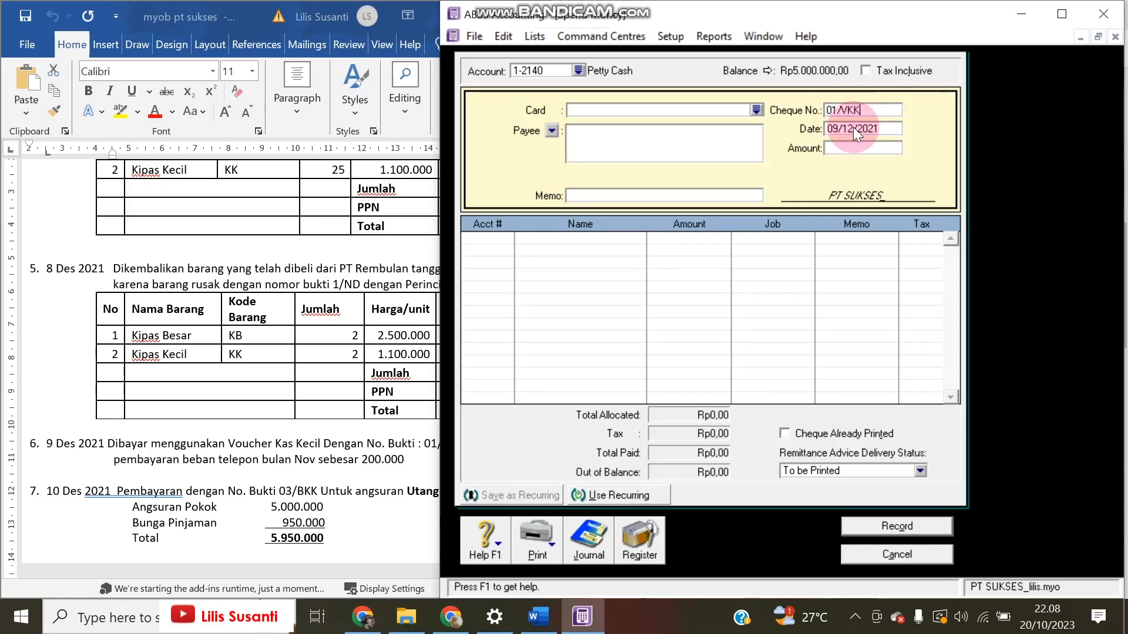
{"action": "type", "text": "KK"}
{"action": "left_click", "coordinate": [853, 148]}
{"action": "type", "text": "200000"}
{"action": "key", "text": "Tab"}
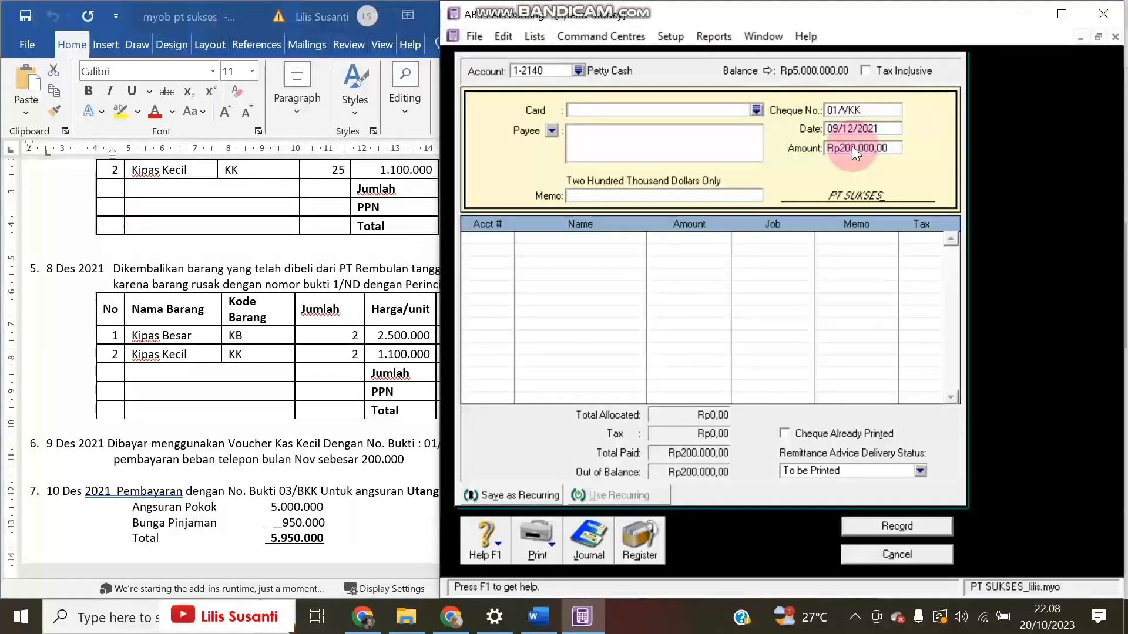
Copy "pembayaran beban telepon" from transaction 6 in the Word document into the payment's memo.
{"action": "left_click", "coordinate": [160, 464]}
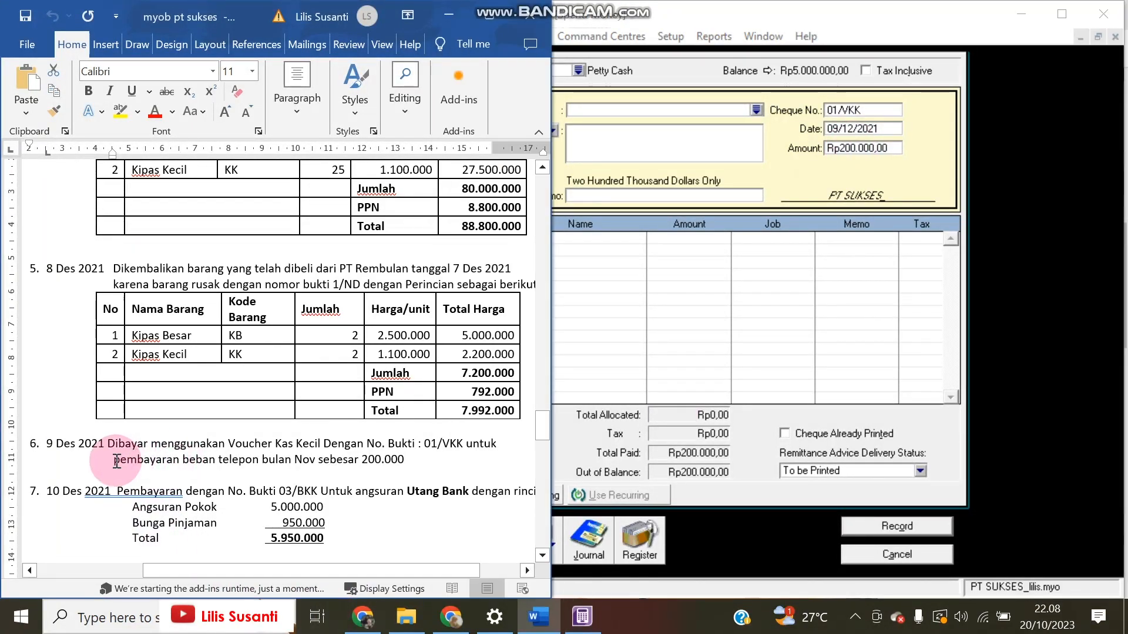
{"action": "left_click_drag", "start_coordinate": [113, 455], "coordinate": [241, 464]}
{"action": "key", "text": "ctrl+c"}
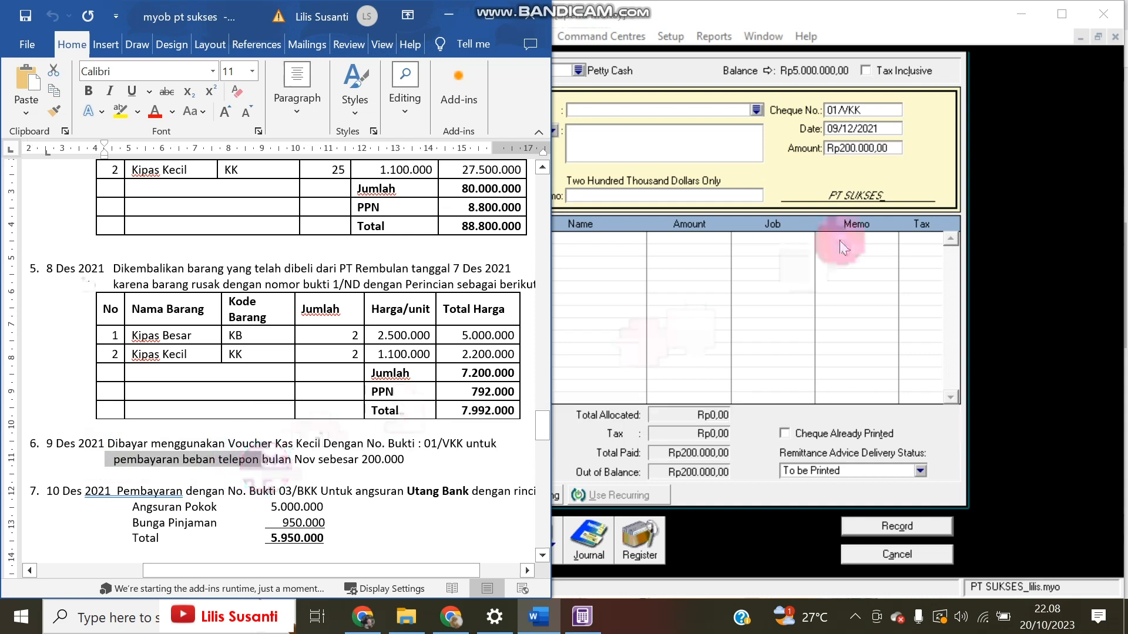
{"action": "left_click", "coordinate": [714, 195]}
{"action": "key", "text": "ctrl+v"}
Allocate the full payment to the Telephone expense account and record it.
{"action": "left_click", "coordinate": [508, 241]}
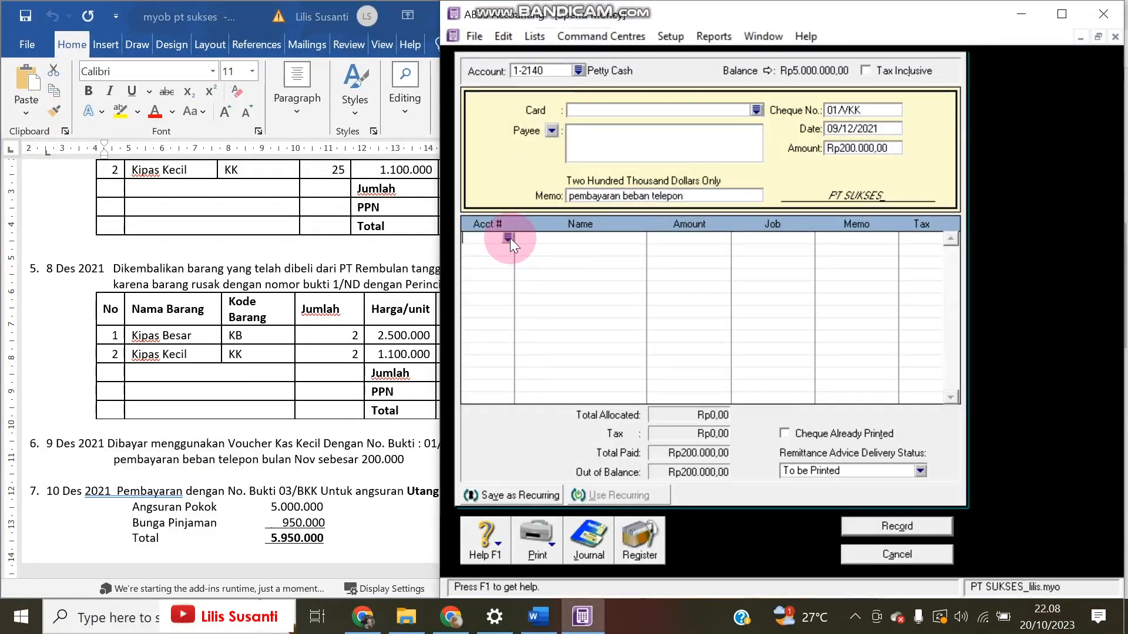
{"action": "left_click", "coordinate": [510, 236]}
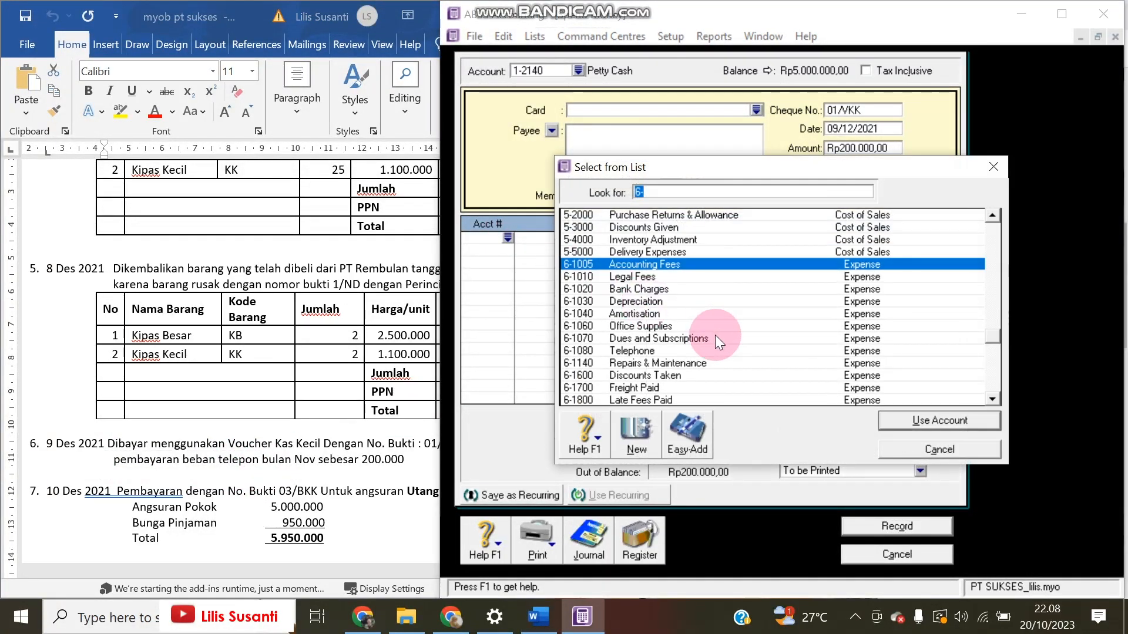
{"action": "double_click", "coordinate": [658, 352]}
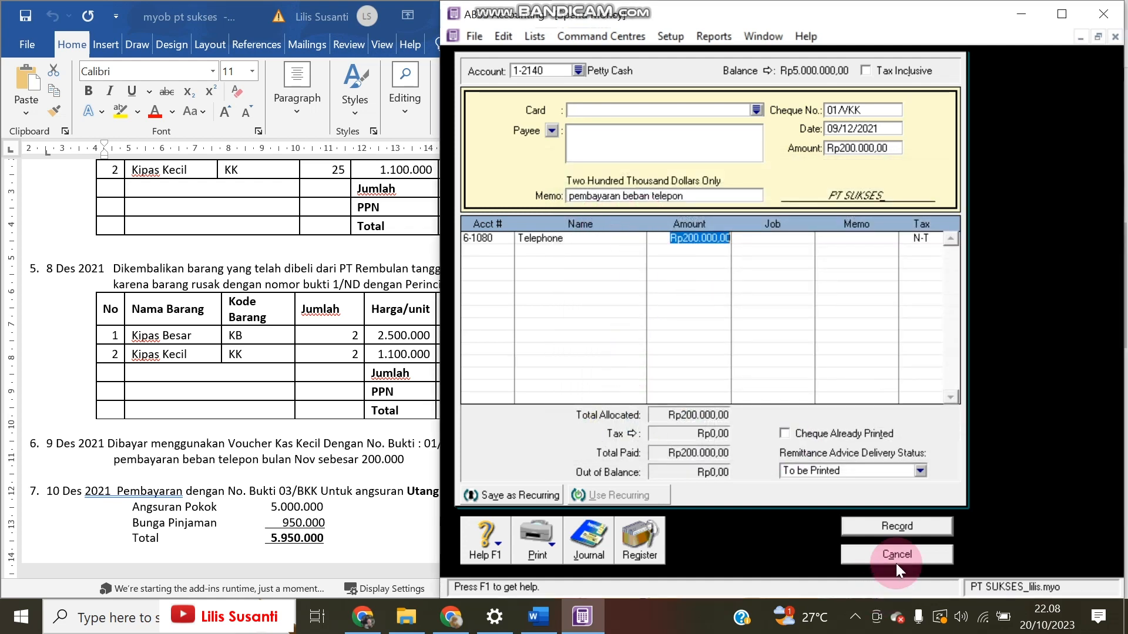
{"action": "left_click", "coordinate": [897, 529]}
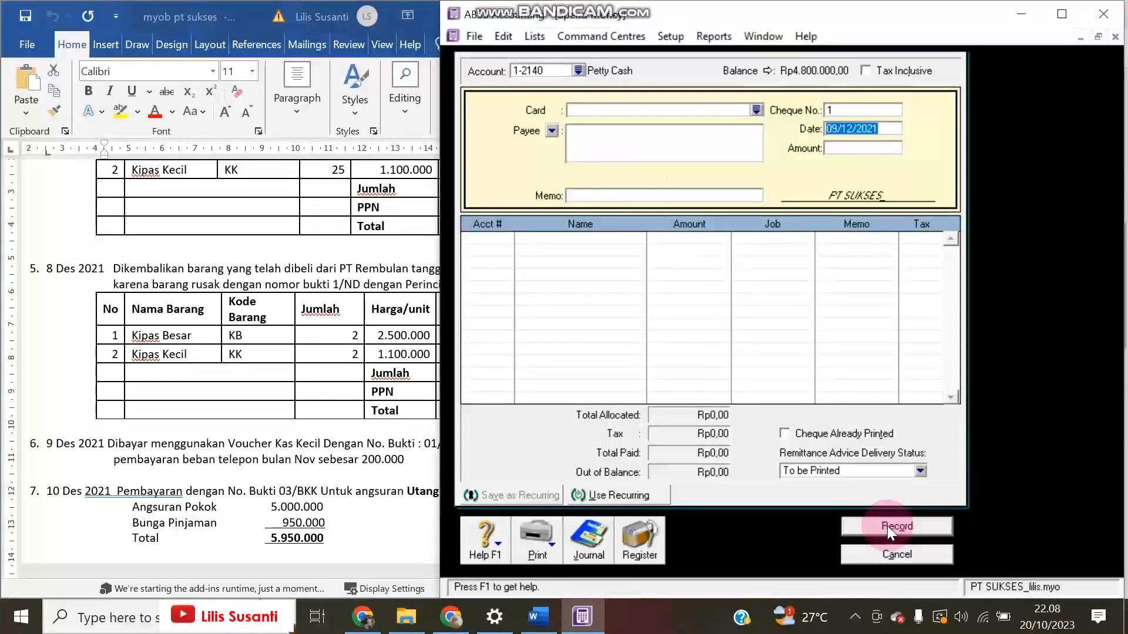
Enter transaction 7's payment details from the Word document: date 10/12/2021, cheque number 03/BKK and amount Rp5.950.000.
{"action": "left_click", "coordinate": [176, 519]}
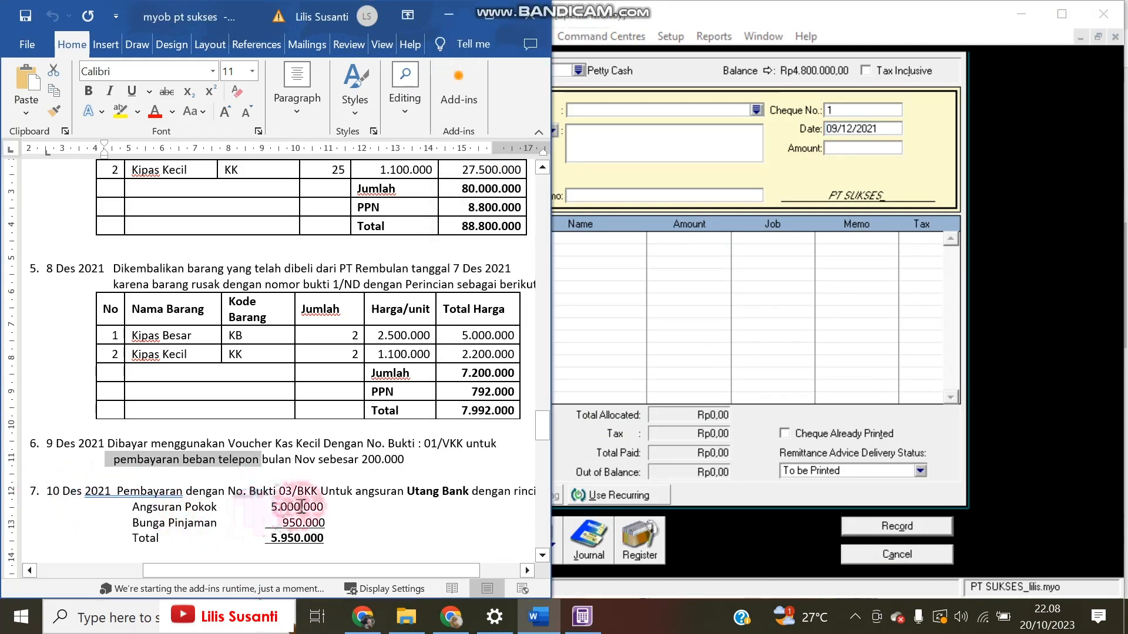
{"action": "left_click", "coordinate": [685, 194]}
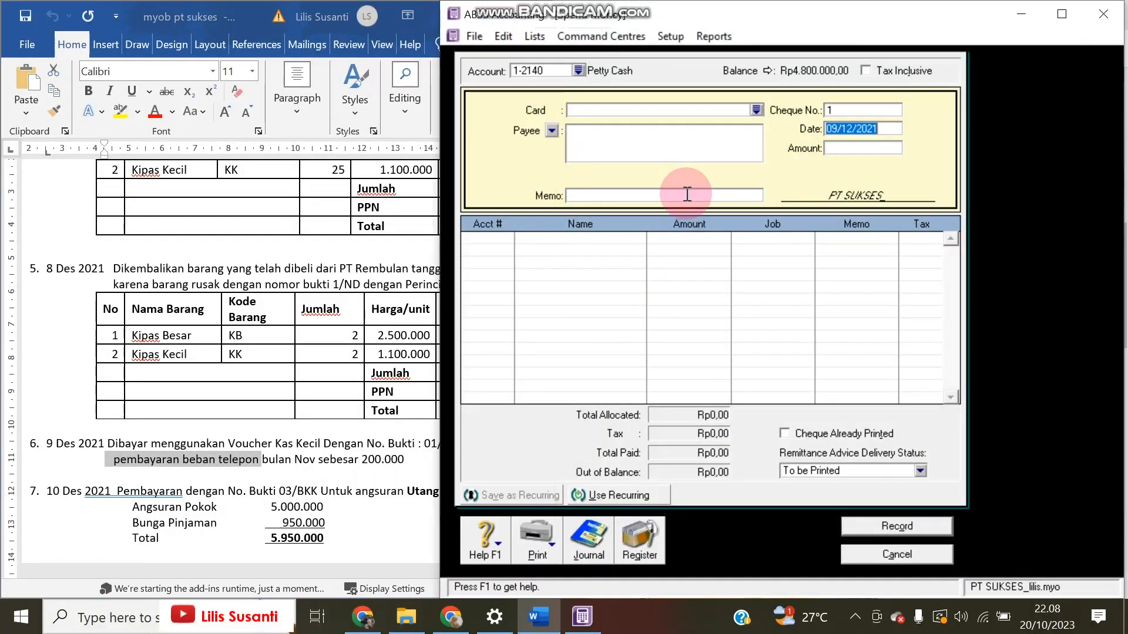
{"action": "left_click", "coordinate": [828, 128]}
{"action": "type", "text": "10"}
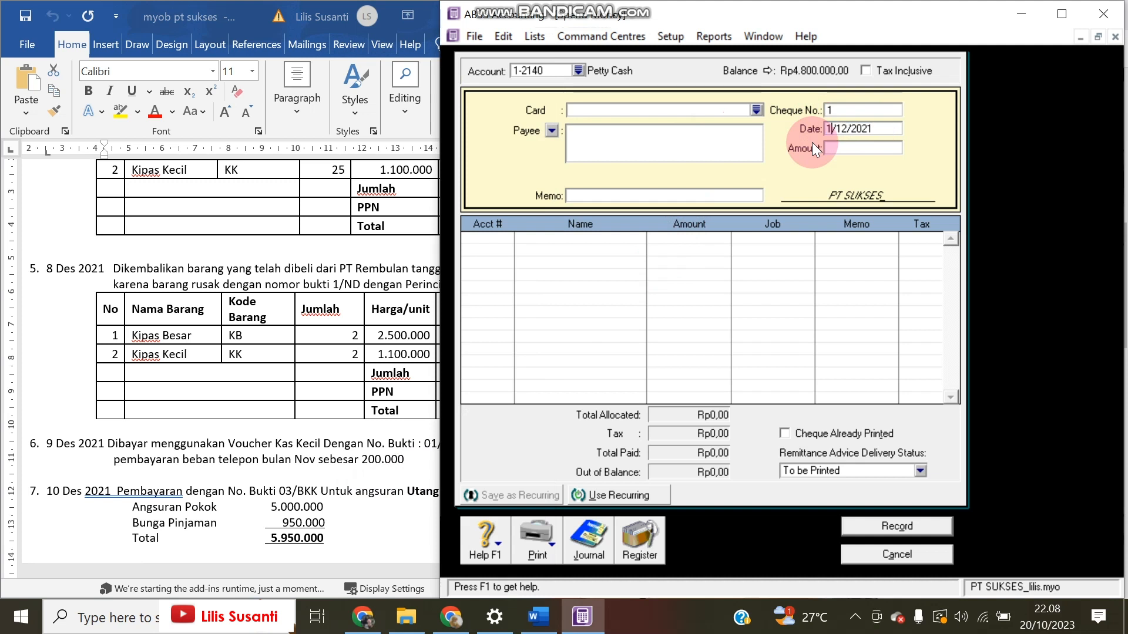
{"action": "left_click", "coordinate": [864, 114]}
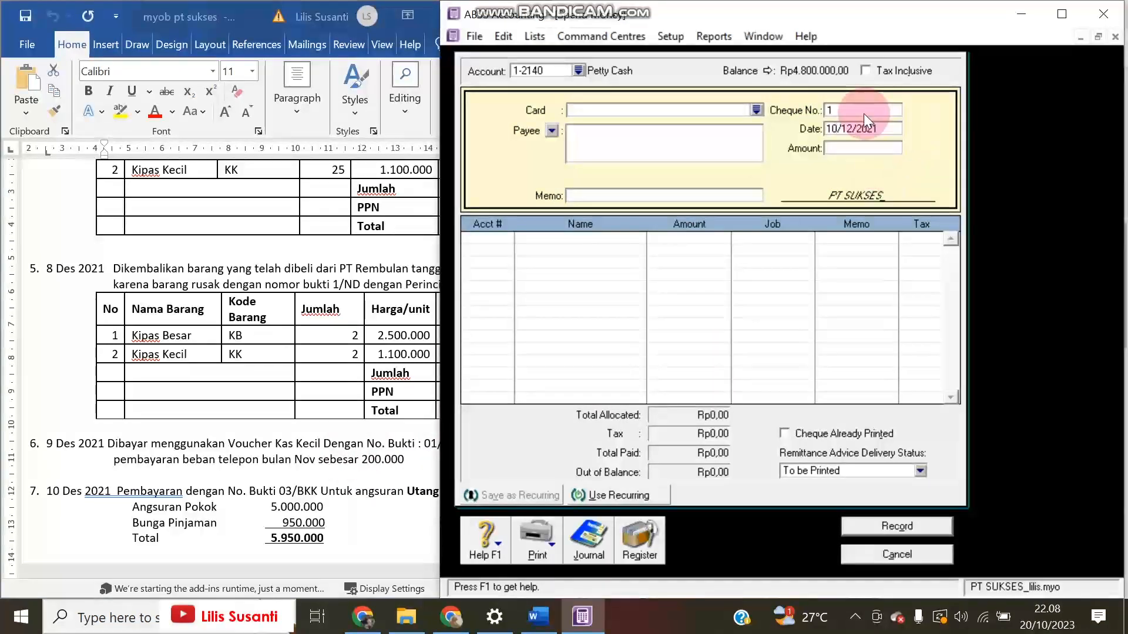
{"action": "type", "text": "03"}
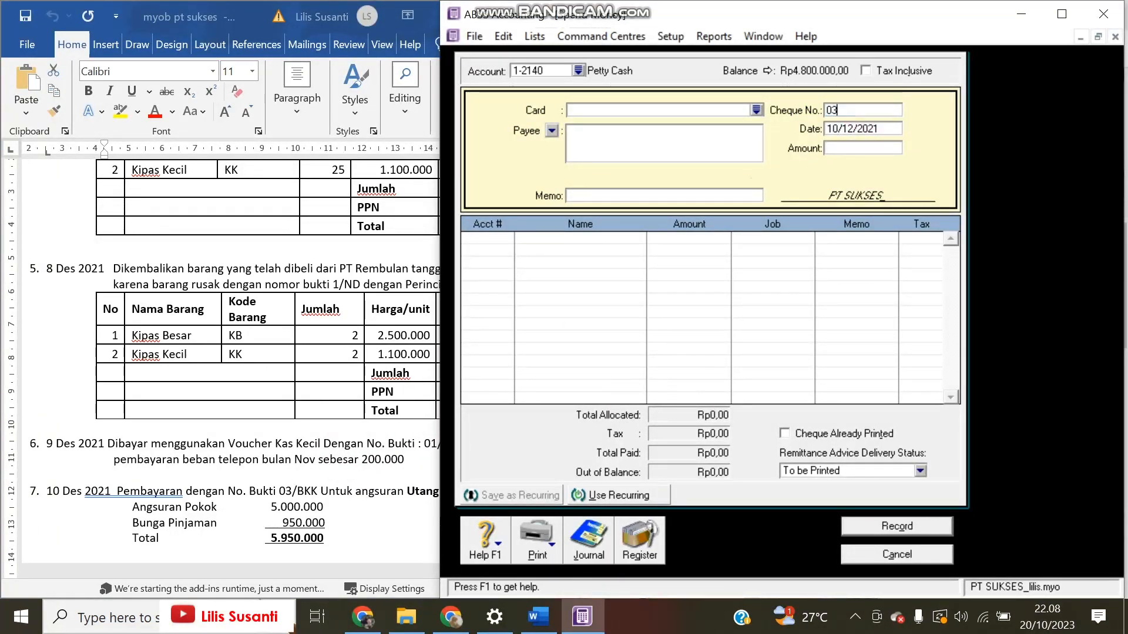
{"action": "type", "text": "/BKK"}
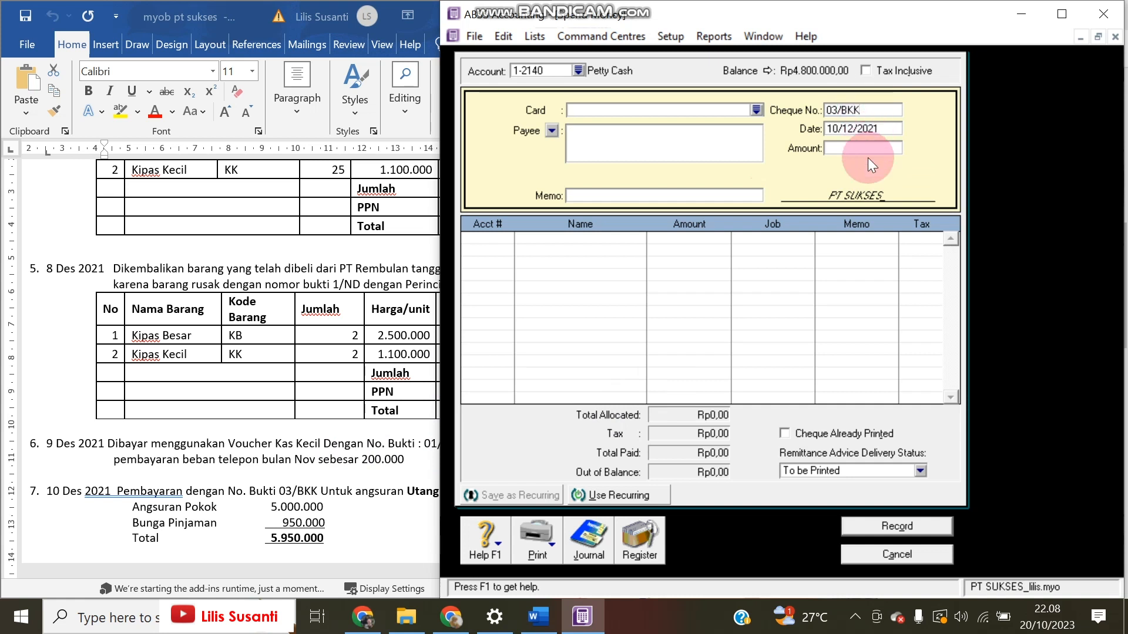
{"action": "type", "text": "5950000"}
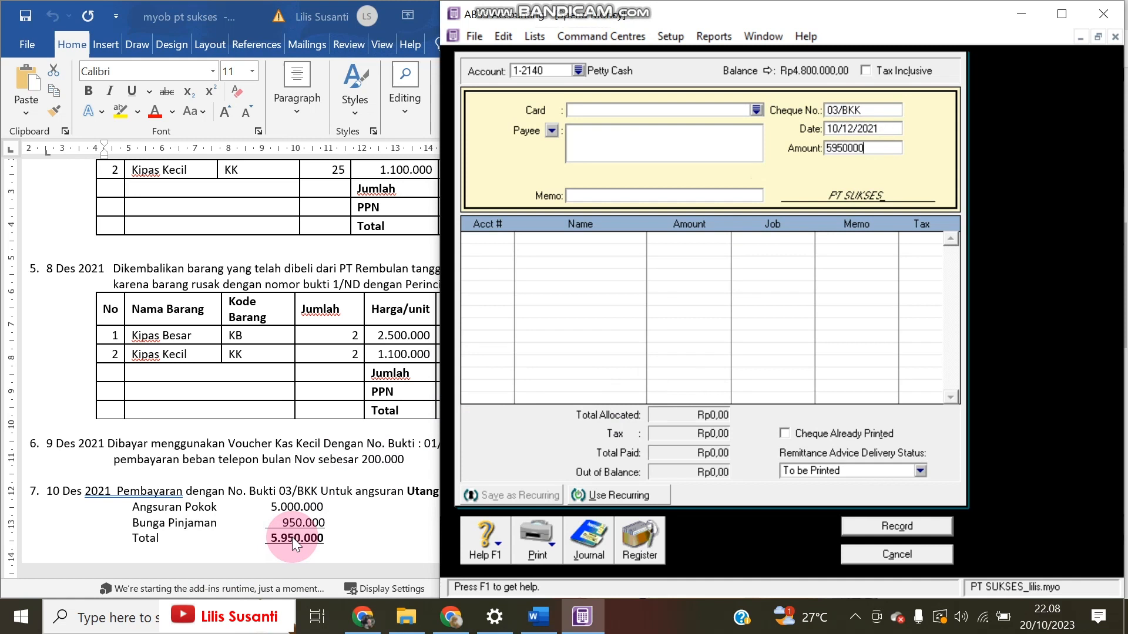
{"action": "key", "text": "Tab"}
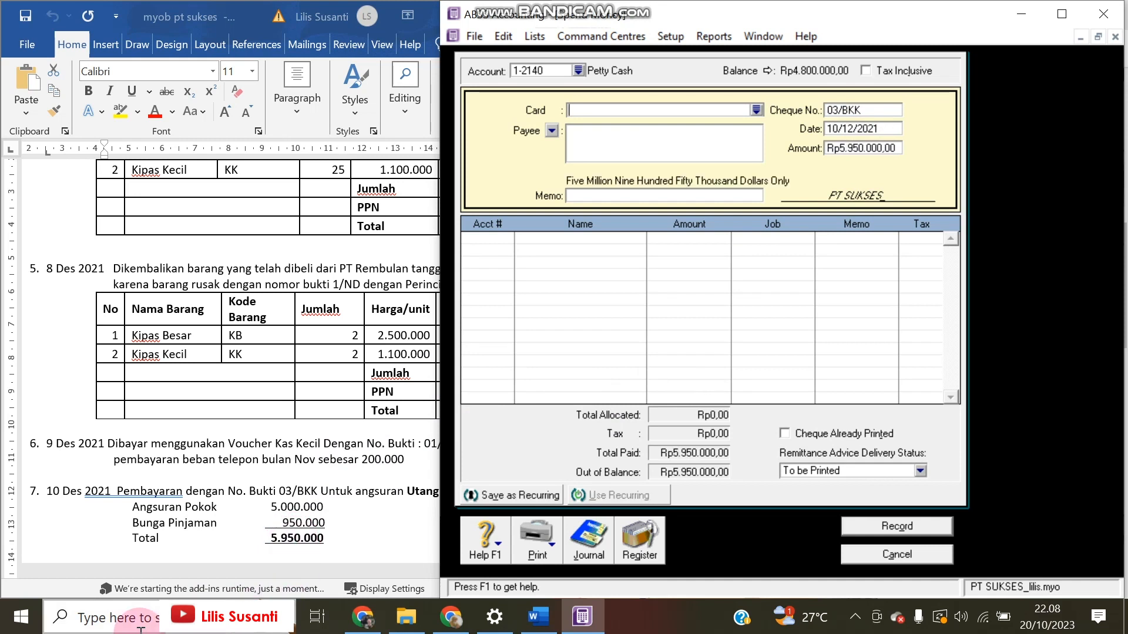
Copy "Utang Bank" from transaction 7 in the Word document into the payment's memo.
{"action": "left_click", "coordinate": [282, 529]}
{"action": "left_click_drag", "start_coordinate": [459, 488], "coordinate": [468, 489]}
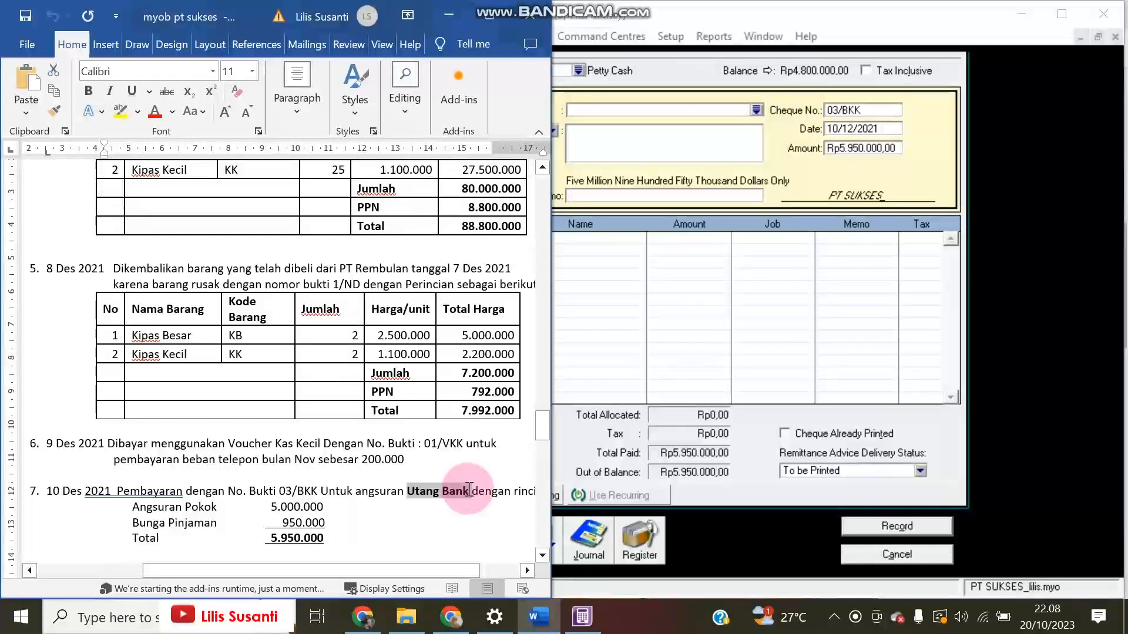
{"action": "left_click", "coordinate": [659, 214]}
{"action": "left_click", "coordinate": [652, 196]}
{"action": "key", "text": "ctrl+v"}
Allocate Rp5.000.000 of the payment to the Bank Loans liability account for the principal instalment.
{"action": "left_click", "coordinate": [488, 239]}
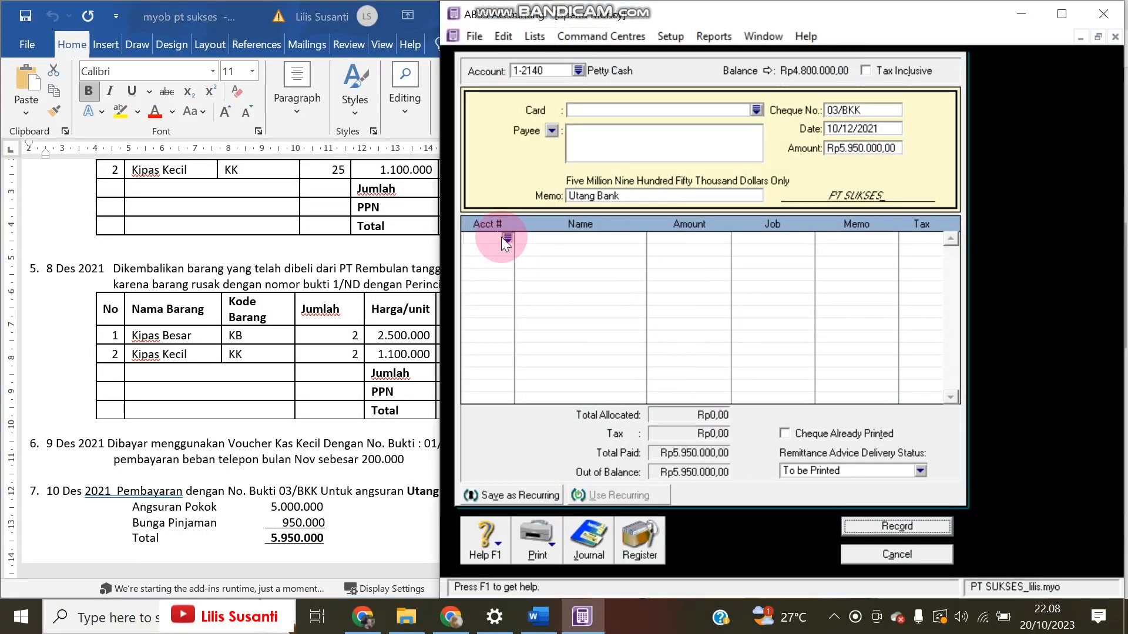
{"action": "type", "text": "6-"}
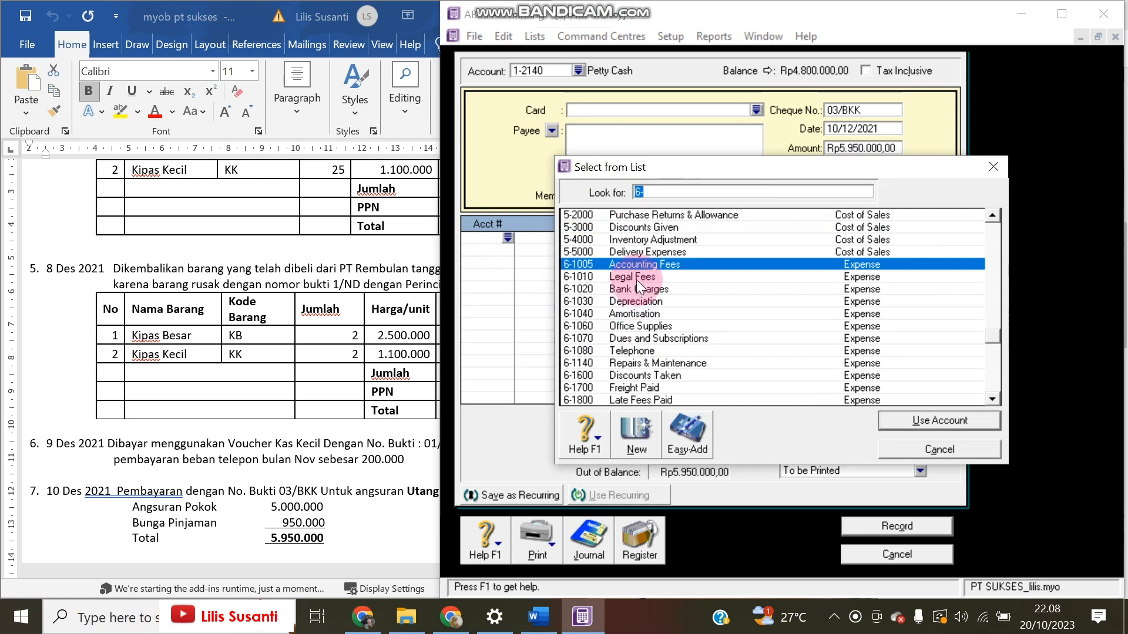
{"action": "type", "text": "2"}
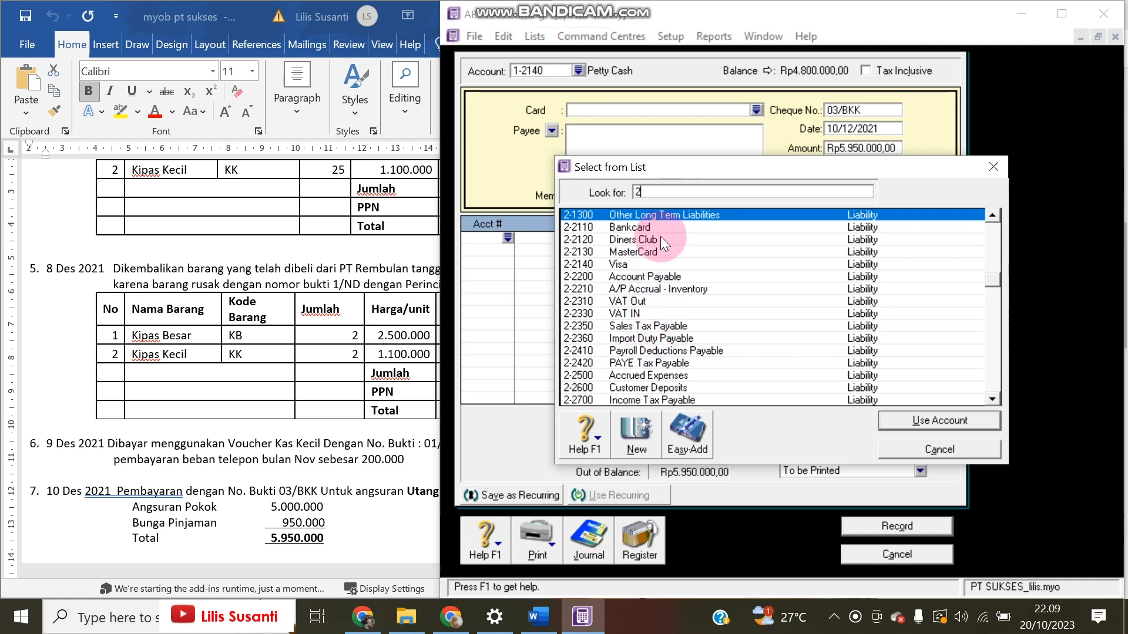
{"action": "scroll", "coordinate": [662, 323], "scroll_direction": "down", "scroll_amount": 2}
{"action": "double_click", "coordinate": [658, 352]}
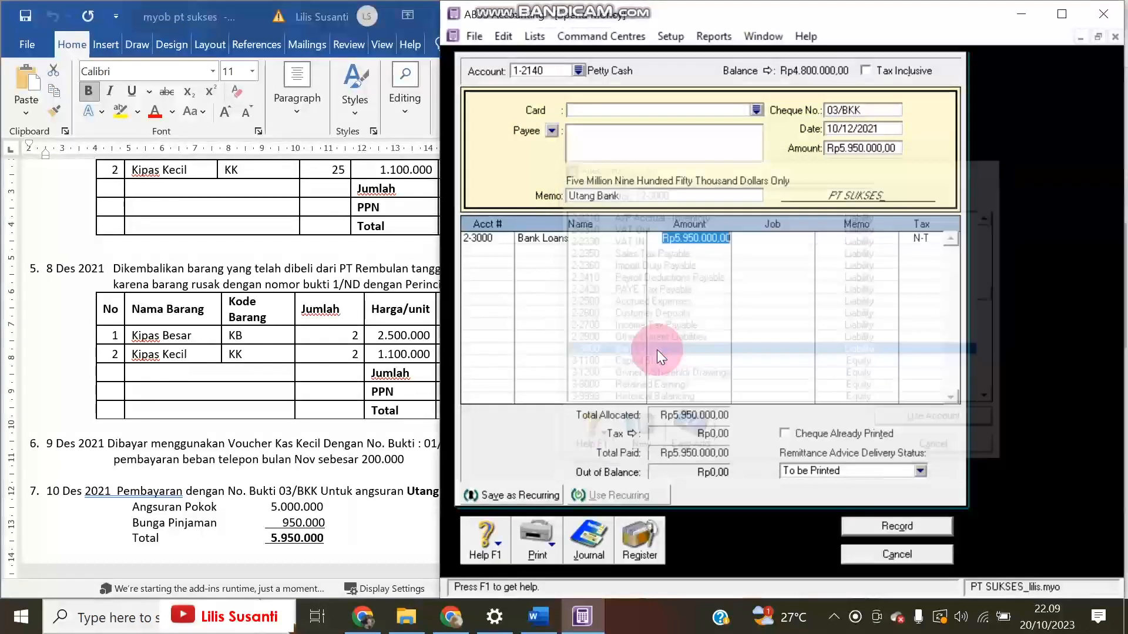
{"action": "type", "text": "5000000"}
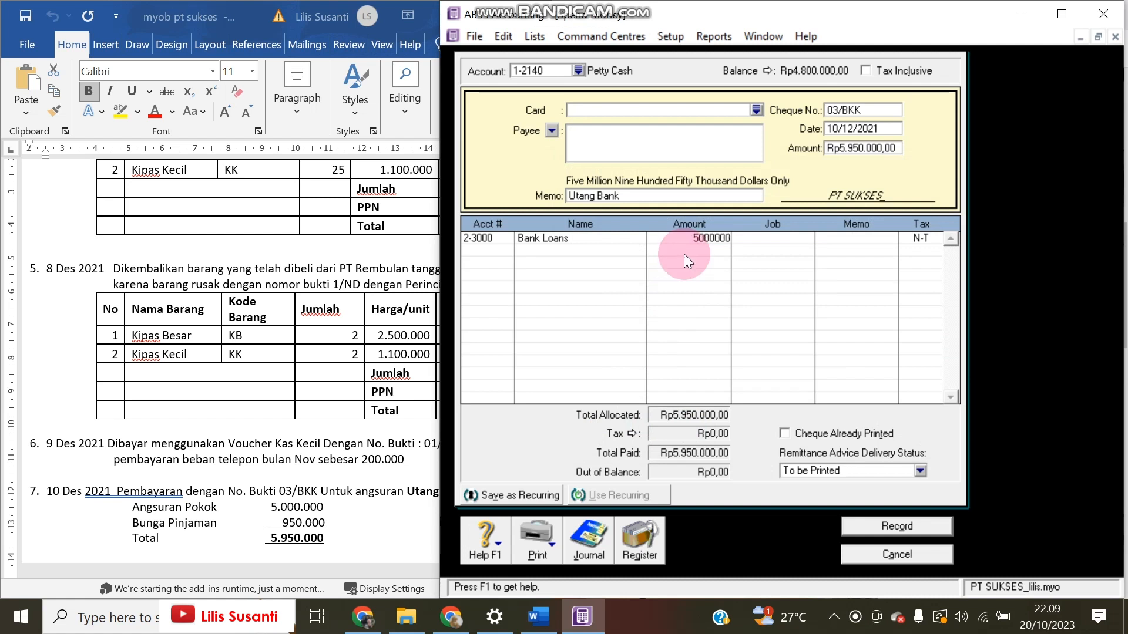
{"action": "key", "text": "Return"}
Add a second allocation line charging the remaining Rp950.000 loan interest to the Interest Expense account.
{"action": "type", "text": "6-"}
{"action": "key", "text": "Tab"}
{"action": "scroll", "coordinate": [724, 253], "scroll_direction": "down", "scroll_amount": 8}
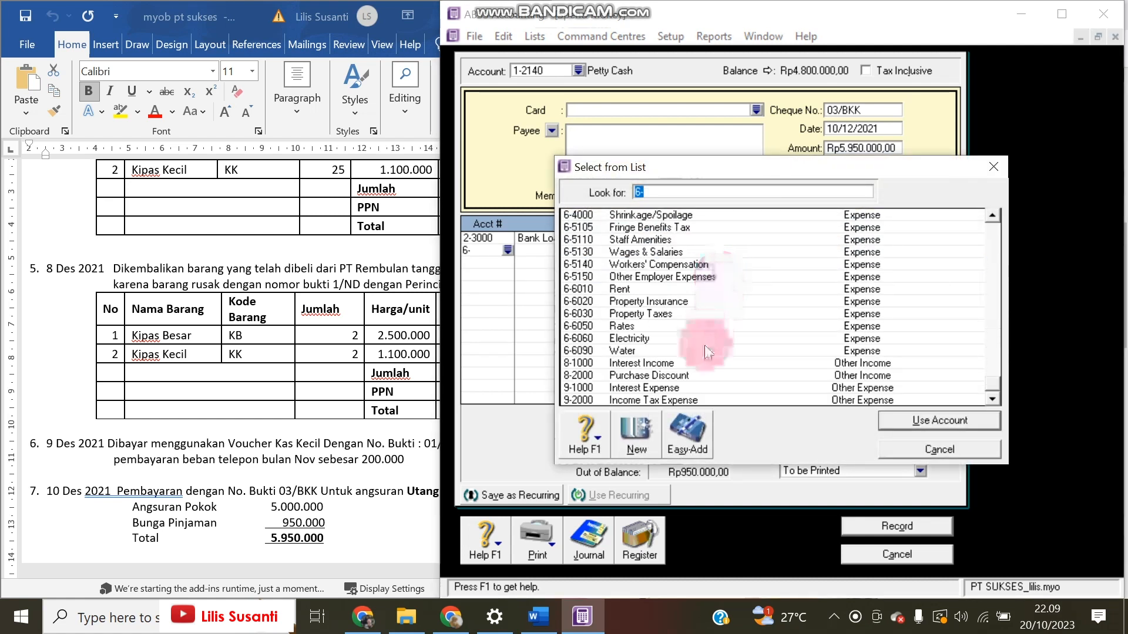
{"action": "double_click", "coordinate": [678, 386]}
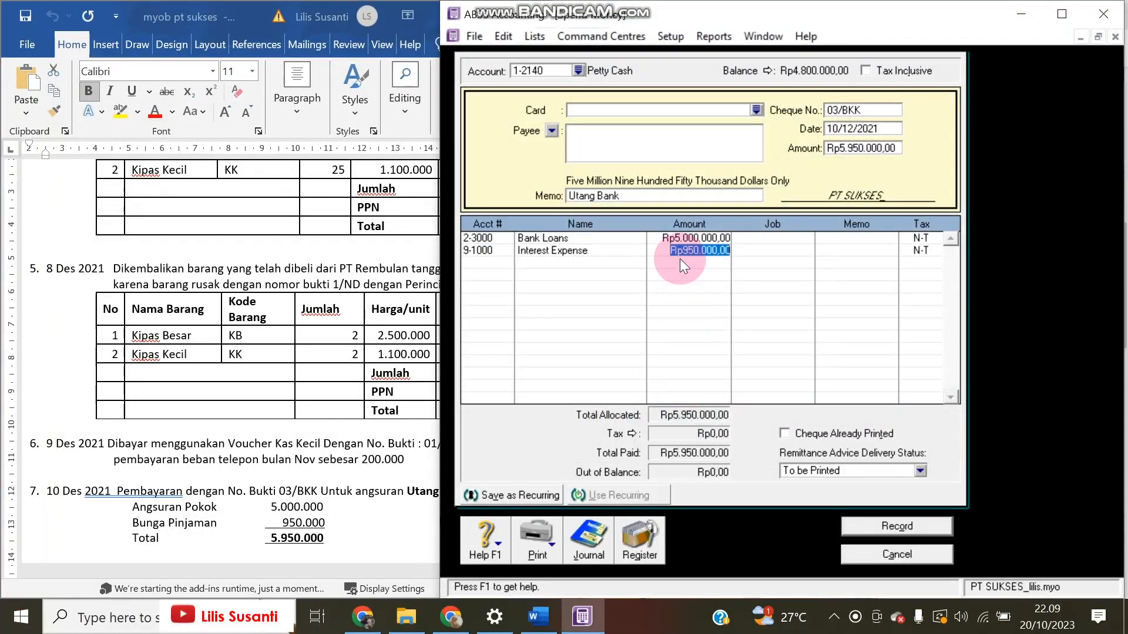
{"action": "key", "text": "Return"}
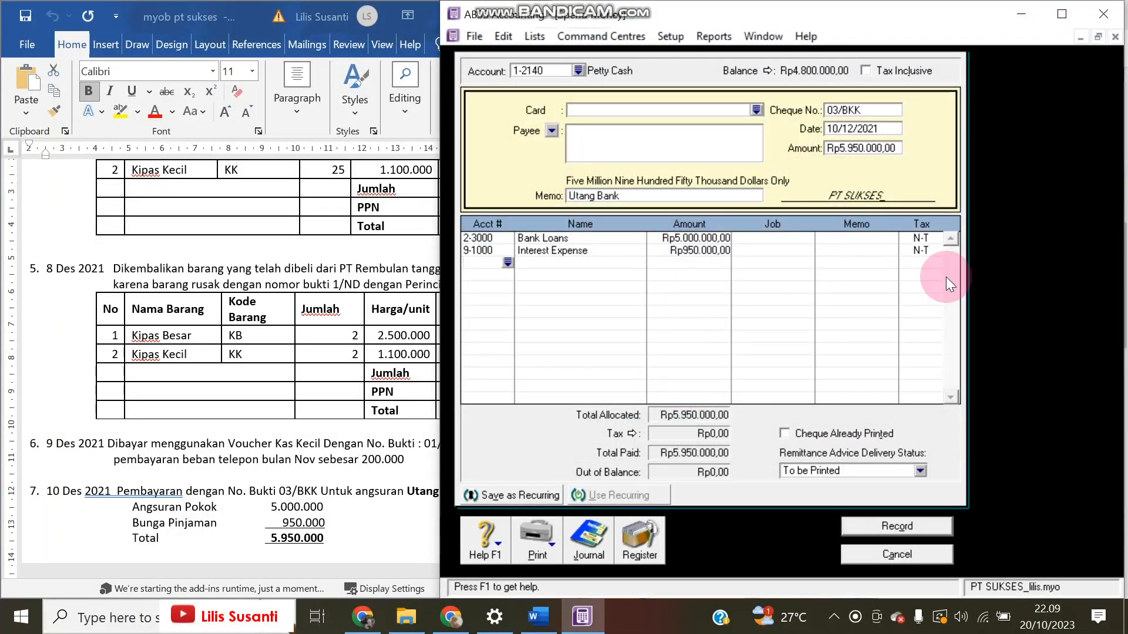
Record the bank loan instalment payment, then close the payment form after checking transaction 8 in the Word document.
{"action": "left_click", "coordinate": [898, 525]}
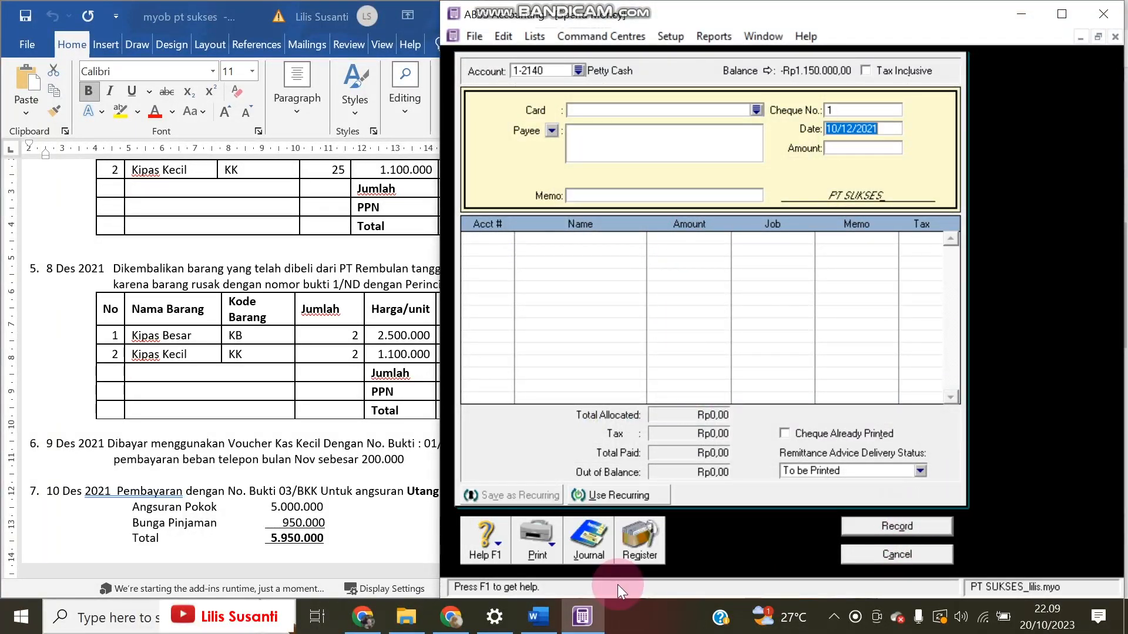
{"action": "left_click", "coordinate": [256, 488]}
{"action": "scroll", "coordinate": [260, 489], "scroll_direction": "down", "scroll_amount": 3}
{"action": "scroll", "coordinate": [261, 488], "scroll_direction": "up", "scroll_amount": 3}
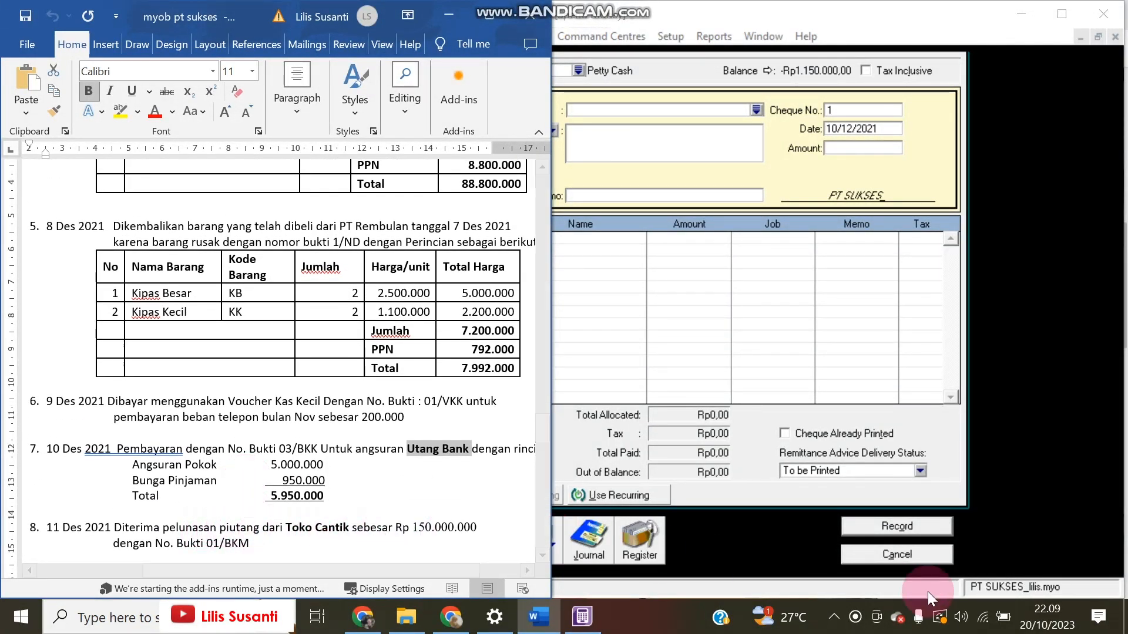
{"action": "left_click", "coordinate": [922, 548]}
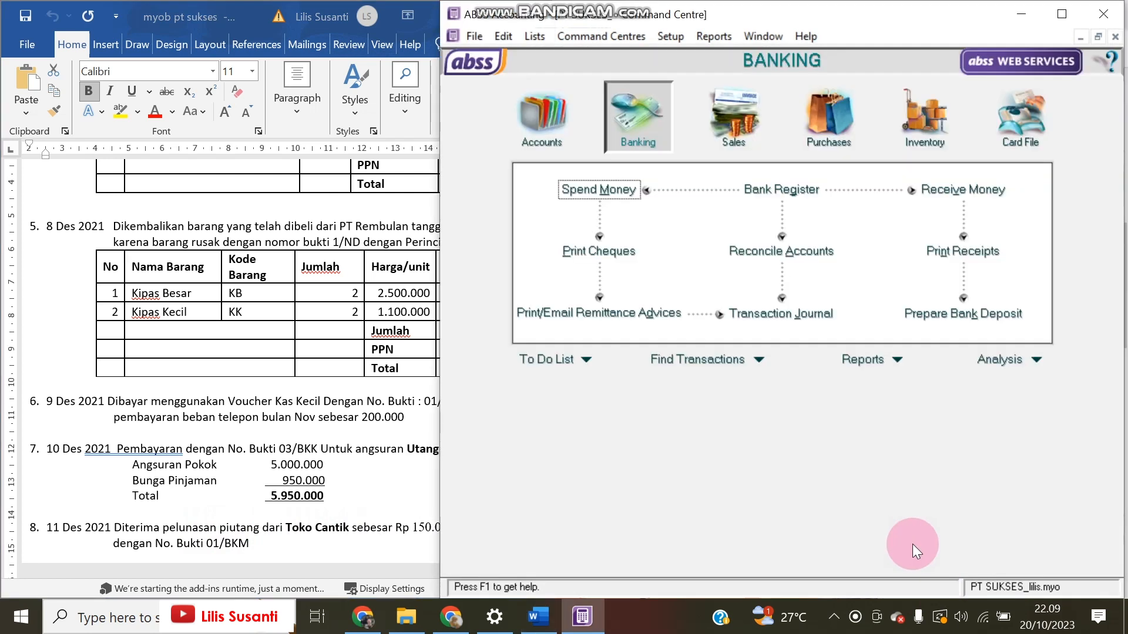
Start a customer receipt from Toko Cantik for transaction 8, dated 11/12/2021 with ID number 01/BKM.
{"action": "left_click", "coordinate": [735, 121]}
{"action": "left_click", "coordinate": [941, 222]}
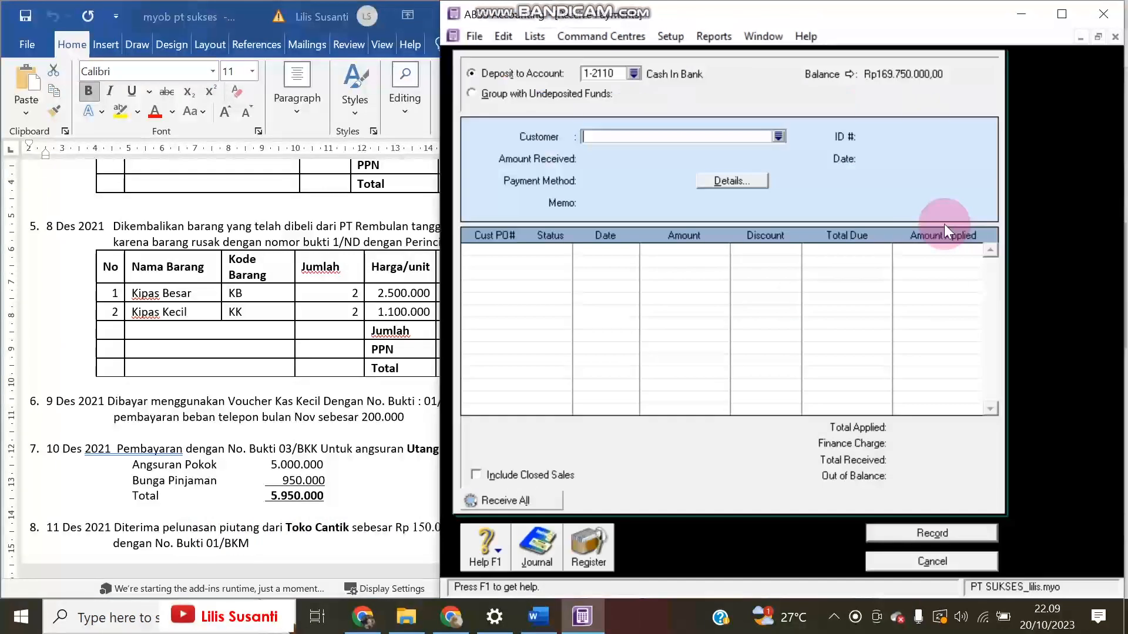
{"action": "left_click", "coordinate": [779, 135]}
{"action": "double_click", "coordinate": [615, 238]}
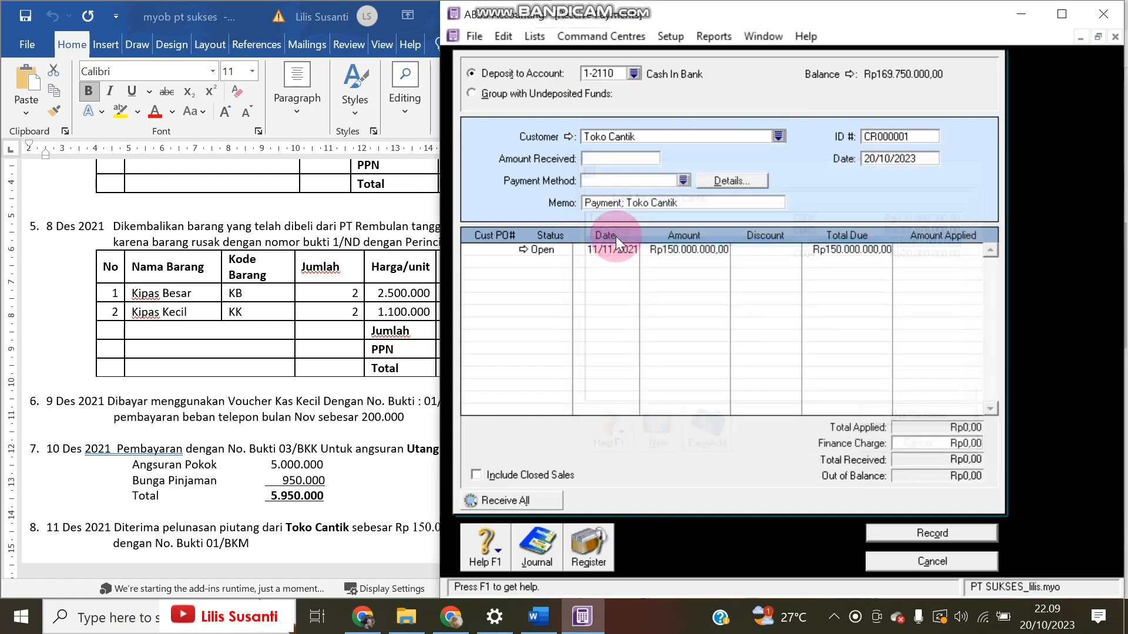
{"action": "left_click", "coordinate": [905, 154]}
{"action": "type", "text": "11/12/2021"}
{"action": "key", "text": "Tab"}
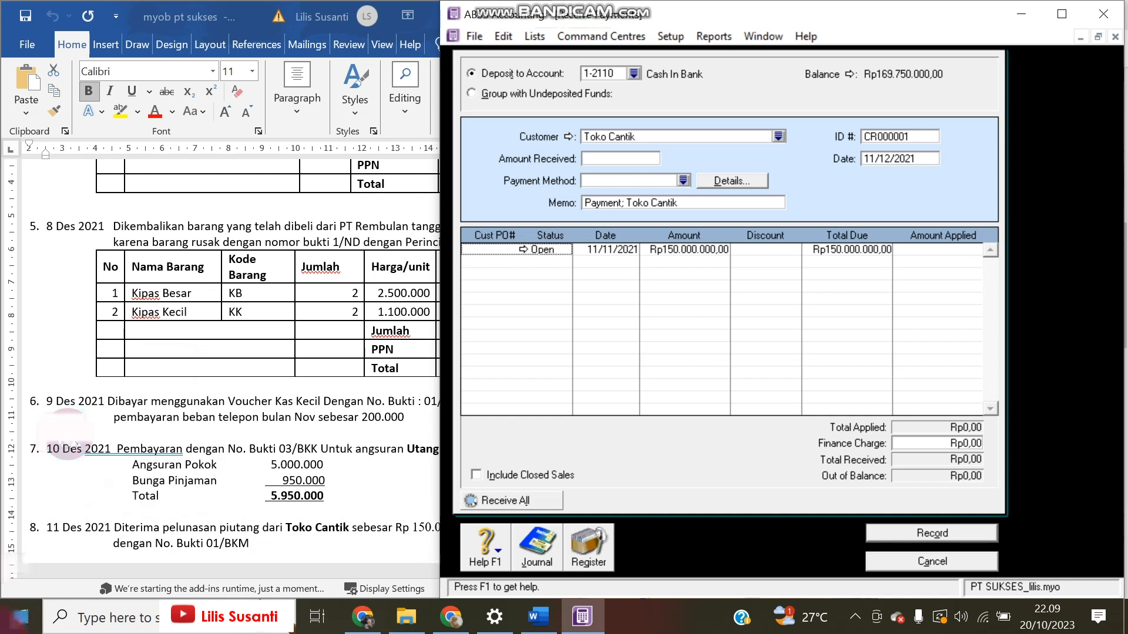
{"action": "left_click", "coordinate": [906, 139]}
{"action": "type", "text": "01/BKM"}
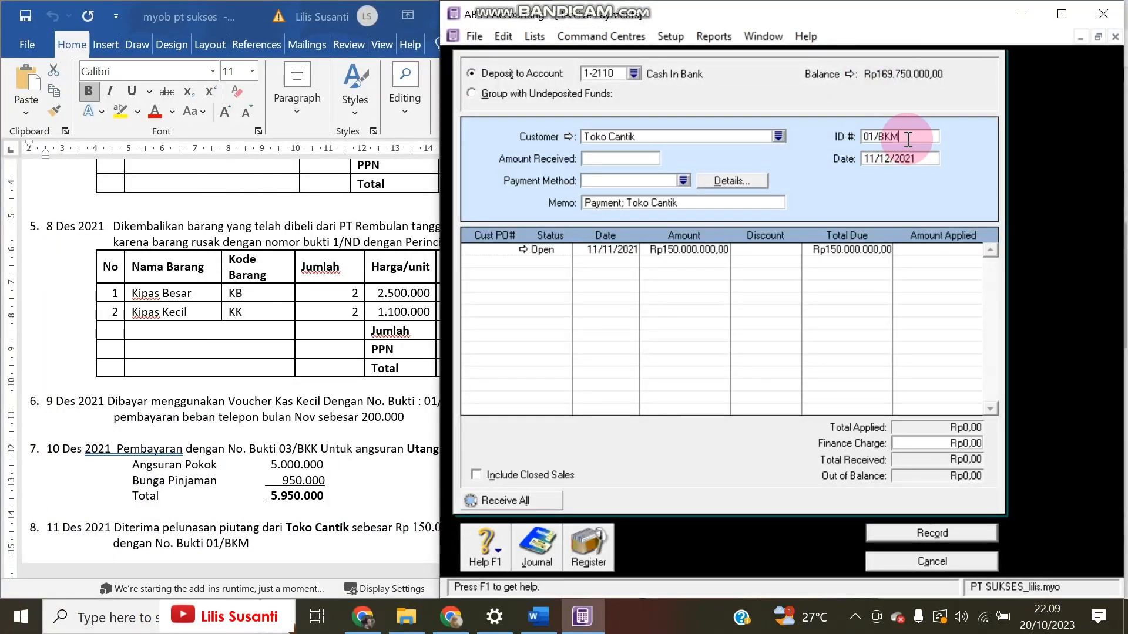
Enter Rp150.000.000 as the amount received, apply it to Toko Cantik's open invoice and record the receipt.
{"action": "left_click", "coordinate": [626, 159]}
{"action": "type", "text": "150000000"}
{"action": "key", "text": "Tab"}
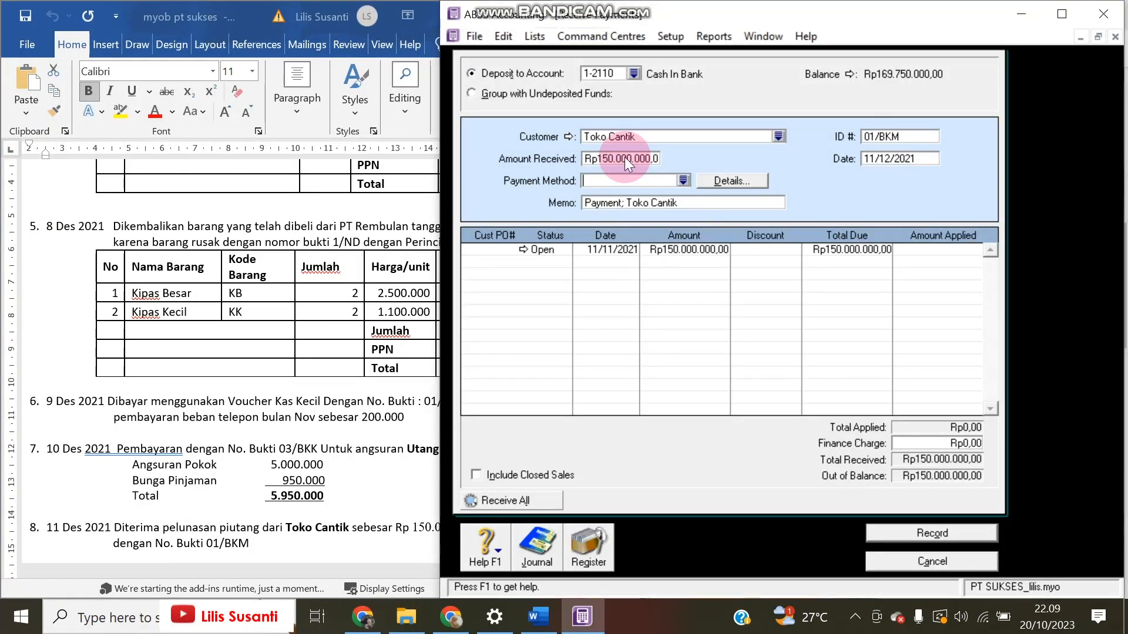
{"action": "left_click", "coordinate": [914, 252]}
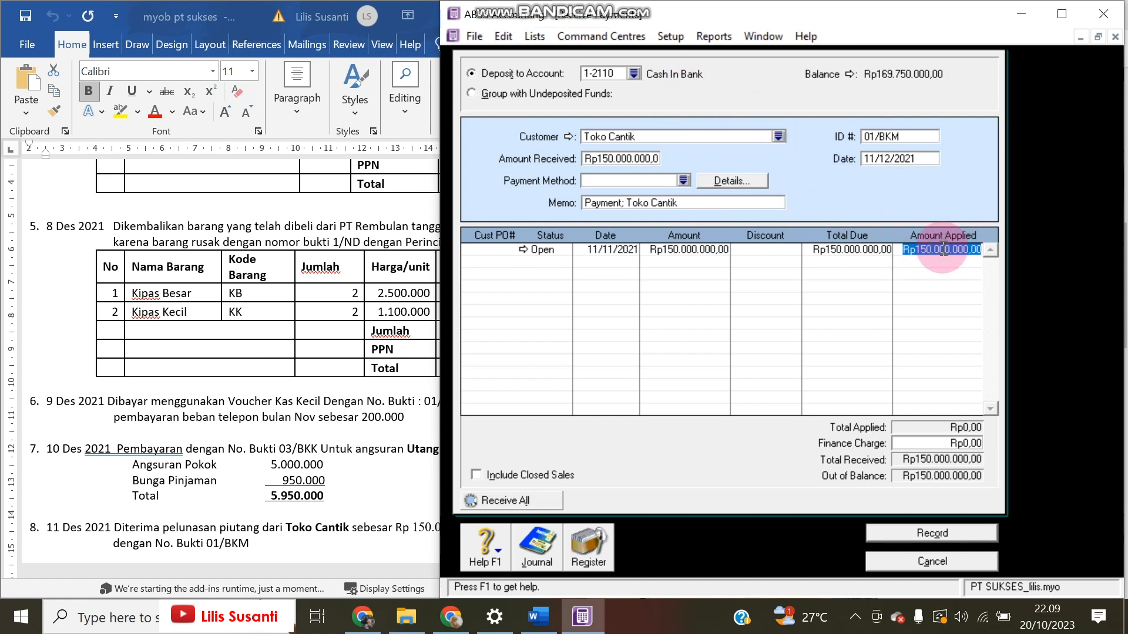
{"action": "key", "text": "Tab"}
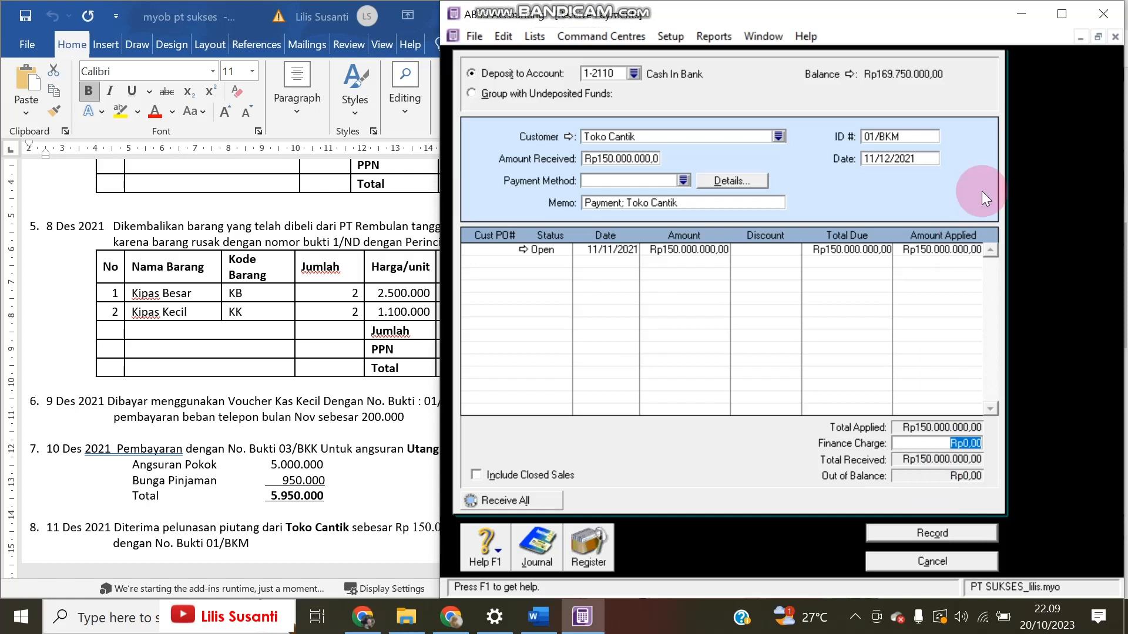
{"action": "left_click", "coordinate": [926, 530]}
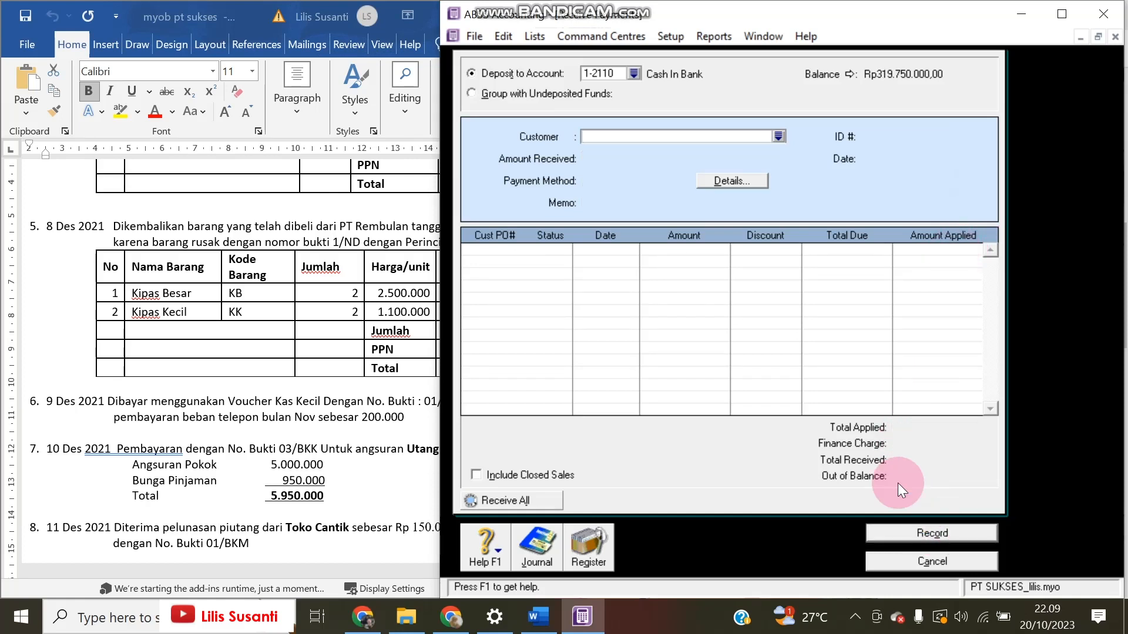
Check transaction 9 in the Word document and close the customer receipt form.
{"action": "left_click", "coordinate": [259, 381]}
{"action": "scroll", "coordinate": [262, 447], "scroll_direction": "down", "scroll_amount": 3}
{"action": "scroll", "coordinate": [259, 442], "scroll_direction": "up", "scroll_amount": 1}
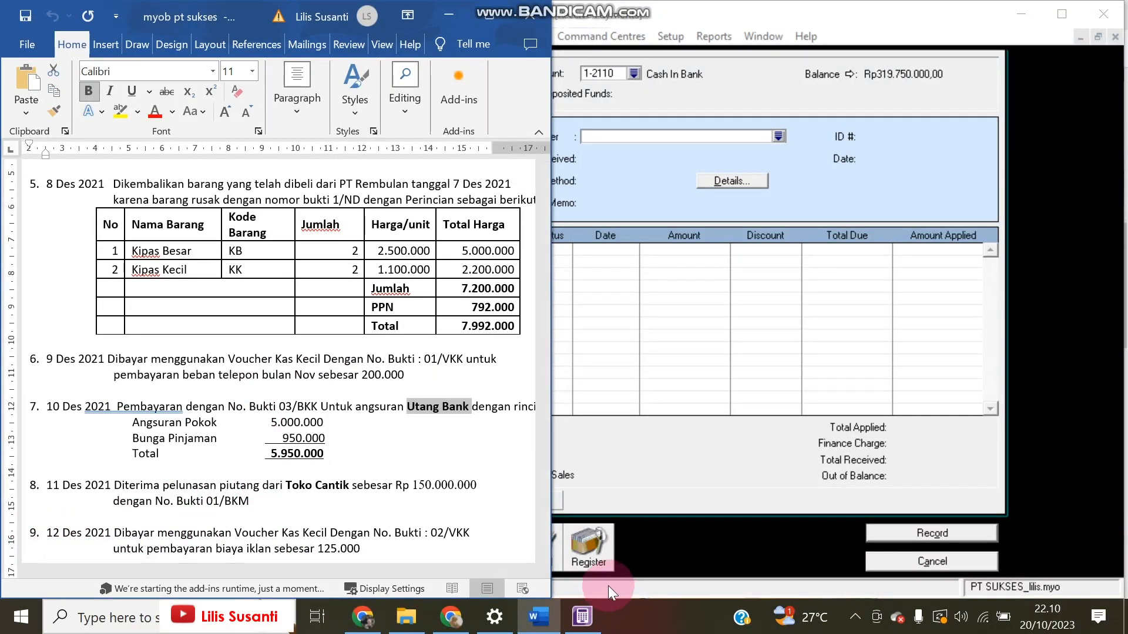
{"action": "left_click", "coordinate": [894, 555]}
{"action": "left_click", "coordinate": [905, 566]}
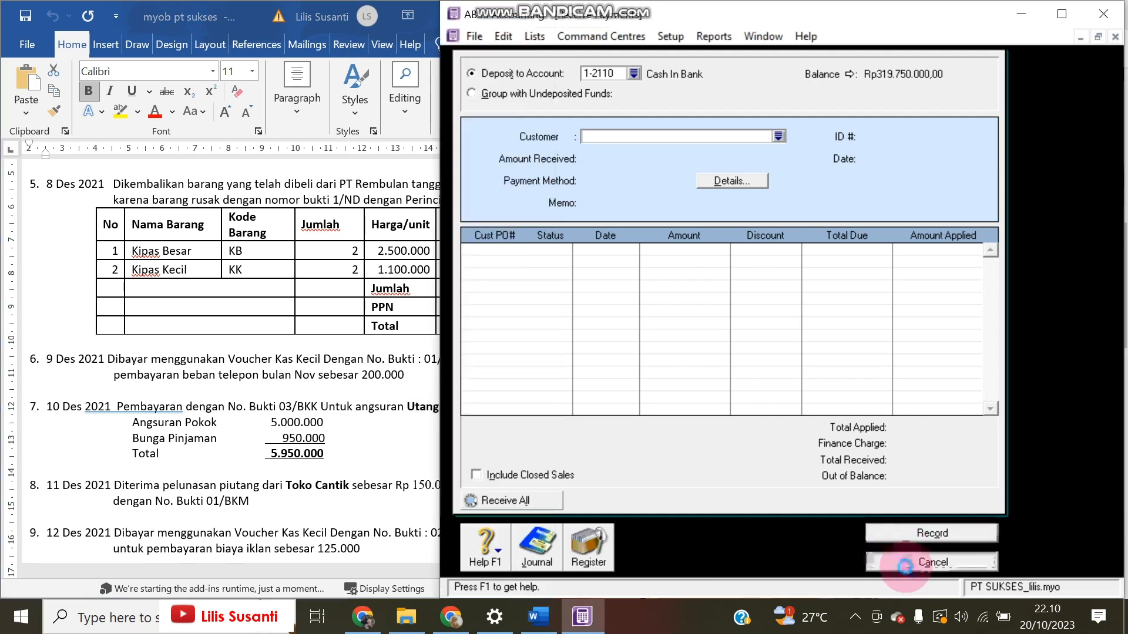
Start a new Spend Money payment drawn on the Petty Cash account.
{"action": "left_click", "coordinate": [635, 117]}
{"action": "left_click", "coordinate": [602, 187]}
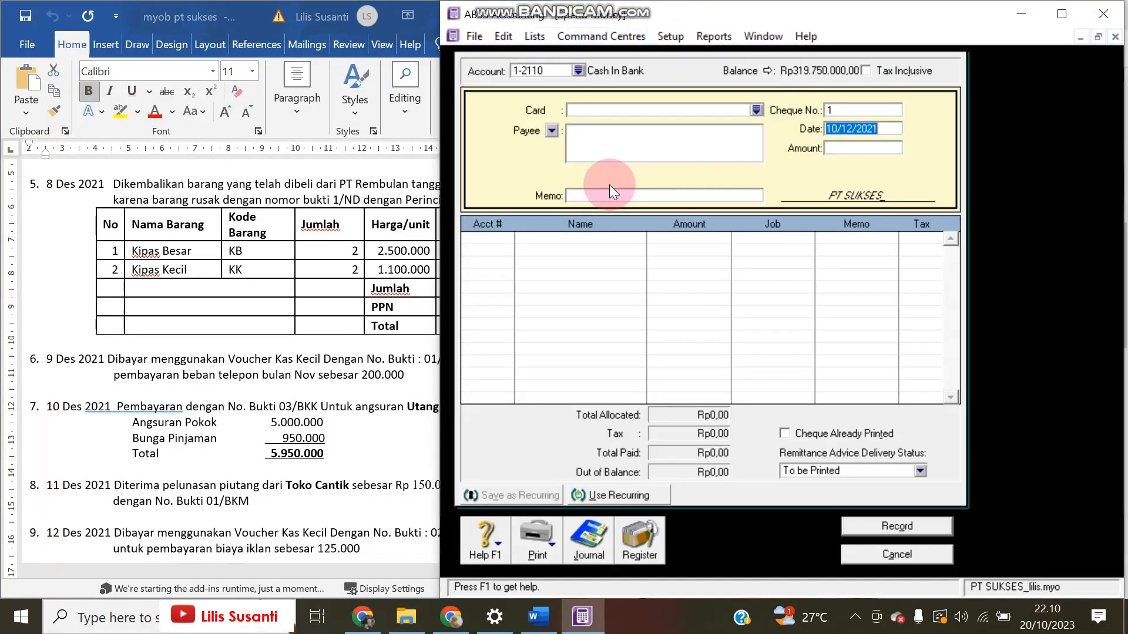
{"action": "left_click", "coordinate": [578, 70]}
{"action": "left_click", "coordinate": [599, 227]}
{"action": "double_click", "coordinate": [597, 227]}
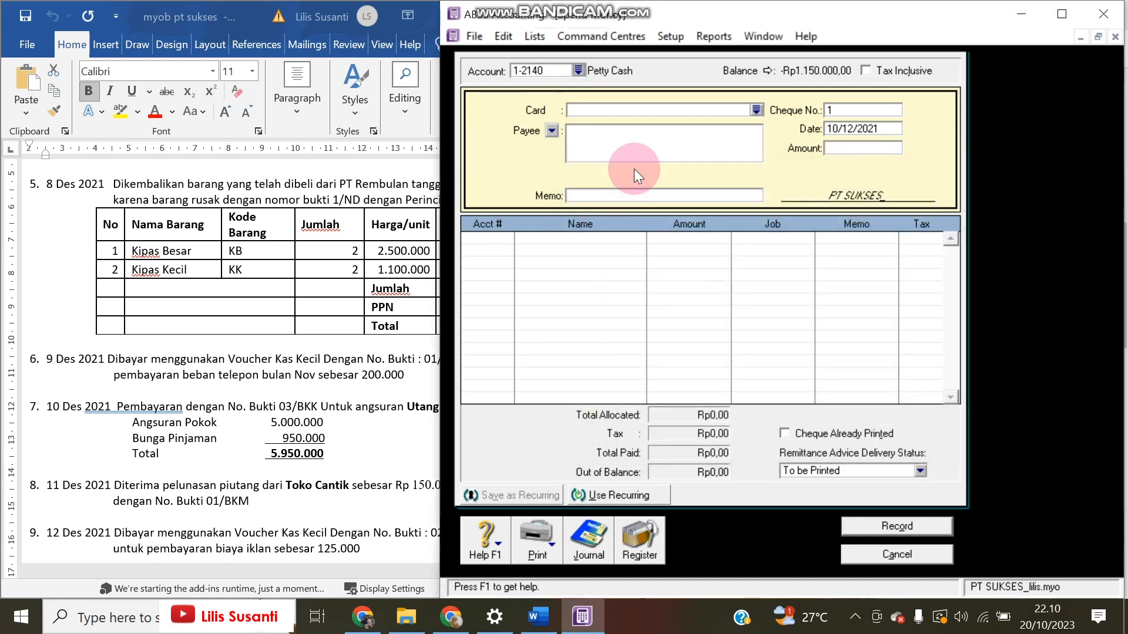
Enter transaction 9's payment details: cheque number 02/Vkk, date 12/12/2021 and amount Rp125.000.
{"action": "double_click", "coordinate": [841, 110]}
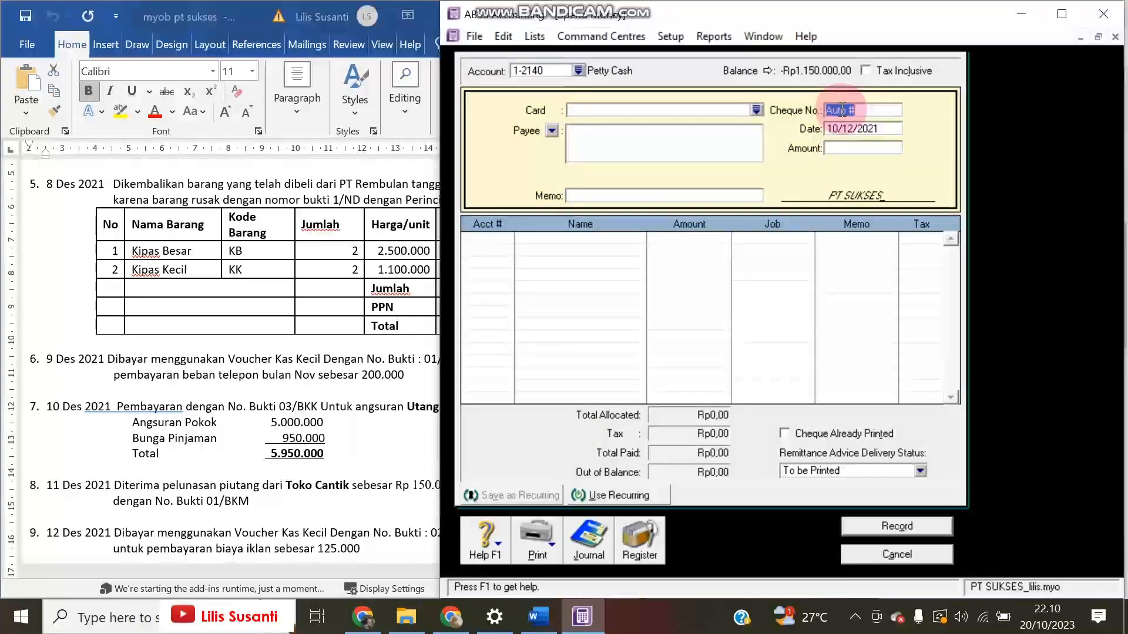
{"action": "type", "text": "02/KK"}
{"action": "key", "text": "Tab"}
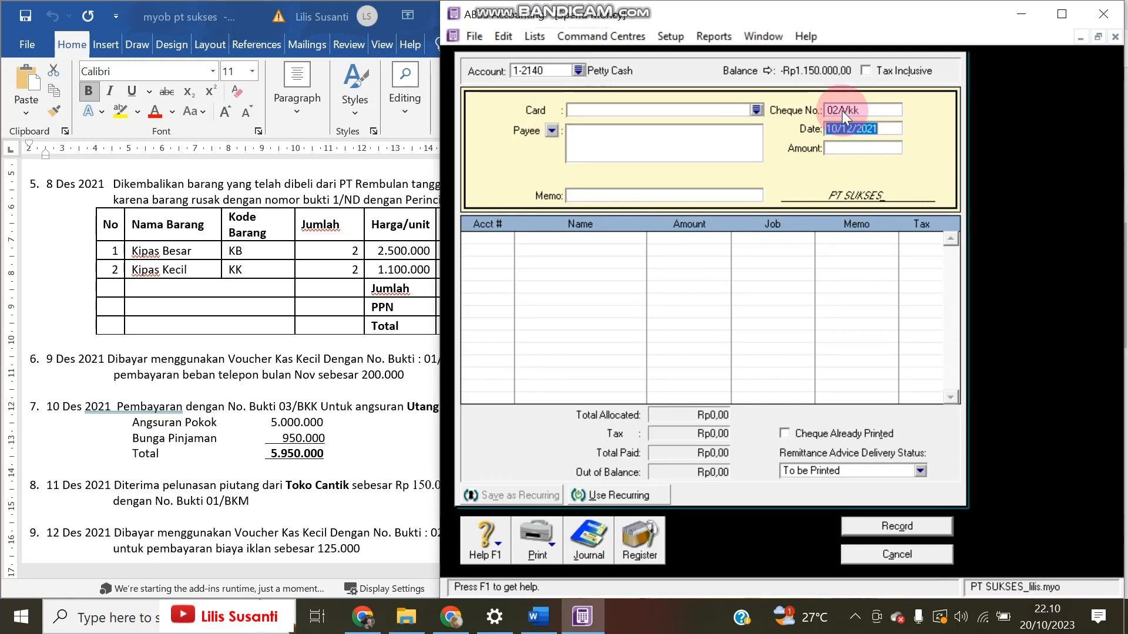
{"action": "key", "text": "End"}
{"action": "key", "text": "Delete"}
{"action": "type", "text": "2"}
{"action": "key", "text": "Tab"}
{"action": "type", "text": "12"}
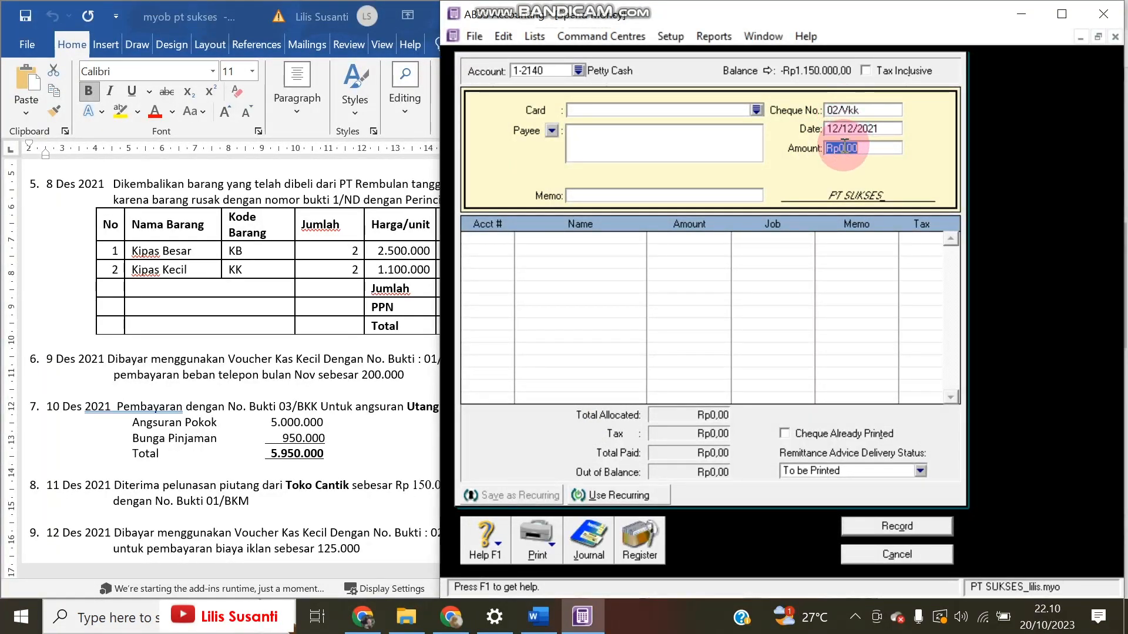
{"action": "type", "text": "5.000"}
{"action": "key", "text": "Tab"}
Copy "pembayaran biaya iklan" from transaction 9 in the Word document into the payment's memo.
{"action": "left_click", "coordinate": [296, 493]}
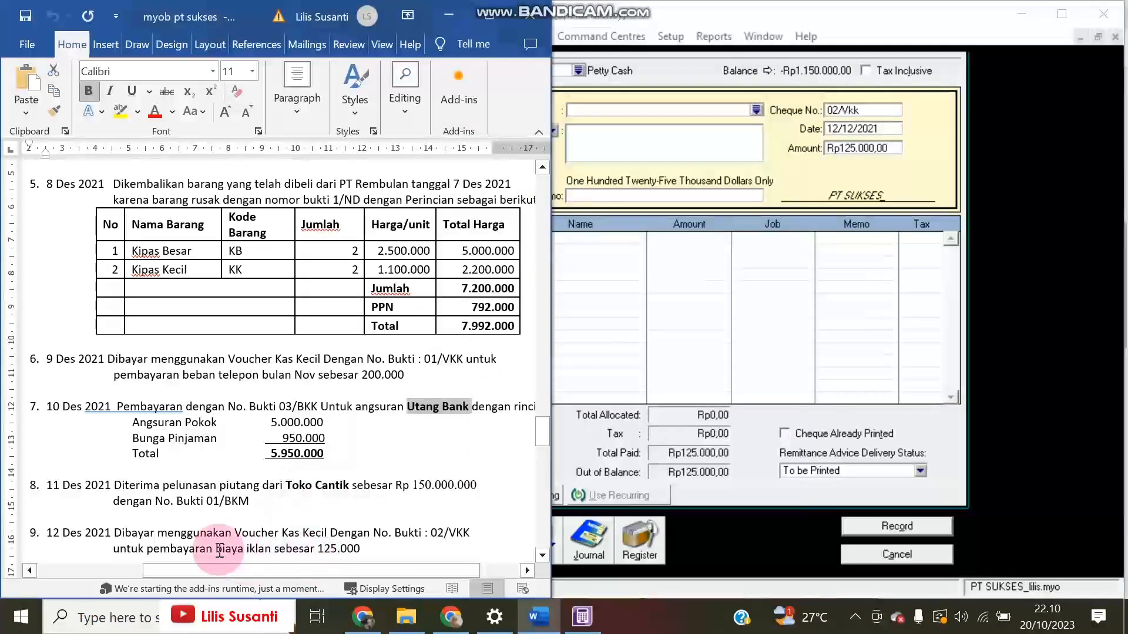
{"action": "left_click_drag", "start_coordinate": [166, 548], "coordinate": [272, 549]}
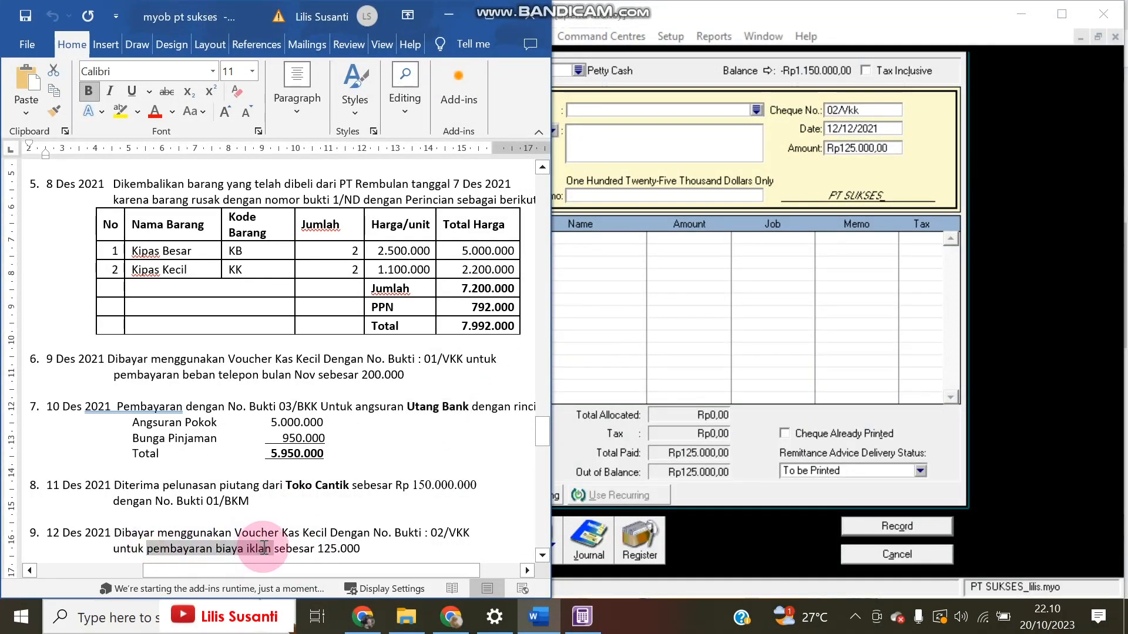
{"action": "key", "text": "ctrl+c"}
{"action": "left_click", "coordinate": [750, 221]}
{"action": "left_click", "coordinate": [664, 196]}
{"action": "key", "text": "ctrl+v"}
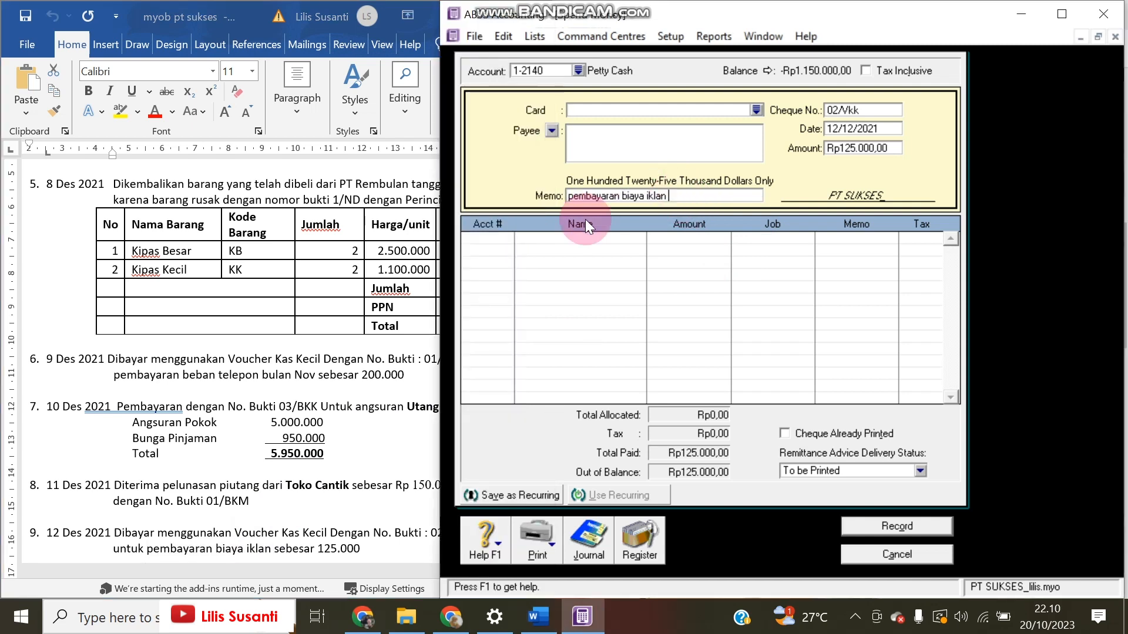
Allocate the full Rp125.000 to the Advertising expense account and record the petty cash payment.
{"action": "left_click", "coordinate": [477, 236]}
{"action": "type", "text": "6-"}
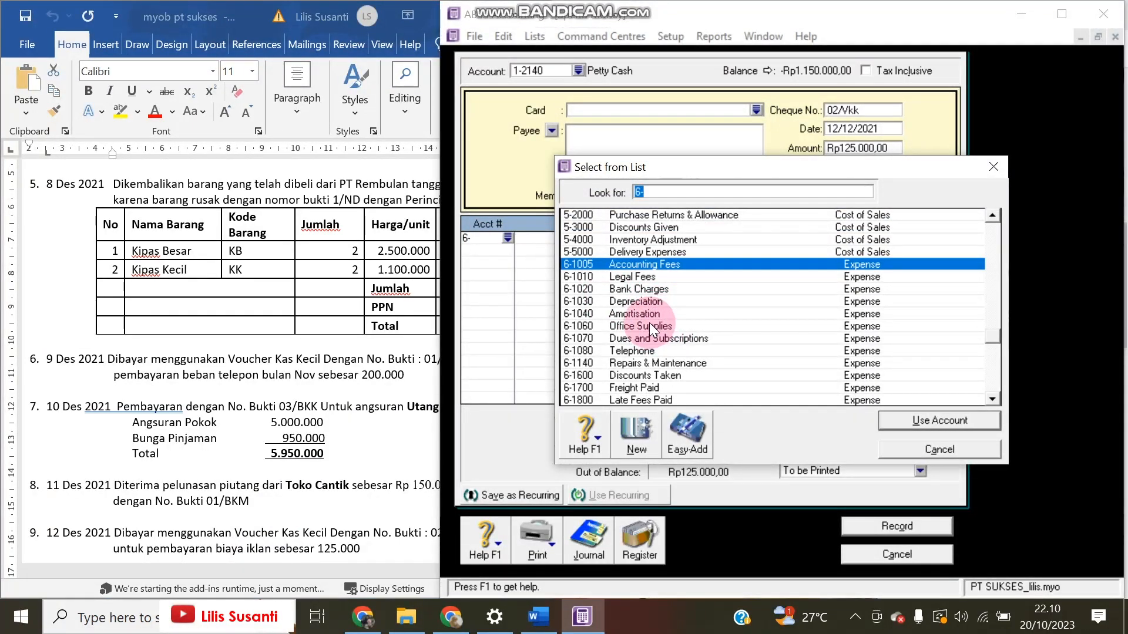
{"action": "scroll", "coordinate": [659, 358], "scroll_direction": "down", "scroll_amount": 2}
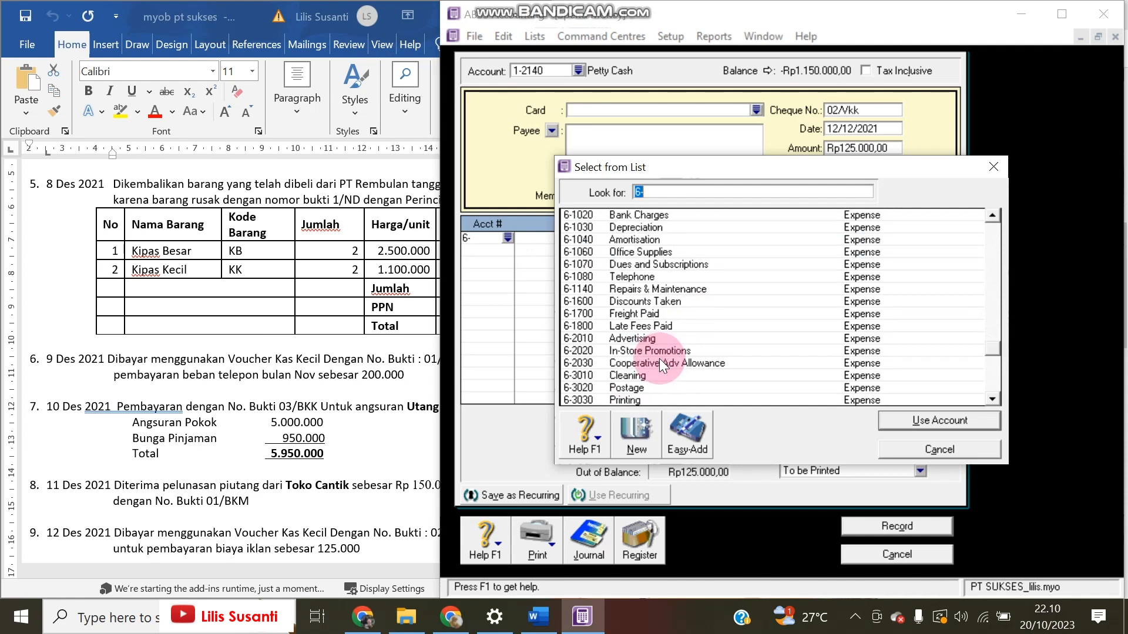
{"action": "double_click", "coordinate": [657, 339]}
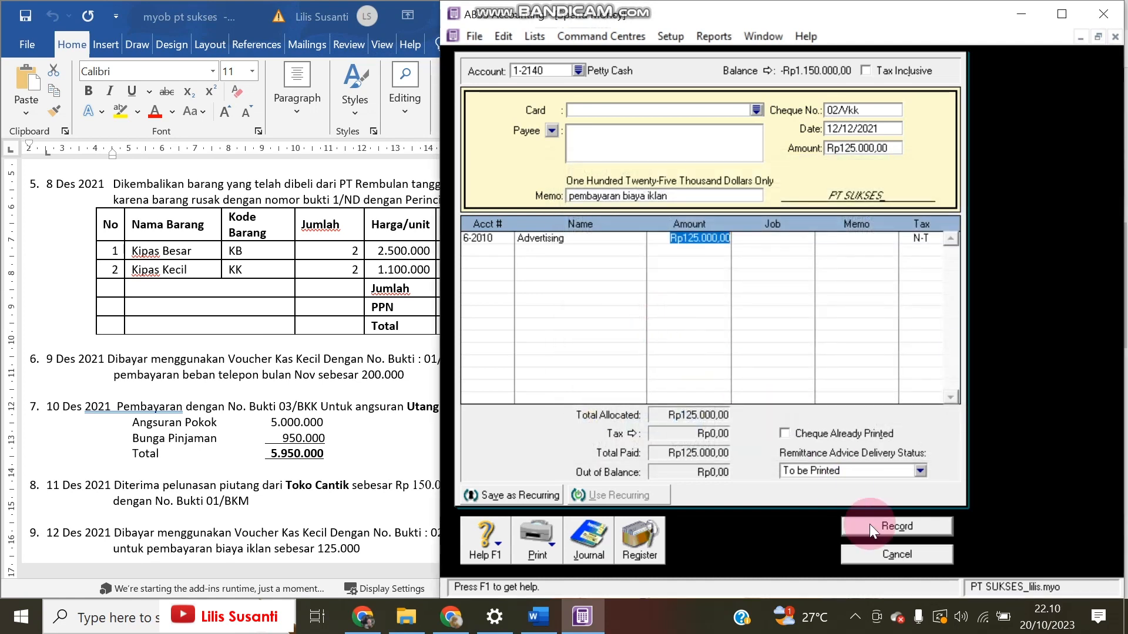
{"action": "left_click", "coordinate": [867, 526]}
Check transaction 10 in the Word document and close the petty cash payment form.
{"action": "left_click", "coordinate": [259, 445]}
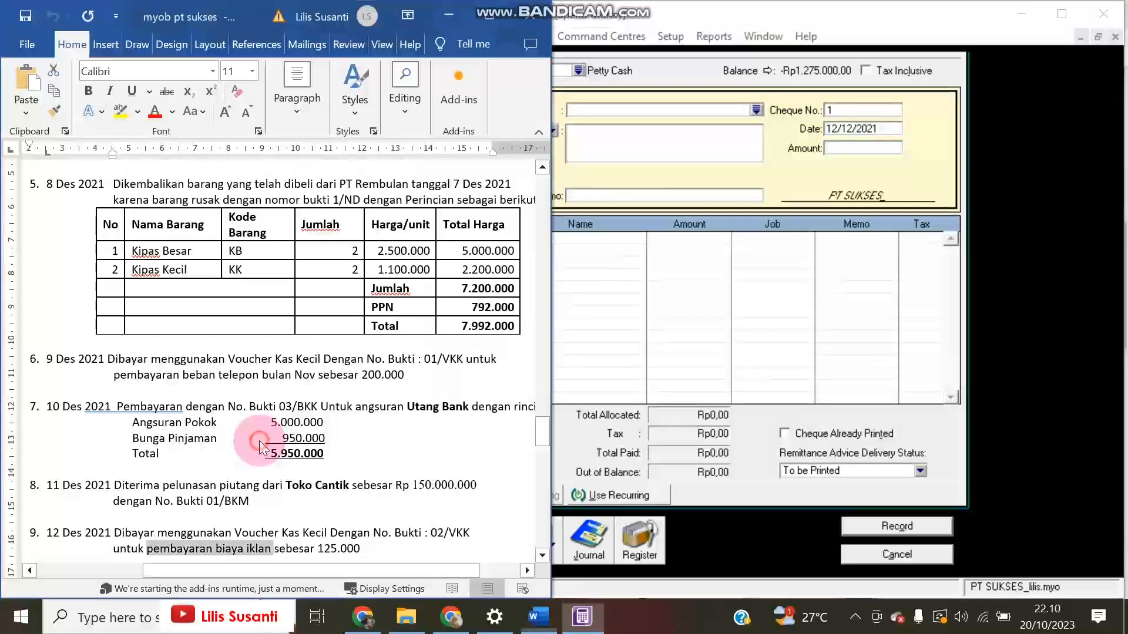
{"action": "scroll", "coordinate": [347, 461], "scroll_direction": "down", "scroll_amount": 1}
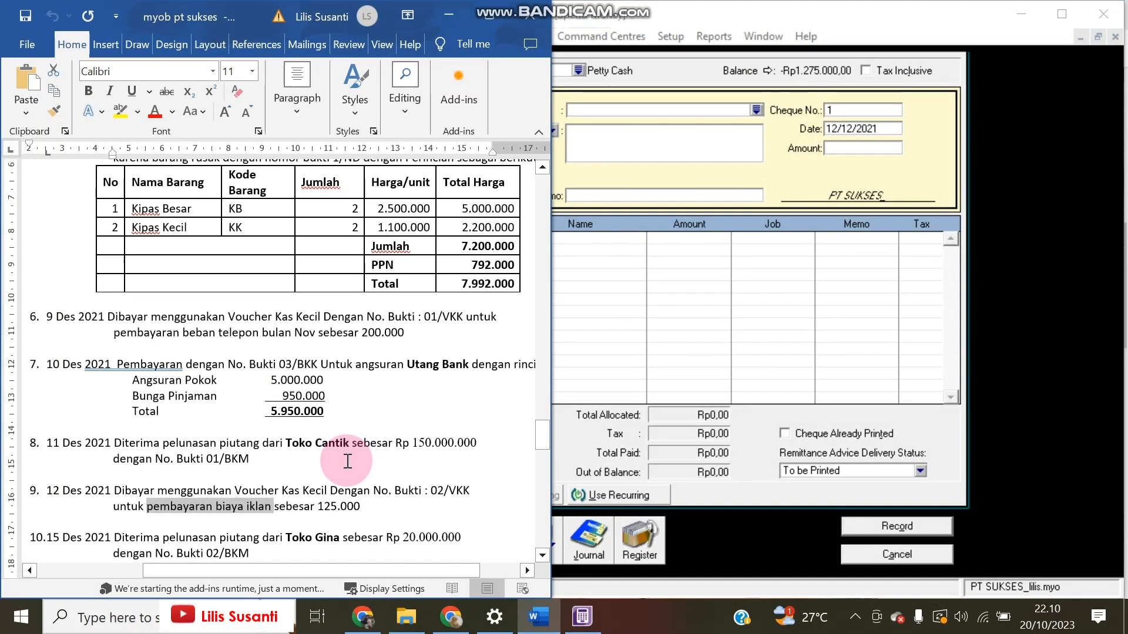
{"action": "left_click", "coordinate": [962, 584]}
{"action": "left_click", "coordinate": [938, 559]}
Start a customer receipt from Toko Gina for transaction 10, dated 15/12/2021 with ID number 02/BKM.
{"action": "left_click", "coordinate": [736, 115]}
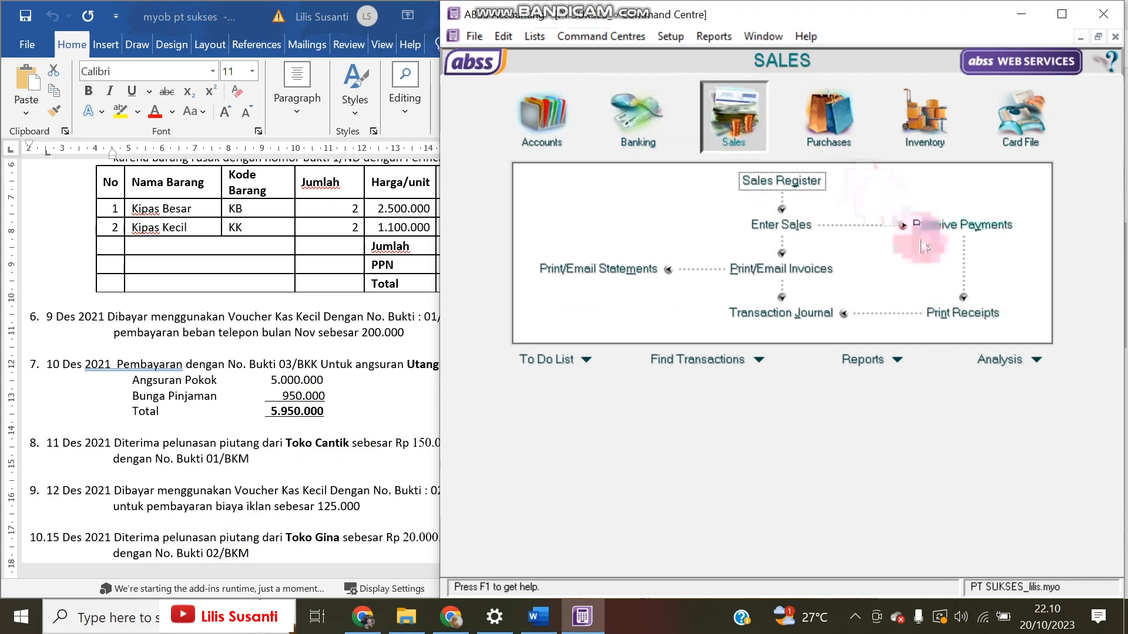
{"action": "left_click", "coordinate": [931, 233]}
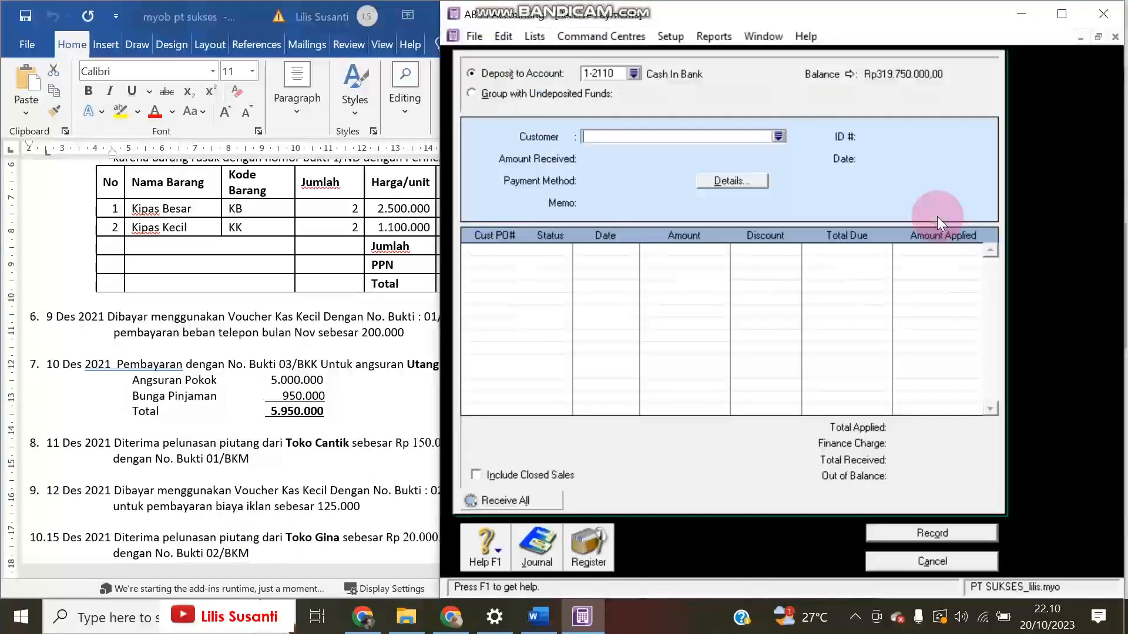
{"action": "left_click", "coordinate": [779, 136]}
{"action": "double_click", "coordinate": [605, 252]}
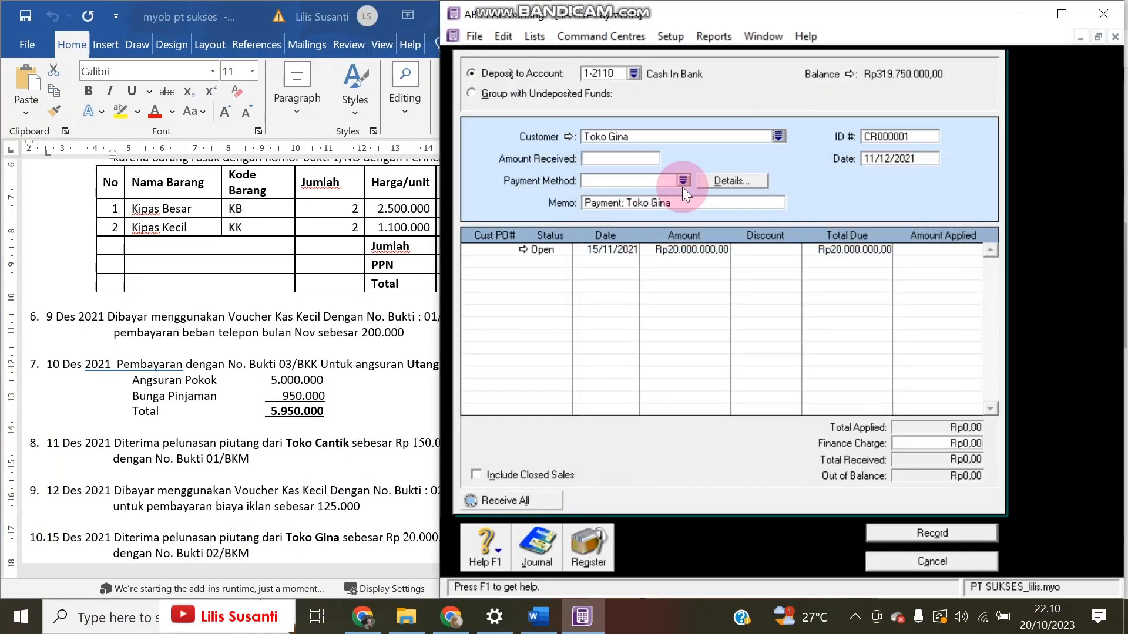
{"action": "left_click", "coordinate": [887, 155]}
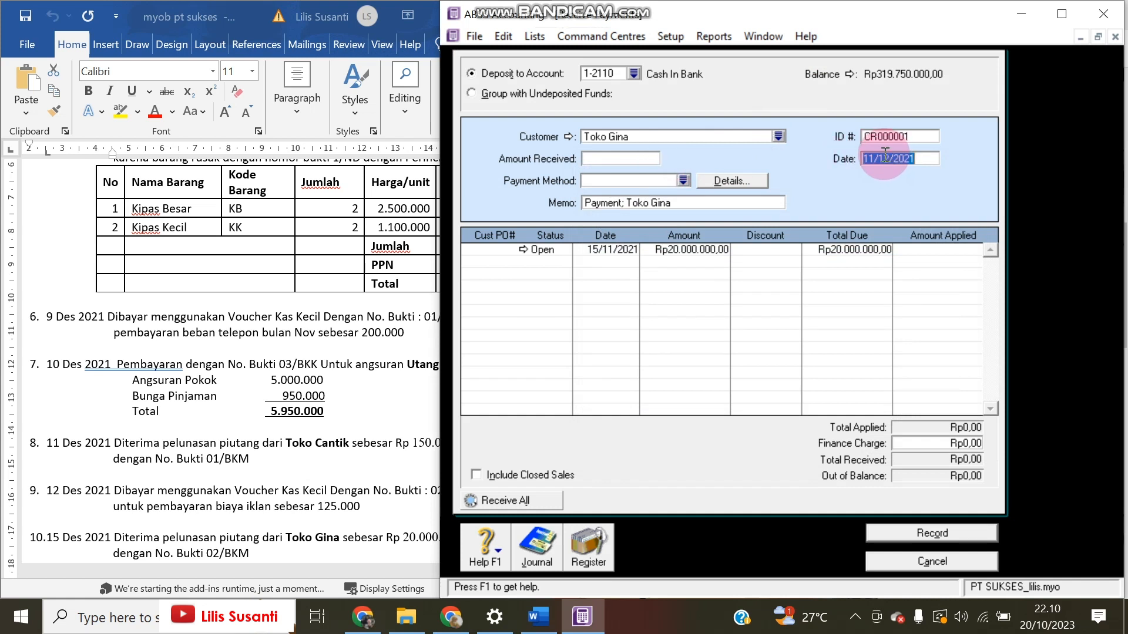
{"action": "left_click", "coordinate": [870, 159]}
{"action": "left_click_drag", "start_coordinate": [869, 158], "coordinate": [867, 162]}
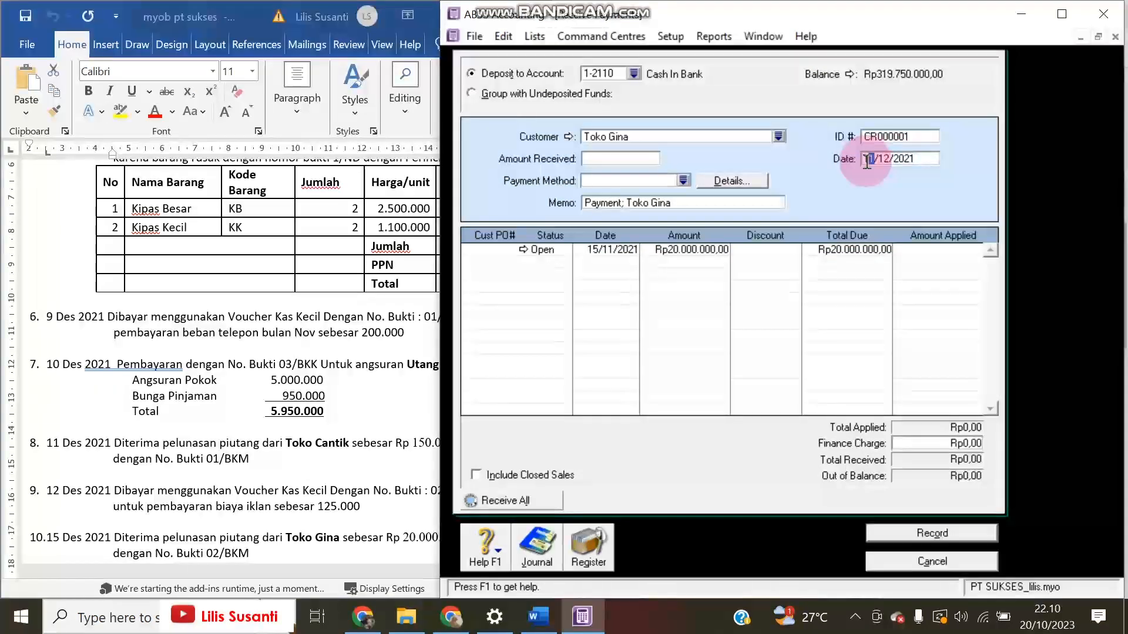
{"action": "type", "text": "5"}
{"action": "key", "text": "Tab"}
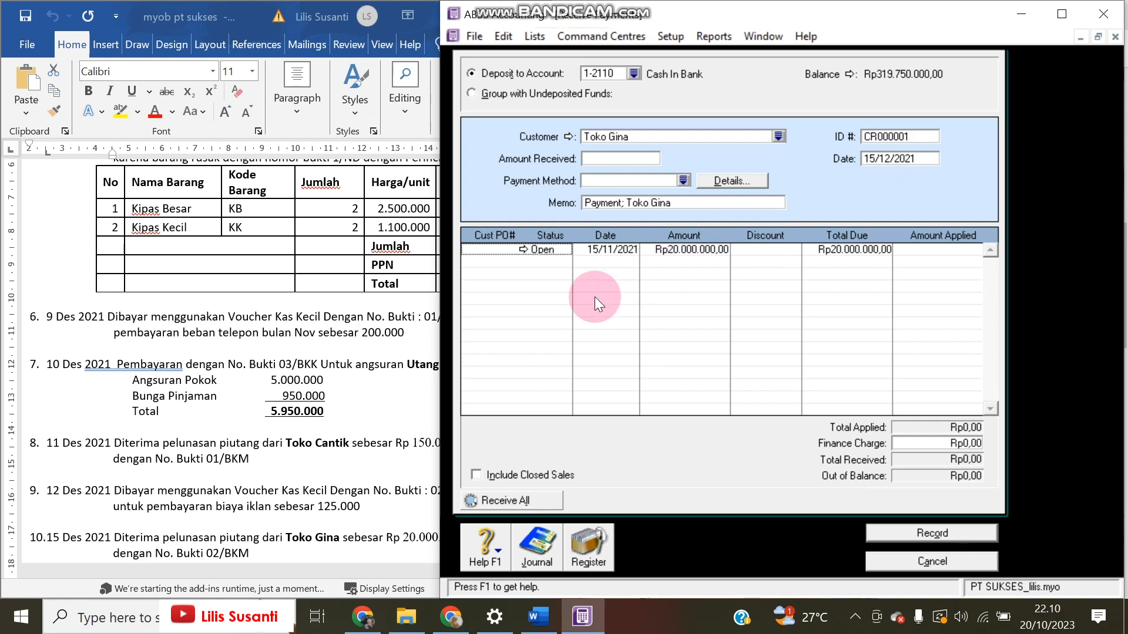
{"action": "left_click", "coordinate": [898, 136]}
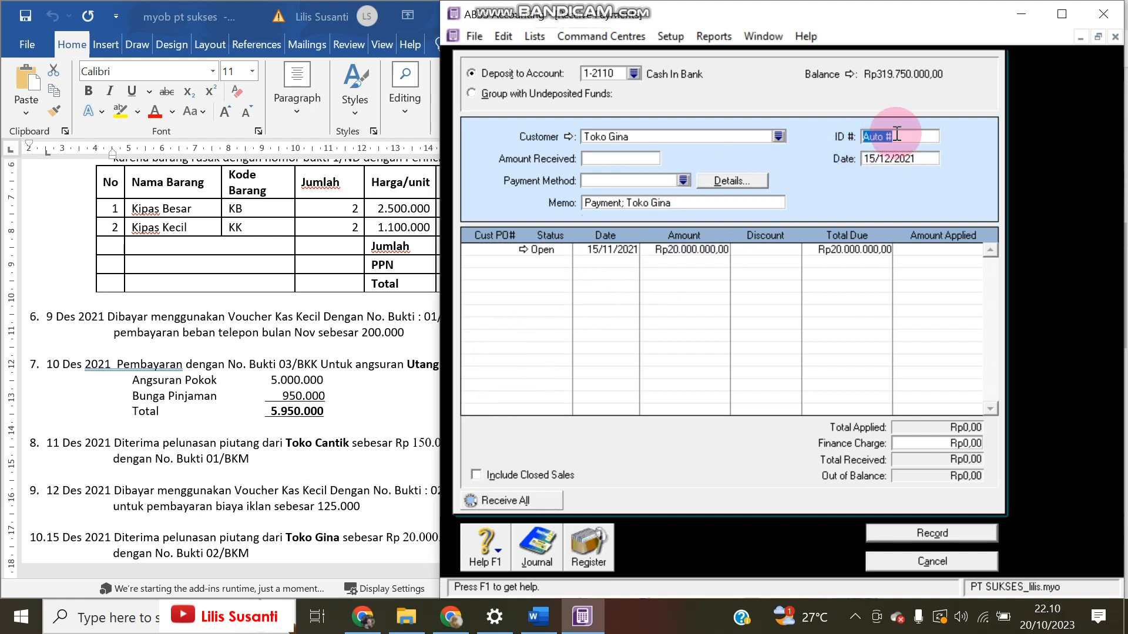
{"action": "type", "text": "02/BKM"}
Enter Rp20.000.000 as the amount received, apply it to Toko Gina's open 15/11/2021 invoice and record the receipt.
{"action": "left_click", "coordinate": [609, 164]}
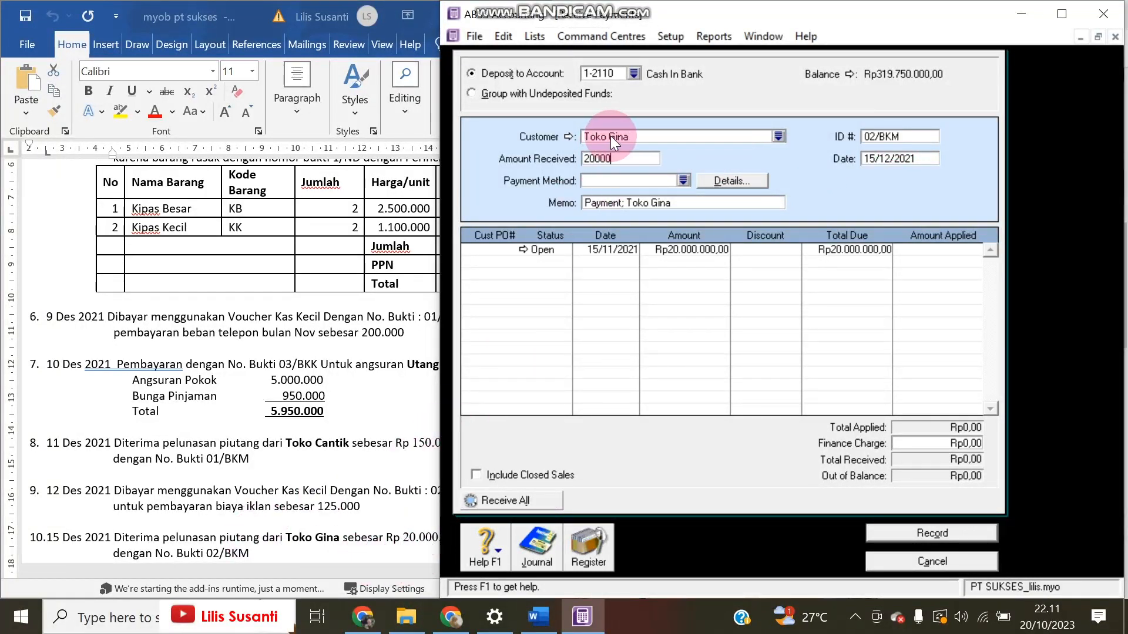
{"action": "type", "text": "20000000"}
{"action": "key", "text": "Tab"}
{"action": "left_click", "coordinate": [939, 249]}
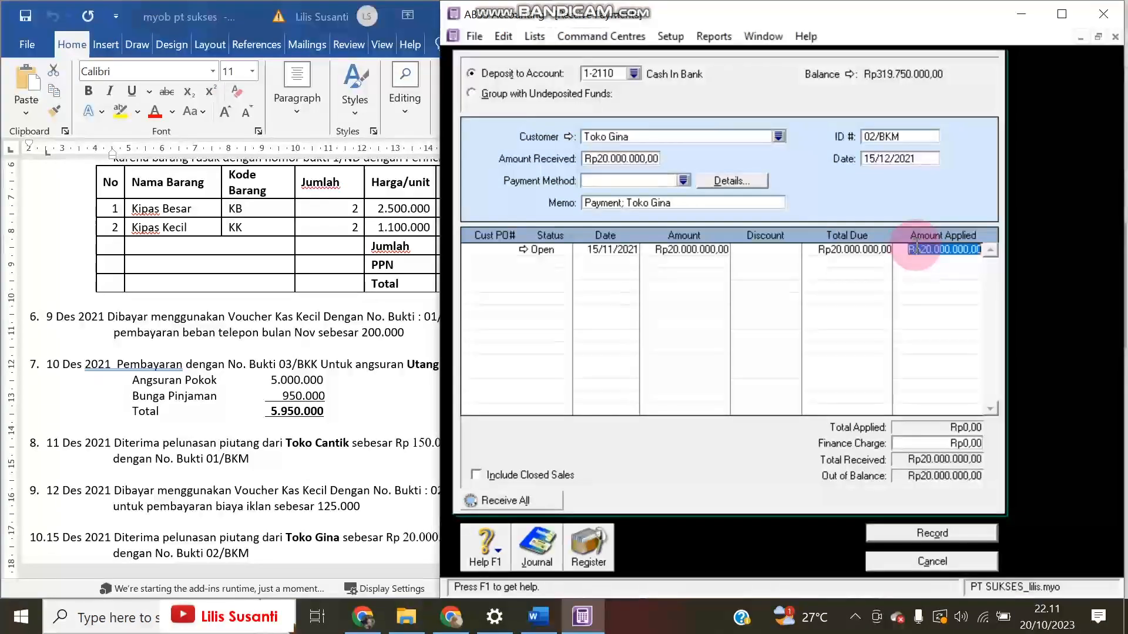
{"action": "left_click", "coordinate": [958, 532]}
Check transaction 11 in the Word document and close the customer receipt form.
{"action": "left_click", "coordinate": [204, 461]}
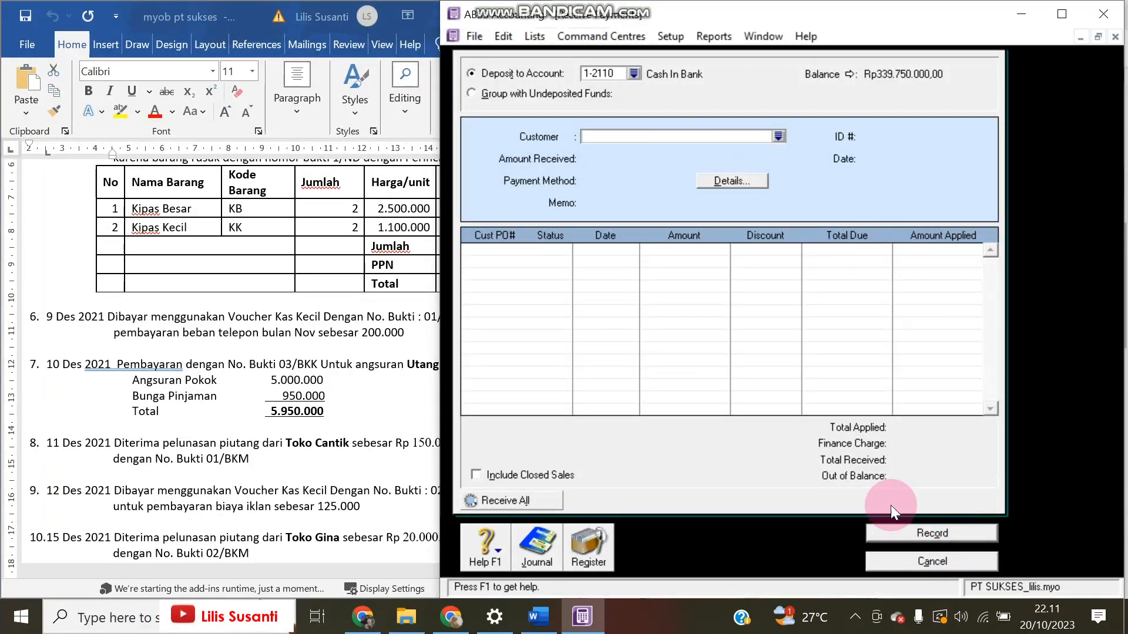
{"action": "scroll", "coordinate": [242, 395], "scroll_direction": "down", "scroll_amount": 3}
{"action": "scroll", "coordinate": [242, 395], "scroll_direction": "up", "scroll_amount": 2}
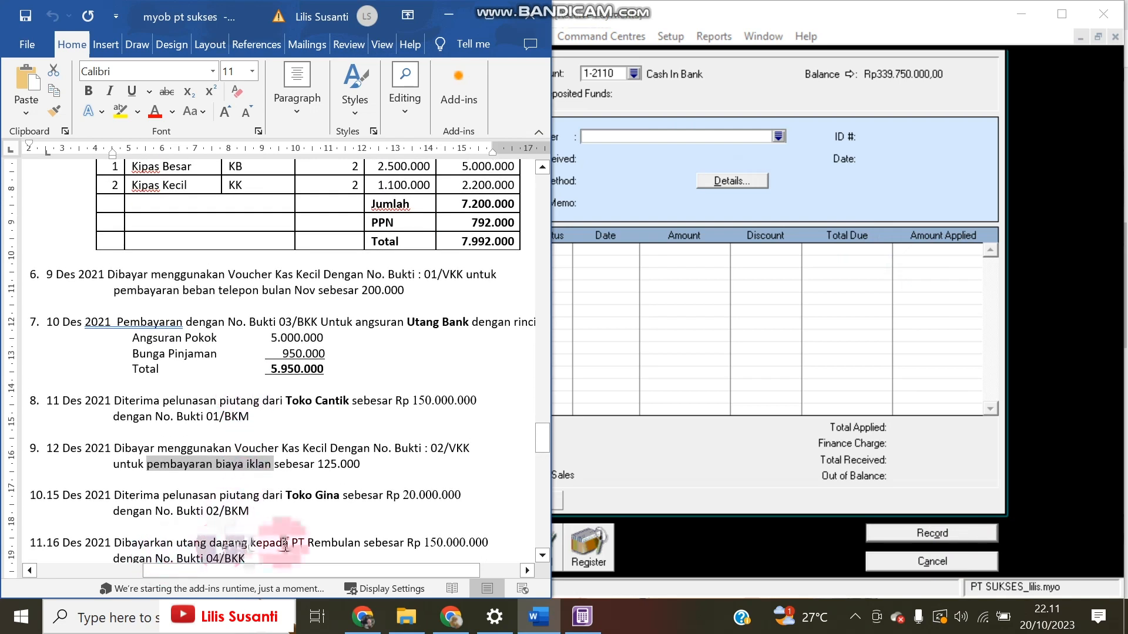
{"action": "left_click", "coordinate": [898, 565]}
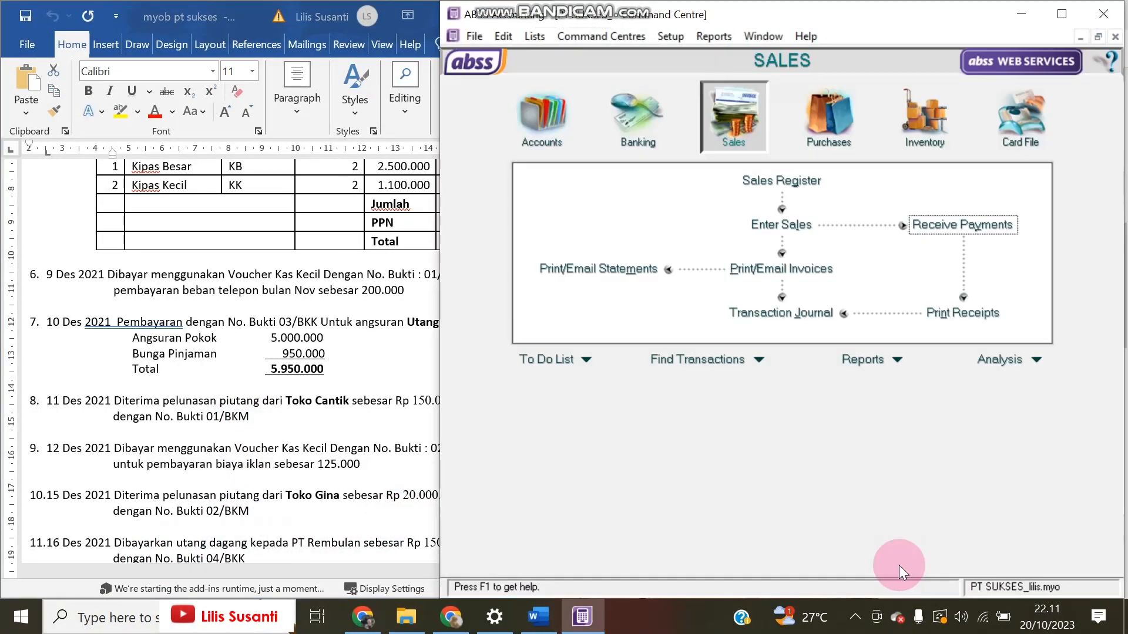
Start a bill payment to PT Rembulan dated 16/12/2021.
{"action": "left_click", "coordinate": [830, 121]}
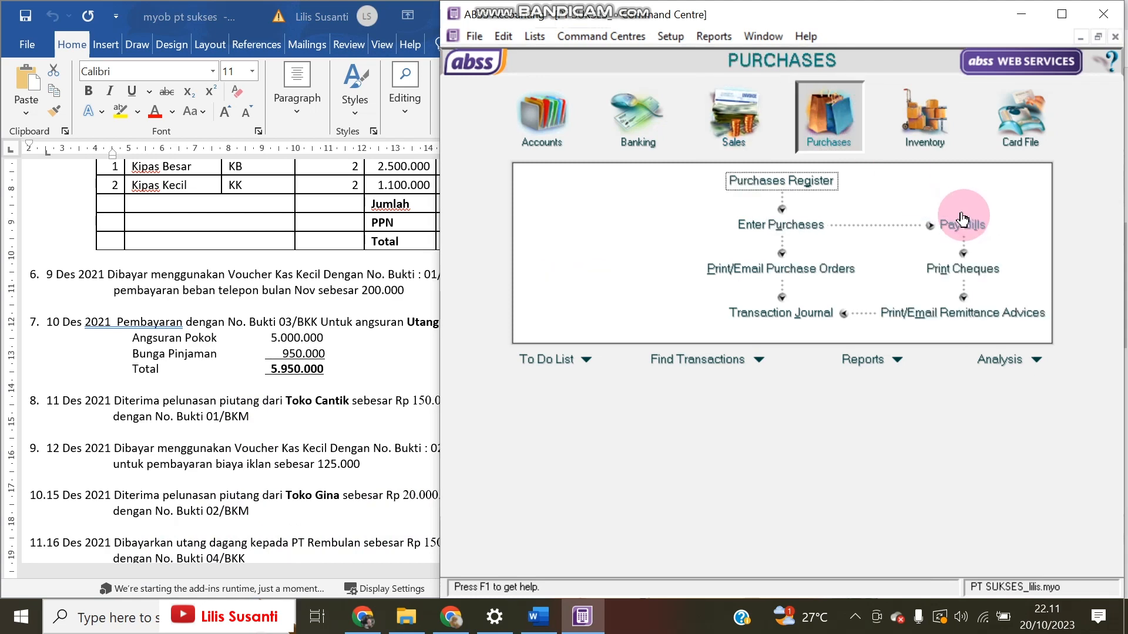
{"action": "left_click", "coordinate": [964, 216]}
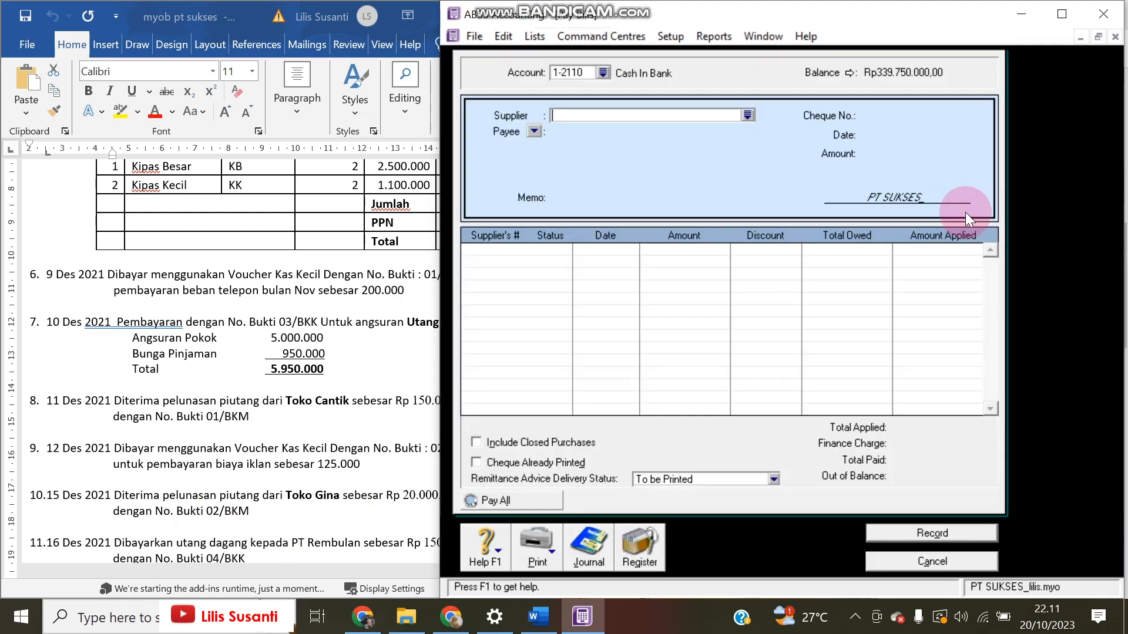
{"action": "left_click", "coordinate": [747, 115]}
{"action": "double_click", "coordinate": [659, 234]}
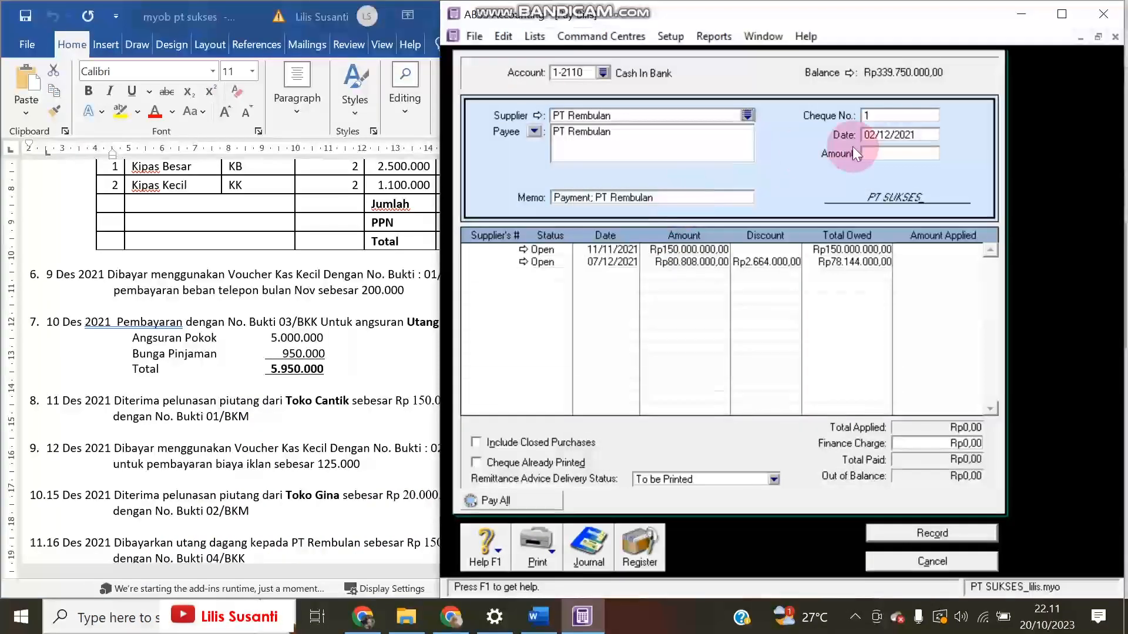
{"action": "double_click", "coordinate": [904, 134]}
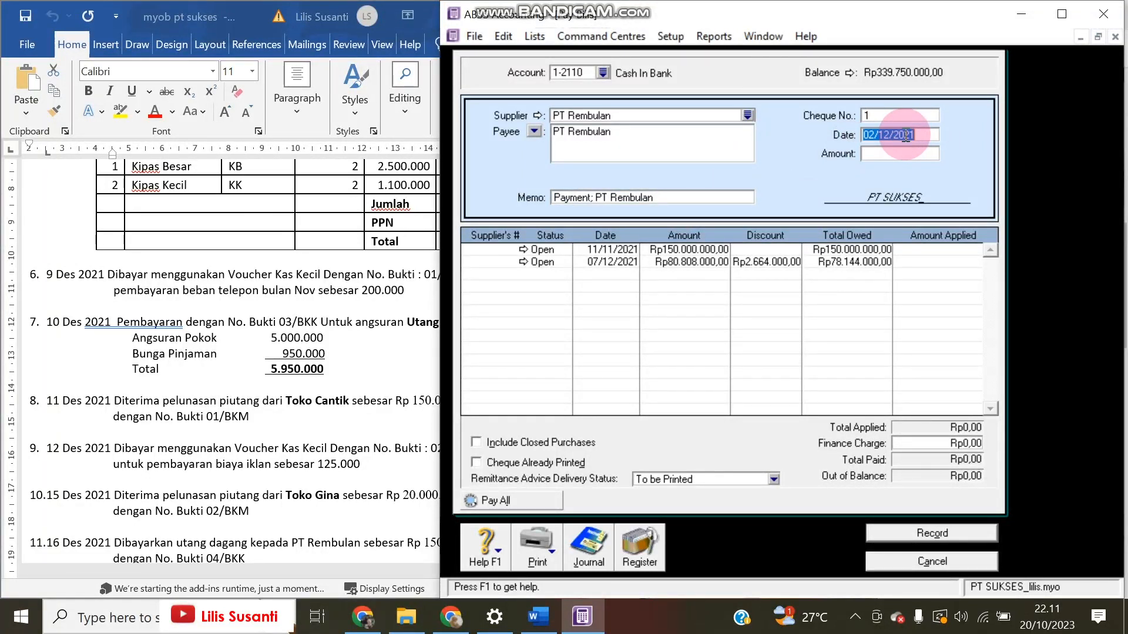
{"action": "type", "text": "10/12/2021"}
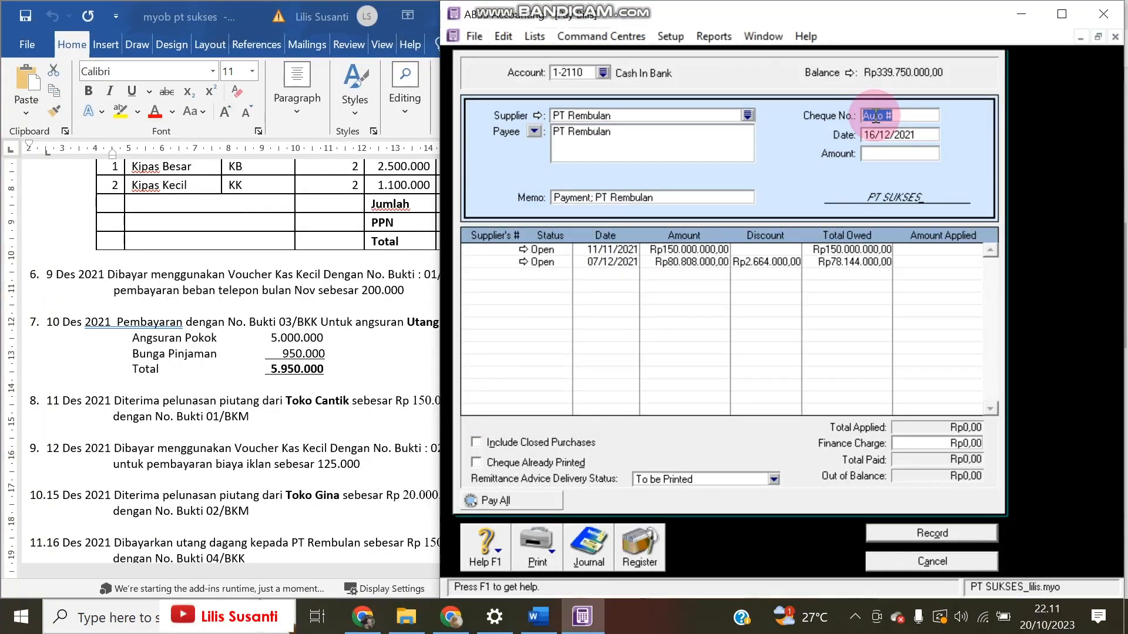
Set the payment's cheque number to 04/BKK in capital letters.
{"action": "type", "text": "04/bk"}
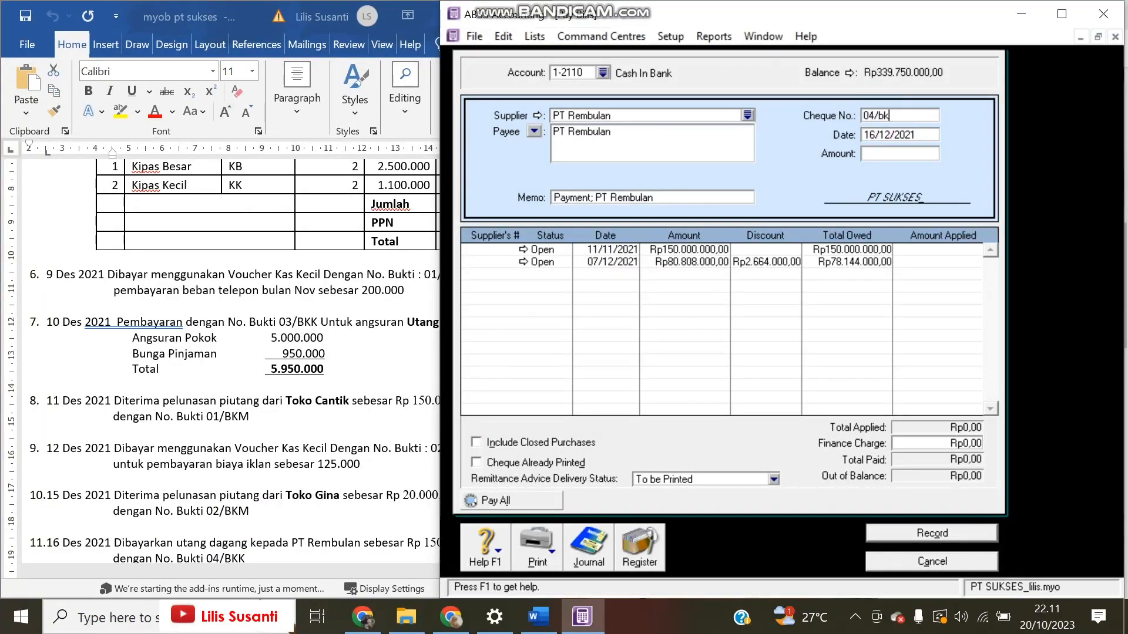
{"action": "type", "text": "k"}
{"action": "left_click_drag", "start_coordinate": [883, 113], "coordinate": [924, 111]}
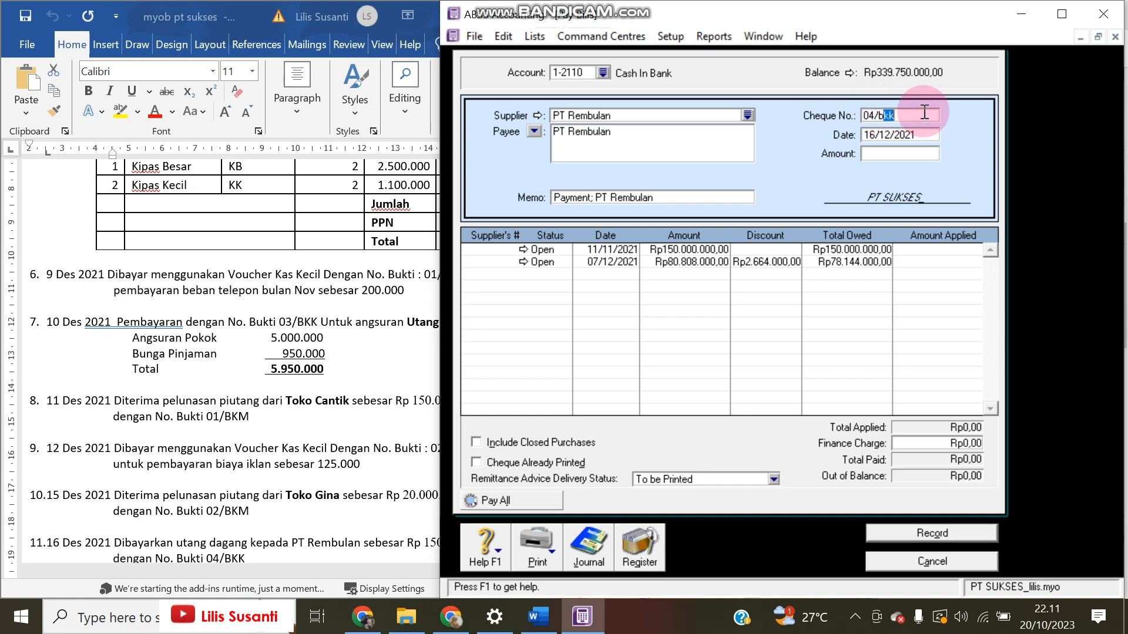
{"action": "key", "text": "BackSpace"}
{"action": "key", "text": "BackSpace"}
{"action": "type", "text": "BKK"}
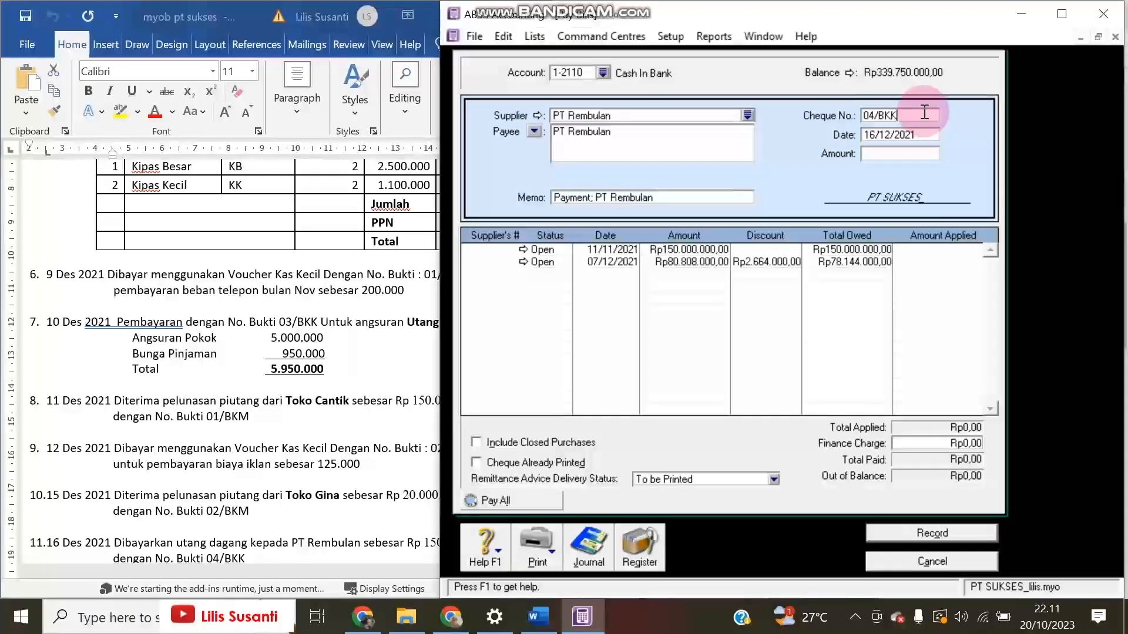
Enter Rp150.000.000 as the payment amount, apply it to PT Rembulan's 11/11/2021 bill and record the payment.
{"action": "key", "text": "Tab"}
{"action": "key", "text": "Tab"}
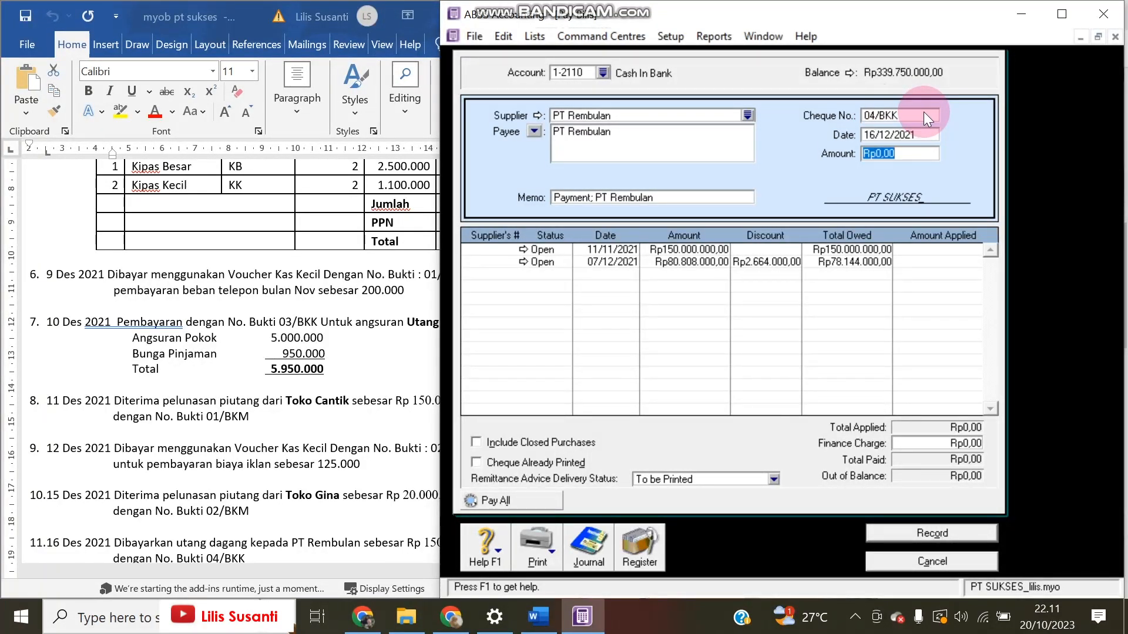
{"action": "left_click", "coordinate": [410, 478]}
{"action": "left_click", "coordinate": [900, 173]}
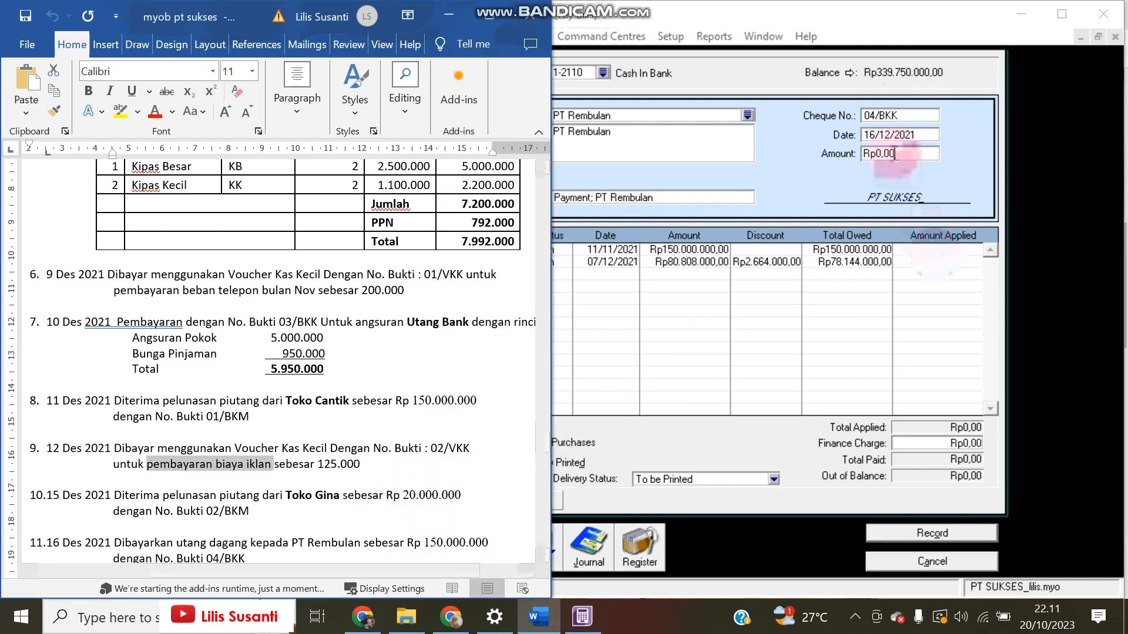
{"action": "left_click_drag", "start_coordinate": [905, 154], "coordinate": [832, 151]}
{"action": "key", "text": "BackSpace"}
{"action": "type", "text": "150.000.00"}
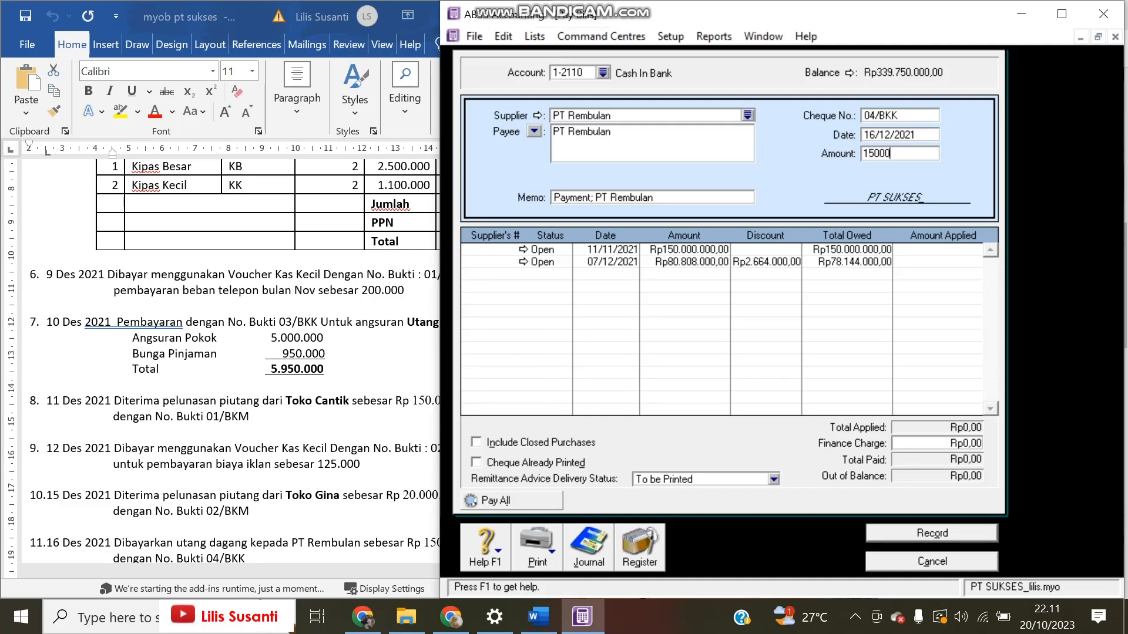
{"action": "type", "text": "0"}
{"action": "key", "text": "Tab"}
{"action": "left_click", "coordinate": [918, 246]}
{"action": "left_click", "coordinate": [952, 534]}
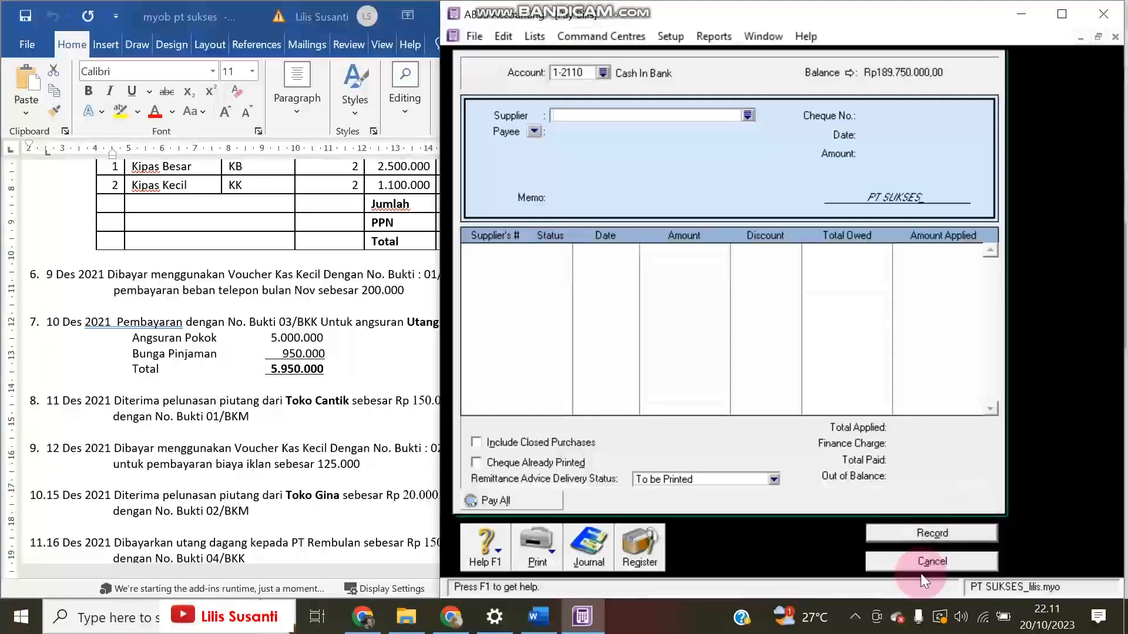
Find transaction 12 in the Word document and colour its words "secara Tunai" red.
{"action": "left_click", "coordinate": [539, 616]}
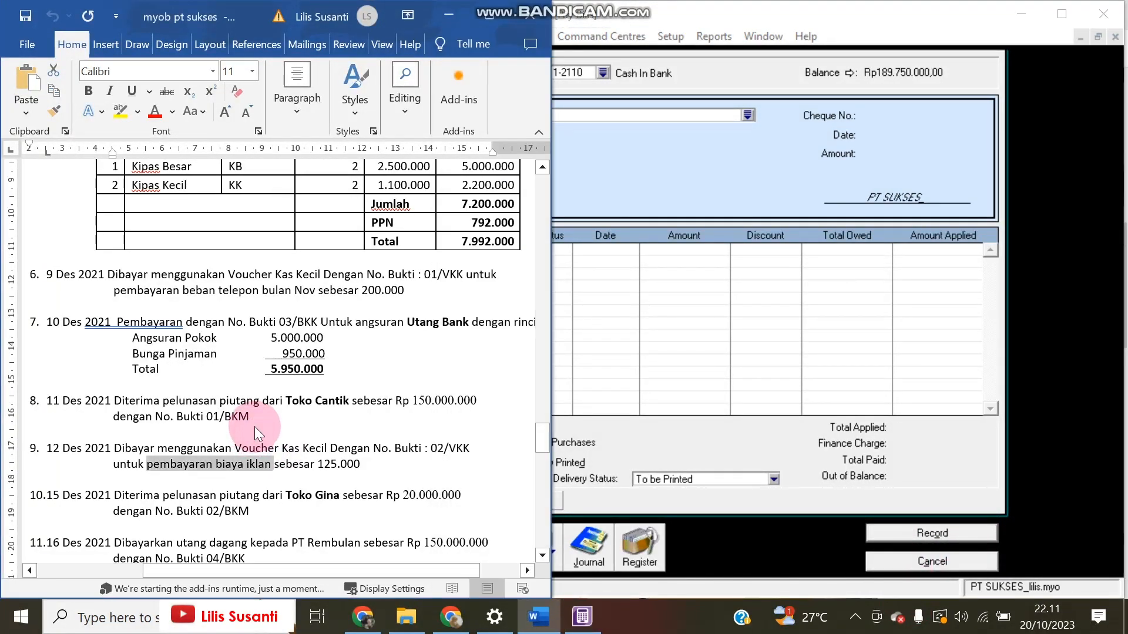
{"action": "scroll", "coordinate": [255, 426], "scroll_direction": "down", "scroll_amount": 5}
{"action": "scroll", "coordinate": [255, 424], "scroll_direction": "down", "scroll_amount": 3}
{"action": "scroll", "coordinate": [257, 426], "scroll_direction": "up", "scroll_amount": 4}
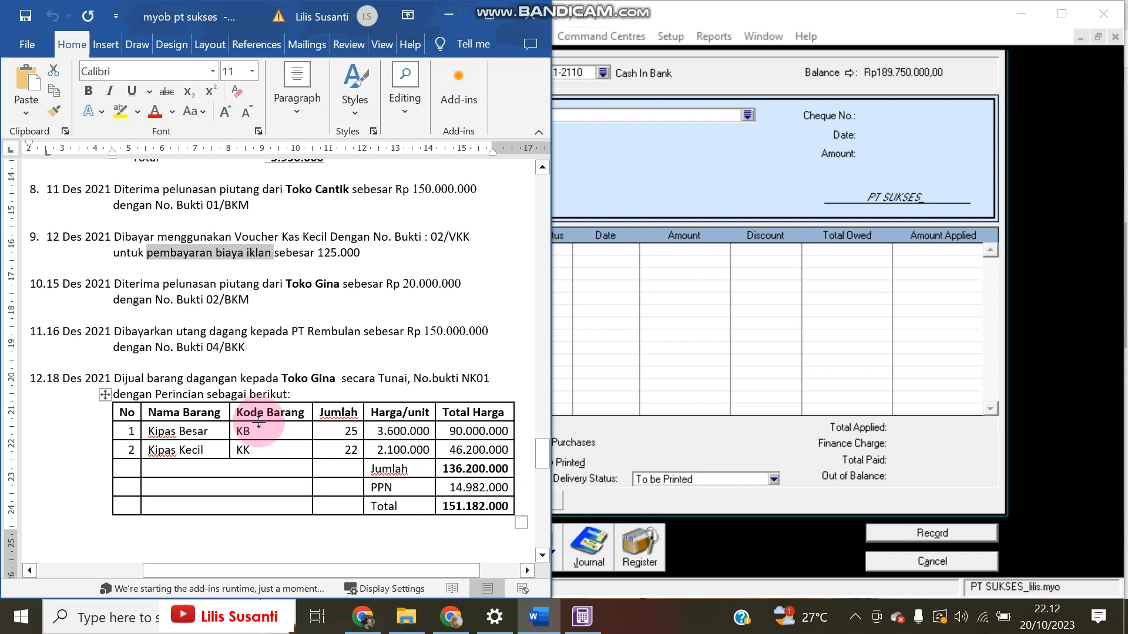
{"action": "left_click_drag", "start_coordinate": [342, 379], "coordinate": [407, 378]}
{"action": "left_click", "coordinate": [155, 111]}
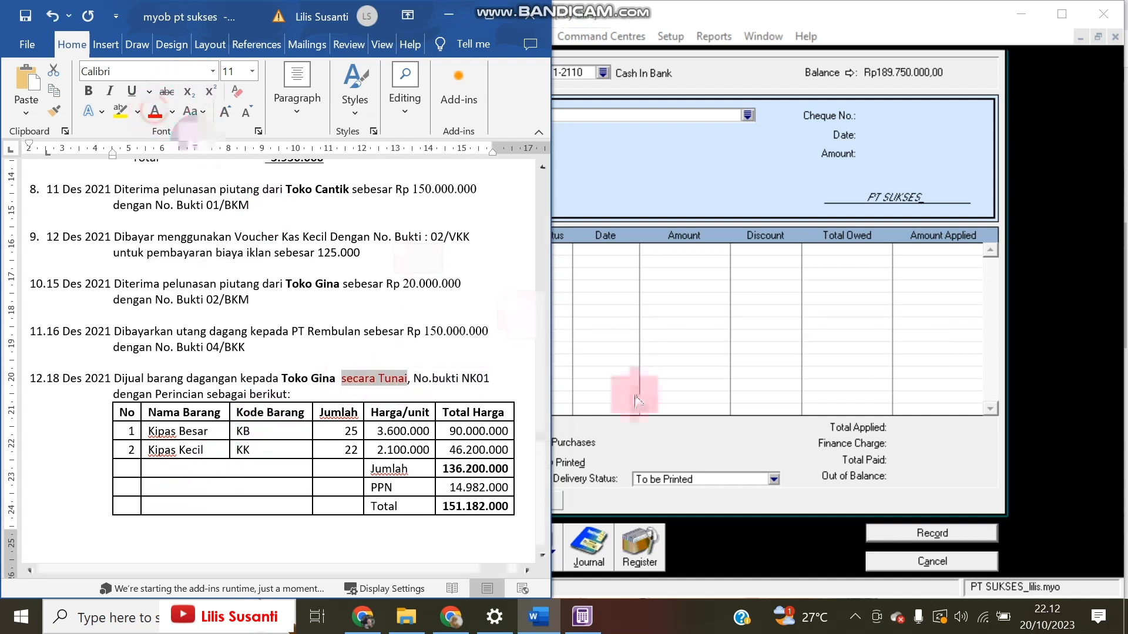
{"action": "left_click", "coordinate": [360, 402]}
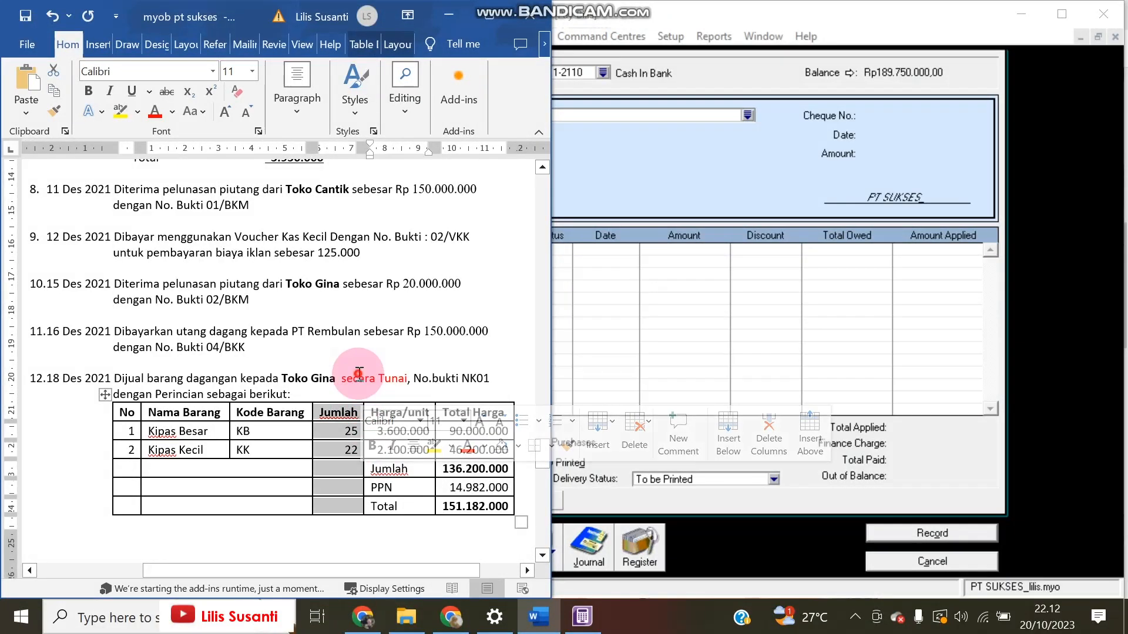
{"action": "left_click", "coordinate": [358, 374]}
Close the bill payment form and start a sales invoice for customer Toko Gina.
{"action": "left_click", "coordinate": [947, 565]}
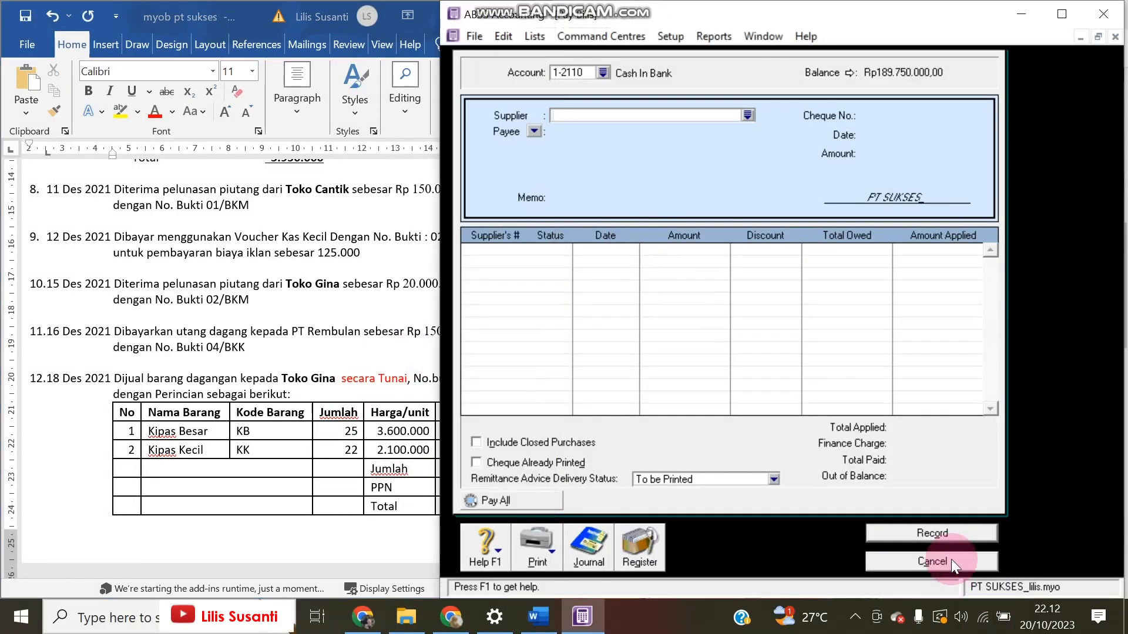
{"action": "left_click", "coordinate": [951, 560]}
{"action": "left_click", "coordinate": [759, 125]}
{"action": "left_click", "coordinate": [782, 224]}
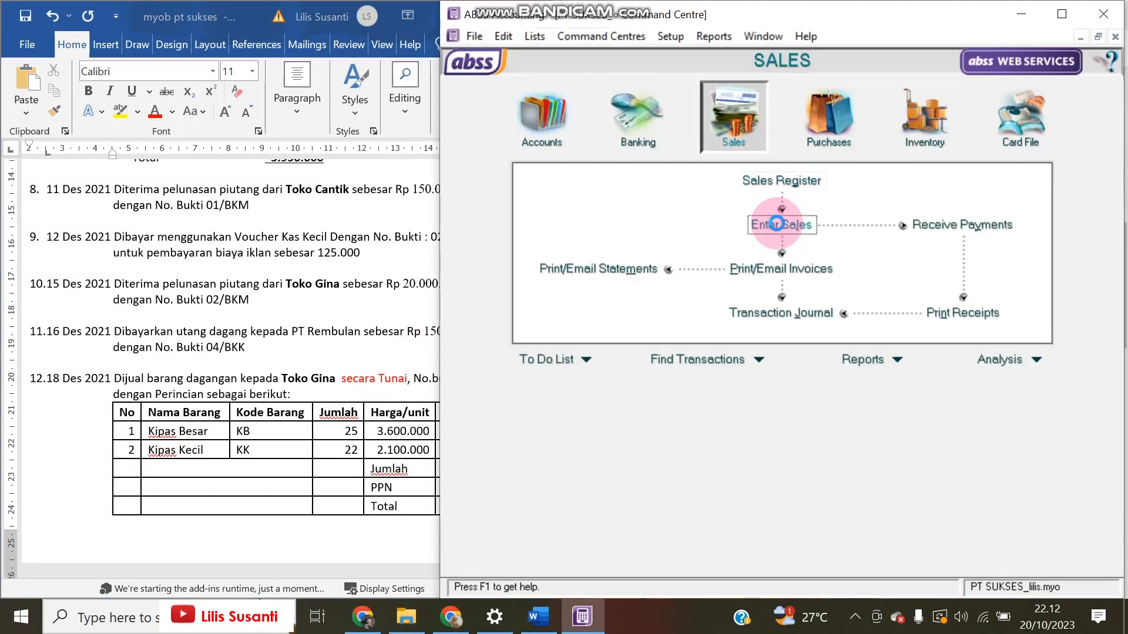
{"action": "left_click", "coordinate": [707, 102]}
{"action": "left_click", "coordinate": [730, 81]}
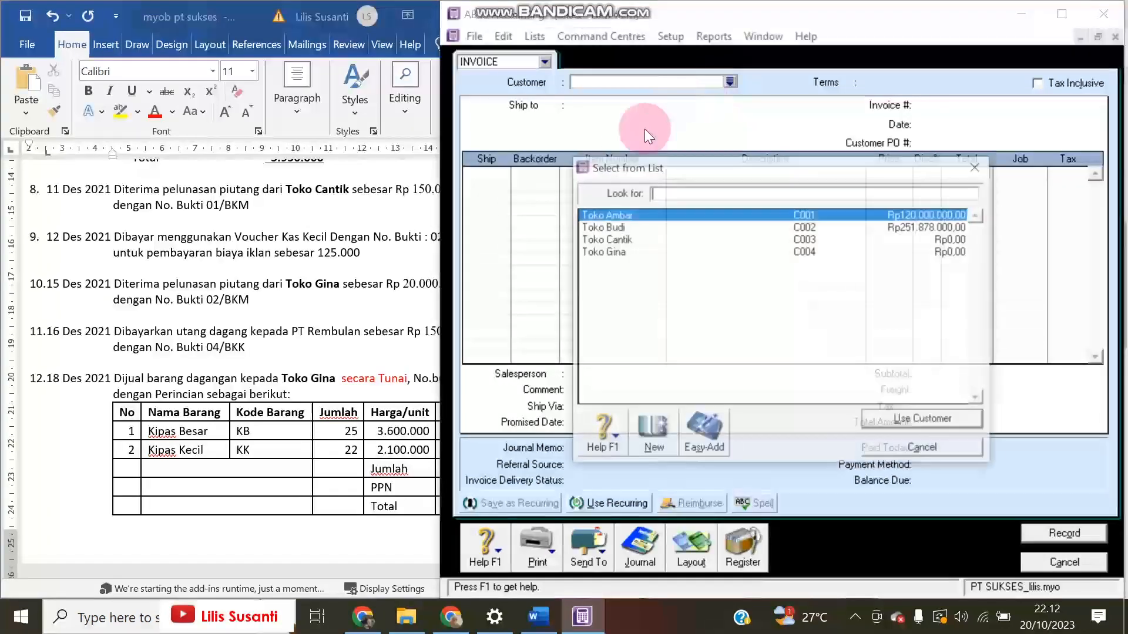
{"action": "double_click", "coordinate": [607, 250]}
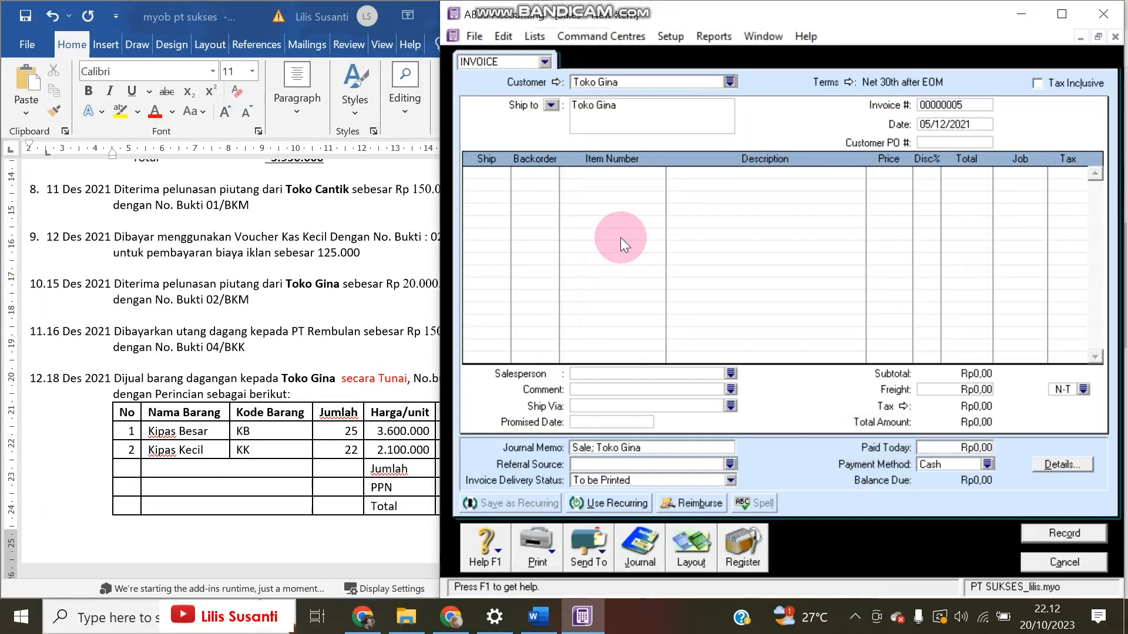
Change the invoice's credit terms so that payment is due C.O.D.
{"action": "left_click", "coordinate": [846, 83]}
{"action": "left_click", "coordinate": [834, 198]}
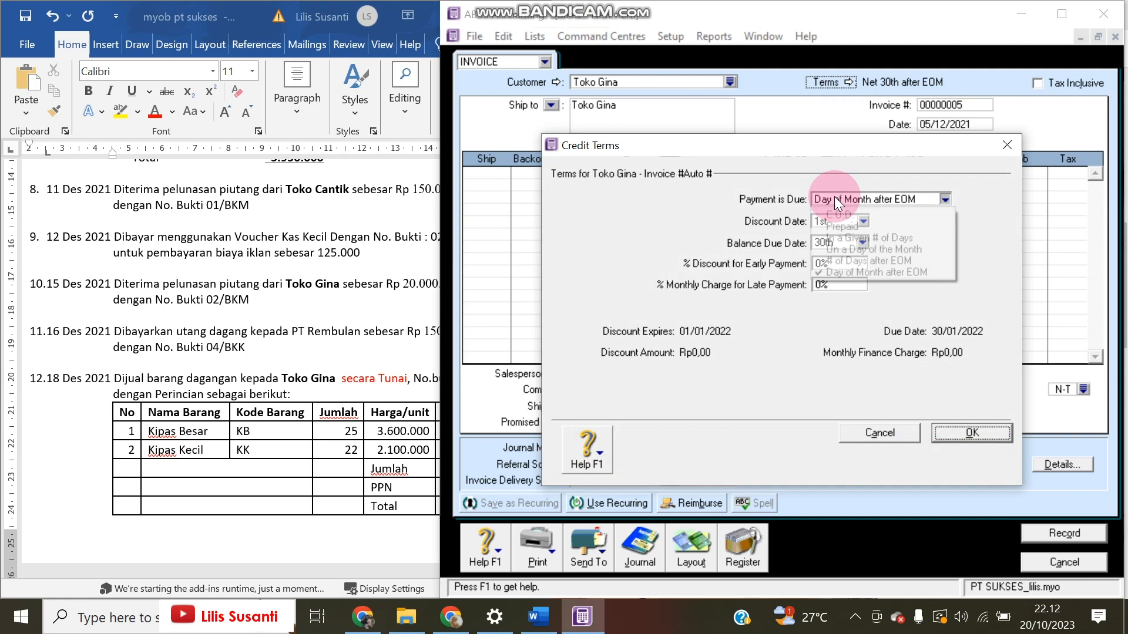
{"action": "left_click", "coordinate": [837, 217]}
{"action": "left_click", "coordinate": [864, 194]}
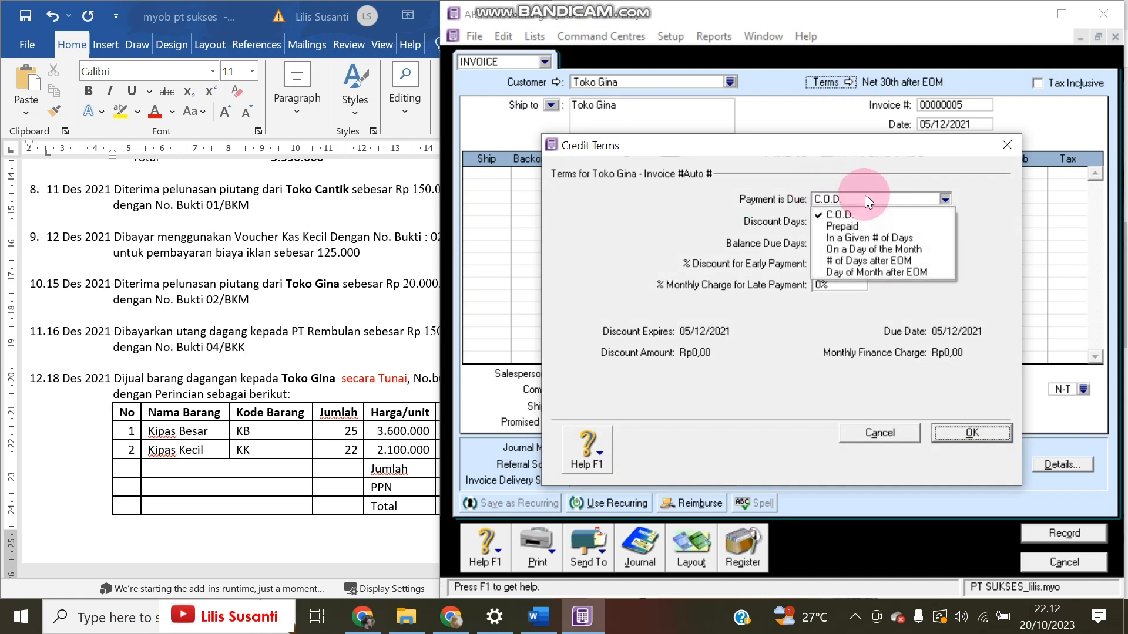
{"action": "left_click", "coordinate": [970, 439]}
Date the invoice 18/12/2021 and set its invoice number to NK01 as given in transaction 12.
{"action": "left_click", "coordinate": [944, 122]}
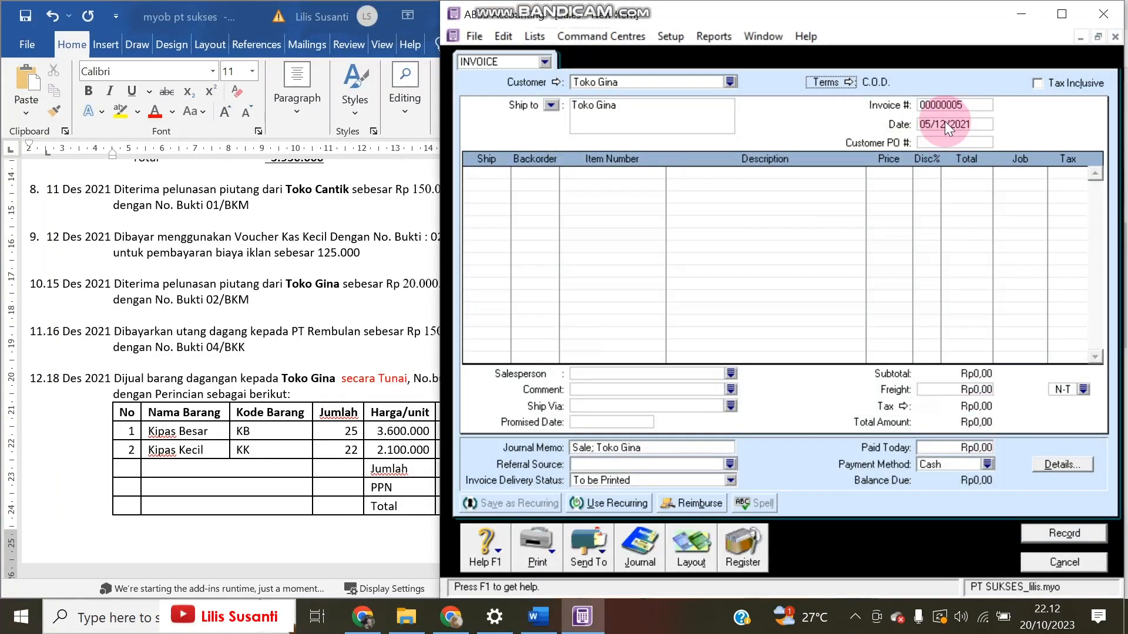
{"action": "left_click_drag", "start_coordinate": [928, 123], "coordinate": [910, 119]}
{"action": "type", "text": "18"}
{"action": "key", "text": "Tab"}
{"action": "left_click", "coordinate": [957, 100]}
{"action": "left_click", "coordinate": [283, 355]}
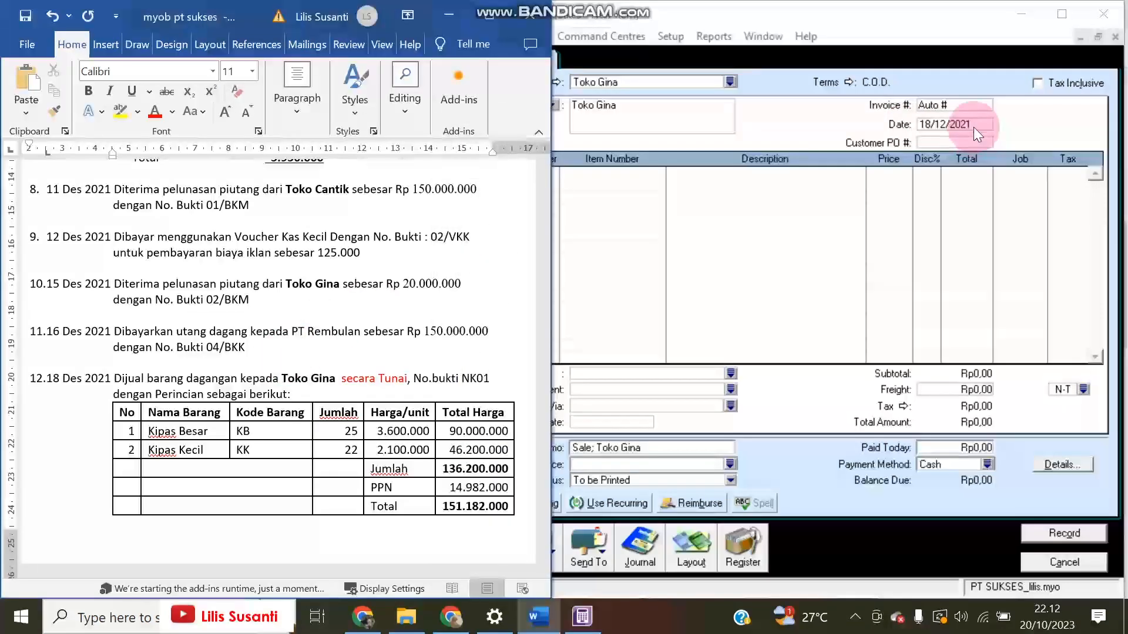
{"action": "left_click", "coordinate": [958, 105]}
{"action": "type", "text": "NK01"}
Add an invoice line for 25 units of item KB (Kipas Besar) at a price of Rp3.600.000.
{"action": "left_click", "coordinate": [481, 172]}
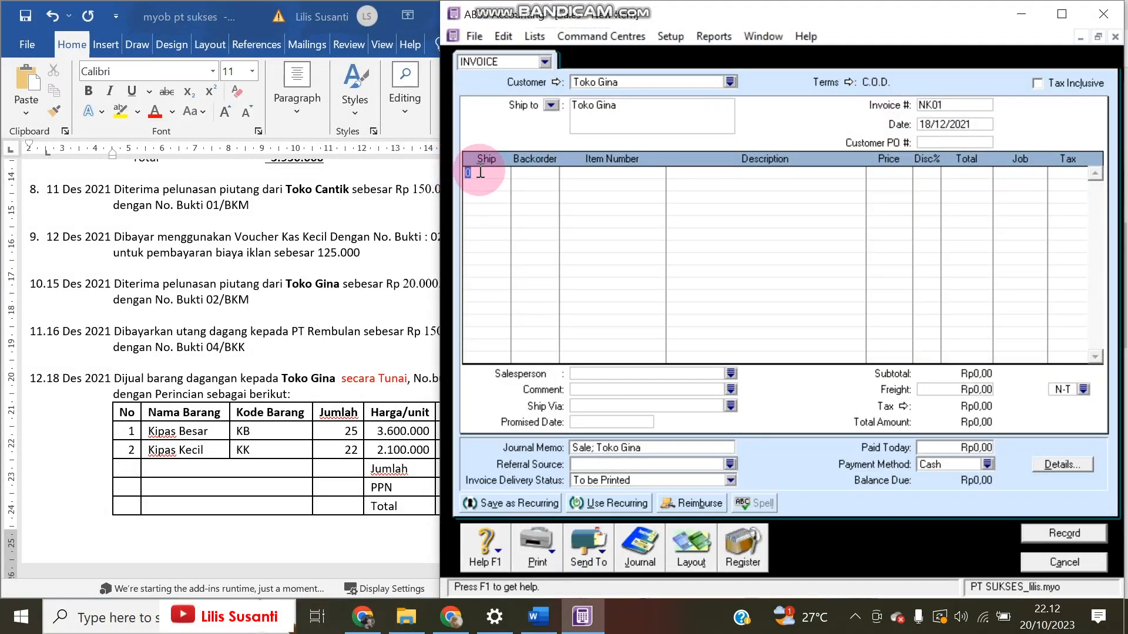
{"action": "type", "text": "25"}
{"action": "key", "text": "Tab"}
{"action": "type", "text": "KB"}
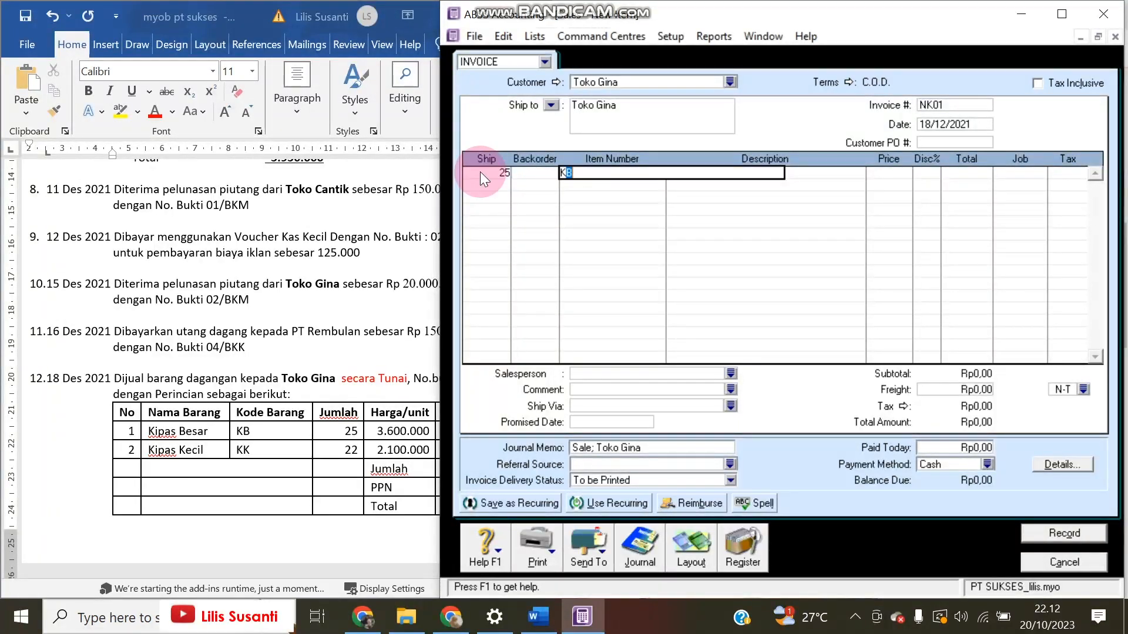
{"action": "key", "text": "Tab"}
{"action": "key", "text": "Tab"}
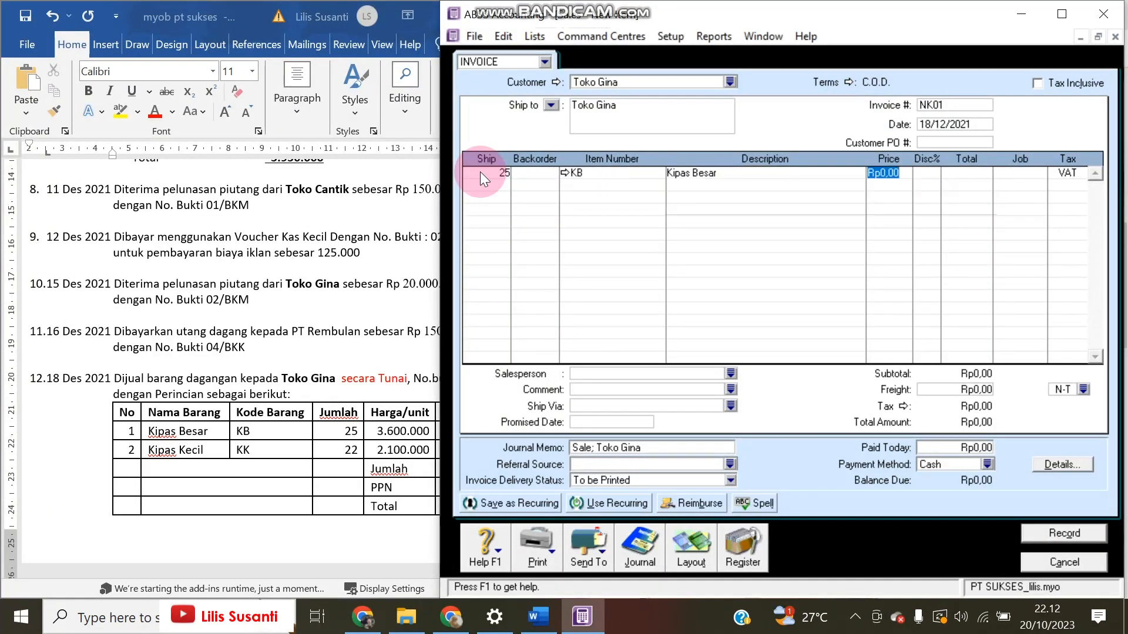
{"action": "type", "text": "36000"}
{"action": "type", "text": "00"}
Add a line for 22 units of item KK at Rp2.100.000 and compare the invoice with transaction 12 in the Word document.
{"action": "type", "text": "22"}
{"action": "key", "text": "Tab"}
{"action": "key", "text": "Tab"}
{"action": "type", "text": "Kk"}
{"action": "key", "text": "Tab"}
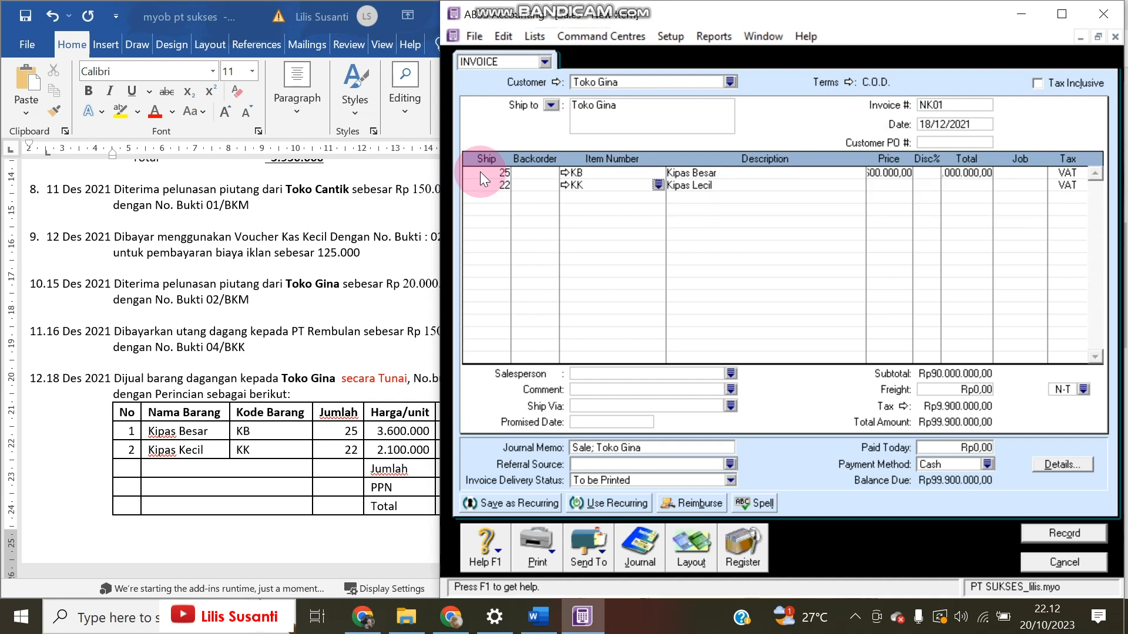
{"action": "type", "text": "2100000"}
{"action": "key", "text": "Return"}
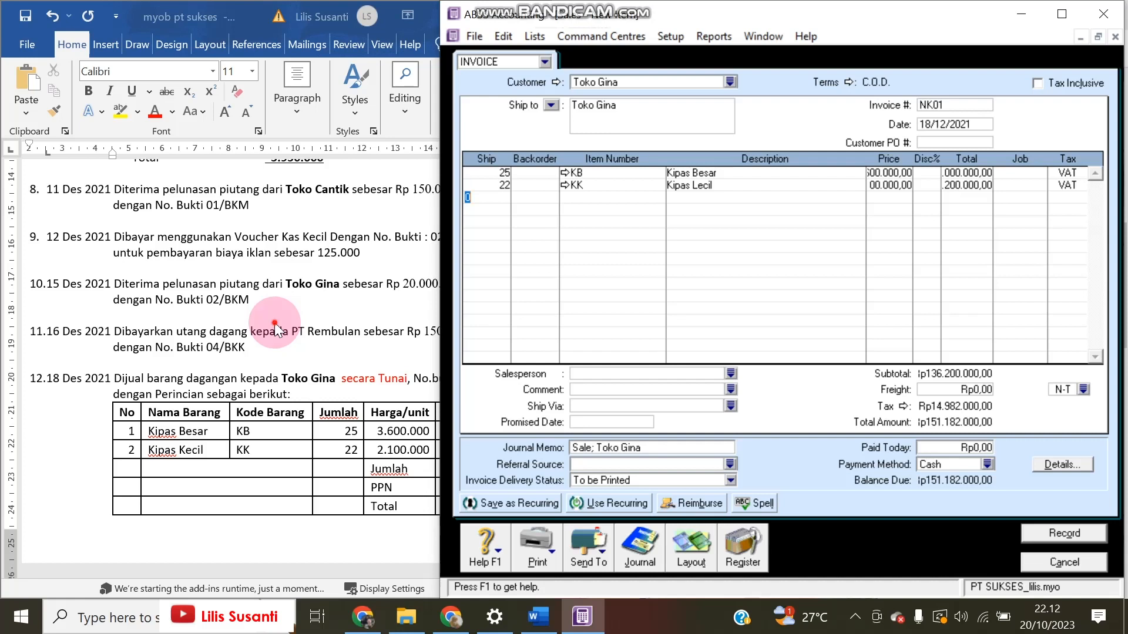
{"action": "left_click", "coordinate": [358, 378]}
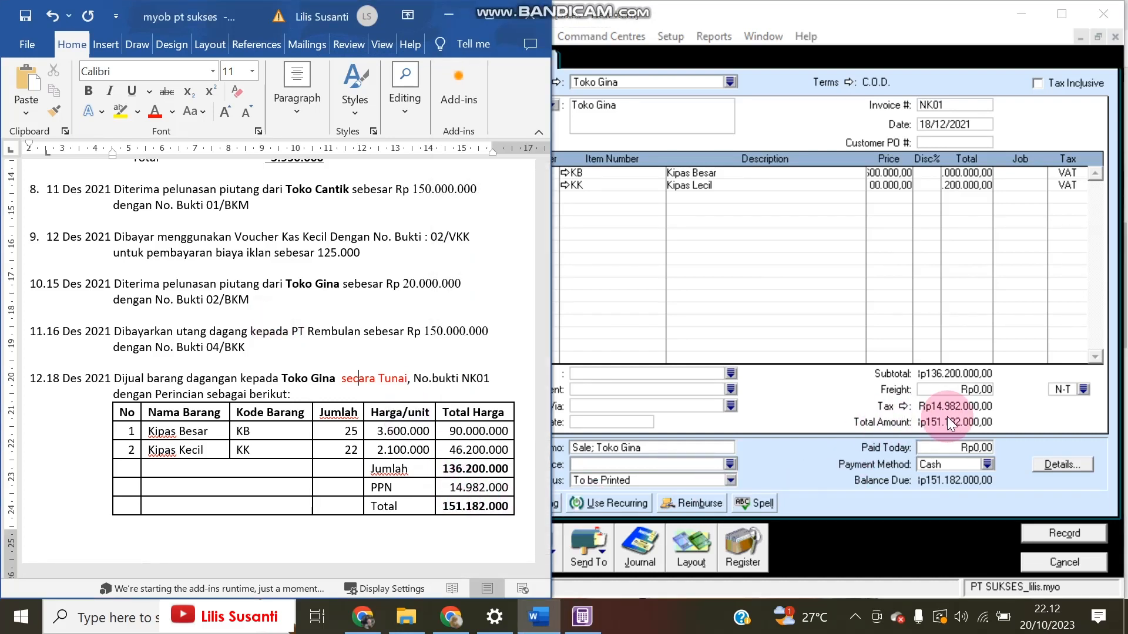
Enter Rp151.182.000 as the amount paid today on the Toko Gina invoice and compare it with the total in transaction 12.
{"action": "left_click", "coordinate": [499, 460]}
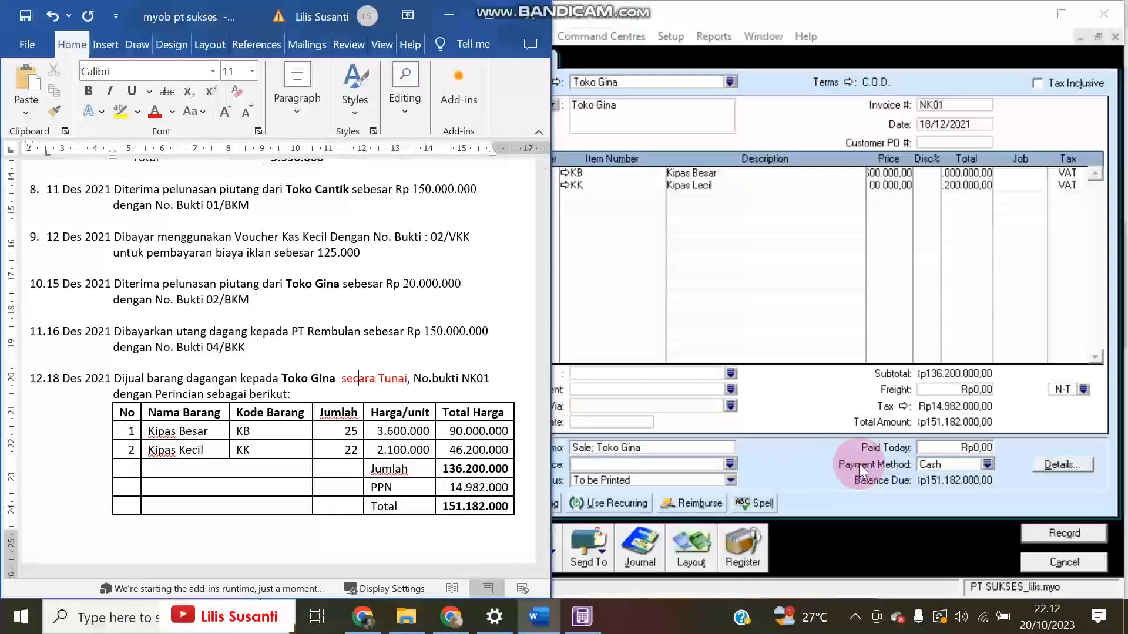
{"action": "left_click", "coordinate": [964, 447]}
{"action": "type", "text": "151182000"}
{"action": "key", "text": "Tab"}
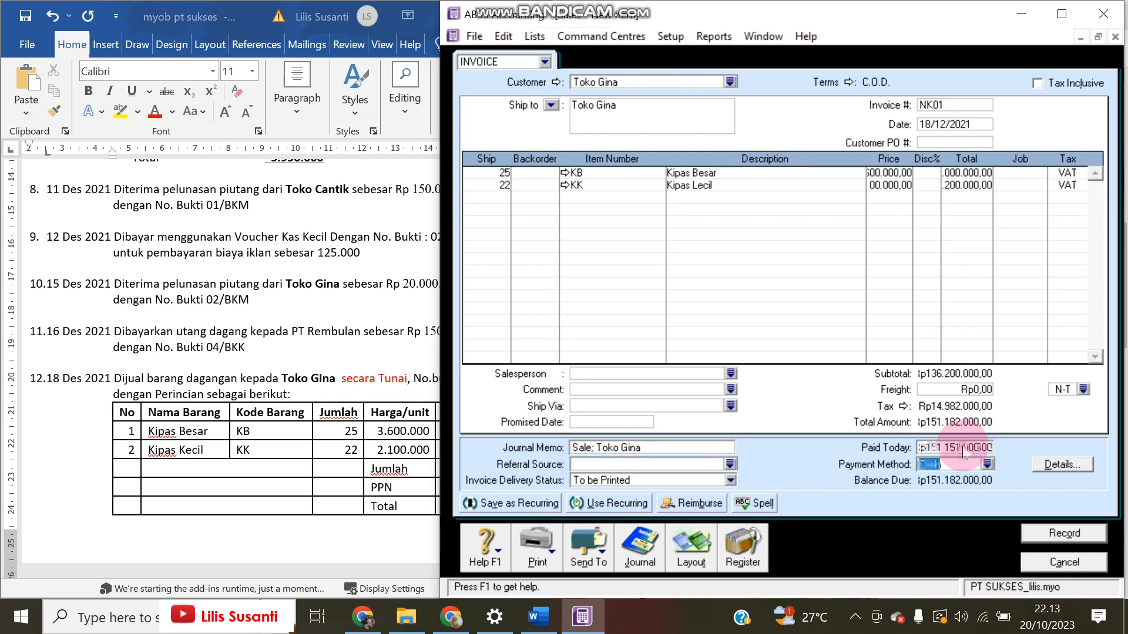
{"action": "left_click", "coordinate": [370, 451]}
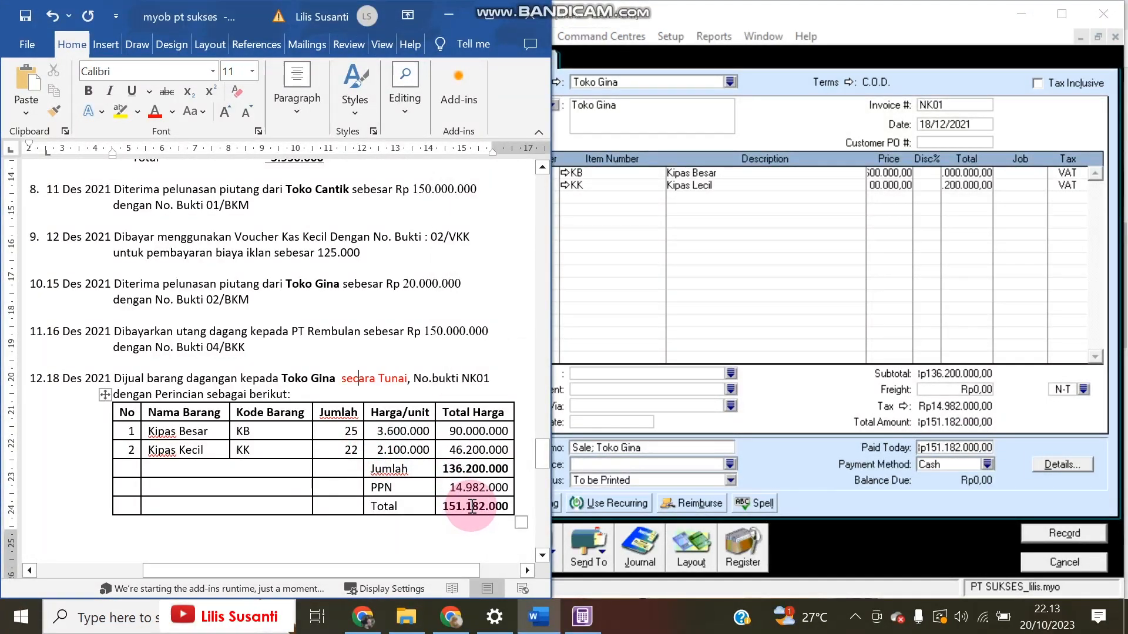
{"action": "left_click", "coordinate": [885, 452]}
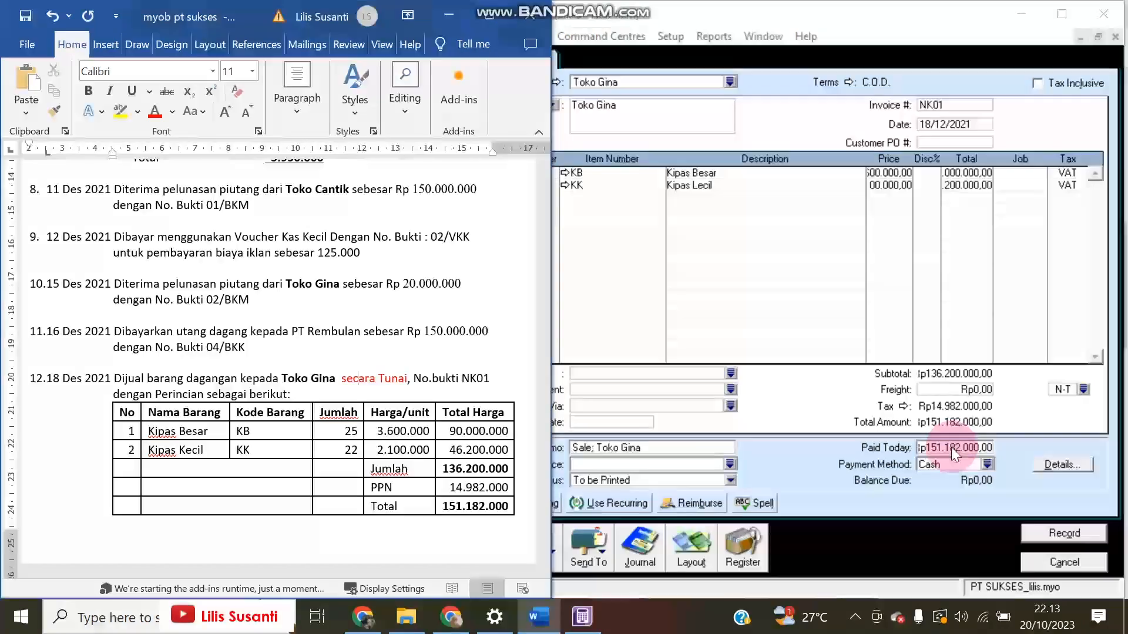
Record the cash sale invoice NK01, ignoring all spelling suggestions for the item descriptions, and close the blank invoice form.
{"action": "left_click", "coordinate": [1051, 532]}
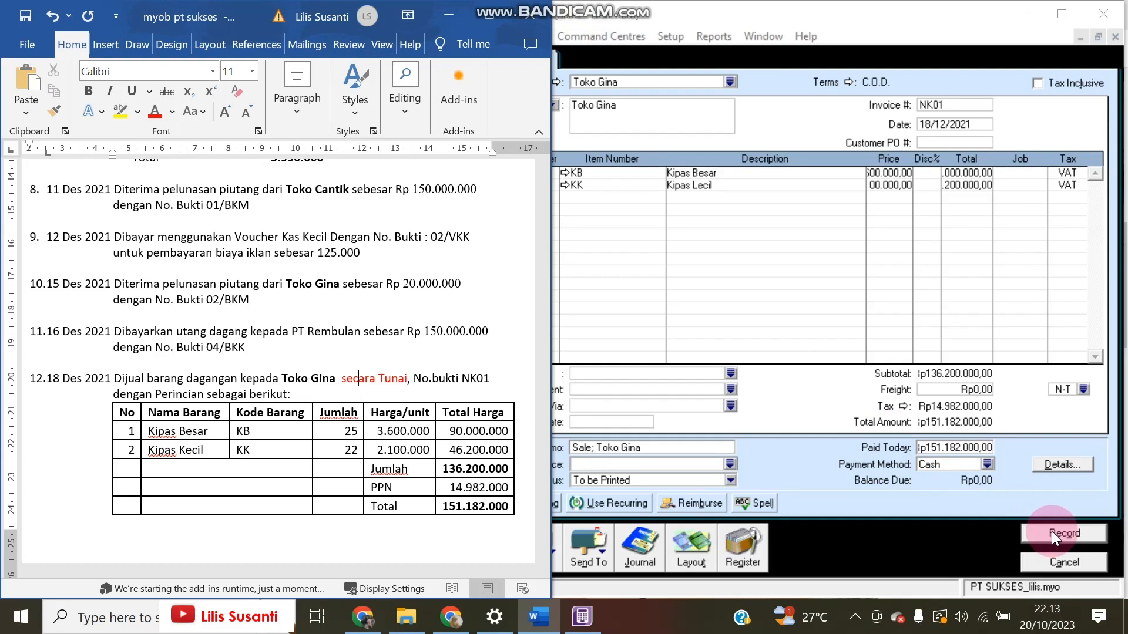
{"action": "left_click", "coordinate": [684, 327]}
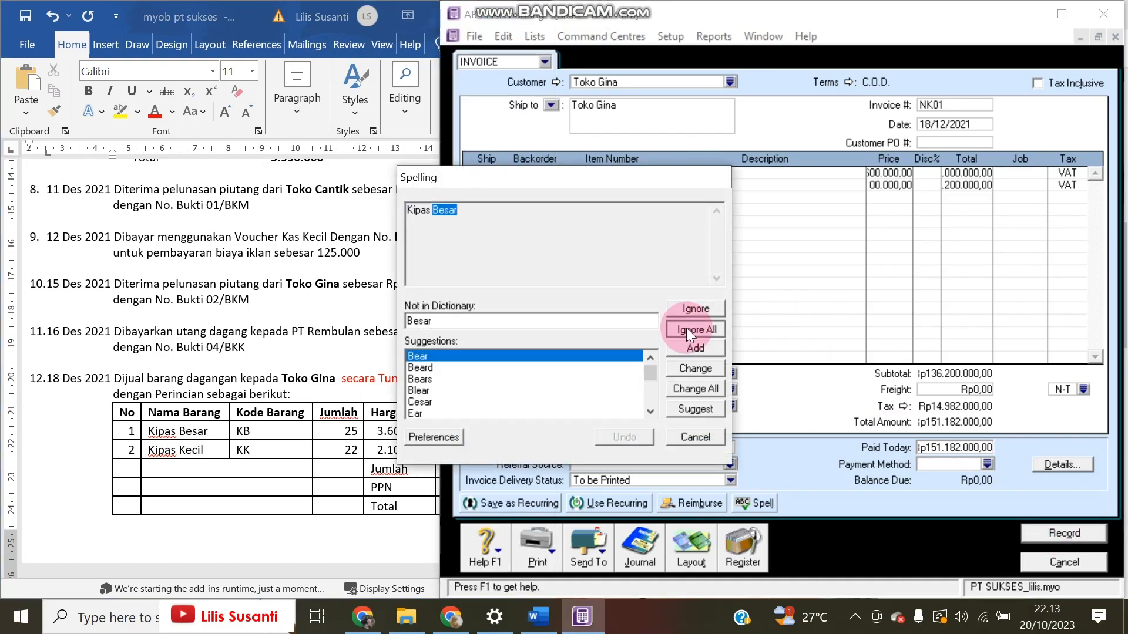
{"action": "left_click", "coordinate": [686, 327]}
{"action": "left_click", "coordinate": [688, 328]}
{"action": "left_click", "coordinate": [688, 328]}
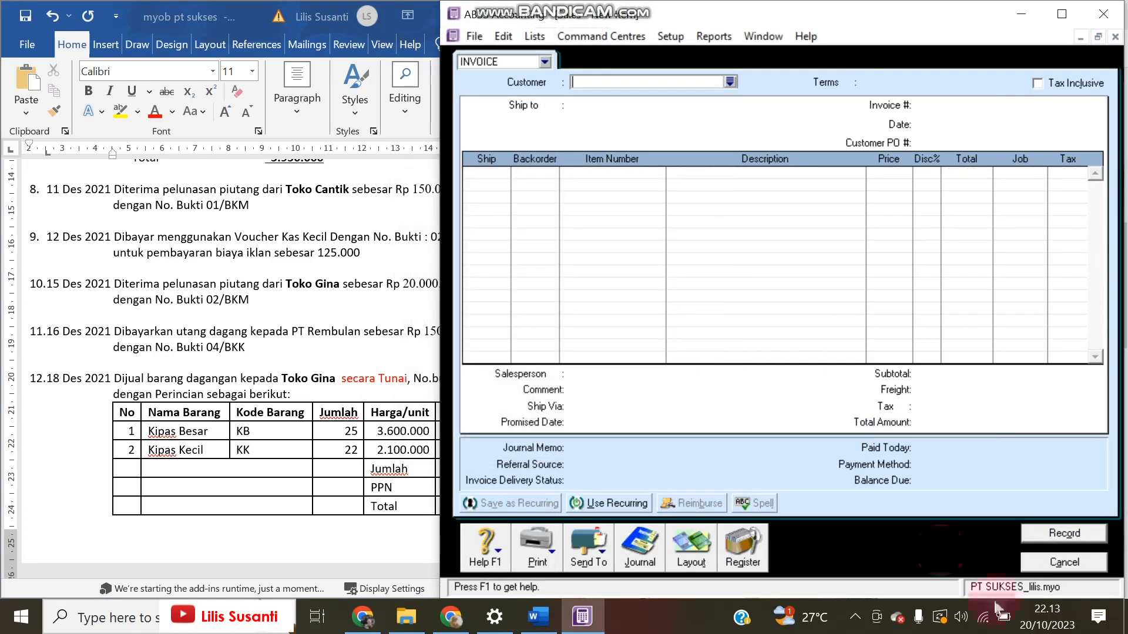
{"action": "left_click", "coordinate": [1083, 558]}
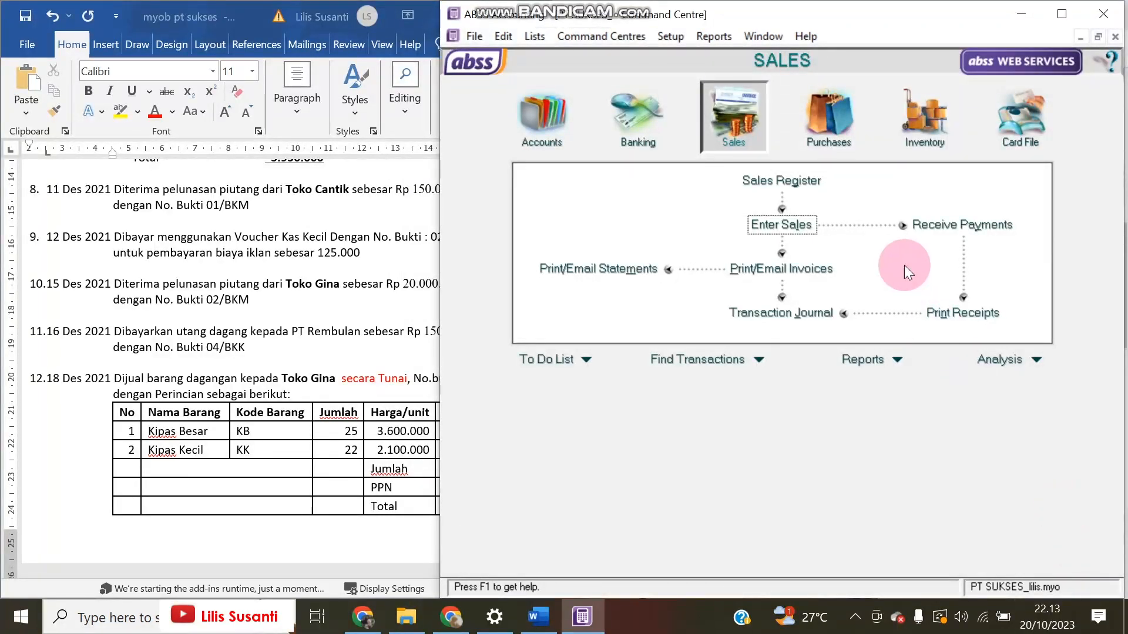
Examine the sales transaction journal for the NK01 sale to Toko Gina dated 18/12/2021.
{"action": "left_click", "coordinate": [785, 312]}
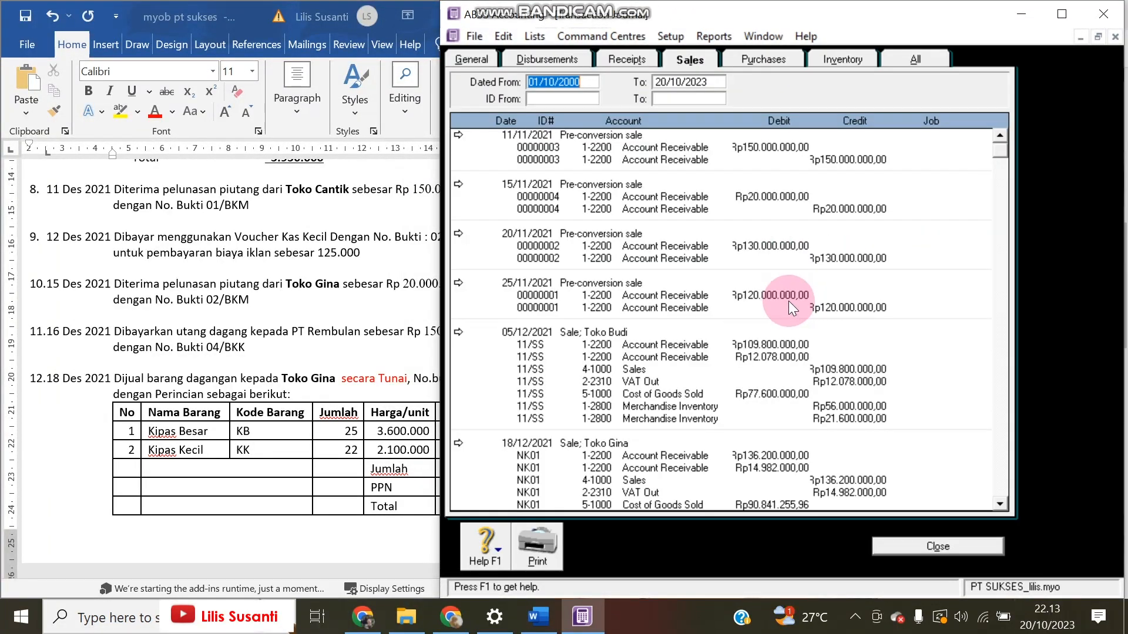
{"action": "scroll", "coordinate": [775, 400], "scroll_direction": "down", "scroll_amount": 1}
{"action": "left_click", "coordinate": [894, 545]}
{"action": "left_click", "coordinate": [955, 226]}
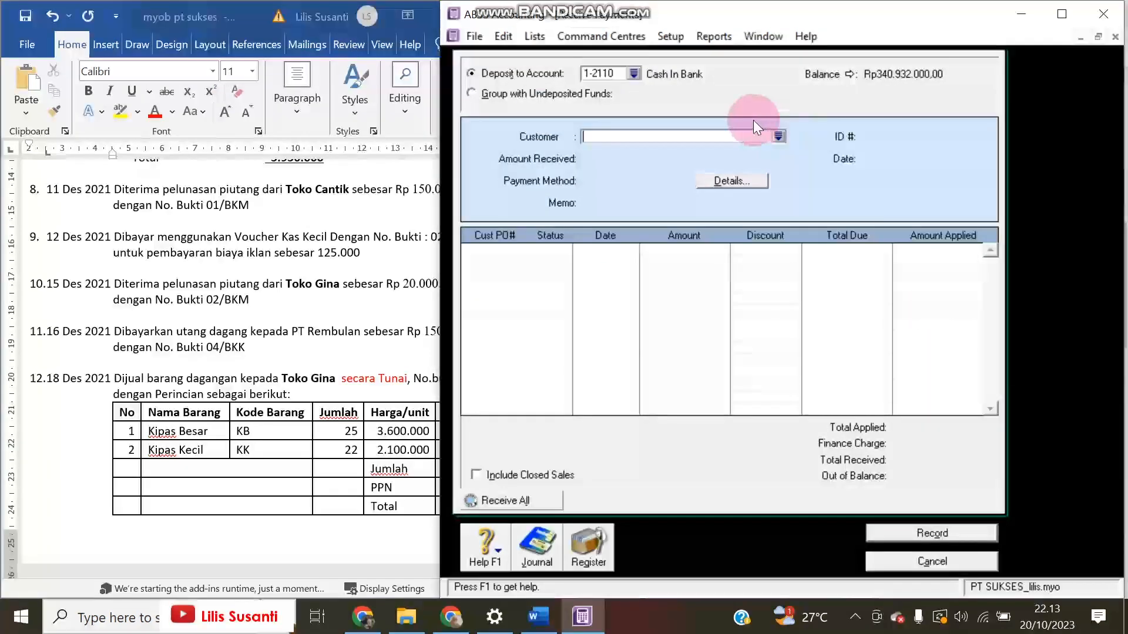
{"action": "left_click", "coordinate": [888, 560]}
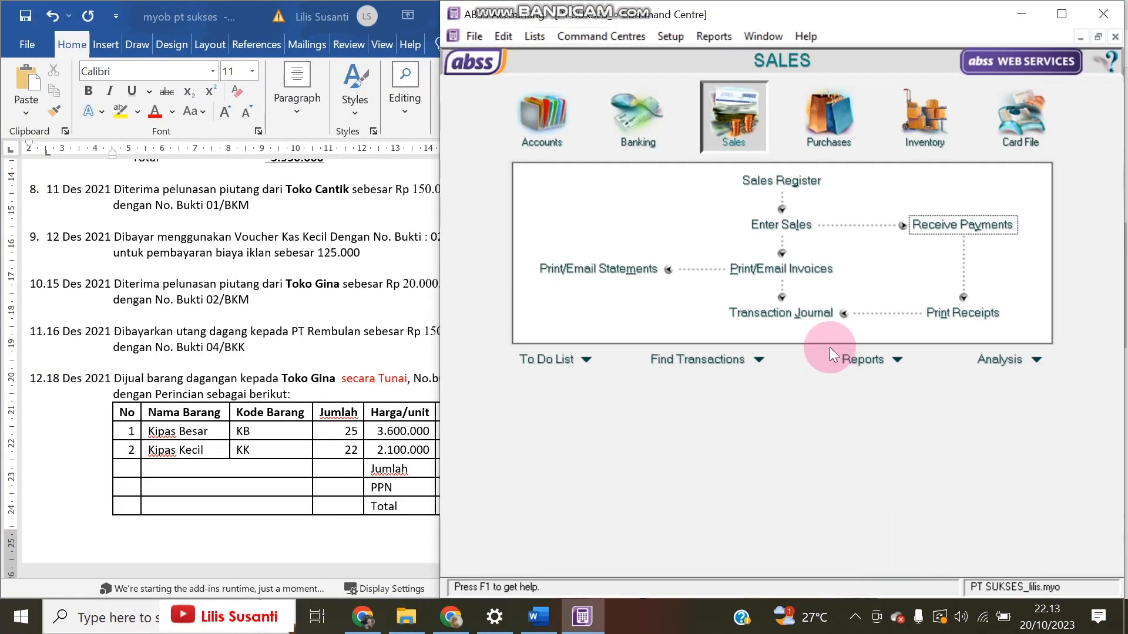
{"action": "left_click", "coordinate": [797, 312]}
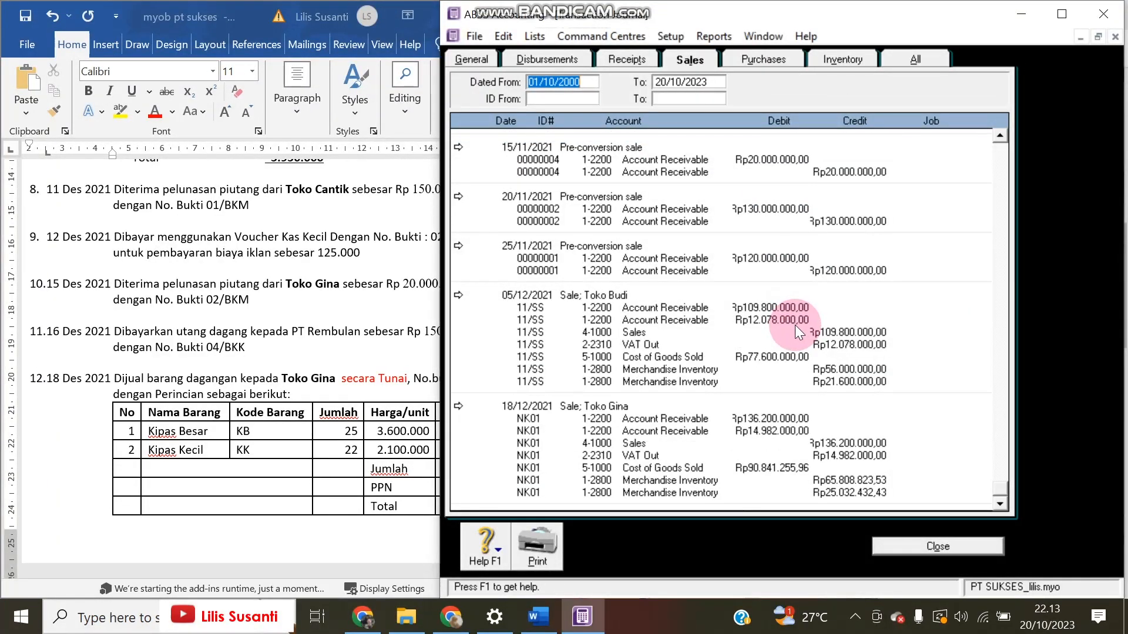
Examine the invoice behind the 18/12/2021 Toko Gina sale, and leave it and the sales journal without changes.
{"action": "left_click", "coordinate": [455, 406]}
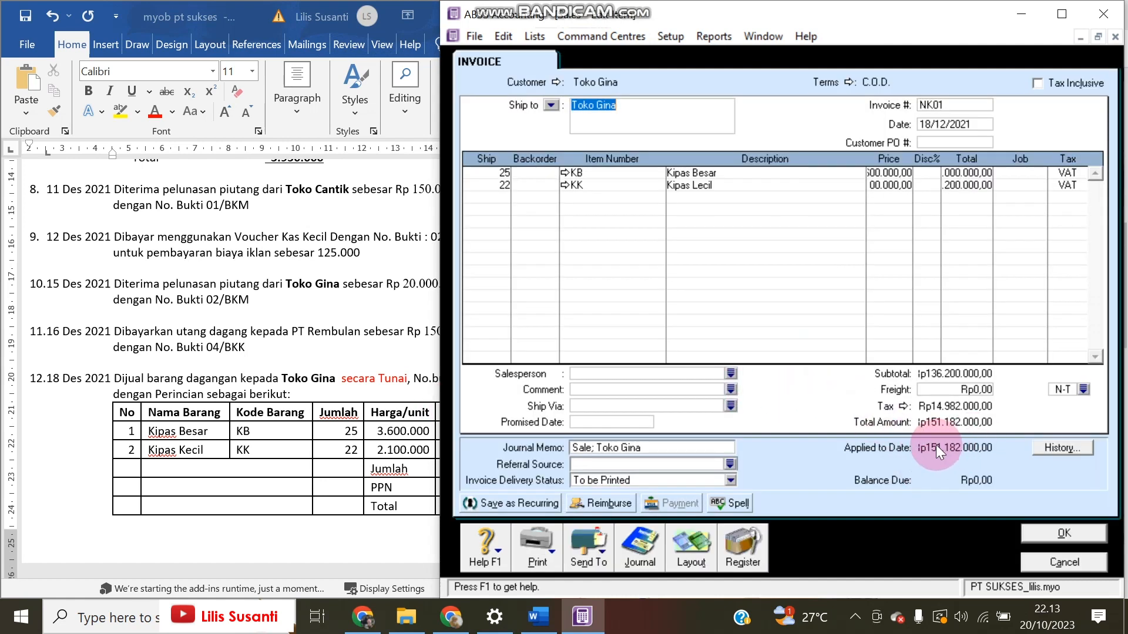
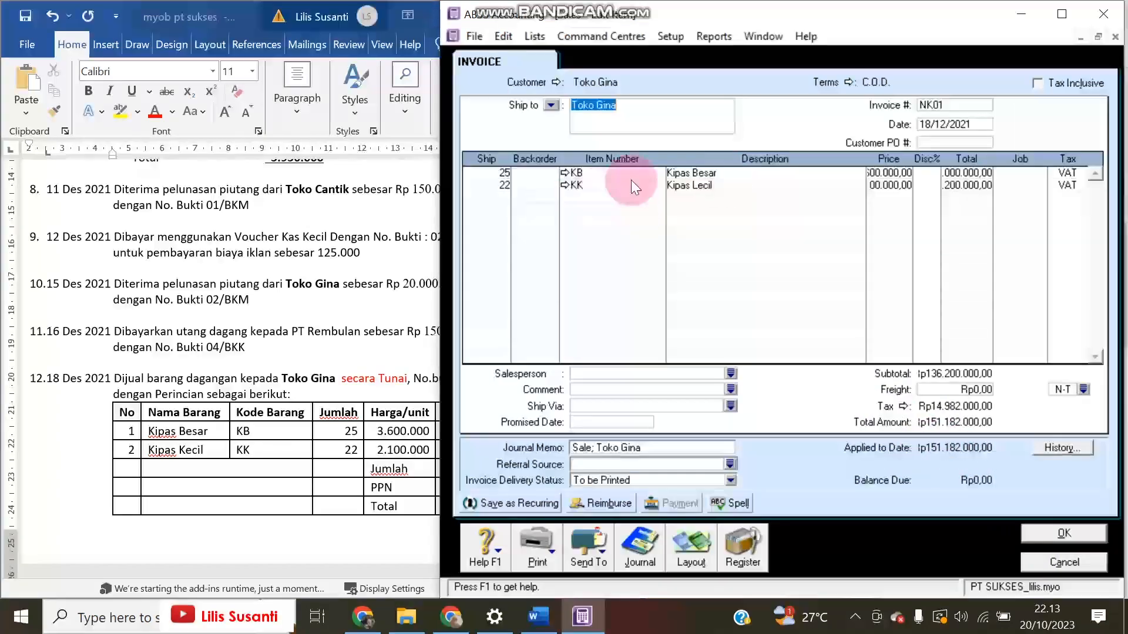
{"action": "left_click", "coordinate": [1090, 563]}
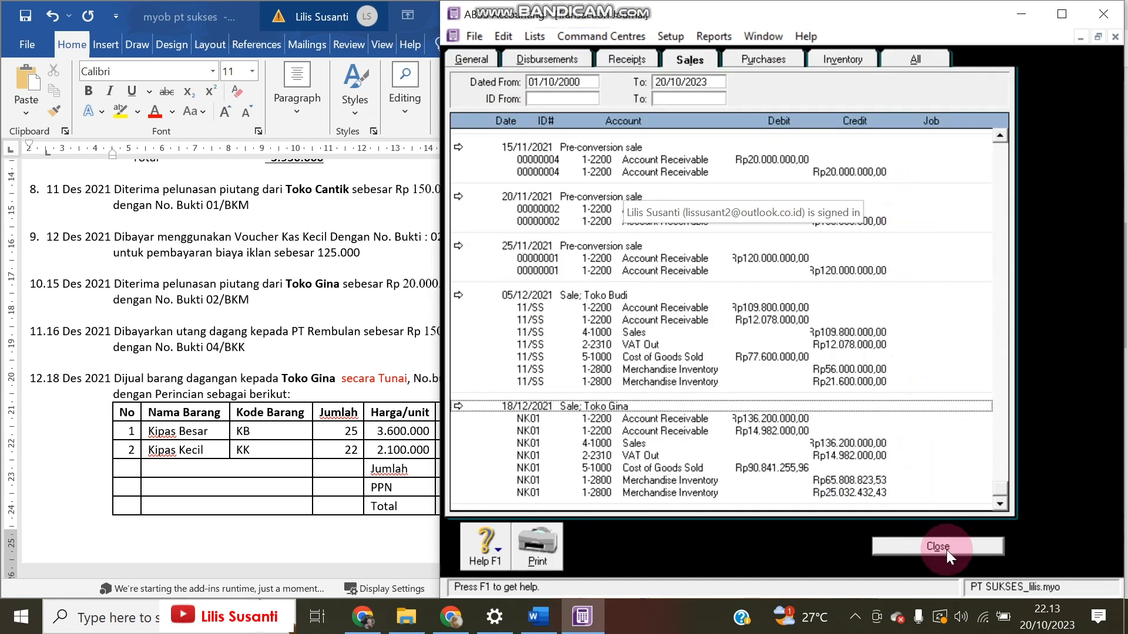
{"action": "left_click", "coordinate": [947, 550]}
{"action": "left_click", "coordinate": [972, 230]}
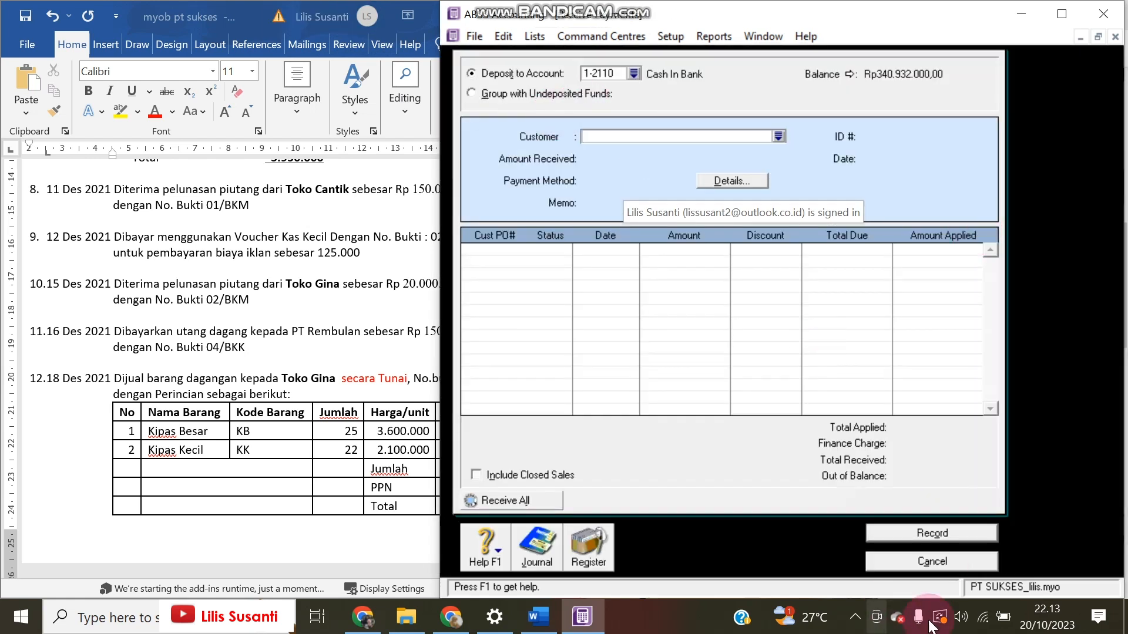
{"action": "left_click", "coordinate": [943, 563]}
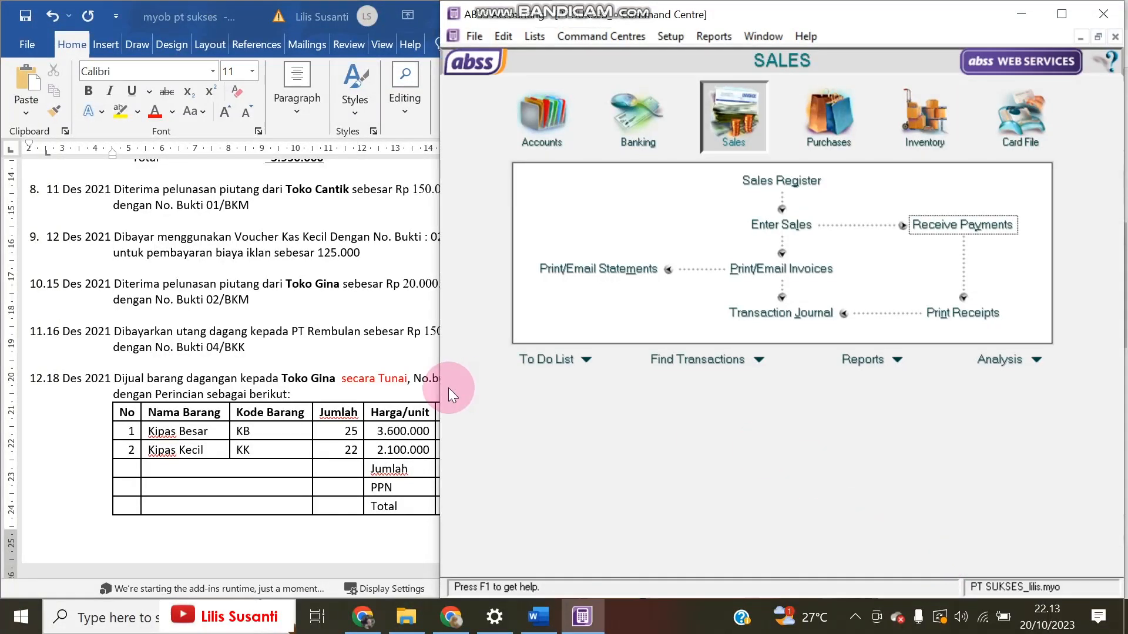
Review the receipts in the transaction journal, and the complete list of transactions down to the last entries.
{"action": "left_click", "coordinate": [759, 323]}
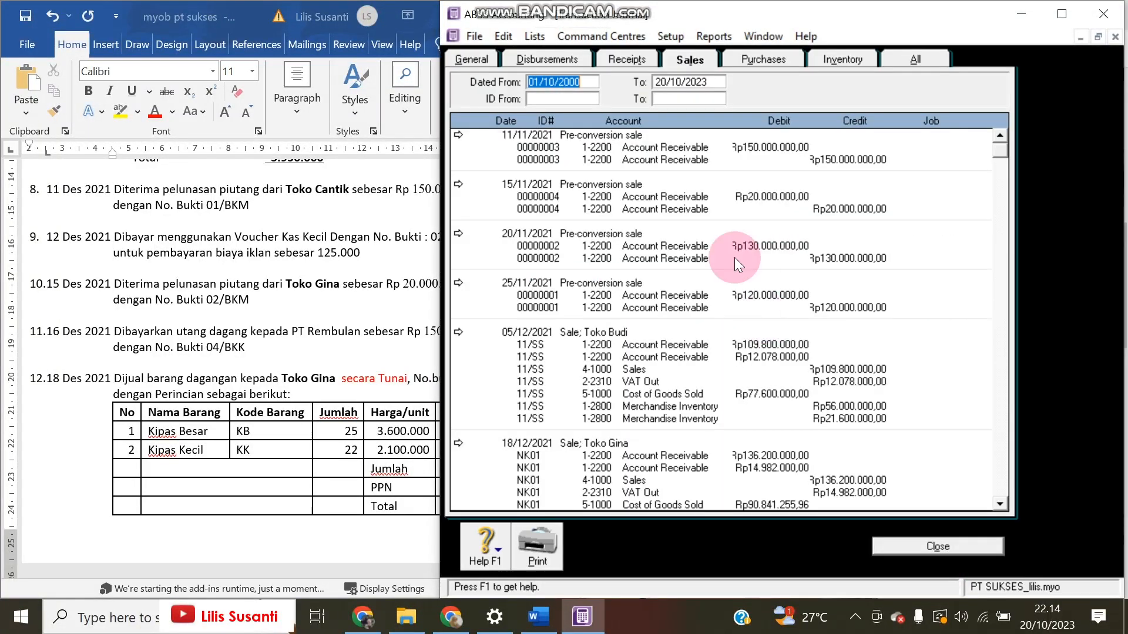
{"action": "left_click", "coordinate": [625, 59]}
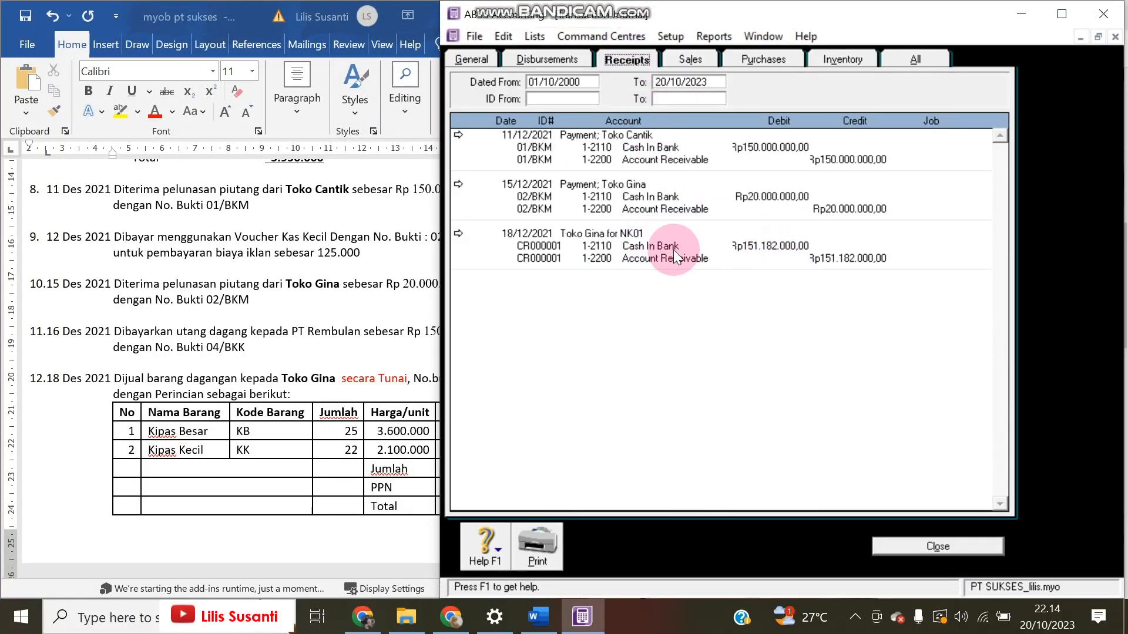
{"action": "left_click", "coordinate": [926, 59]}
{"action": "left_click_drag", "start_coordinate": [1003, 157], "coordinate": [1004, 489]}
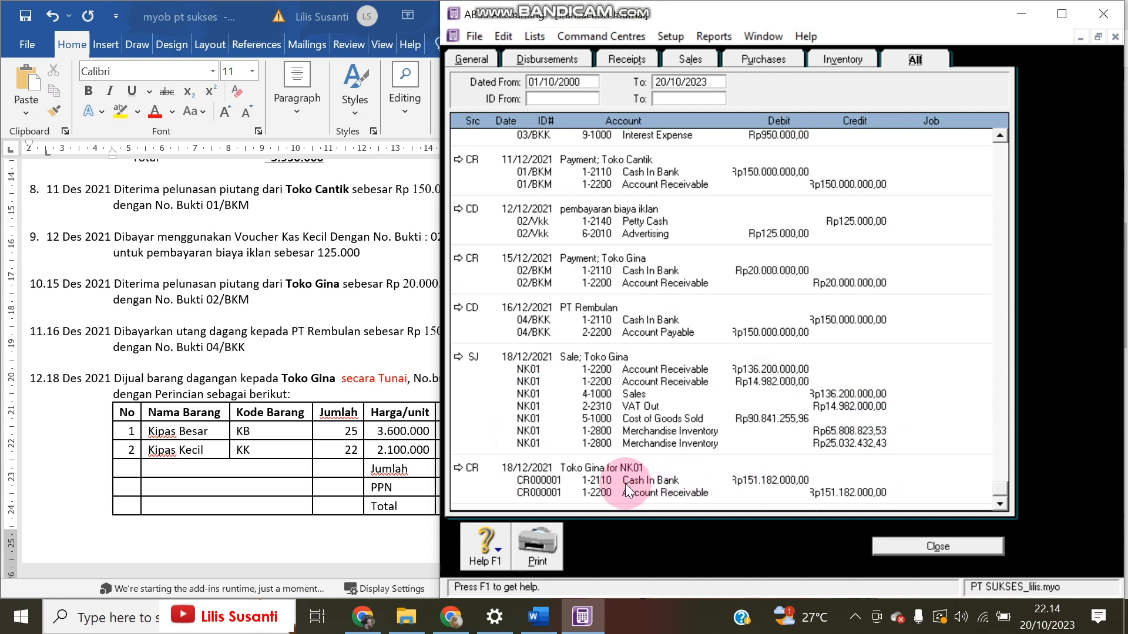
Read transaction 13 in the Word document, and start a received payment for customer Toko Ambar in ABSS Accounting.
{"action": "left_click", "coordinate": [146, 416]}
{"action": "scroll", "coordinate": [197, 382], "scroll_direction": "down", "scroll_amount": 6}
{"action": "scroll", "coordinate": [198, 385], "scroll_direction": "down", "scroll_amount": 5}
{"action": "scroll", "coordinate": [197, 386], "scroll_direction": "up", "scroll_amount": 5}
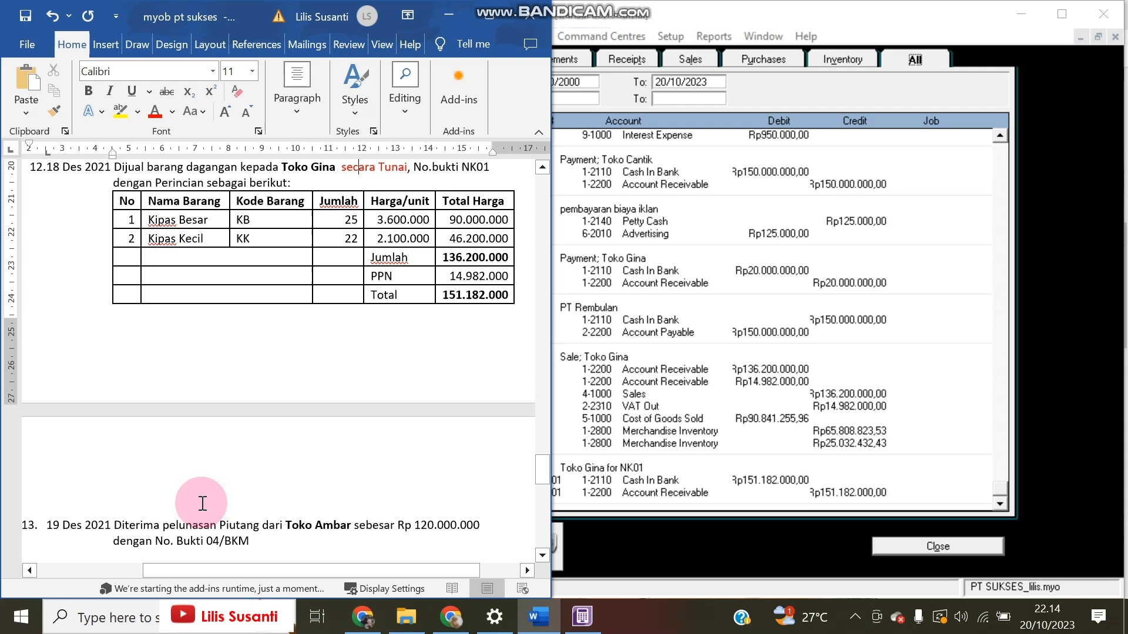
{"action": "left_click", "coordinate": [935, 545]}
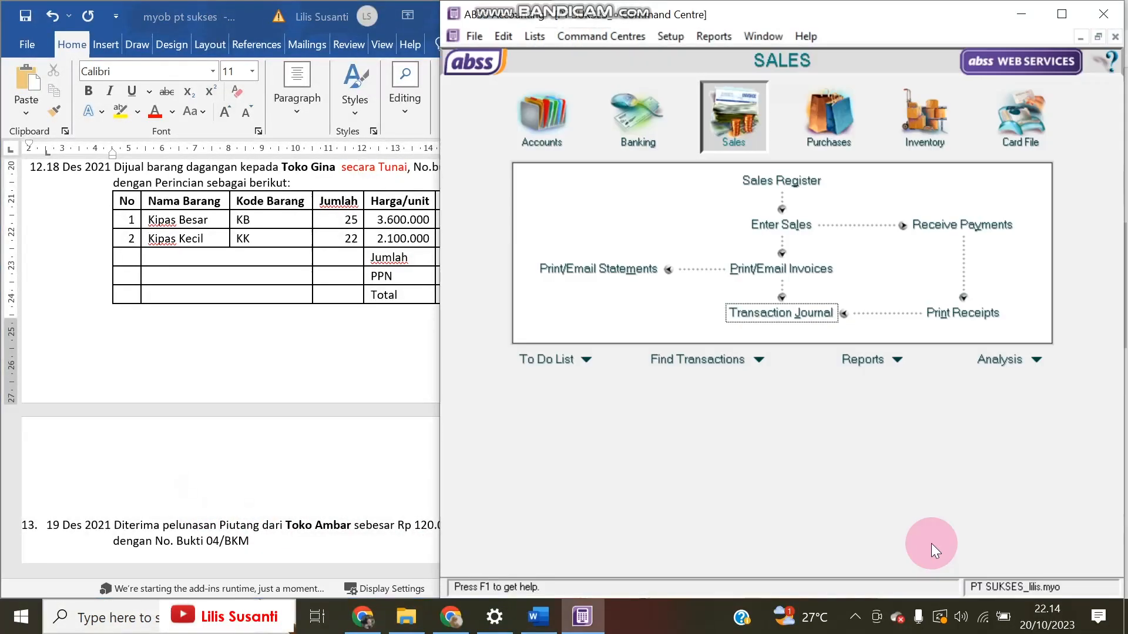
{"action": "left_click", "coordinate": [936, 225]}
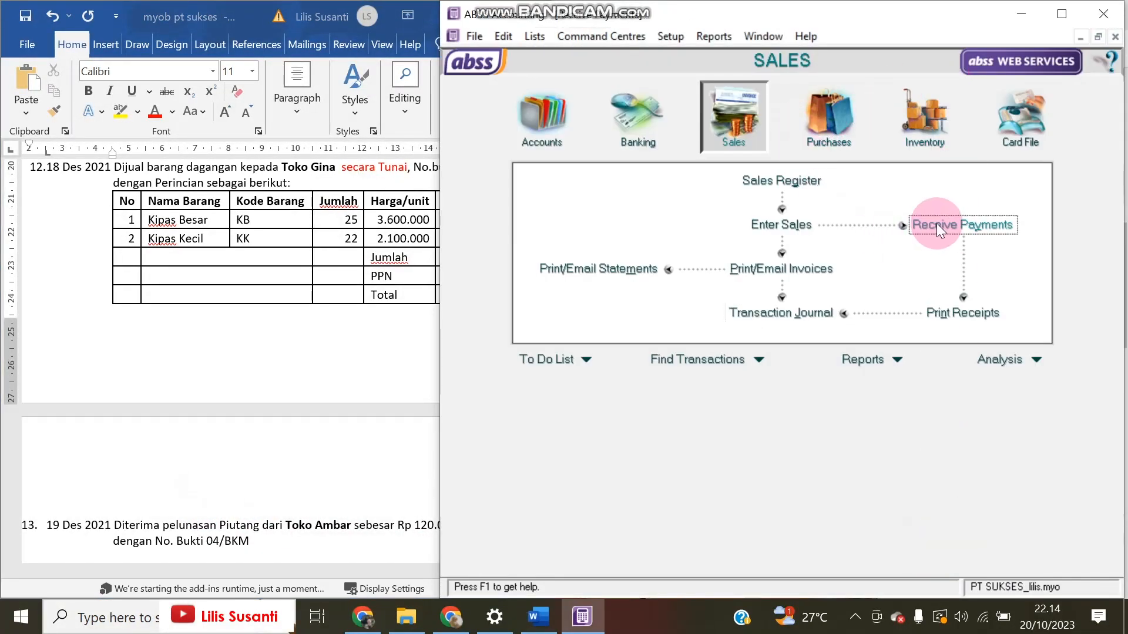
{"action": "left_click", "coordinate": [779, 136]}
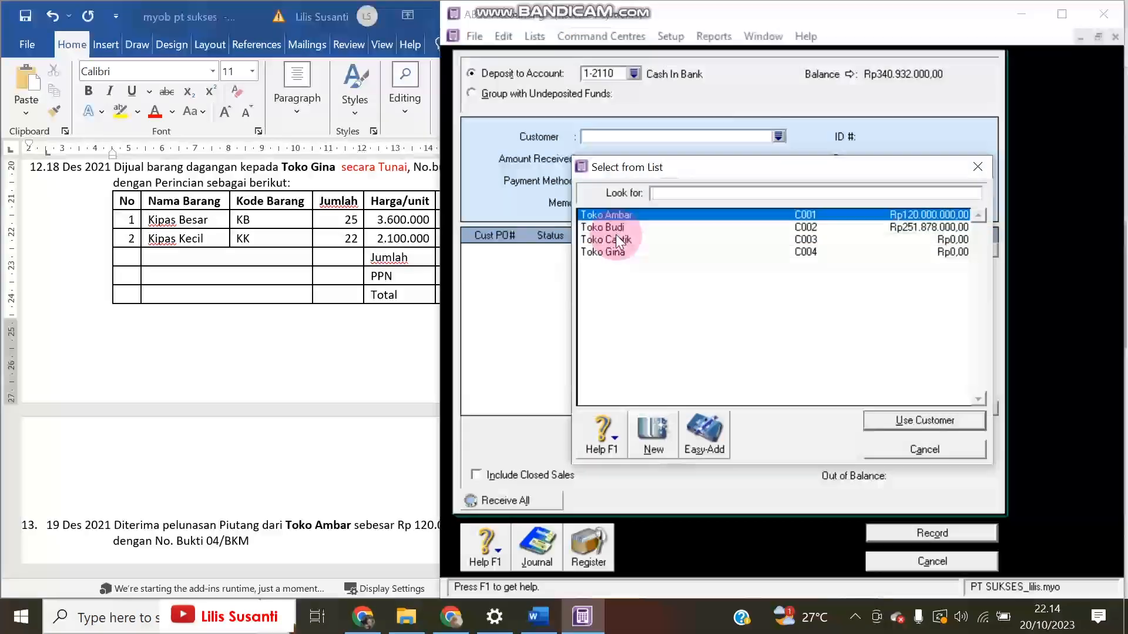
{"action": "double_click", "coordinate": [625, 214]}
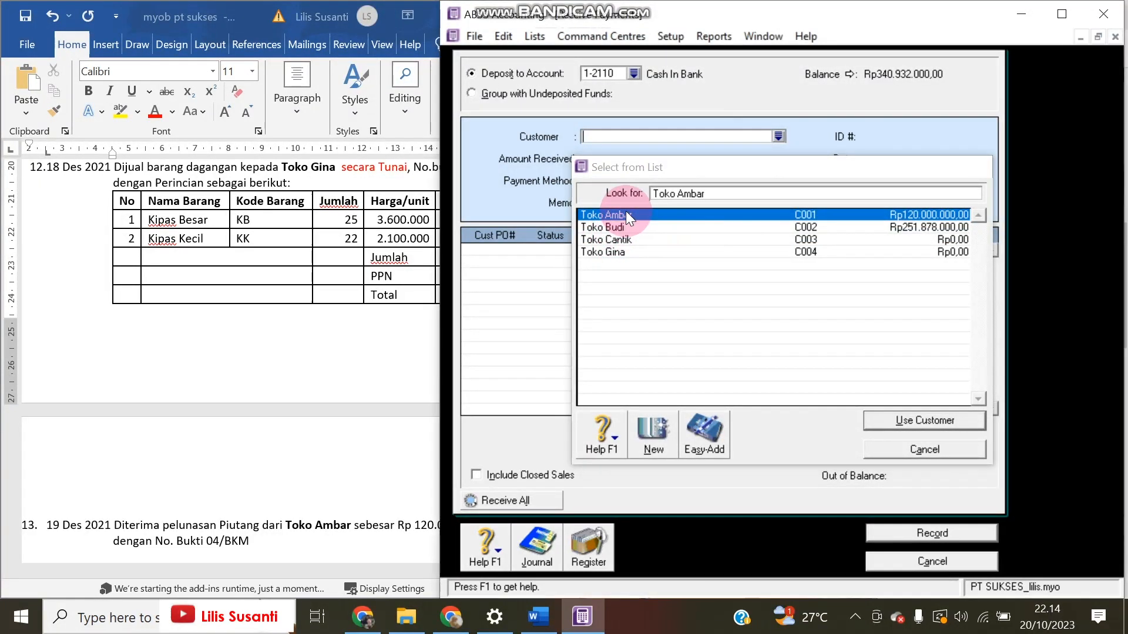
Set the Toko Ambar payment's date to 19/12/2021 and its ID to 04/BKM.
{"action": "left_click", "coordinate": [915, 156]}
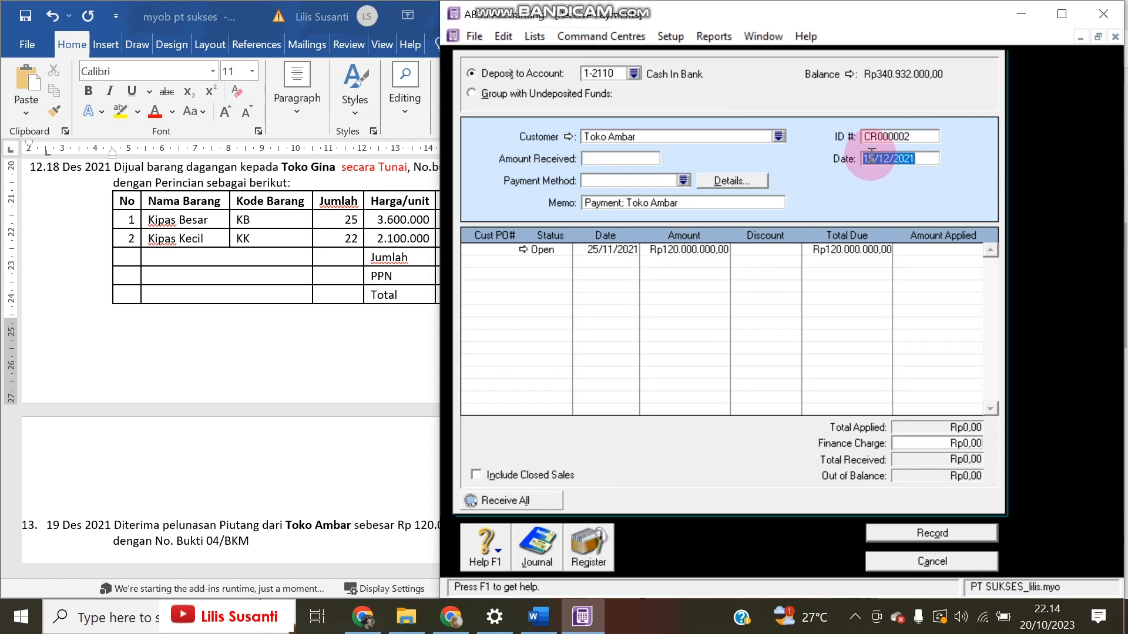
{"action": "left_click", "coordinate": [868, 158]}
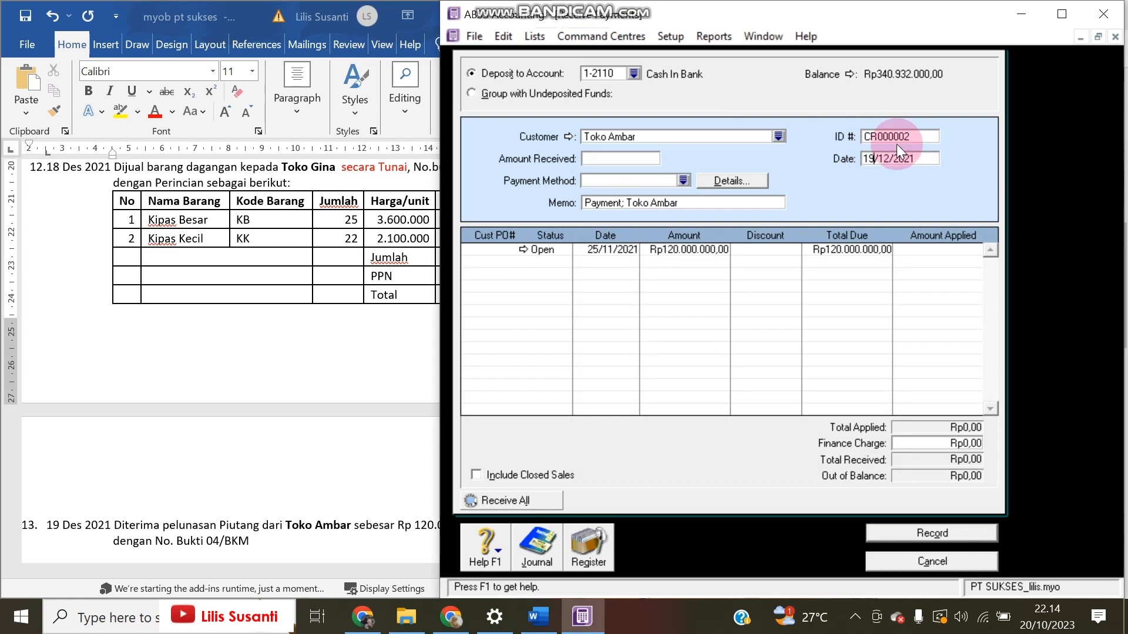
{"action": "left_click", "coordinate": [908, 136]}
{"action": "type", "text": "04/BKM"}
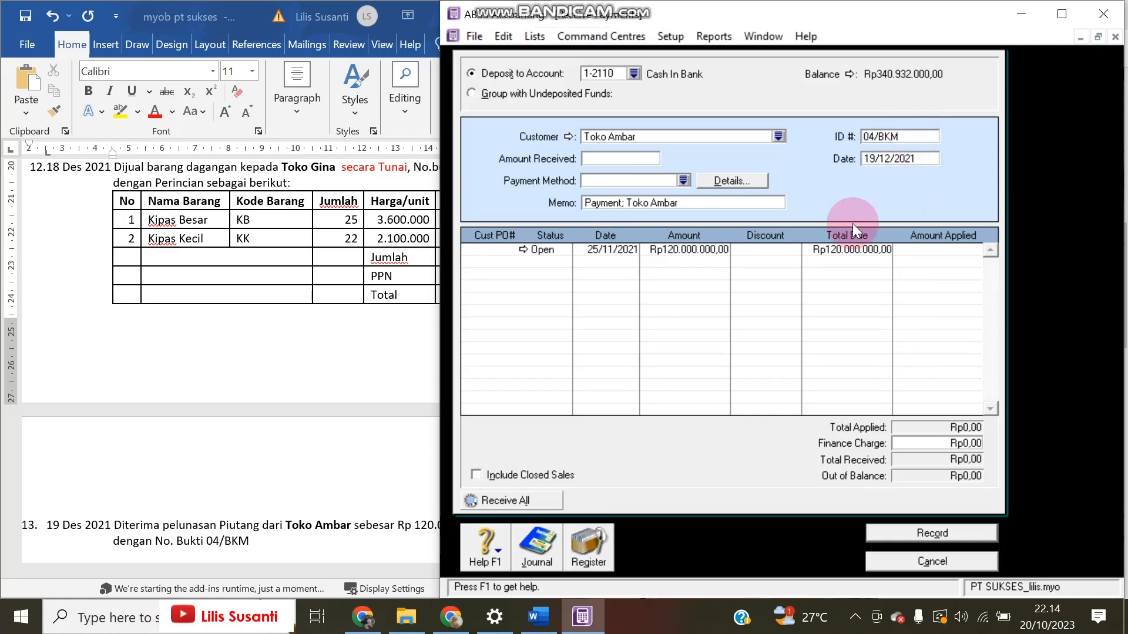
Enter Rp120.000.000 as the amount received, apply it to the open 25/11/2021 sale and record the payment.
{"action": "left_click", "coordinate": [619, 159]}
{"action": "type", "text": "12"}
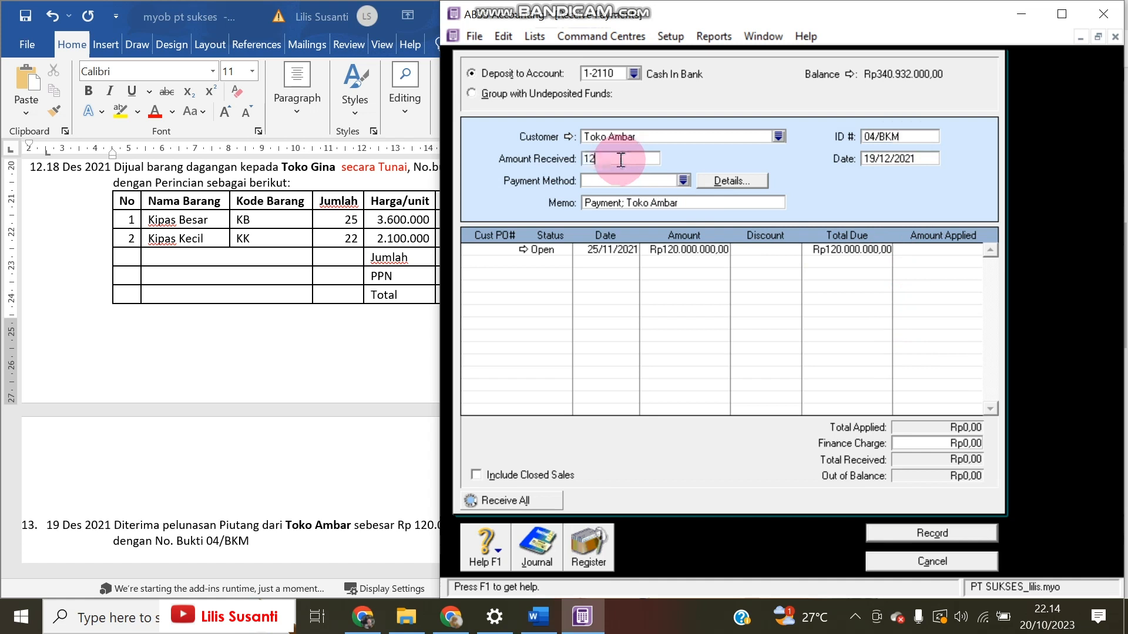
{"action": "type", "text": "0.000.000"}
{"action": "key", "text": "Tab"}
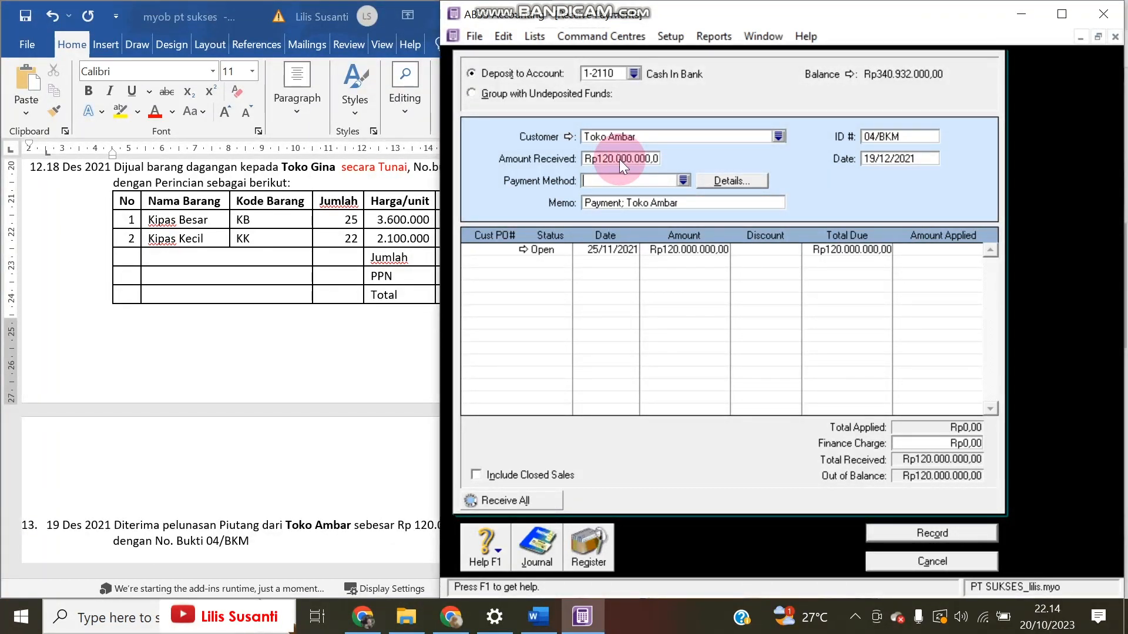
{"action": "key", "text": "Tab"}
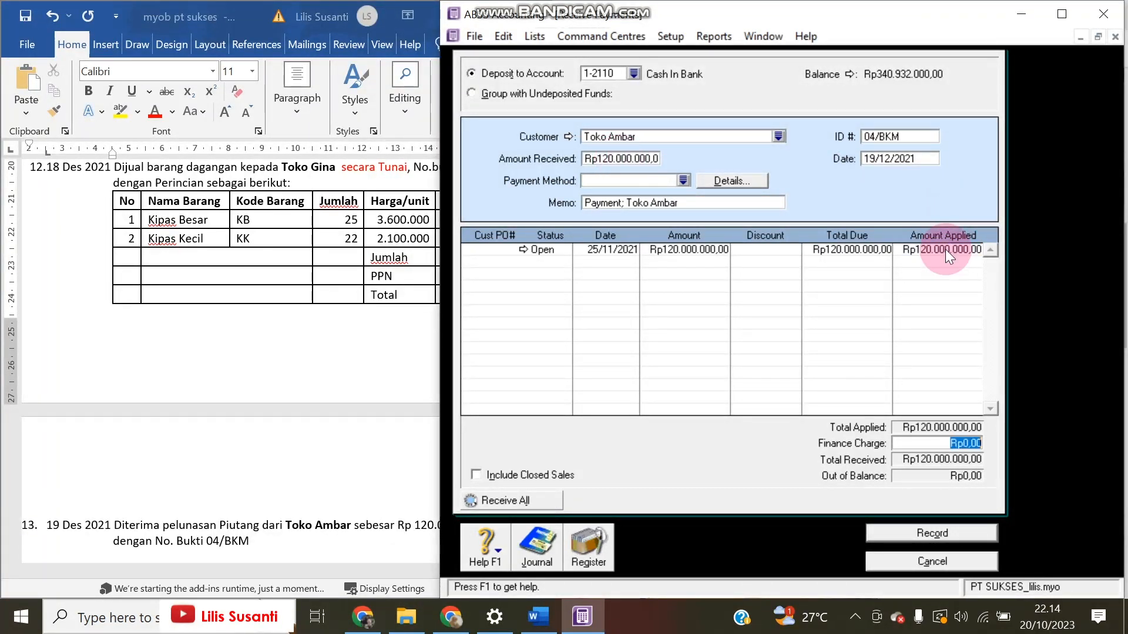
{"action": "left_click", "coordinate": [957, 532]}
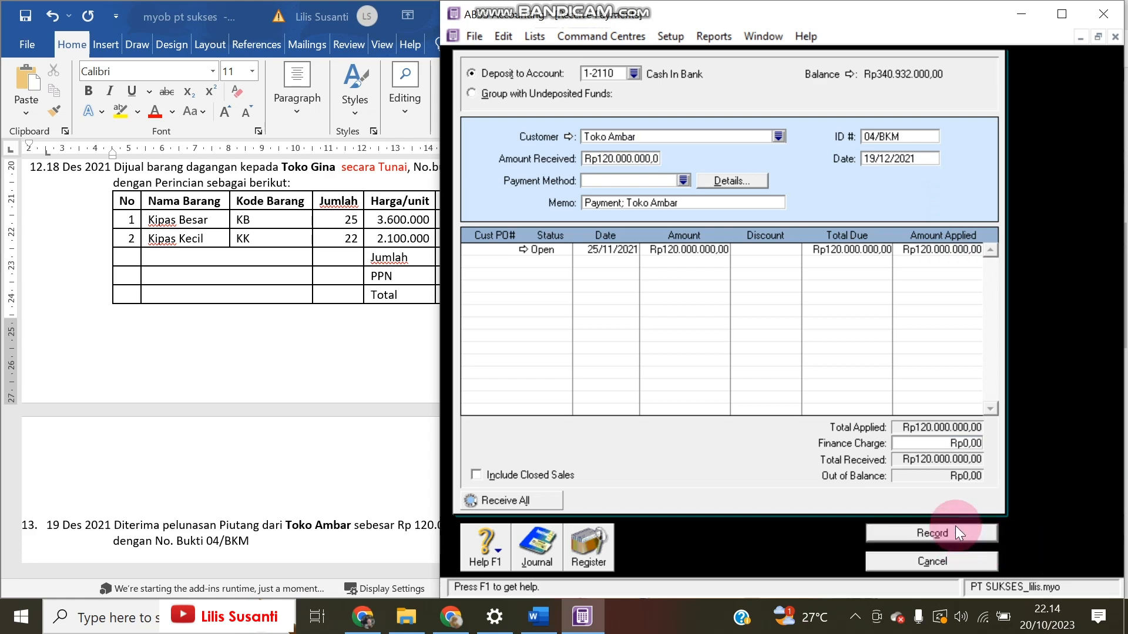
Read transaction 14 in the Word document, and start a Spend Money entry from the Petty Cash account in ABSS Accounting.
{"action": "left_click", "coordinate": [241, 421]}
{"action": "scroll", "coordinate": [230, 430], "scroll_direction": "down", "scroll_amount": 2}
{"action": "scroll", "coordinate": [231, 430], "scroll_direction": "up", "scroll_amount": 1}
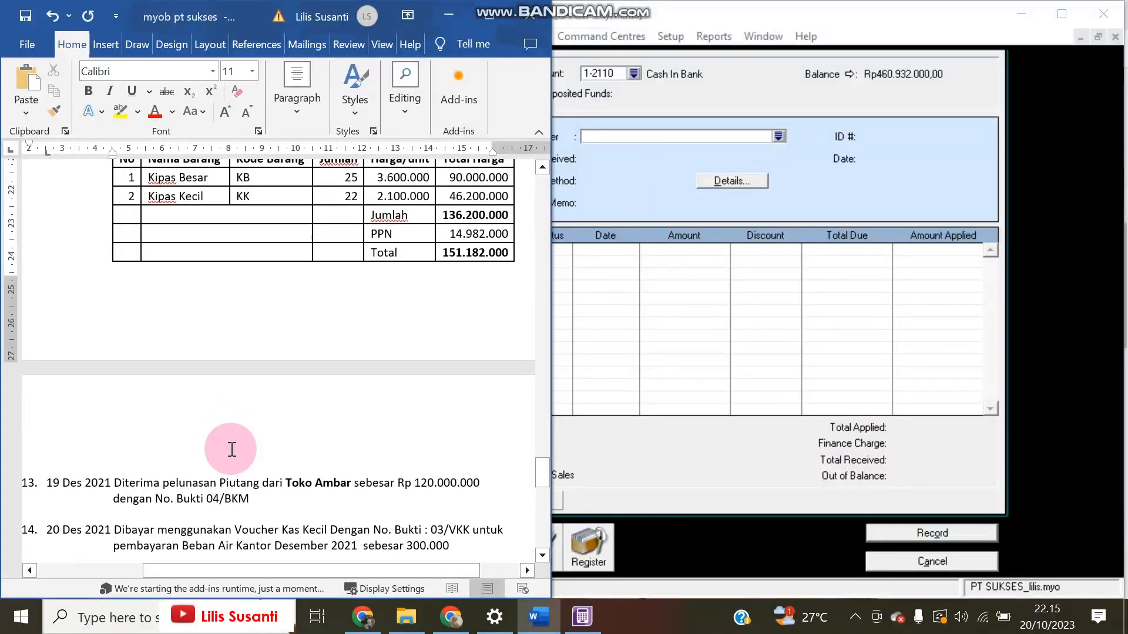
{"action": "left_click", "coordinate": [870, 563]}
{"action": "left_click", "coordinate": [646, 111]}
{"action": "left_click", "coordinate": [595, 197]}
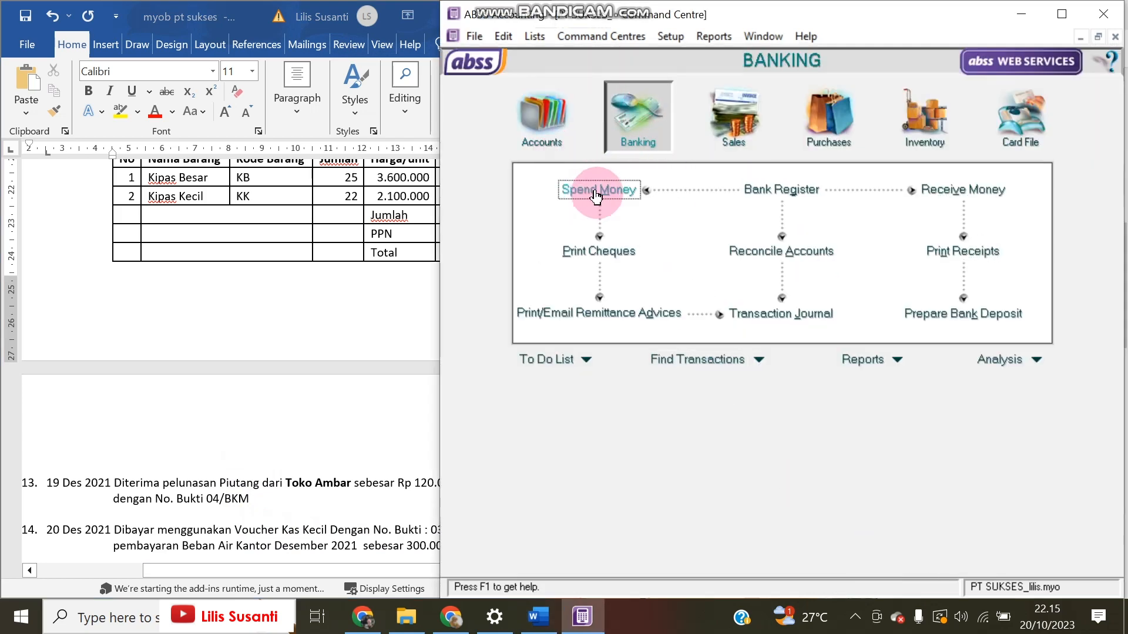
{"action": "left_click", "coordinate": [578, 71]}
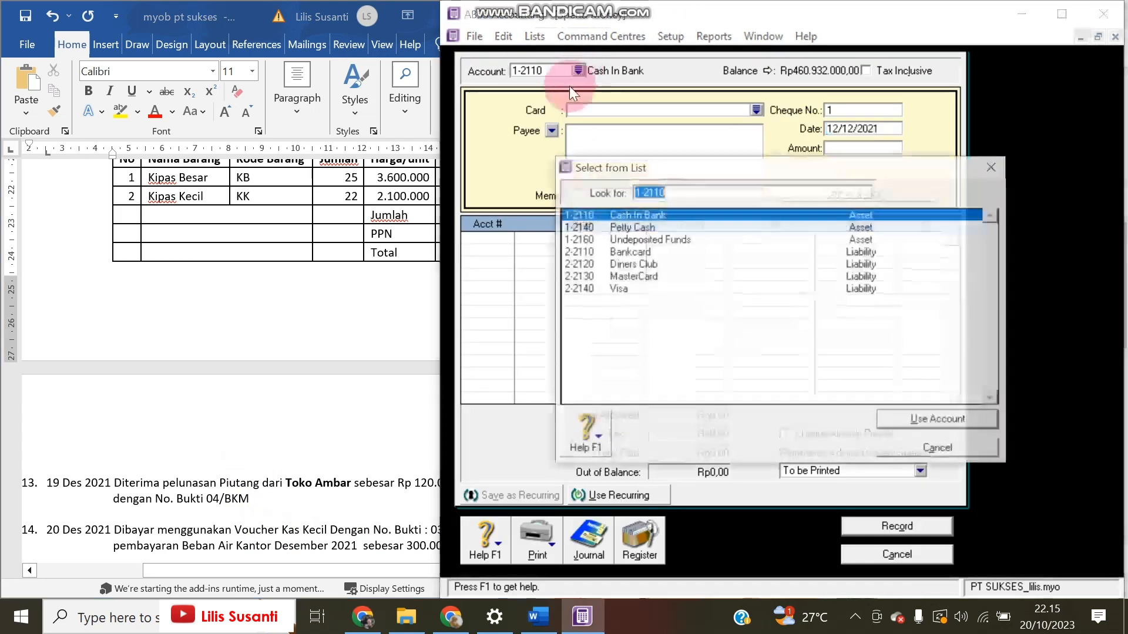
{"action": "double_click", "coordinate": [611, 227]}
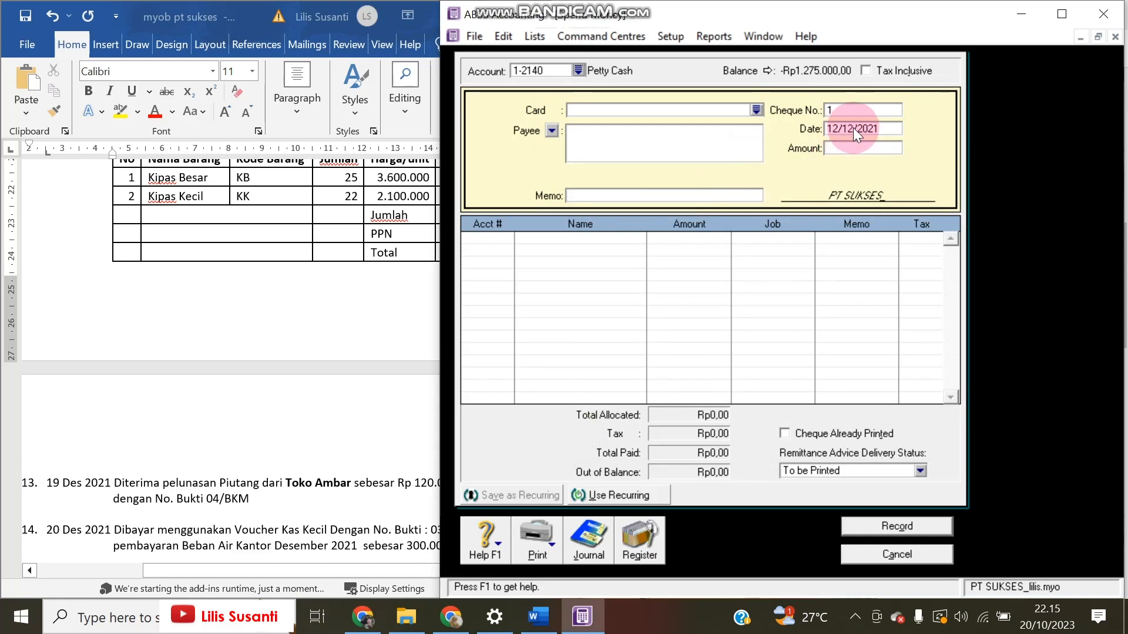
Set the petty cash payment's date to 20/12/2021 and its cheque number to 03/VKK.
{"action": "left_click", "coordinate": [844, 128]}
{"action": "type", "text": "20"}
{"action": "key", "text": "Tab"}
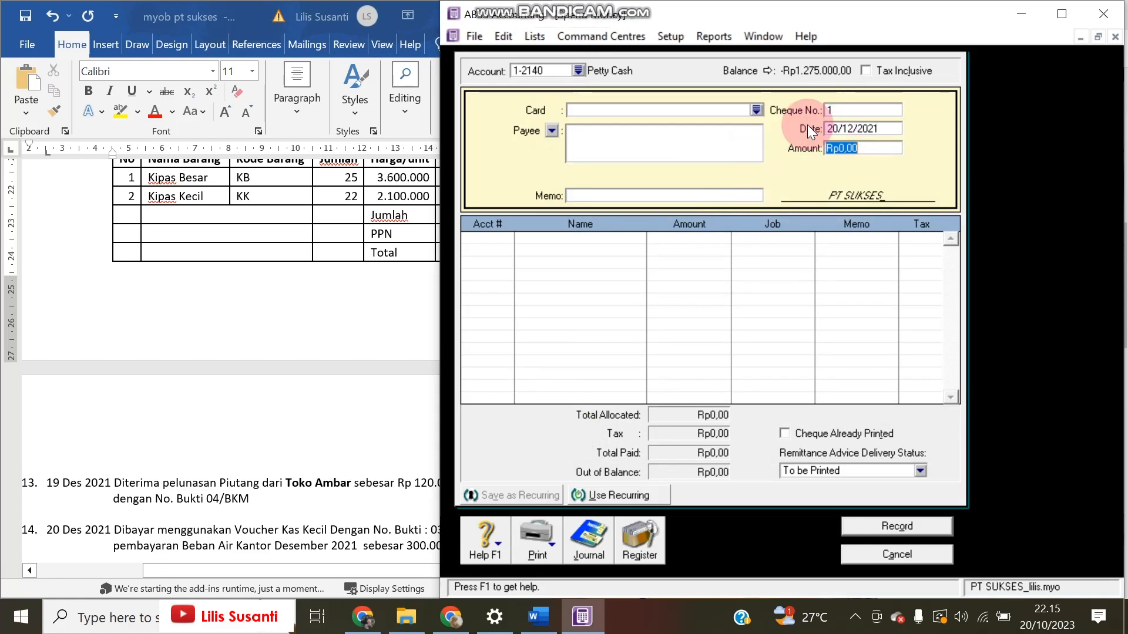
{"action": "left_click", "coordinate": [840, 109]}
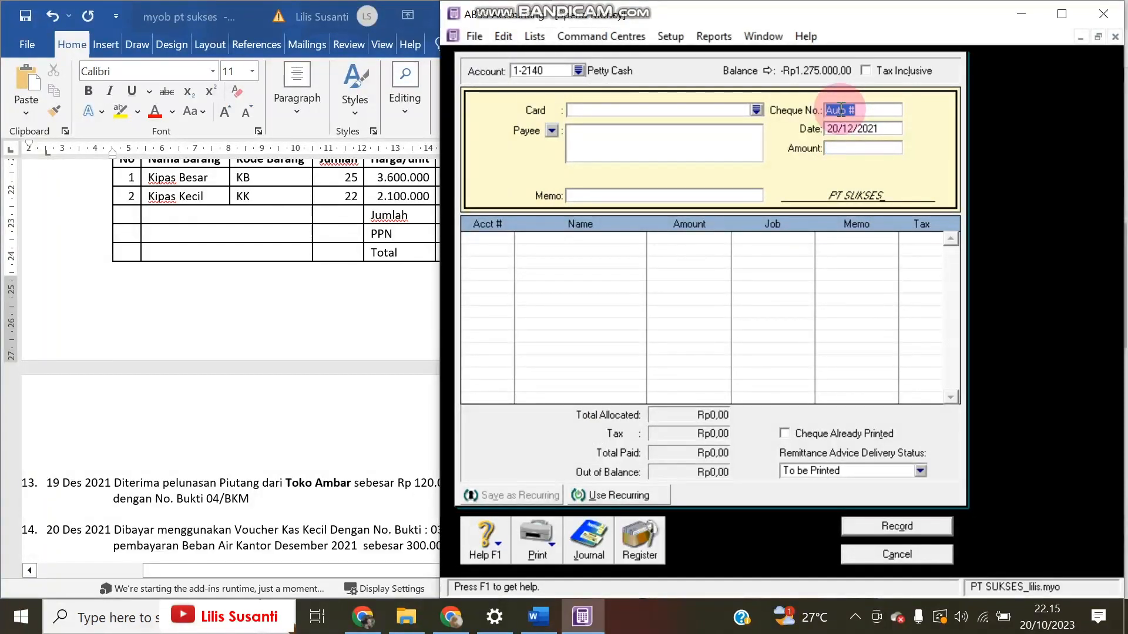
{"action": "left_click", "coordinate": [370, 458]}
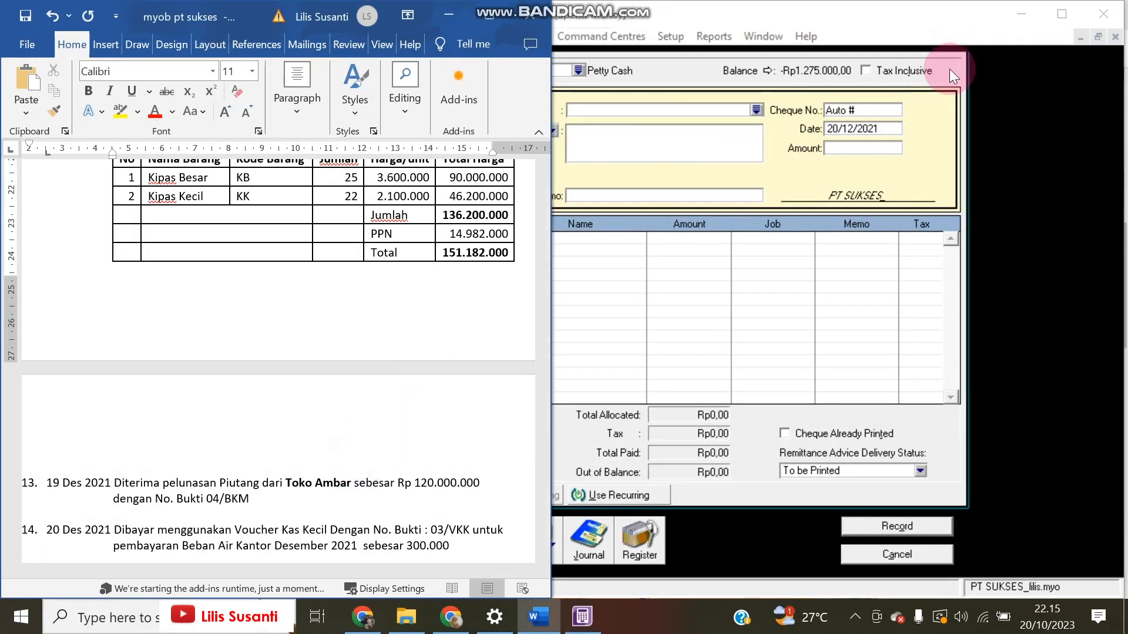
{"action": "left_click", "coordinate": [863, 105]}
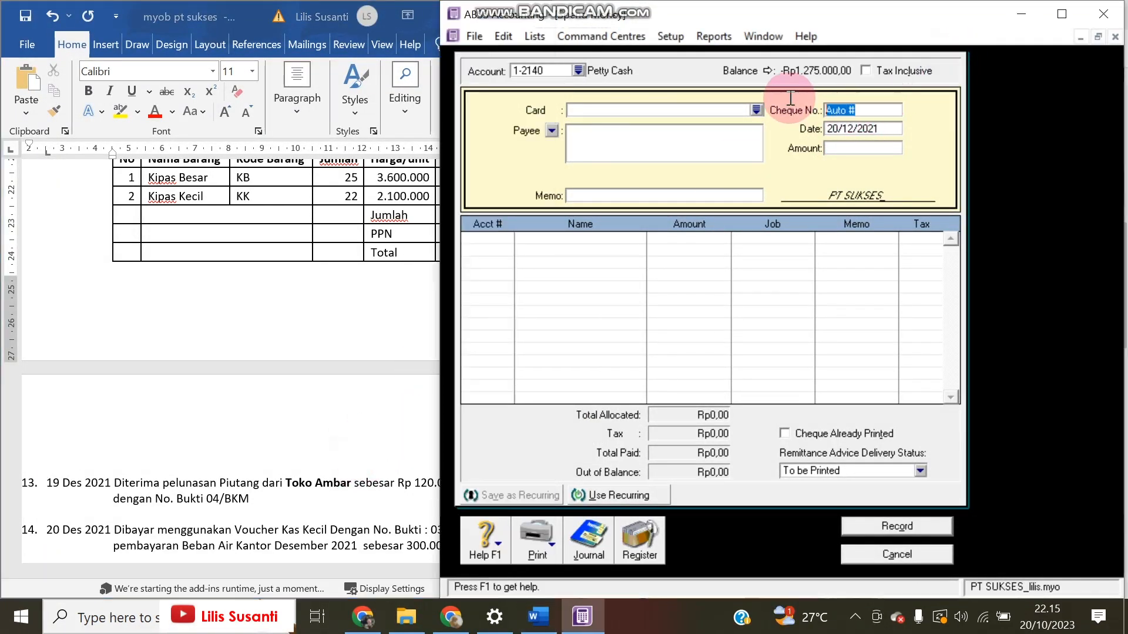
{"action": "type", "text": "o3/V"}
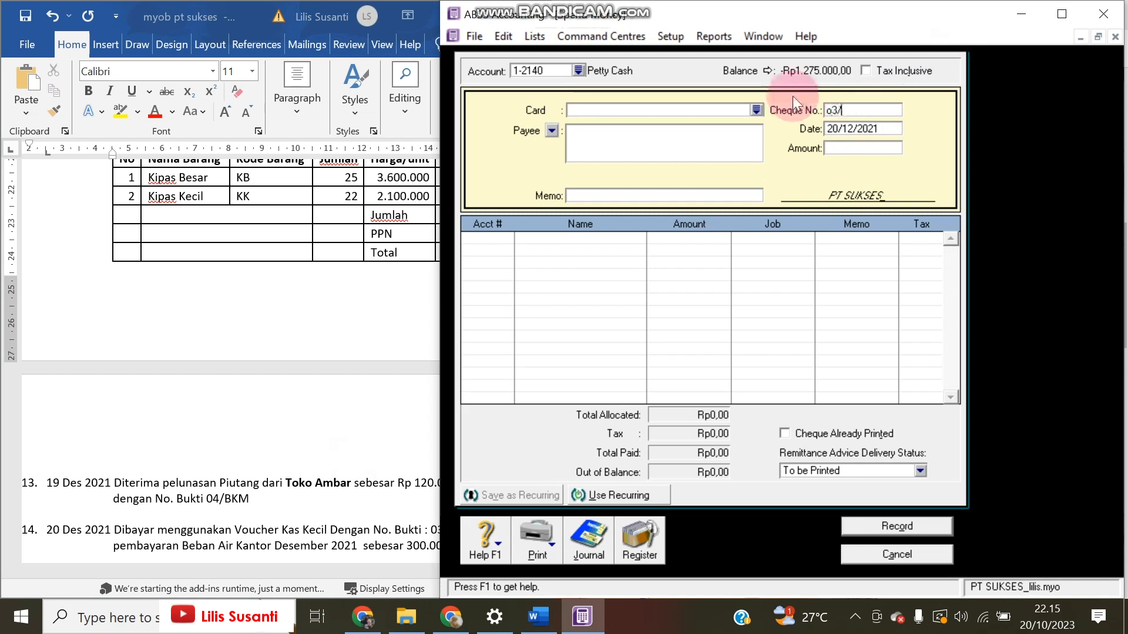
{"action": "type", "text": "KK"}
{"action": "left_click", "coordinate": [806, 122]}
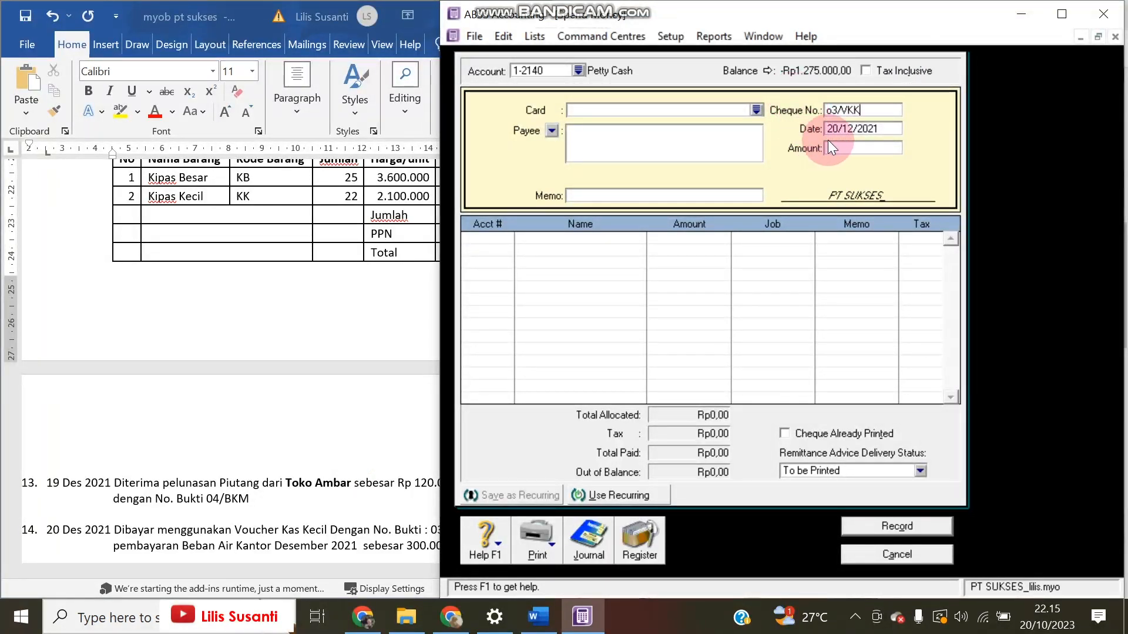
{"action": "left_click", "coordinate": [840, 107]}
{"action": "left_click_drag", "start_coordinate": [840, 105], "coordinate": [812, 100]}
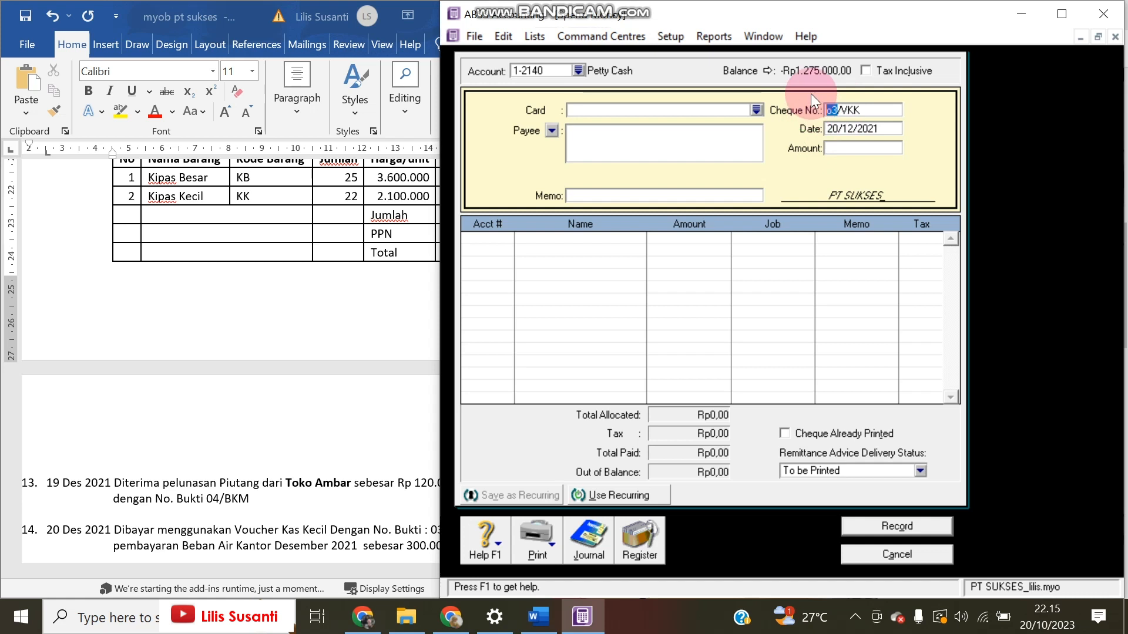
Check the sum for transaction 14 in the Word document and set the petty cash payment's amount to Rp300.000.
{"action": "left_click", "coordinate": [832, 150]}
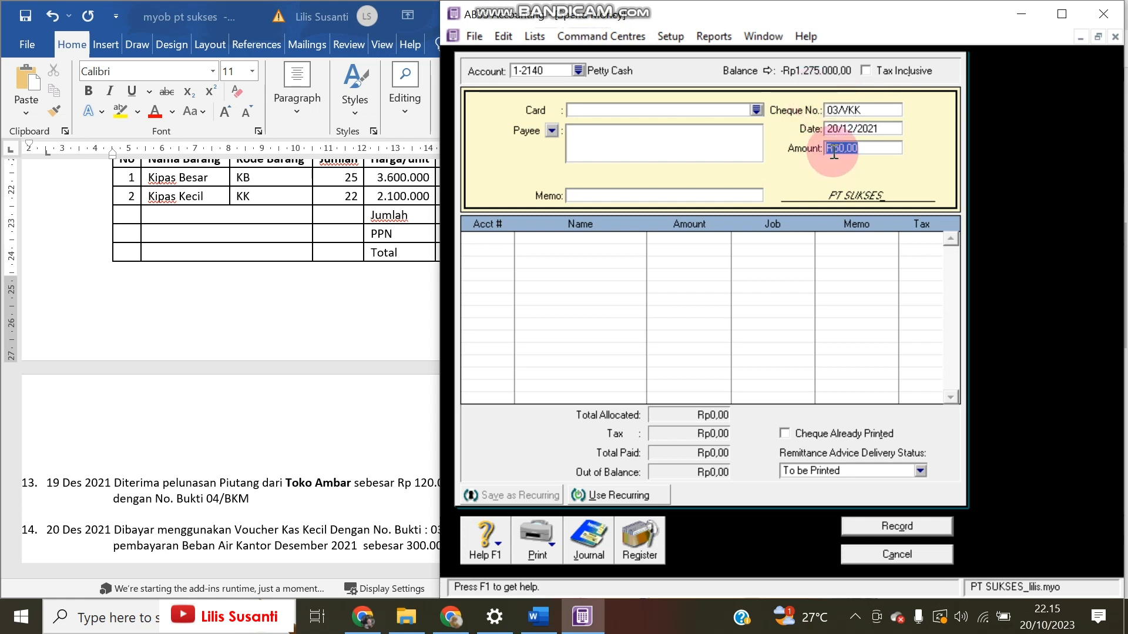
{"action": "left_click", "coordinate": [288, 511]}
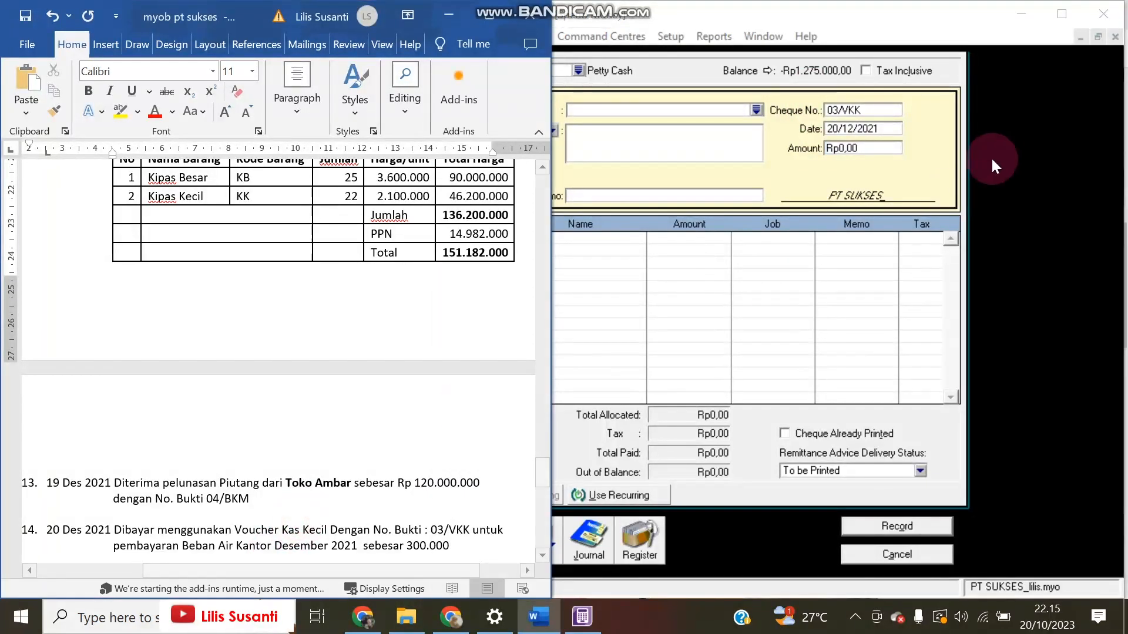
{"action": "left_click", "coordinate": [865, 154]}
{"action": "type", "text": "30"}
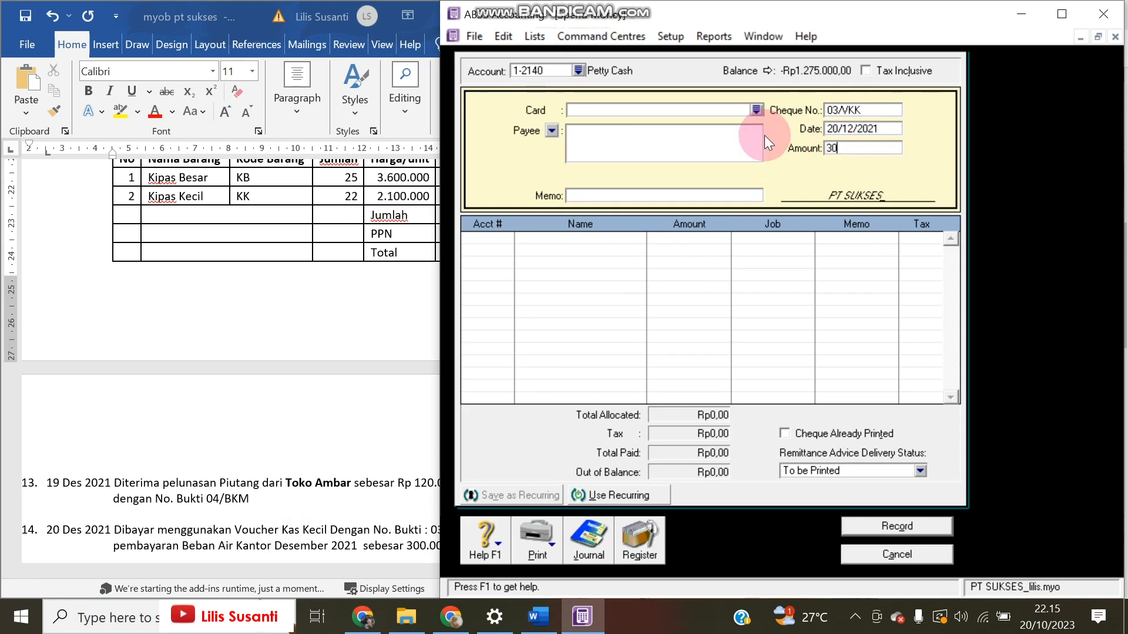
{"action": "type", "text": "0.00000"}
{"action": "key", "text": "Tab"}
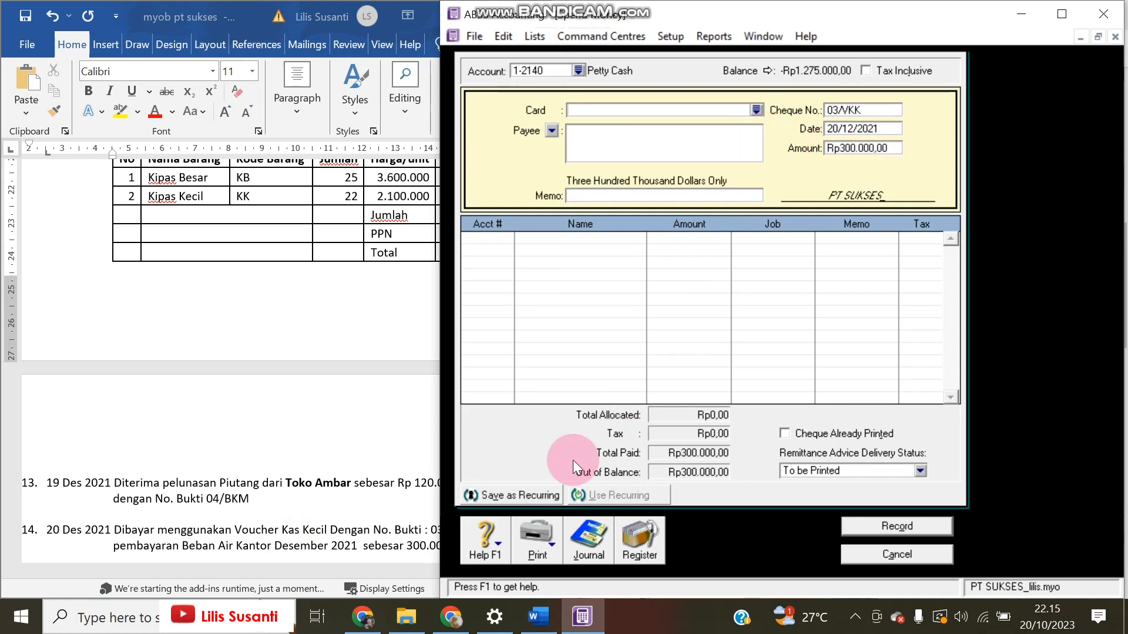
Copy "pembayaran Beban Air Kantor" from transaction 14 in the Word document into the petty cash payment's memo in ABSS Accounting.
{"action": "left_click", "coordinate": [355, 511]}
{"action": "left_click_drag", "start_coordinate": [113, 546], "coordinate": [264, 541]}
{"action": "key", "text": "ctrl+c"}
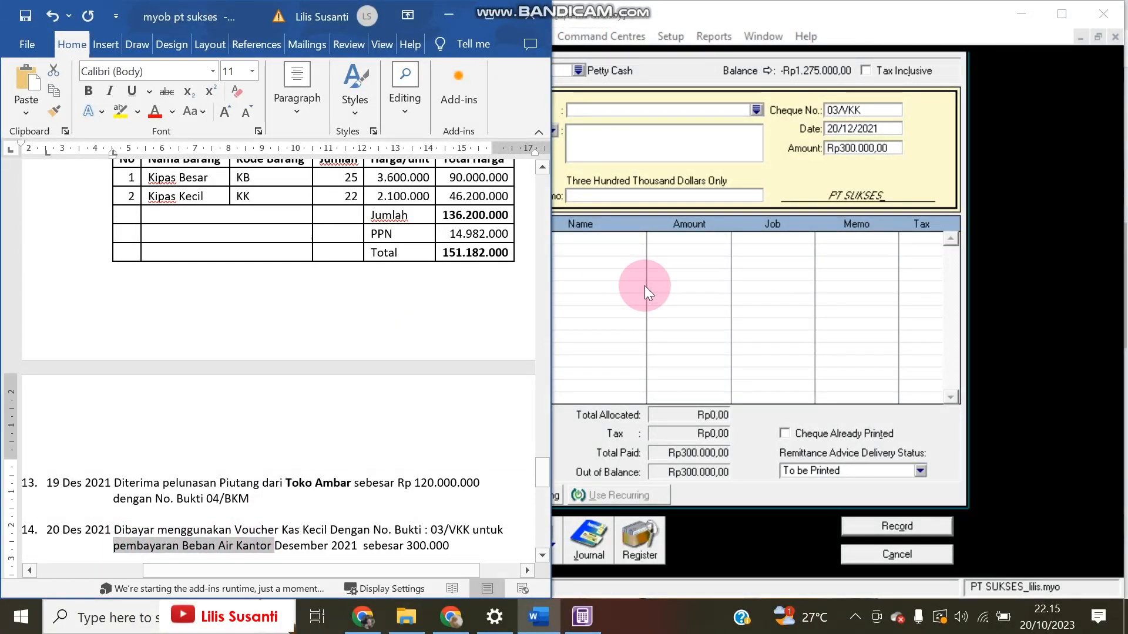
{"action": "left_click", "coordinate": [697, 198]}
{"action": "key", "text": "ctrl+v"}
Allocate the petty cash payment to expense account 6-6090 Water and record it.
{"action": "left_click", "coordinate": [504, 241]}
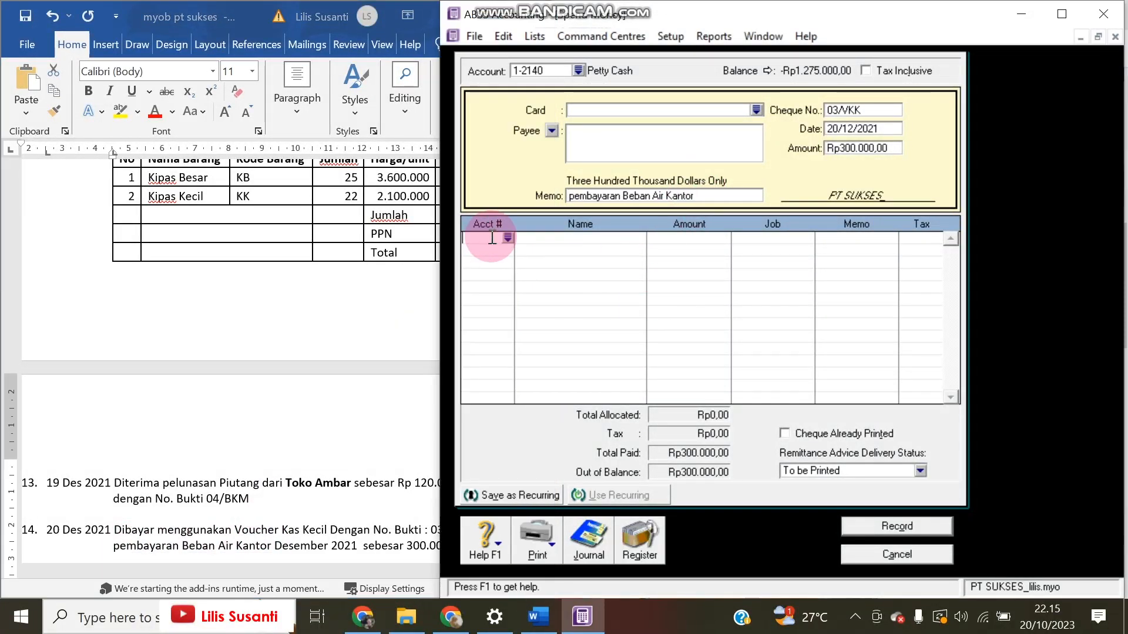
{"action": "left_click", "coordinate": [507, 239]}
{"action": "scroll", "coordinate": [654, 336], "scroll_direction": "down", "scroll_amount": 2}
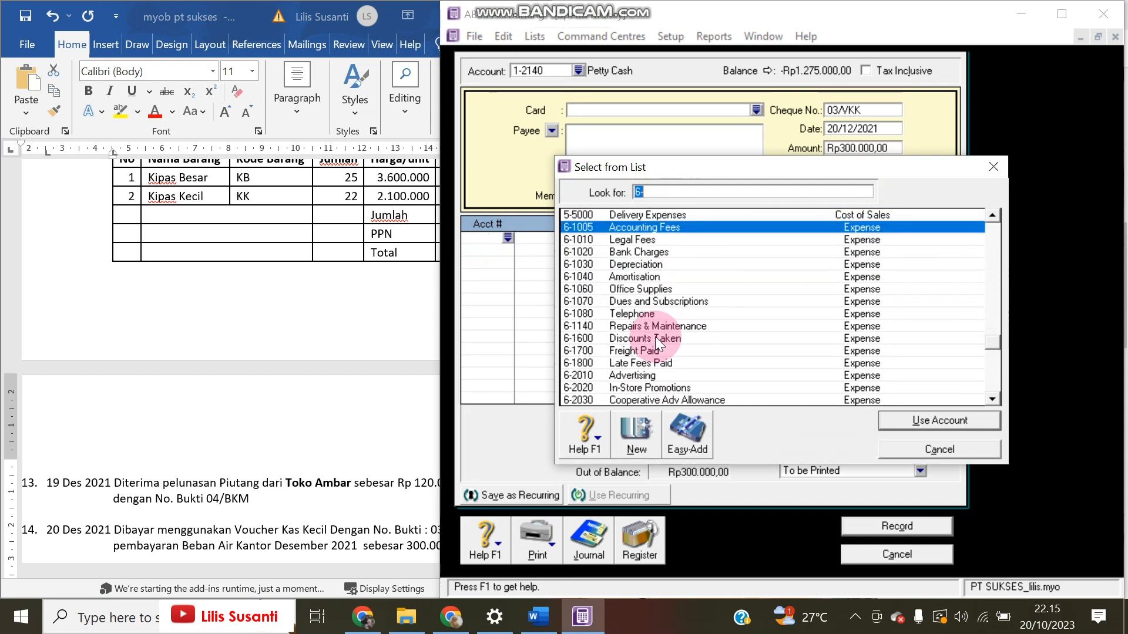
{"action": "scroll", "coordinate": [654, 336], "scroll_direction": "down", "scroll_amount": 3}
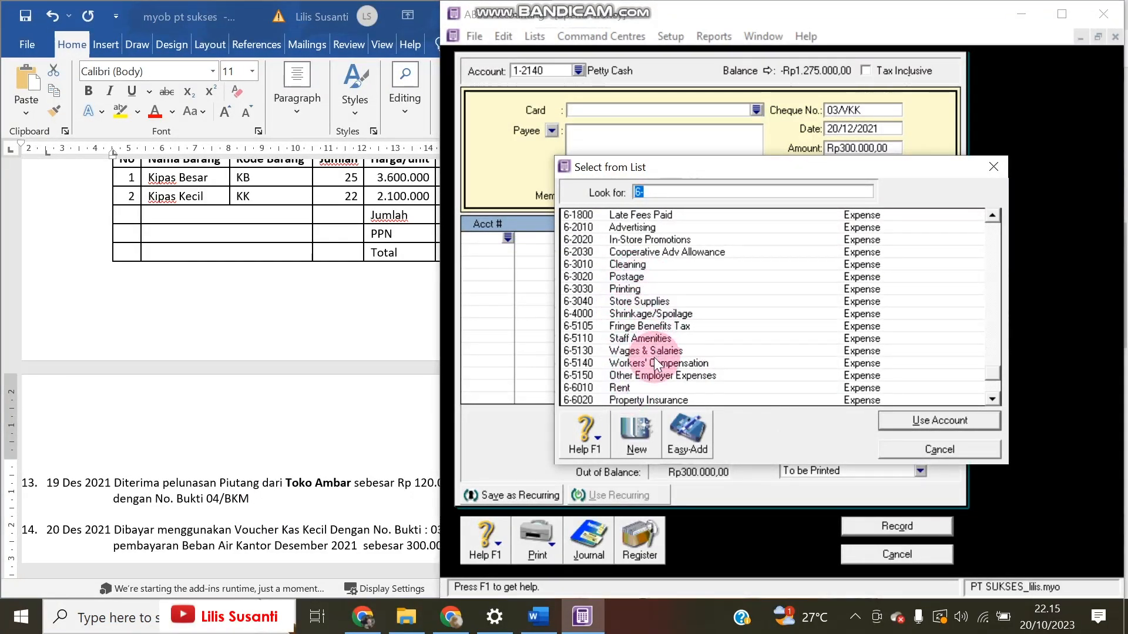
{"action": "scroll", "coordinate": [654, 357], "scroll_direction": "down", "scroll_amount": 3}
{"action": "double_click", "coordinate": [629, 352]}
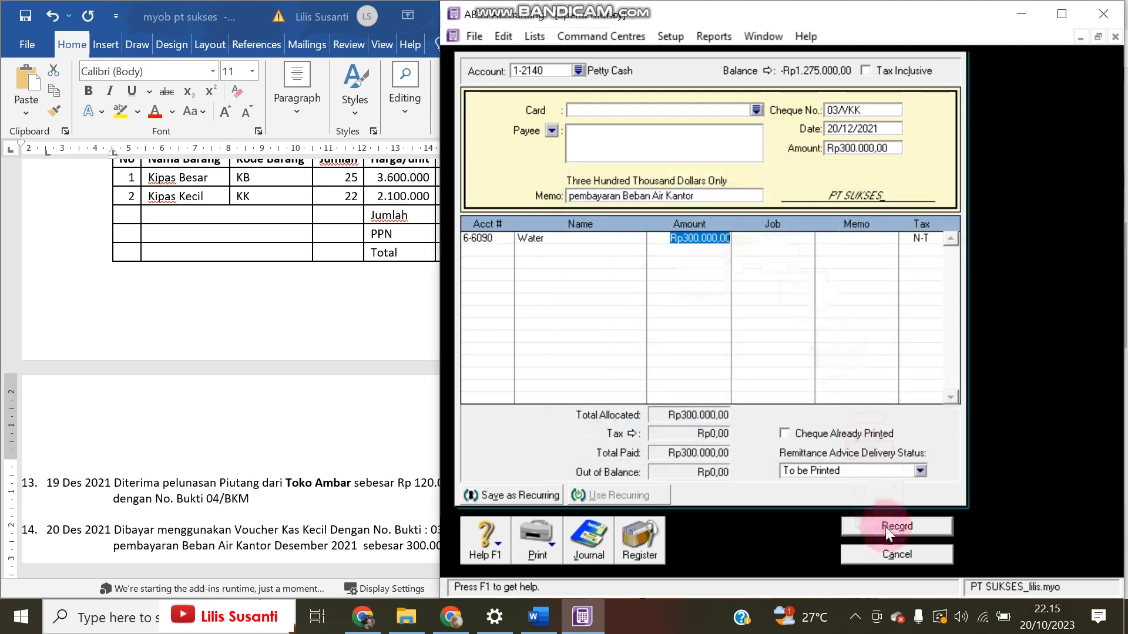
{"action": "left_click", "coordinate": [886, 527]}
Read transaction 15 in the Word document, and start a new purchase bill from supplier PT Rembulan in ABSS Accounting.
{"action": "left_click", "coordinate": [248, 483]}
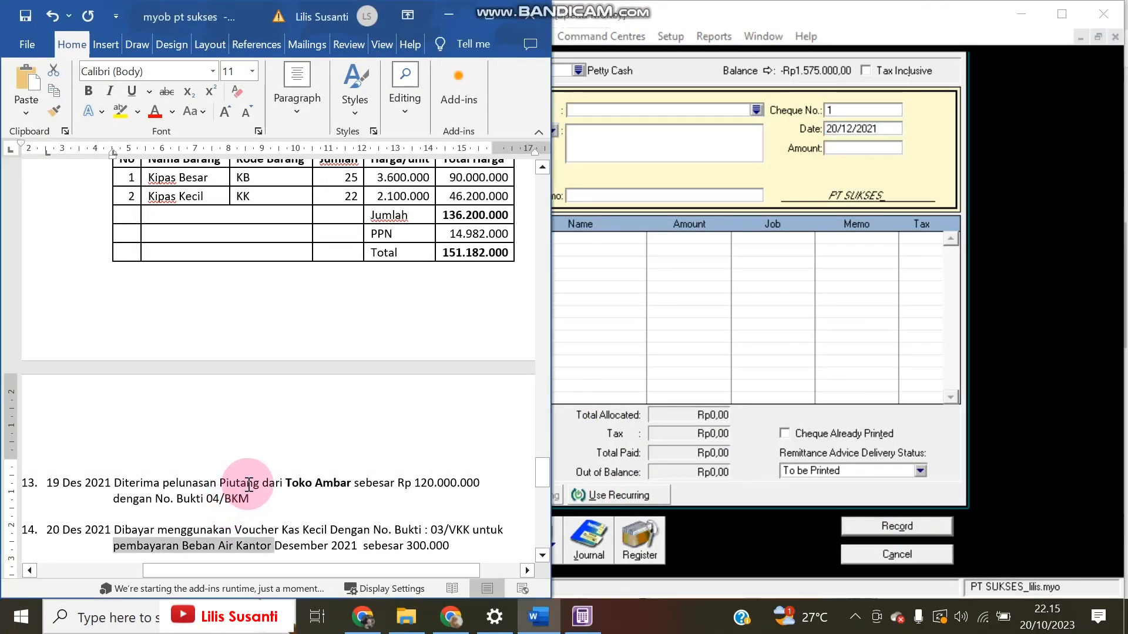
{"action": "scroll", "coordinate": [249, 484], "scroll_direction": "down", "scroll_amount": 3}
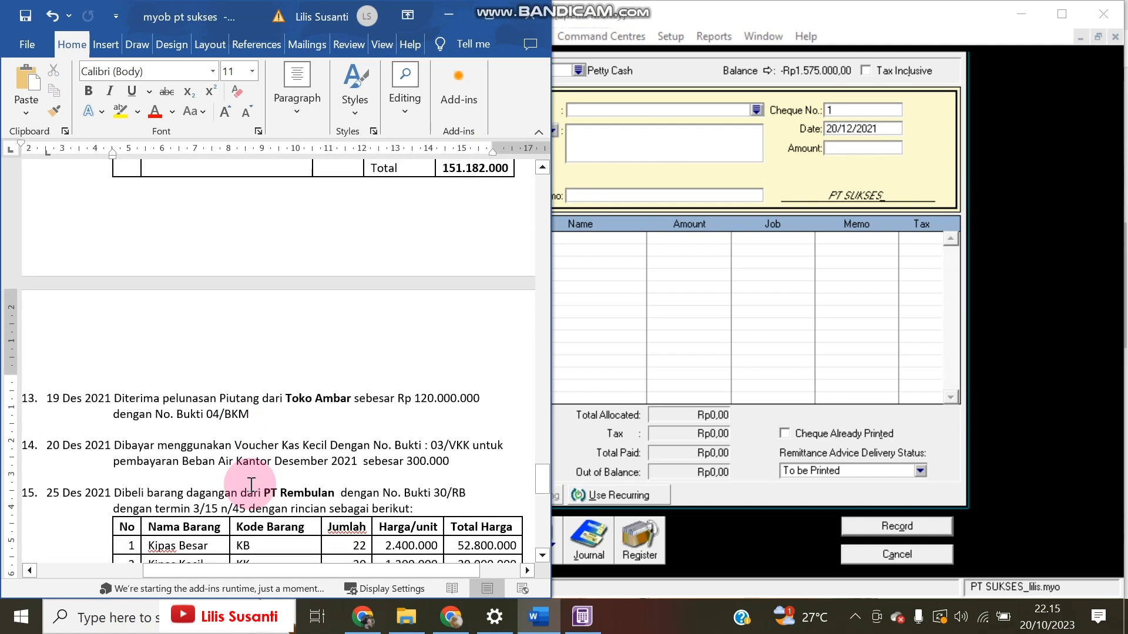
{"action": "scroll", "coordinate": [251, 485], "scroll_direction": "down", "scroll_amount": 3}
{"action": "scroll", "coordinate": [250, 485], "scroll_direction": "down", "scroll_amount": 1}
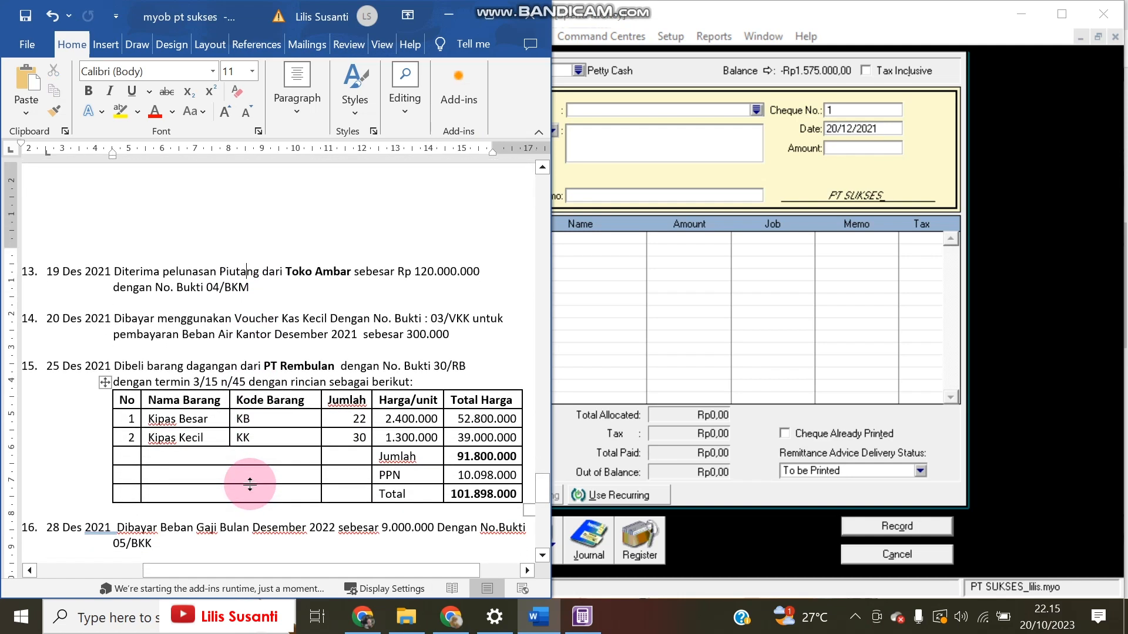
{"action": "scroll", "coordinate": [250, 484], "scroll_direction": "up", "scroll_amount": 1}
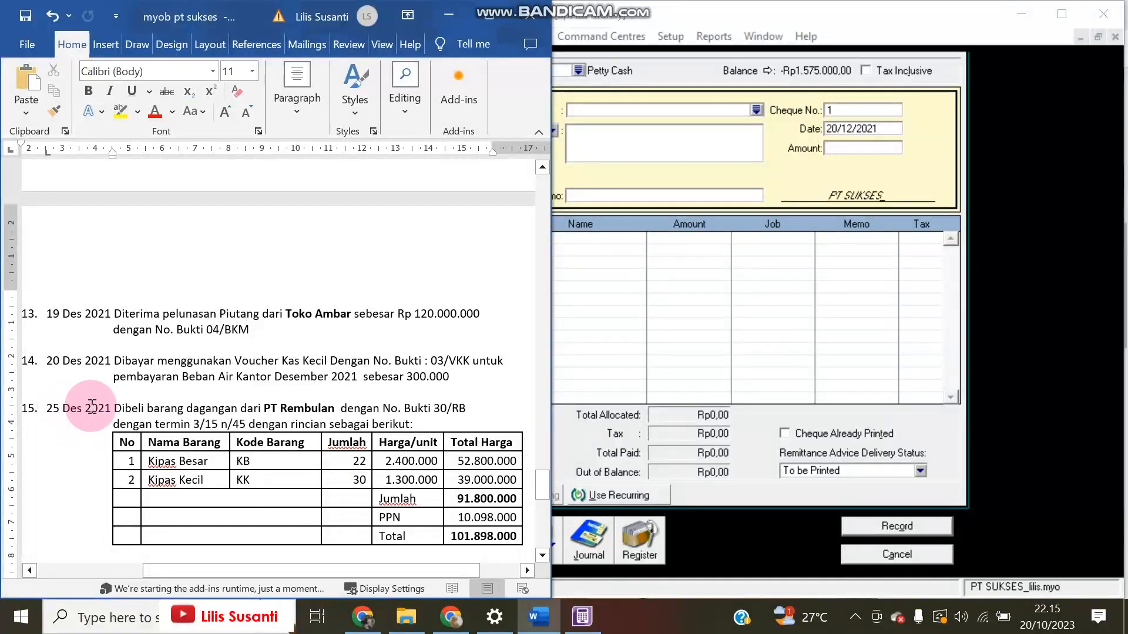
{"action": "left_click", "coordinate": [923, 553]}
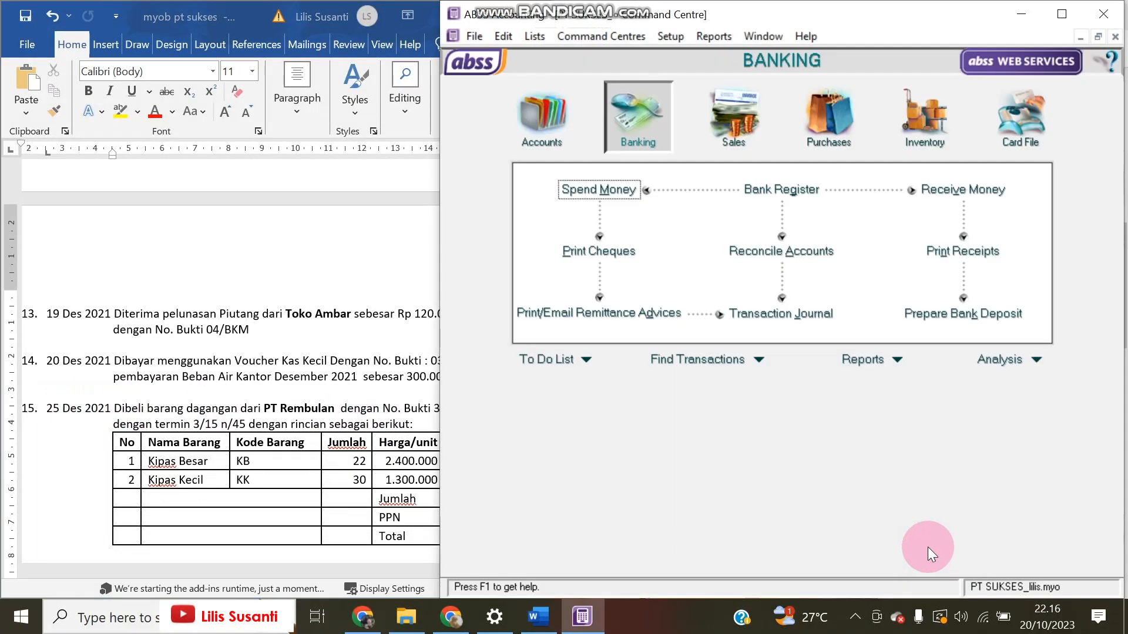
{"action": "left_click", "coordinate": [829, 117]}
{"action": "left_click", "coordinate": [796, 218]}
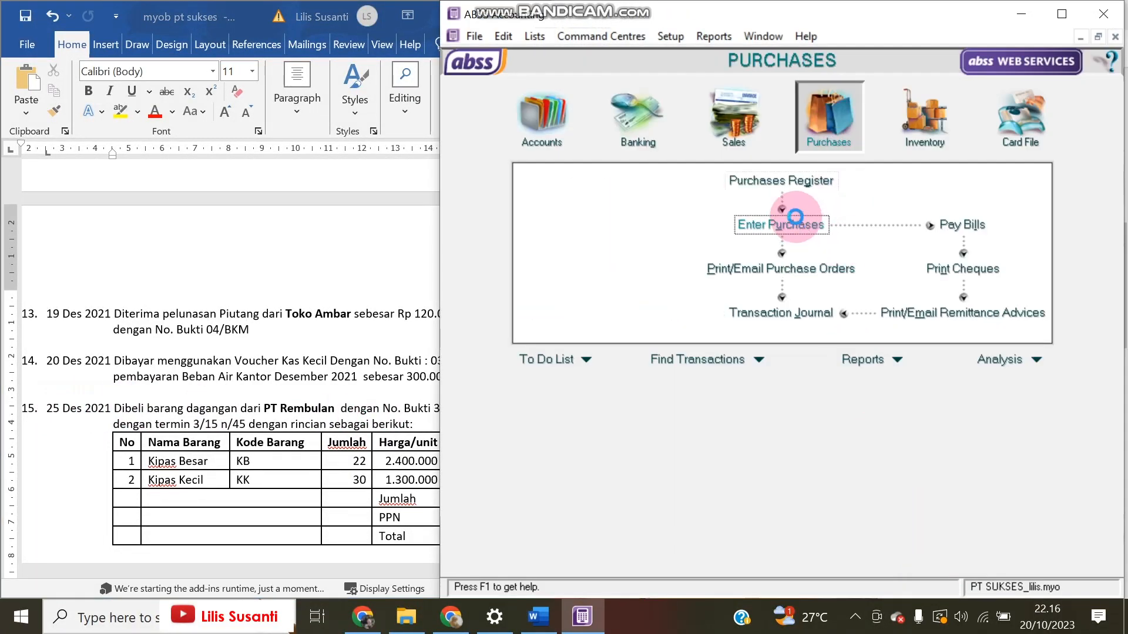
{"action": "left_click", "coordinate": [729, 82]}
{"action": "double_click", "coordinate": [677, 224]}
Set the bill's credit terms to In a Given # of Days, with 15 discount days, 45 balance due days and 3% early payment discount.
{"action": "left_click", "coordinate": [847, 84]}
{"action": "left_click", "coordinate": [845, 199]}
{"action": "left_click", "coordinate": [842, 234]}
{"action": "left_click", "coordinate": [830, 222]}
{"action": "type", "text": "15"}
{"action": "key", "text": "Tab"}
{"action": "type", "text": "45"}
{"action": "key", "text": "Tab"}
{"action": "type", "text": "3"}
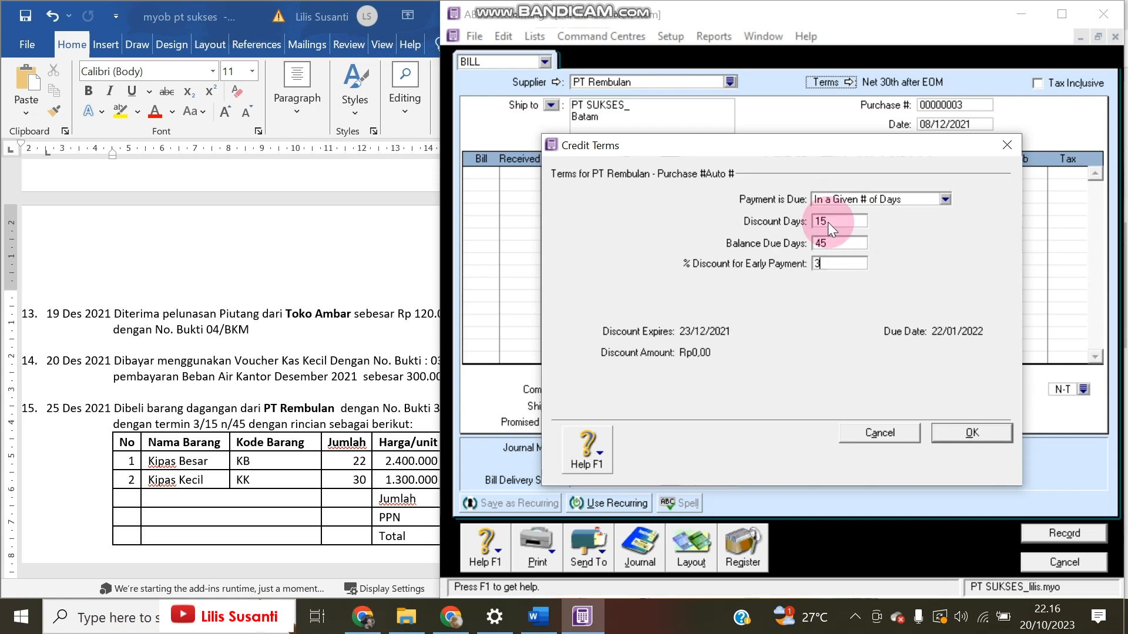
{"action": "left_click", "coordinate": [970, 433]}
Date the bill 25/12/2021 and enter 22 units of item KB (Kipas Besar) at a price of Rp2.400.000.
{"action": "left_click", "coordinate": [927, 124]}
{"action": "type", "text": "25"}
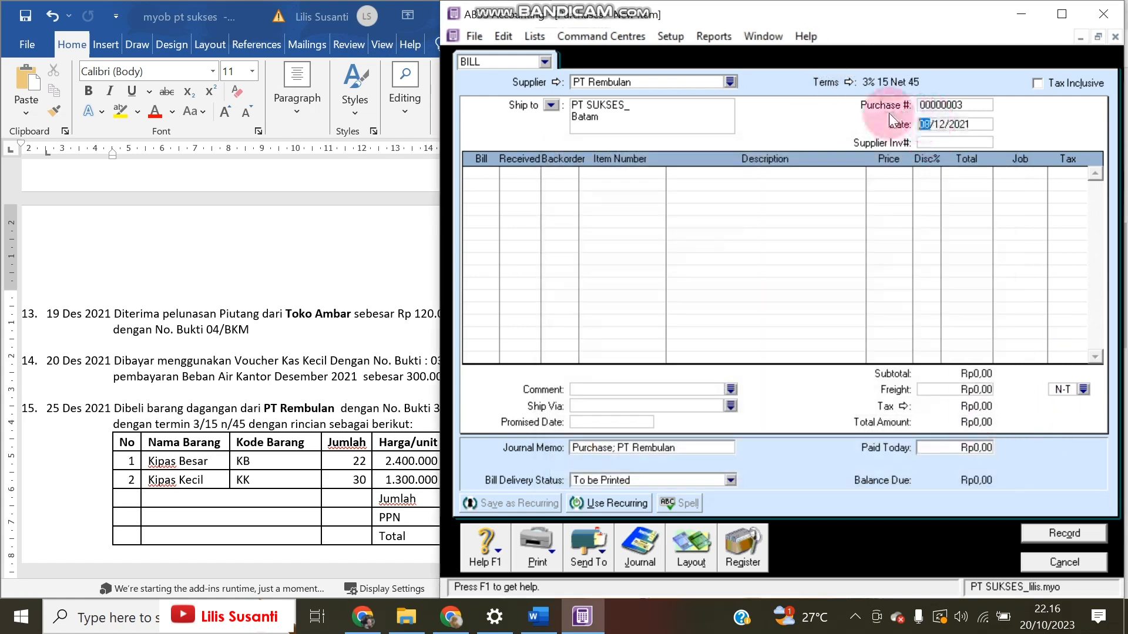
{"action": "left_click", "coordinate": [477, 173]}
{"action": "type", "text": "22"}
{"action": "key", "text": "Tab"}
{"action": "key", "text": "Tab"}
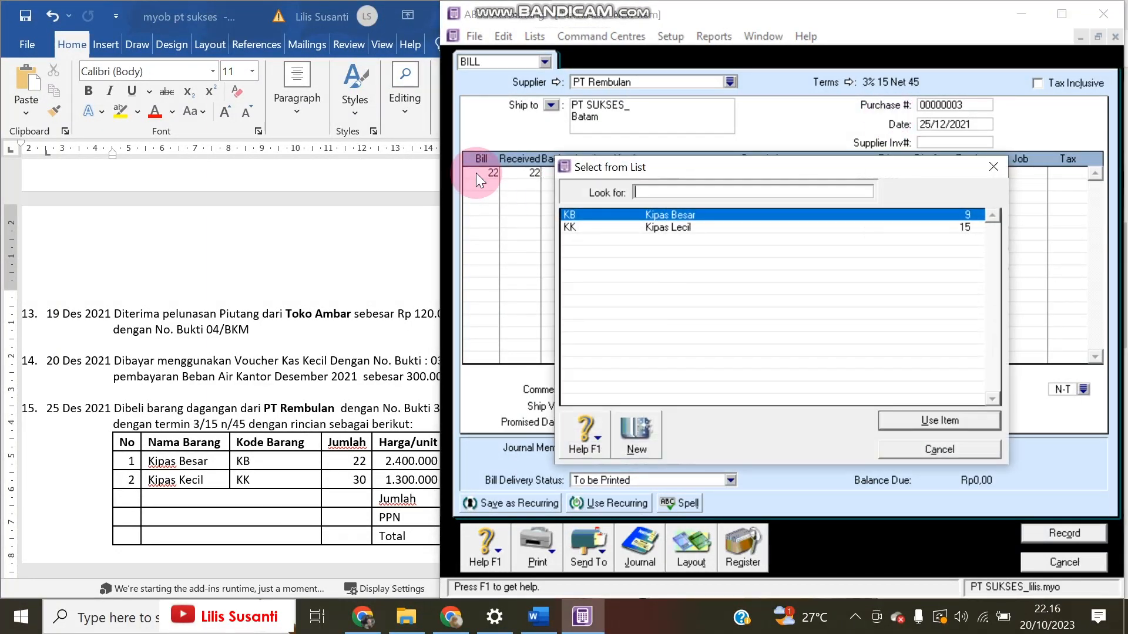
{"action": "key", "text": "Return"}
{"action": "key", "text": "Tab"}
{"action": "type", "text": "2"}
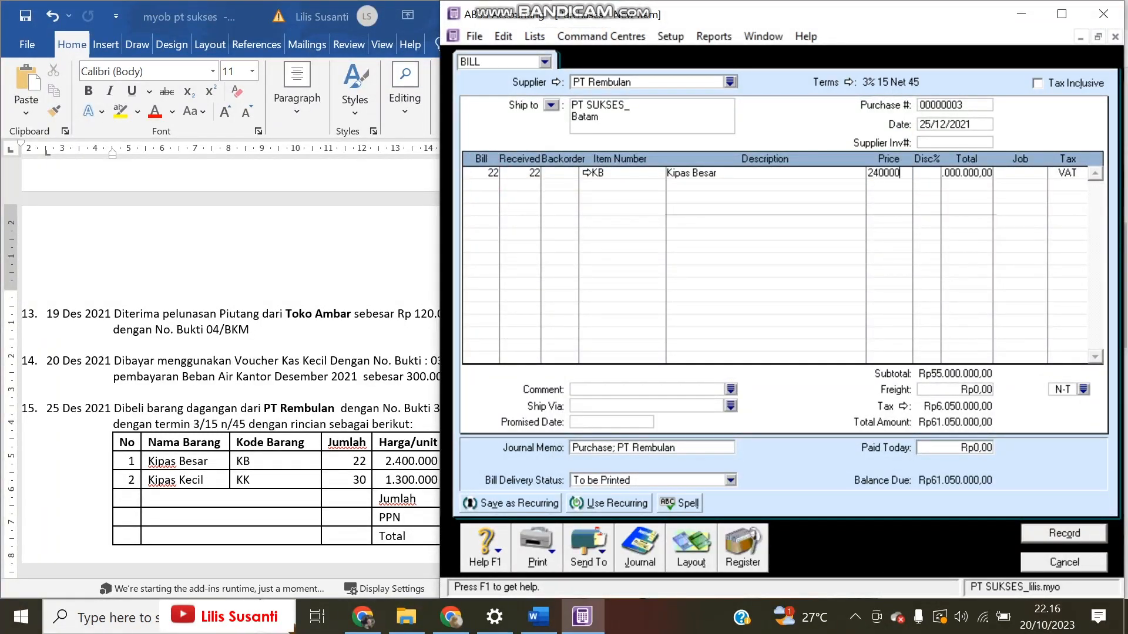
{"action": "type", "text": "400000"}
{"action": "key", "text": "Tab"}
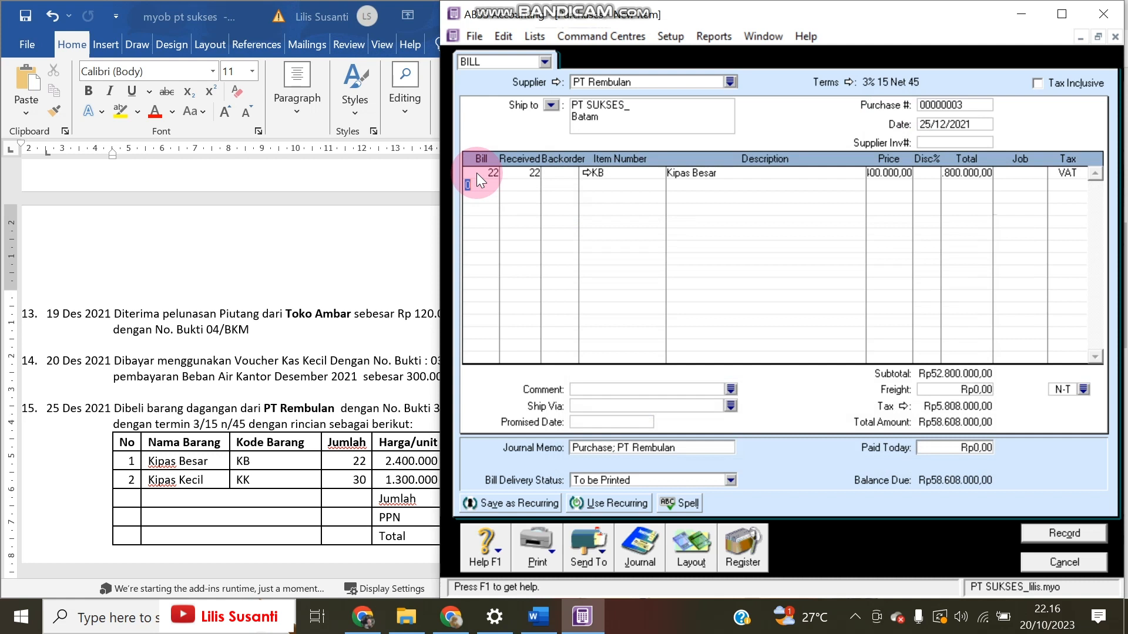
Add a second bill line for 30 units of item KK at a price of Rp1.300.000.
{"action": "type", "text": "30"}
{"action": "key", "text": "Tab"}
{"action": "type", "text": "kk"}
{"action": "key", "text": "Tab"}
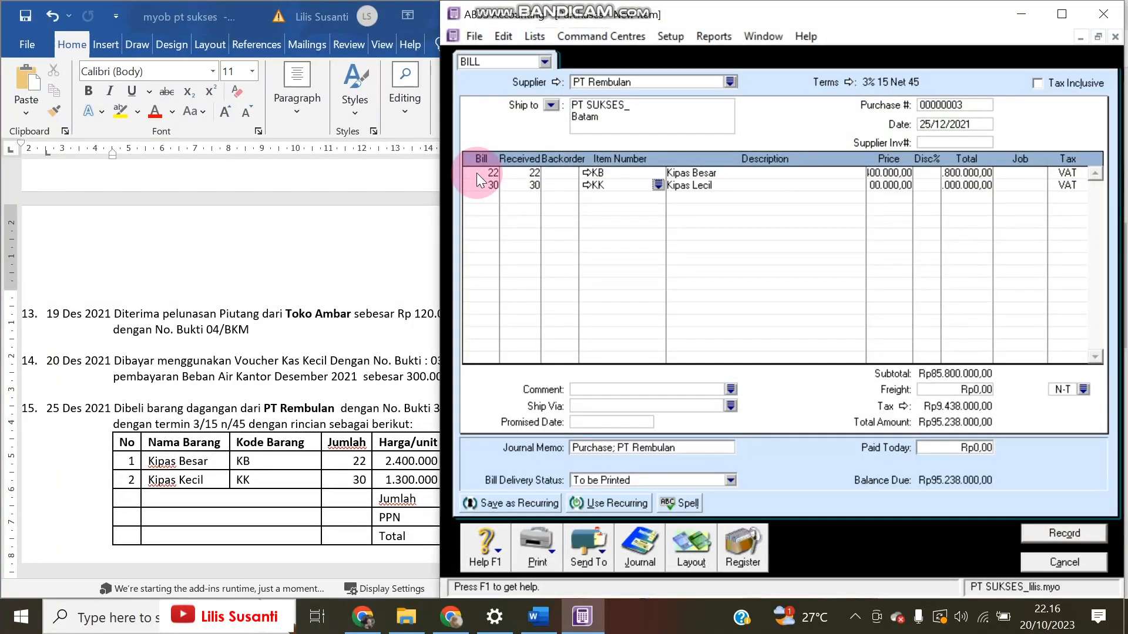
{"action": "key", "text": "Tab"}
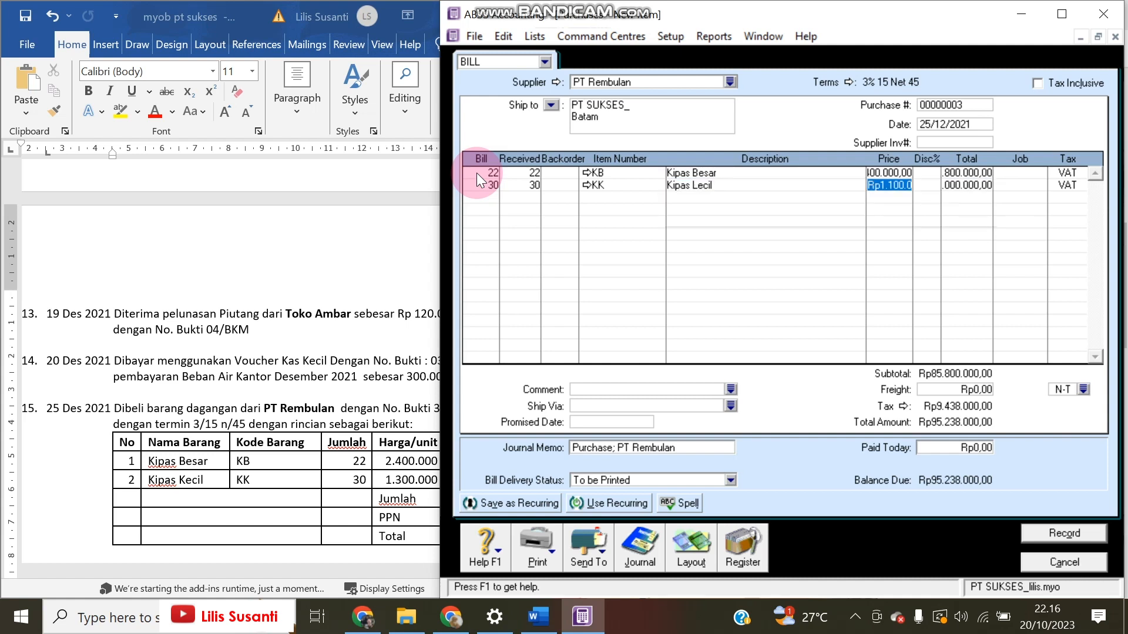
{"action": "type", "text": "1300000"}
{"action": "key", "text": "Tab"}
Check the bill's prices and total against the transaction 15 table in the Word document, and record the purchase.
{"action": "left_click", "coordinate": [315, 259]}
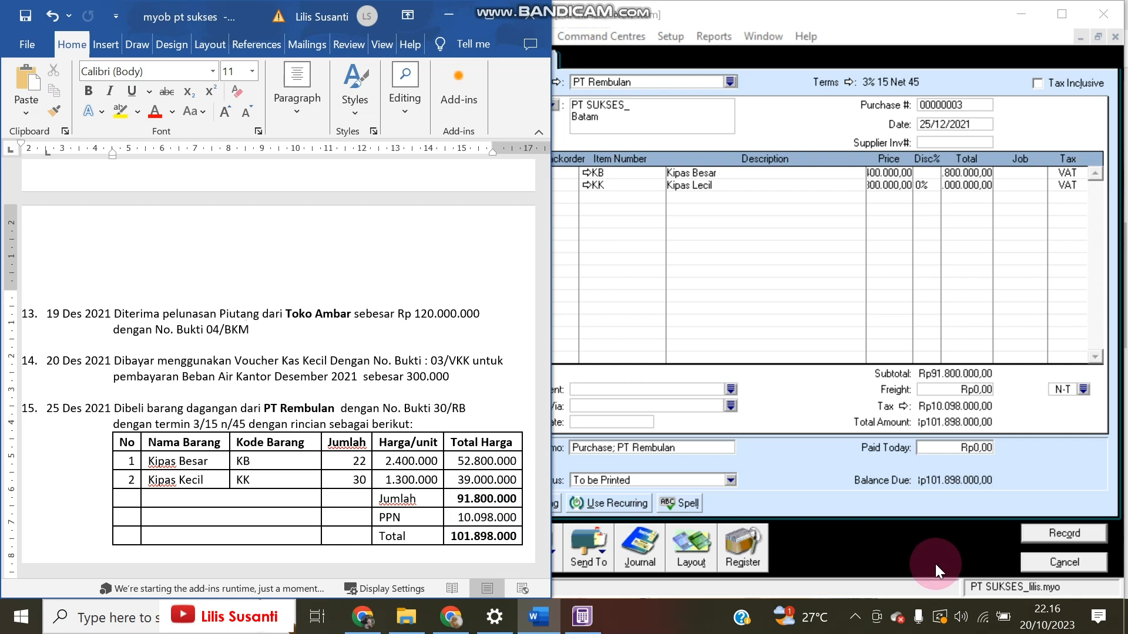
{"action": "left_click", "coordinate": [890, 172]}
{"action": "left_click", "coordinate": [887, 186]}
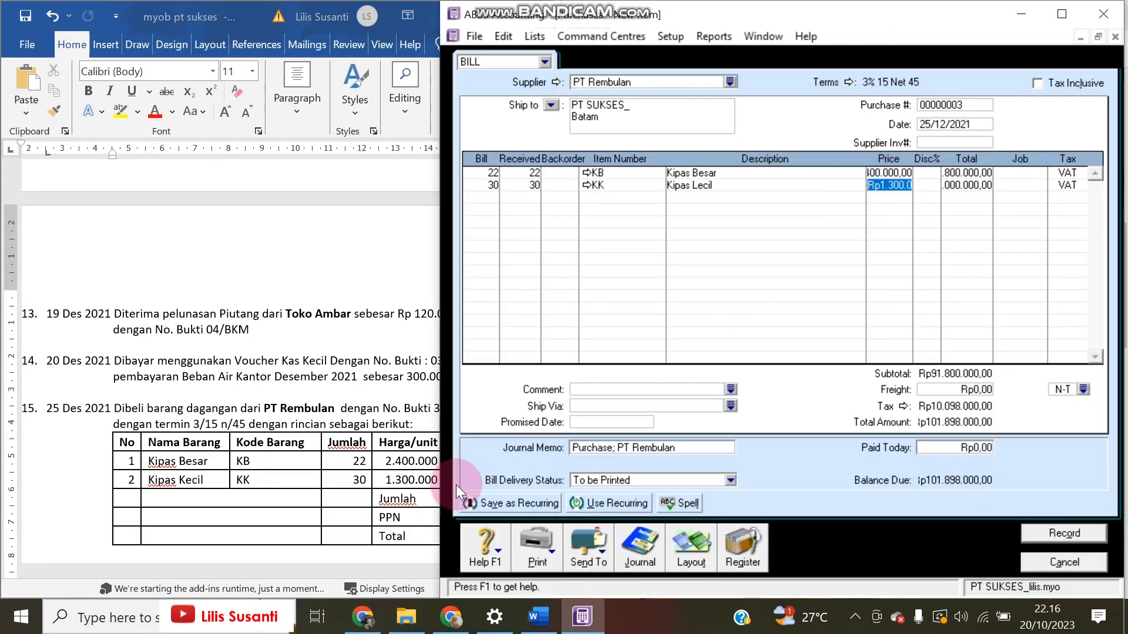
{"action": "left_click", "coordinate": [362, 493]}
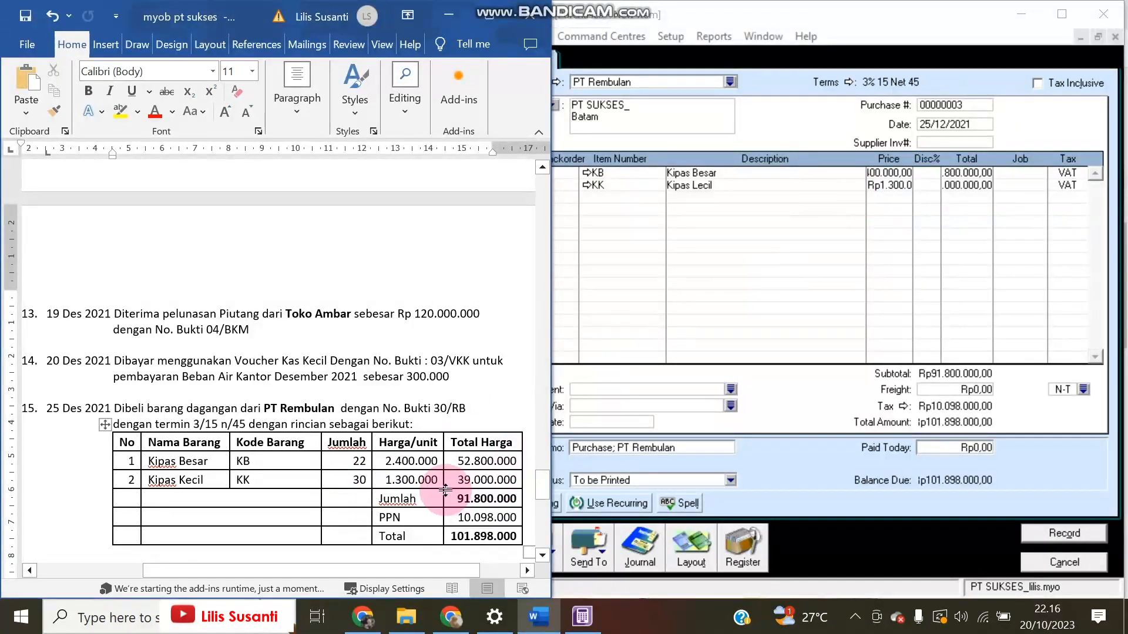
{"action": "left_click", "coordinate": [1051, 543]}
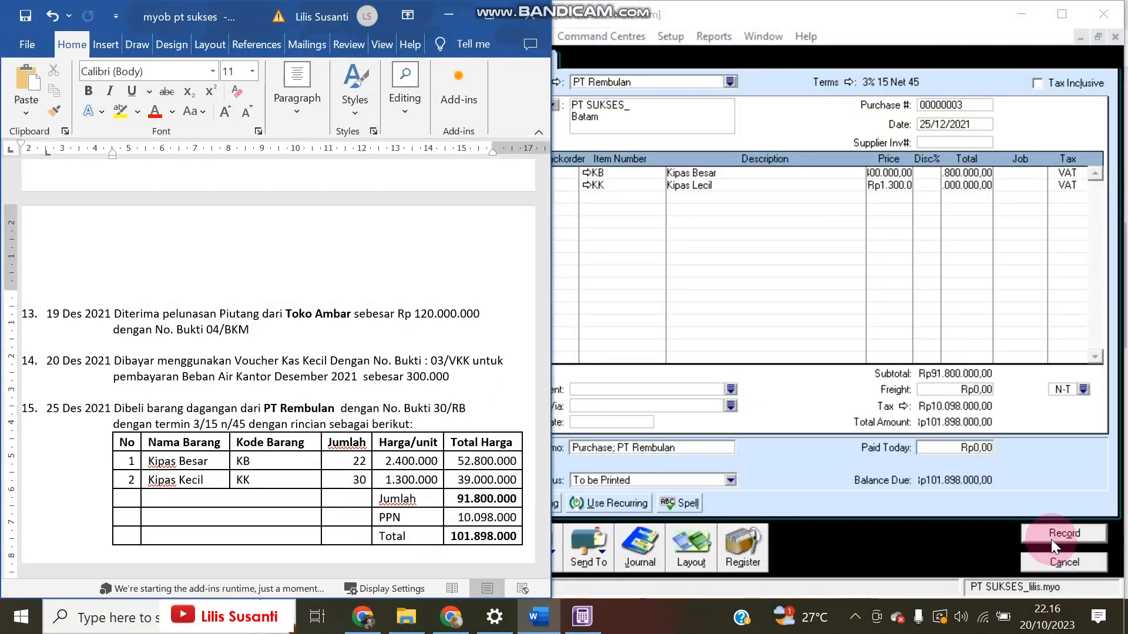
{"action": "left_click", "coordinate": [977, 465]}
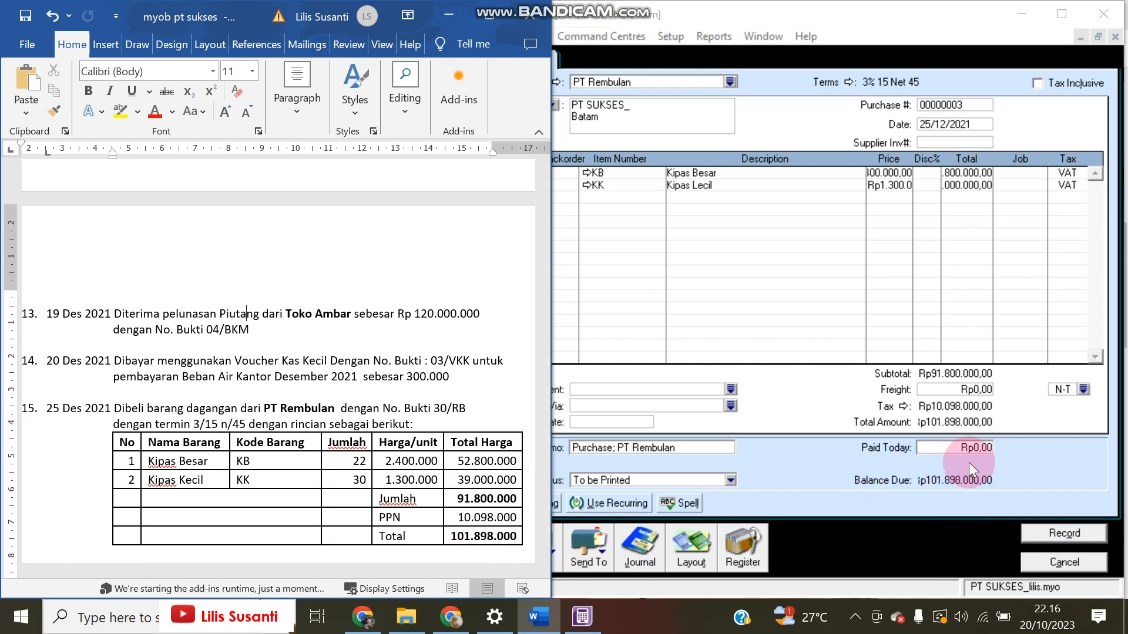
{"action": "left_click", "coordinate": [1064, 533]}
{"action": "left_click", "coordinate": [689, 329]}
{"action": "left_click", "coordinate": [689, 329]}
{"action": "left_click", "coordinate": [689, 329]}
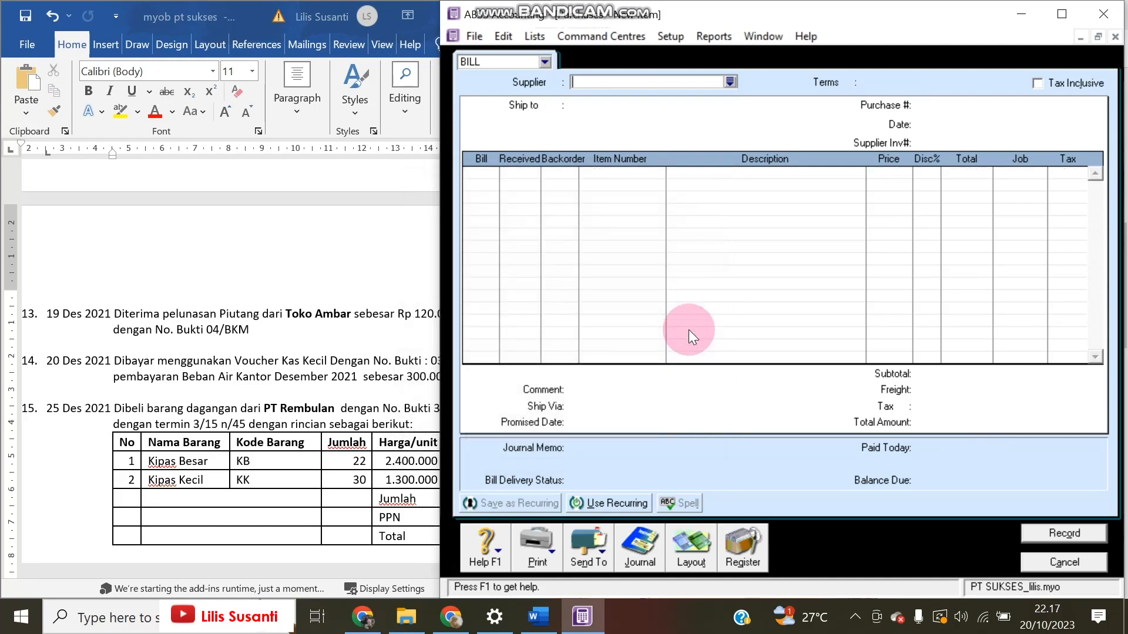
Read transaction 16 in the Word document, close the empty purchase form and start a Spend Money entry in ABSS Accounting.
{"action": "left_click", "coordinate": [343, 524]}
{"action": "scroll", "coordinate": [317, 517], "scroll_direction": "down", "scroll_amount": 5}
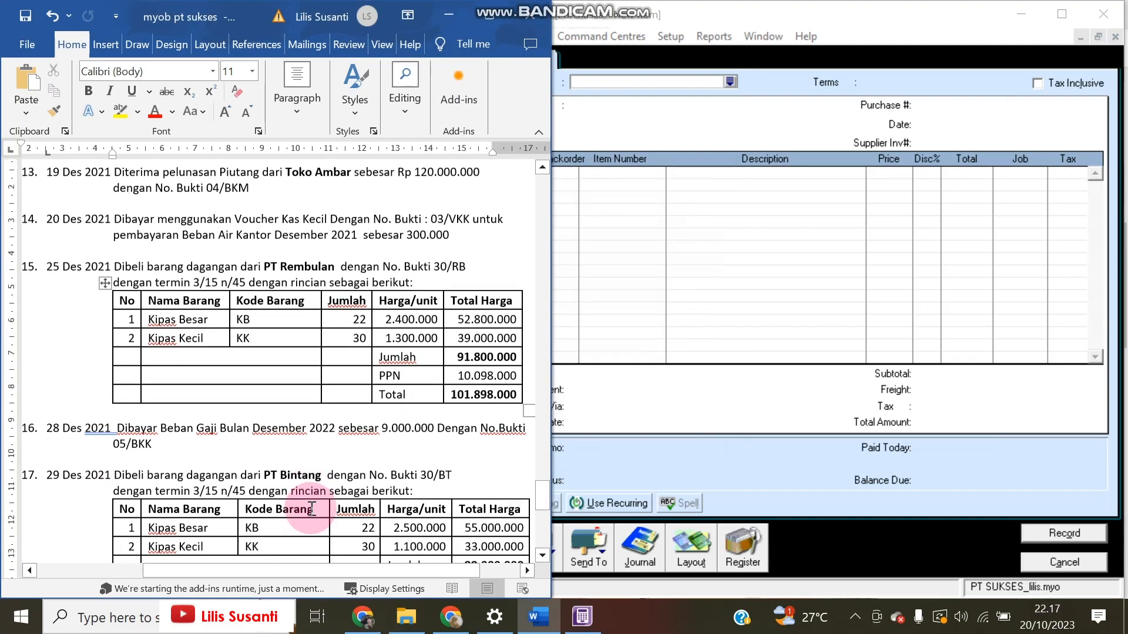
{"action": "scroll", "coordinate": [311, 508], "scroll_direction": "down", "scroll_amount": 2}
{"action": "scroll", "coordinate": [312, 509], "scroll_direction": "up", "scroll_amount": 4}
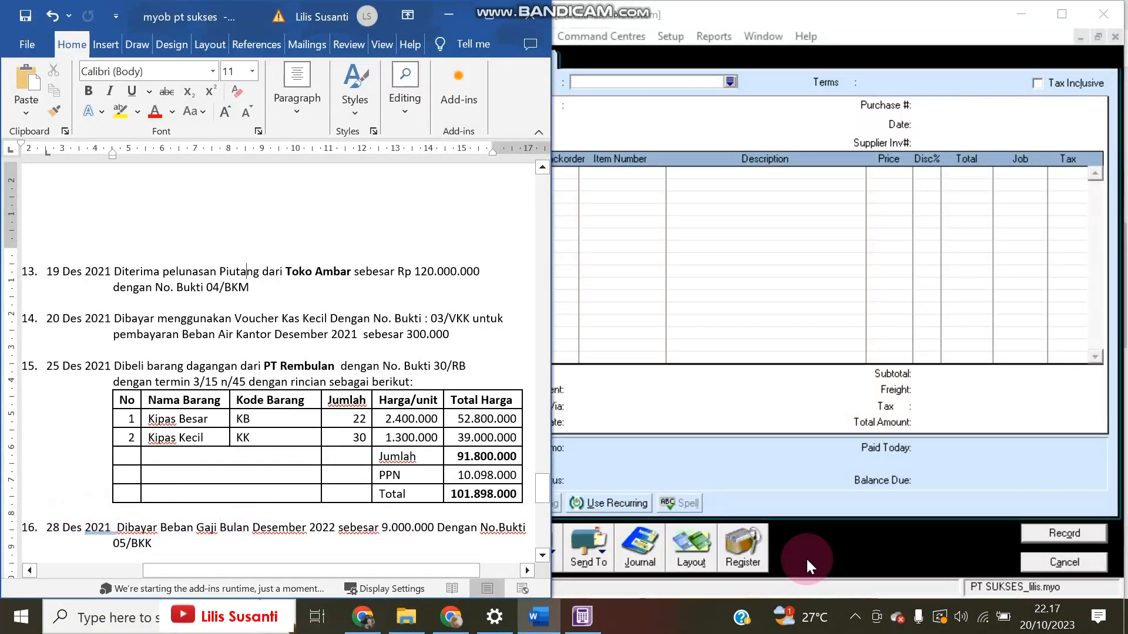
{"action": "left_click", "coordinate": [1069, 552]}
{"action": "left_click", "coordinate": [640, 135]}
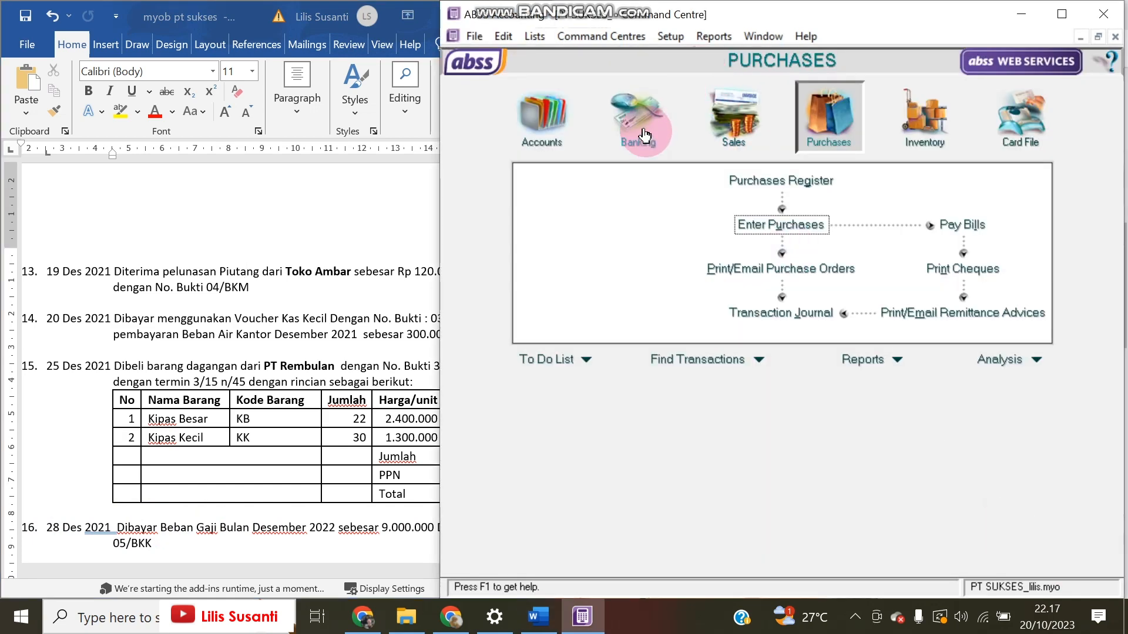
{"action": "left_click", "coordinate": [596, 188]}
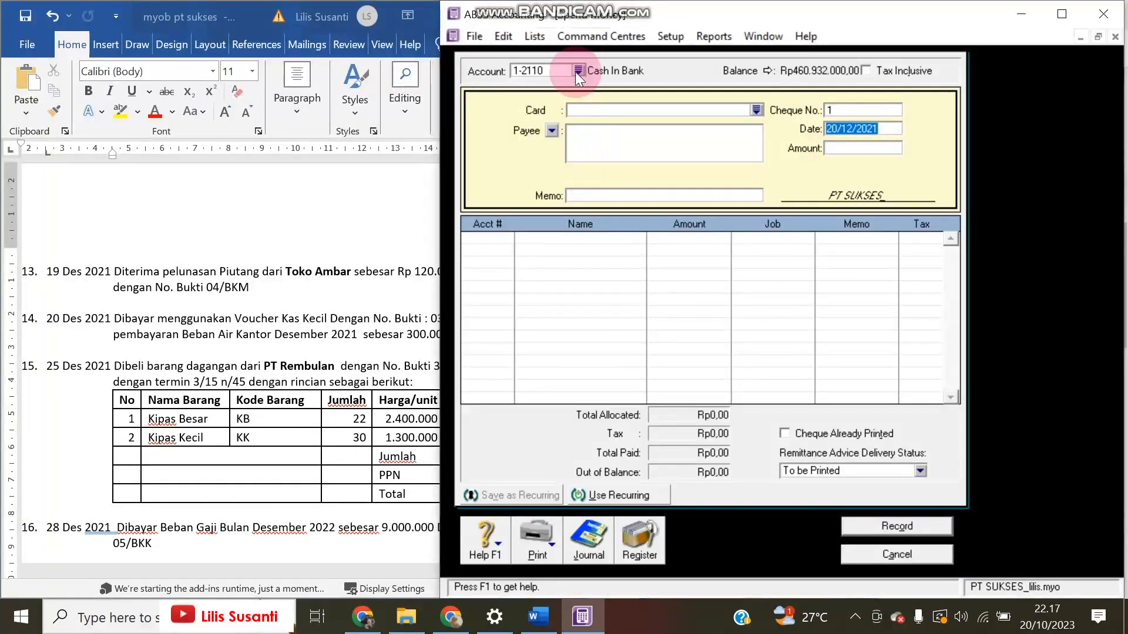
Set the Cash In Bank payment's cheque number to 05/BKK, its date to 28/12/2021 and its amount to Rp9.000.000.
{"action": "left_click", "coordinate": [864, 111]}
{"action": "type", "text": "05/BKK"}
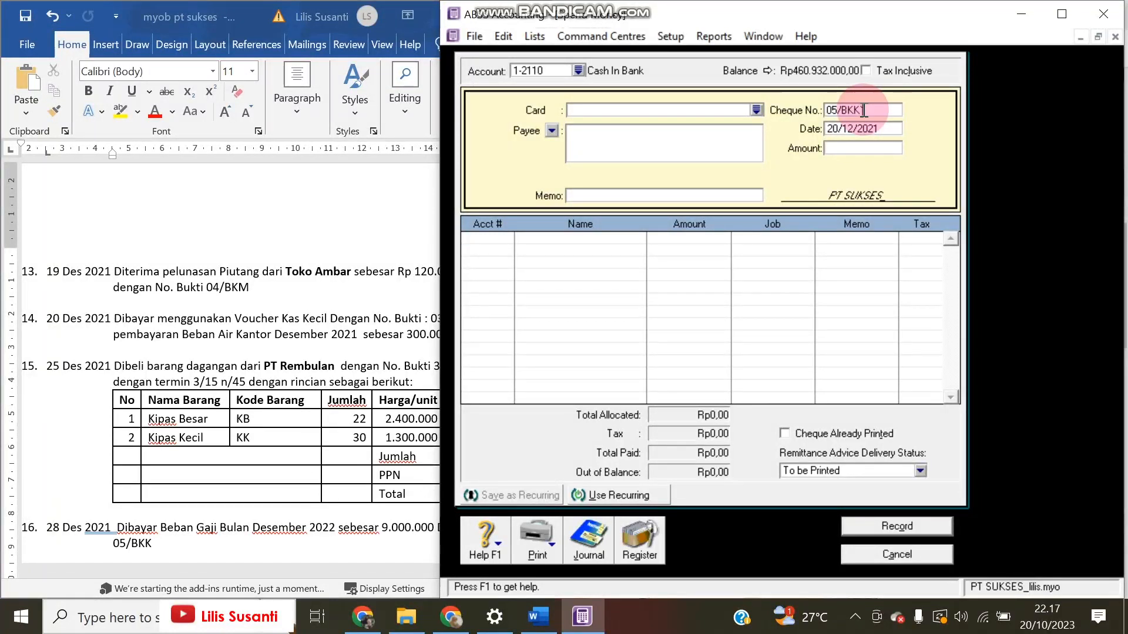
{"action": "key", "text": "Tab"}
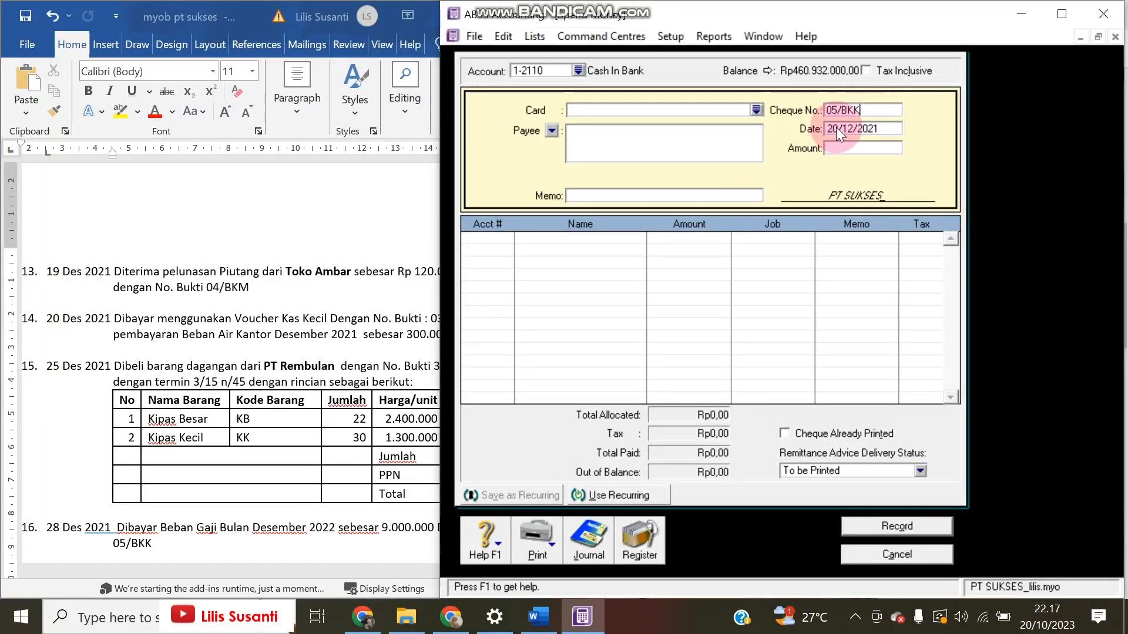
{"action": "left_click", "coordinate": [834, 128]}
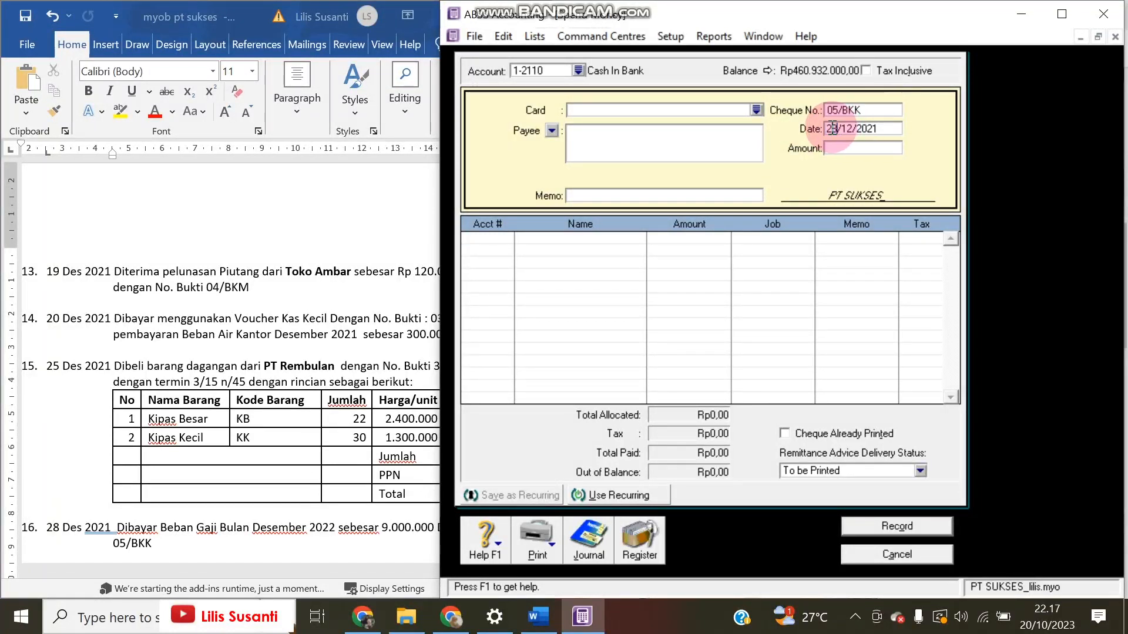
{"action": "key", "text": "Tab"}
{"action": "type", "text": "9.000.000"}
{"action": "key", "text": "Tab"}
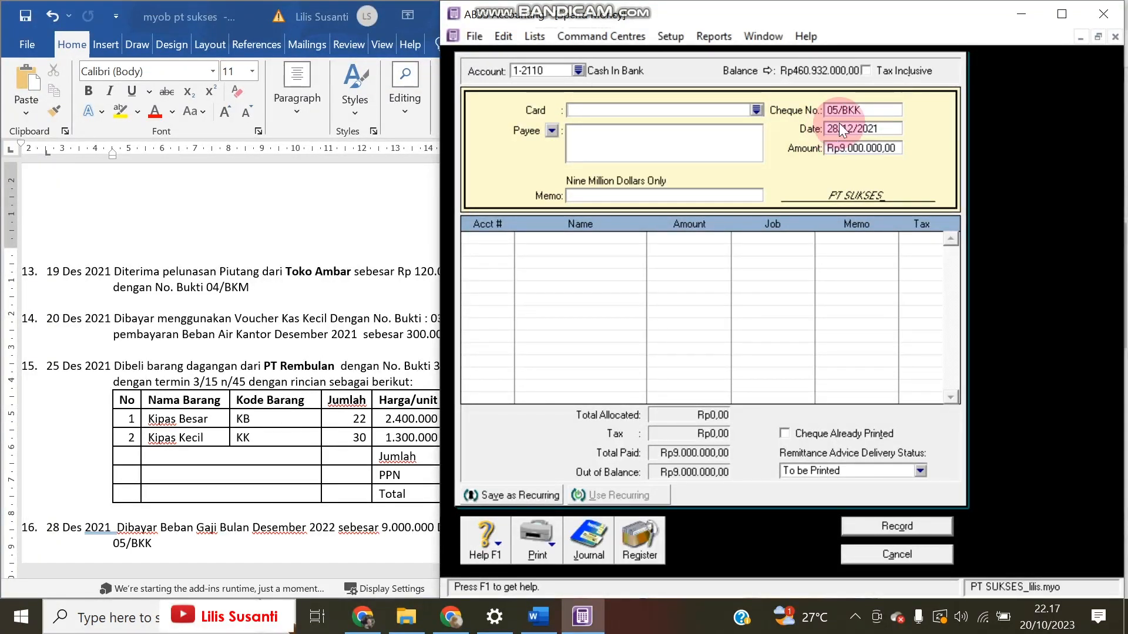
Copy "Beban Gaji Bulan Desember" from transaction 16 in the Word document into the payment's memo in ABSS Accounting.
{"action": "left_click", "coordinate": [197, 527]}
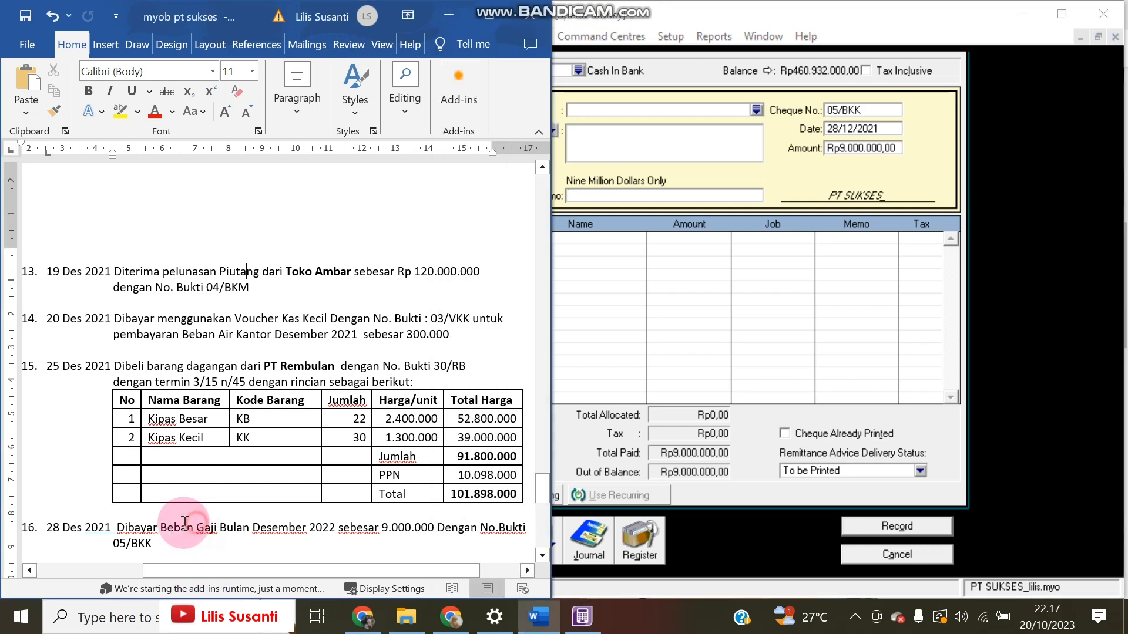
{"action": "left_click_drag", "start_coordinate": [161, 527], "coordinate": [306, 527]}
{"action": "key", "text": "ctrl+c"}
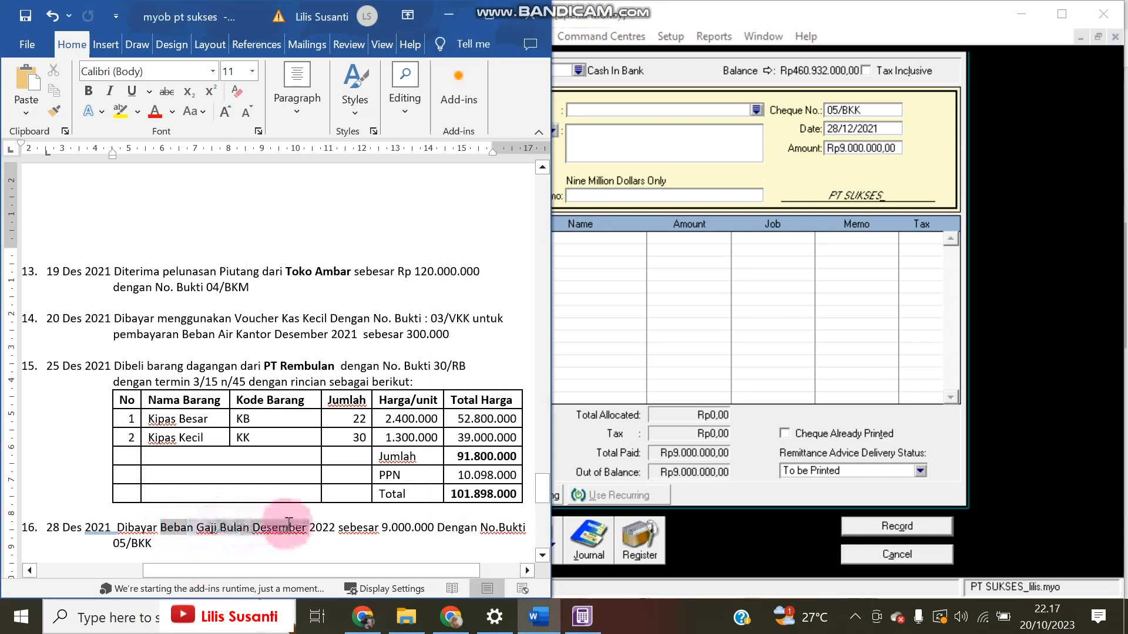
{"action": "left_click", "coordinate": [631, 195]}
{"action": "key", "text": "ctrl+v"}
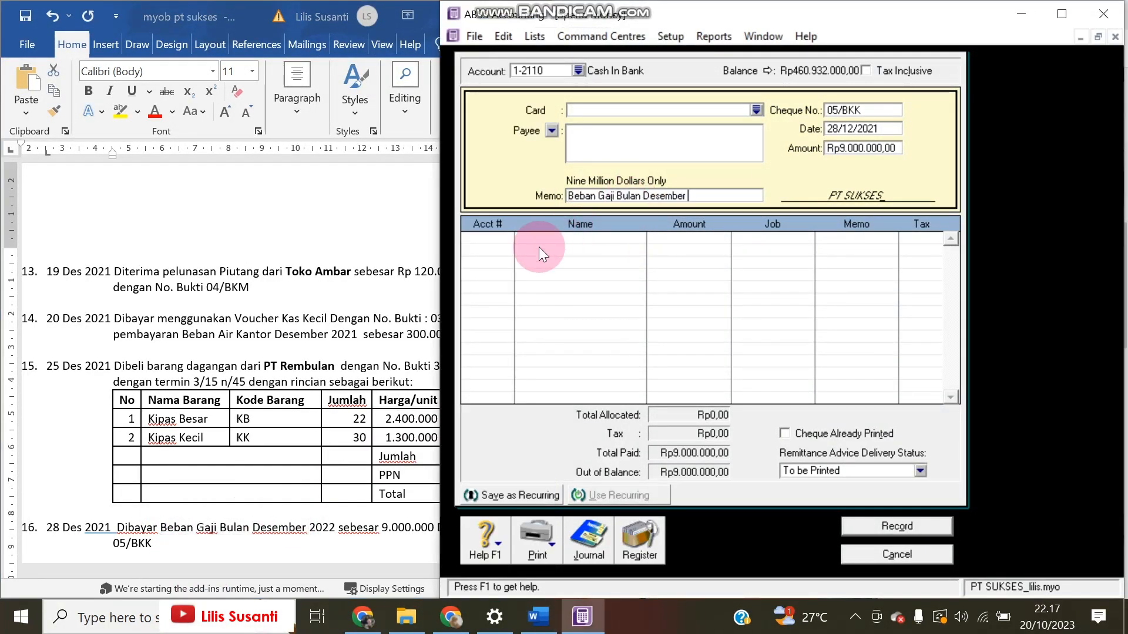
Allocate the payment to account 6-5130 Wages & Salaries and record it.
{"action": "left_click", "coordinate": [497, 238]}
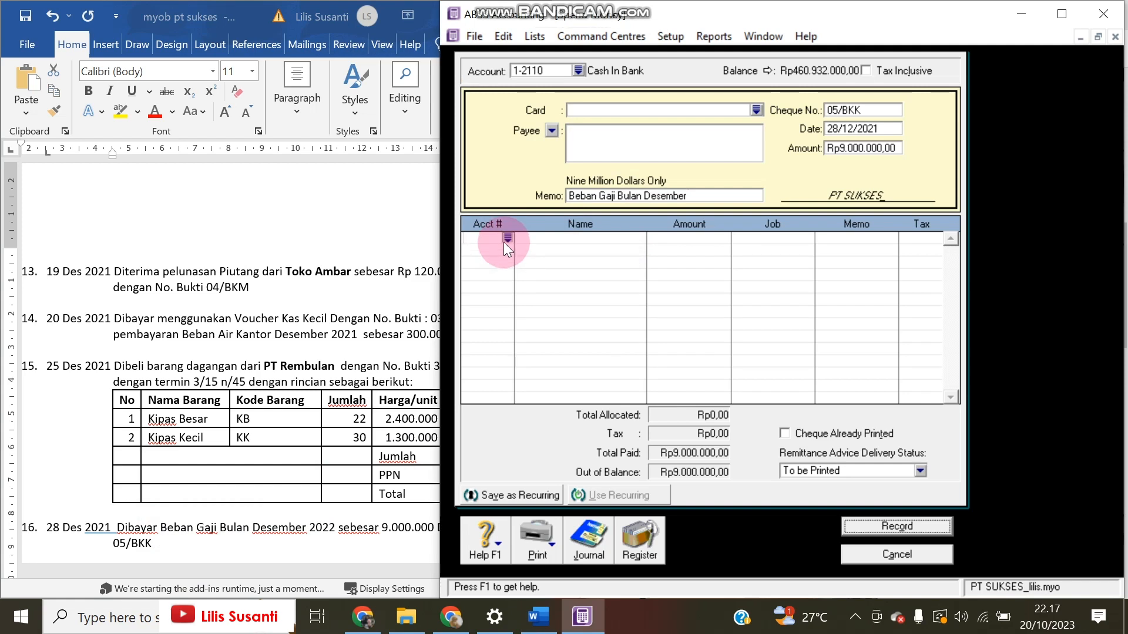
{"action": "left_click", "coordinate": [504, 241]}
{"action": "scroll", "coordinate": [686, 345], "scroll_direction": "down", "scroll_amount": 2}
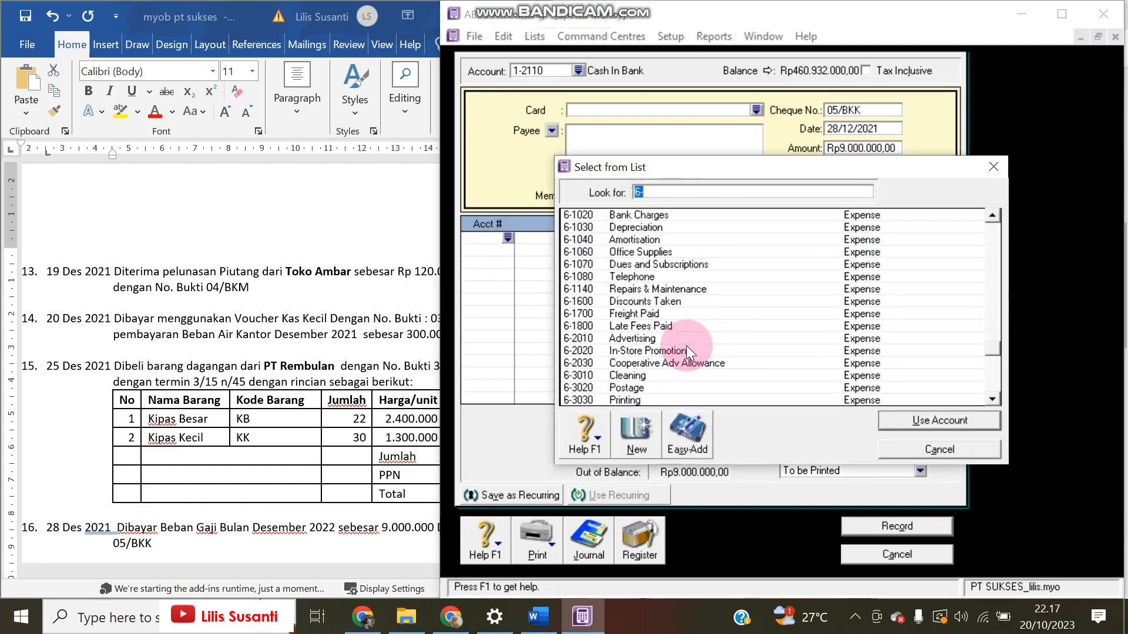
{"action": "scroll", "coordinate": [686, 347], "scroll_direction": "down", "scroll_amount": 1}
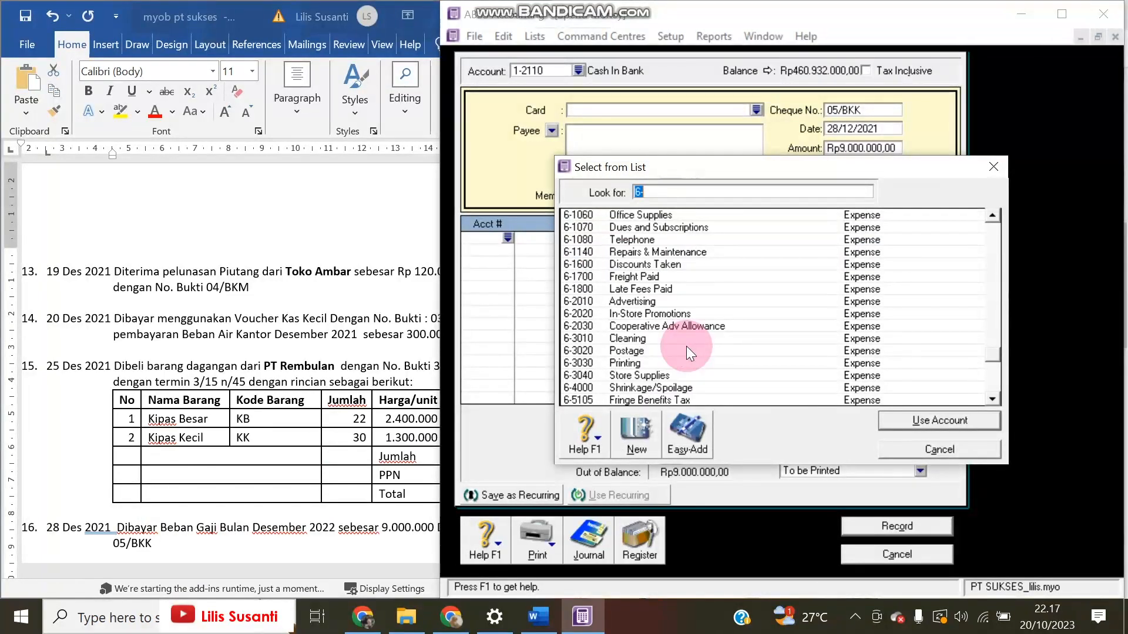
{"action": "scroll", "coordinate": [686, 347], "scroll_direction": "down", "scroll_amount": 1}
{"action": "double_click", "coordinate": [677, 388]}
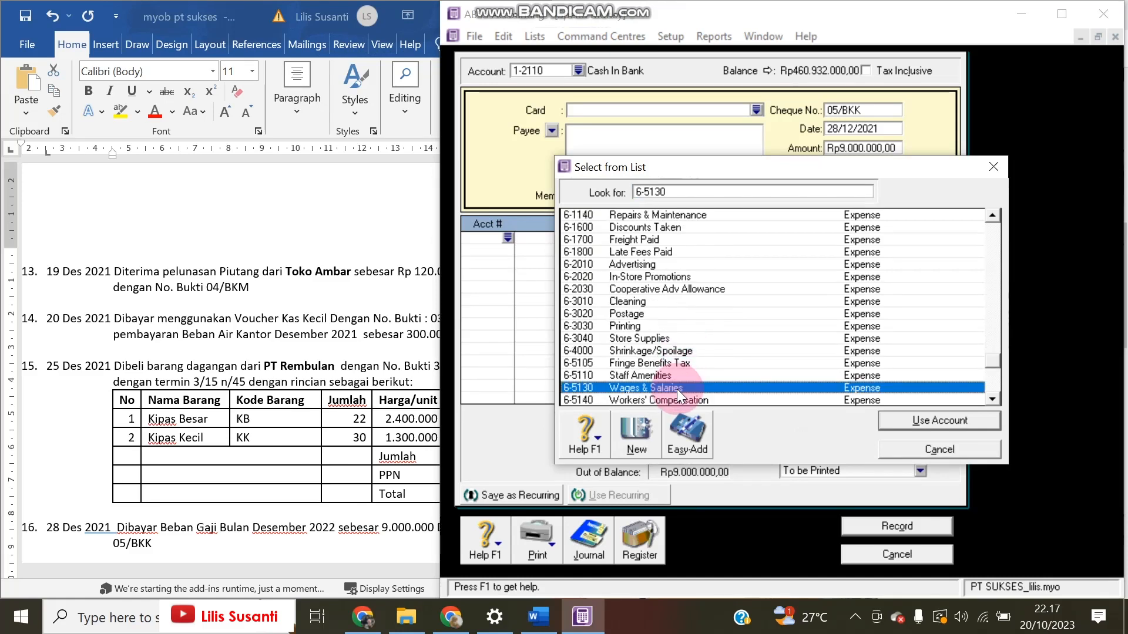
{"action": "left_click", "coordinate": [913, 525]}
Read transaction 17 in the Word document and close the empty Spend Money form in ABSS Accounting.
{"action": "left_click", "coordinate": [297, 478]}
{"action": "scroll", "coordinate": [300, 481], "scroll_direction": "down", "scroll_amount": 3}
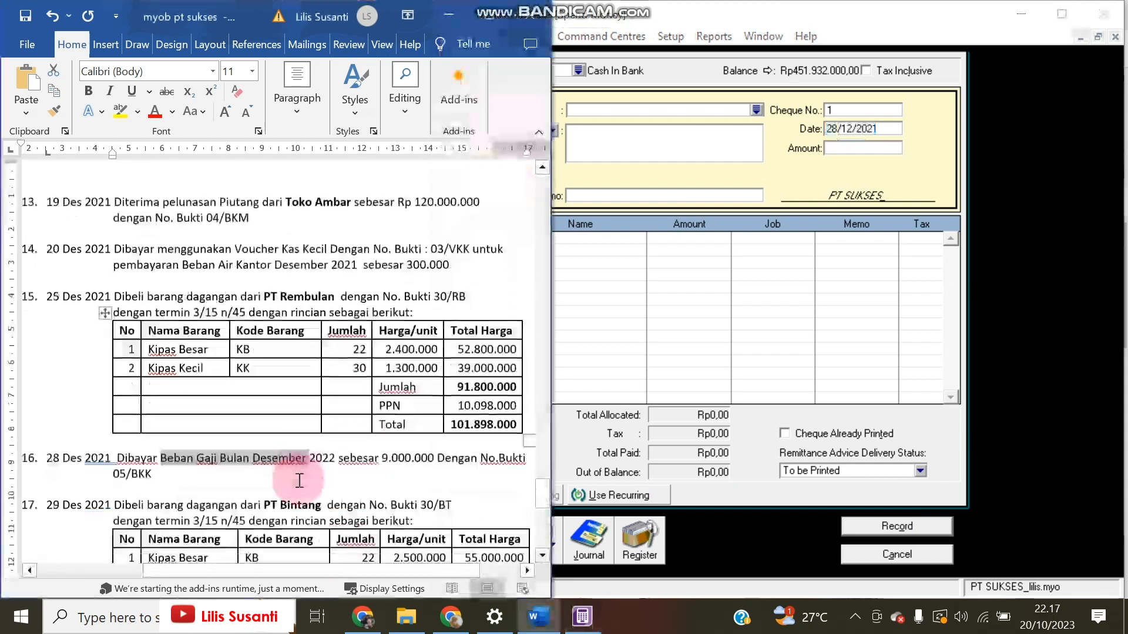
{"action": "scroll", "coordinate": [299, 480], "scroll_direction": "down", "scroll_amount": 5}
{"action": "scroll", "coordinate": [298, 483], "scroll_direction": "up", "scroll_amount": 6}
{"action": "scroll", "coordinate": [298, 484], "scroll_direction": "down", "scroll_amount": 1}
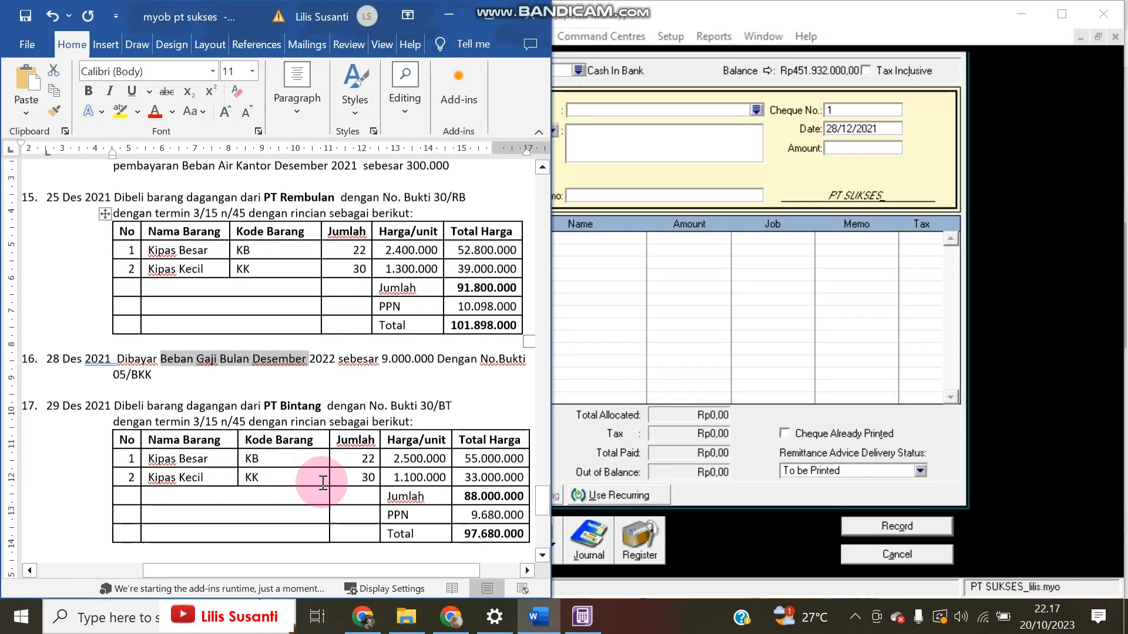
{"action": "left_click", "coordinate": [900, 552]}
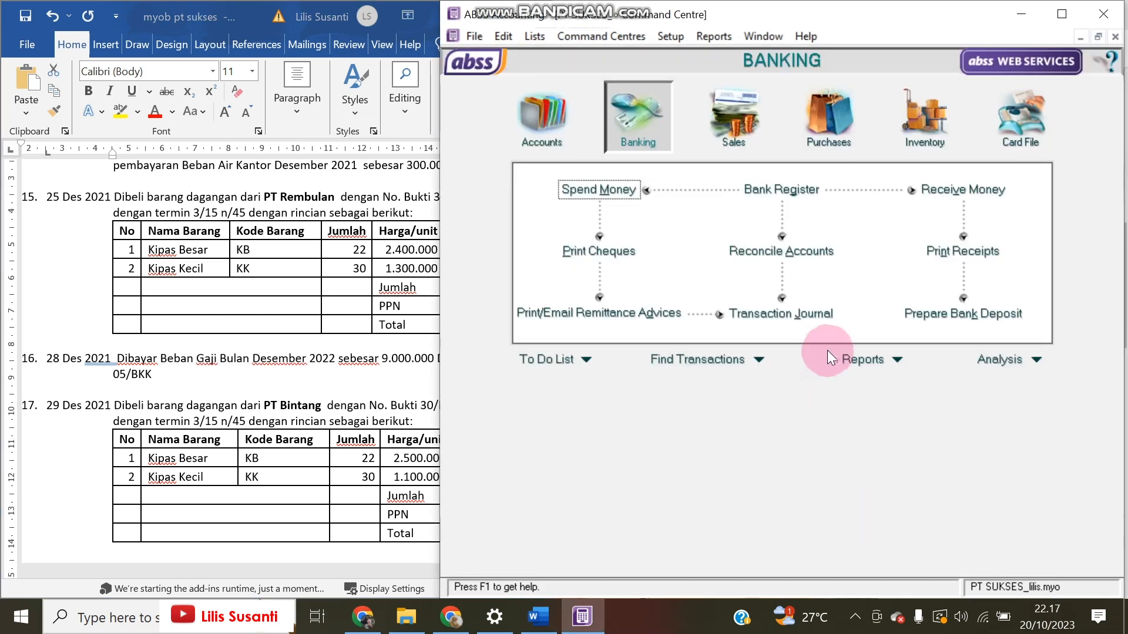
Start a new purchase bill for supplier PT Bintang and set its date to 29/12/2021.
{"action": "left_click", "coordinate": [828, 120]}
{"action": "left_click", "coordinate": [802, 228]}
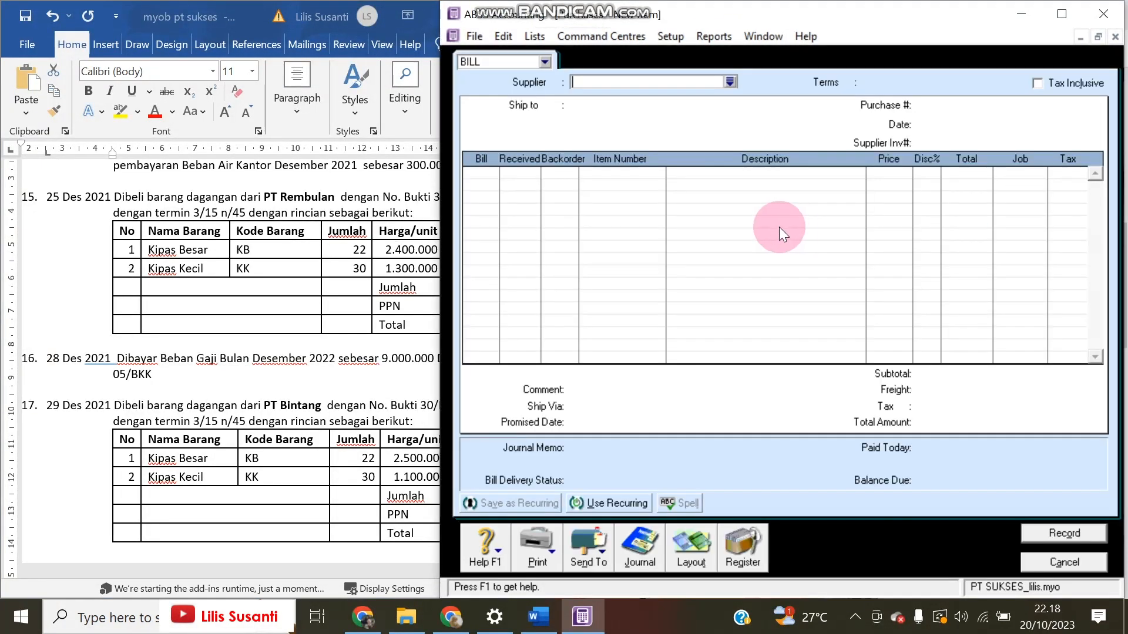
{"action": "left_click", "coordinate": [729, 81]}
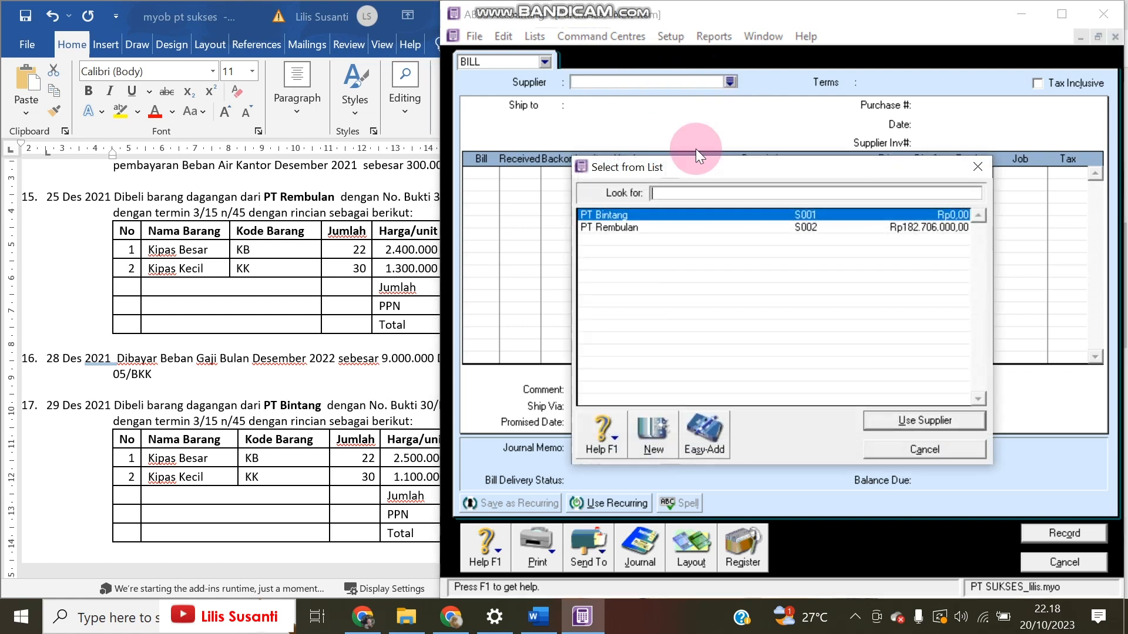
{"action": "double_click", "coordinate": [676, 214]}
{"action": "left_click", "coordinate": [946, 123]}
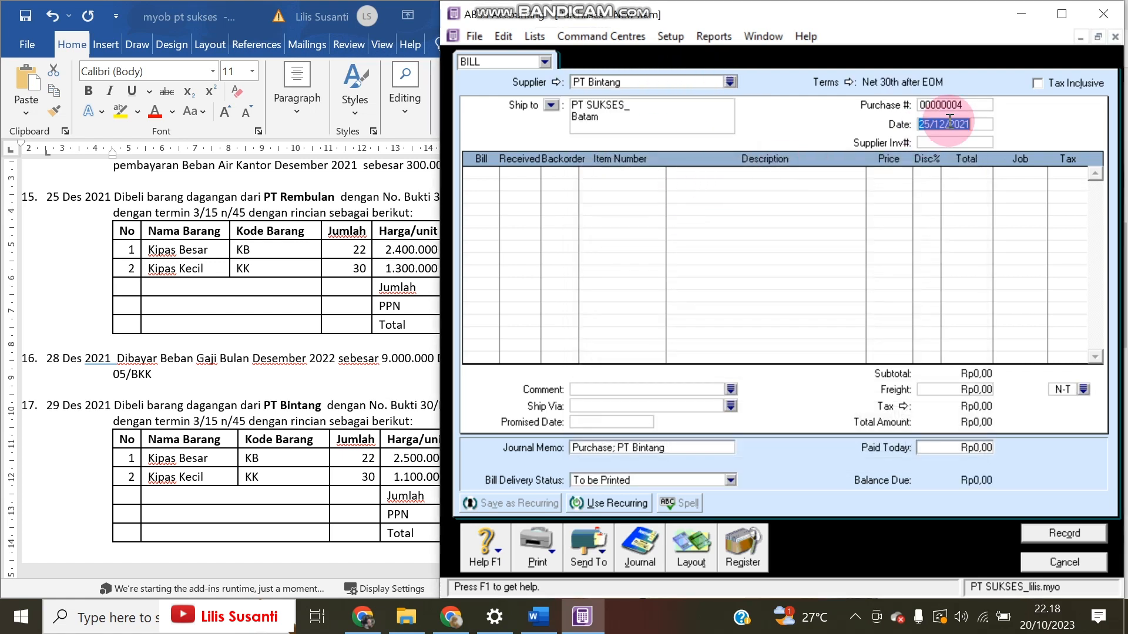
{"action": "left_click", "coordinate": [925, 123]}
{"action": "key", "text": "Delete"}
{"action": "type", "text": "9"}
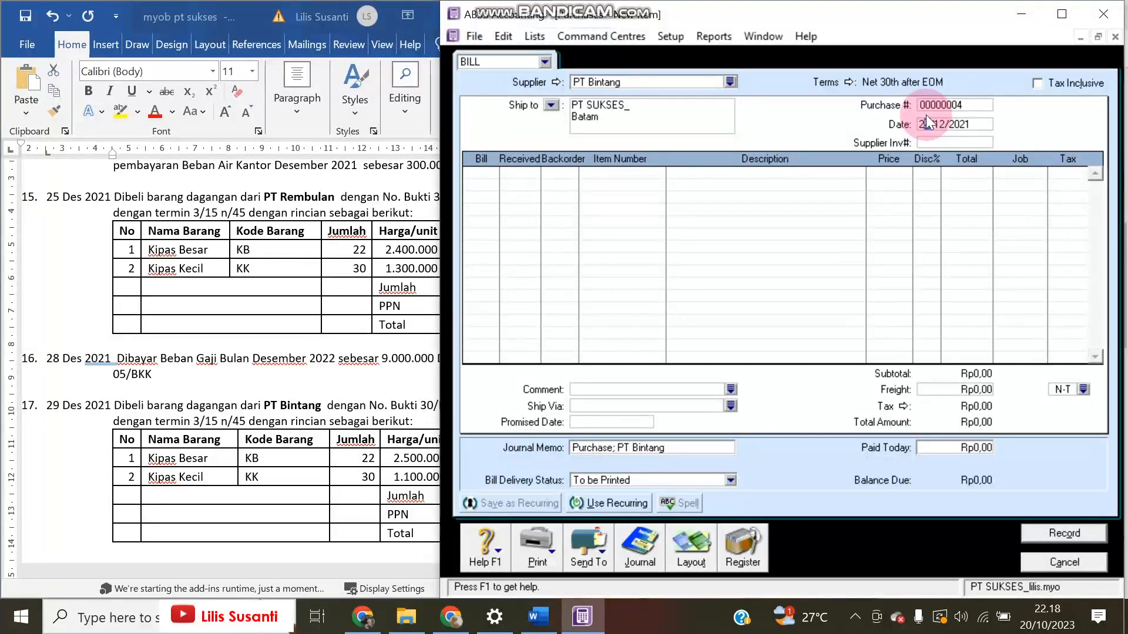
Set the bill's credit terms to In a Given # of Days with 15 discount days, 45 balance due days and 3% early-payment discount.
{"action": "left_click", "coordinate": [846, 81]}
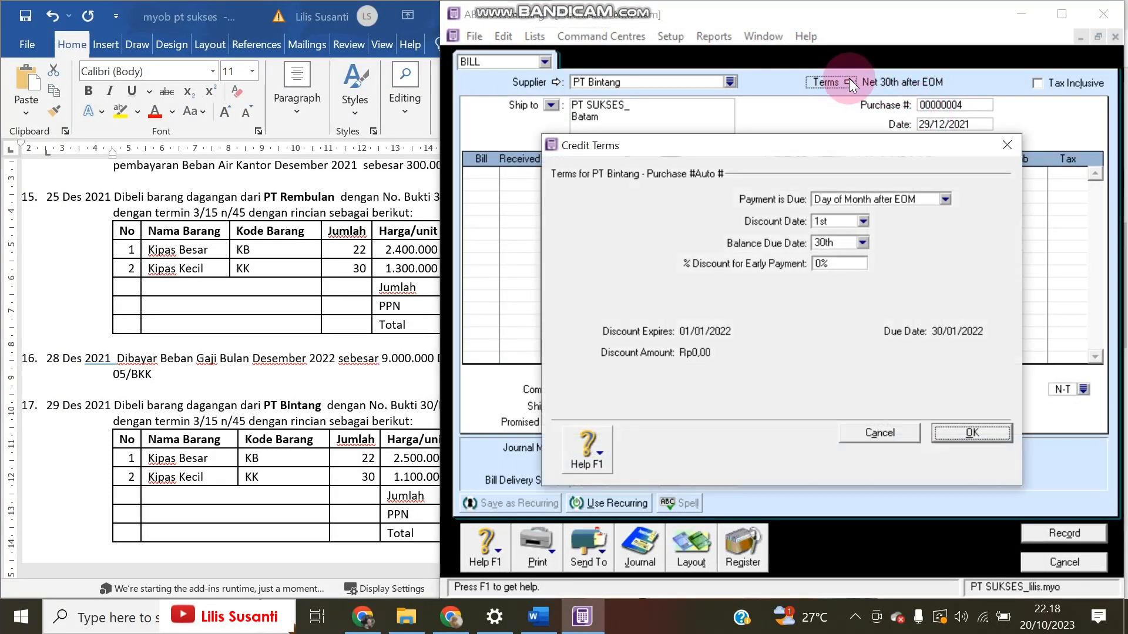
{"action": "left_click", "coordinate": [849, 200]}
{"action": "left_click", "coordinate": [846, 237]}
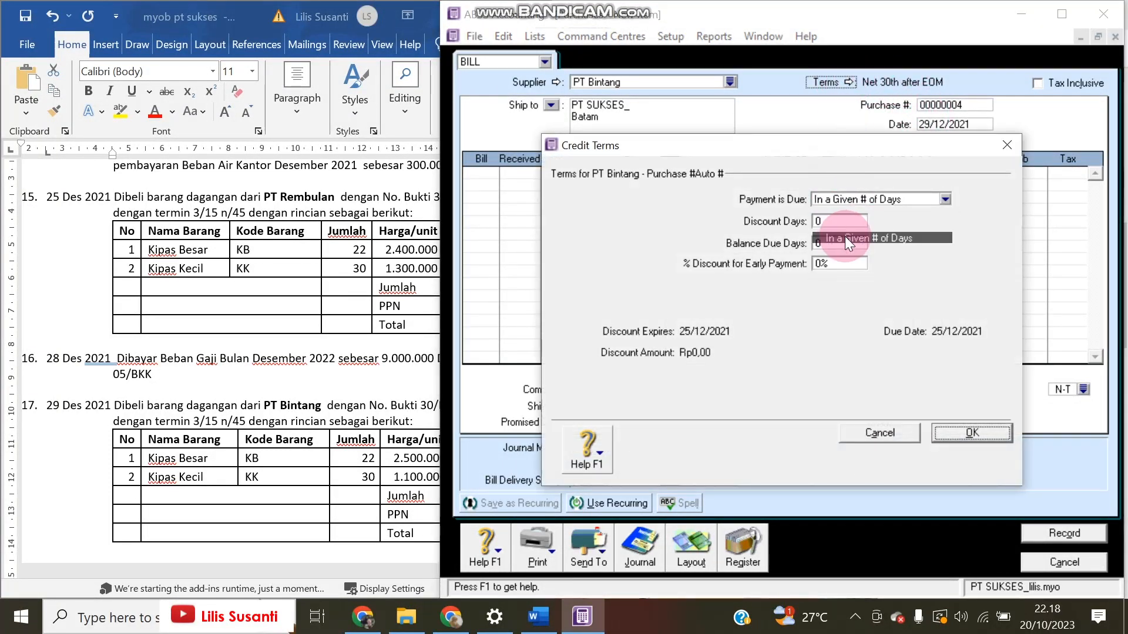
{"action": "type", "text": "15"}
{"action": "key", "text": "Tab"}
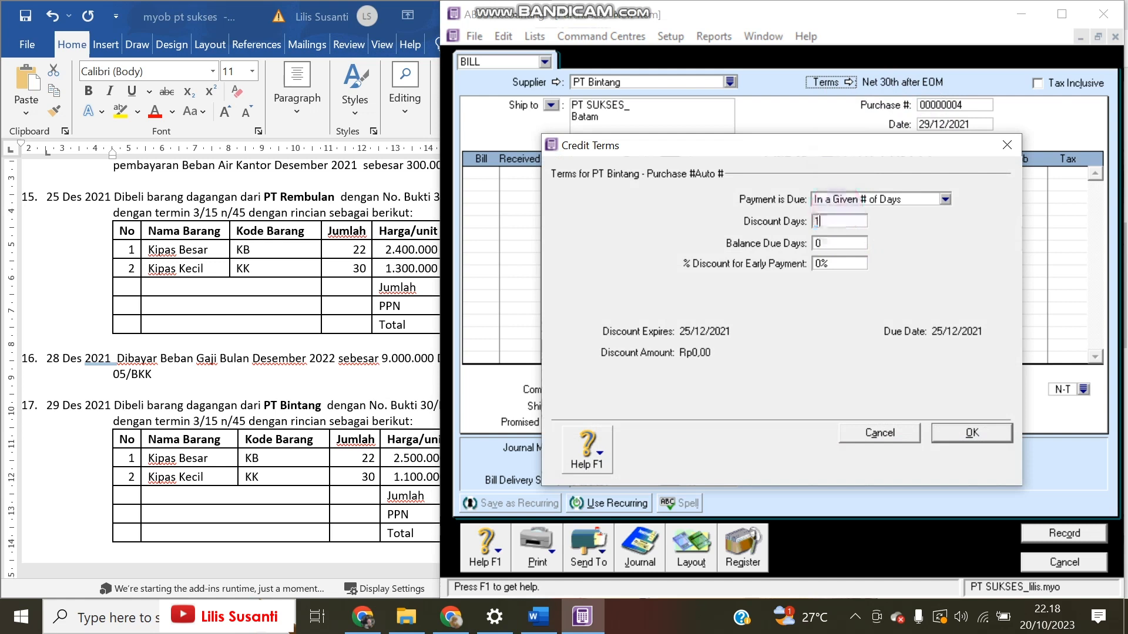
{"action": "type", "text": "45"}
{"action": "key", "text": "Tab"}
{"action": "type", "text": "3"}
{"action": "left_click", "coordinate": [966, 436]}
{"action": "left_click", "coordinate": [889, 262]}
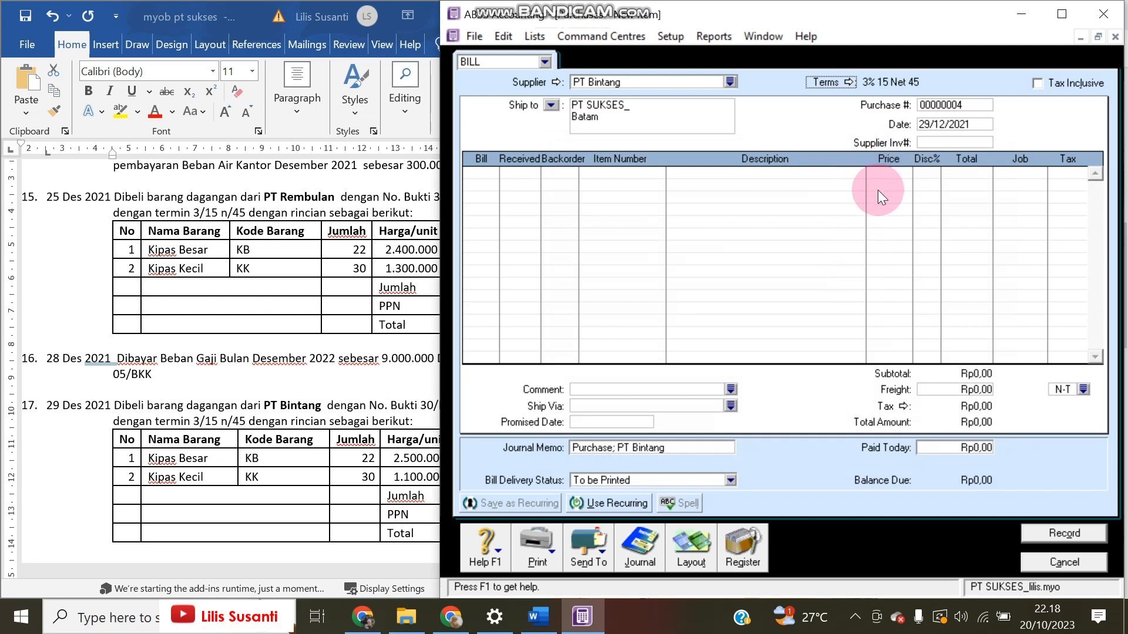
Copy the document number 30/BT from transaction 17 in the Word document into the bill's purchase number in ABSS Accounting.
{"action": "left_click", "coordinate": [308, 392]}
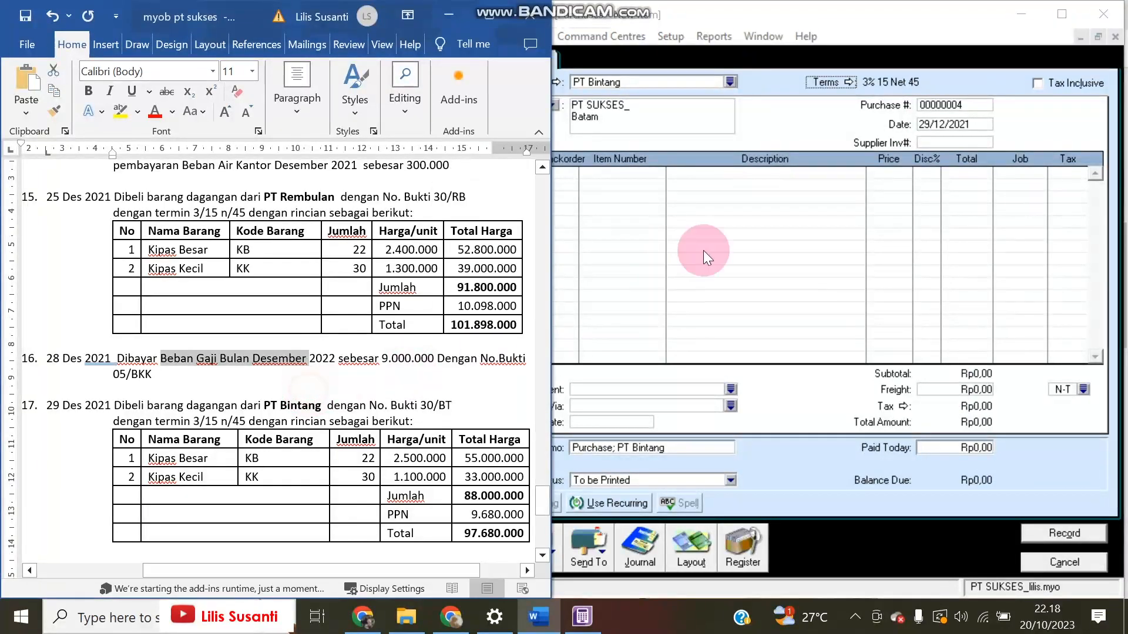
{"action": "left_click_drag", "start_coordinate": [420, 406], "coordinate": [453, 406]}
{"action": "key", "text": "ctrl+c"}
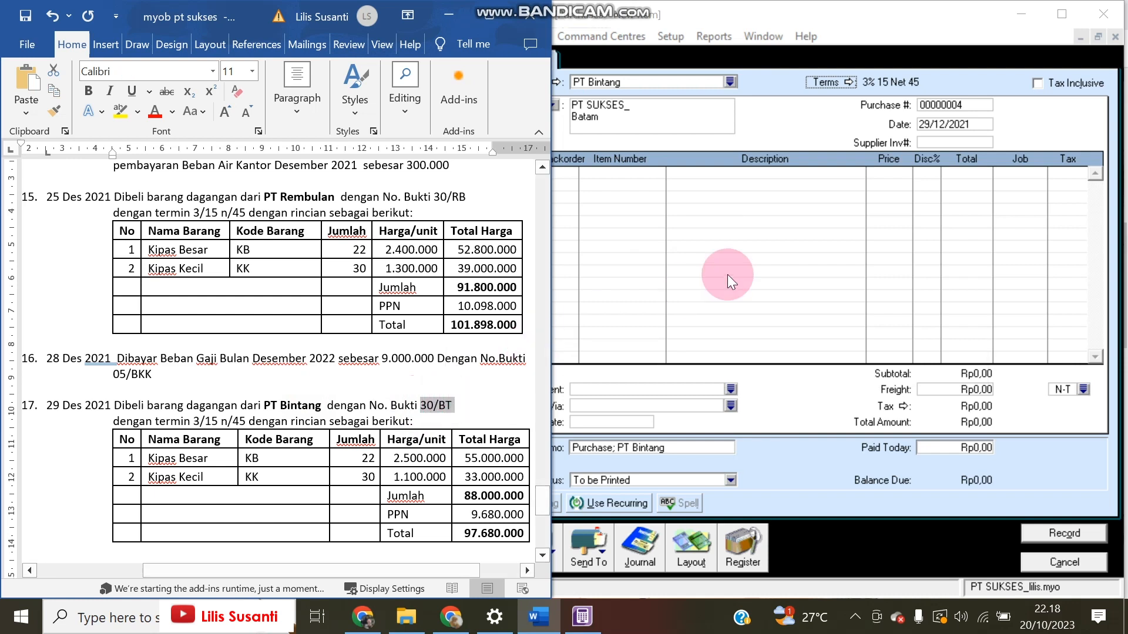
{"action": "left_click", "coordinate": [958, 108]}
{"action": "key", "text": "ctrl+v"}
{"action": "key", "text": "Tab"}
Enter the first bill line for 22 units of item KB at a price of Rp2.500.000.
{"action": "type", "text": "22"}
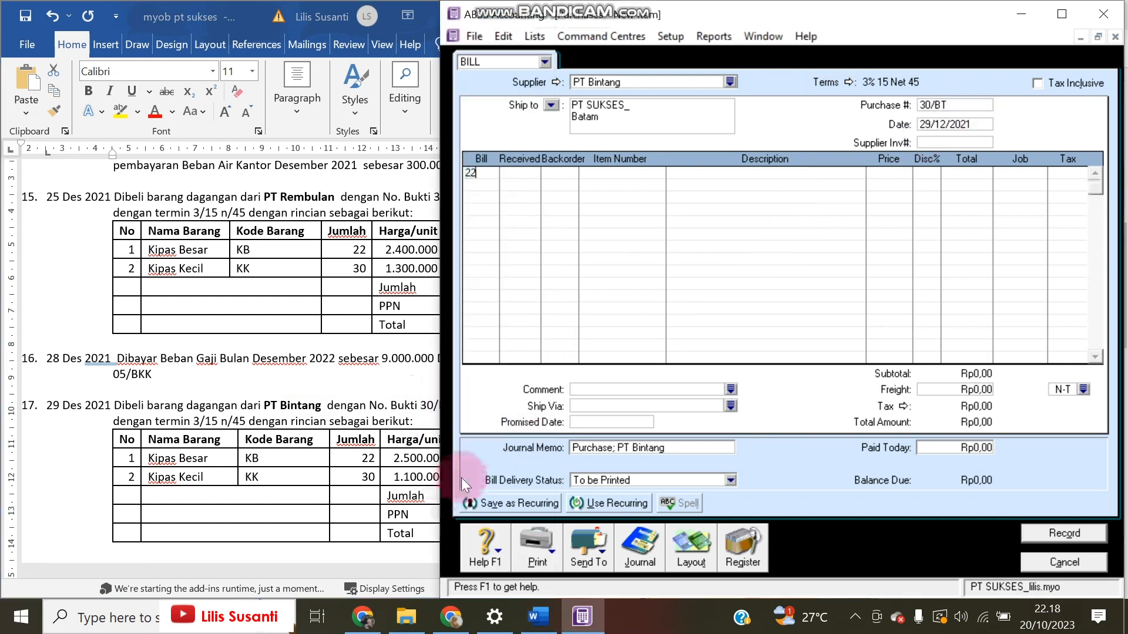
{"action": "key", "text": "Tab"}
{"action": "type", "text": "k"}
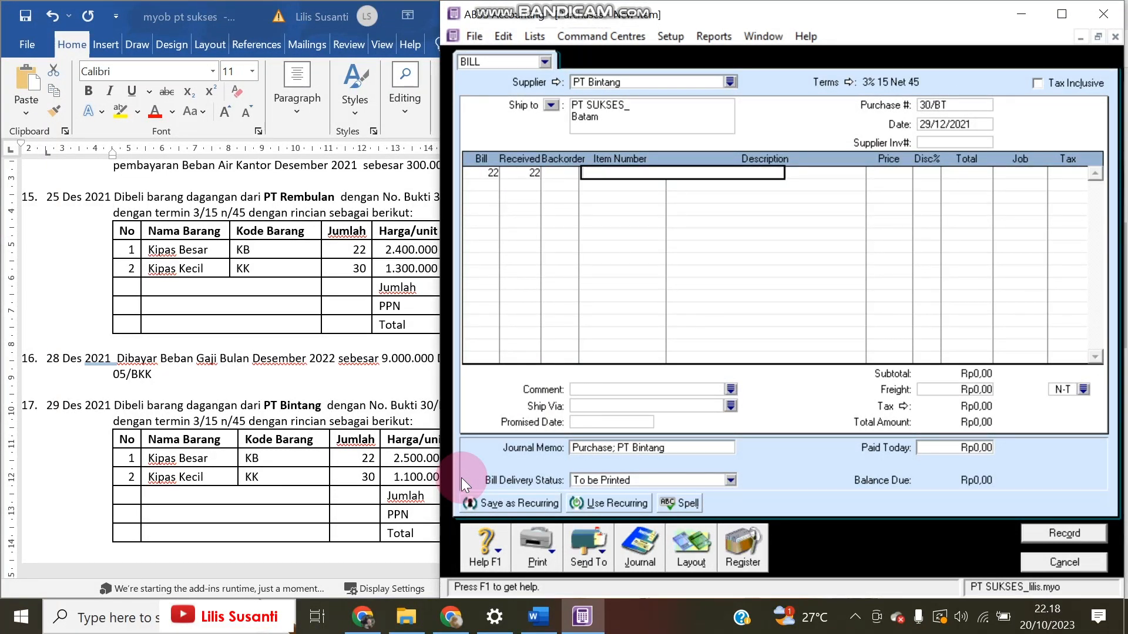
{"action": "type", "text": "b"}
{"action": "key", "text": "Tab"}
{"action": "key", "text": "Tab"}
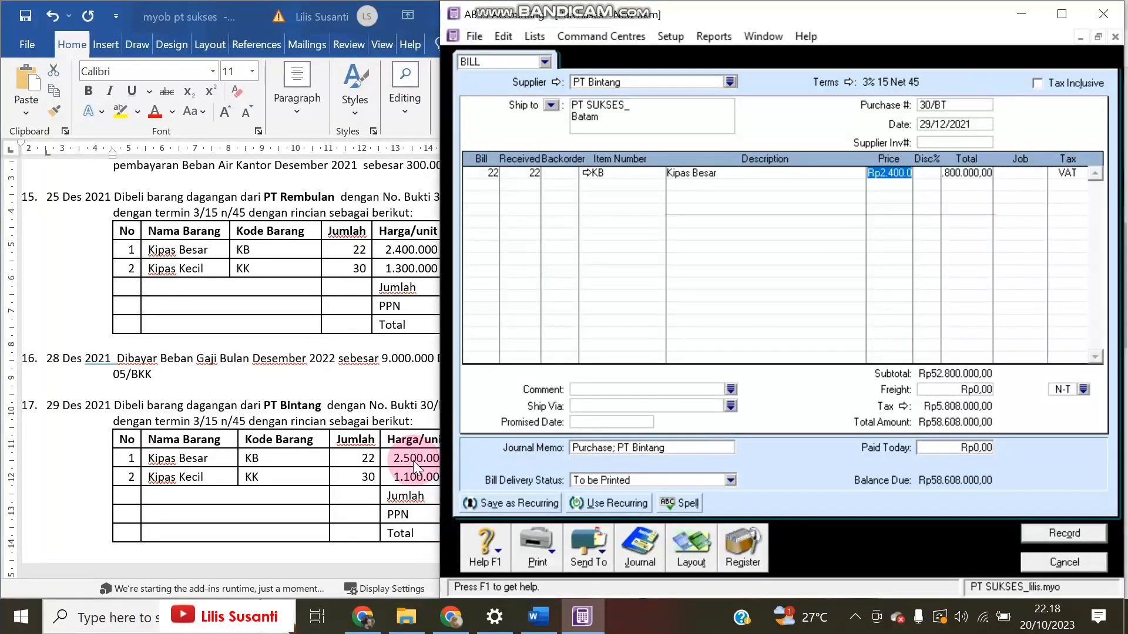
{"action": "type", "text": "250000"}
{"action": "type", "text": "0"}
{"action": "key", "text": "Return"}
Add a second bill line for 30 units of item KK at a price of Rp1.100.000.
{"action": "type", "text": "30"}
{"action": "key", "text": "Return"}
{"action": "key", "text": "Return"}
{"action": "type", "text": "Kk"}
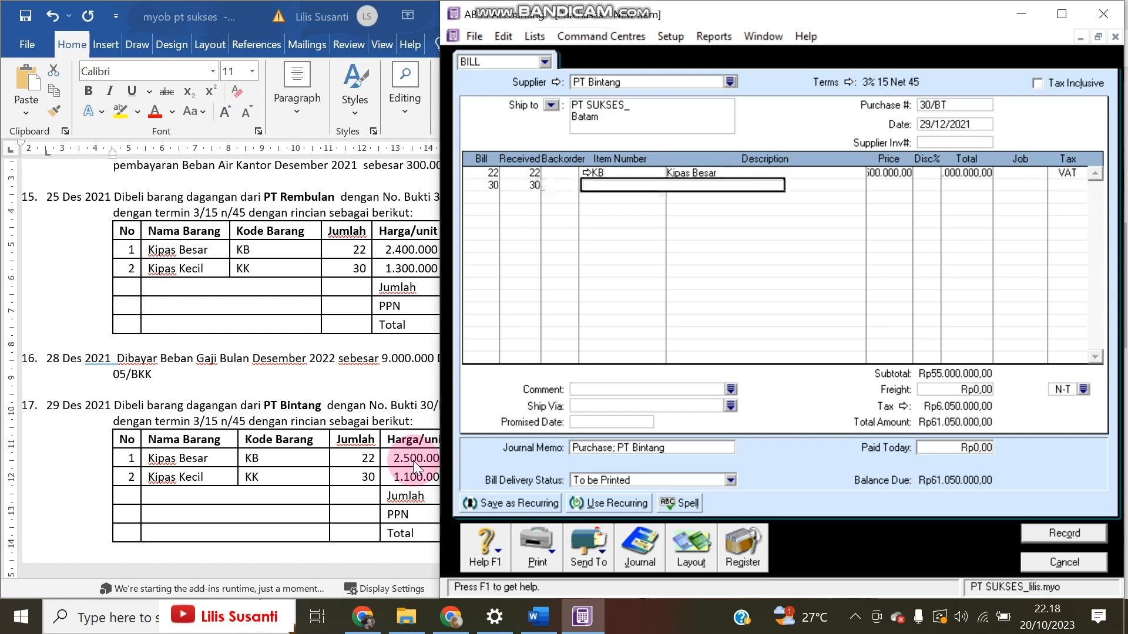
{"action": "key", "text": "Return"}
{"action": "key", "text": "Return"}
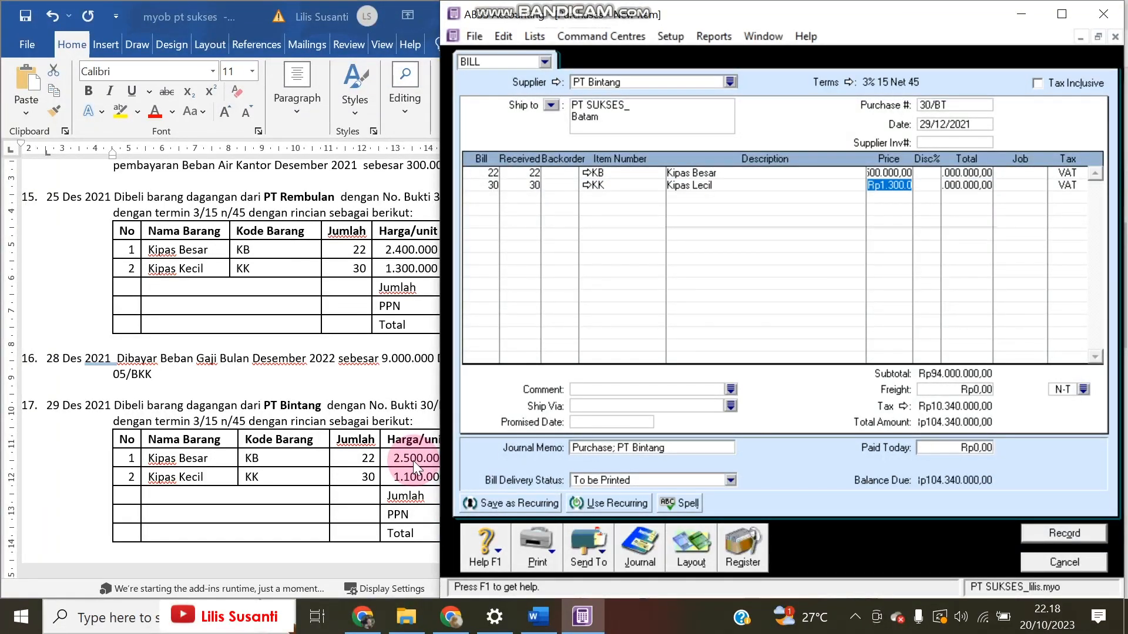
{"action": "type", "text": "1100000"}
{"action": "key", "text": "Return"}
Check the bill's tax and total against the transaction 17 table in the Word document, and record the purchase.
{"action": "left_click", "coordinate": [290, 503]}
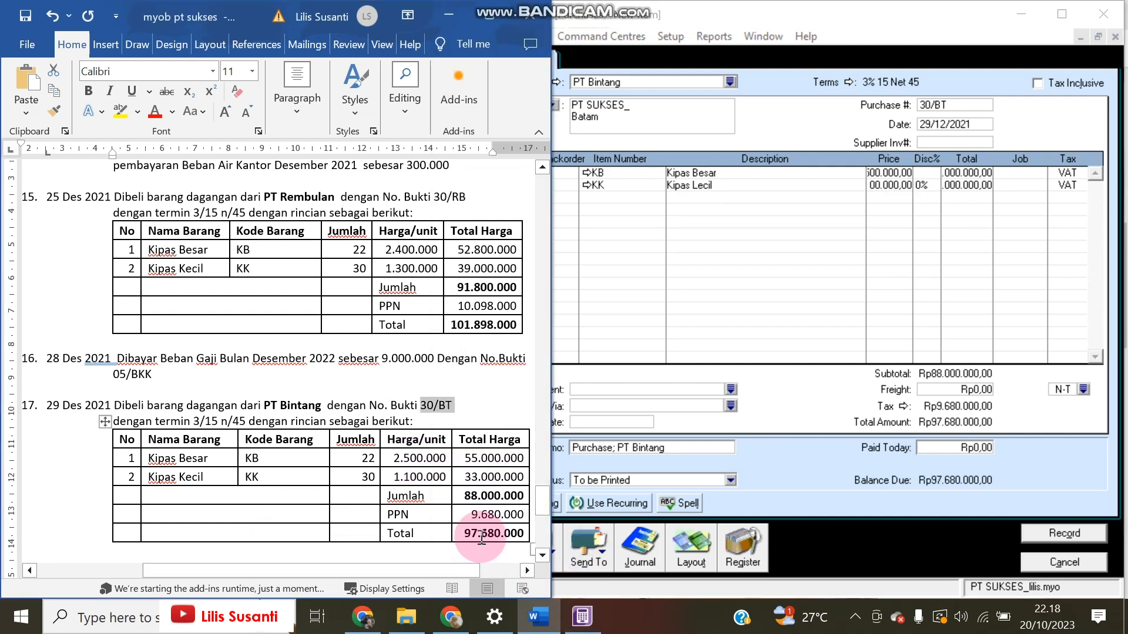
{"action": "left_click", "coordinate": [624, 481]}
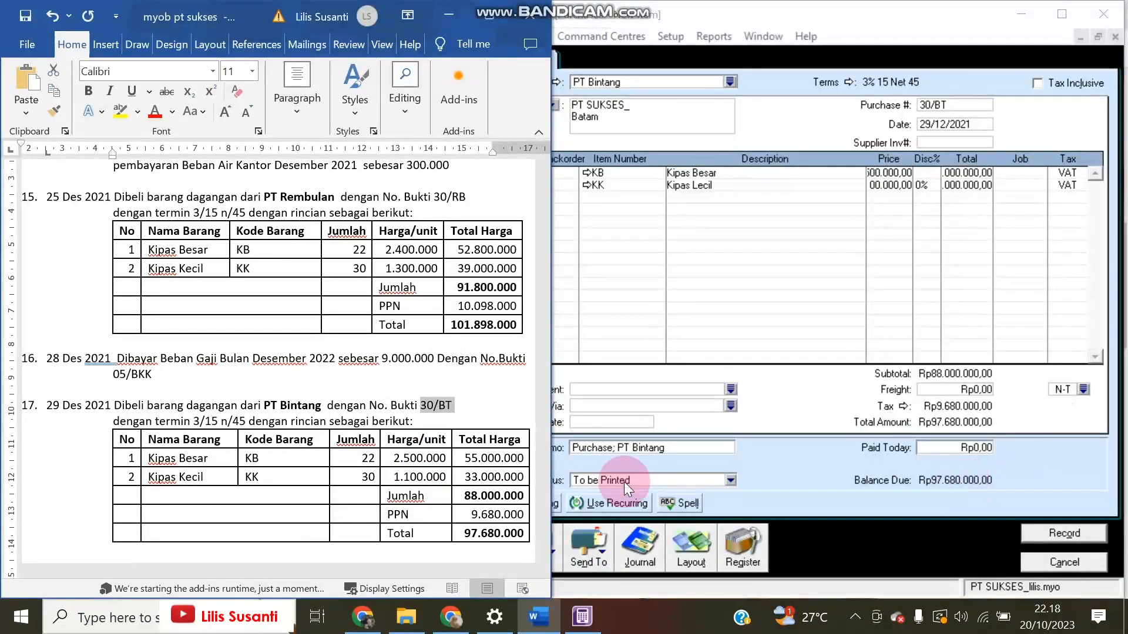
{"action": "left_click", "coordinate": [858, 485]}
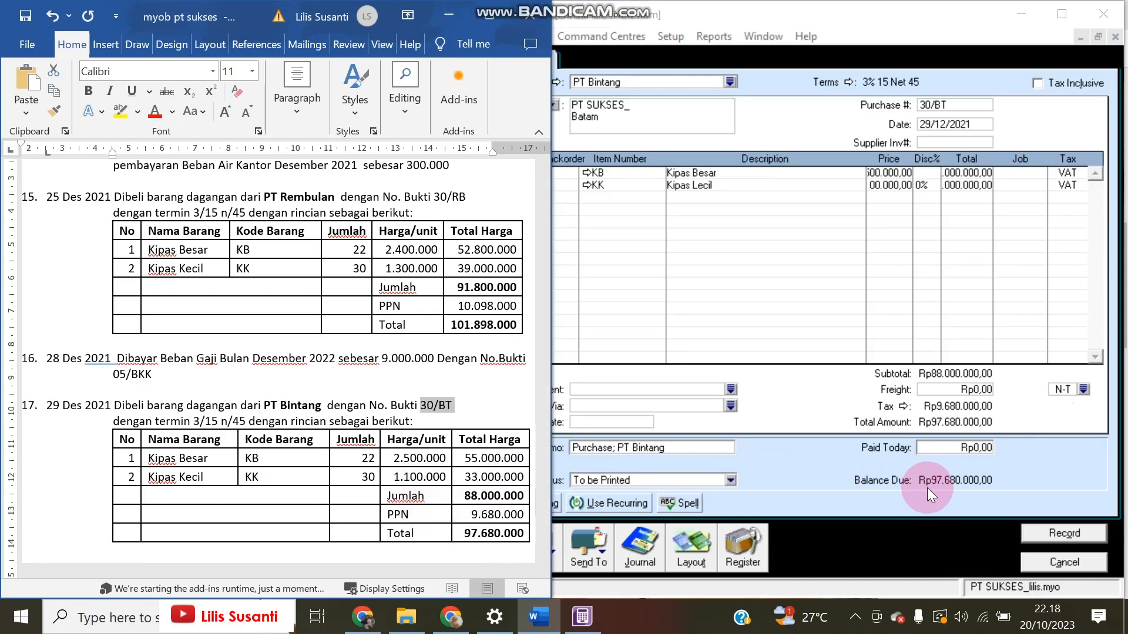
{"action": "left_click", "coordinate": [1057, 531]}
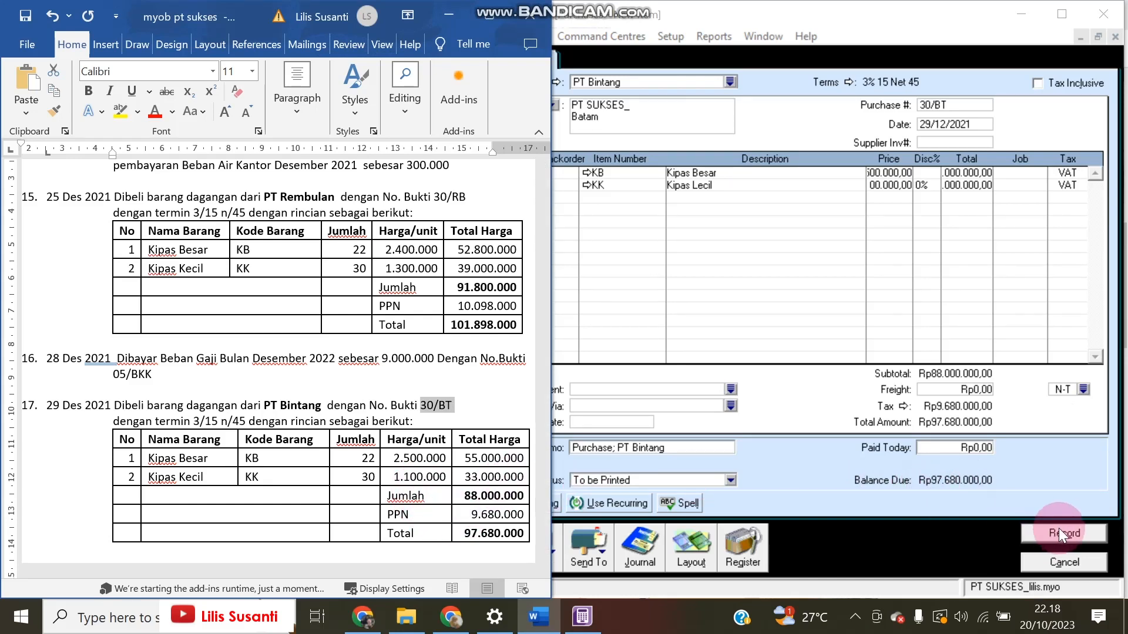
{"action": "left_click", "coordinate": [778, 407]}
{"action": "left_click", "coordinate": [694, 329]}
{"action": "left_click", "coordinate": [699, 329]}
{"action": "left_click", "coordinate": [699, 329]}
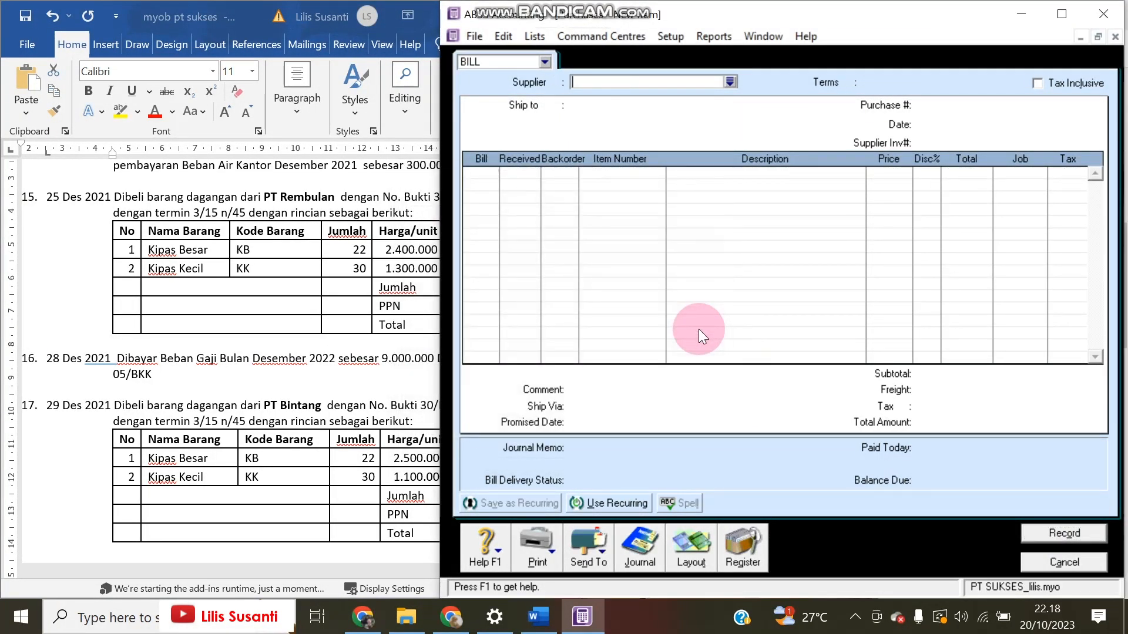
Close the empty purchase form and read the instruction following transaction 17 in the Word document.
{"action": "left_click", "coordinate": [1064, 563]}
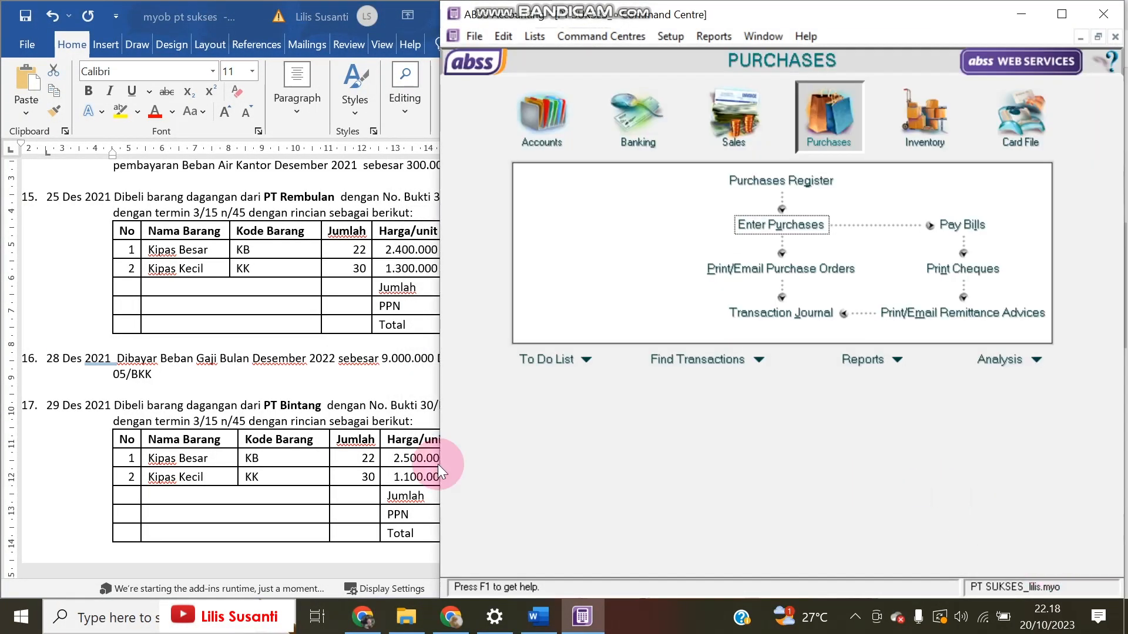
{"action": "left_click", "coordinate": [304, 441]}
{"action": "scroll", "coordinate": [304, 439], "scroll_direction": "down", "scroll_amount": 3}
{"action": "scroll", "coordinate": [304, 439], "scroll_direction": "up", "scroll_amount": 2}
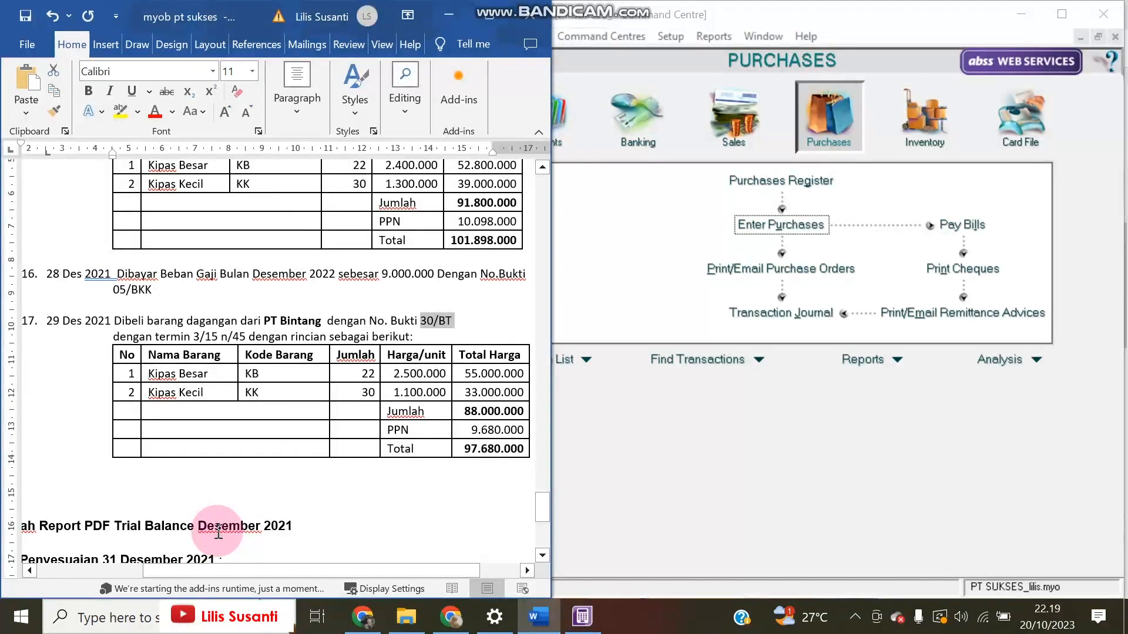
Display the December 2021 Trial Balance report from the accounts reports in ABSS Accounting.
{"action": "left_click", "coordinate": [851, 361]}
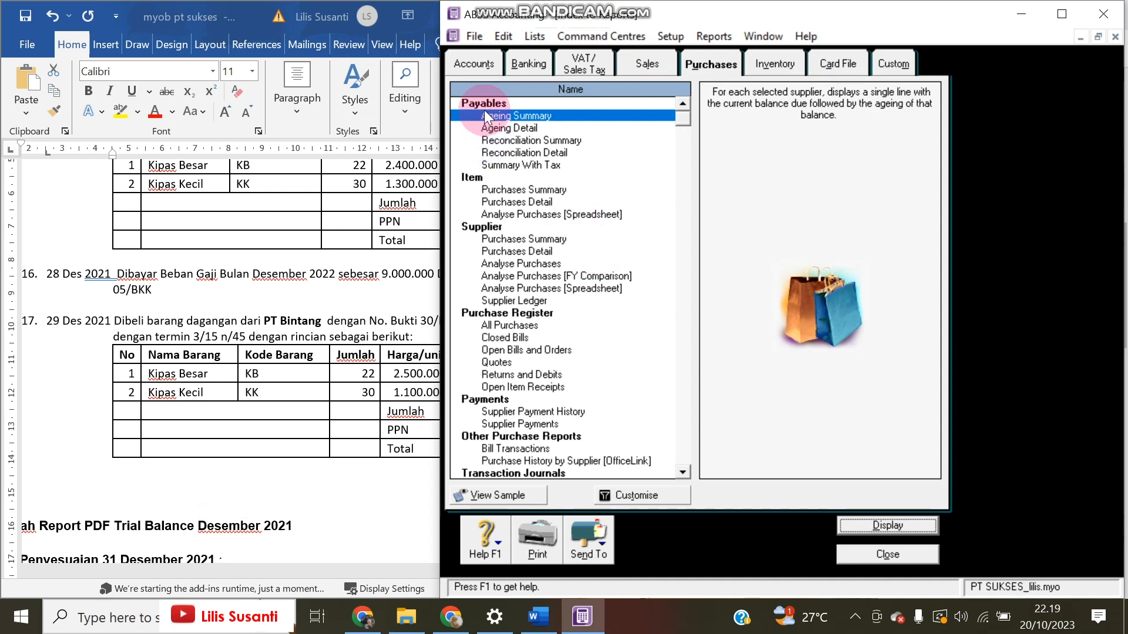
{"action": "left_click", "coordinate": [500, 63]}
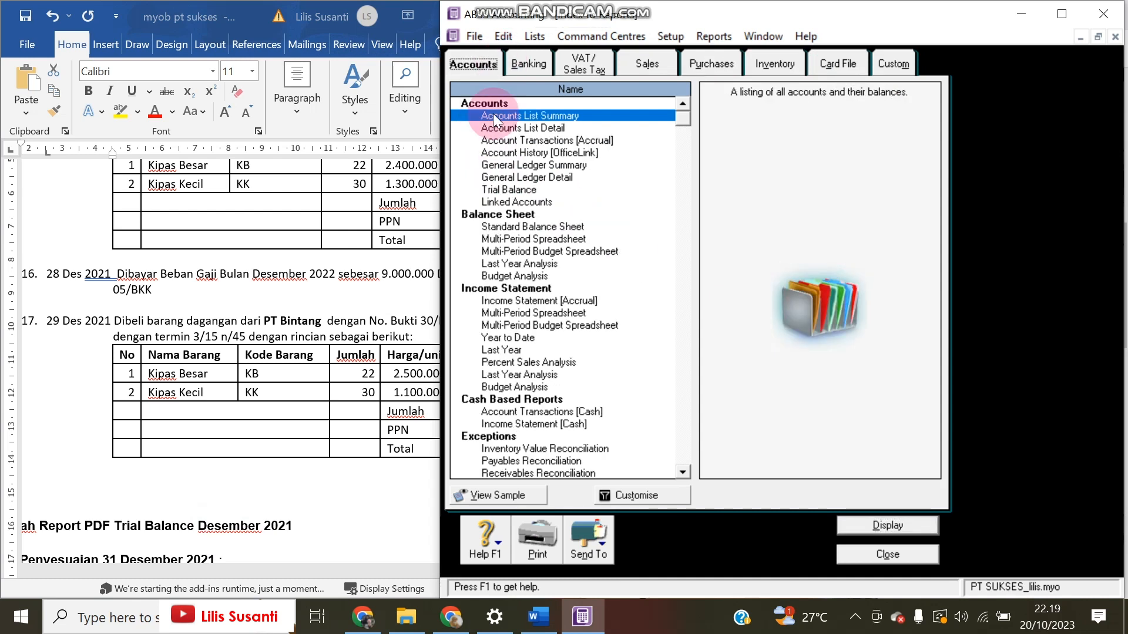
{"action": "double_click", "coordinate": [495, 188]}
{"action": "left_click", "coordinate": [1013, 457]}
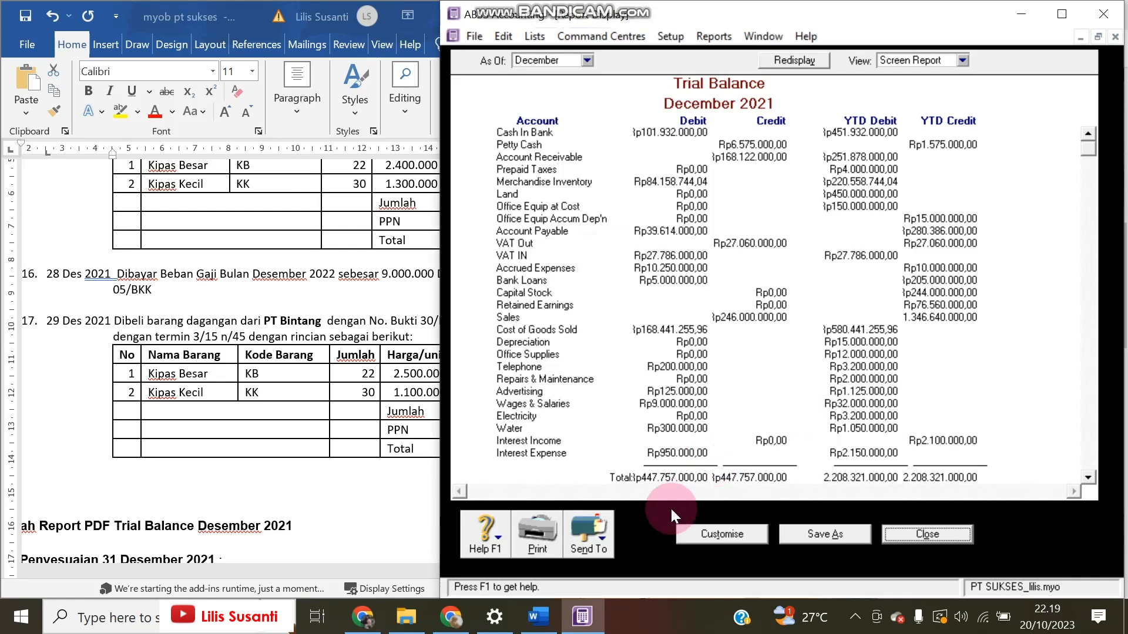
Save the Trial Balance as a PDF in the PT Sukses folder, adding an underscore and the author's first name after "Trial Balance".
{"action": "left_click", "coordinate": [604, 530]}
{"action": "left_click", "coordinate": [599, 504]}
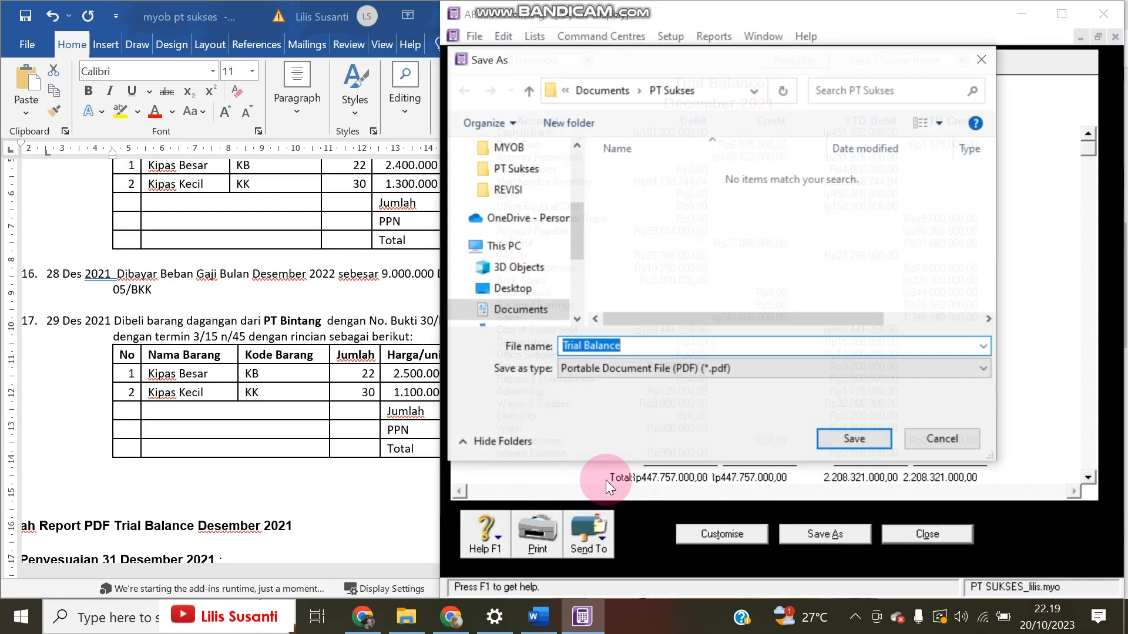
{"action": "left_click", "coordinate": [642, 348]}
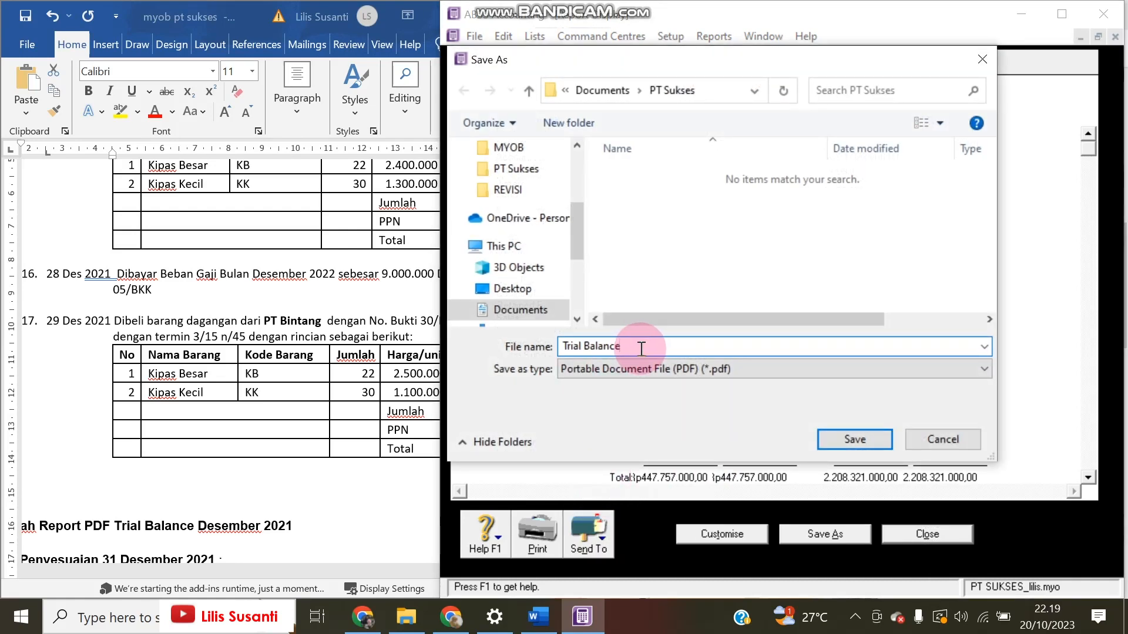
{"action": "type", "text": "_lil"}
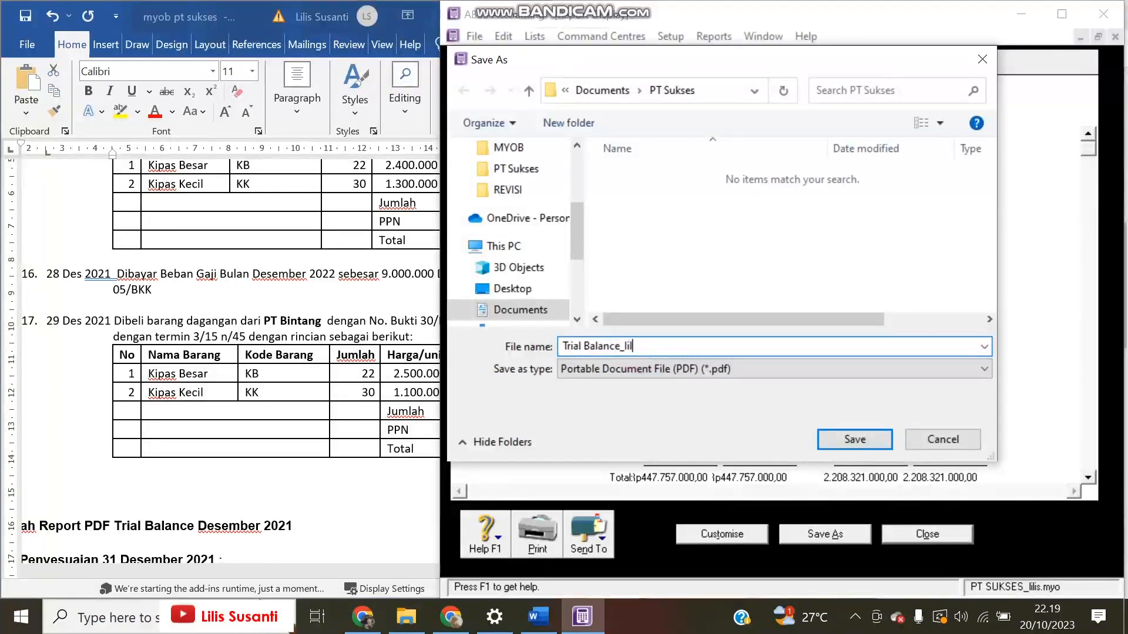
{"action": "type", "text": "is"}
{"action": "left_click", "coordinate": [850, 435]}
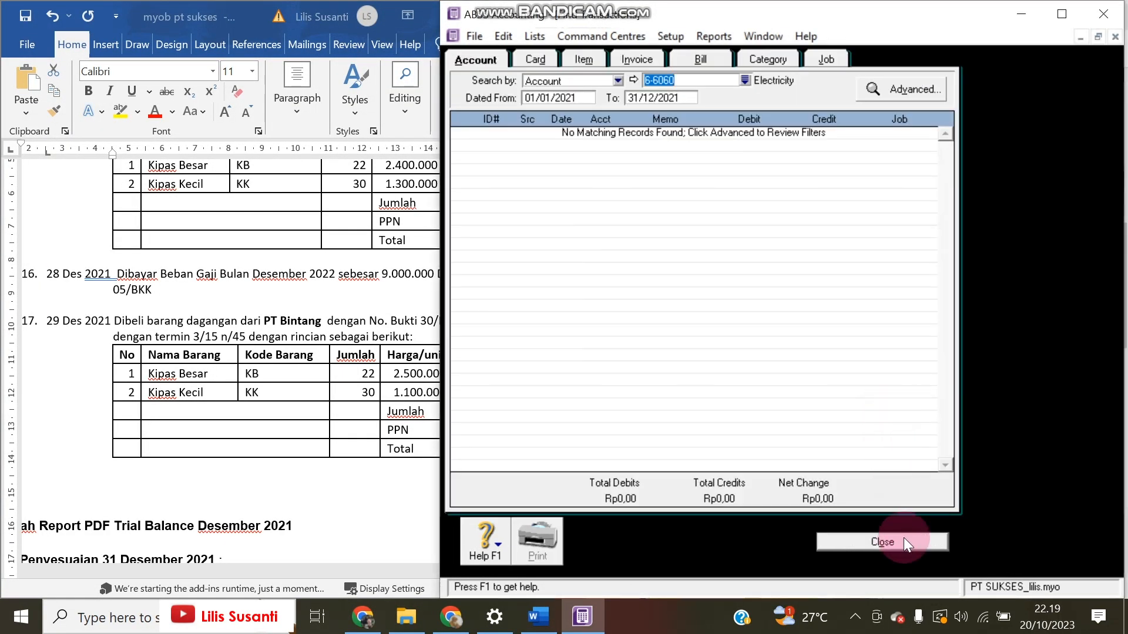
Close the transaction search and the report display, and read the 31 December 2021 adjustment data in the Word document.
{"action": "left_click", "coordinate": [903, 537]}
{"action": "left_click", "coordinate": [920, 532]}
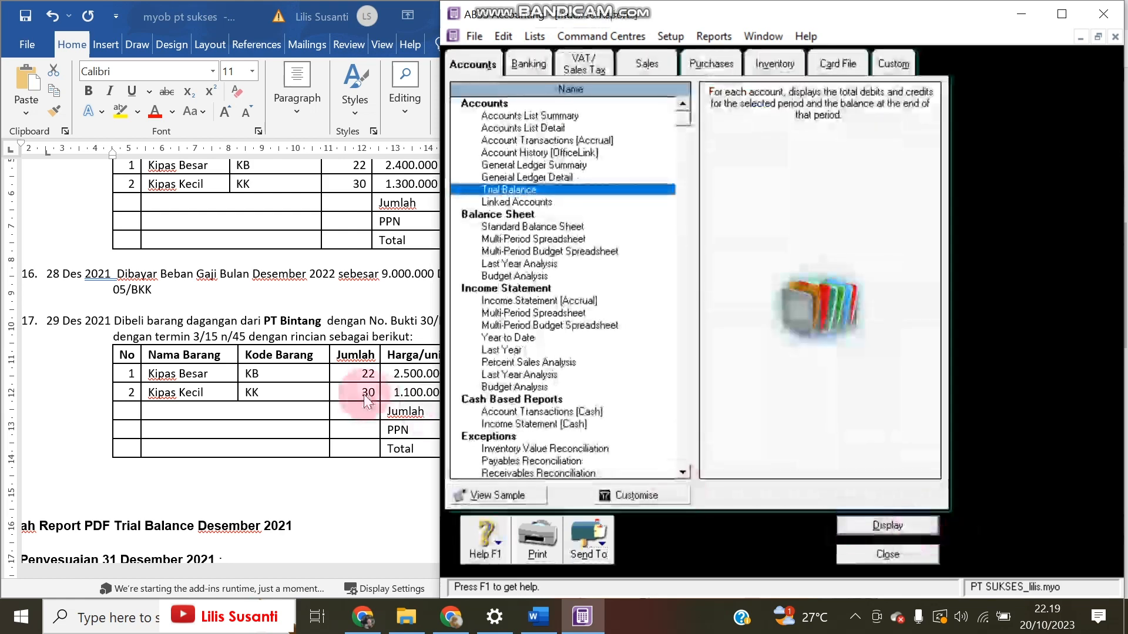
{"action": "left_click", "coordinate": [364, 394]}
{"action": "left_click_drag", "start_coordinate": [248, 568], "coordinate": [214, 569]}
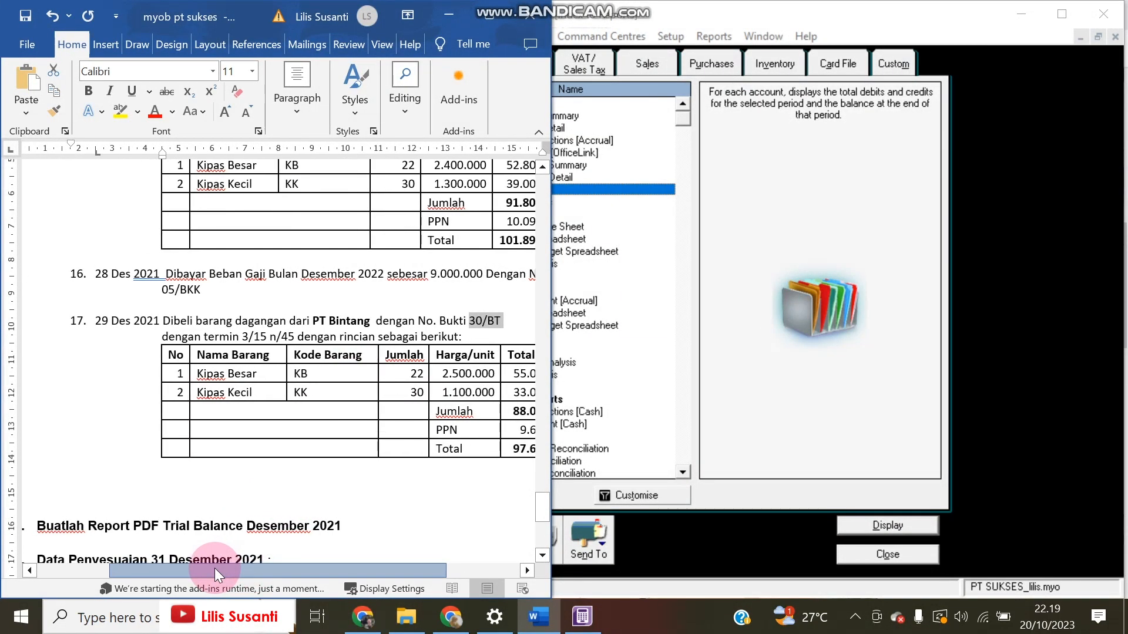
{"action": "scroll", "coordinate": [241, 434], "scroll_direction": "down", "scroll_amount": 2}
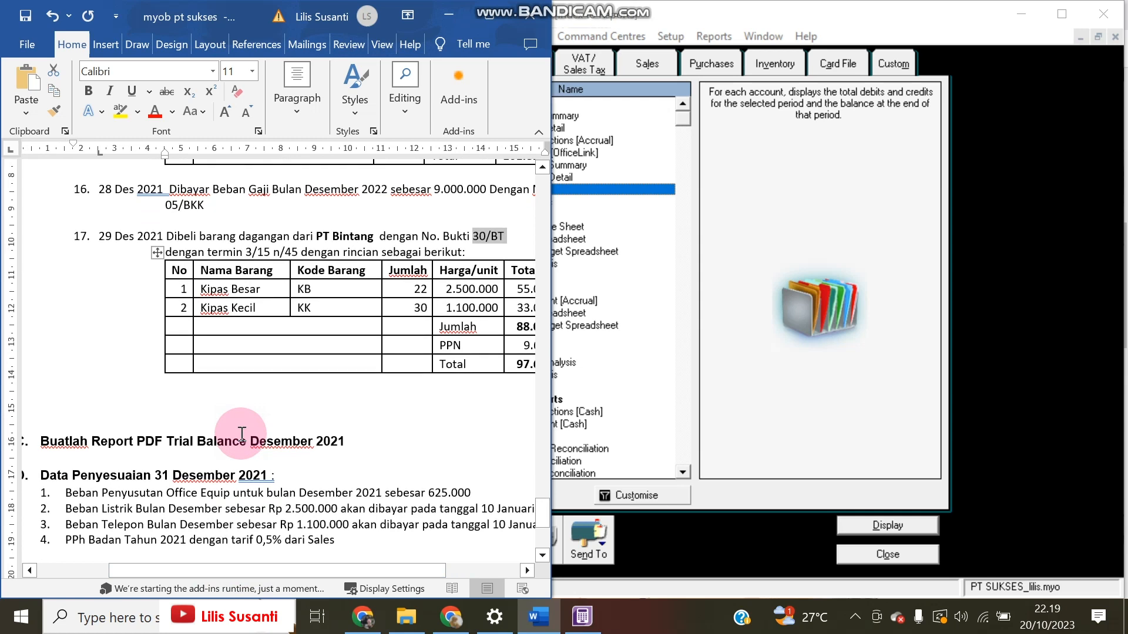
{"action": "left_click_drag", "start_coordinate": [432, 571], "coordinate": [435, 565]}
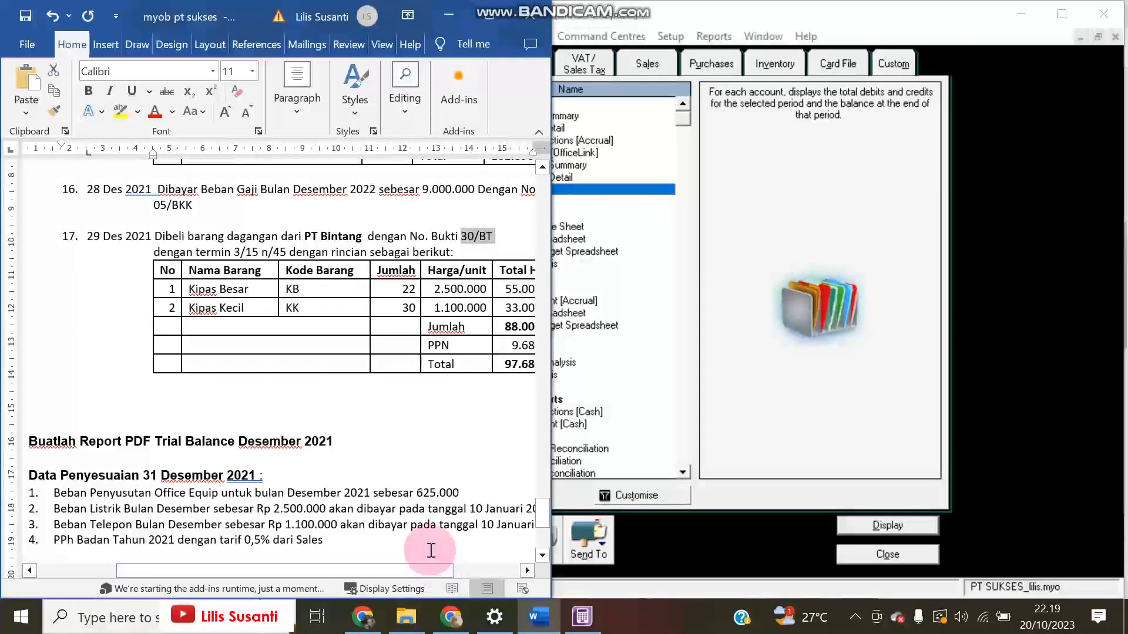
Close the reports list and start a general journal entry dated 31/12/2021 with the memo "Penyesuaian".
{"action": "left_click", "coordinate": [915, 574]}
{"action": "left_click", "coordinate": [900, 554]}
{"action": "left_click", "coordinate": [517, 119]}
{"action": "left_click", "coordinate": [795, 247]}
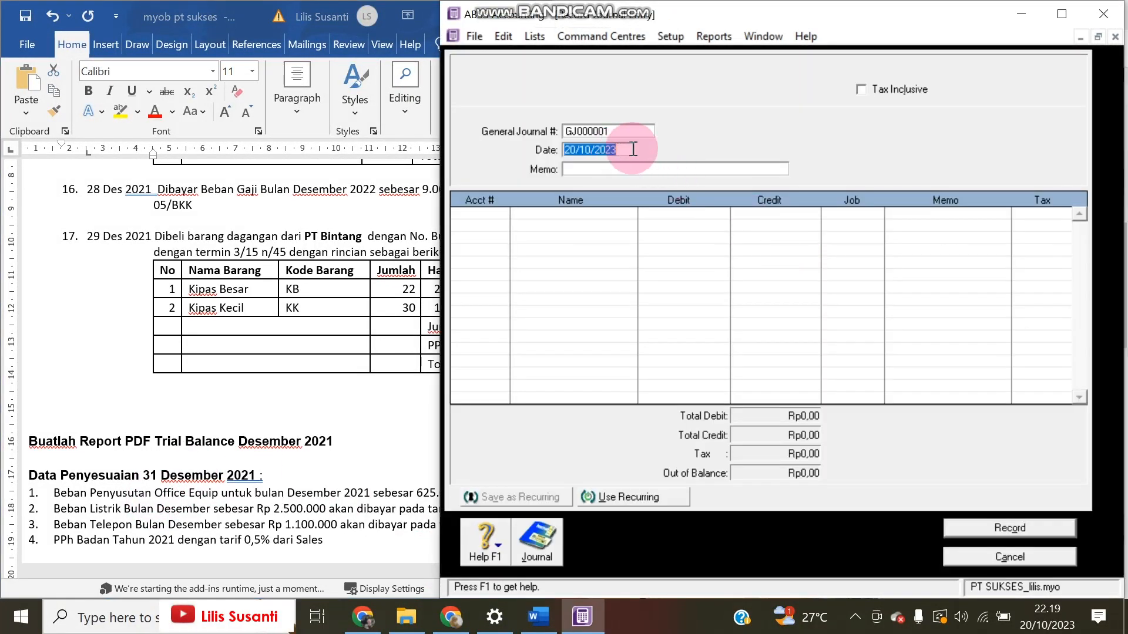
{"action": "type", "text": "31/12/21"}
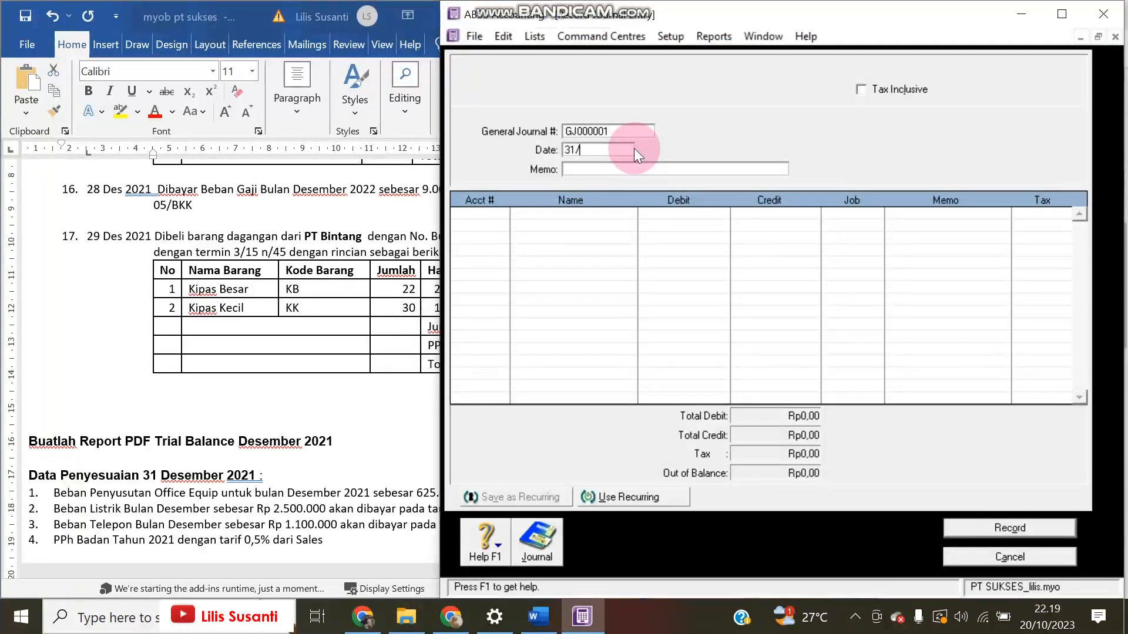
{"action": "key", "text": "Tab"}
{"action": "type", "text": "Penyesuaian"}
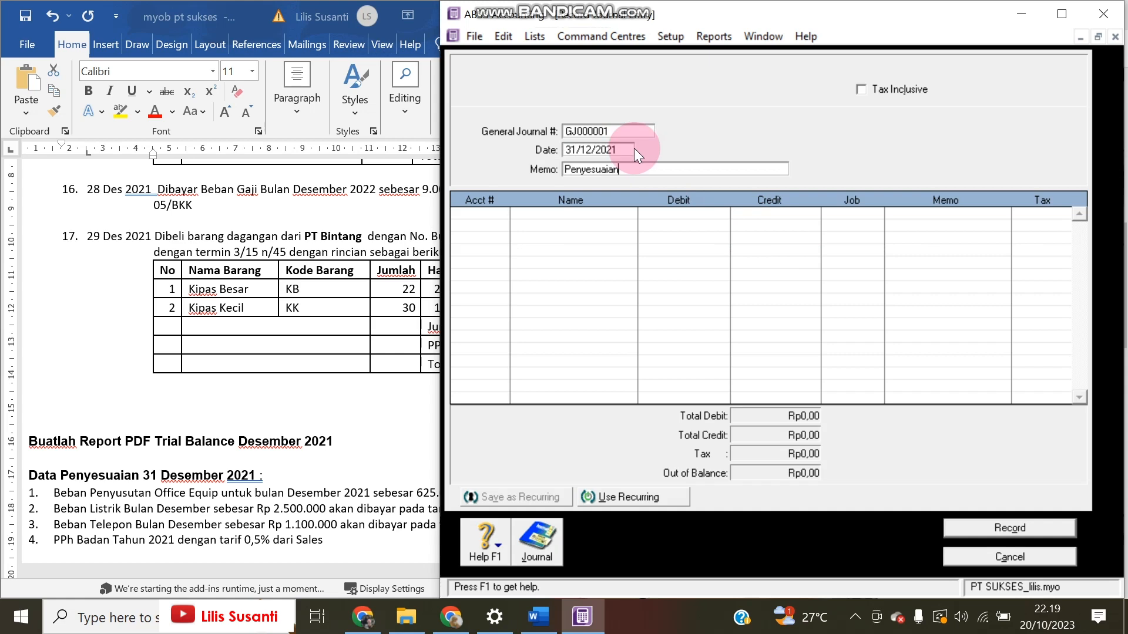
Debit the Depreciation account (6-1030) with Rp625.000 on the first journal line, following adjustment 1 in the Word document.
{"action": "key", "text": "Tab"}
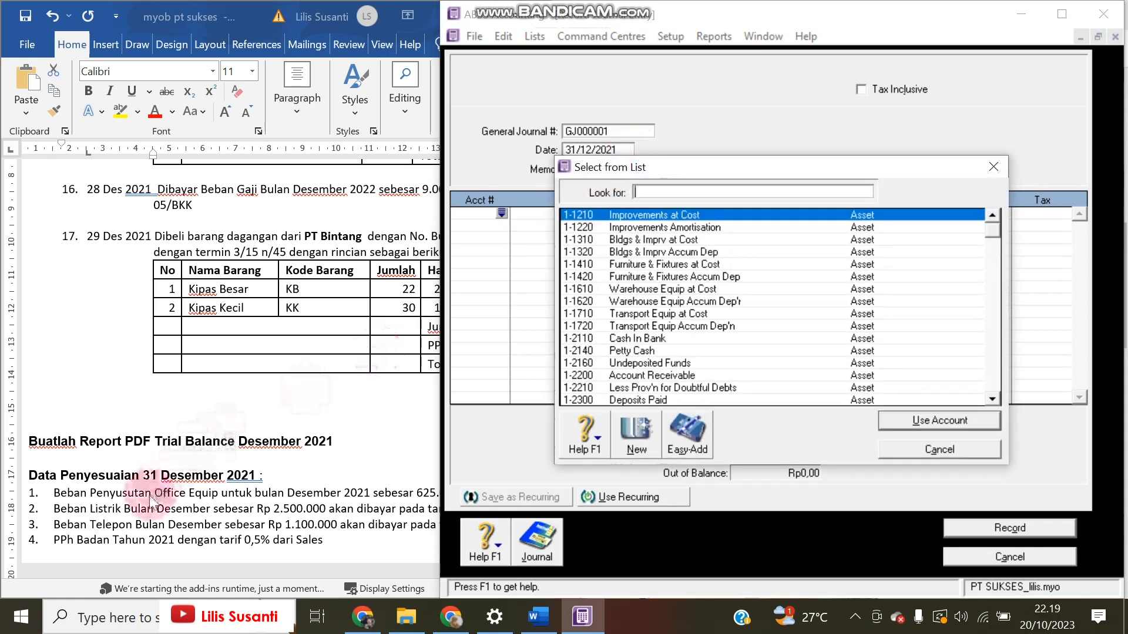
{"action": "type", "text": "6"}
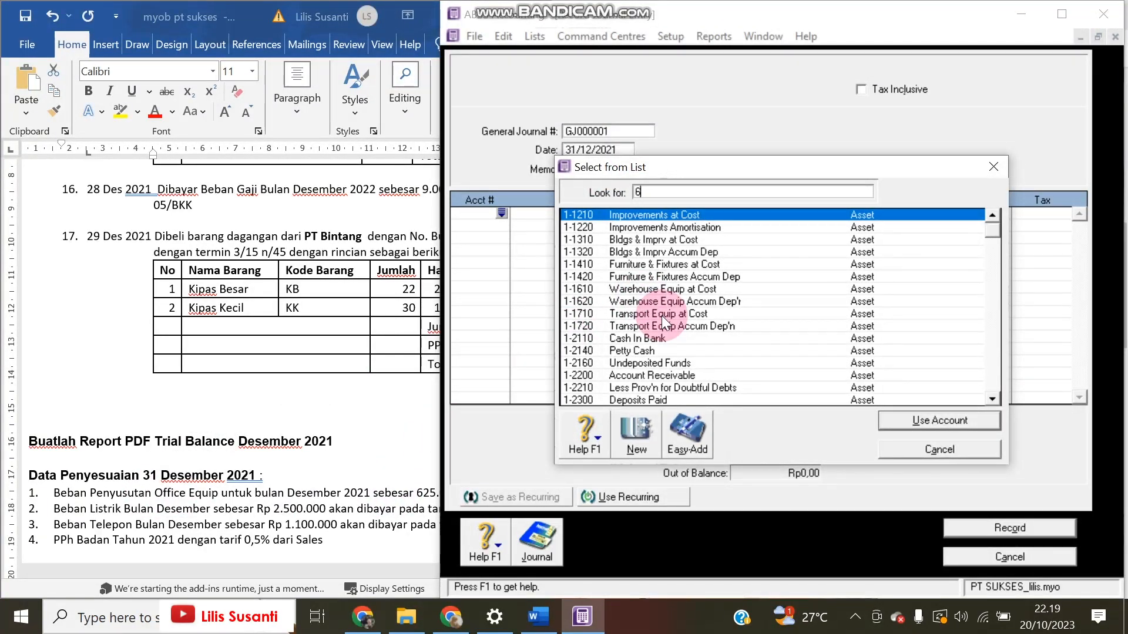
{"action": "double_click", "coordinate": [649, 254]}
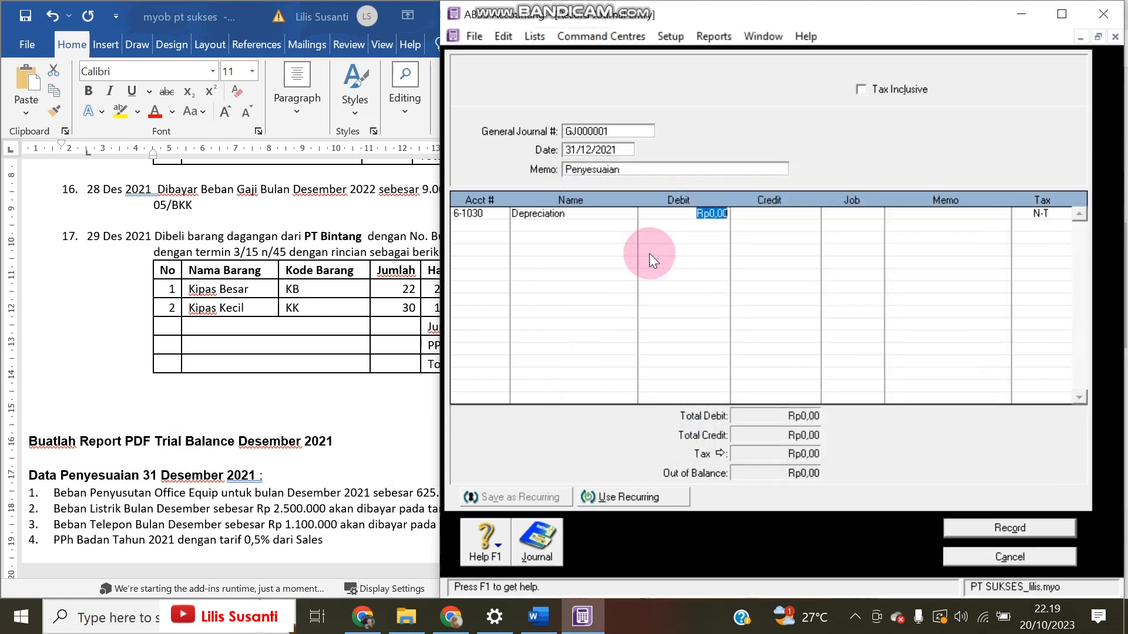
{"action": "left_click", "coordinate": [406, 502]}
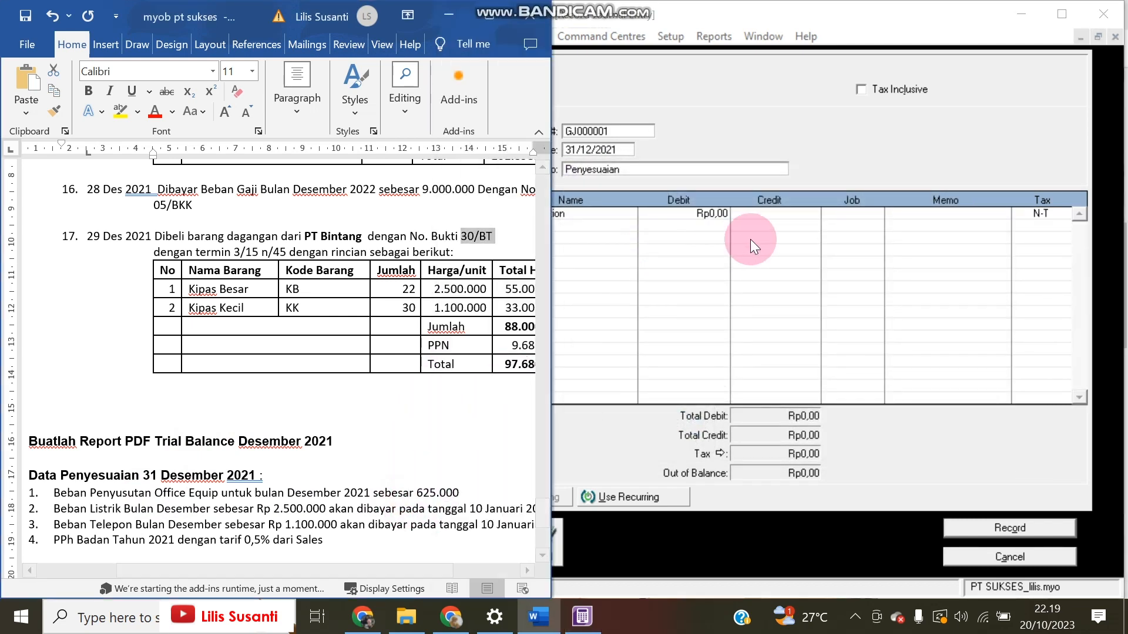
{"action": "left_click", "coordinate": [675, 216]}
{"action": "type", "text": "62"}
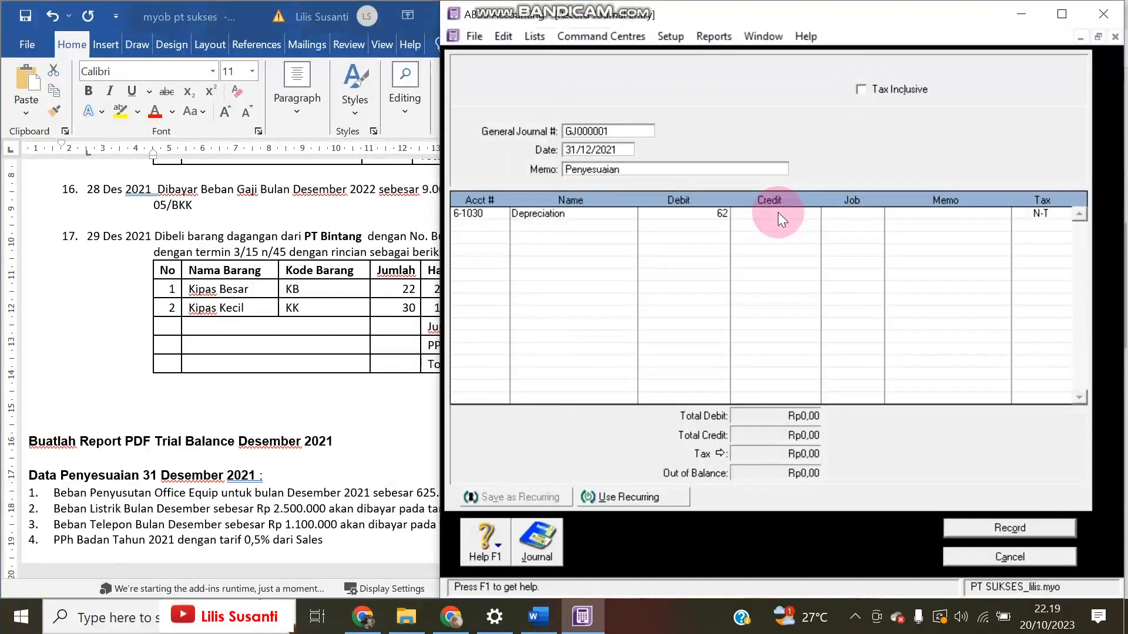
{"action": "type", "text": "50000"}
{"action": "key", "text": "Return"}
Credit Office Equip Accum Dep'n (1-3220) with Rp625.000 on the second journal line.
{"action": "key", "text": "Return"}
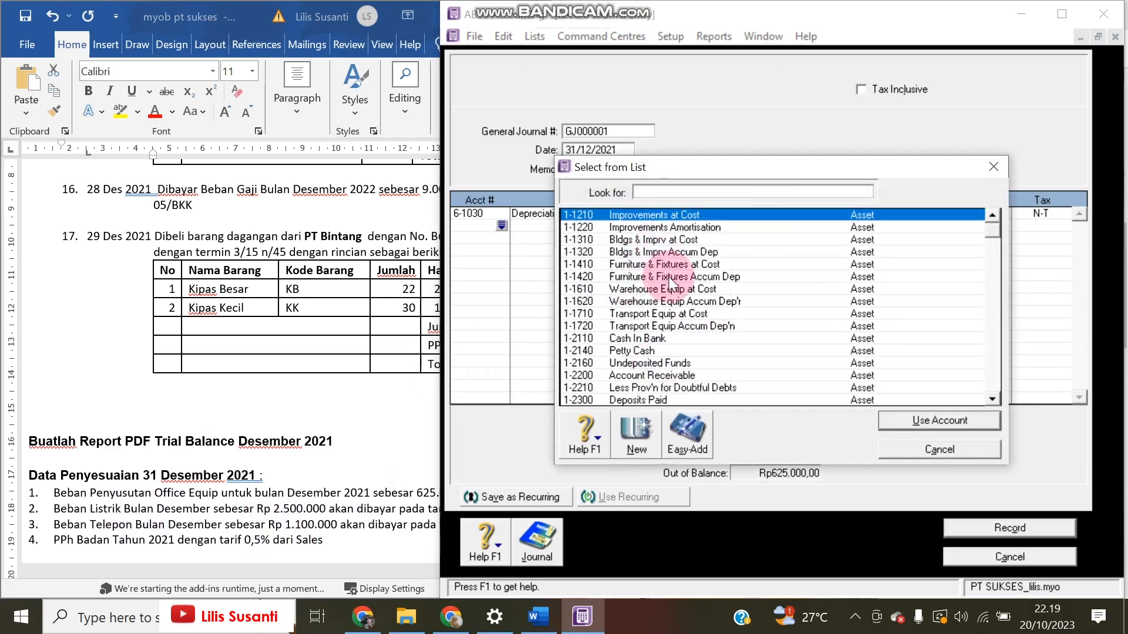
{"action": "scroll", "coordinate": [662, 389], "scroll_direction": "down", "scroll_amount": 2}
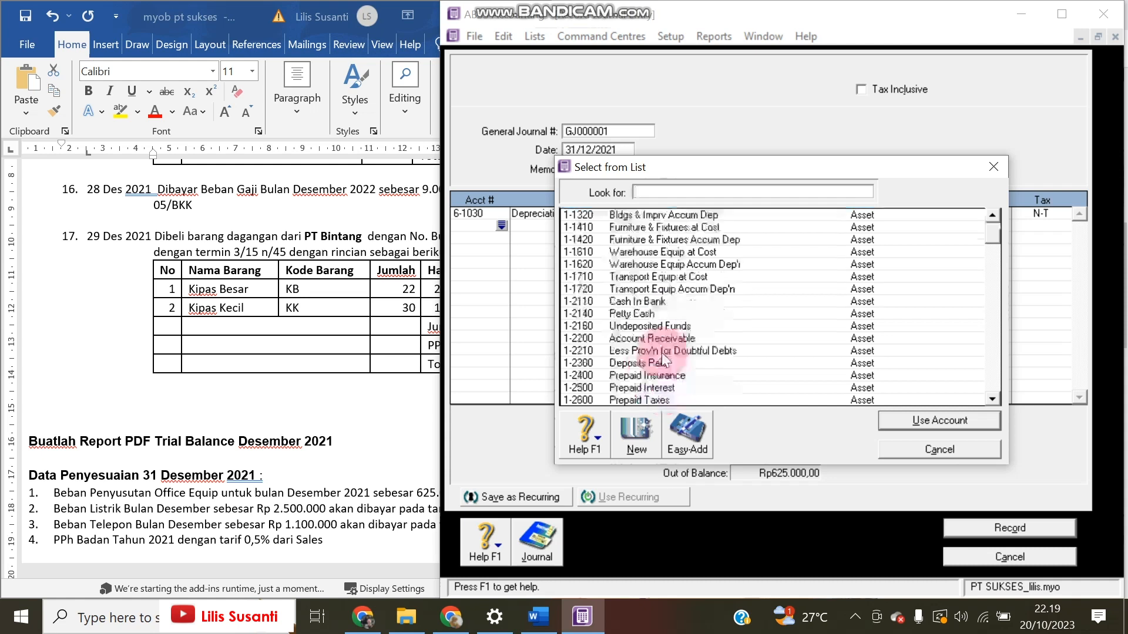
{"action": "scroll", "coordinate": [660, 350], "scroll_direction": "down", "scroll_amount": 1}
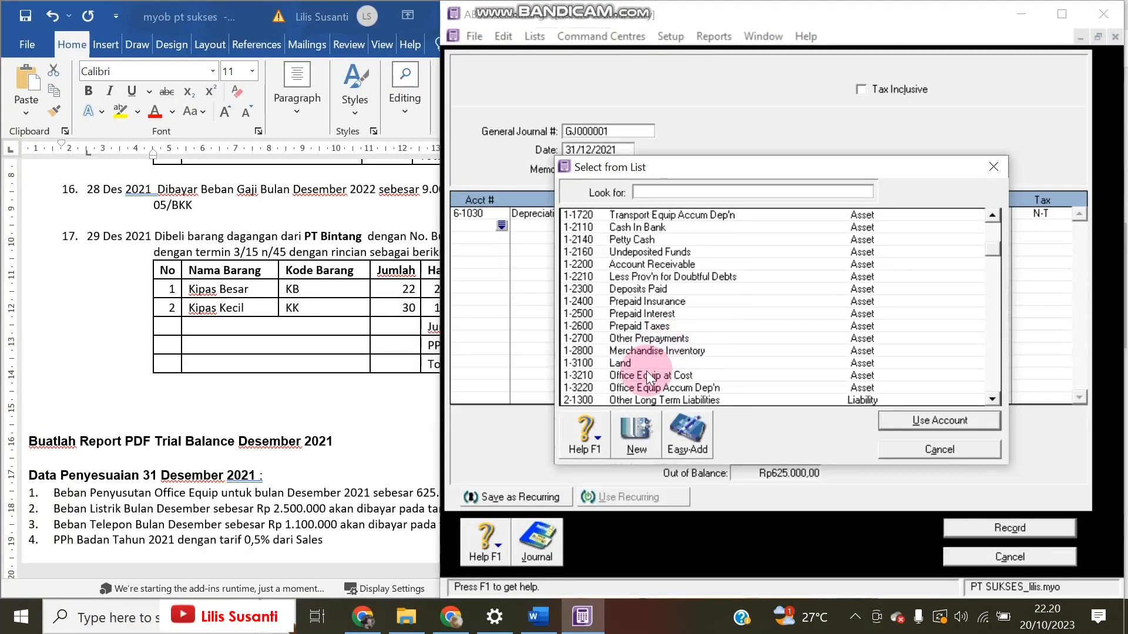
{"action": "left_click", "coordinate": [629, 388]}
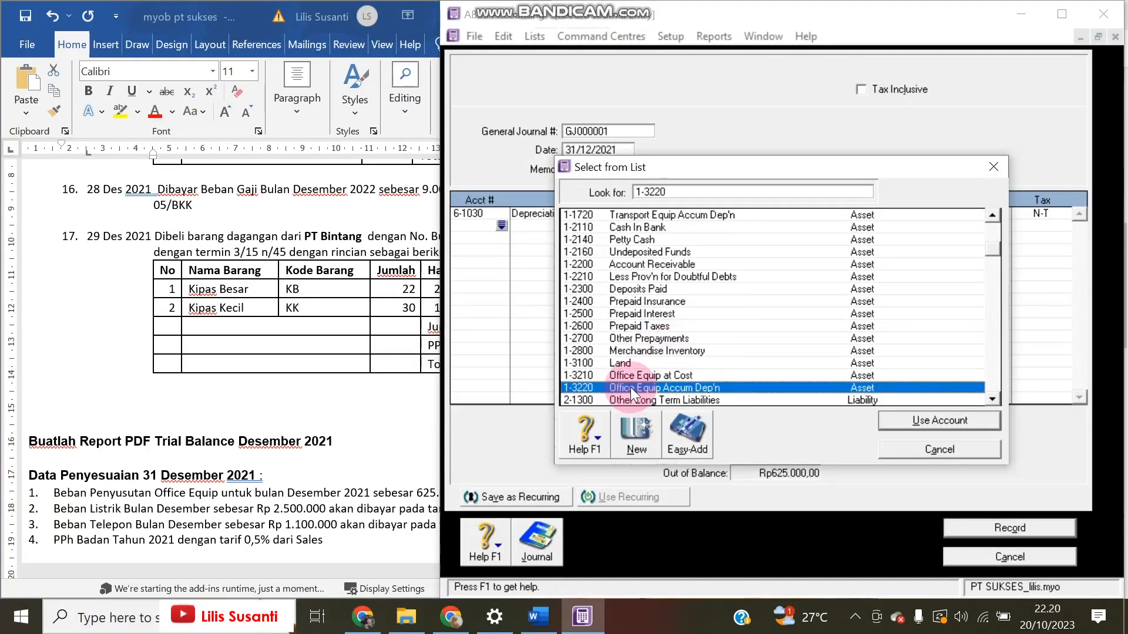
{"action": "double_click", "coordinate": [630, 387]}
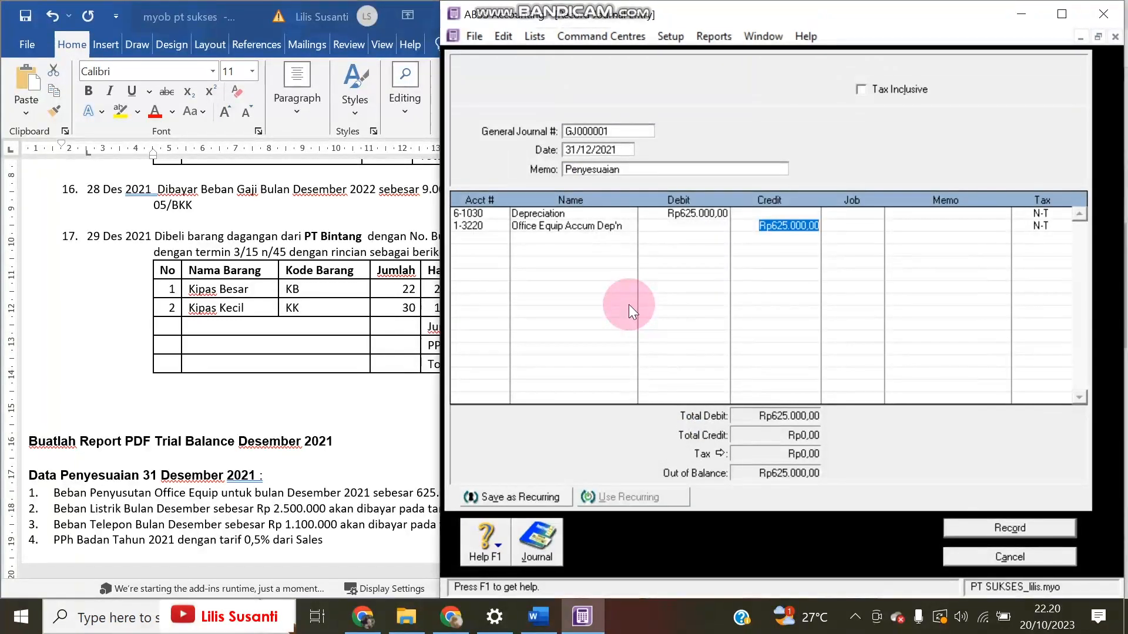
{"action": "key", "text": "Return"}
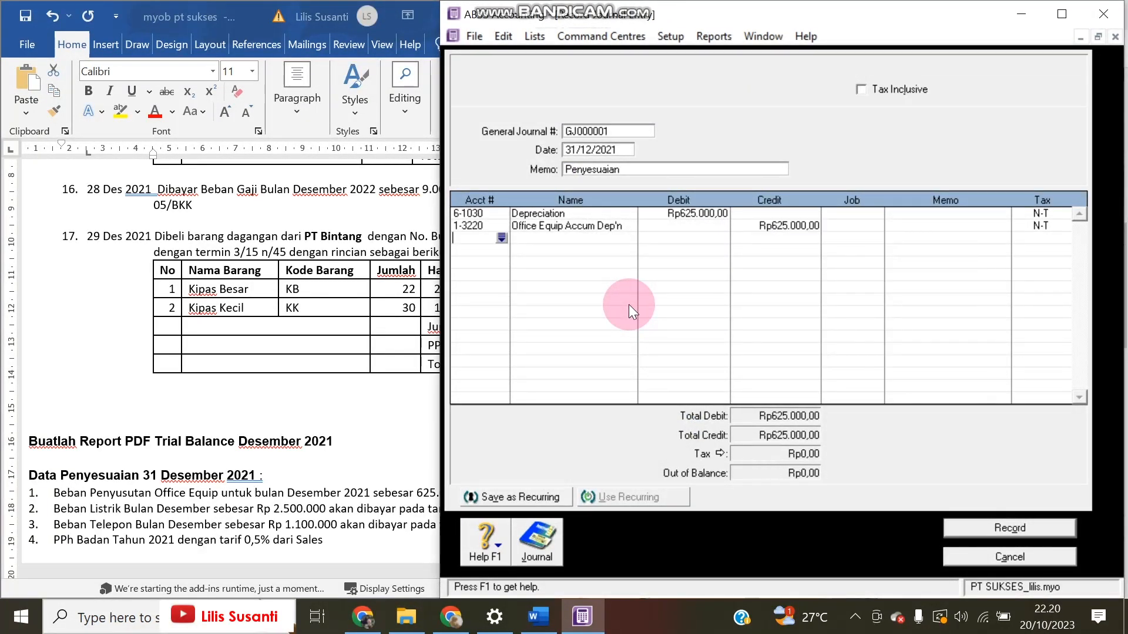
Read adjustment 2 in the Word document and debit the Electricity account (6-6060) with Rp2.500.000 on the third journal line.
{"action": "left_click", "coordinate": [156, 509]}
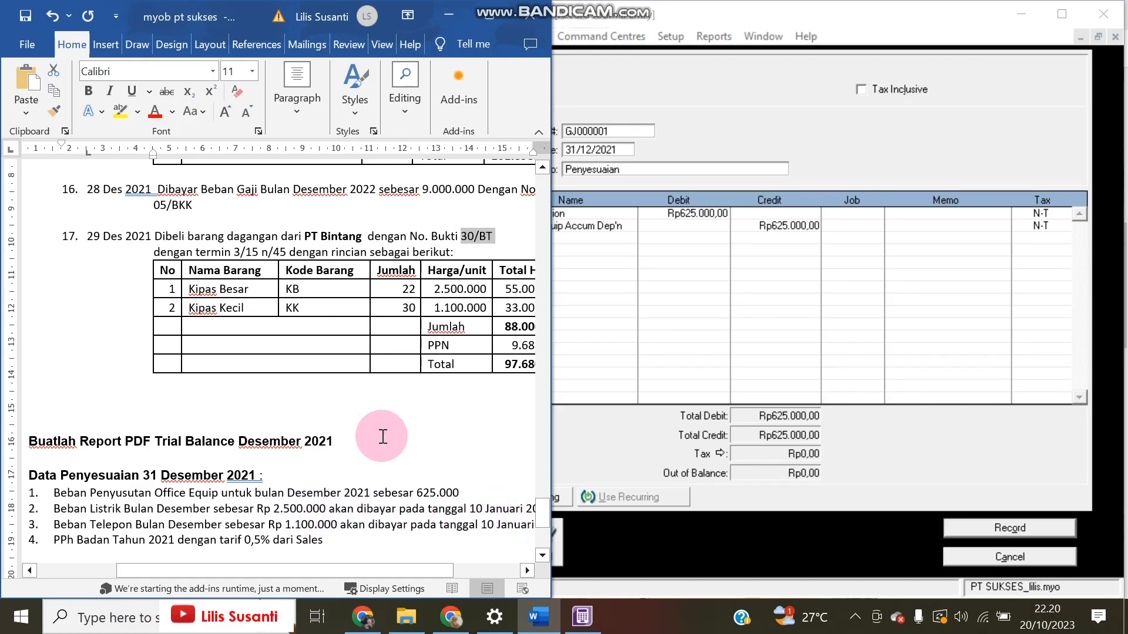
{"action": "left_click", "coordinate": [559, 245]}
{"action": "left_click", "coordinate": [501, 243]}
{"action": "type", "text": "6"}
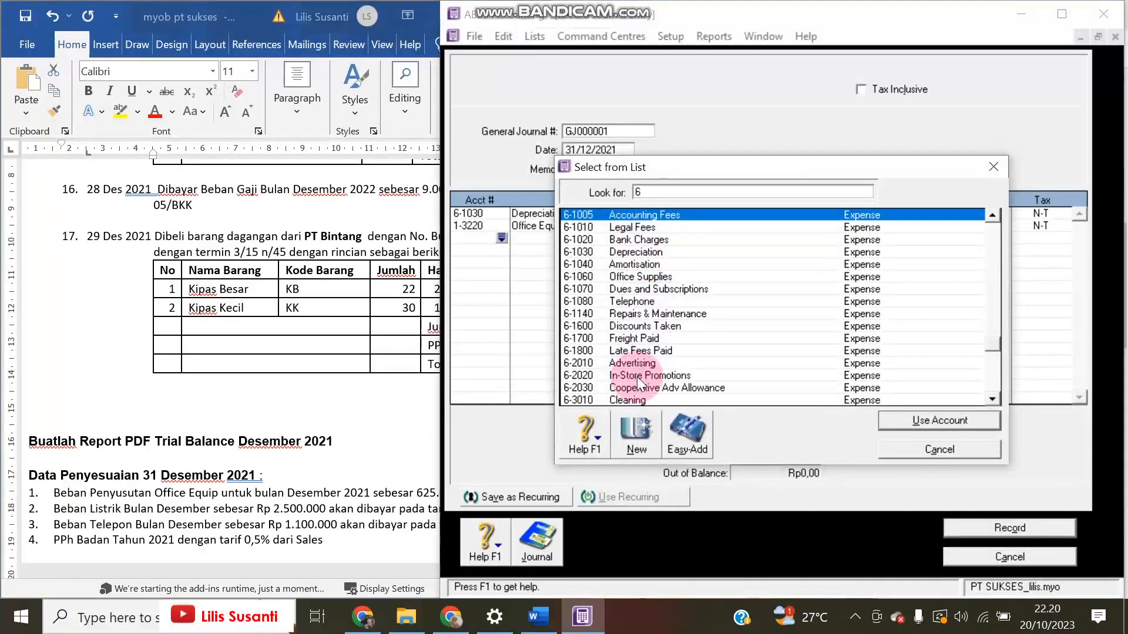
{"action": "scroll", "coordinate": [636, 376], "scroll_direction": "down", "scroll_amount": 4}
{"action": "scroll", "coordinate": [639, 339], "scroll_direction": "down", "scroll_amount": 2}
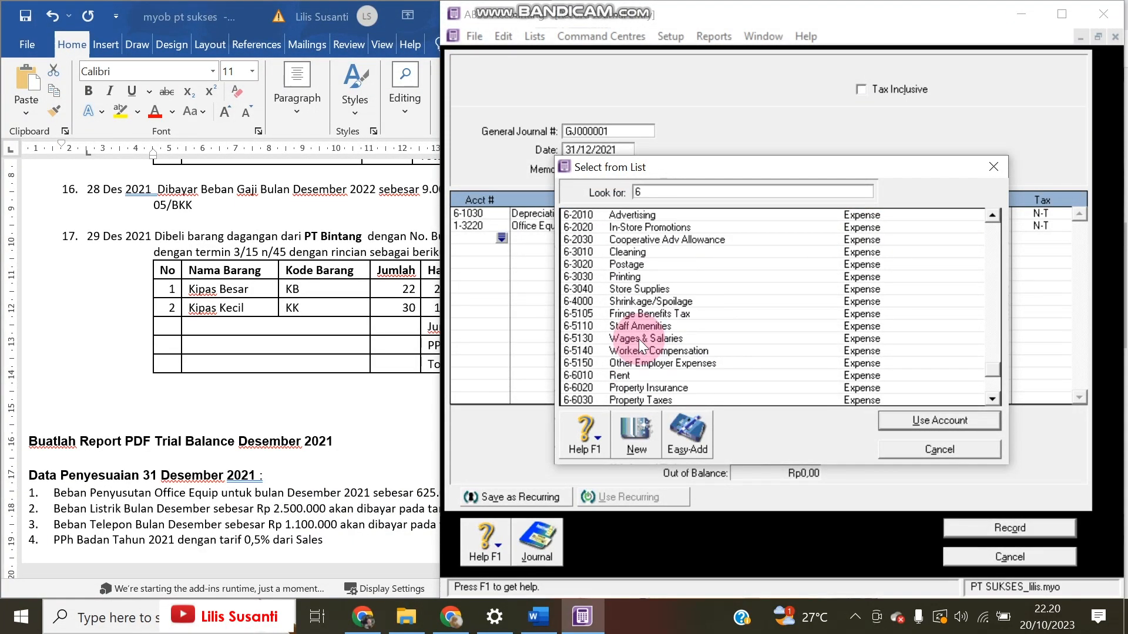
{"action": "double_click", "coordinate": [635, 386]}
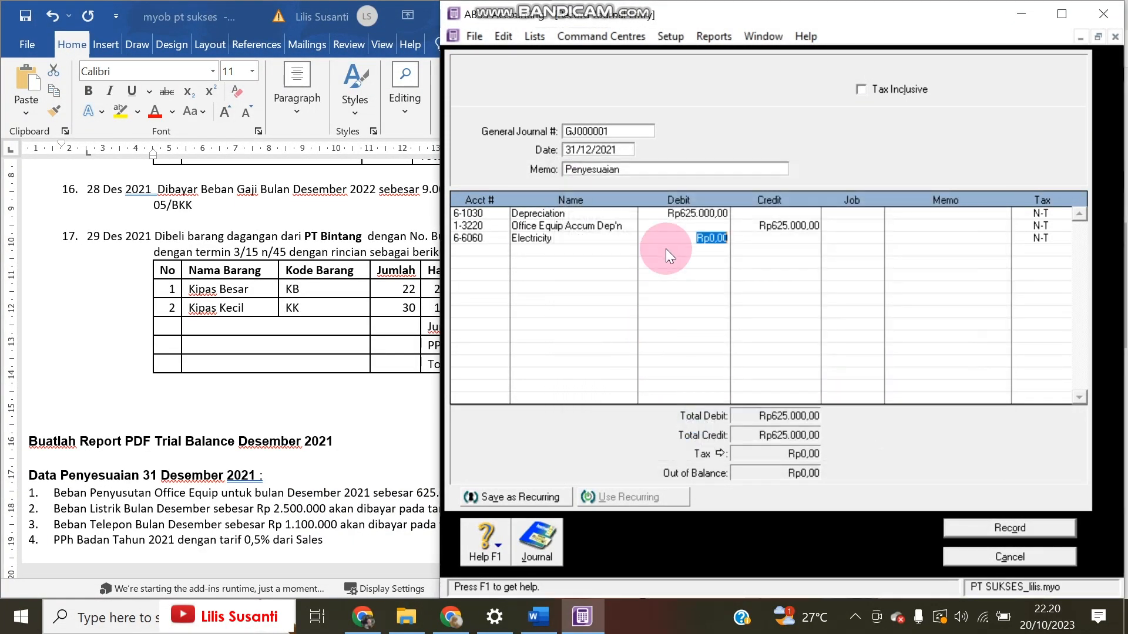
{"action": "type", "text": "2.500.000"}
{"action": "key", "text": "Return"}
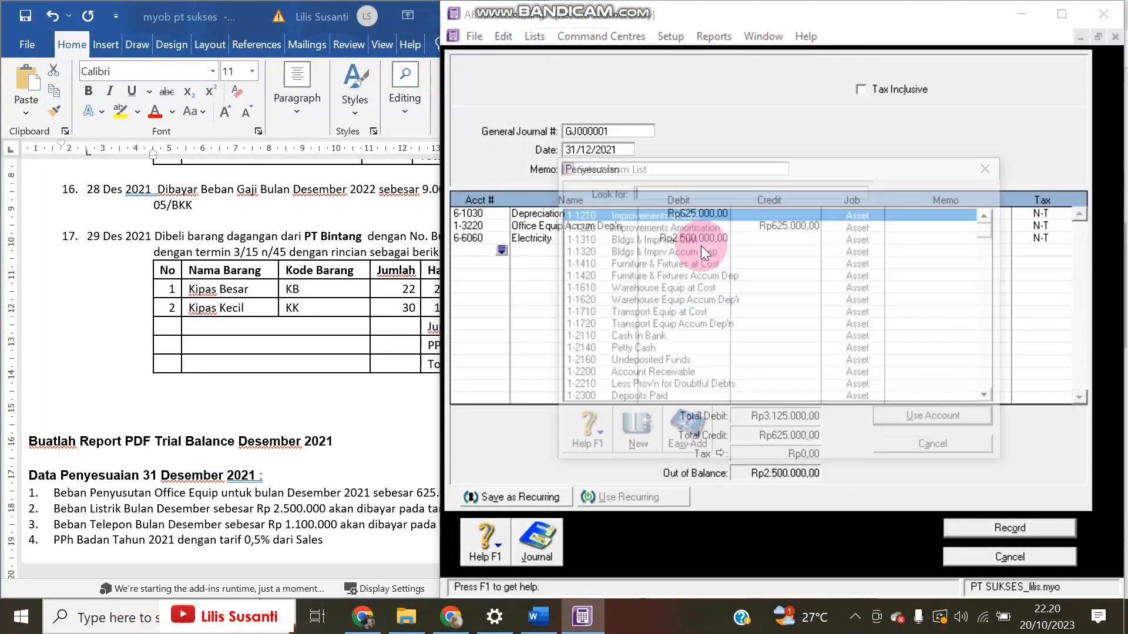
Credit Accrued Expenses (2-2500) with Rp2.500.000 on the fourth journal line.
{"action": "type", "text": "2"}
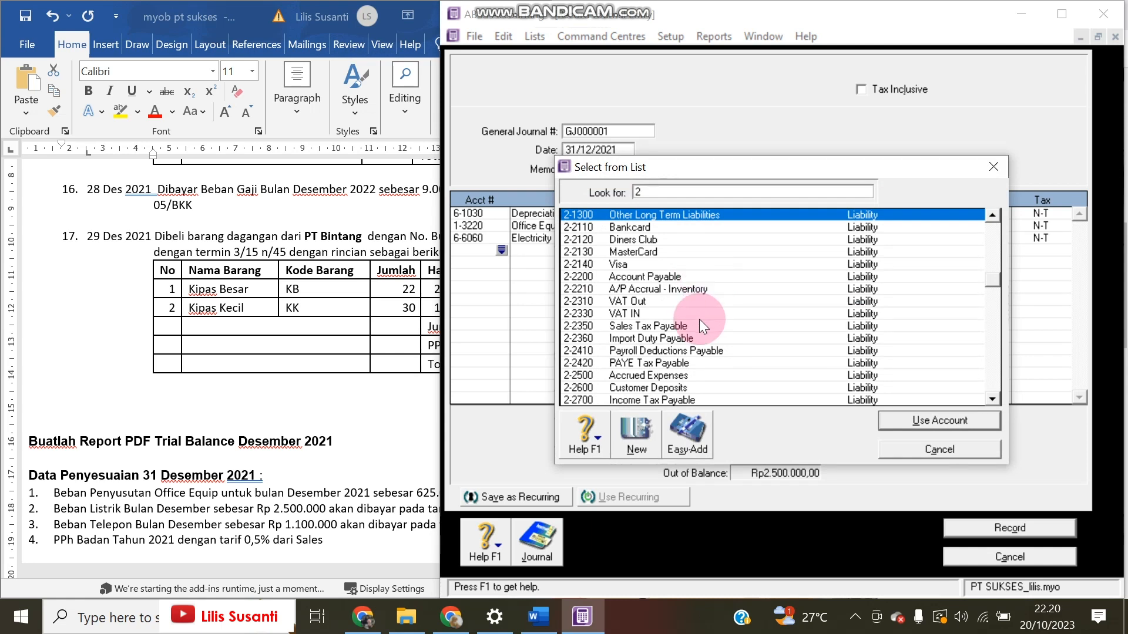
{"action": "double_click", "coordinate": [680, 375]}
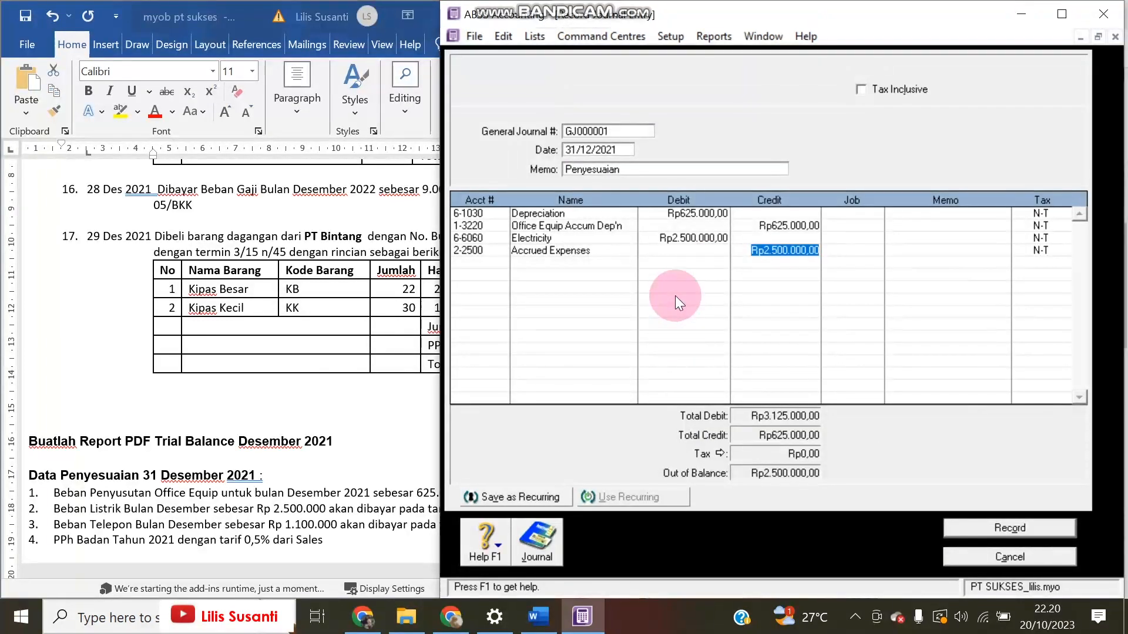
{"action": "key", "text": "Return"}
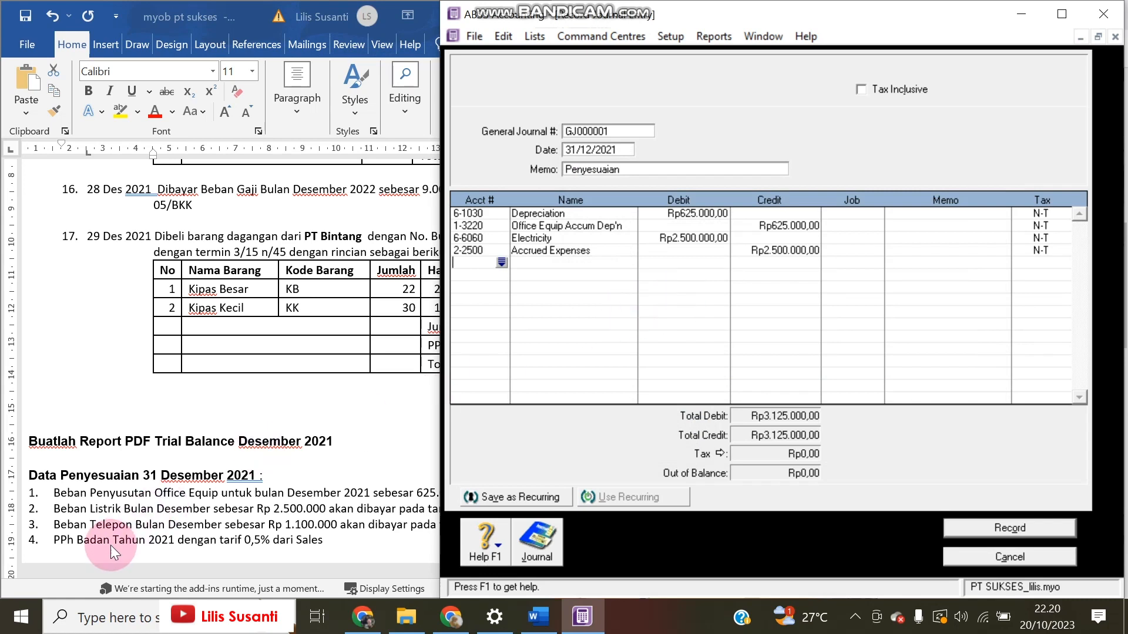
Debit the Telephone account (6-1080) with Rp1.100.000 on the fifth journal line, following adjustment 3 in the Word document.
{"action": "left_click", "coordinate": [499, 289]}
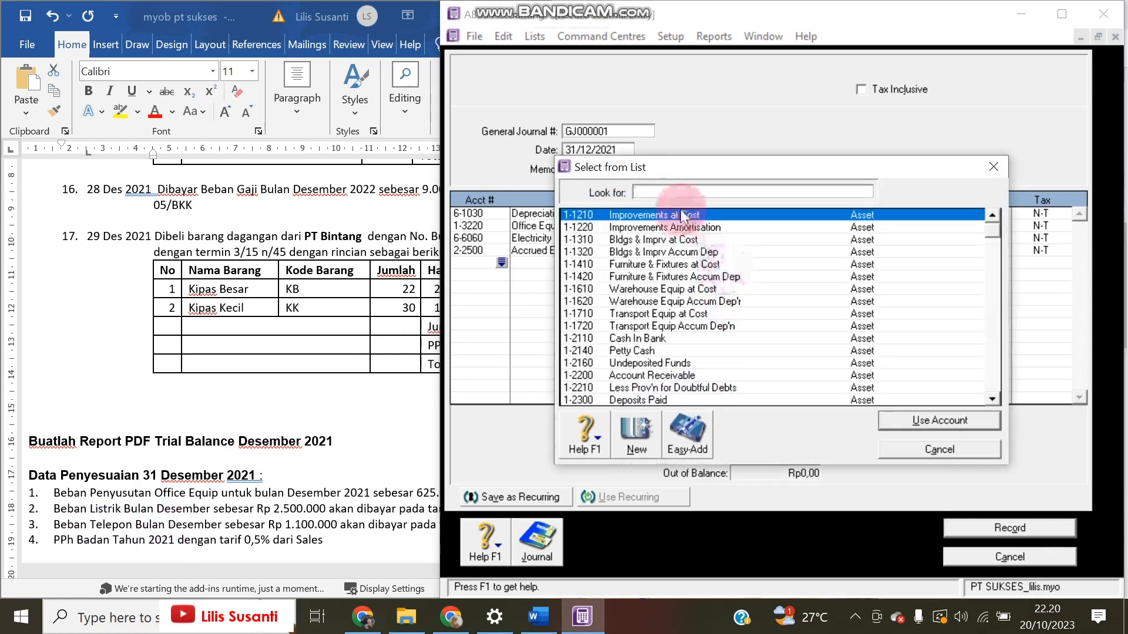
{"action": "type", "text": "6"}
{"action": "scroll", "coordinate": [677, 337], "scroll_direction": "down", "scroll_amount": 2}
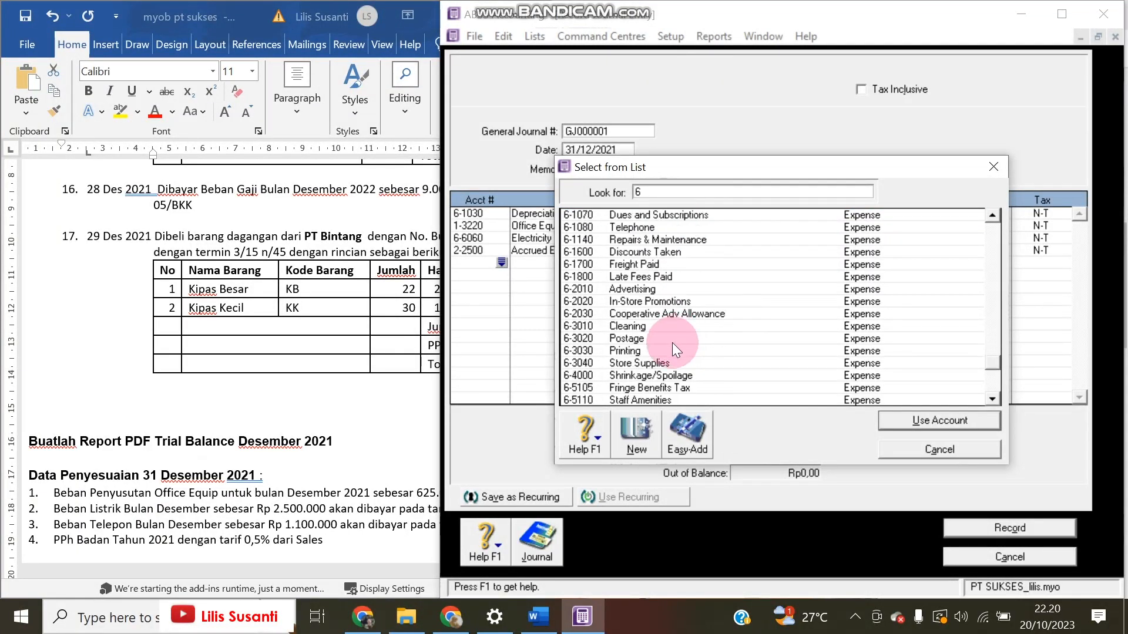
{"action": "scroll", "coordinate": [675, 340], "scroll_direction": "down", "scroll_amount": 2}
{"action": "scroll", "coordinate": [672, 343], "scroll_direction": "down", "scroll_amount": 1}
{"action": "scroll", "coordinate": [672, 350], "scroll_direction": "down", "scroll_amount": 1}
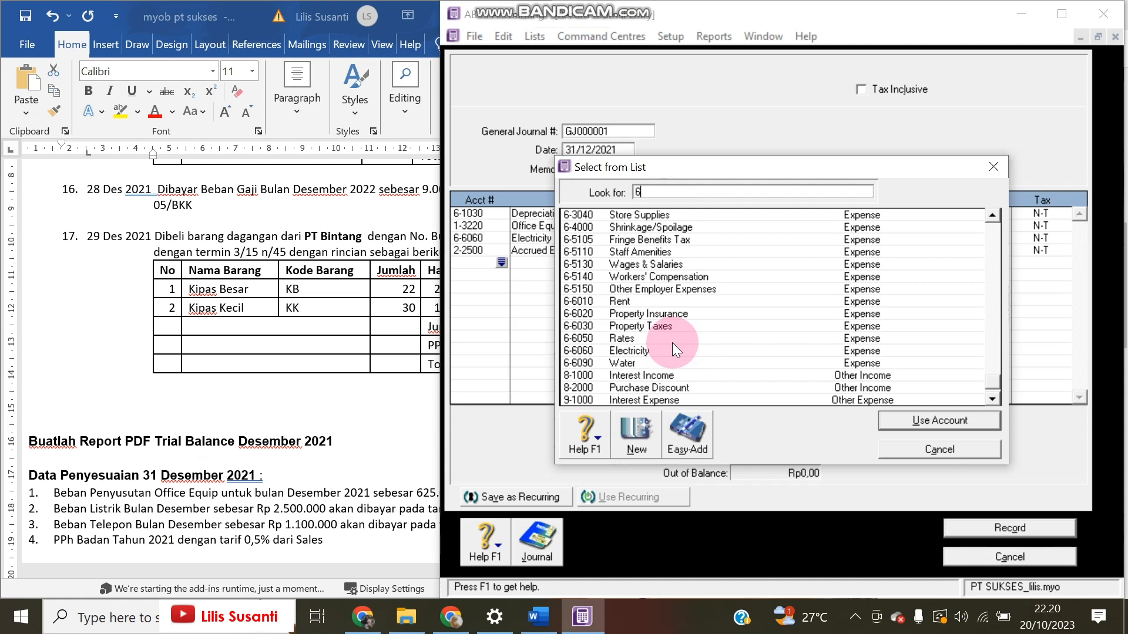
{"action": "scroll", "coordinate": [672, 343], "scroll_direction": "down", "scroll_amount": 1}
{"action": "scroll", "coordinate": [672, 343], "scroll_direction": "up", "scroll_amount": 5}
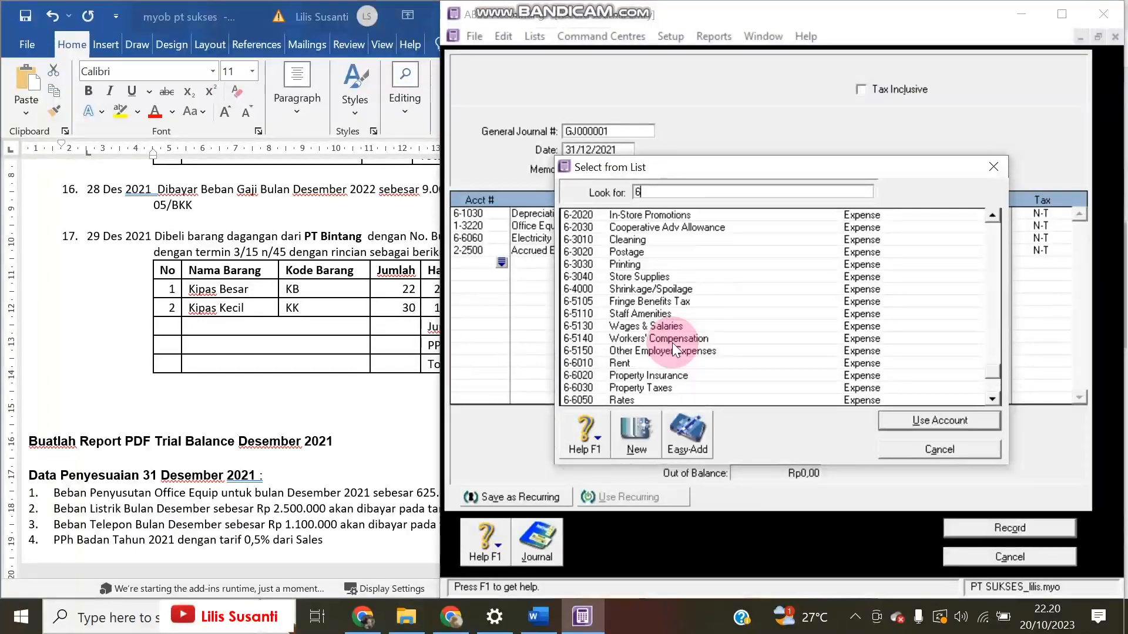
{"action": "scroll", "coordinate": [672, 343], "scroll_direction": "up", "scroll_amount": 2}
{"action": "scroll", "coordinate": [672, 343], "scroll_direction": "down", "scroll_amount": 3}
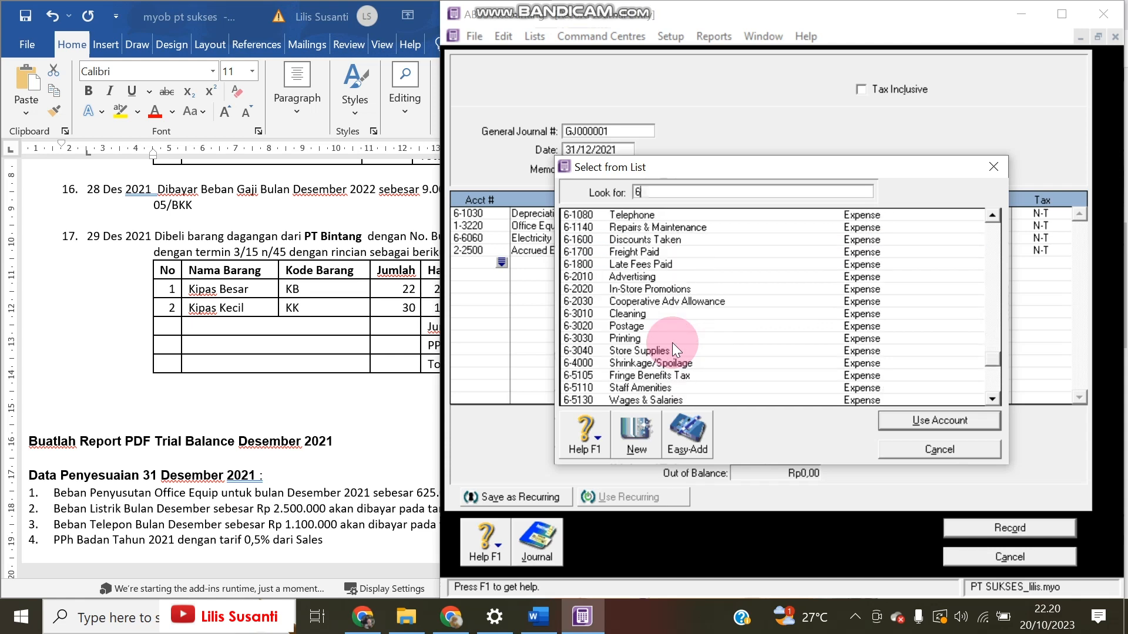
{"action": "left_click", "coordinate": [642, 214]}
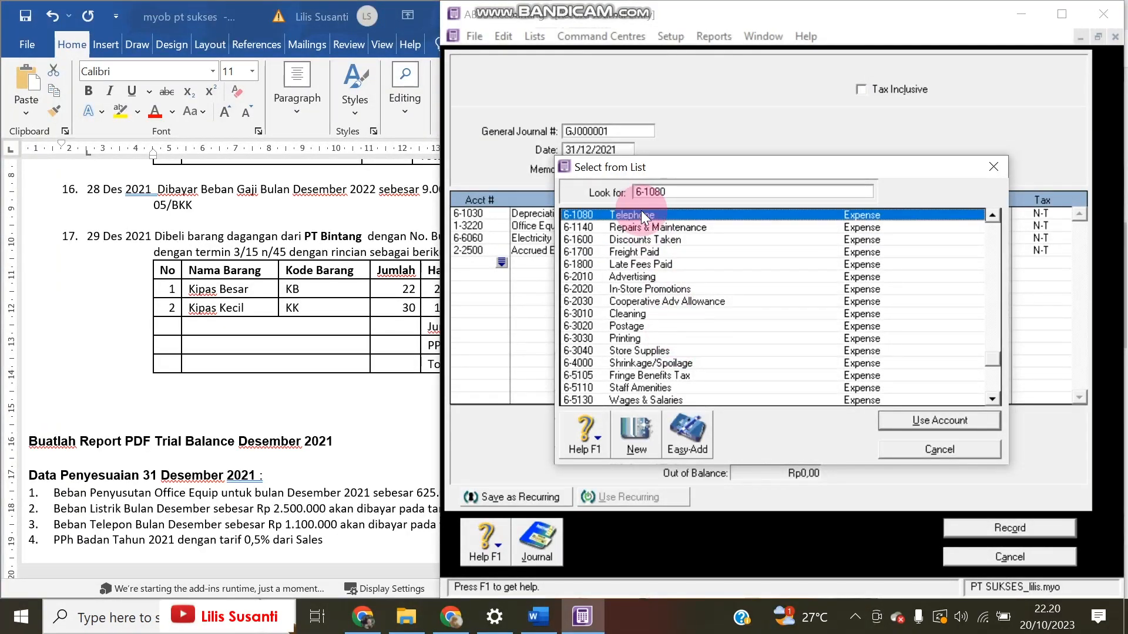
{"action": "double_click", "coordinate": [642, 214]}
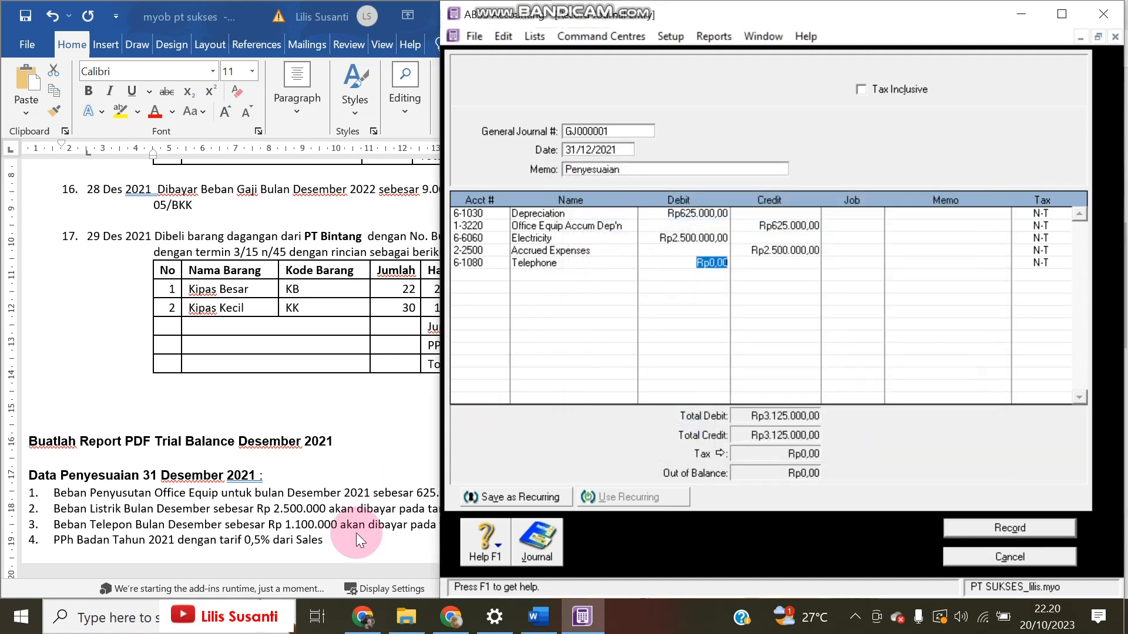
{"action": "type", "text": "1100000"}
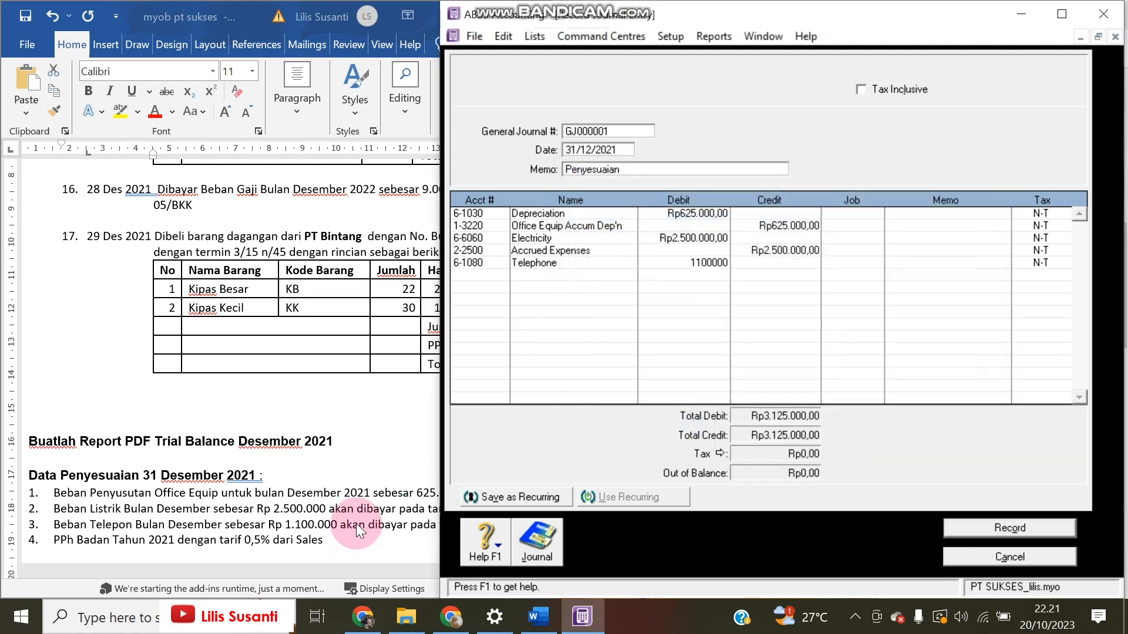
{"action": "key", "text": "Return"}
Credit Accrued Expenses (2-2500) with Rp1.100.000 on the sixth journal line.
{"action": "type", "text": "2"}
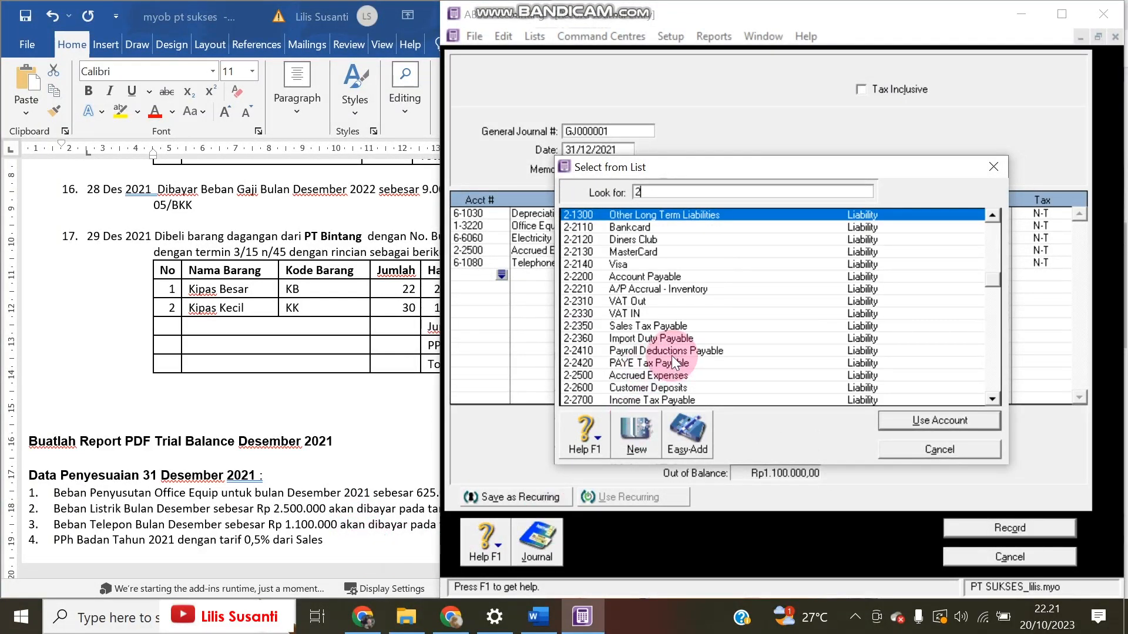
{"action": "double_click", "coordinate": [661, 376]}
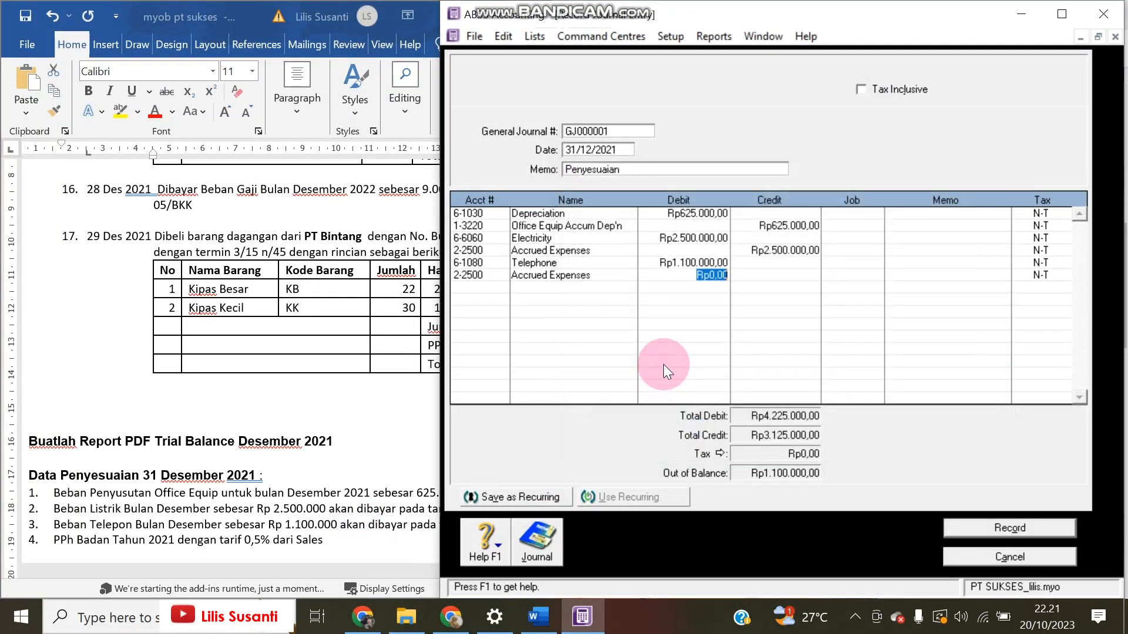
{"action": "key", "text": "Tab"}
{"action": "key", "text": "Return"}
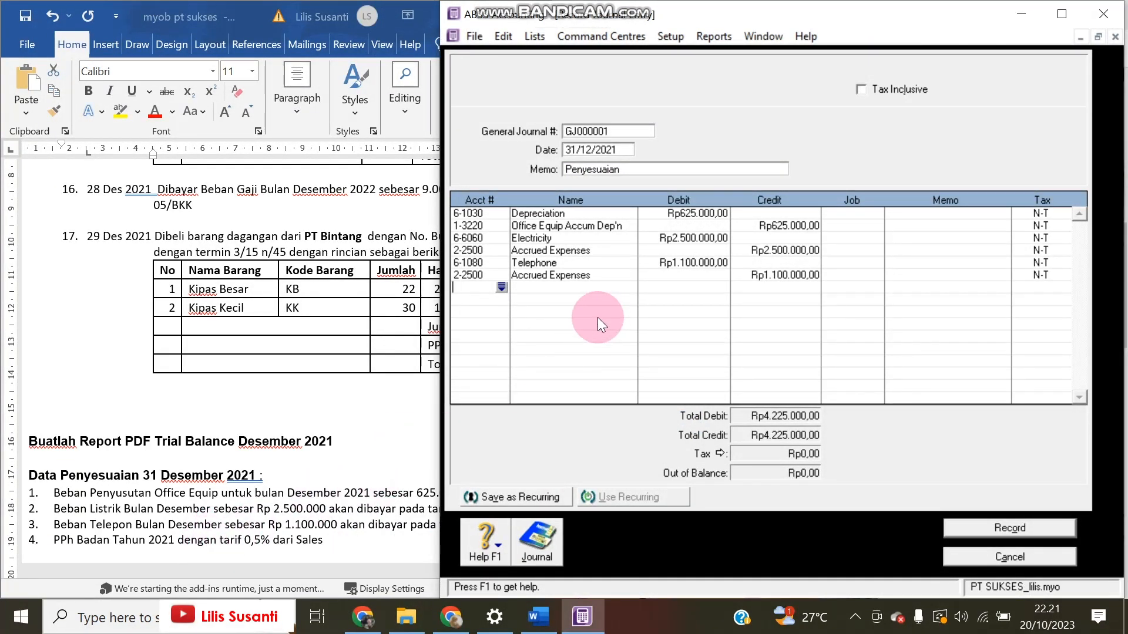
Choose Income Tax Expense (9-2000) as the account for the seventh journal line.
{"action": "left_click", "coordinate": [502, 287]}
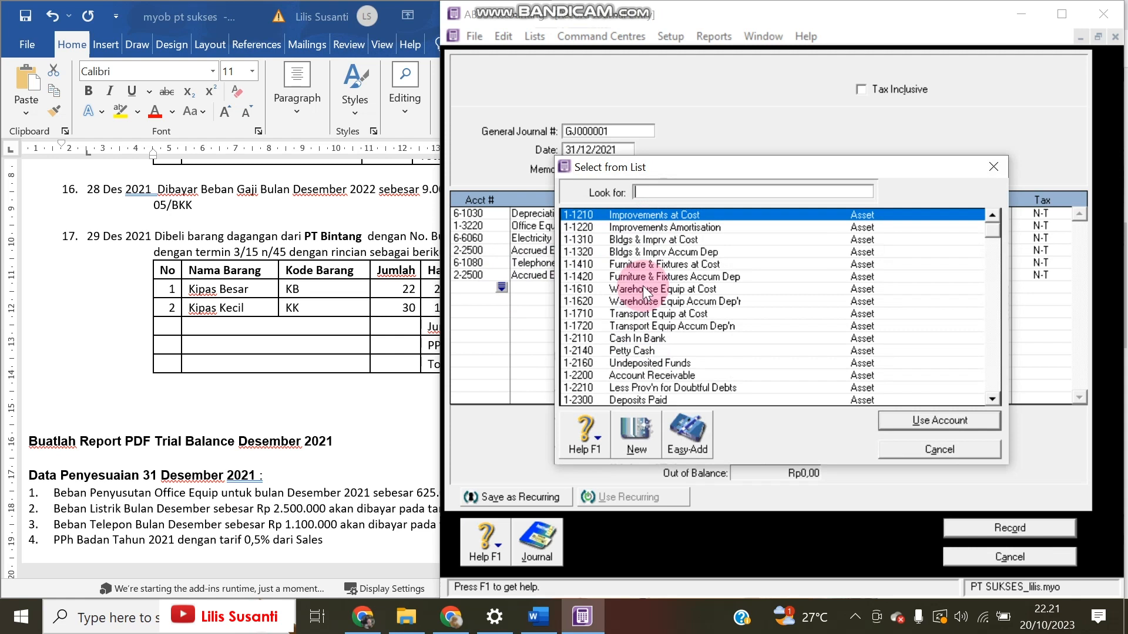
{"action": "type", "text": "9"}
{"action": "double_click", "coordinate": [671, 399]}
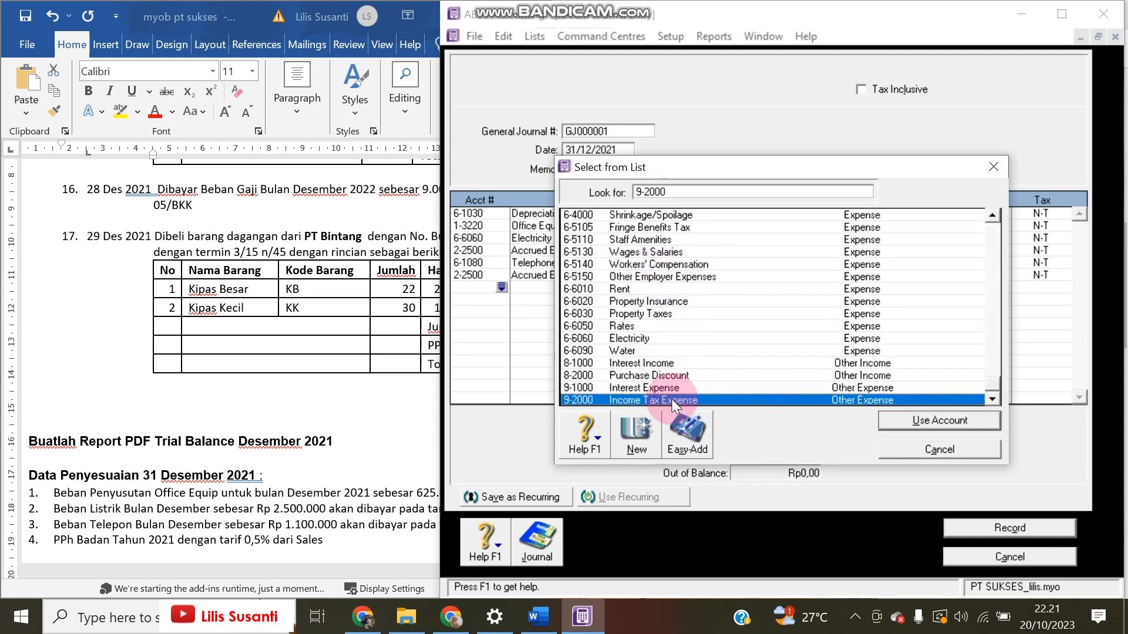
Look up the balance of the Sales account (4-1000) among the income accounts in the Accounts List.
{"action": "left_click", "coordinate": [633, 33]}
{"action": "mouse_move", "coordinate": [643, 51]}
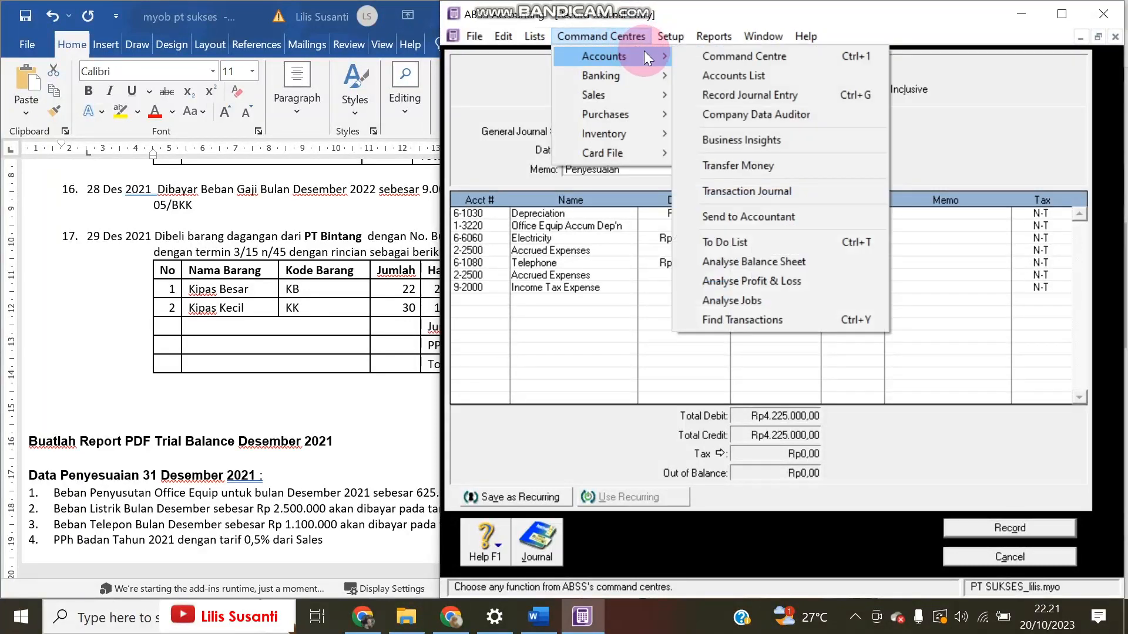
{"action": "left_click", "coordinate": [717, 75]}
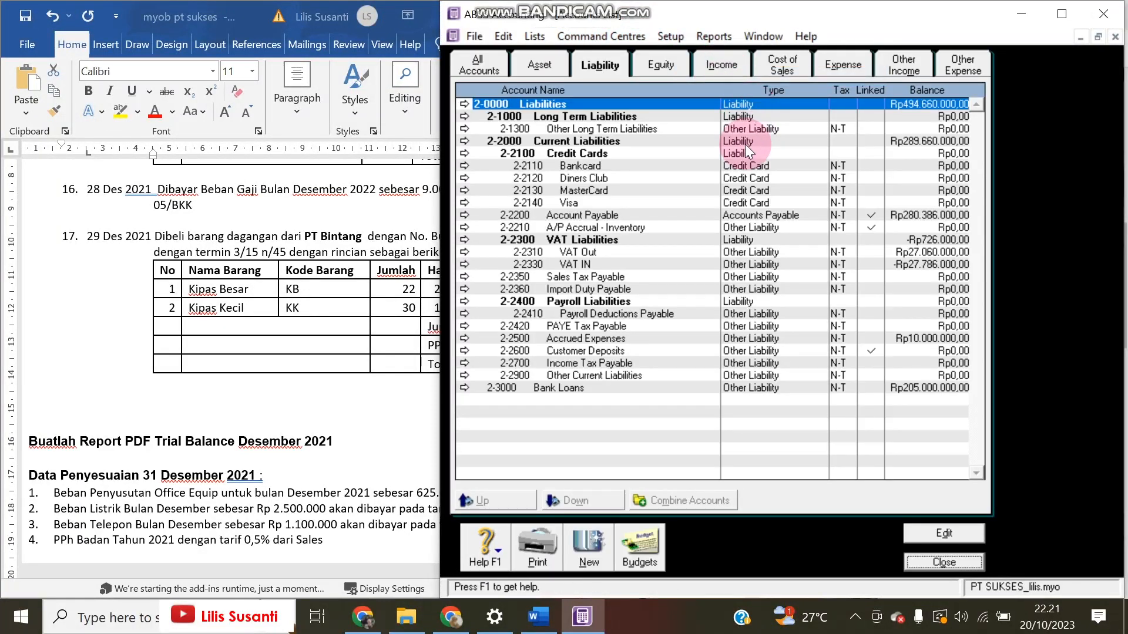
{"action": "left_click", "coordinate": [719, 68]}
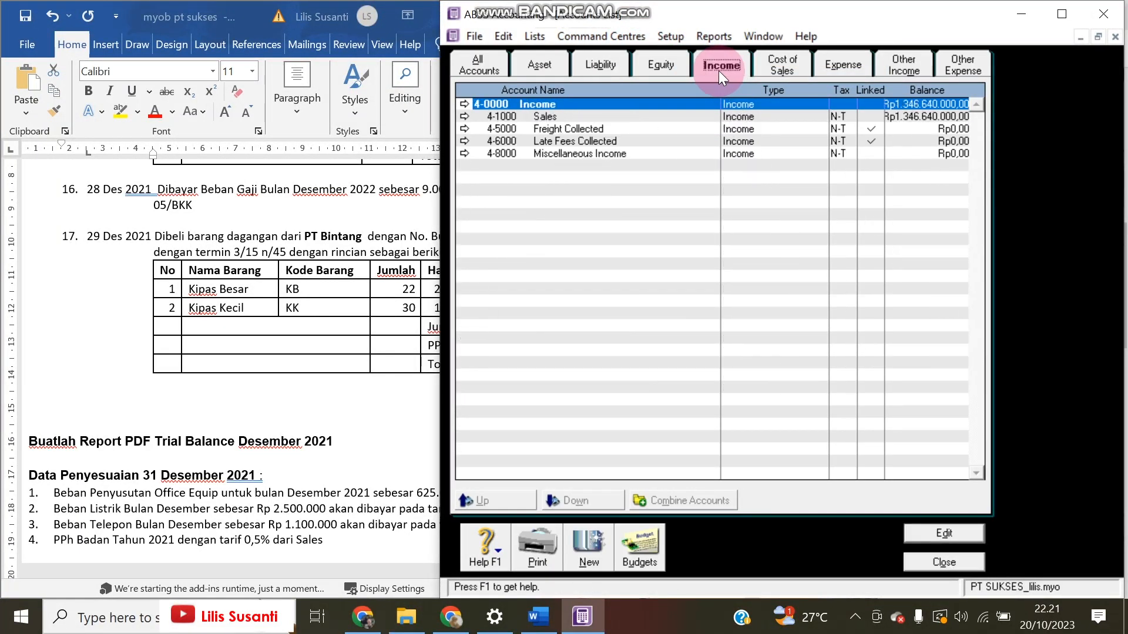
{"action": "left_click", "coordinate": [916, 117]}
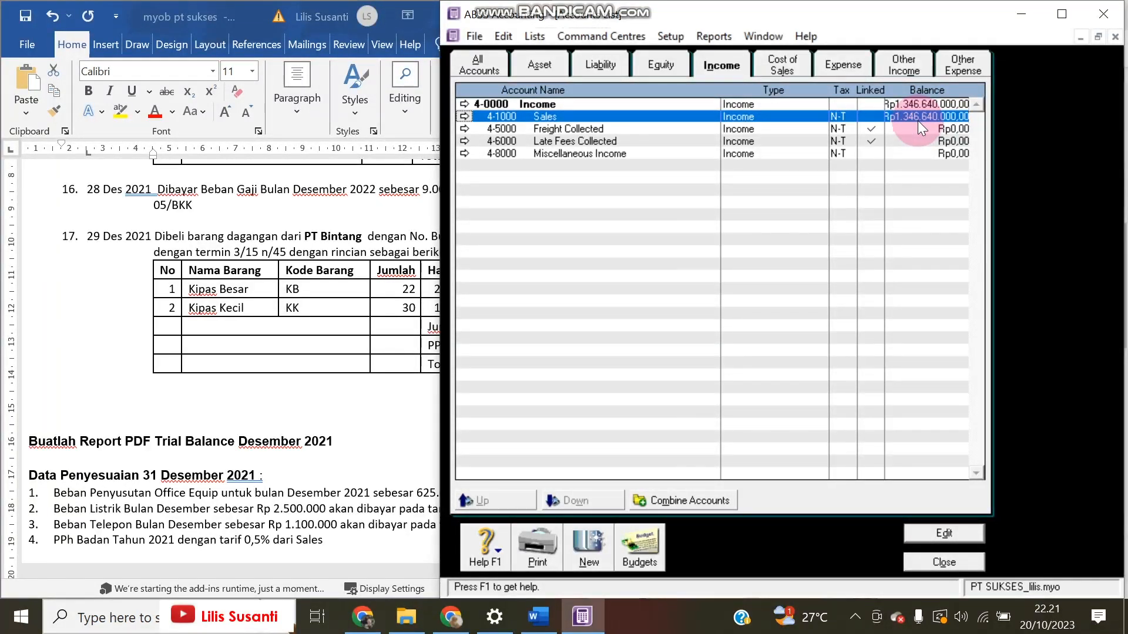
Note the Sales balance as 1346640.000 in the Word document, and return to the journal entry with the calculator open for the Income Tax Expense debit.
{"action": "left_click", "coordinate": [348, 422]}
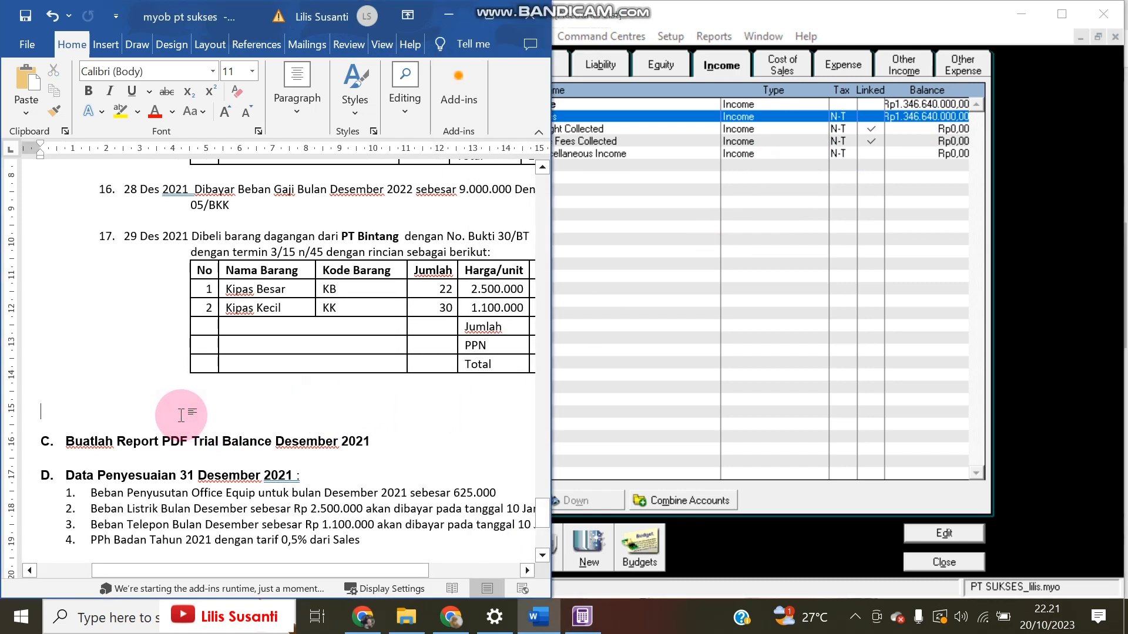
{"action": "type", "text": "1346640.000"}
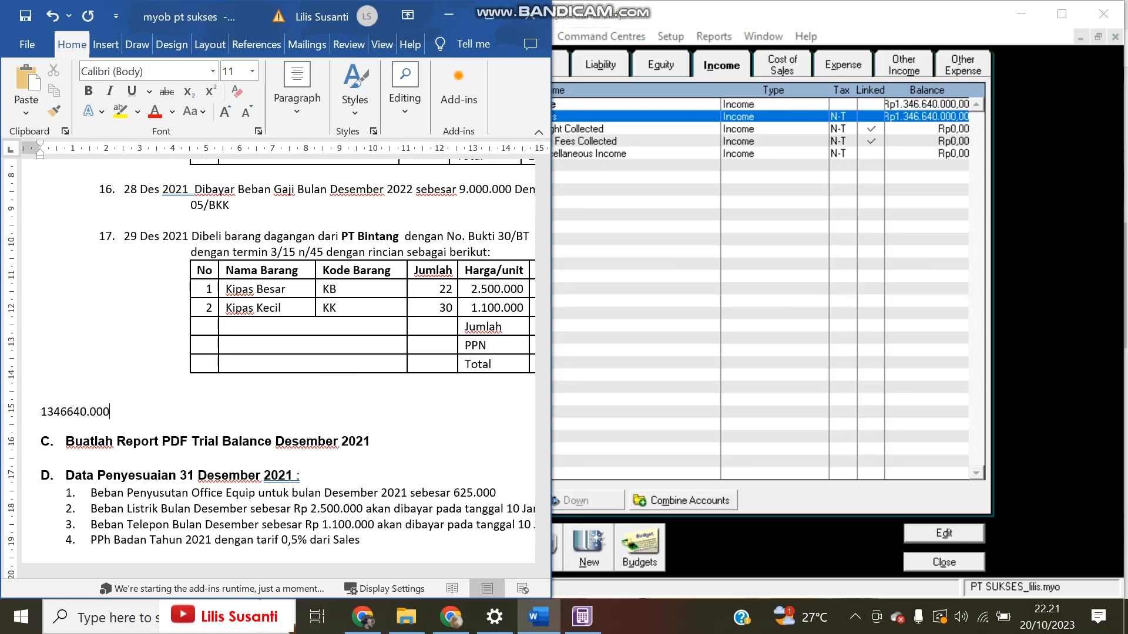
{"action": "left_click", "coordinate": [927, 361]}
{"action": "left_click", "coordinate": [934, 563]}
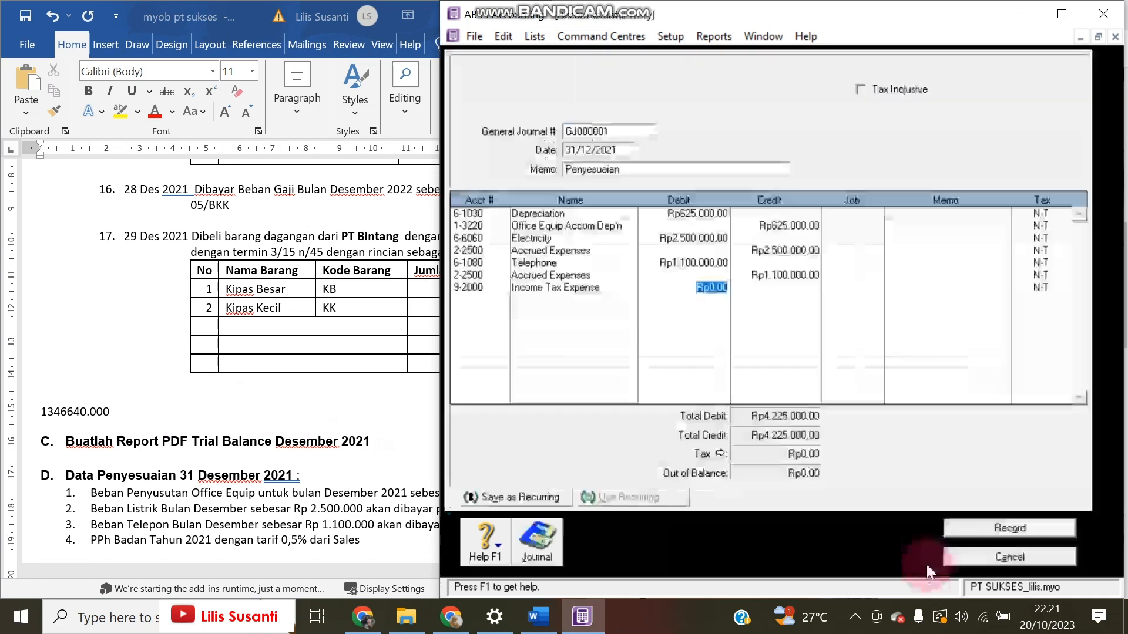
{"action": "key", "text": "space"}
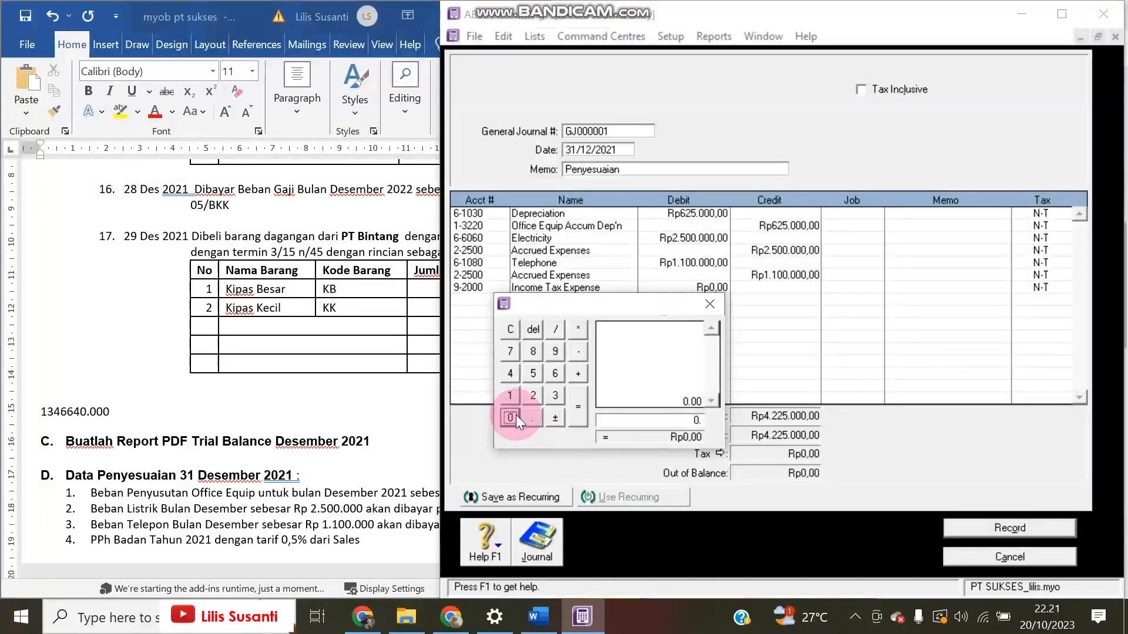
{"action": "left_click", "coordinate": [533, 418]}
{"action": "left_click", "coordinate": [532, 375]}
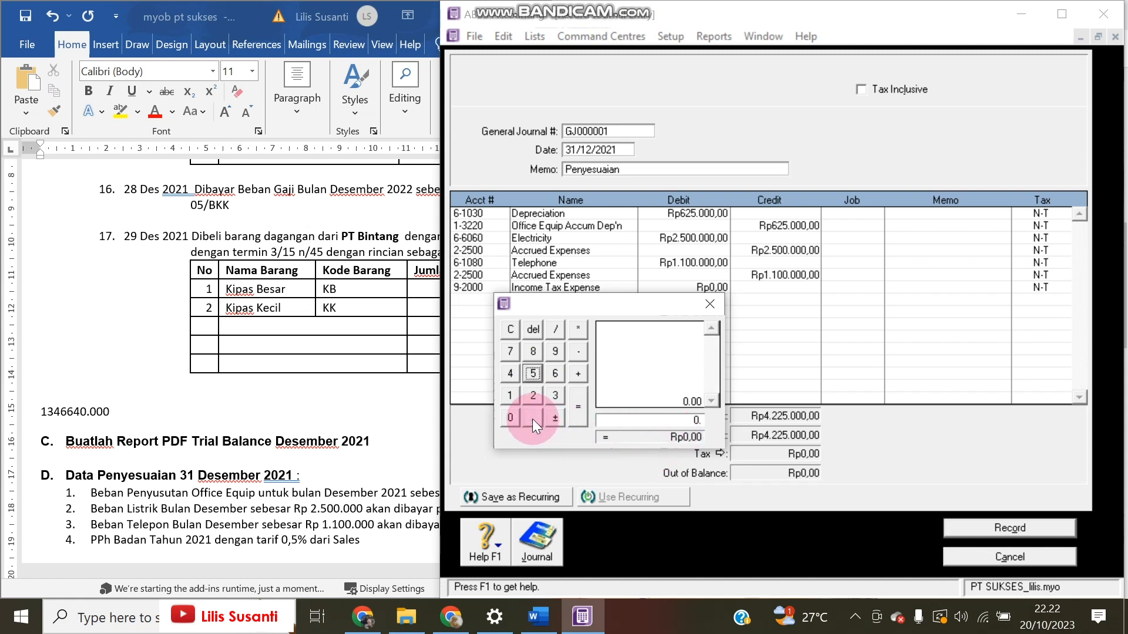
{"action": "left_click", "coordinate": [533, 419]}
{"action": "left_click", "coordinate": [532, 373]}
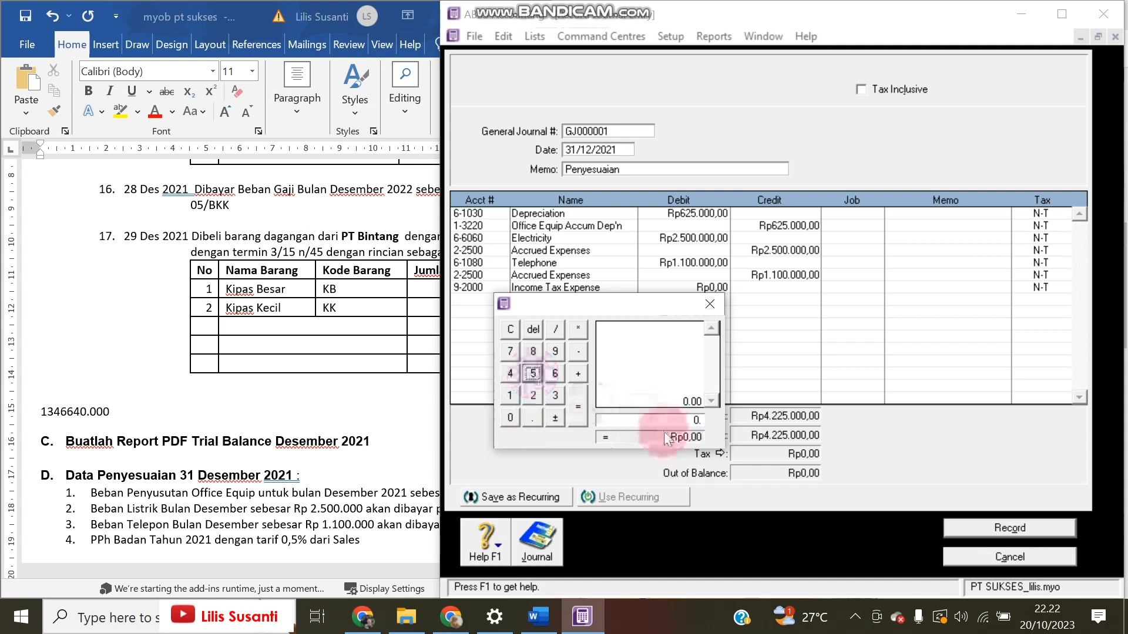
{"action": "left_click", "coordinate": [511, 329]}
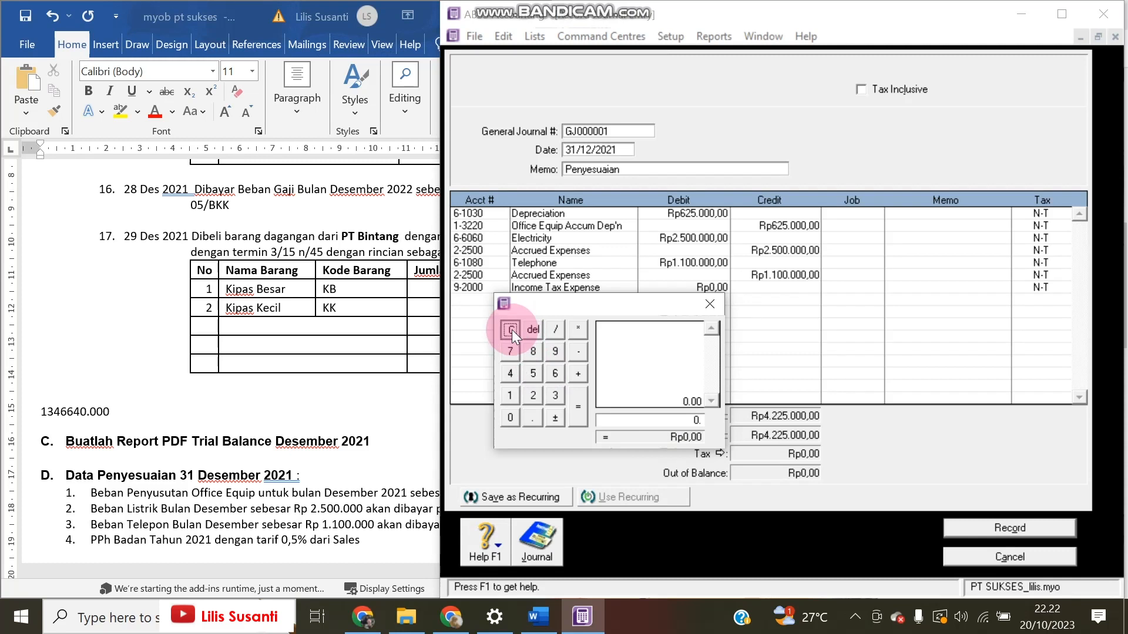
{"action": "left_click", "coordinate": [510, 419]}
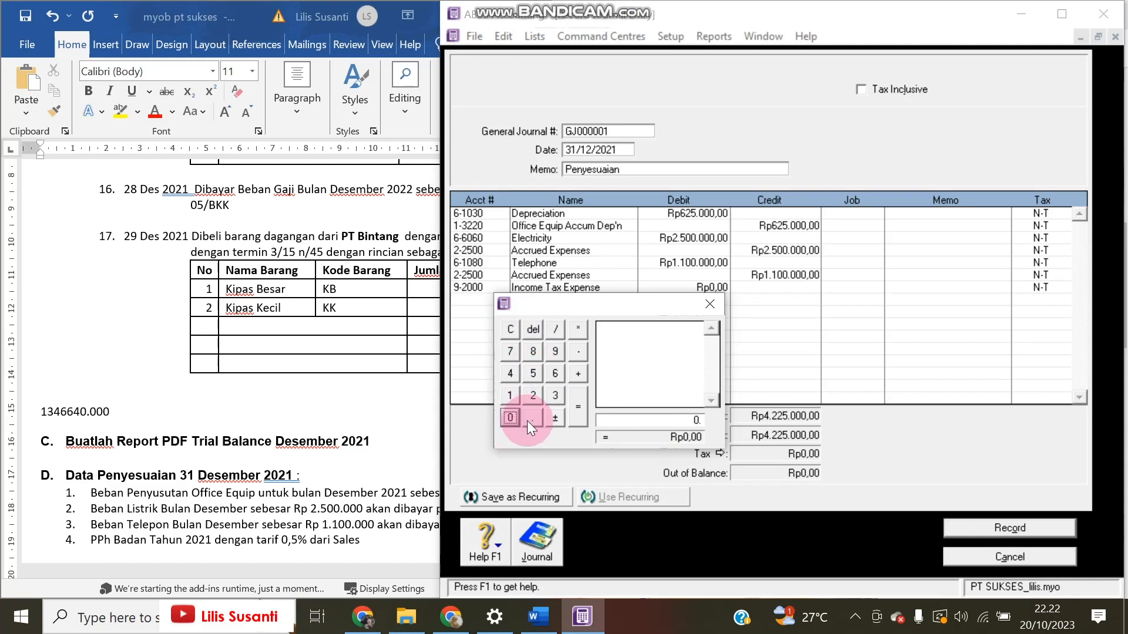
{"action": "left_click", "coordinate": [510, 417]}
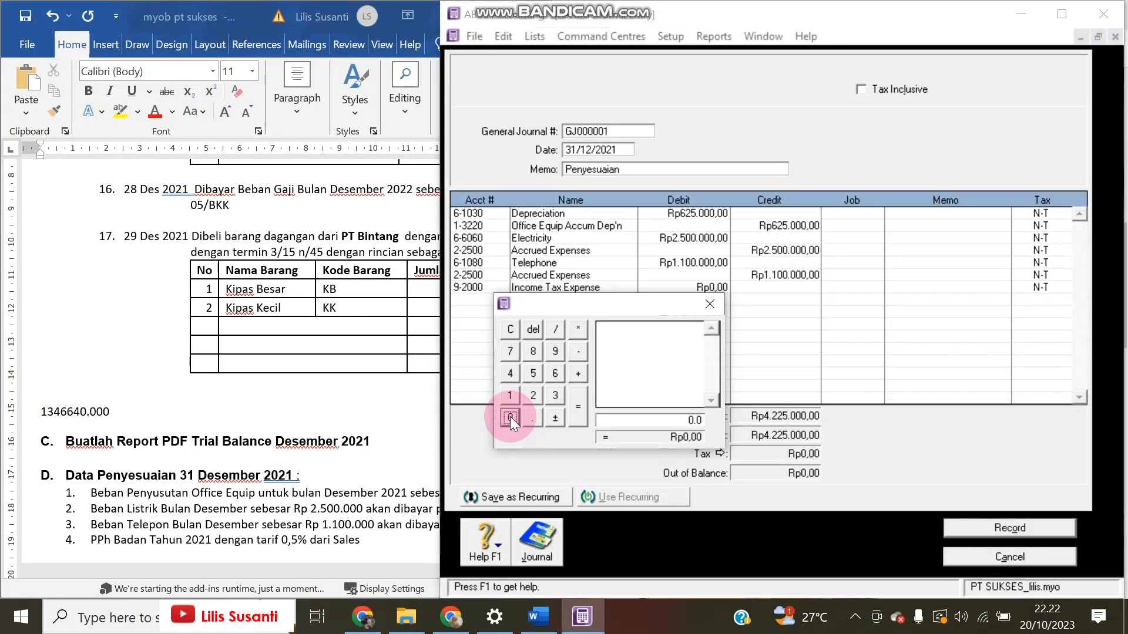
{"action": "left_click", "coordinate": [510, 417]}
{"action": "left_click", "coordinate": [533, 373]}
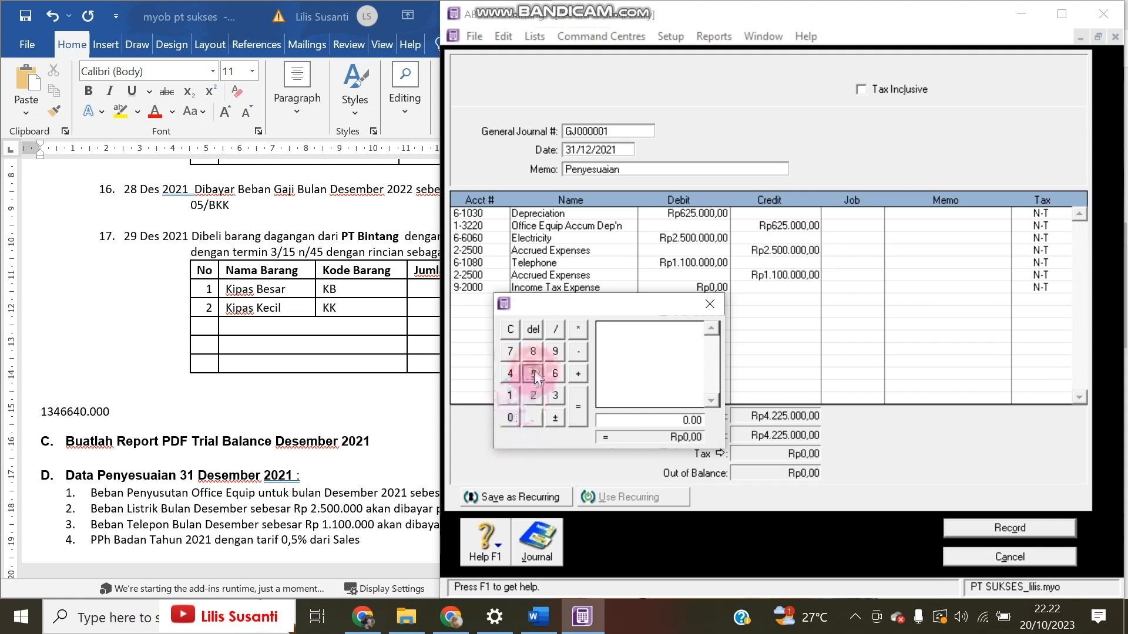
{"action": "left_click", "coordinate": [576, 330]}
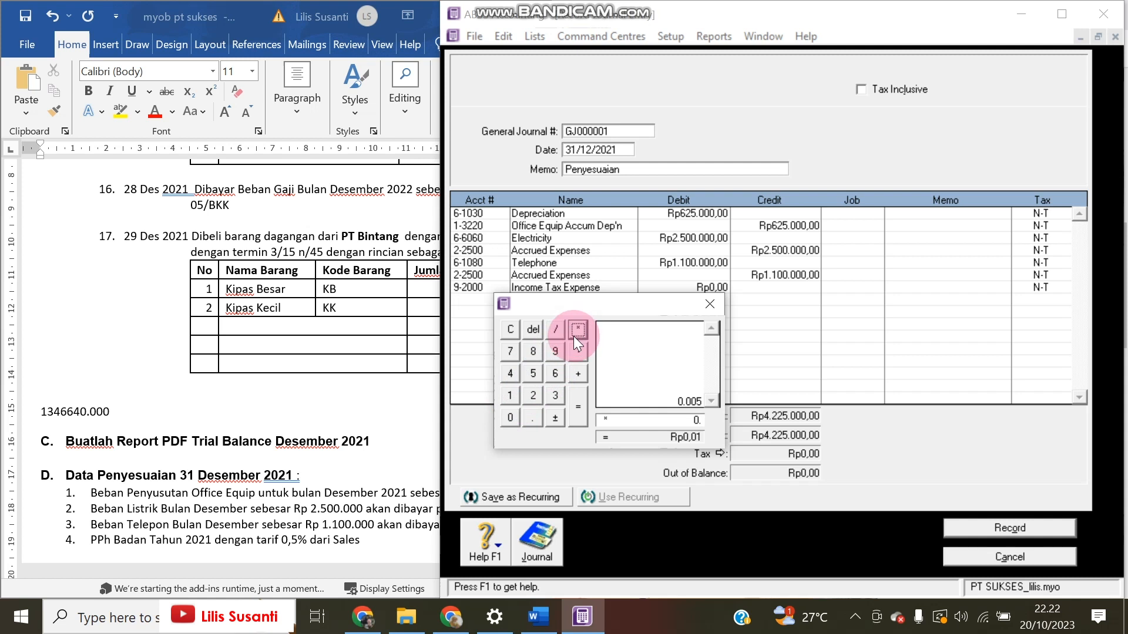
{"action": "left_click", "coordinate": [509, 392]}
{"action": "left_click", "coordinate": [556, 395]}
{"action": "left_click", "coordinate": [510, 373]}
{"action": "left_click", "coordinate": [551, 374]}
{"action": "left_click", "coordinate": [550, 374]}
{"action": "left_click", "coordinate": [510, 375]}
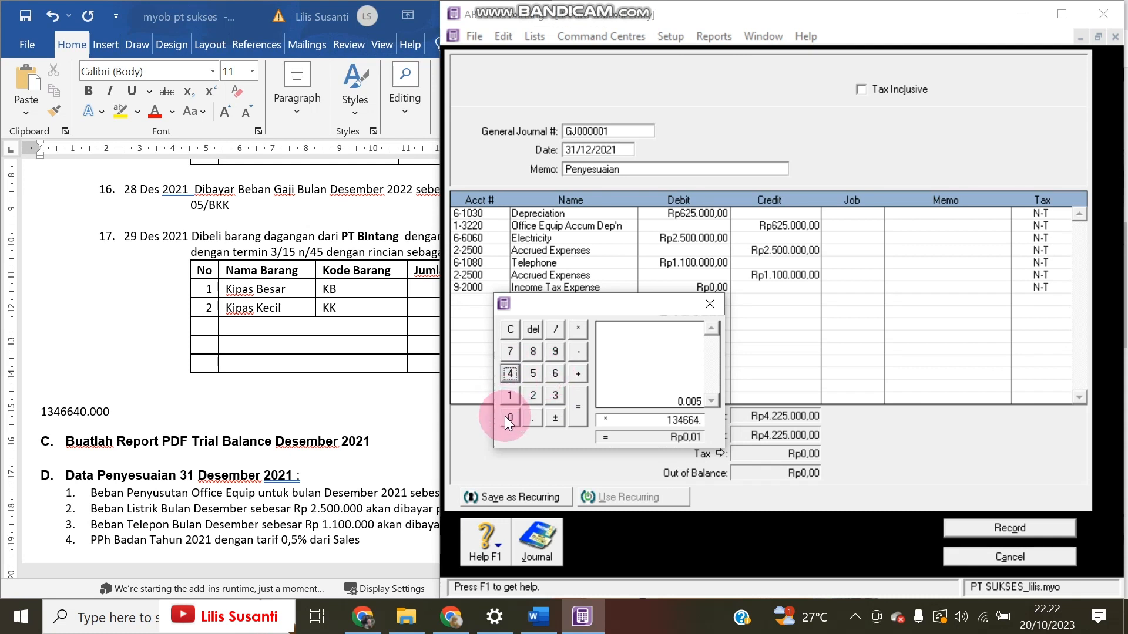
{"action": "left_click", "coordinate": [506, 416]}
{"action": "left_click", "coordinate": [506, 416]}
{"action": "left_click", "coordinate": [506, 416]}
{"action": "left_click", "coordinate": [505, 416]}
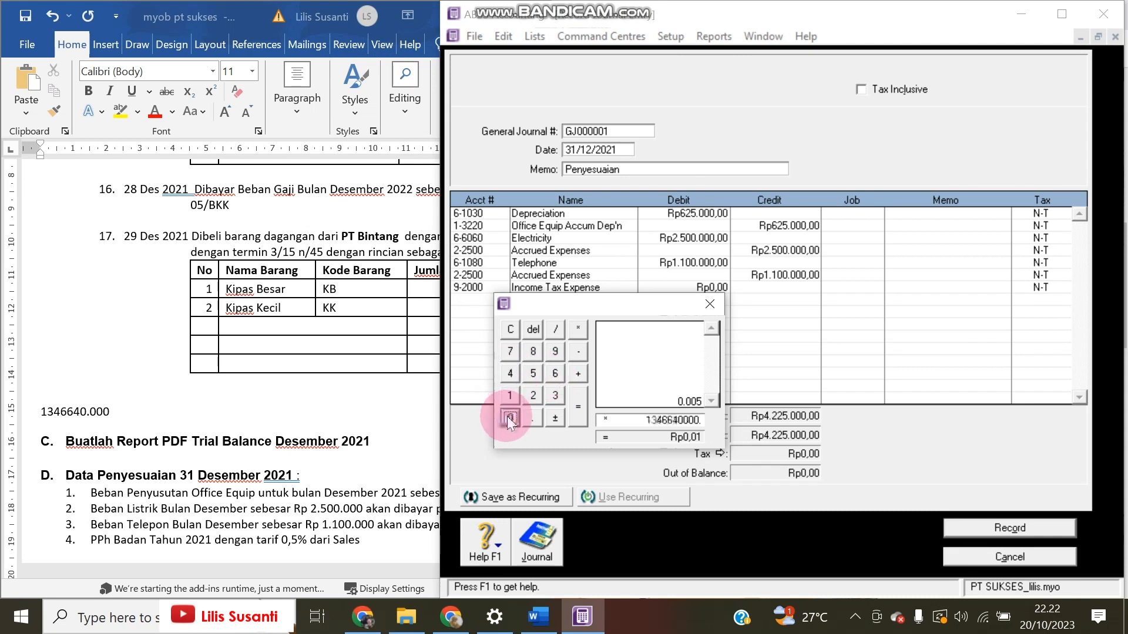
{"action": "left_click", "coordinate": [575, 412]}
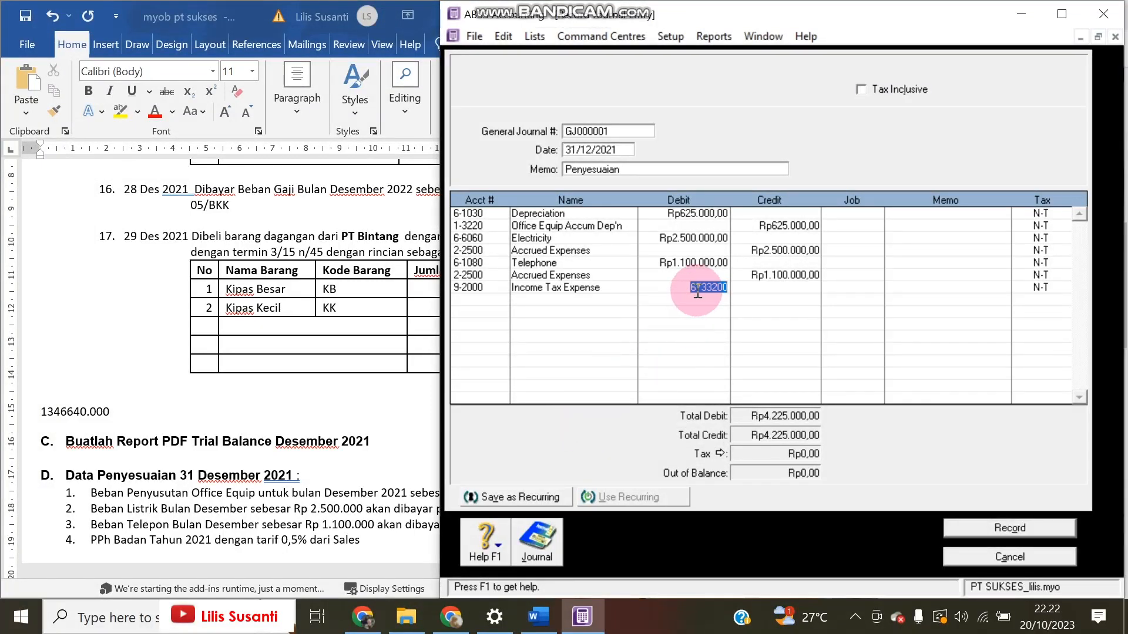
{"action": "key", "text": "Return"}
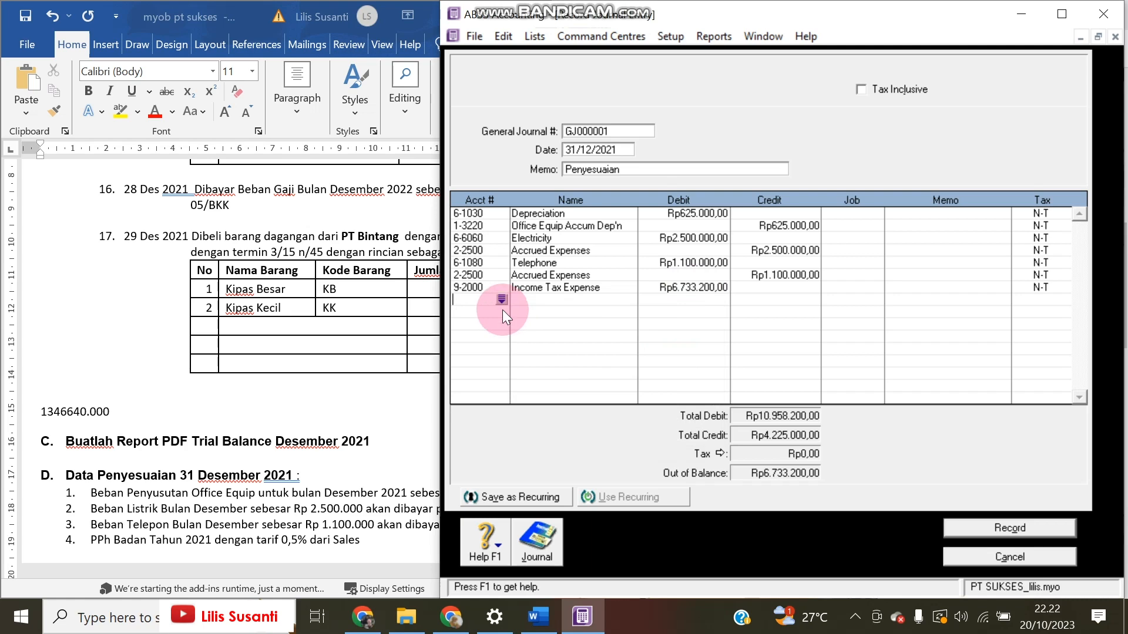
Credit Income Tax Payable (2-2700) with Rp6.733.200 on the eighth journal line.
{"action": "left_click", "coordinate": [502, 300]}
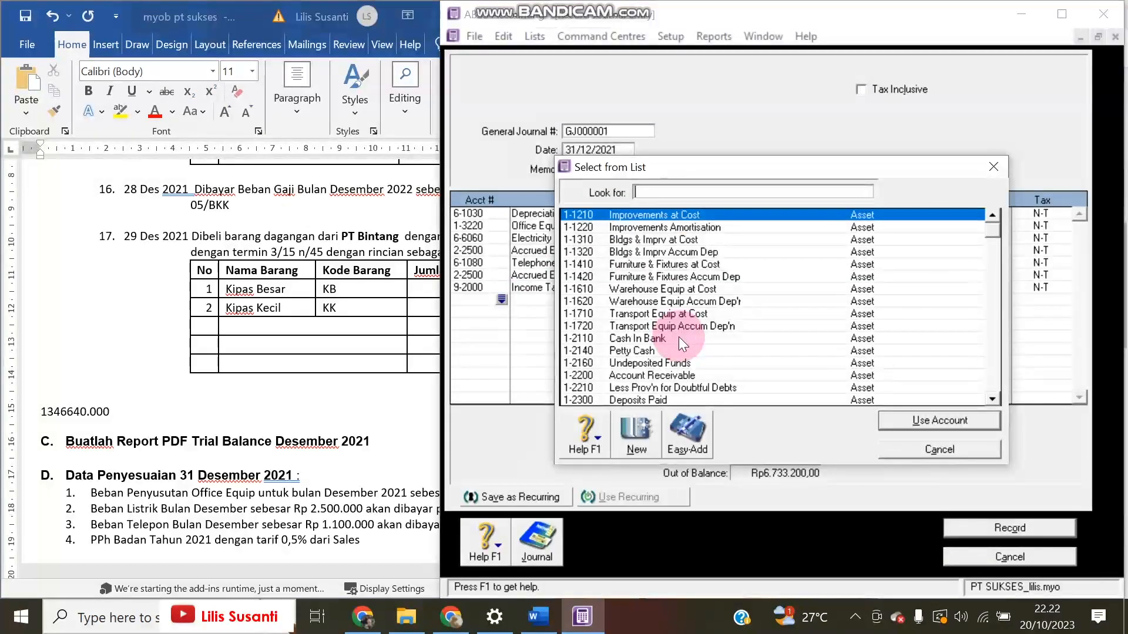
{"action": "type", "text": "2"}
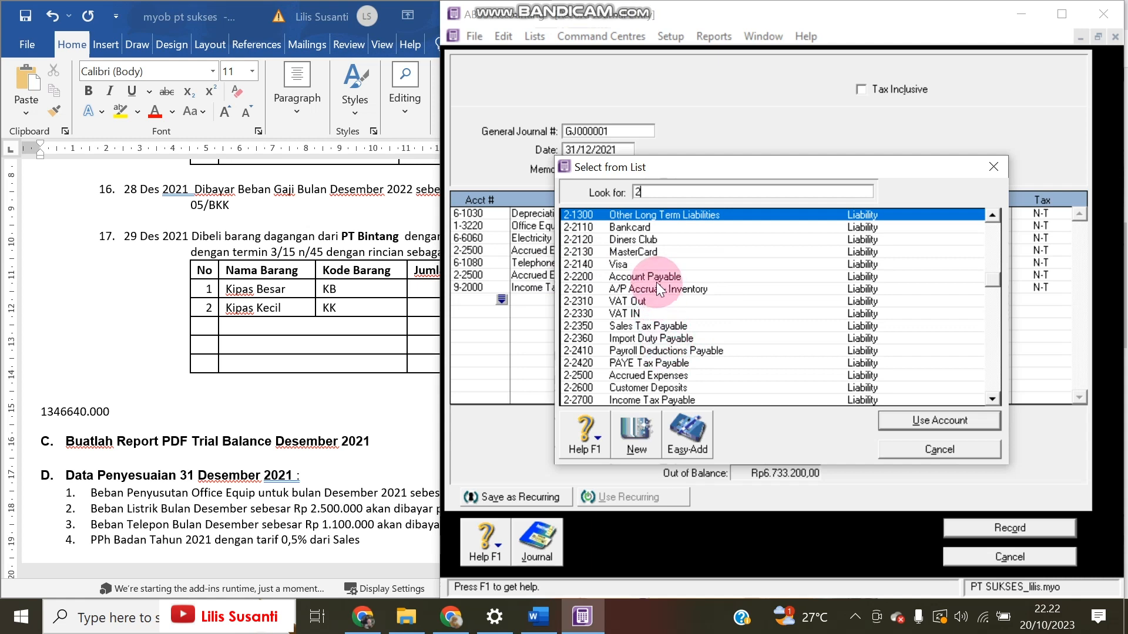
{"action": "double_click", "coordinate": [671, 400]}
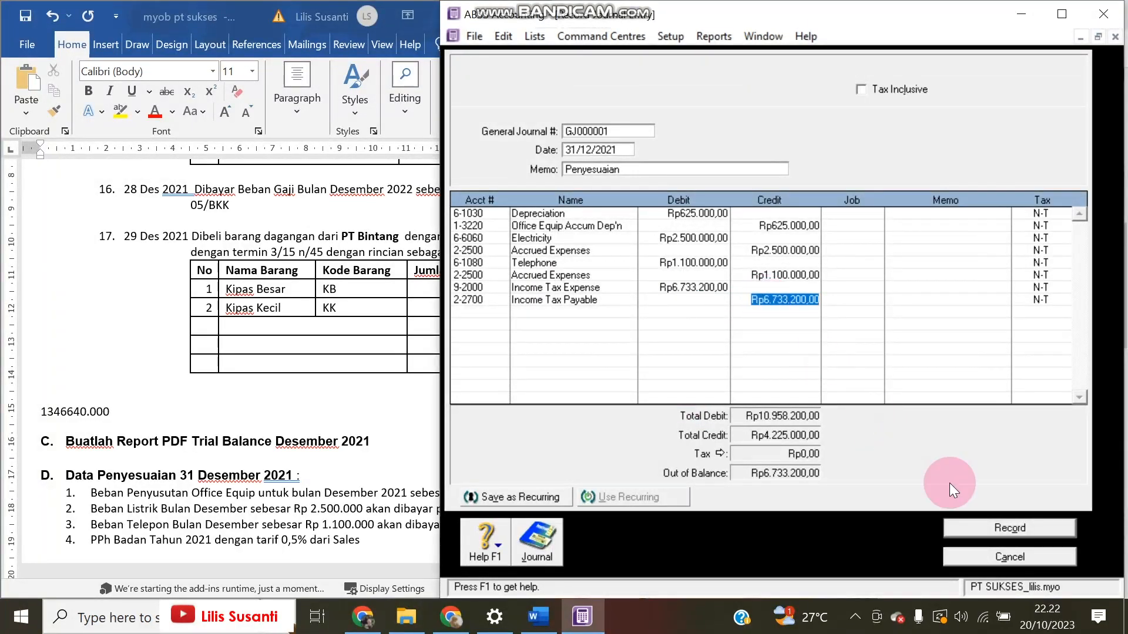
Check the amounts of the Penyesuaian journal entry, record it, and close the journal entry window.
{"action": "left_click", "coordinate": [773, 275]}
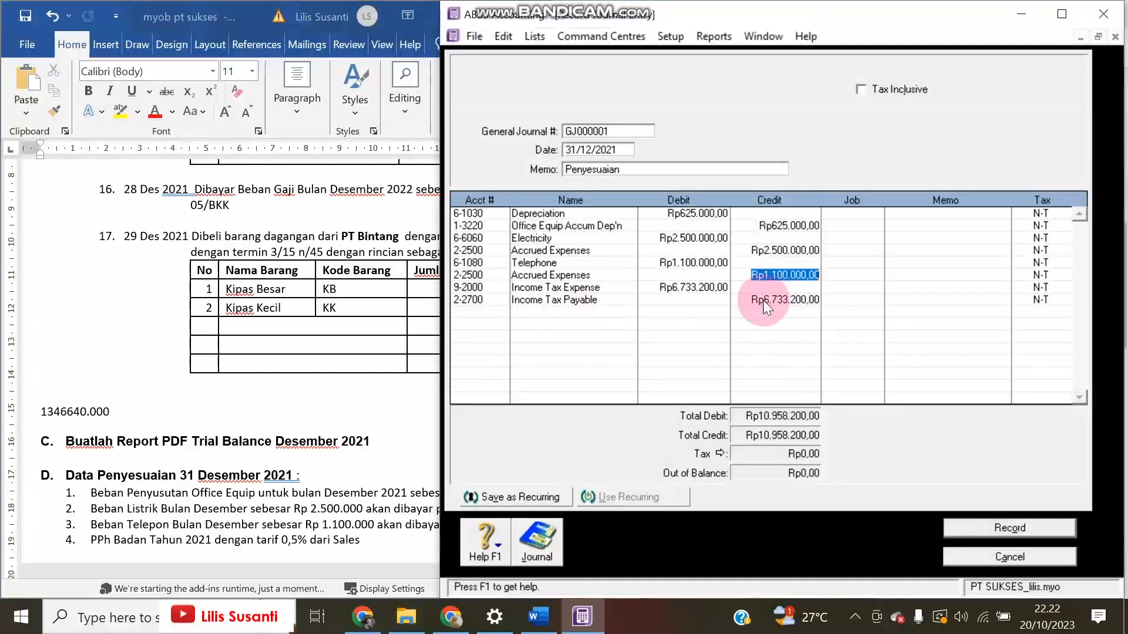
{"action": "left_click", "coordinate": [666, 289]}
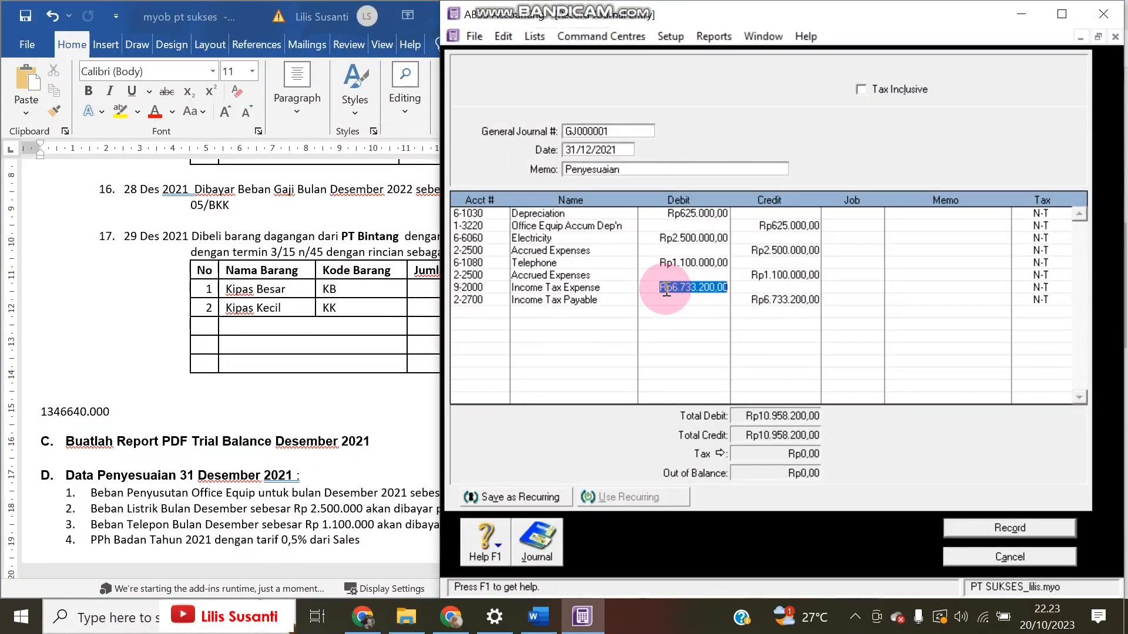
{"action": "left_click", "coordinate": [993, 526]}
{"action": "left_click", "coordinate": [1016, 556]}
Consult the list of required reports in the Word document, and display the Account Transactions [Accrual] report for 01/12/2021 to 31/12/2021.
{"action": "left_click", "coordinate": [112, 383]}
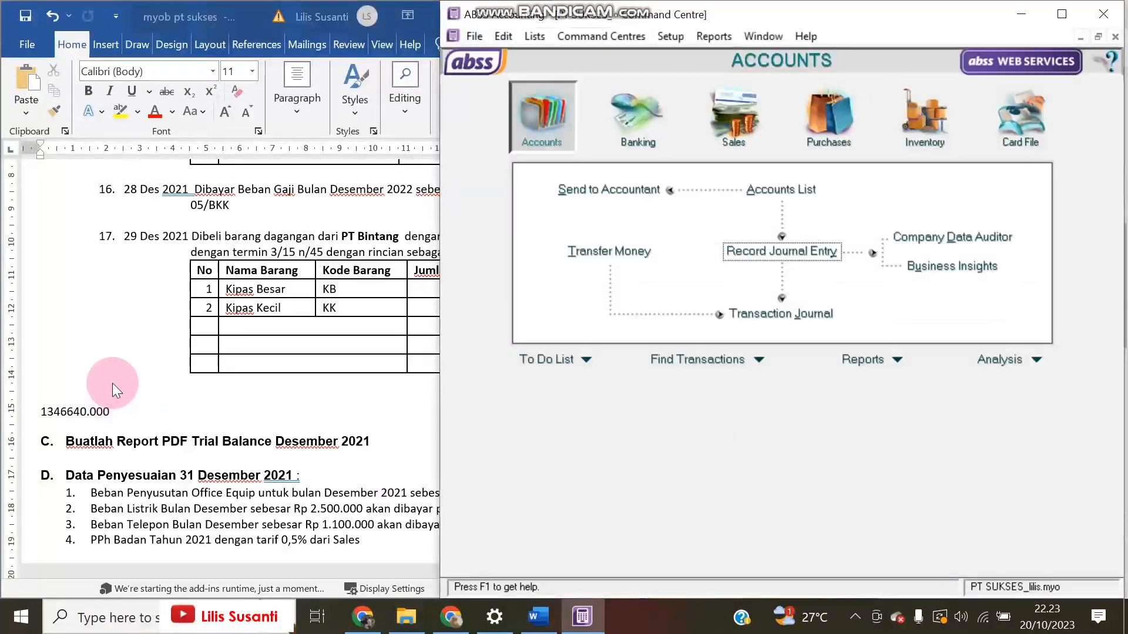
{"action": "left_click", "coordinate": [227, 408]}
{"action": "scroll", "coordinate": [227, 408], "scroll_direction": "down", "scroll_amount": 3}
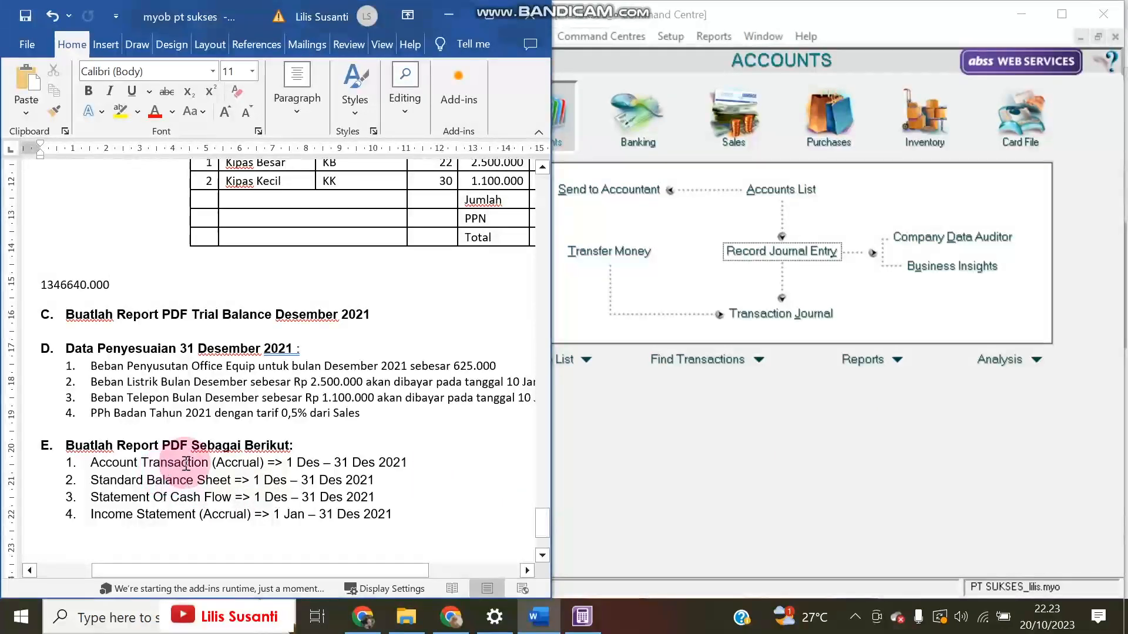
{"action": "left_click", "coordinate": [860, 361]}
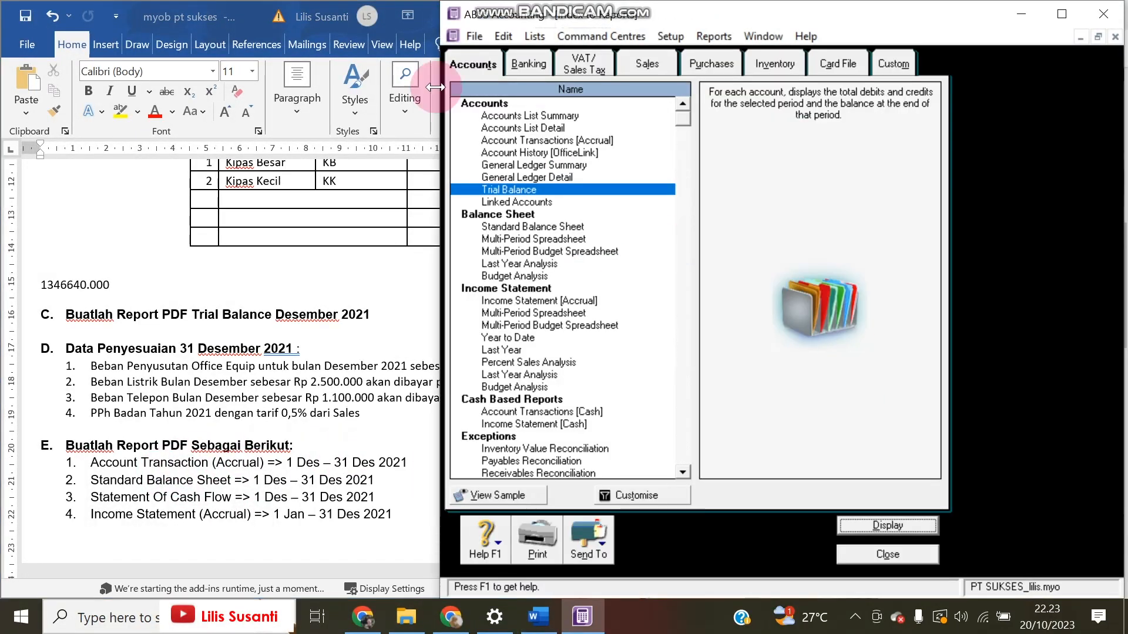
{"action": "left_click", "coordinate": [504, 142]}
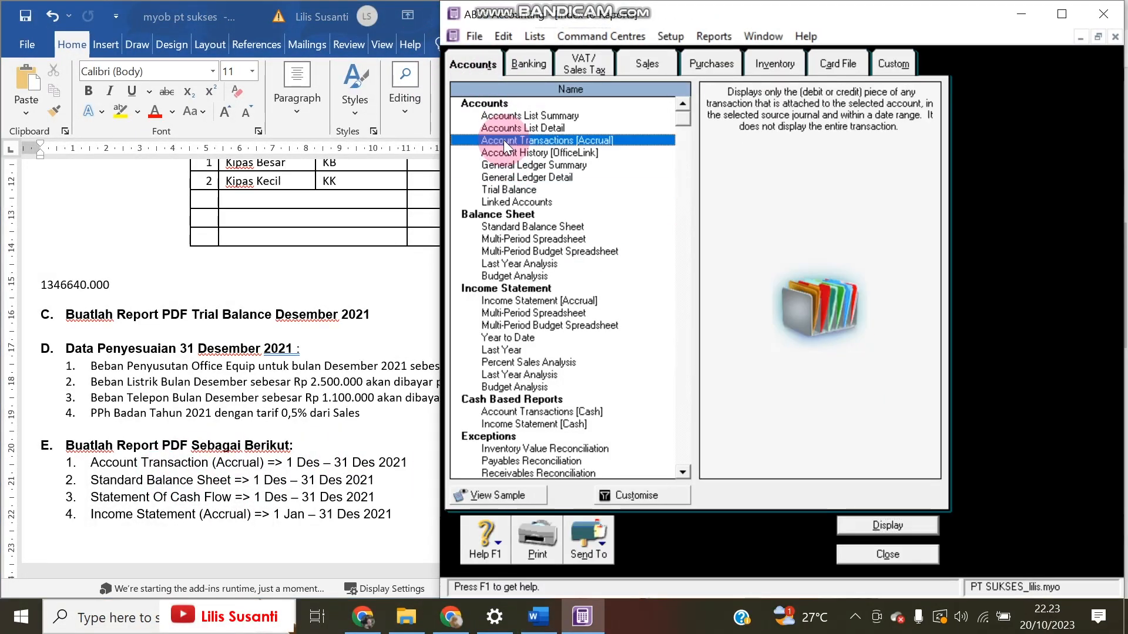
{"action": "double_click", "coordinate": [502, 140]}
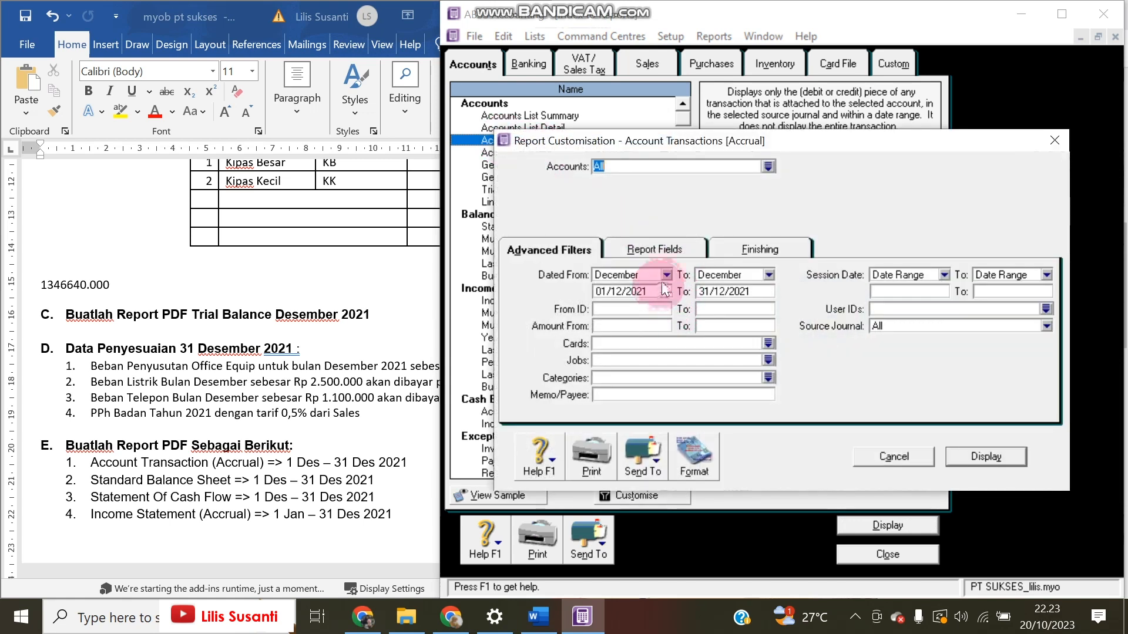
{"action": "left_click", "coordinate": [987, 456]}
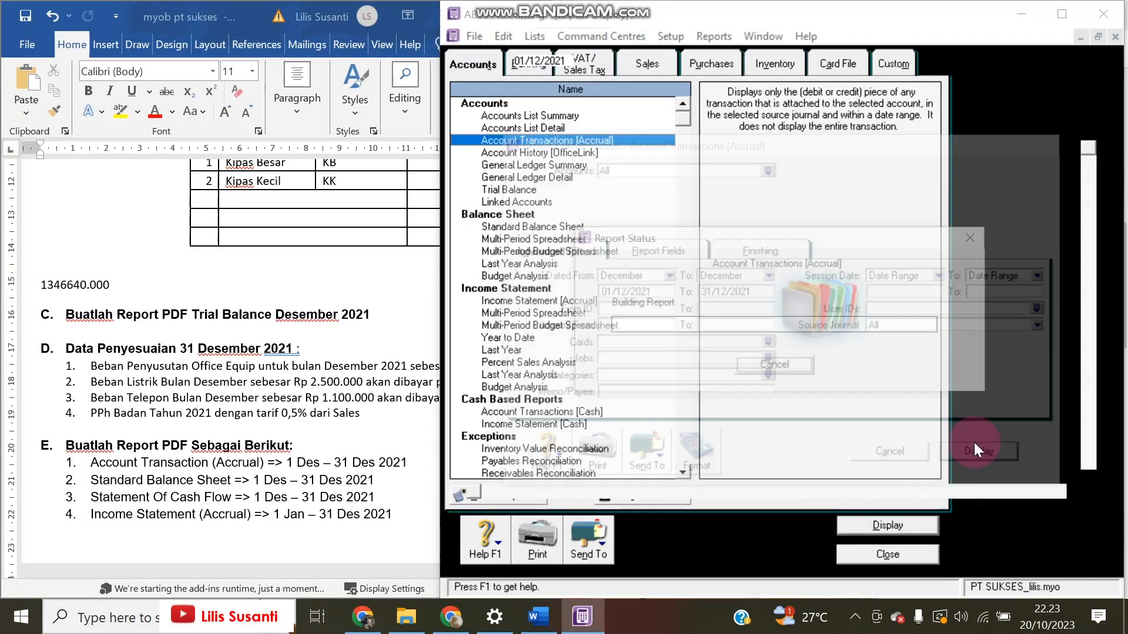
Export the Account Transactions [Accrual] report as a PDF under its default name, and close the report.
{"action": "left_click", "coordinate": [587, 533]}
{"action": "left_click", "coordinate": [597, 505]}
{"action": "left_click", "coordinate": [855, 438]}
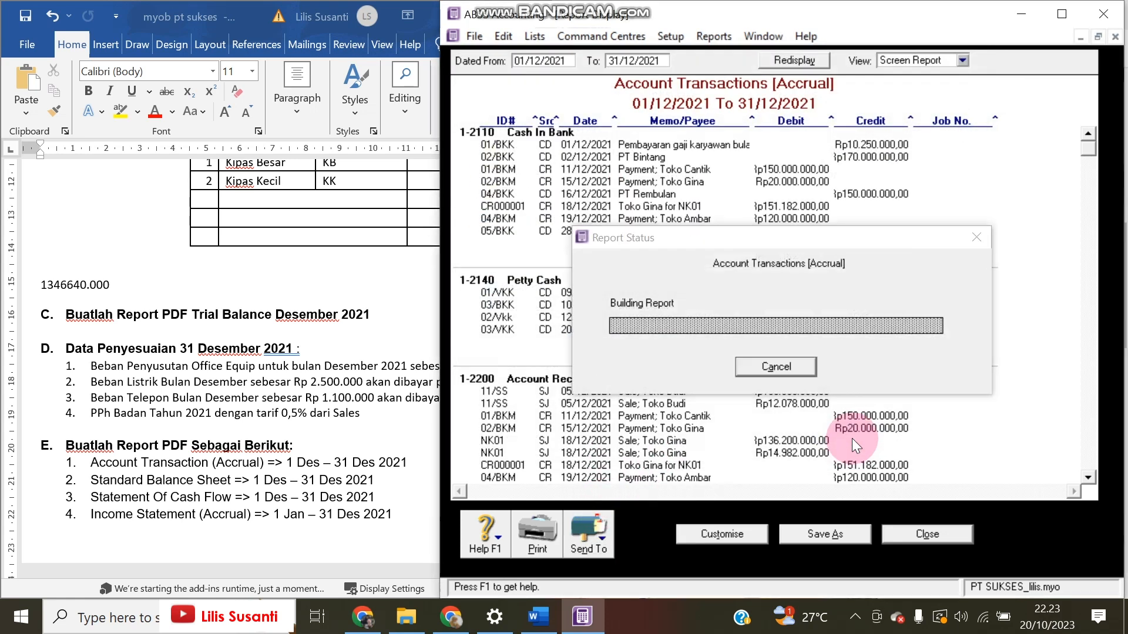
{"action": "left_click", "coordinate": [927, 534]}
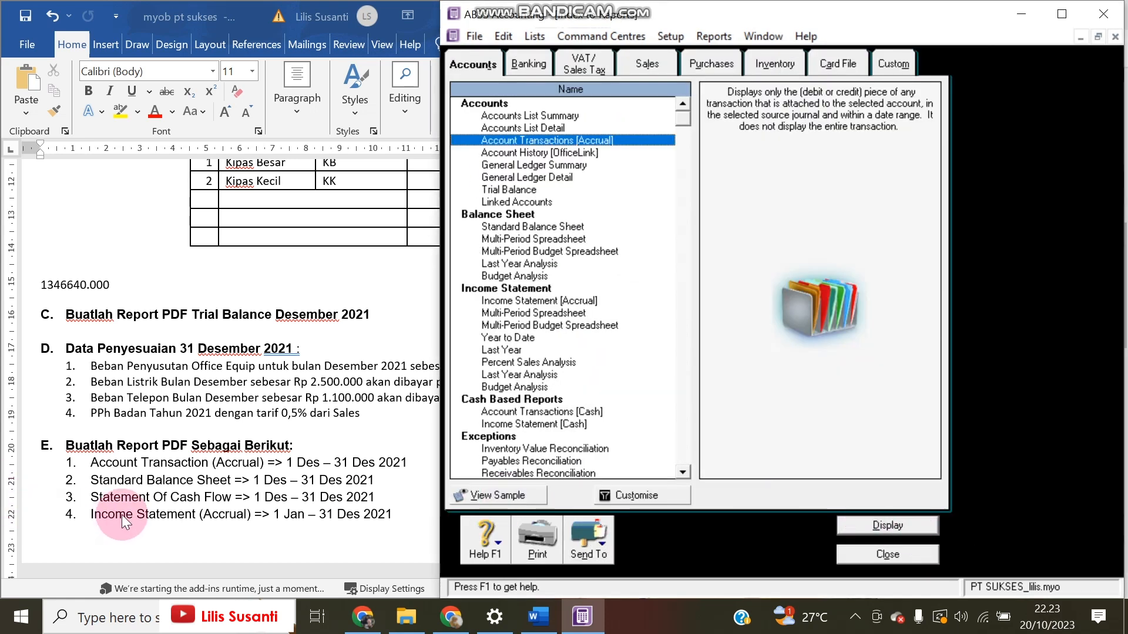
Display the Standard Balance Sheet for December 2021, export it as a PDF into the PT Sukses folder, and close it.
{"action": "double_click", "coordinate": [536, 228]}
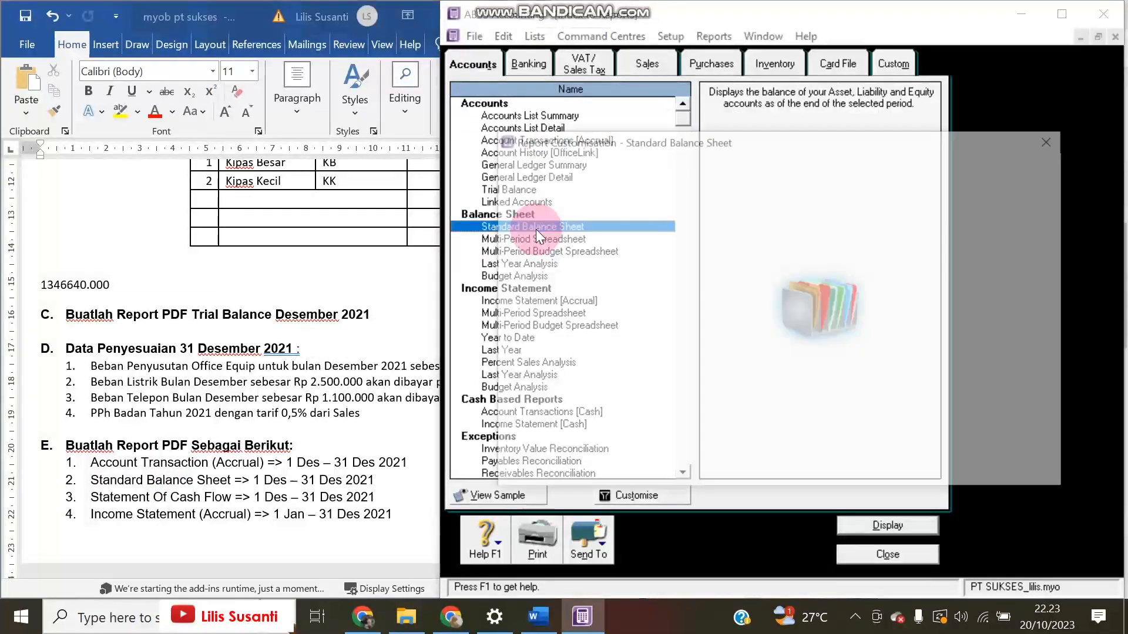
{"action": "left_click", "coordinate": [915, 456]}
{"action": "scroll", "coordinate": [844, 395], "scroll_direction": "down", "scroll_amount": 4}
{"action": "left_click", "coordinate": [580, 527]}
{"action": "left_click", "coordinate": [596, 504]}
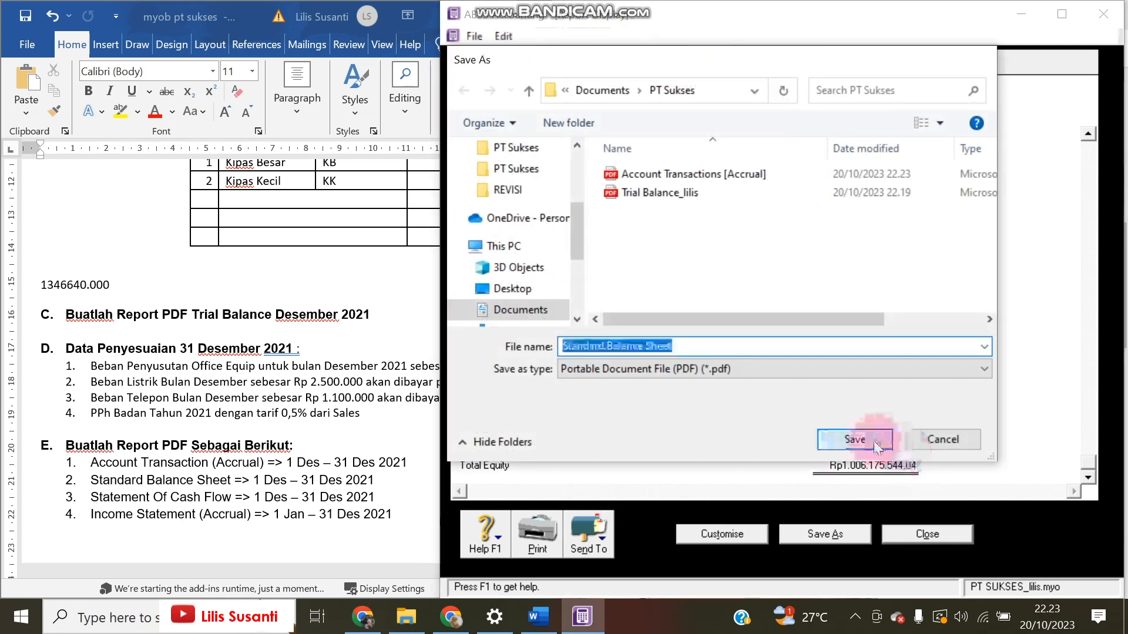
{"action": "left_click", "coordinate": [853, 436]}
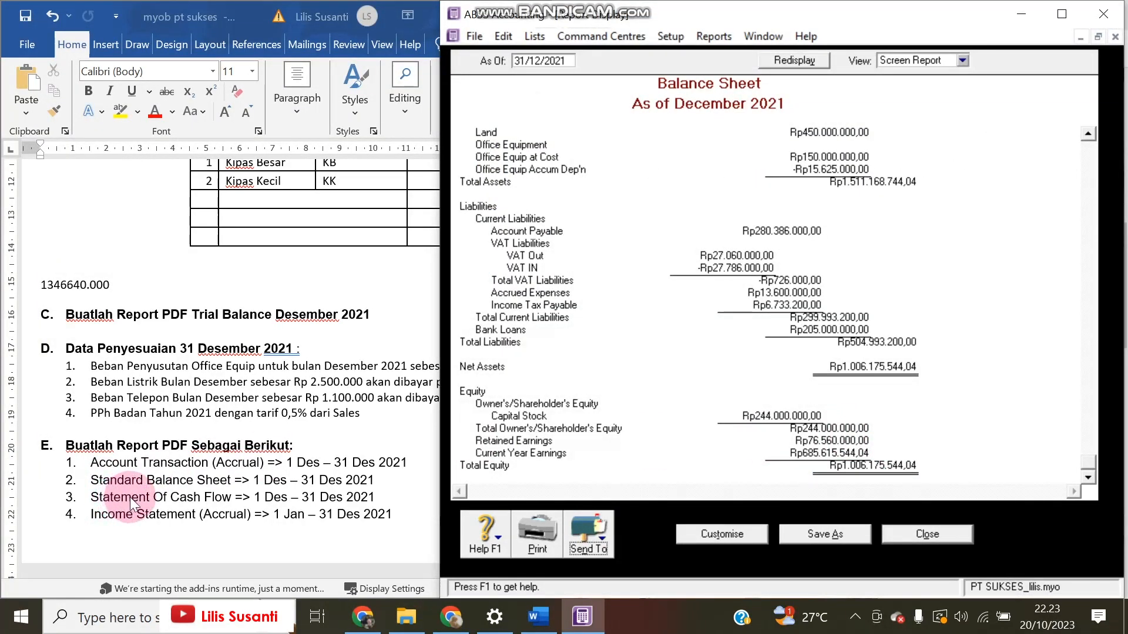
{"action": "left_click", "coordinate": [821, 532]}
{"action": "left_click", "coordinate": [911, 534]}
Display the Statement of Cash Flow for 01/12/2021 to 31/12/2021, export it as a PDF, and close it.
{"action": "left_click", "coordinate": [525, 60]}
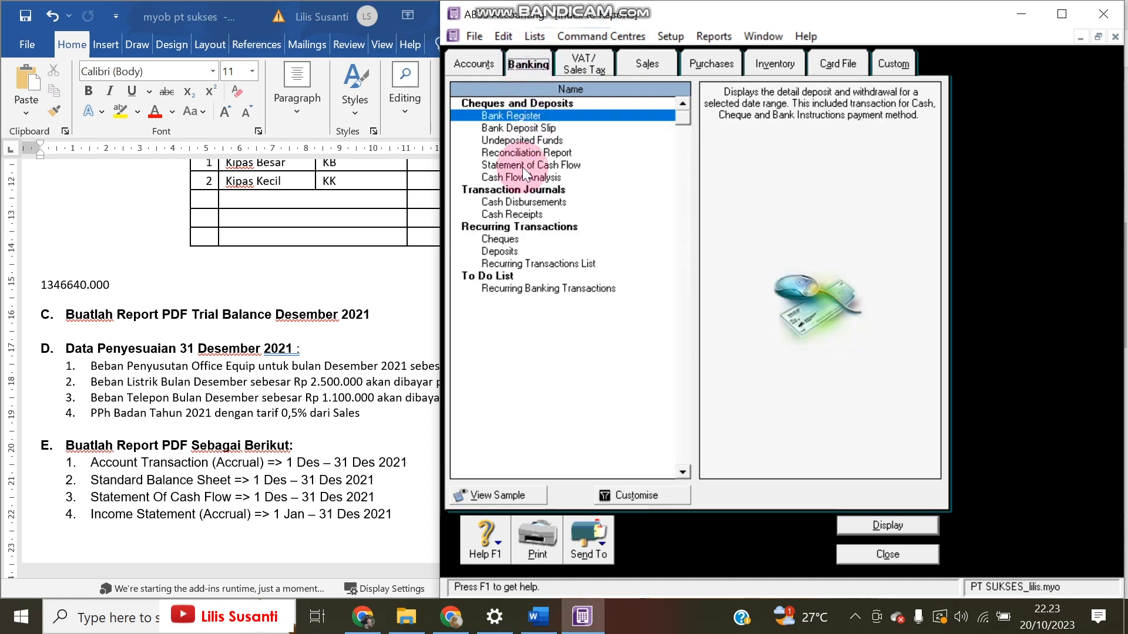
{"action": "double_click", "coordinate": [523, 167]}
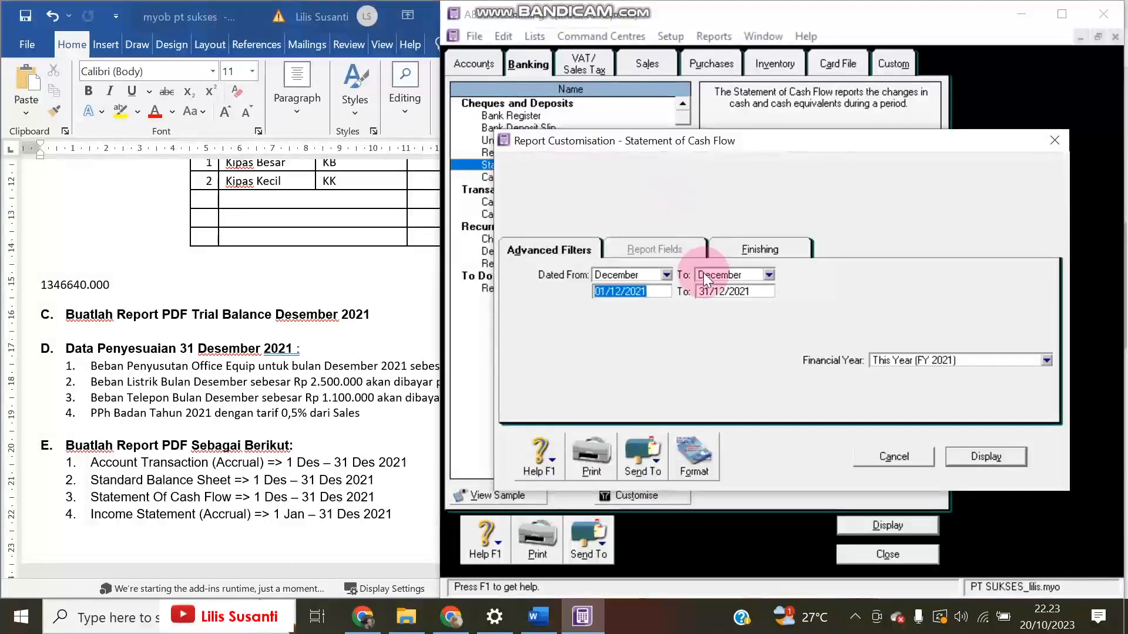
{"action": "left_click", "coordinate": [967, 456]}
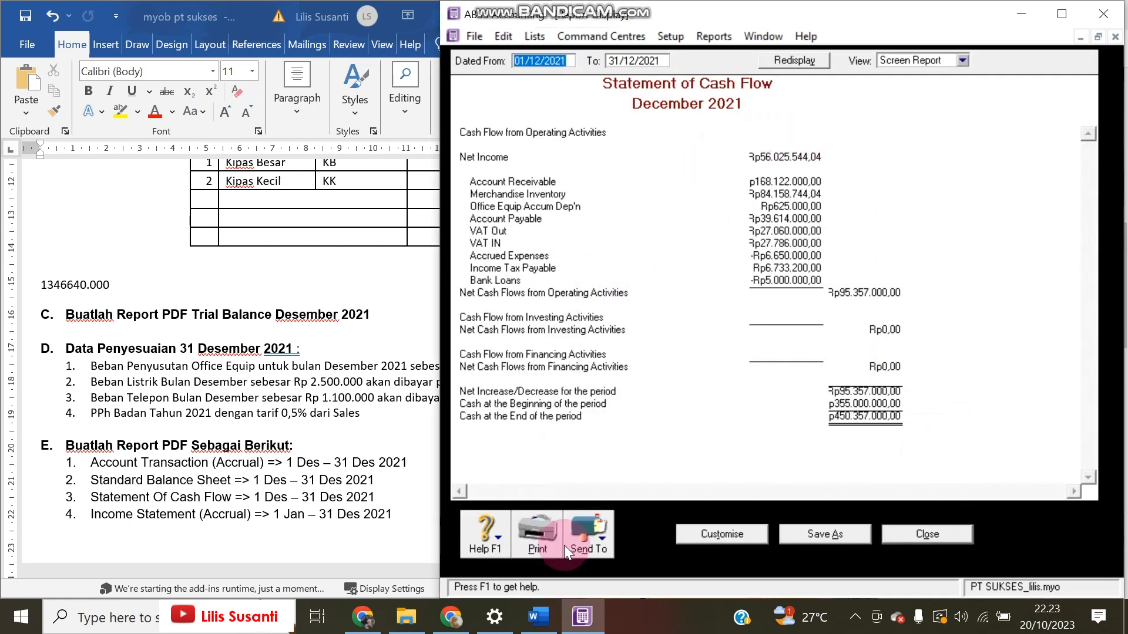
{"action": "left_click", "coordinate": [565, 551]}
{"action": "left_click", "coordinate": [605, 504]}
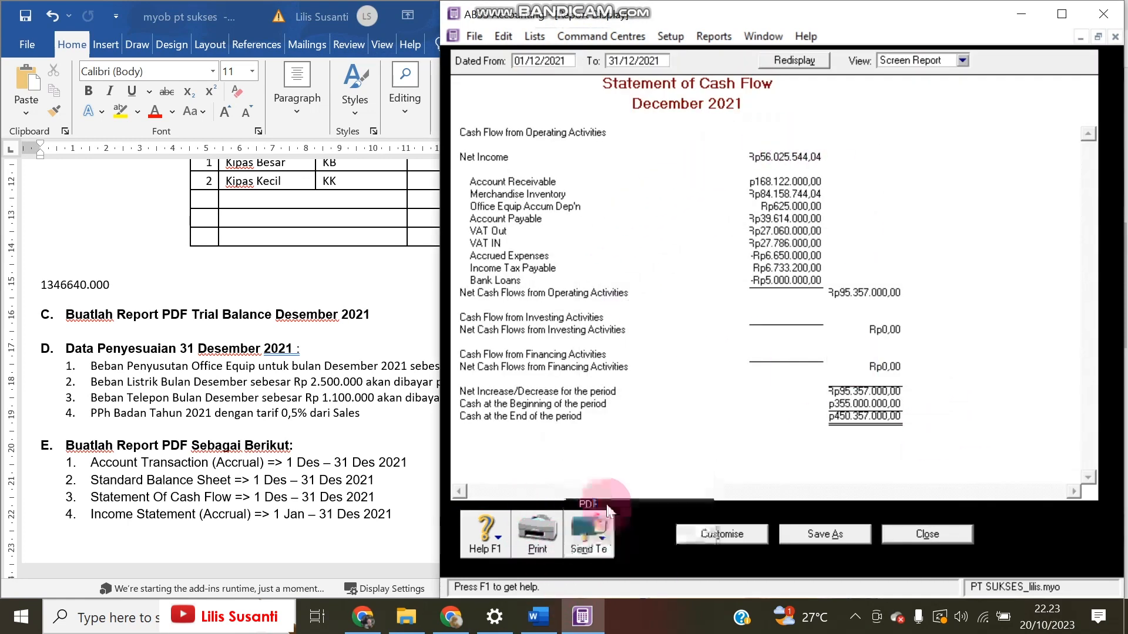
{"action": "left_click", "coordinate": [871, 441]}
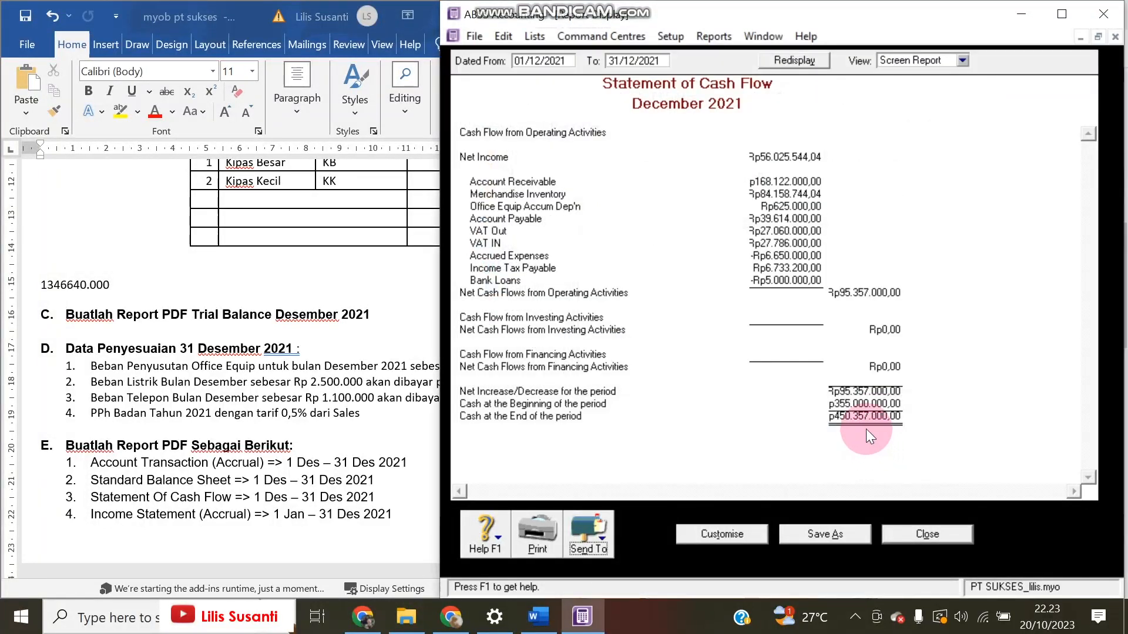
{"action": "left_click", "coordinate": [899, 537]}
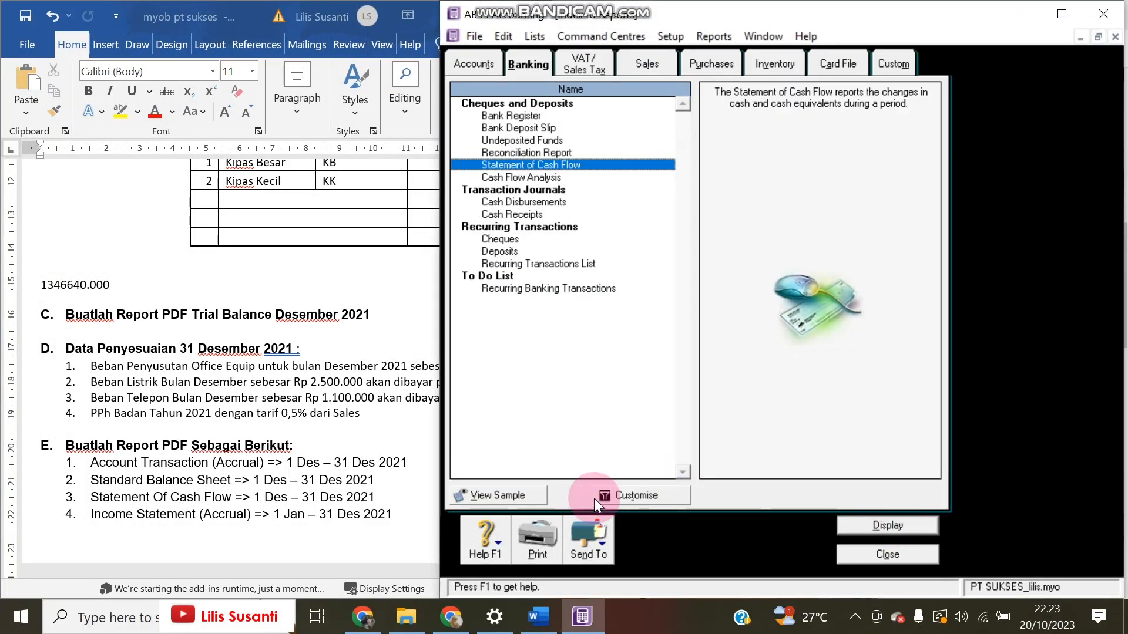
{"action": "left_click", "coordinate": [602, 541]}
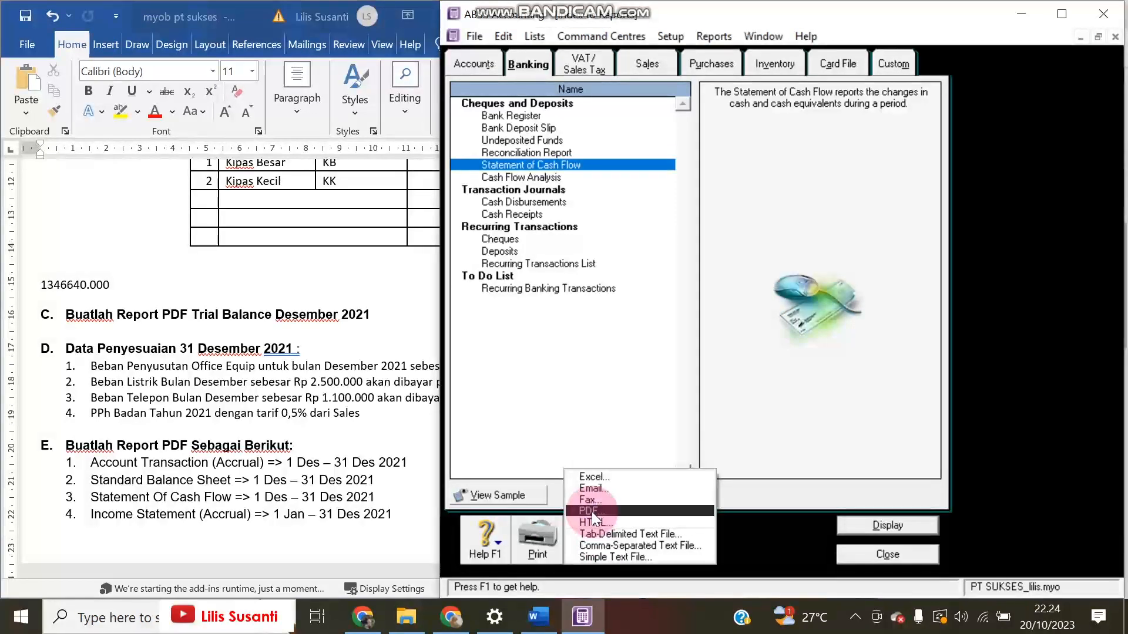
{"action": "left_click", "coordinate": [591, 512]}
{"action": "left_click", "coordinate": [940, 441]}
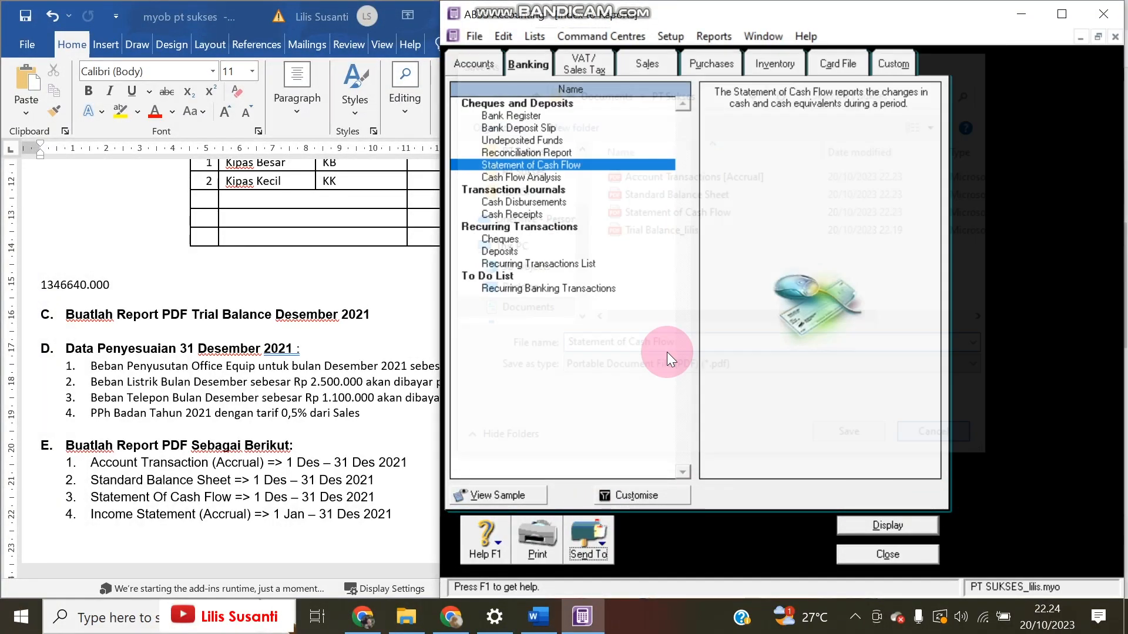
Display the Income Statement [Accrual] from January to December 2021 and review it down to the net profit.
{"action": "left_click", "coordinate": [472, 66]}
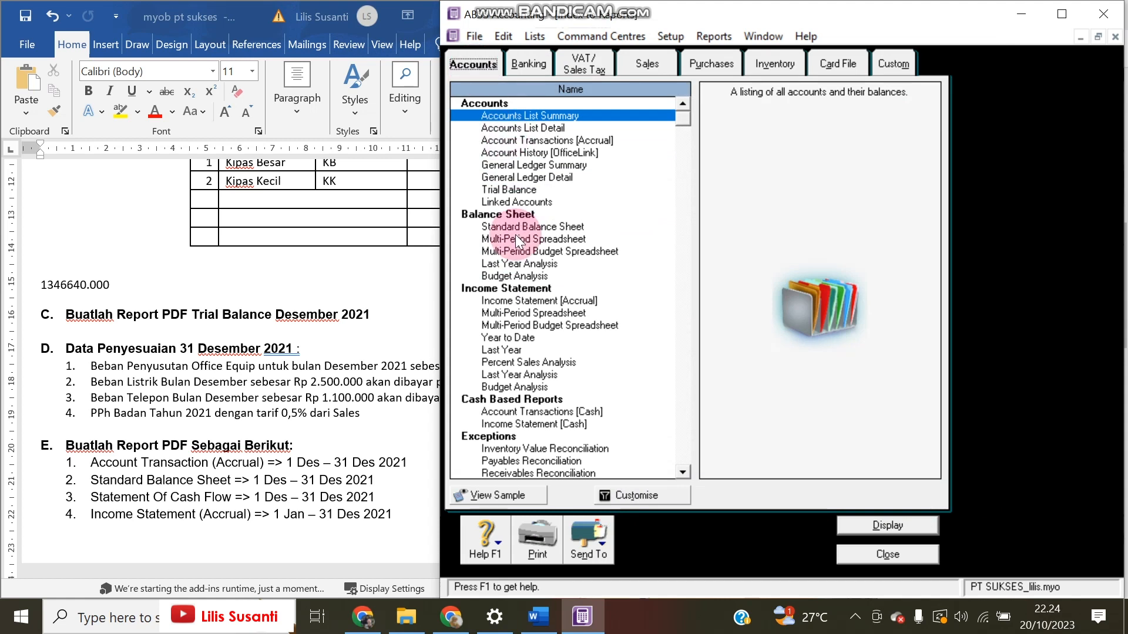
{"action": "double_click", "coordinate": [517, 301]}
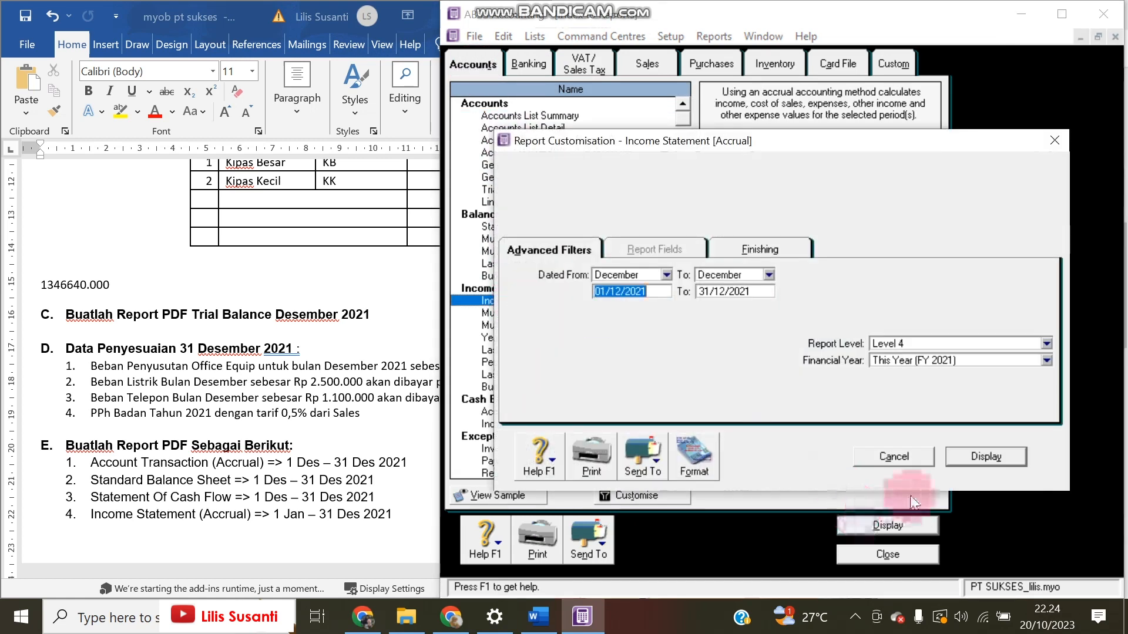
{"action": "left_click", "coordinate": [666, 274]}
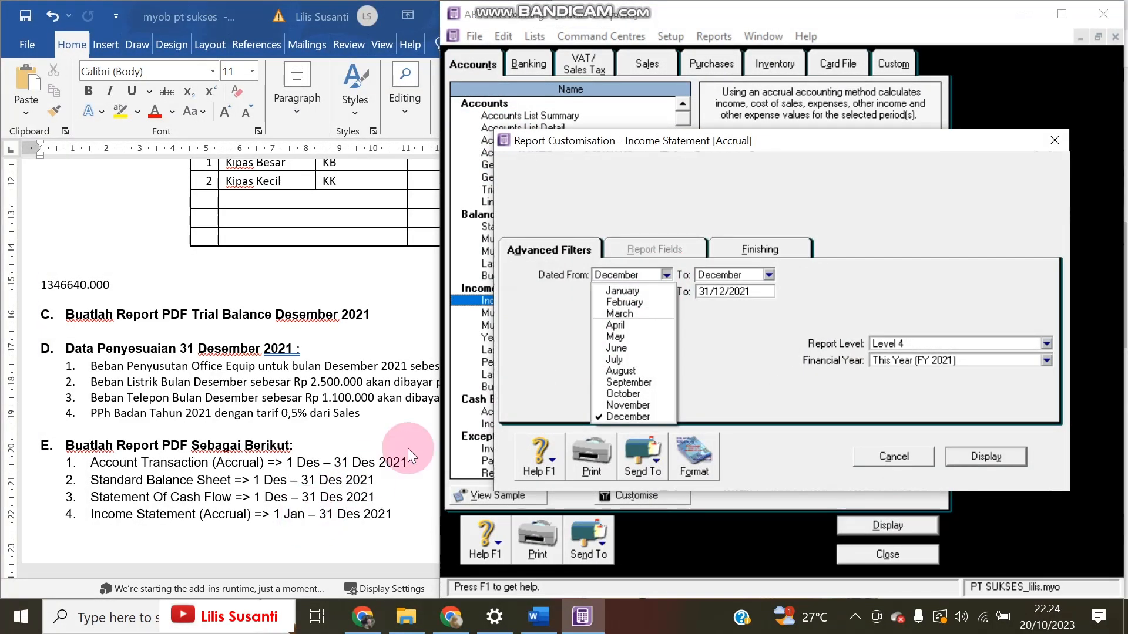
{"action": "left_click", "coordinate": [629, 291]}
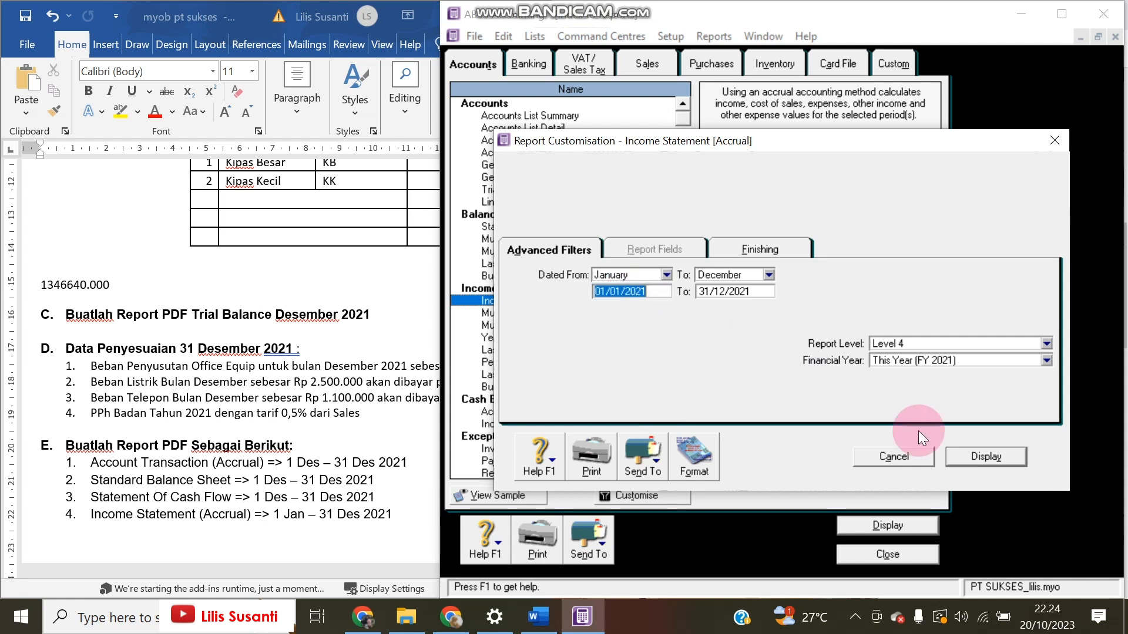
{"action": "left_click", "coordinate": [971, 452]}
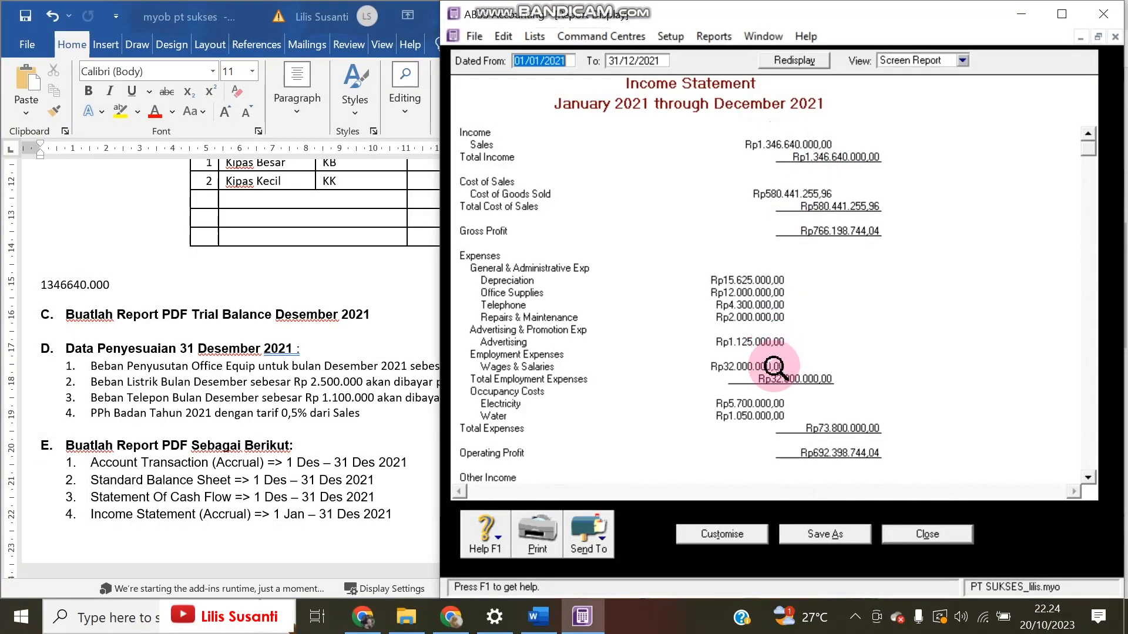
{"action": "scroll", "coordinate": [760, 406], "scroll_direction": "down", "scroll_amount": 1}
{"action": "scroll", "coordinate": [774, 470], "scroll_direction": "down", "scroll_amount": 2}
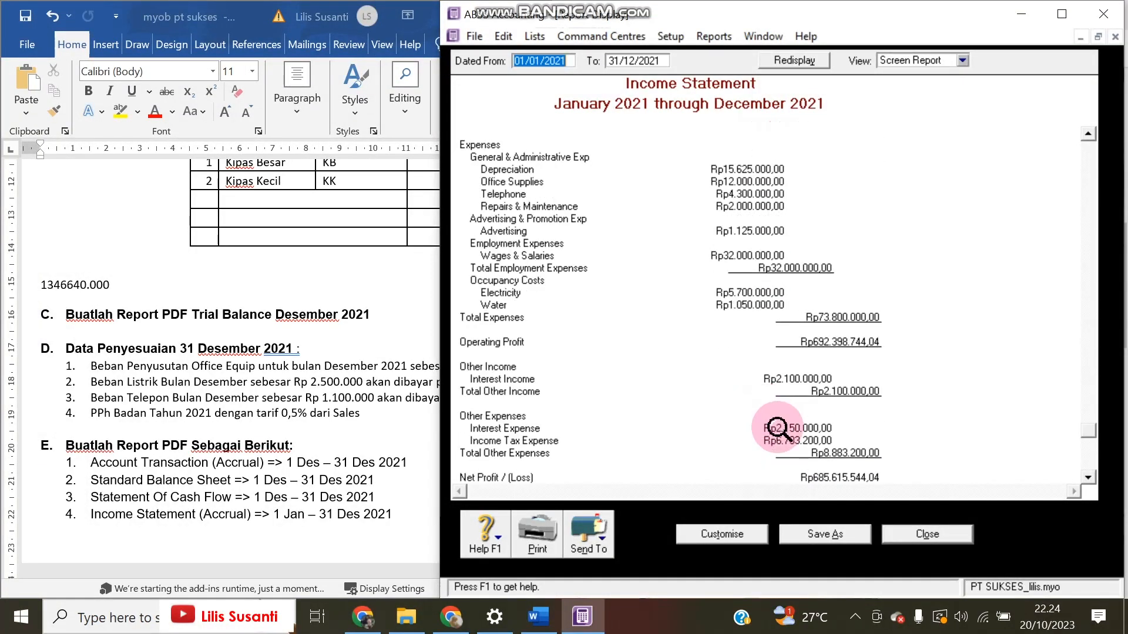
{"action": "scroll", "coordinate": [771, 421], "scroll_direction": "up", "scroll_amount": 3}
{"action": "scroll", "coordinate": [776, 418], "scroll_direction": "down", "scroll_amount": 4}
{"action": "scroll", "coordinate": [904, 426], "scroll_direction": "up", "scroll_amount": 4}
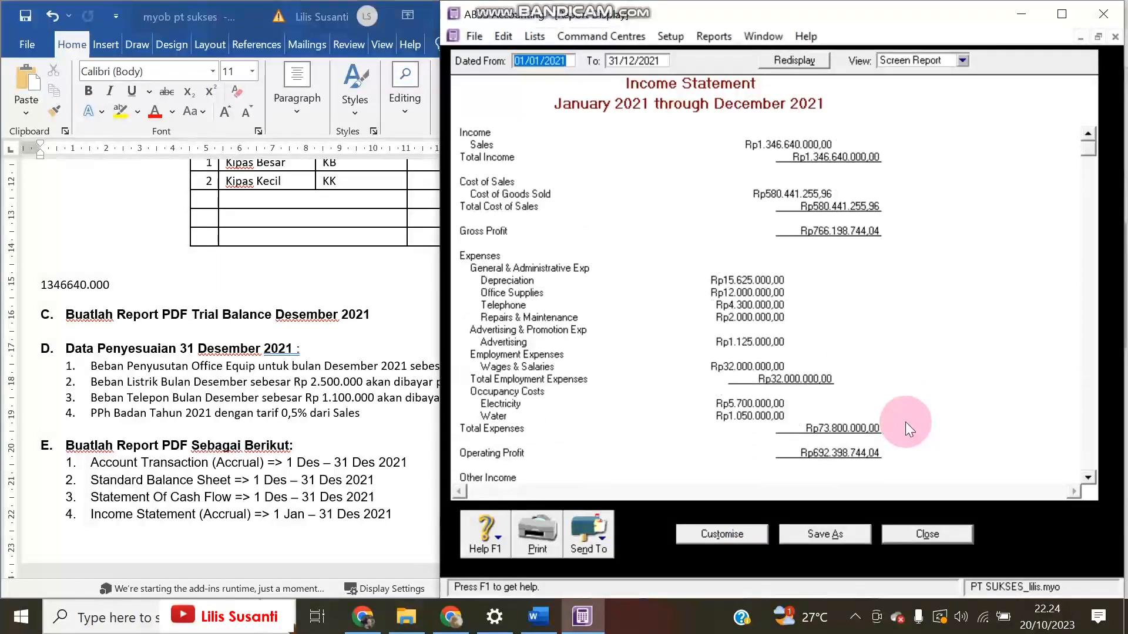
Export the Income Statement [Accrual] as a PDF, and close the report and the report index.
{"action": "left_click", "coordinate": [603, 544]}
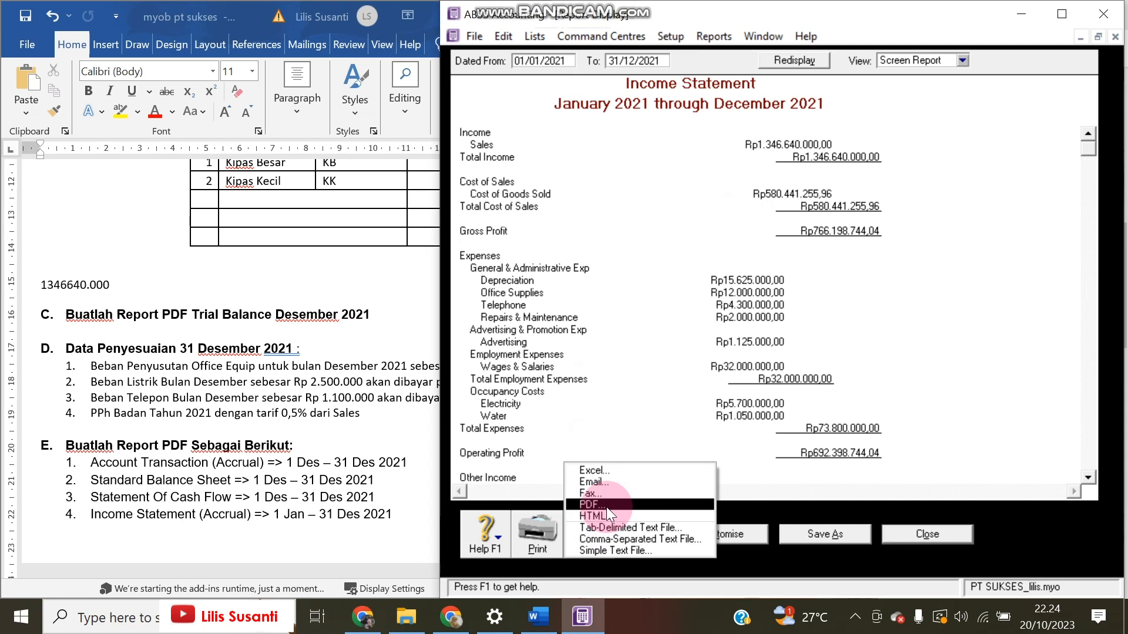
{"action": "left_click", "coordinate": [607, 506]}
{"action": "left_click", "coordinate": [855, 436]}
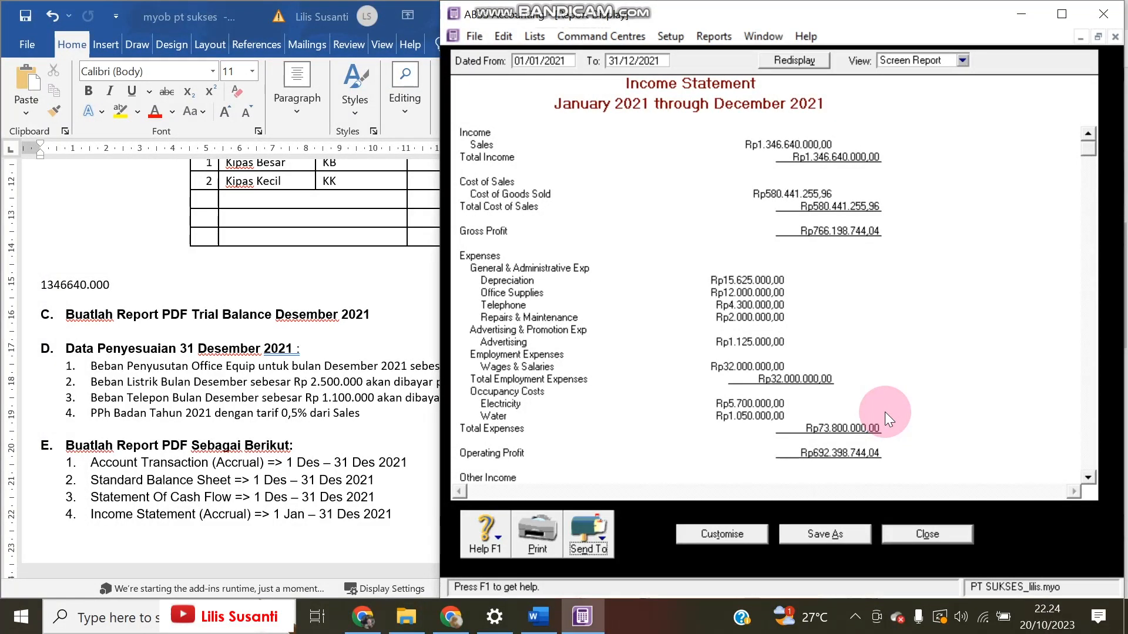
{"action": "left_click", "coordinate": [907, 536]}
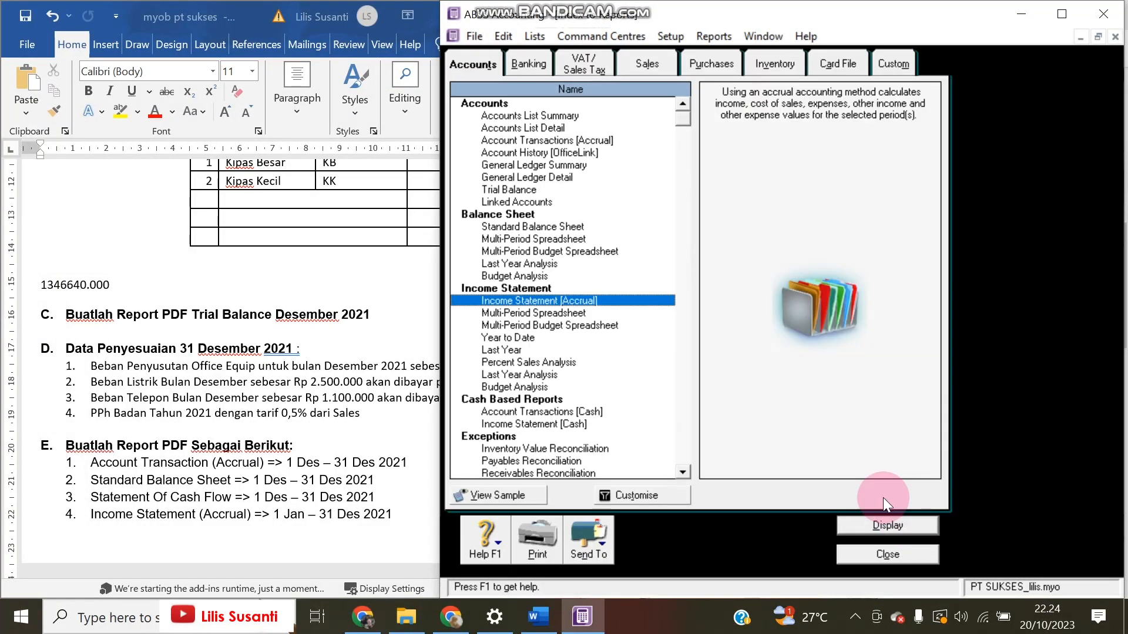
{"action": "left_click", "coordinate": [872, 554]}
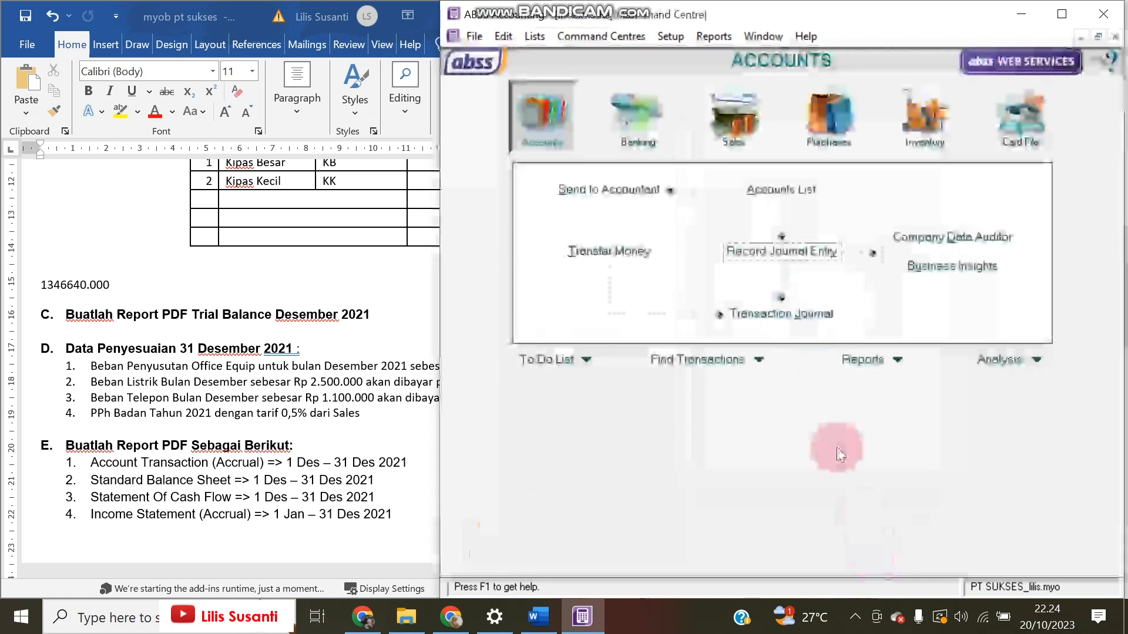
Display the December 2021 Trial Balance and check its debit and credit totals.
{"action": "left_click", "coordinate": [852, 353]}
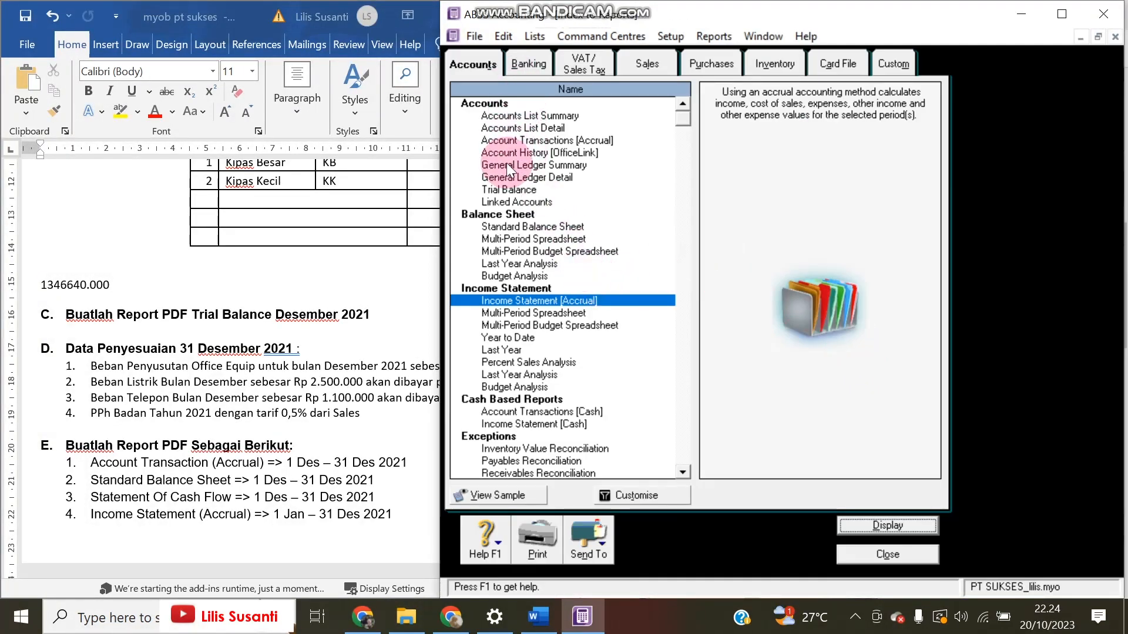
{"action": "double_click", "coordinate": [505, 190]}
{"action": "left_click", "coordinate": [1000, 465]}
{"action": "scroll", "coordinate": [910, 403], "scroll_direction": "down", "scroll_amount": 2}
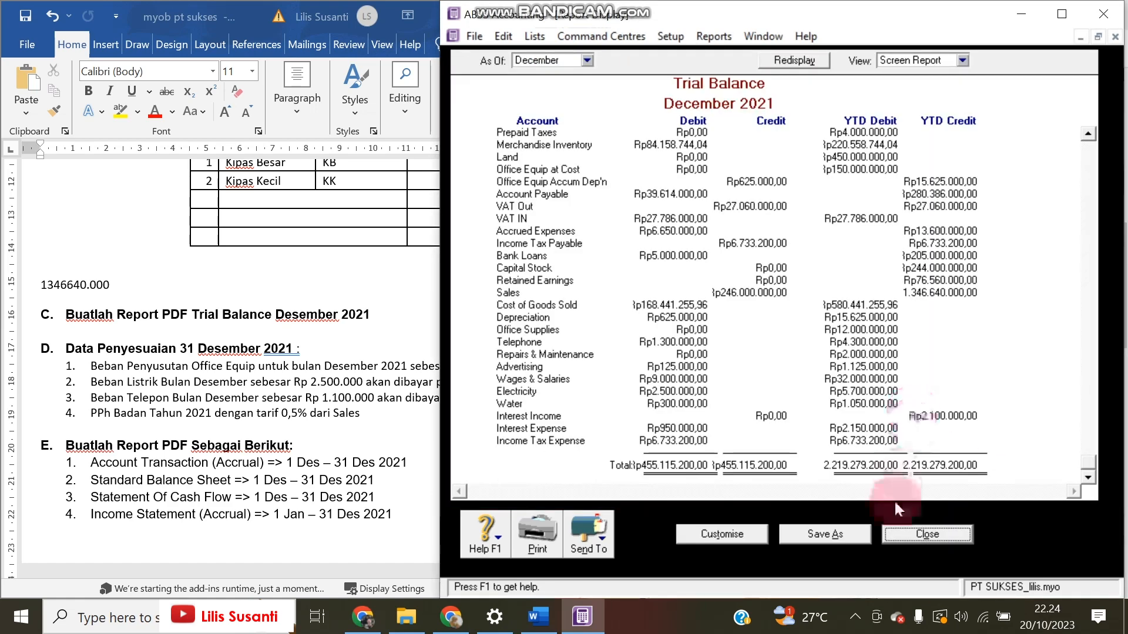
Open the buku besar sukses workbook from the PT Sukses folder under D:\Youtube and enable its content.
{"action": "left_click", "coordinate": [404, 626]}
{"action": "left_click", "coordinate": [47, 181]}
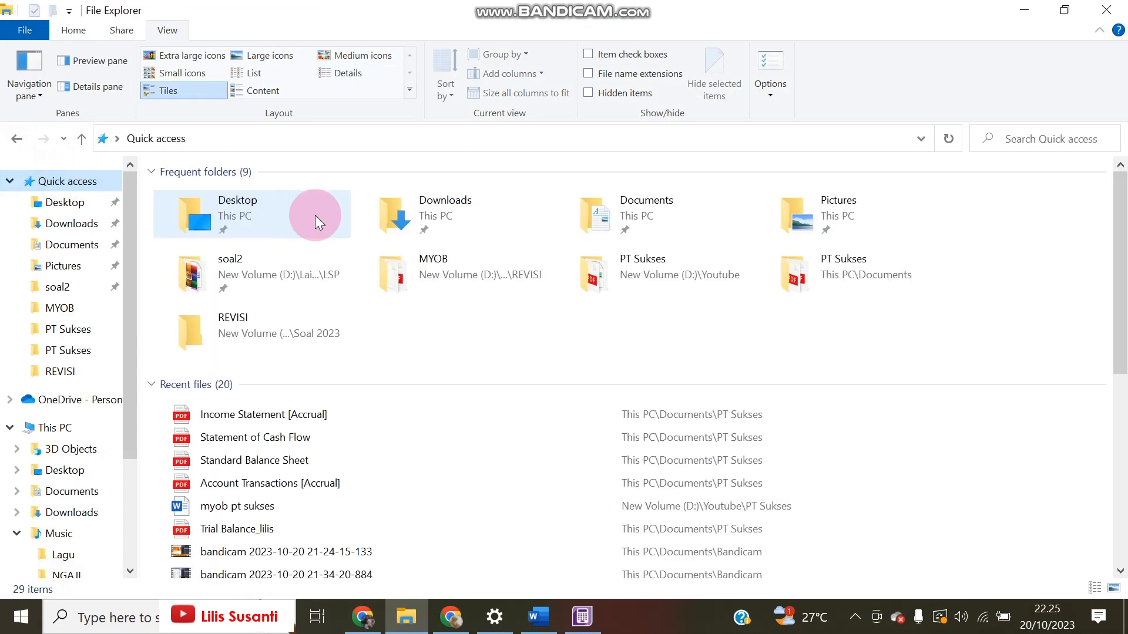
{"action": "scroll", "coordinate": [256, 471], "scroll_direction": "down", "scroll_amount": 2}
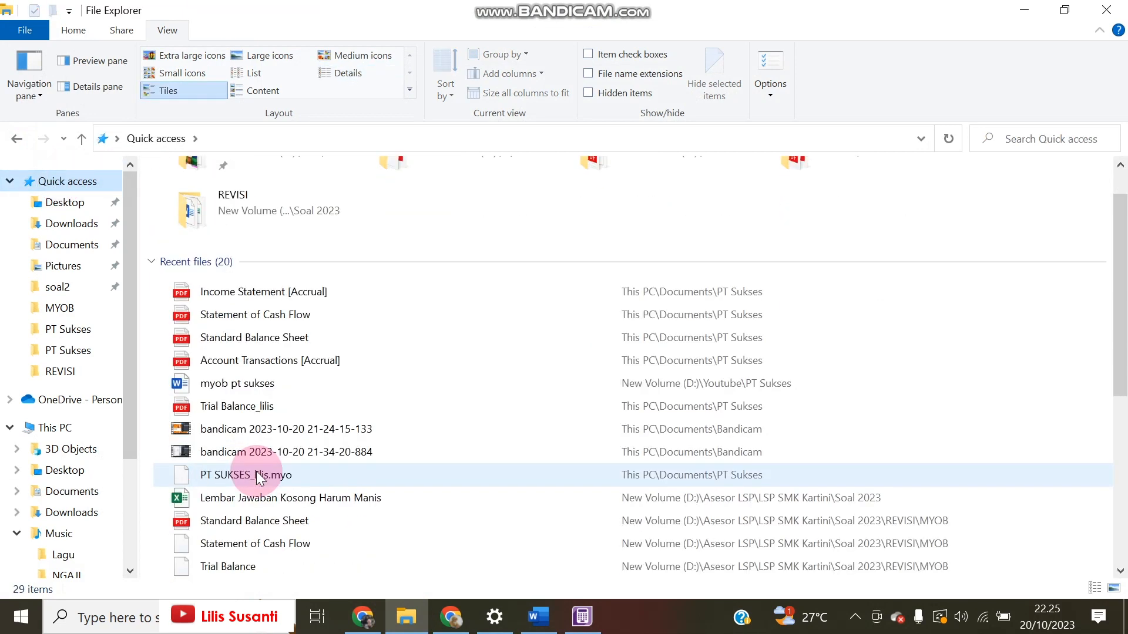
{"action": "scroll", "coordinate": [257, 471], "scroll_direction": "down", "scroll_amount": 2}
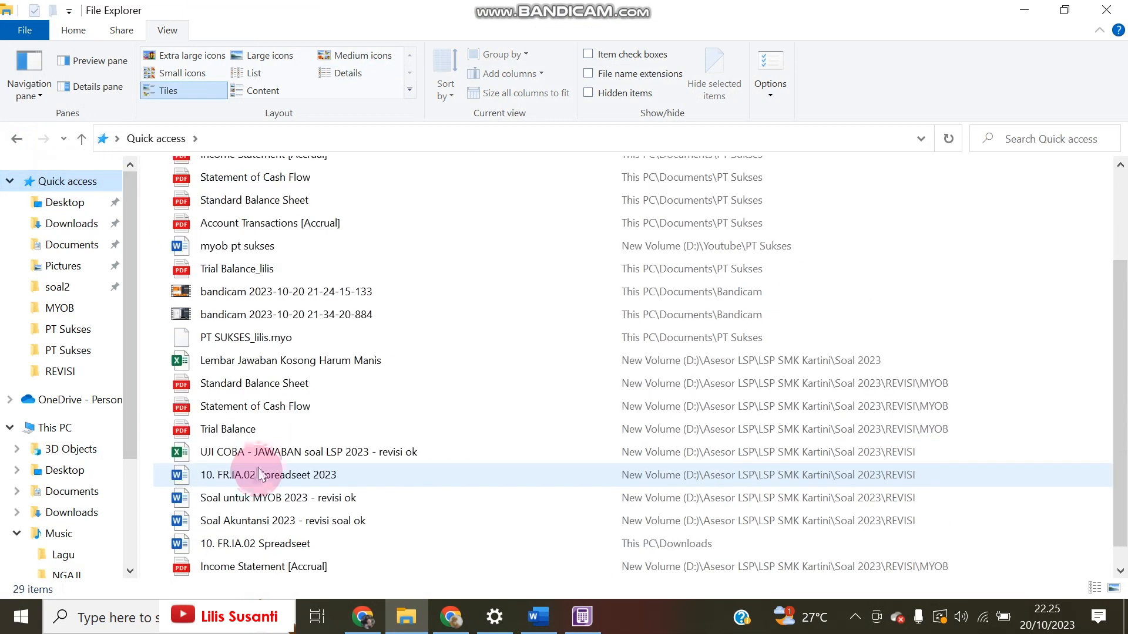
{"action": "scroll", "coordinate": [260, 473], "scroll_direction": "down", "scroll_amount": 1}
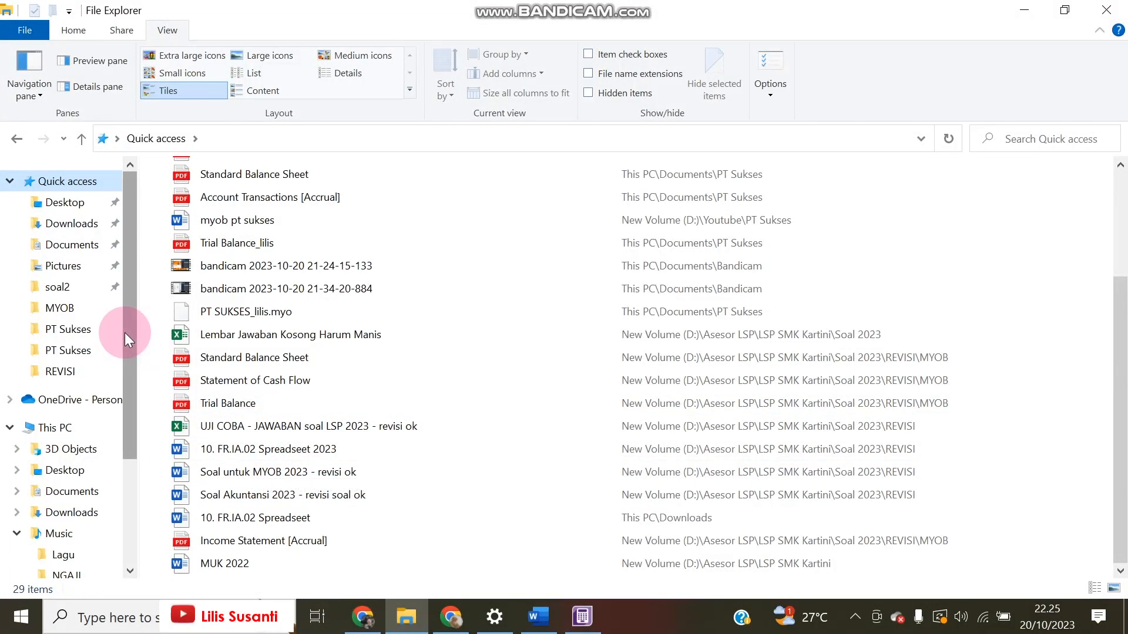
{"action": "left_click", "coordinate": [94, 329]}
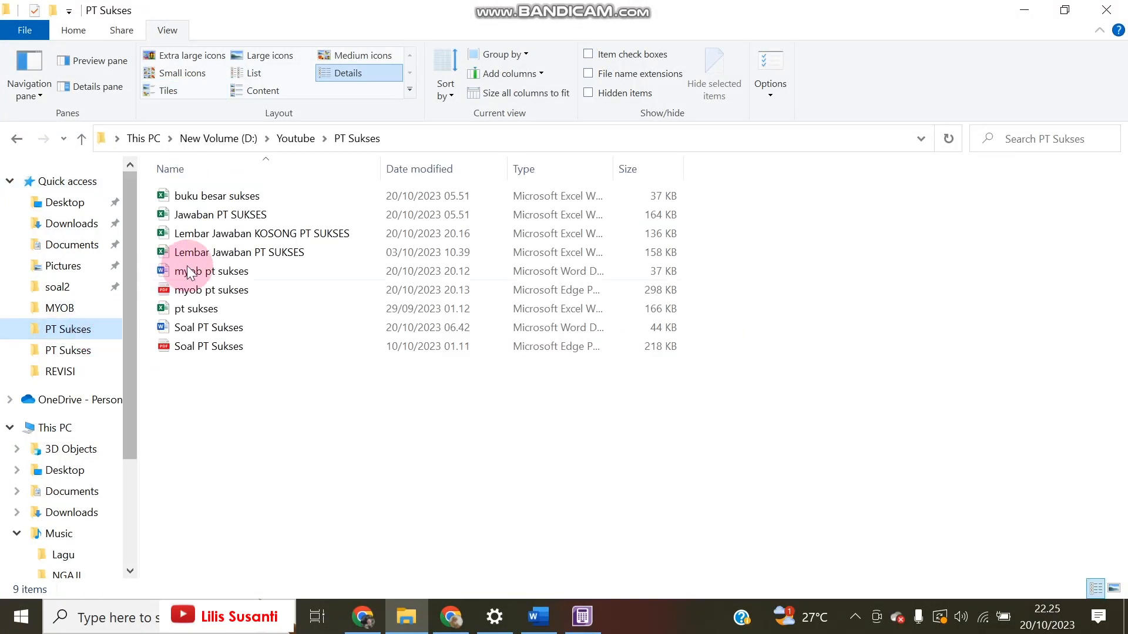
{"action": "left_click", "coordinate": [226, 235]}
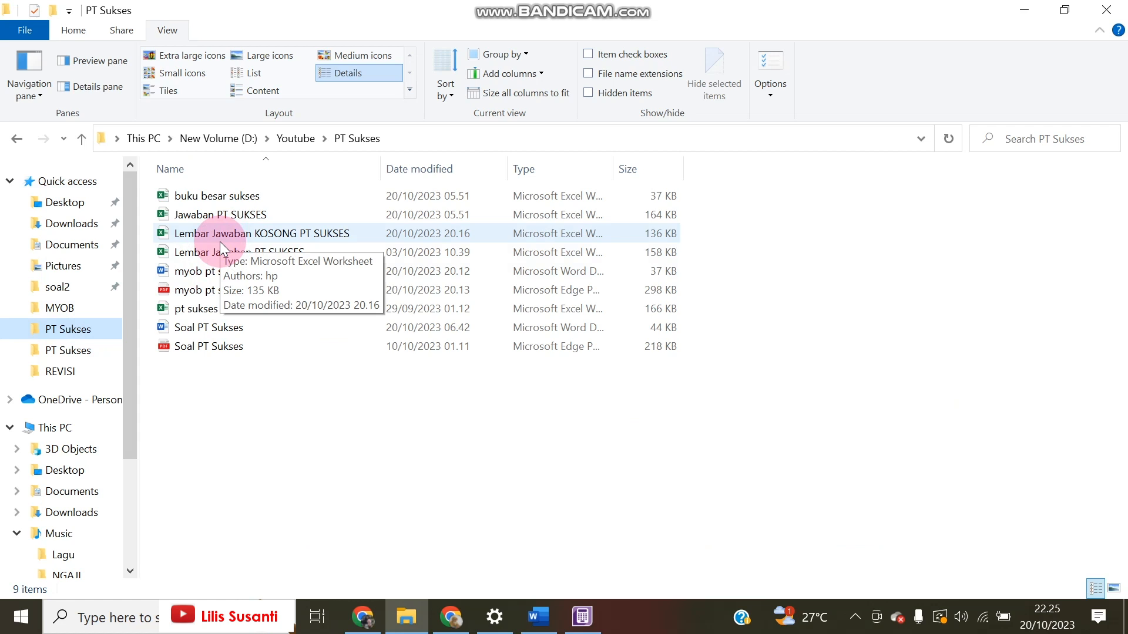
{"action": "left_click", "coordinate": [216, 255]}
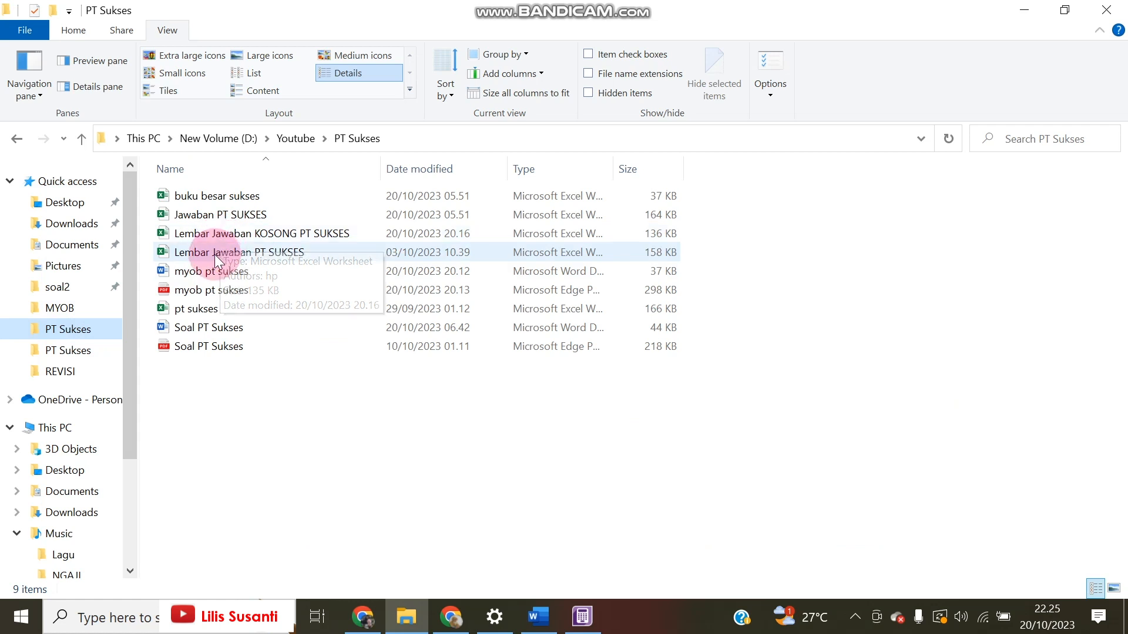
{"action": "left_click", "coordinate": [213, 221]}
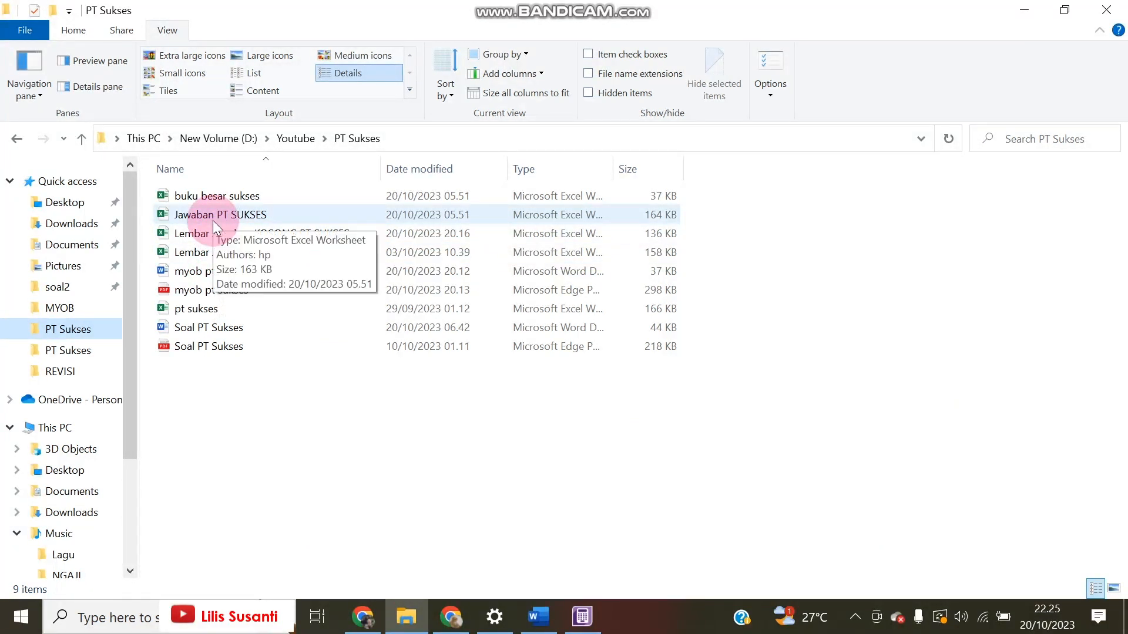
{"action": "double_click", "coordinate": [214, 194]}
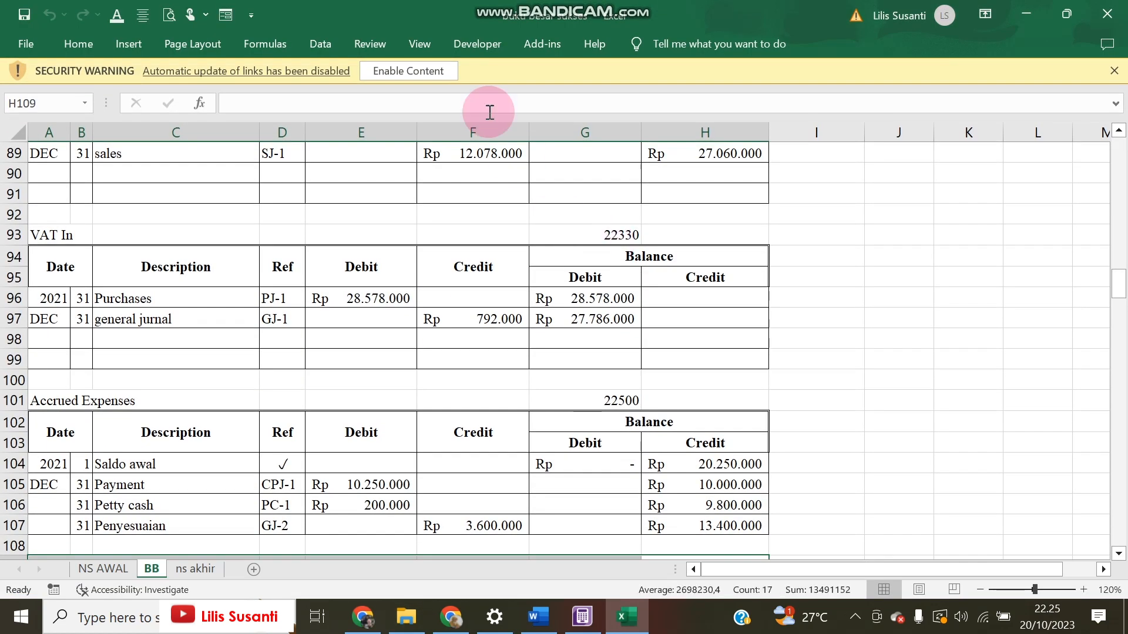
{"action": "left_click", "coordinate": [433, 70]}
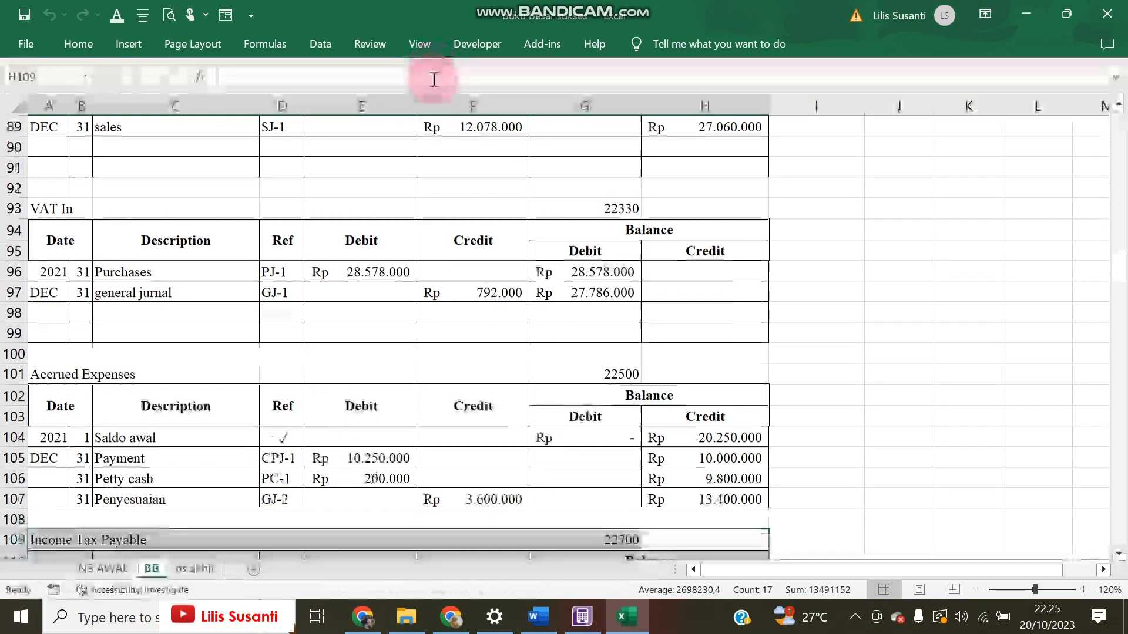
Compare the account balances and totals on the ns akhir sheet with the December 2021 Trial Balance in ABSS Accounting.
{"action": "left_click", "coordinate": [195, 568]}
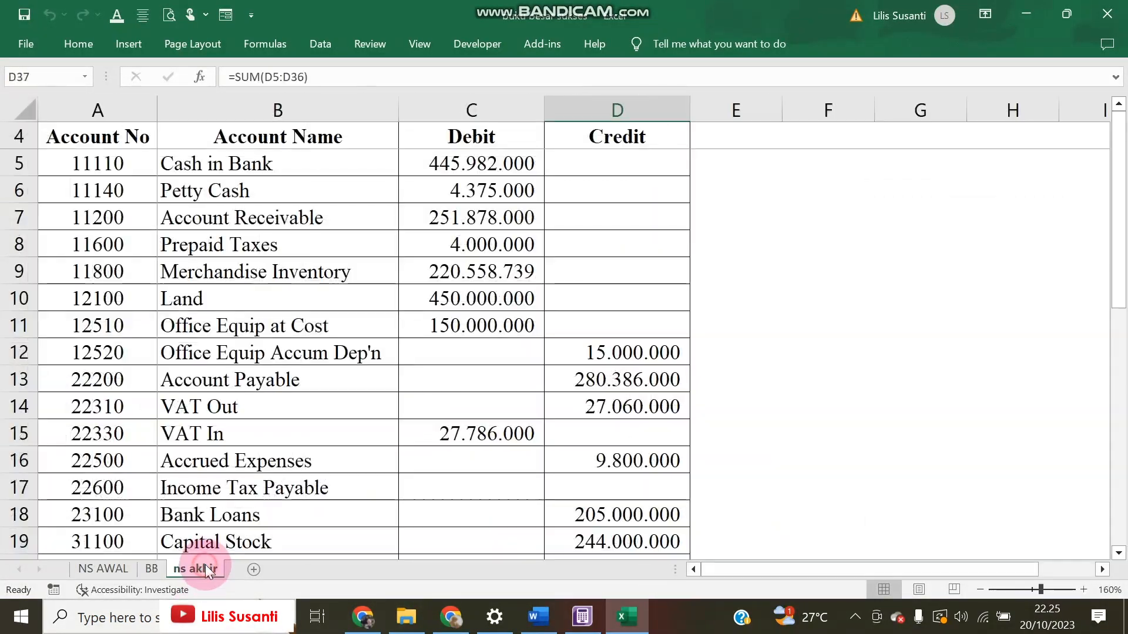
{"action": "scroll", "coordinate": [497, 395], "scroll_direction": "up", "scroll_amount": 4, "text": "ctrl"}
{"action": "scroll", "coordinate": [497, 395], "scroll_direction": "down", "scroll_amount": 4}
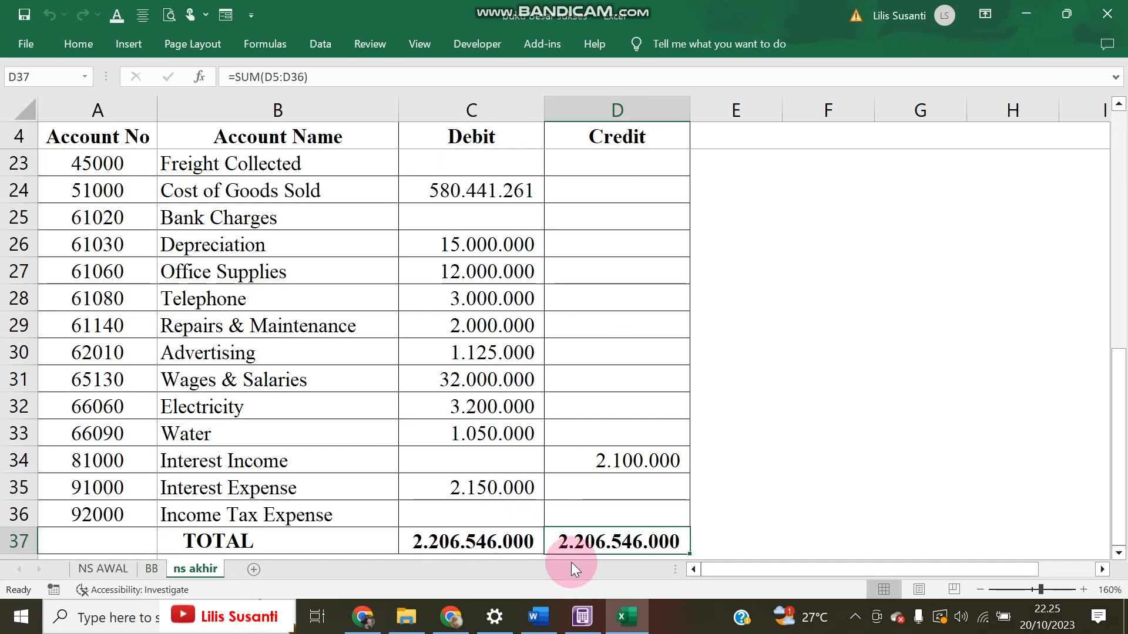
{"action": "left_click", "coordinate": [587, 626]}
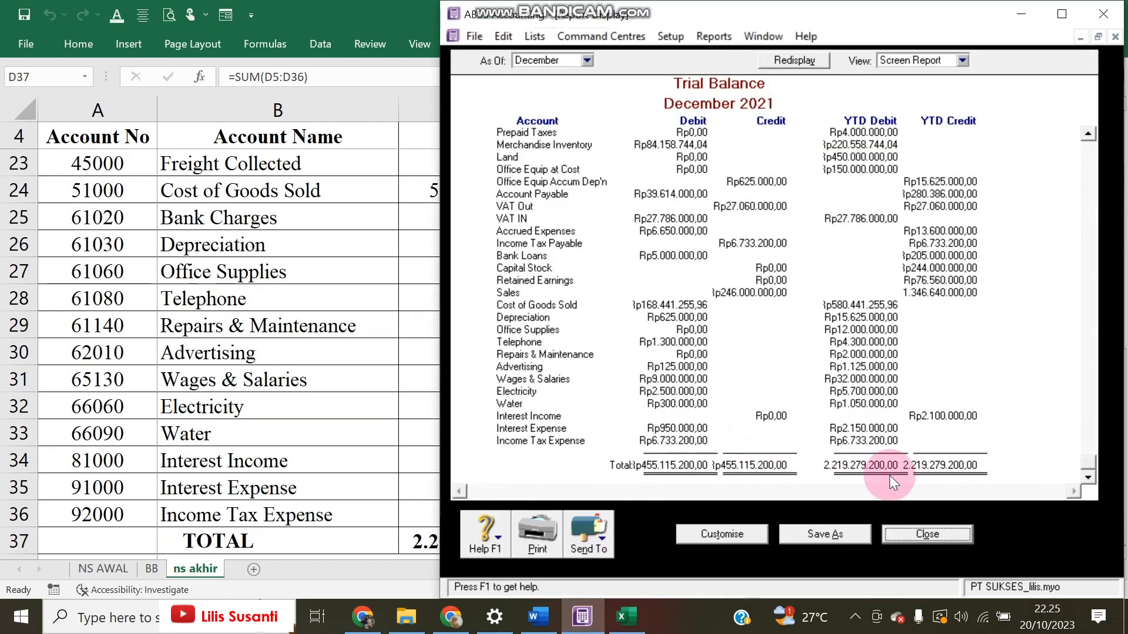
{"action": "left_click", "coordinate": [358, 399]}
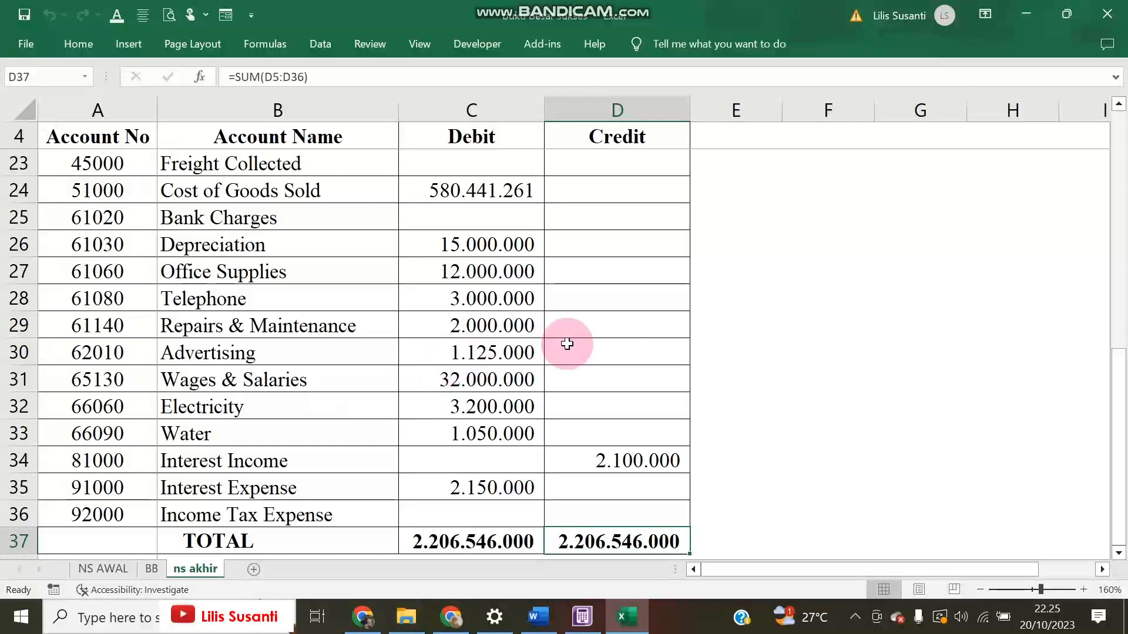
{"action": "scroll", "coordinate": [568, 343], "scroll_direction": "up", "scroll_amount": 6}
{"action": "left_click", "coordinate": [583, 615]}
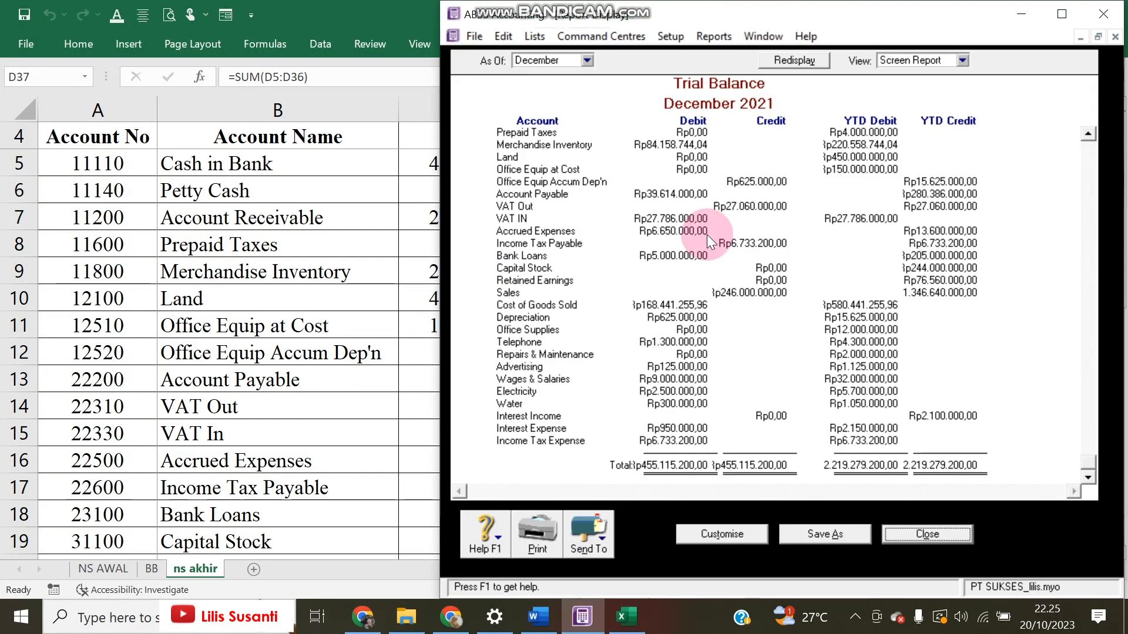
{"action": "left_click", "coordinate": [748, 206]}
{"action": "scroll", "coordinate": [748, 207], "scroll_direction": "up", "scroll_amount": 1}
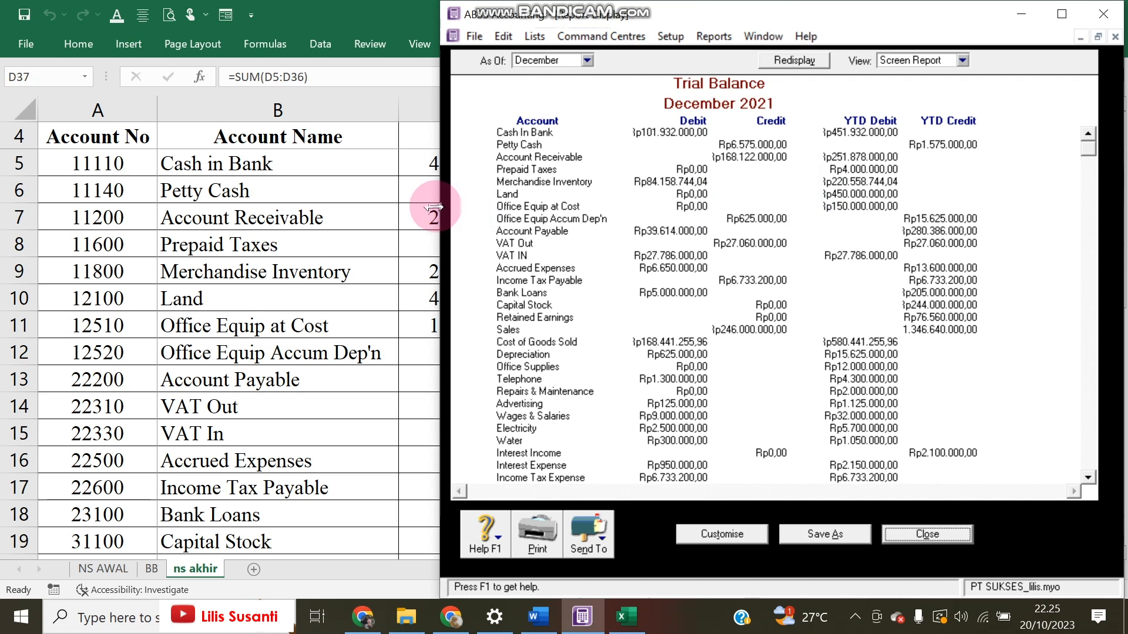
{"action": "left_click_drag", "start_coordinate": [435, 206], "coordinate": [459, 166]}
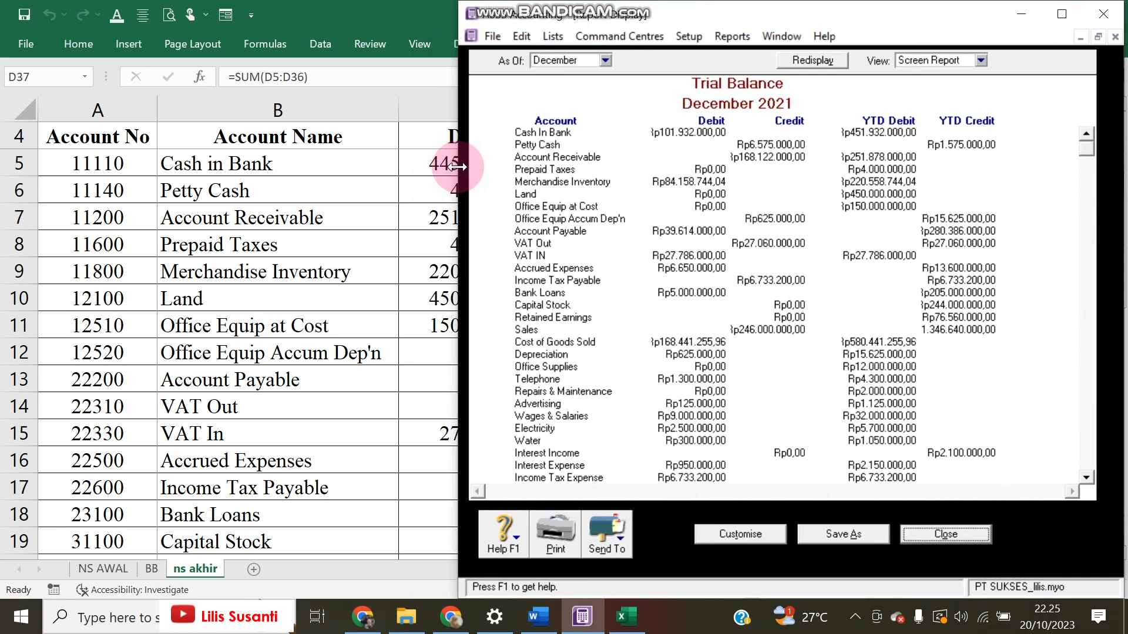
Close the Trial Balance and report index, and check the Petty Cash balance in the list of all accounts.
{"action": "left_click", "coordinate": [896, 533]}
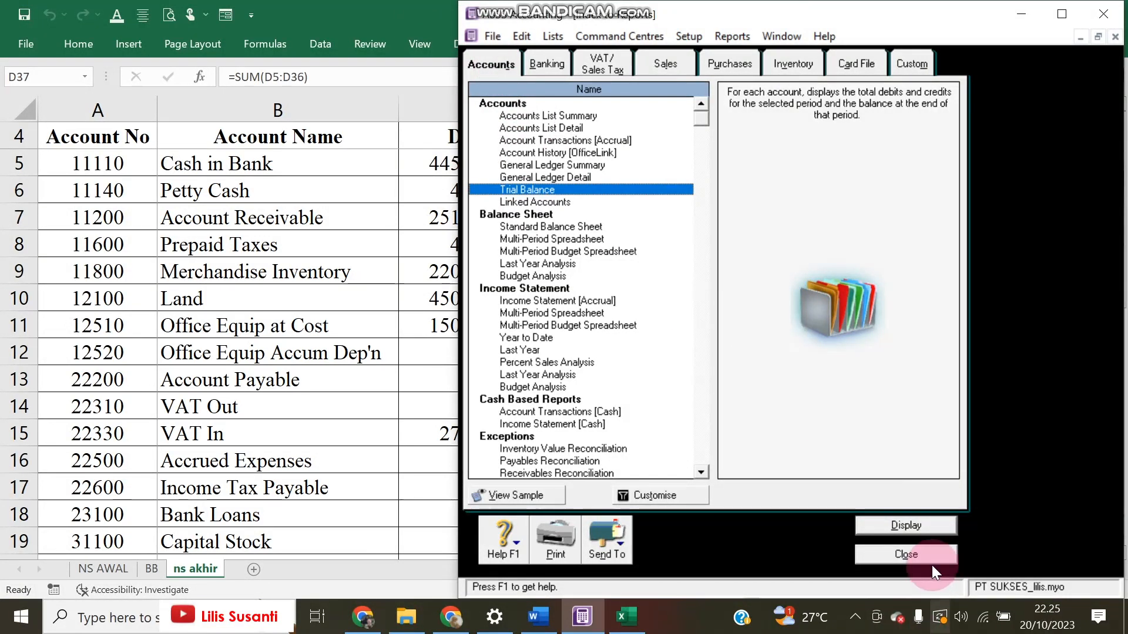
{"action": "left_click", "coordinate": [904, 552]}
{"action": "left_click", "coordinate": [759, 191]}
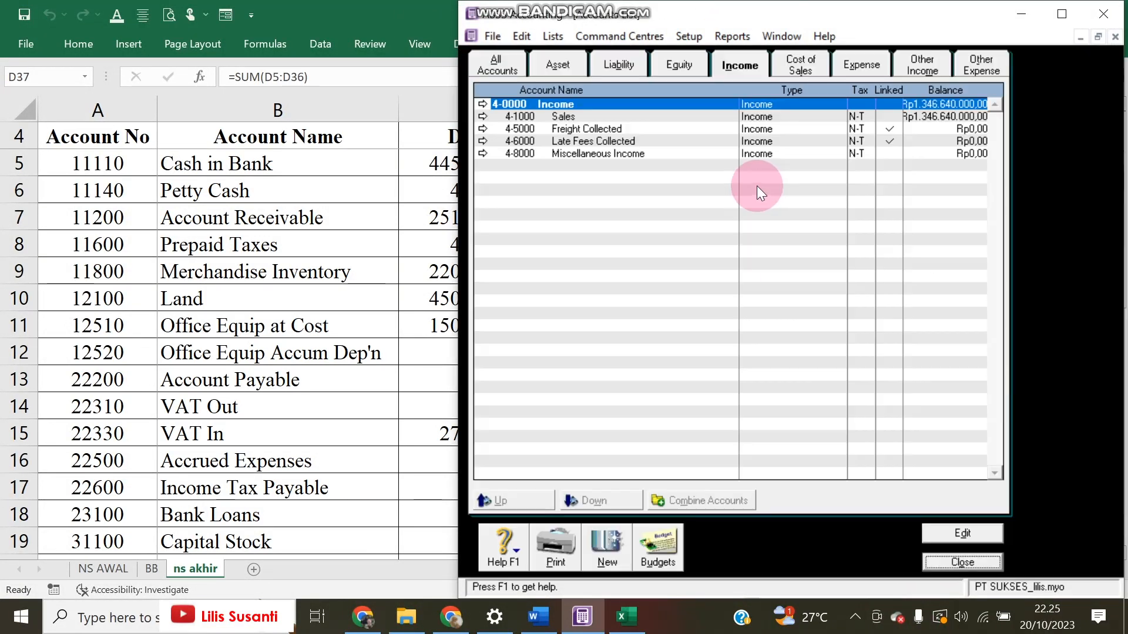
{"action": "left_click", "coordinate": [513, 67]}
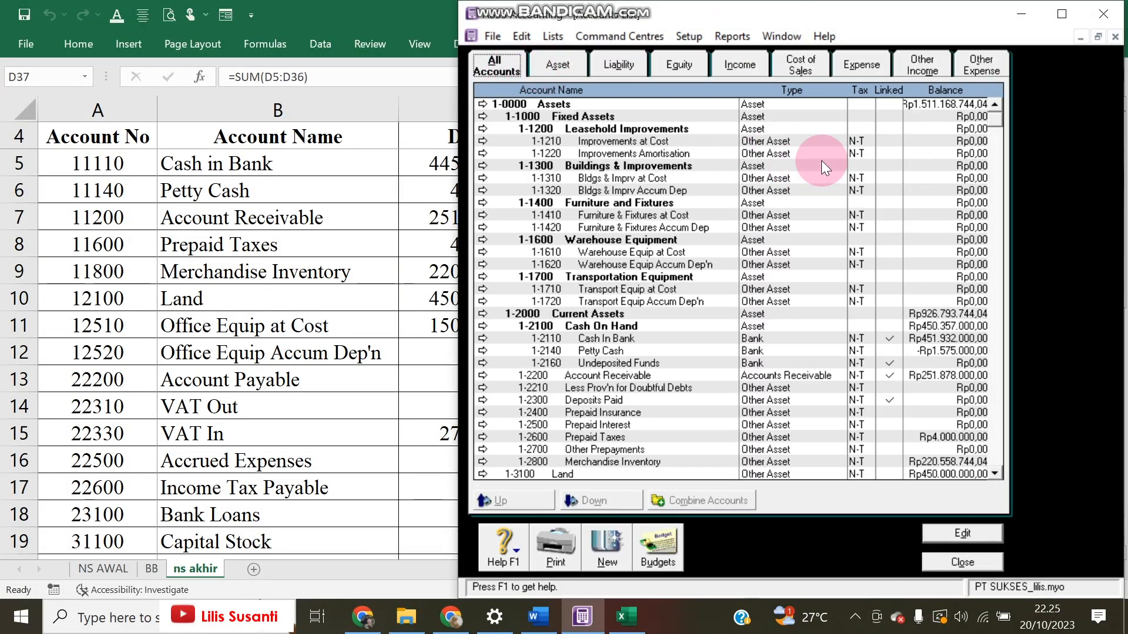
{"action": "left_click", "coordinate": [925, 350]}
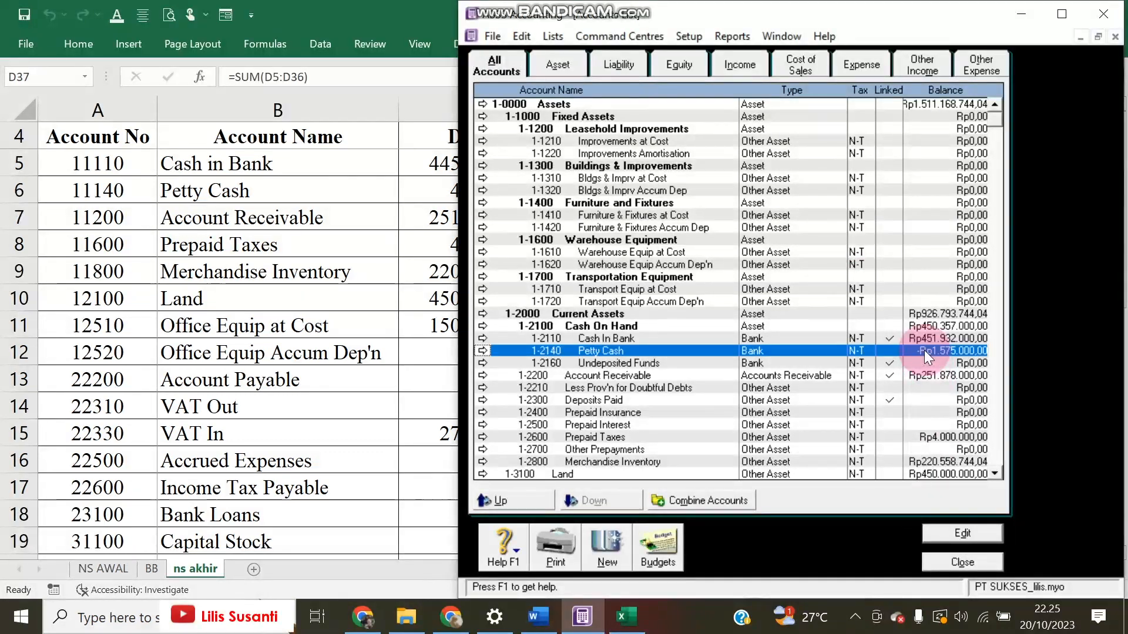
{"action": "left_click", "coordinate": [969, 563]}
Change the paying account of the 10/12/2021 Utang Bank disbursement 03/BKK to 1-2110 Cash In Bank and save it.
{"action": "left_click", "coordinate": [783, 315]}
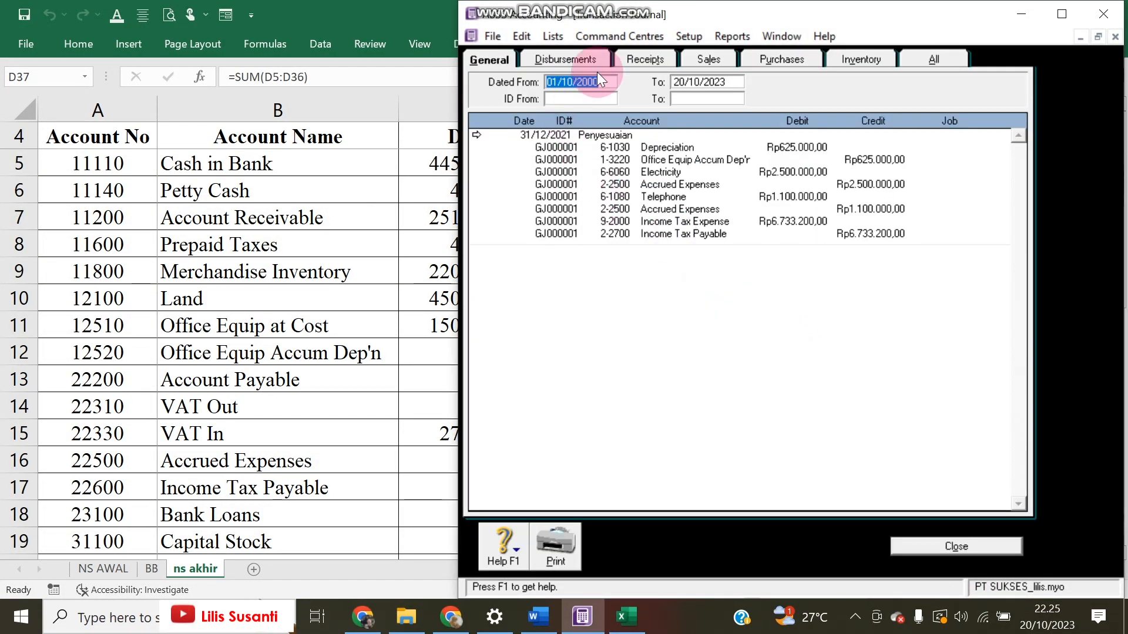
{"action": "left_click", "coordinate": [565, 60]}
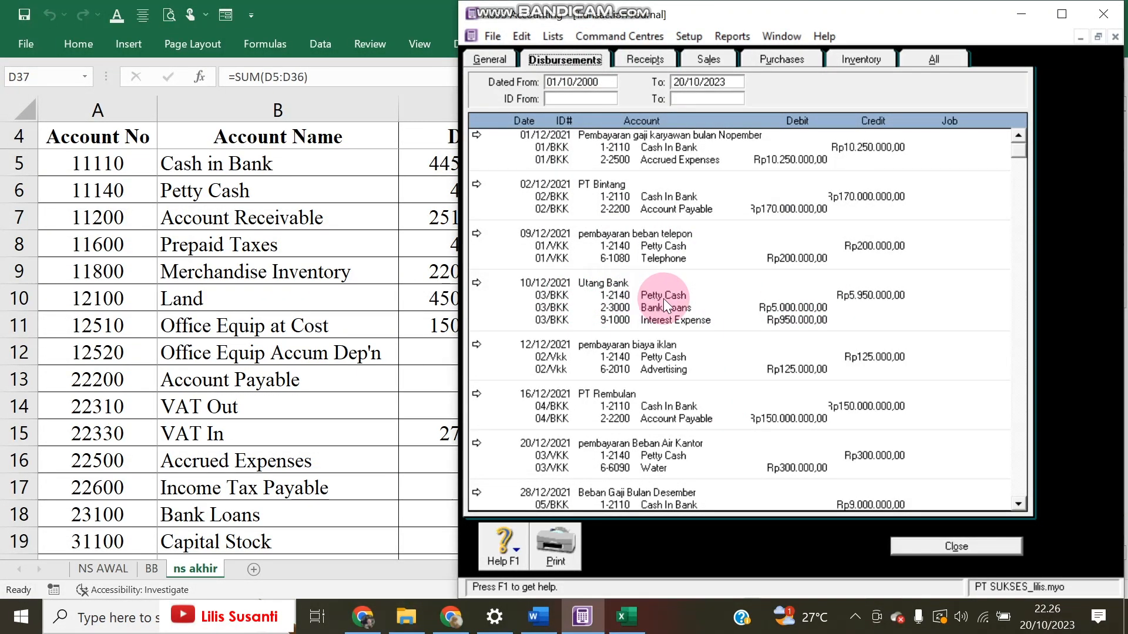
{"action": "left_click", "coordinate": [477, 282]}
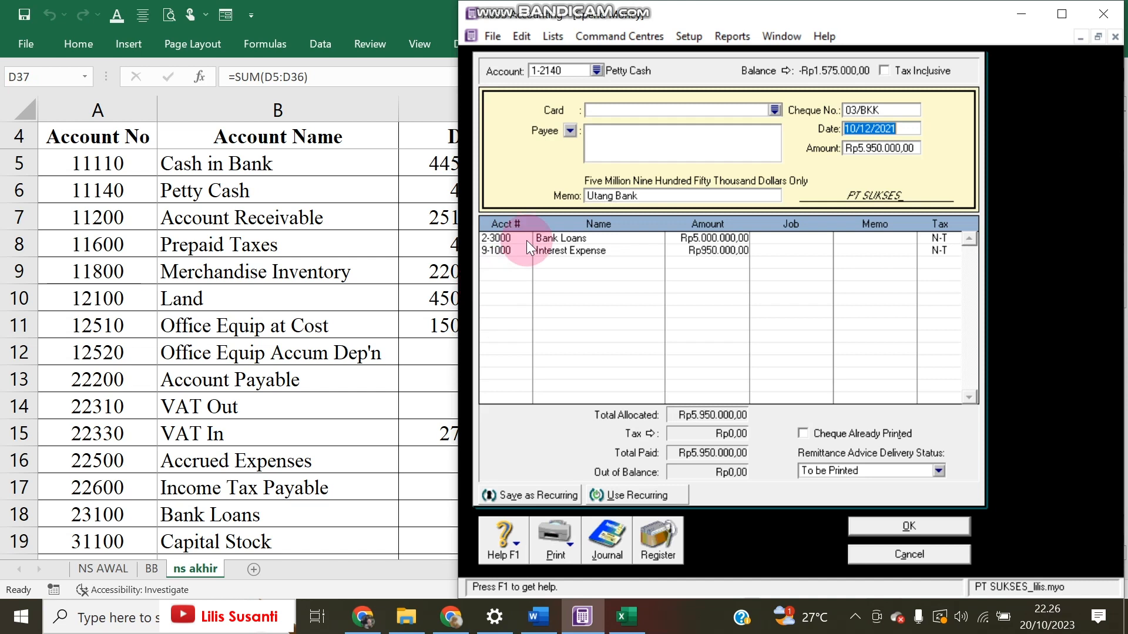
{"action": "left_click", "coordinate": [593, 71]}
{"action": "double_click", "coordinate": [648, 217]}
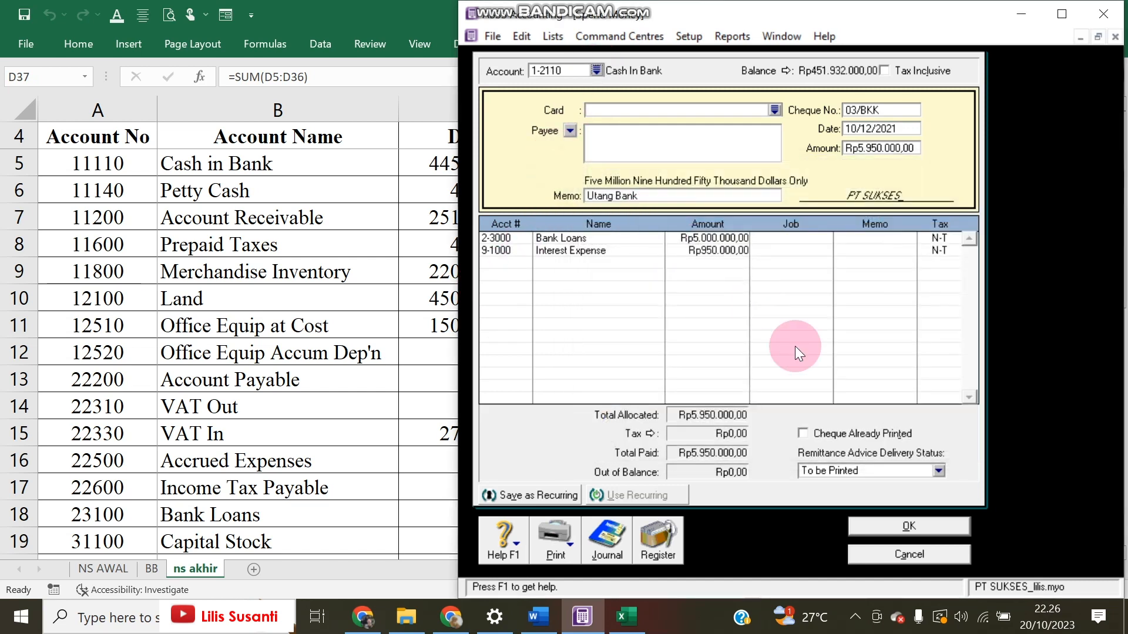
{"action": "left_click", "coordinate": [907, 529]}
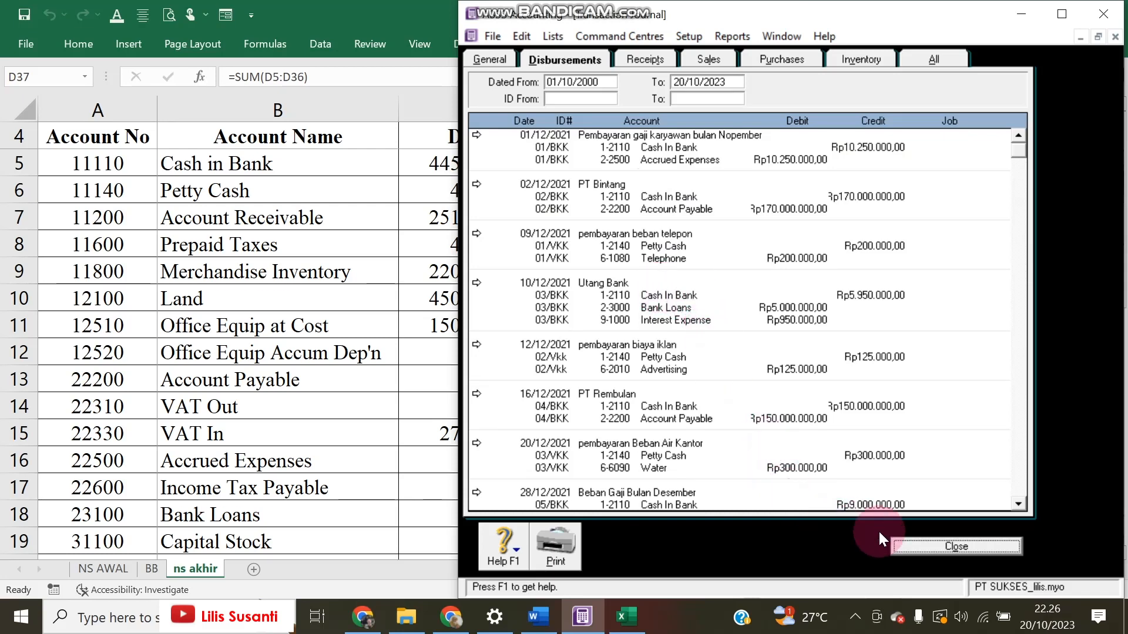
Close the transaction journal and compare the Cash In Bank balance in the accounts list with the ns akhir sheet.
{"action": "left_click", "coordinate": [916, 547]}
{"action": "left_click", "coordinate": [765, 190]}
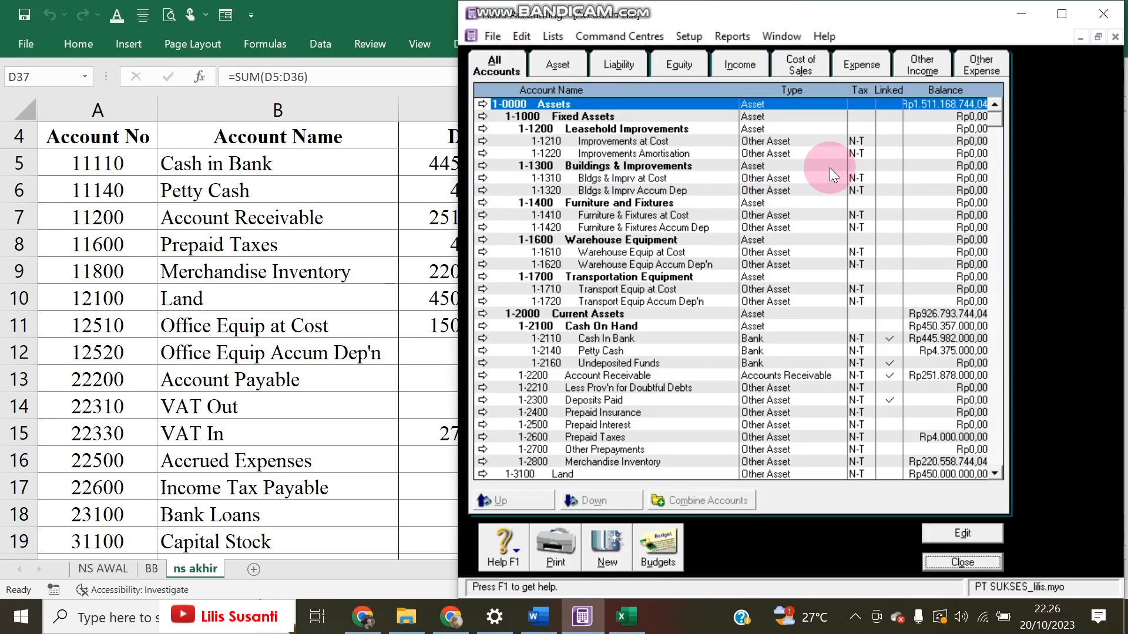
{"action": "left_click", "coordinate": [358, 172]}
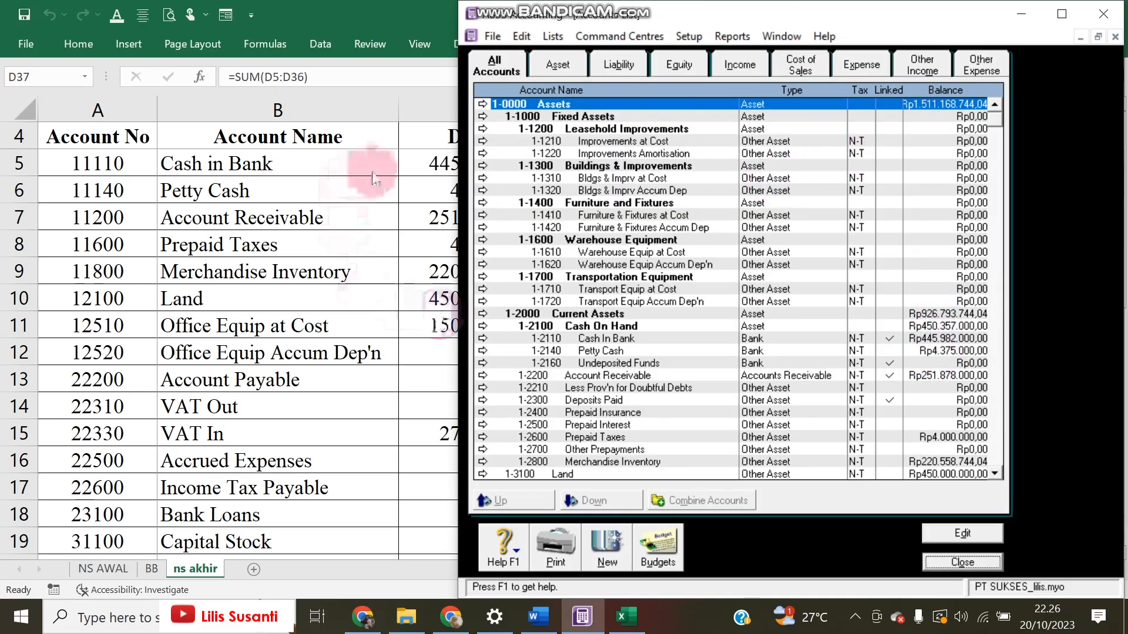
{"action": "left_click", "coordinate": [467, 164]}
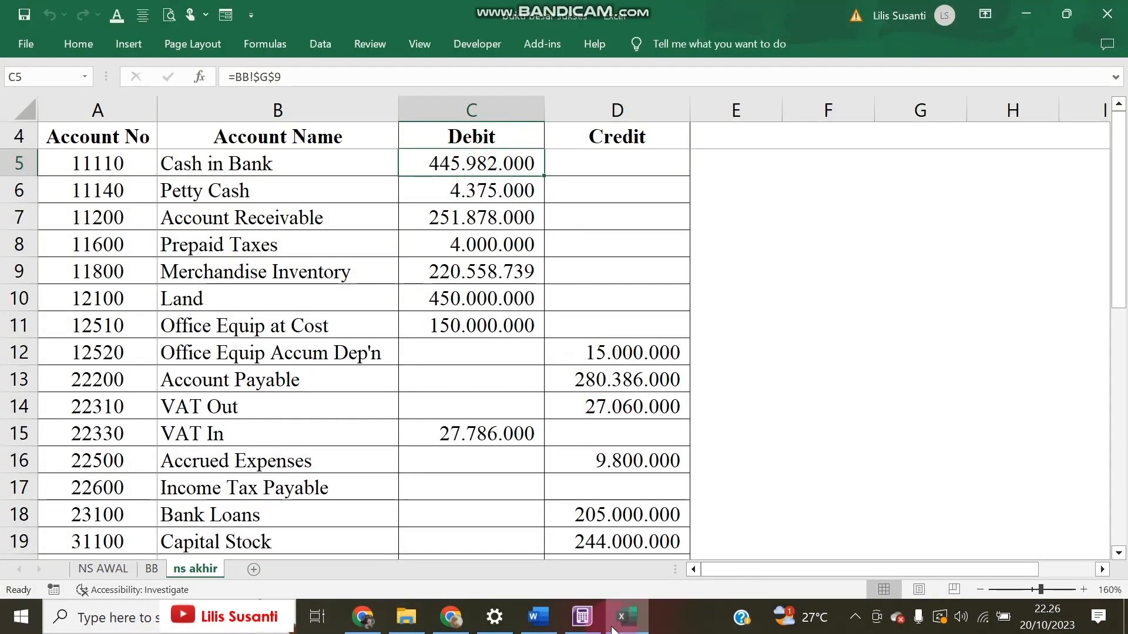
{"action": "left_click", "coordinate": [582, 617]}
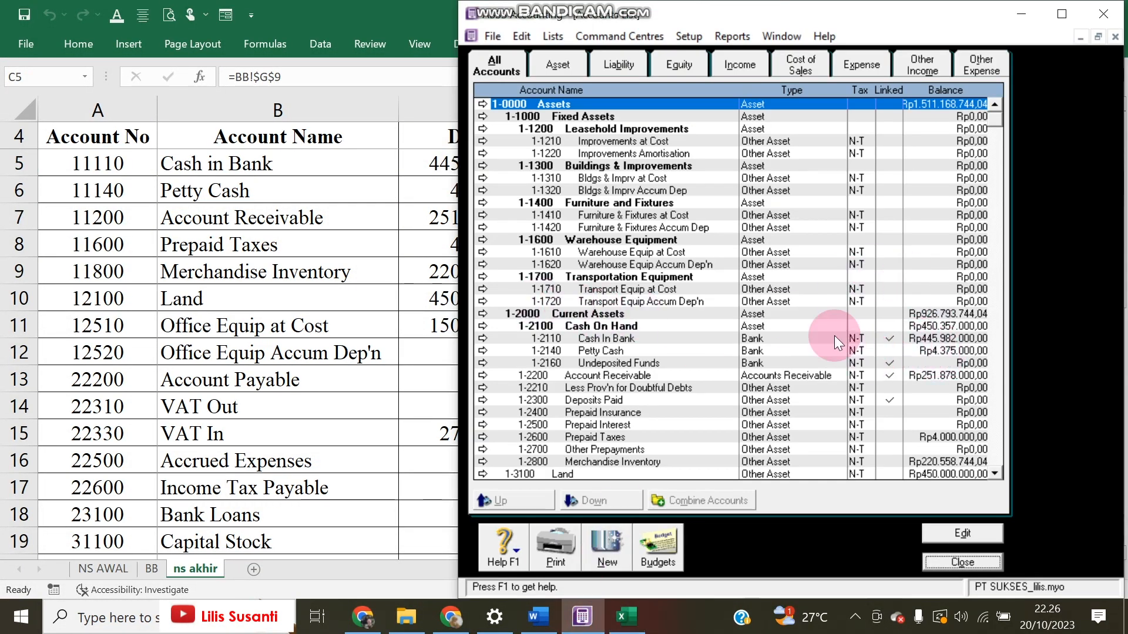
{"action": "left_click", "coordinate": [453, 171]}
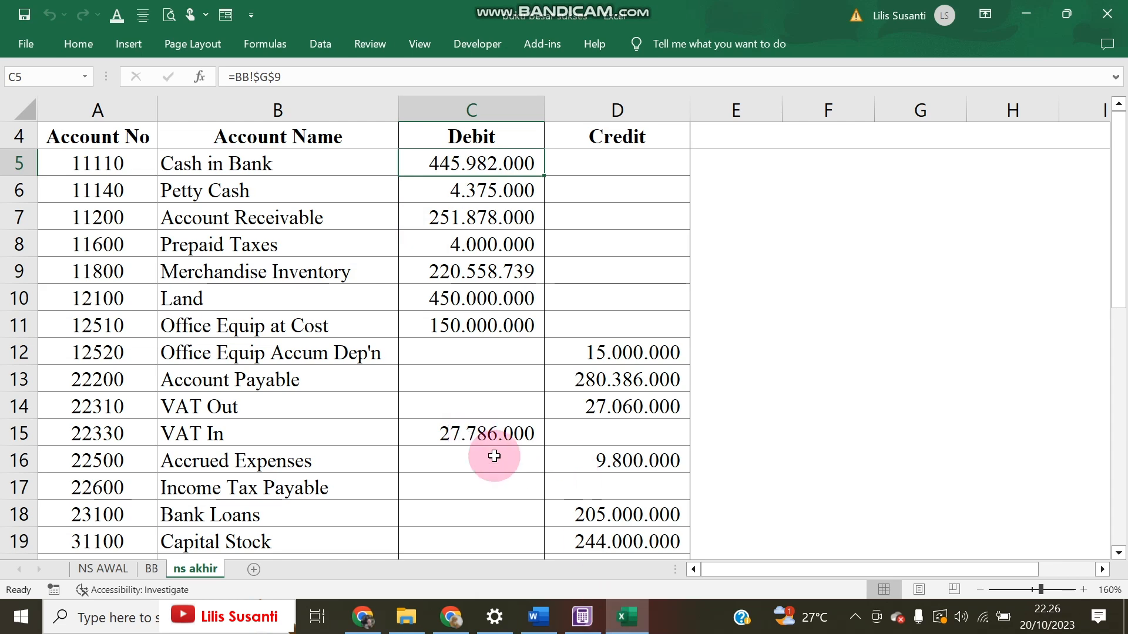
Zoom the ns akhir sheet out to 140% and narrow the ABSS Accounting window to check Cash In Bank side by side.
{"action": "left_click", "coordinate": [984, 587]}
{"action": "left_click", "coordinate": [985, 587]}
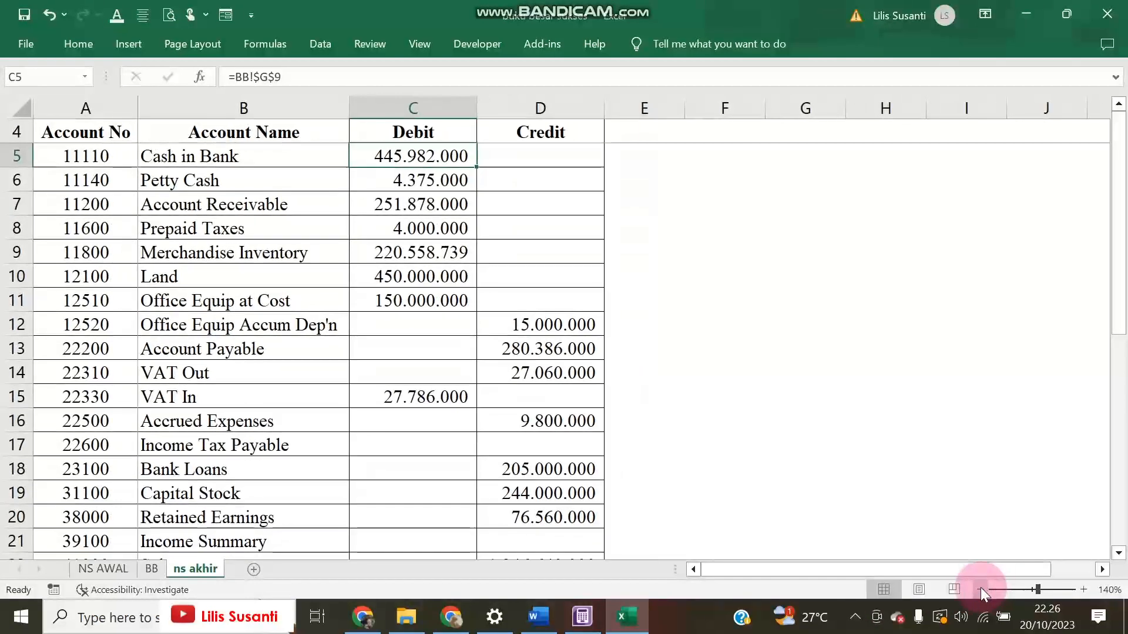
{"action": "left_click", "coordinate": [589, 625]}
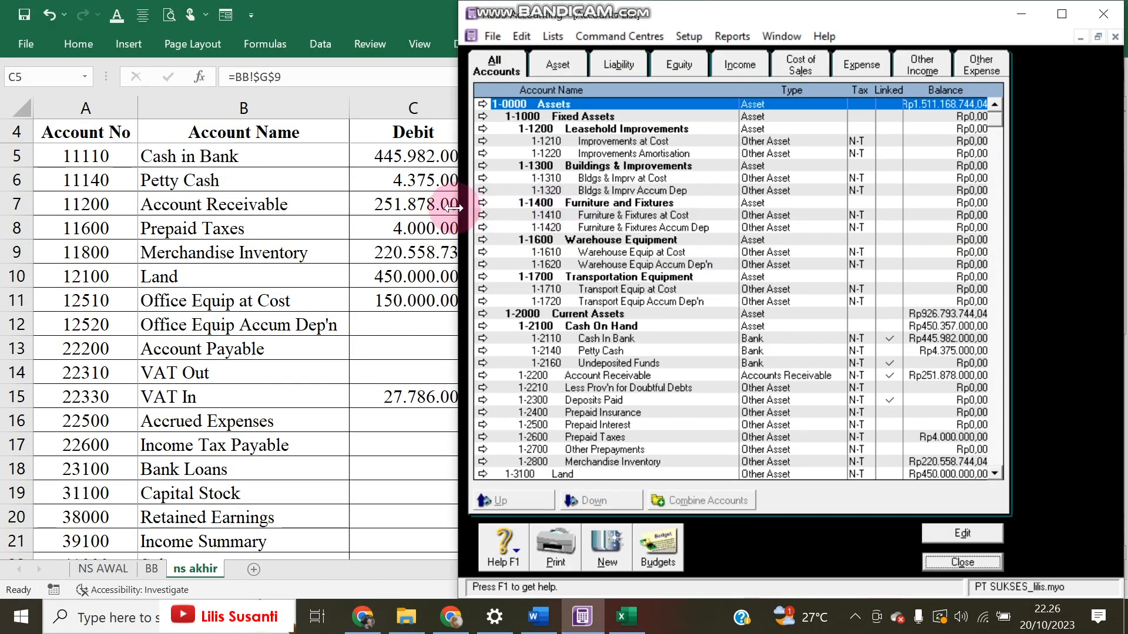
{"action": "left_click_drag", "start_coordinate": [455, 210], "coordinate": [480, 210]}
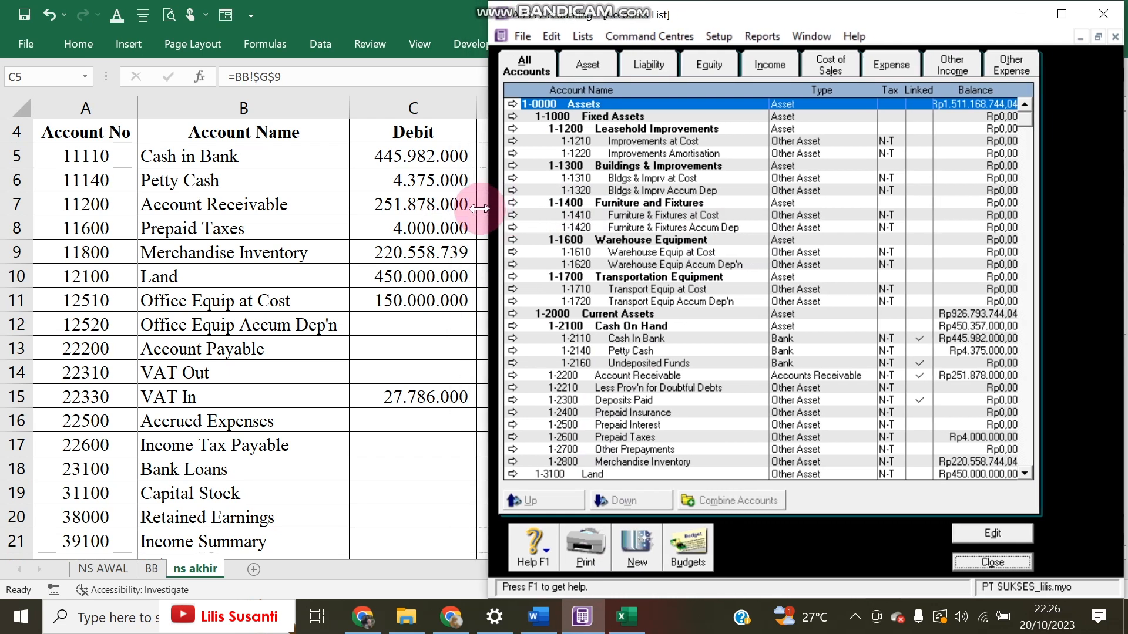
{"action": "left_click", "coordinate": [972, 340]}
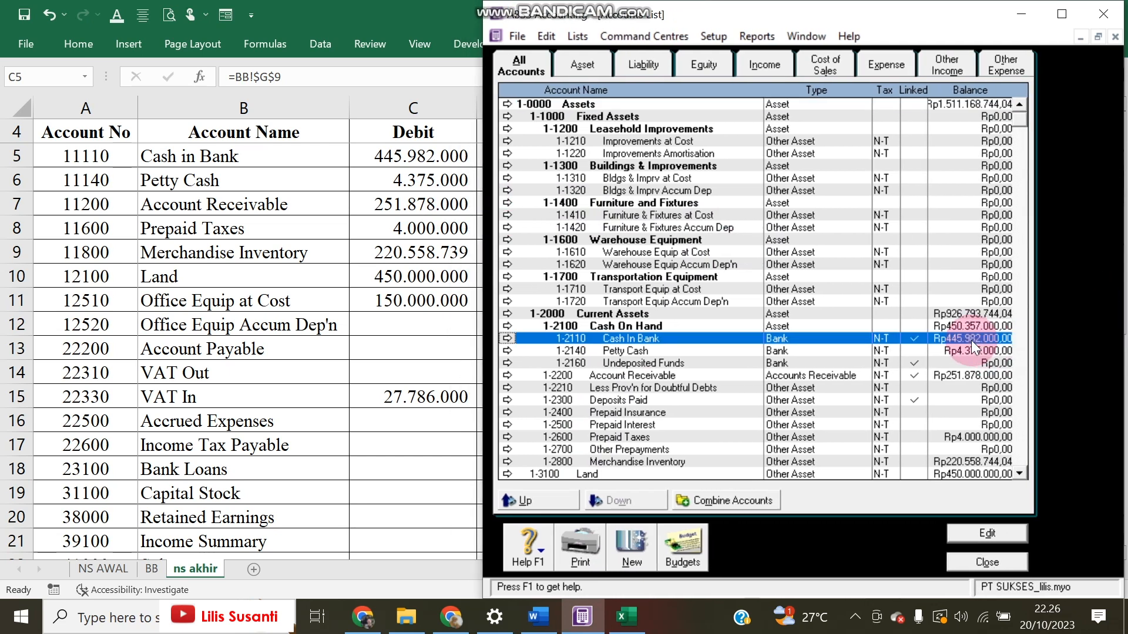
Check the Petty Cash balance, close the accounts list and display the Trial Balance report for December of This Year (FY 2021).
{"action": "left_click", "coordinate": [969, 352]}
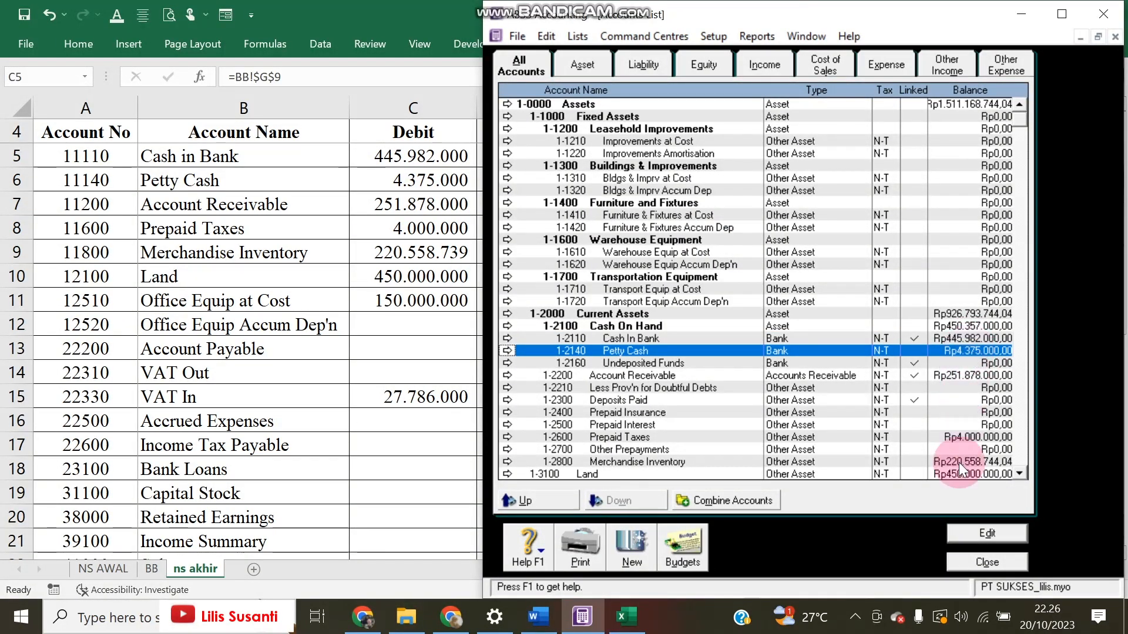
{"action": "left_click", "coordinate": [986, 563]}
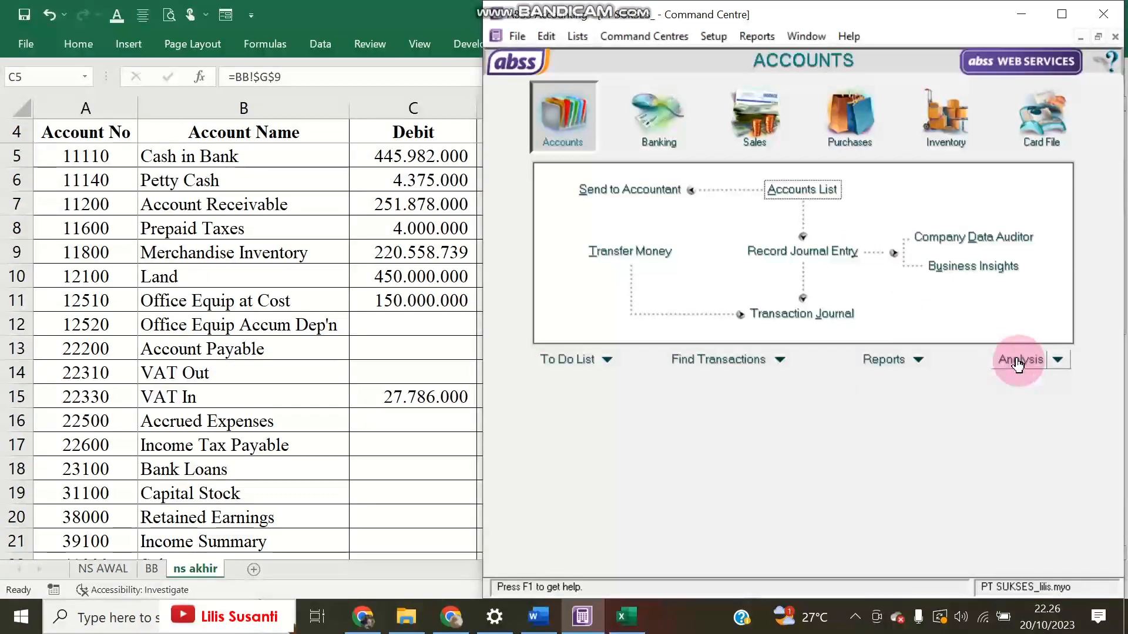
{"action": "left_click", "coordinate": [881, 359]}
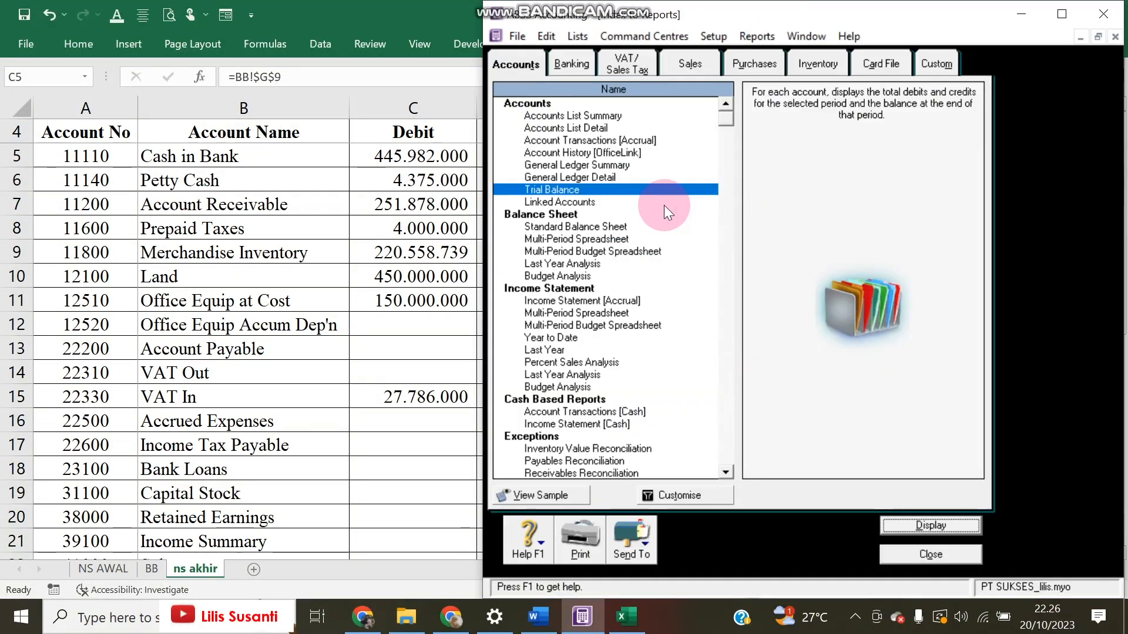
{"action": "double_click", "coordinate": [576, 190]}
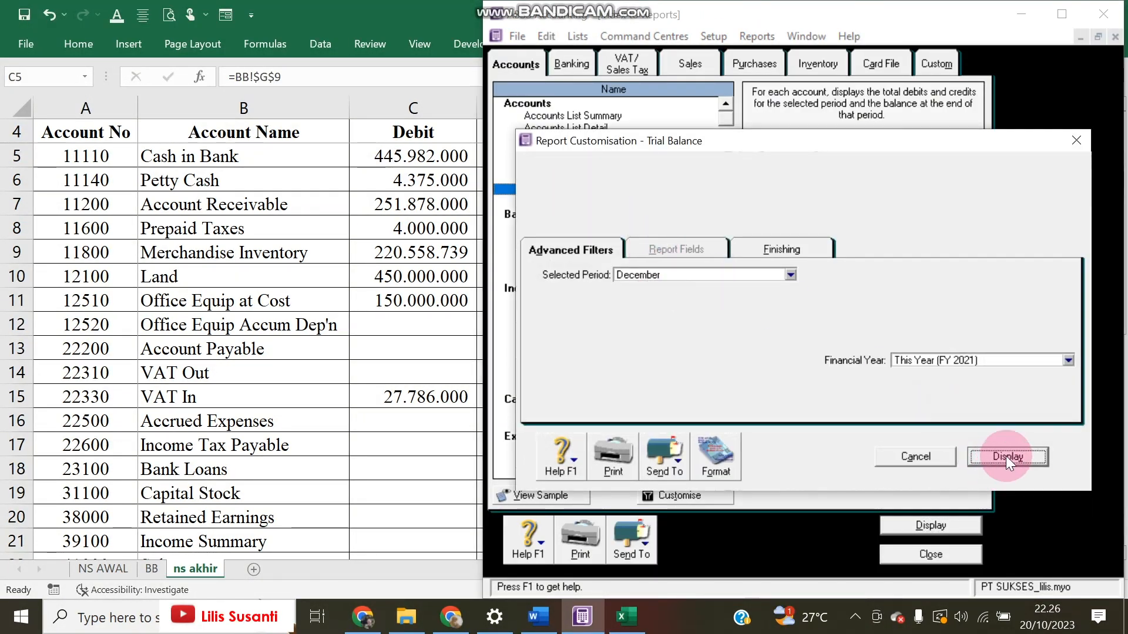
{"action": "left_click", "coordinate": [1006, 456]}
Compare the balances and totals of the December Trial Balance with the ns akhir sheet in Excel.
{"action": "scroll", "coordinate": [962, 371], "scroll_direction": "down", "scroll_amount": 1}
{"action": "left_click", "coordinate": [415, 471]}
{"action": "scroll", "coordinate": [549, 479], "scroll_direction": "down", "scroll_amount": 6}
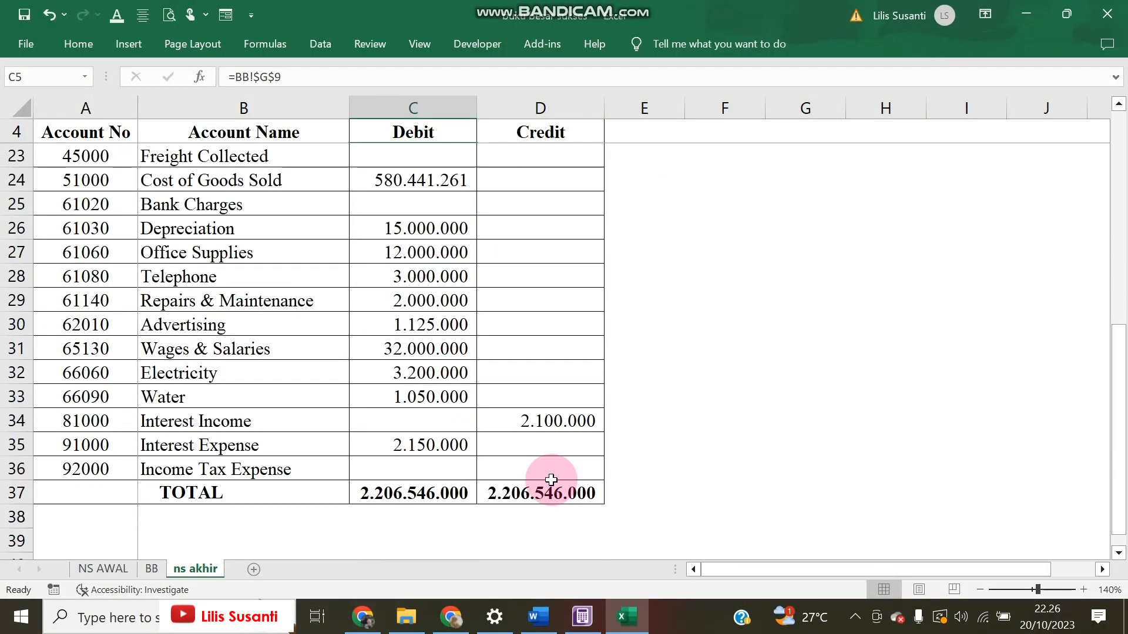
{"action": "scroll", "coordinate": [547, 478], "scroll_direction": "up", "scroll_amount": 6}
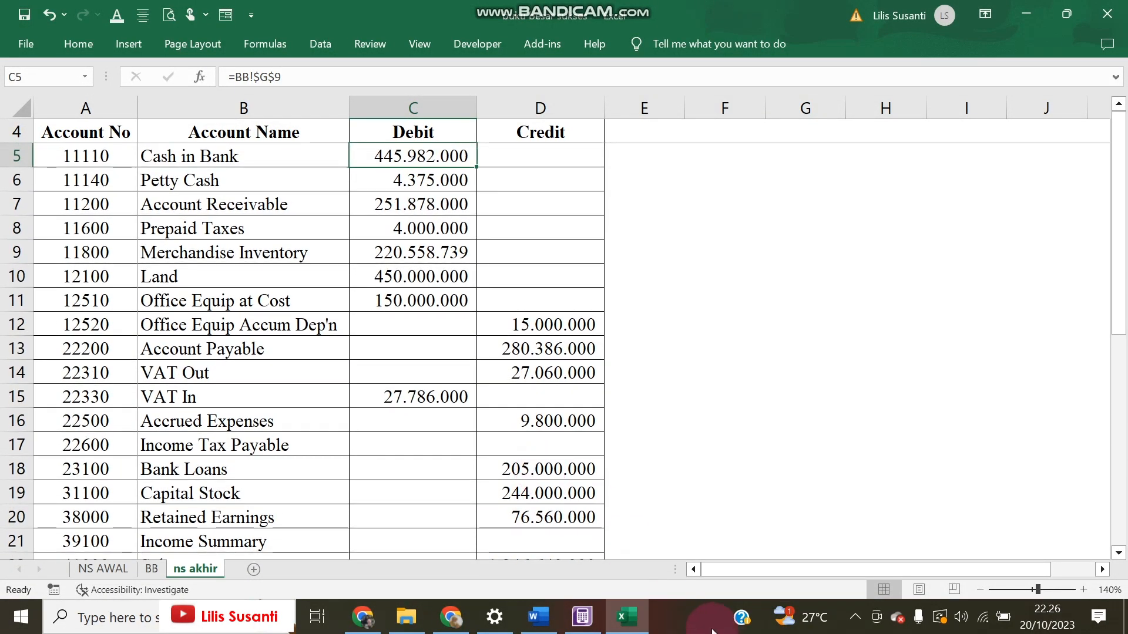
{"action": "left_click", "coordinate": [592, 627]}
{"action": "left_click", "coordinate": [847, 315]}
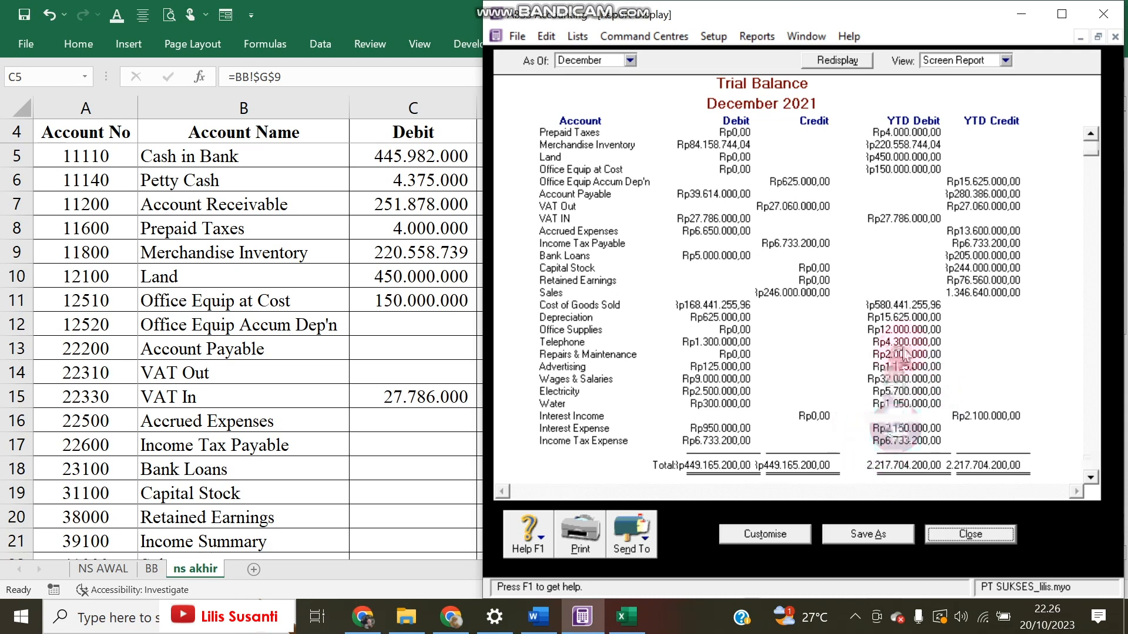
{"action": "scroll", "coordinate": [899, 347], "scroll_direction": "up", "scroll_amount": 1}
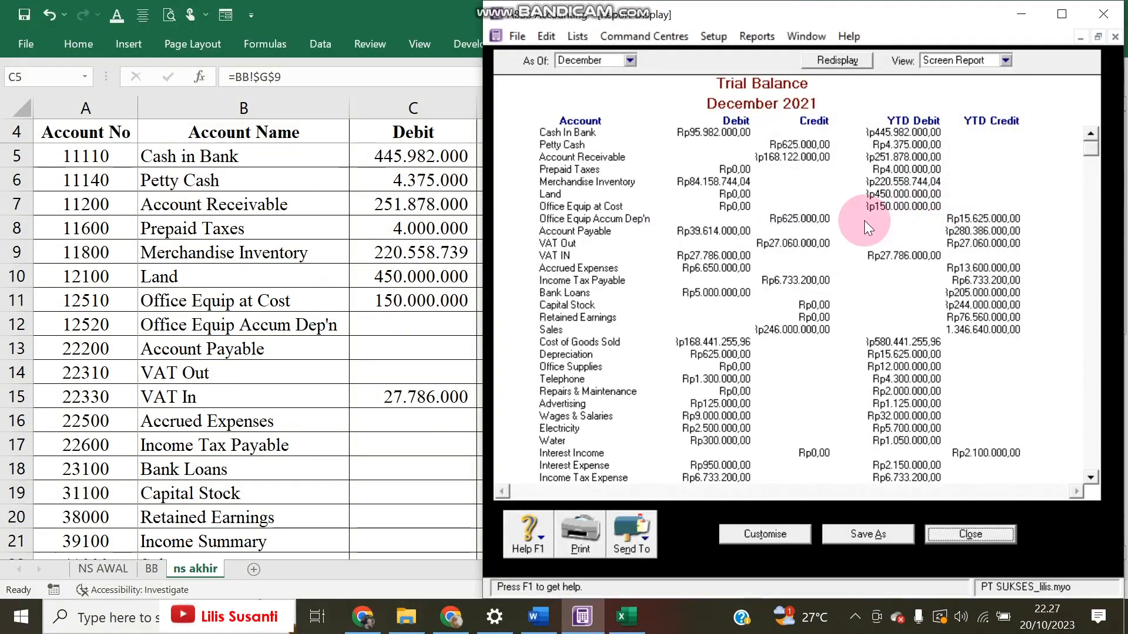
Restore and resize the Excel window beside the Trial Balance and zoom the ns akhir sheet to 130%.
{"action": "key", "text": "alt+Tab"}
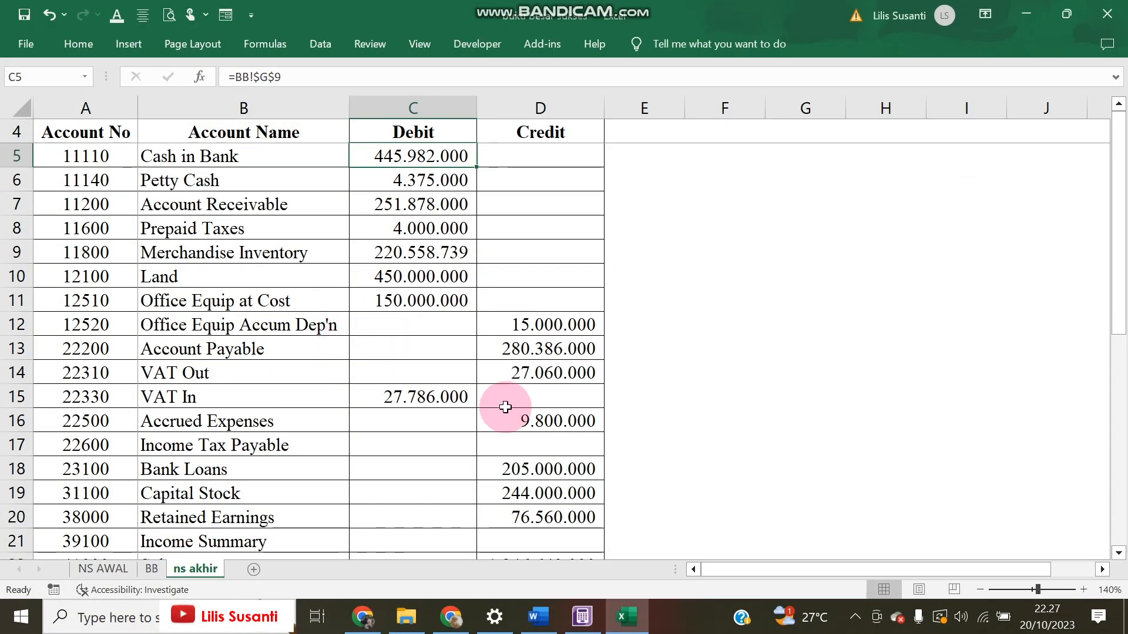
{"action": "left_click", "coordinate": [1067, 14]}
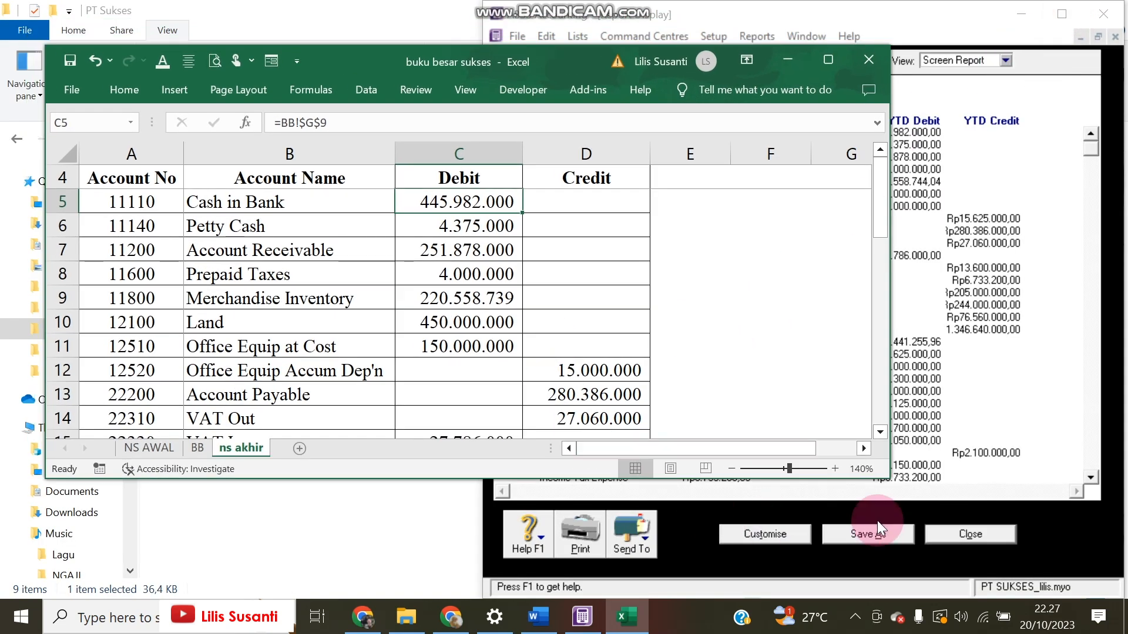
{"action": "left_click_drag", "start_coordinate": [887, 479], "coordinate": [513, 597]}
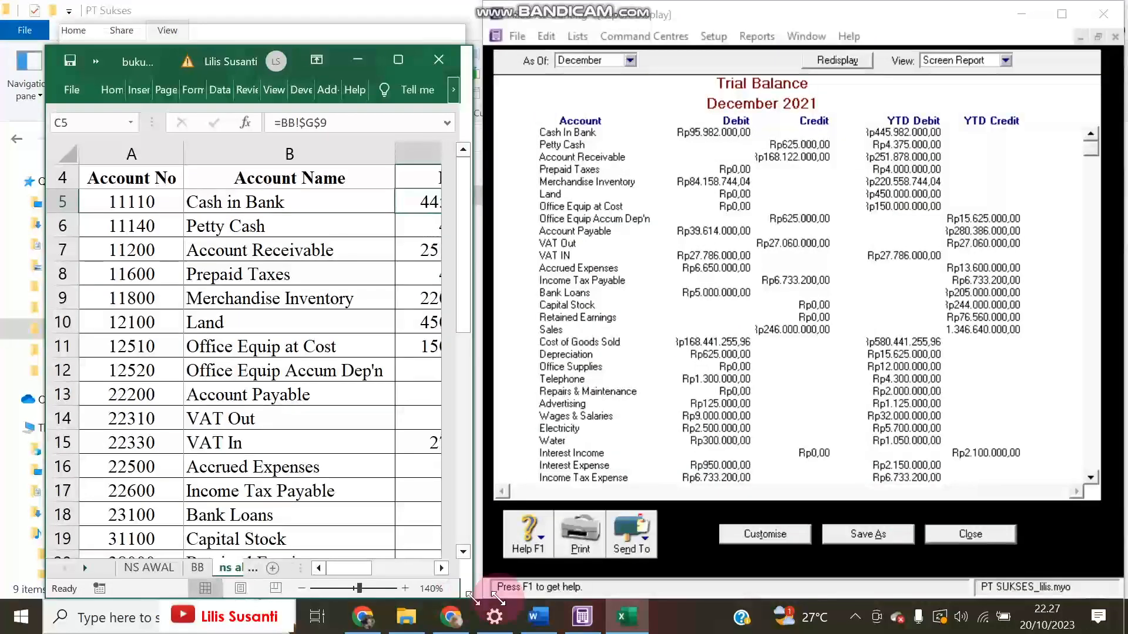
{"action": "left_click_drag", "start_coordinate": [383, 572], "coordinate": [330, 563]}
{"action": "left_click_drag", "start_coordinate": [44, 13], "coordinate": [0, 7]}
{"action": "left_click_drag", "start_coordinate": [515, 495], "coordinate": [614, 598]}
{"action": "left_click", "coordinate": [457, 588]}
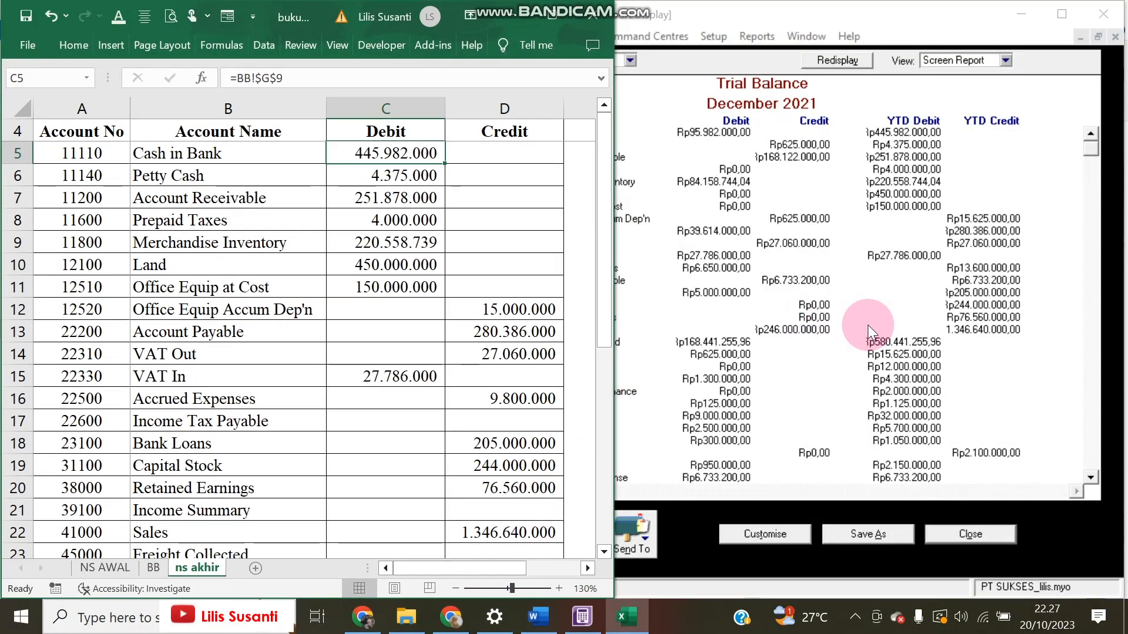
Compare the ns akhir balances down to the TOTAL row with the Trial Balance alongside.
{"action": "scroll", "coordinate": [513, 333], "scroll_direction": "down", "scroll_amount": 1}
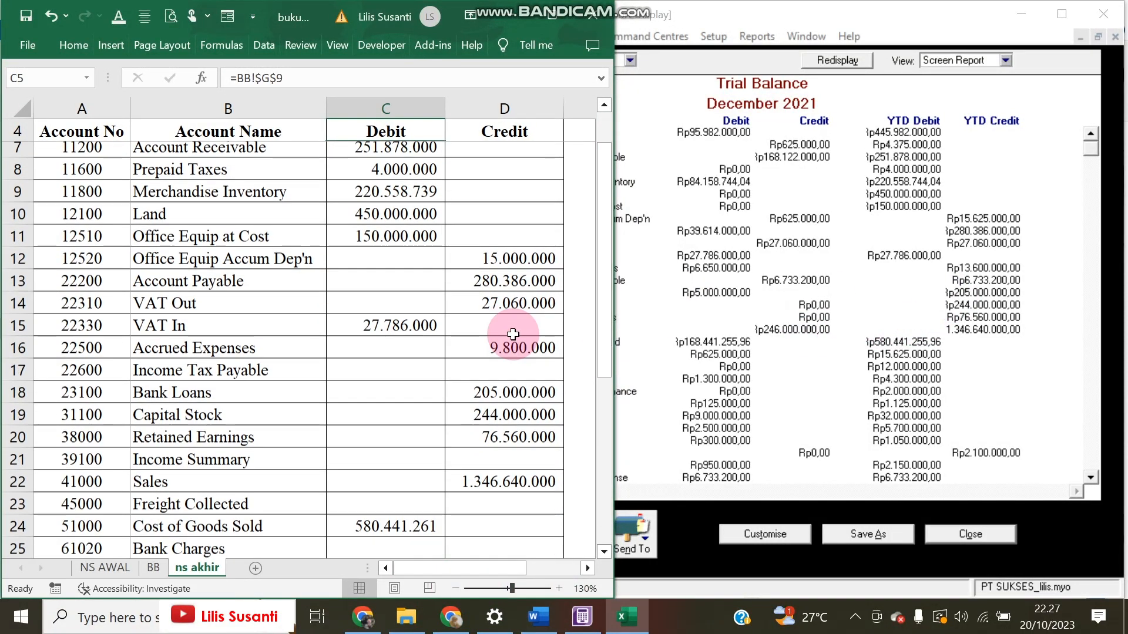
{"action": "scroll", "coordinate": [512, 334], "scroll_direction": "down", "scroll_amount": 2}
{"action": "scroll", "coordinate": [911, 329], "scroll_direction": "down", "scroll_amount": 1}
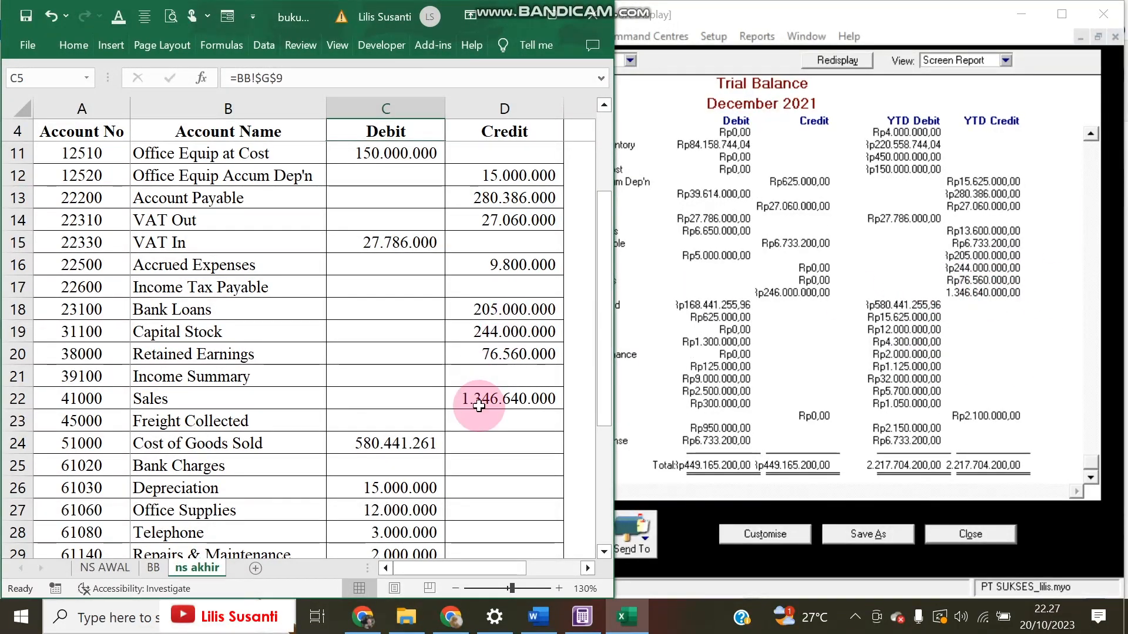
{"action": "scroll", "coordinate": [459, 413], "scroll_direction": "down", "scroll_amount": 4}
{"action": "scroll", "coordinate": [830, 478], "scroll_direction": "up", "scroll_amount": 1}
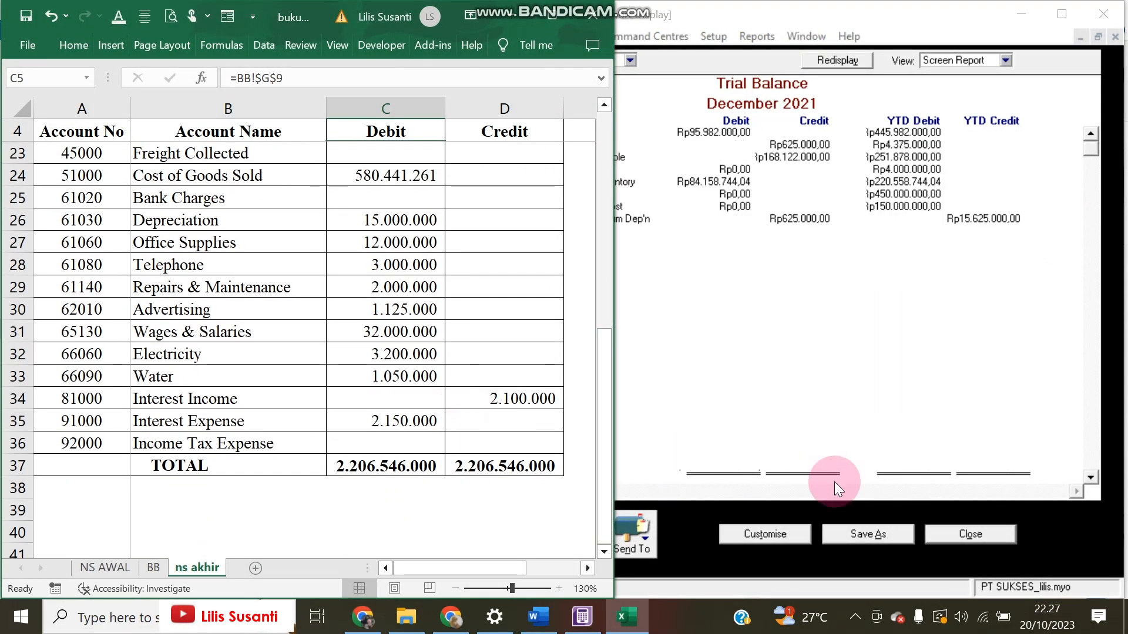
Inspect the transactions behind Income Tax Expense in the Trial Balance, close them and find that account in the ns akhir sheet.
{"action": "left_click", "coordinate": [883, 477]}
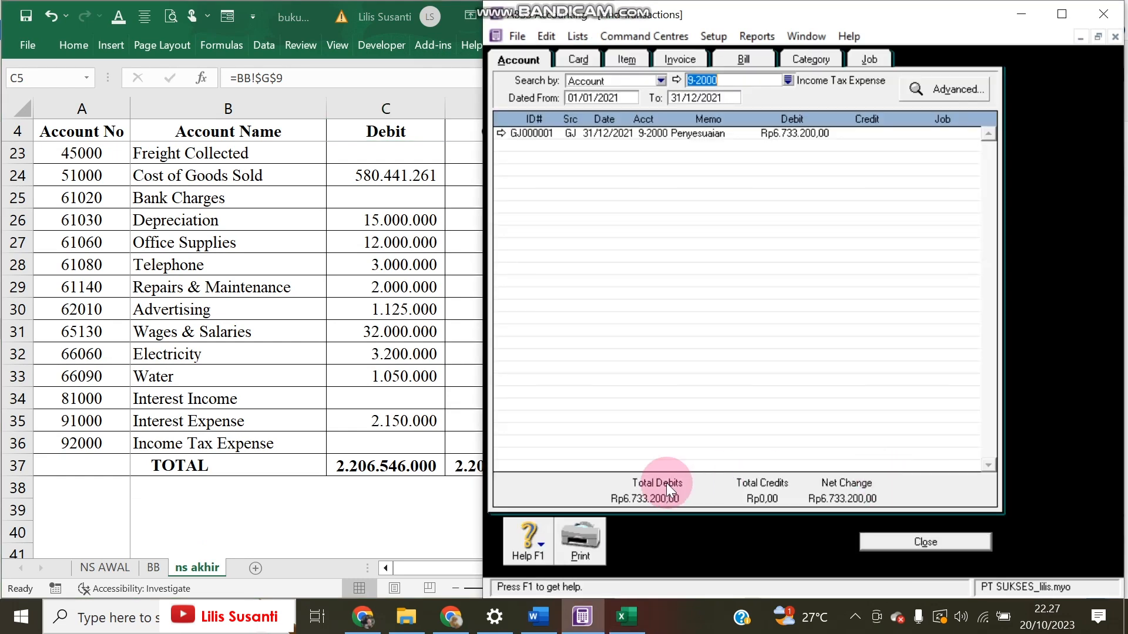
{"action": "left_click", "coordinate": [948, 542]}
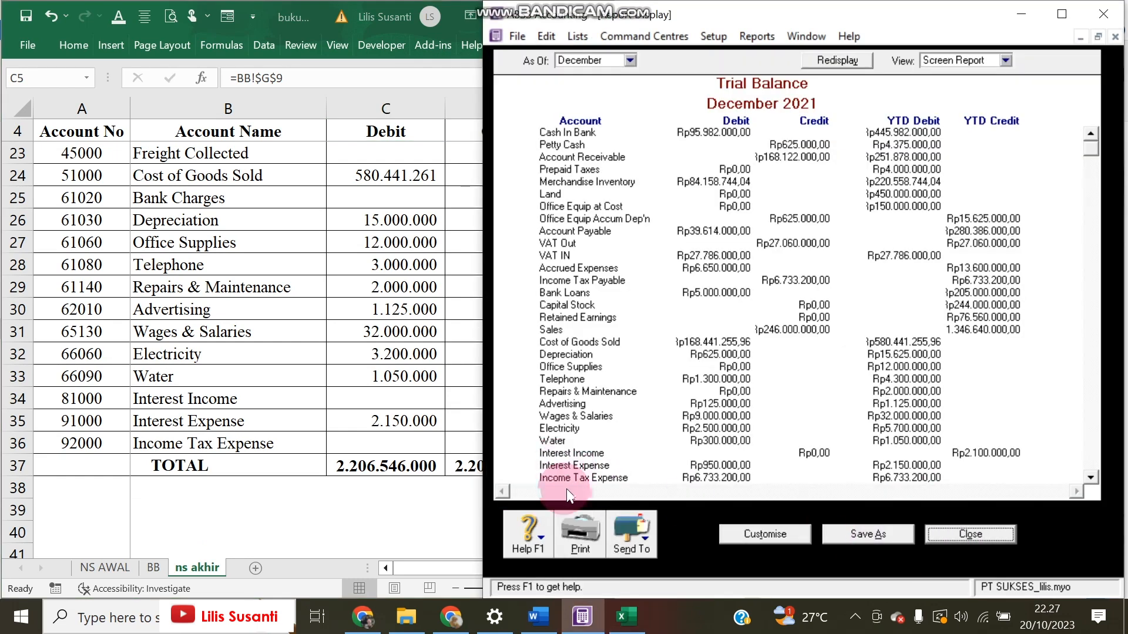
{"action": "left_click", "coordinate": [401, 422]}
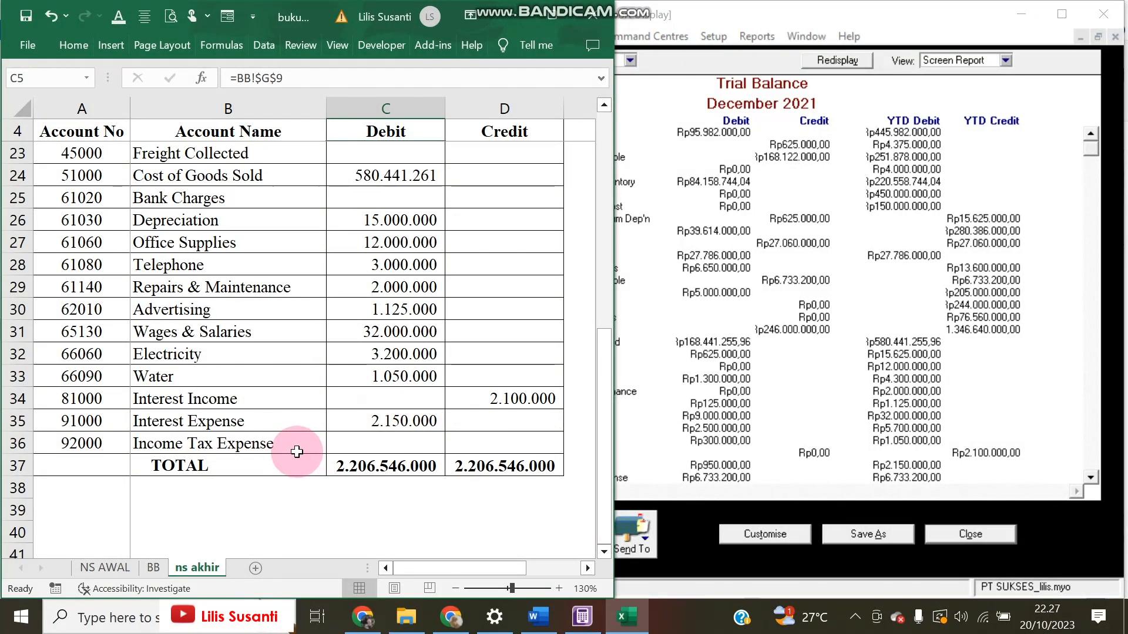
{"action": "left_click", "coordinate": [304, 449]}
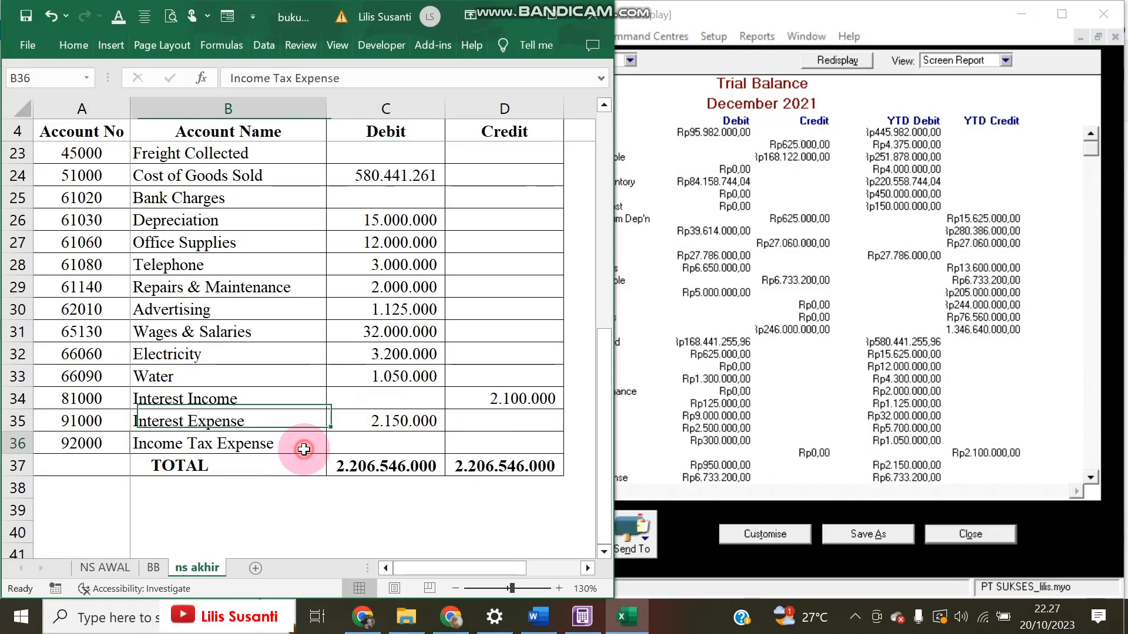
Compare the Accrued Expenses credit in the ns akhir sheet with the YTD Credit in the Trial Balance.
{"action": "left_click", "coordinate": [964, 351]}
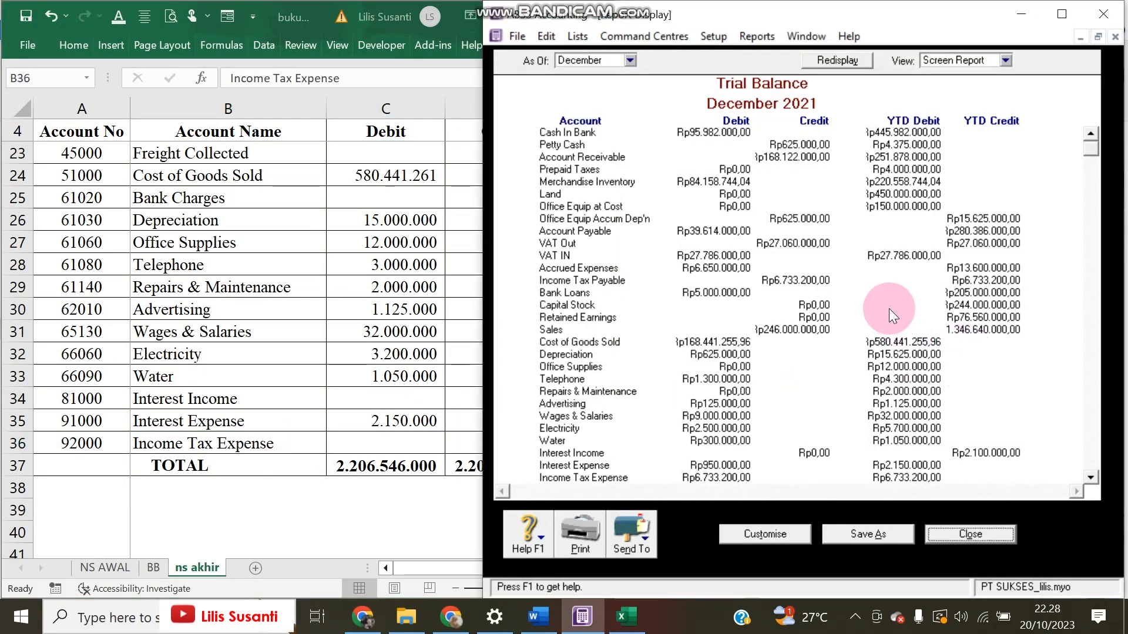
{"action": "scroll", "coordinate": [919, 460], "scroll_direction": "down", "scroll_amount": 1}
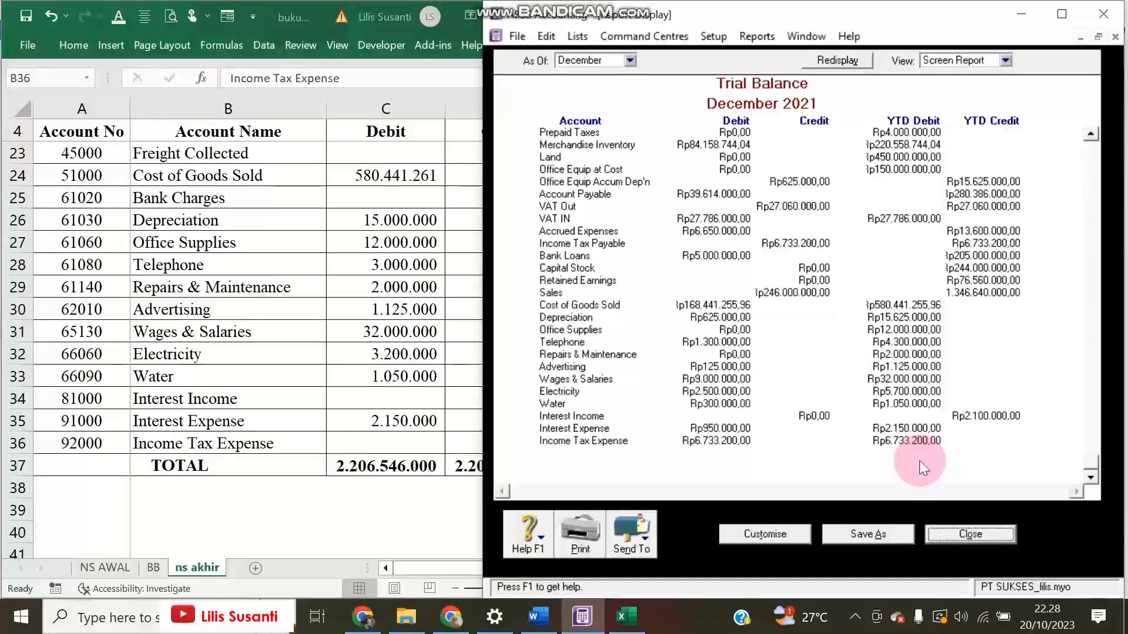
{"action": "scroll", "coordinate": [911, 395], "scroll_direction": "up", "scroll_amount": 1}
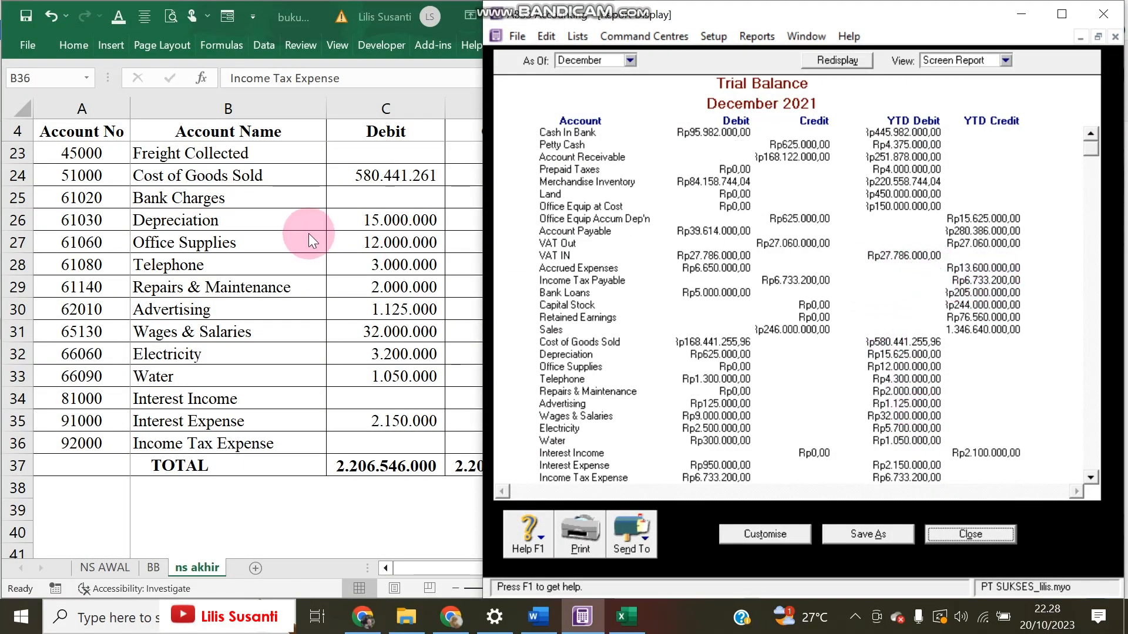
{"action": "key", "text": "alt+Tab"}
{"action": "scroll", "coordinate": [367, 218], "scroll_direction": "up", "scroll_amount": 4}
{"action": "scroll", "coordinate": [367, 219], "scroll_direction": "up", "scroll_amount": 1}
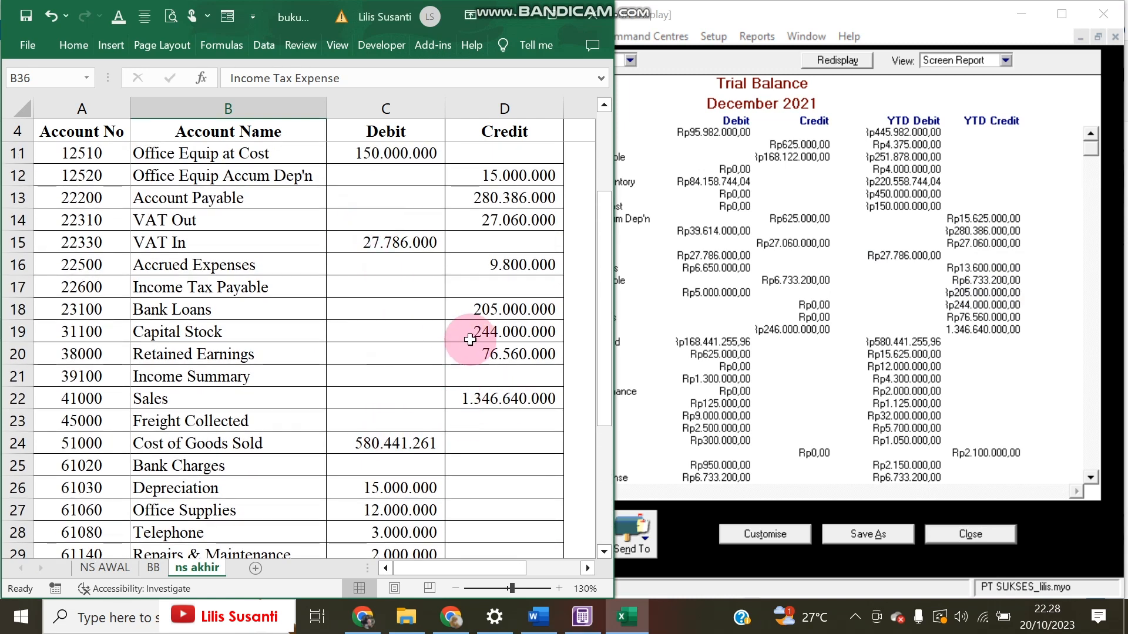
{"action": "scroll", "coordinate": [453, 308], "scroll_direction": "up", "scroll_amount": 1}
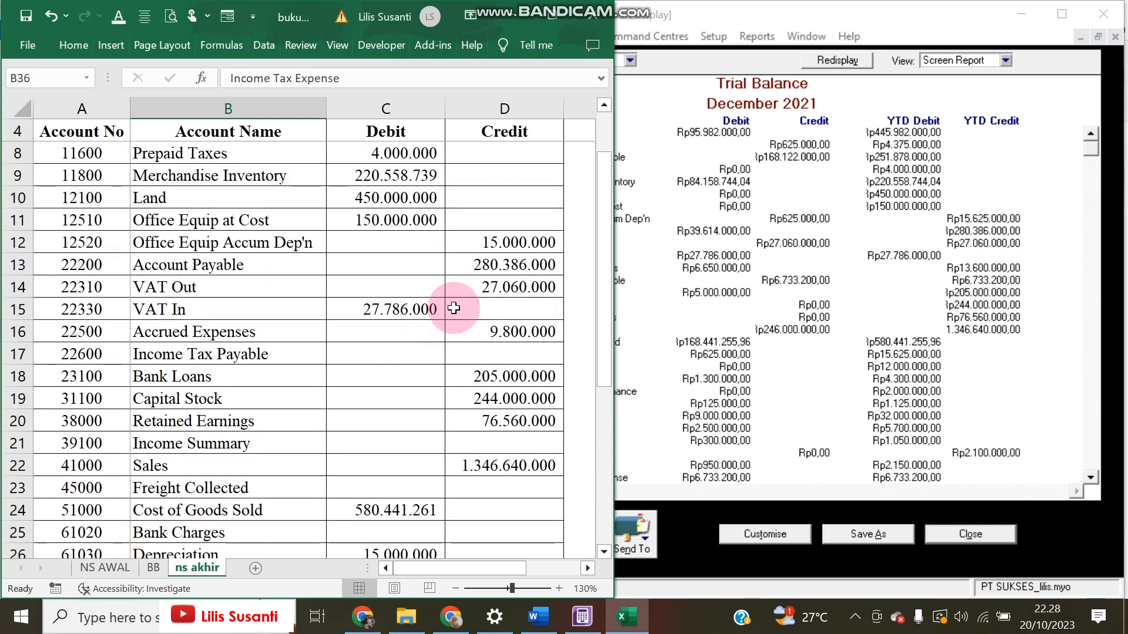
{"action": "scroll", "coordinate": [453, 308], "scroll_direction": "down", "scroll_amount": 2}
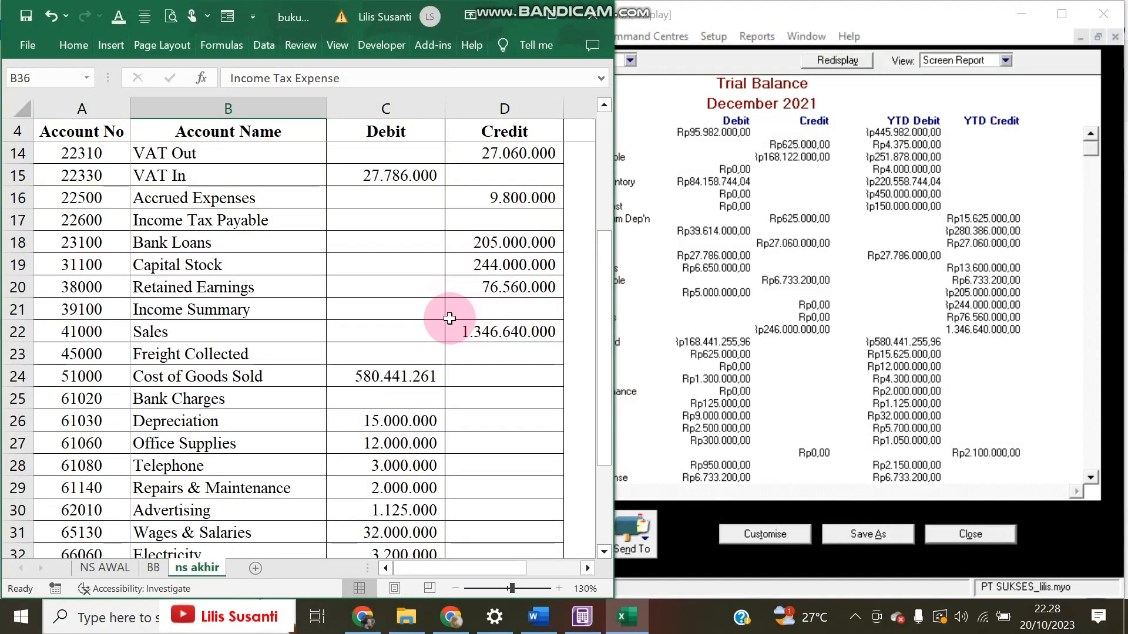
{"action": "scroll", "coordinate": [448, 318], "scroll_direction": "up", "scroll_amount": 2}
{"action": "left_click", "coordinate": [493, 331]}
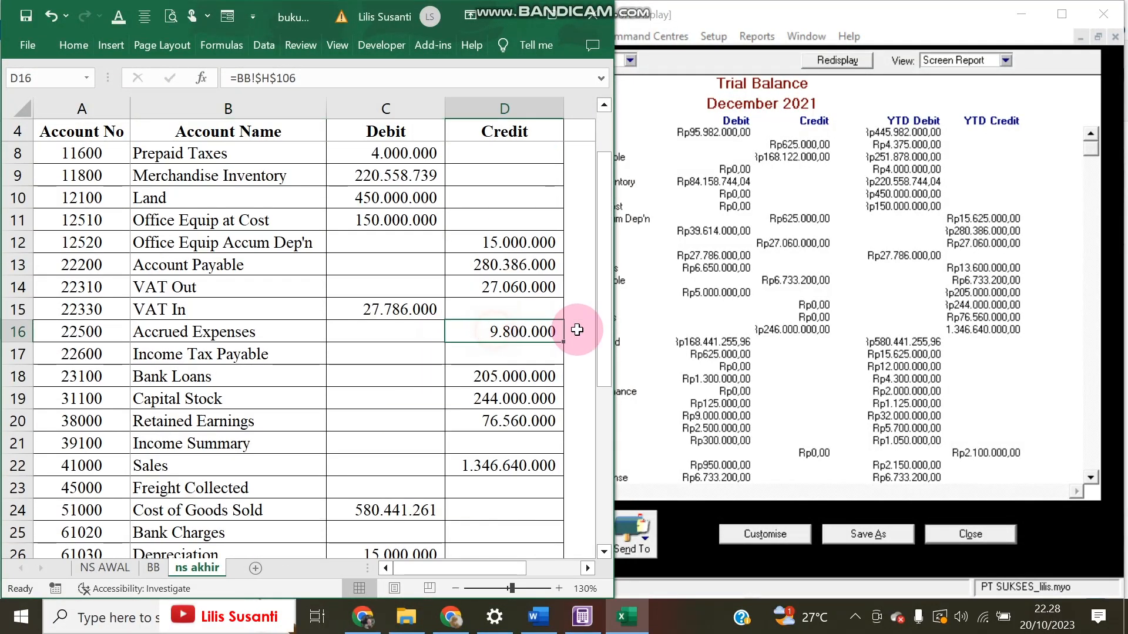
{"action": "left_click", "coordinate": [1048, 284]}
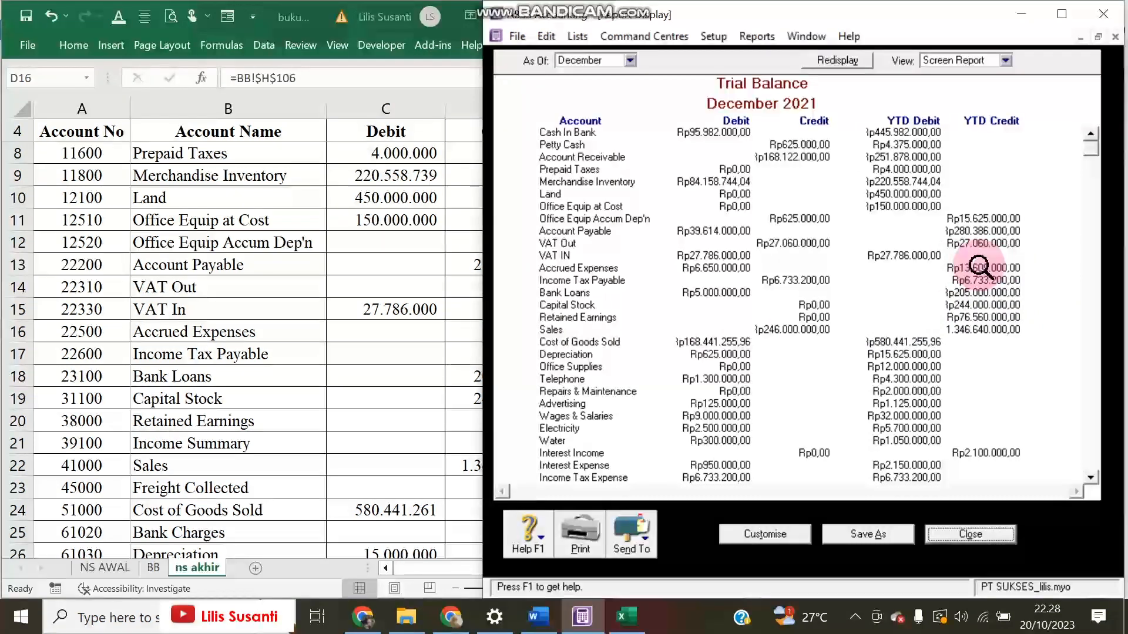
{"action": "left_click", "coordinate": [373, 271]}
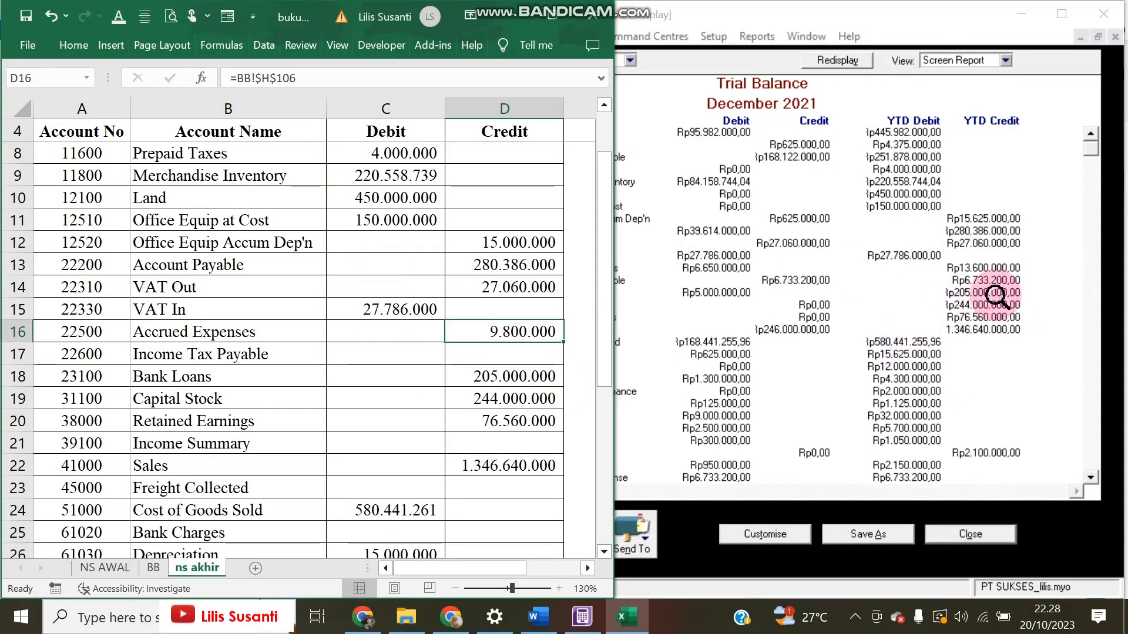
Check the credit total in the TOTAL row of the ns akhir sheet and return to the Trial Balance.
{"action": "scroll", "coordinate": [453, 447], "scroll_direction": "down", "scroll_amount": 4}
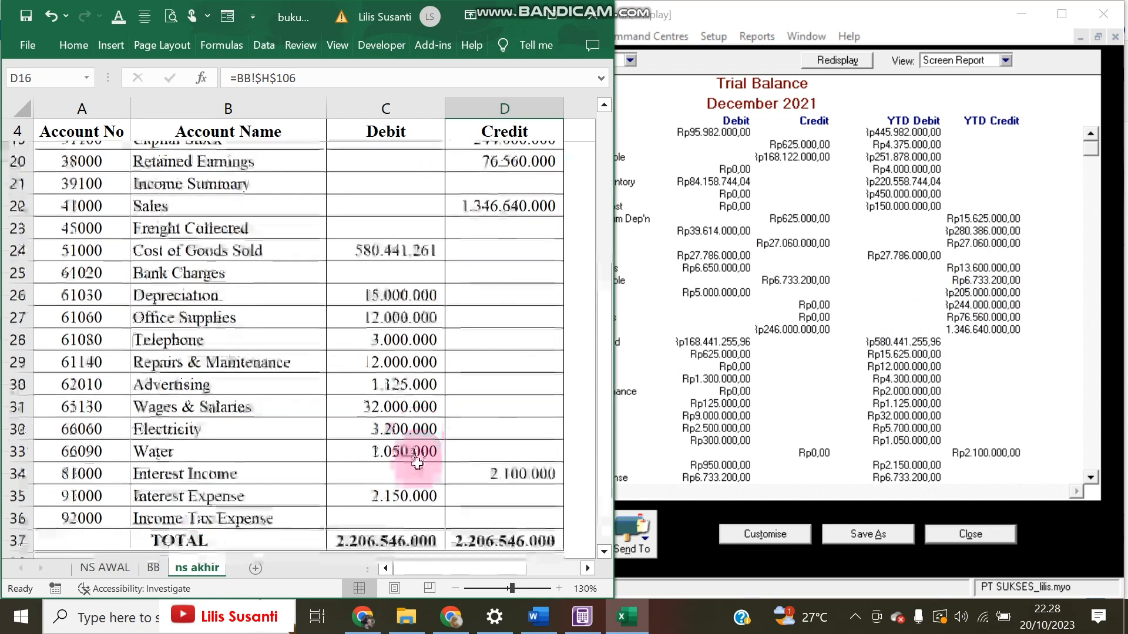
{"action": "left_click", "coordinate": [499, 534]}
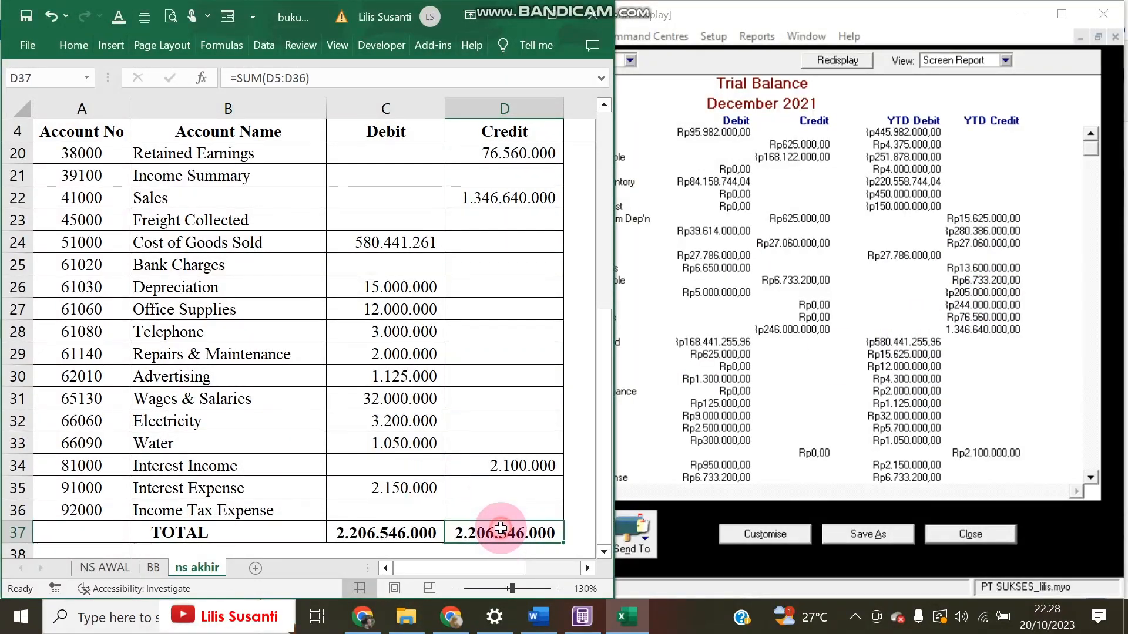
{"action": "left_click", "coordinate": [774, 536]}
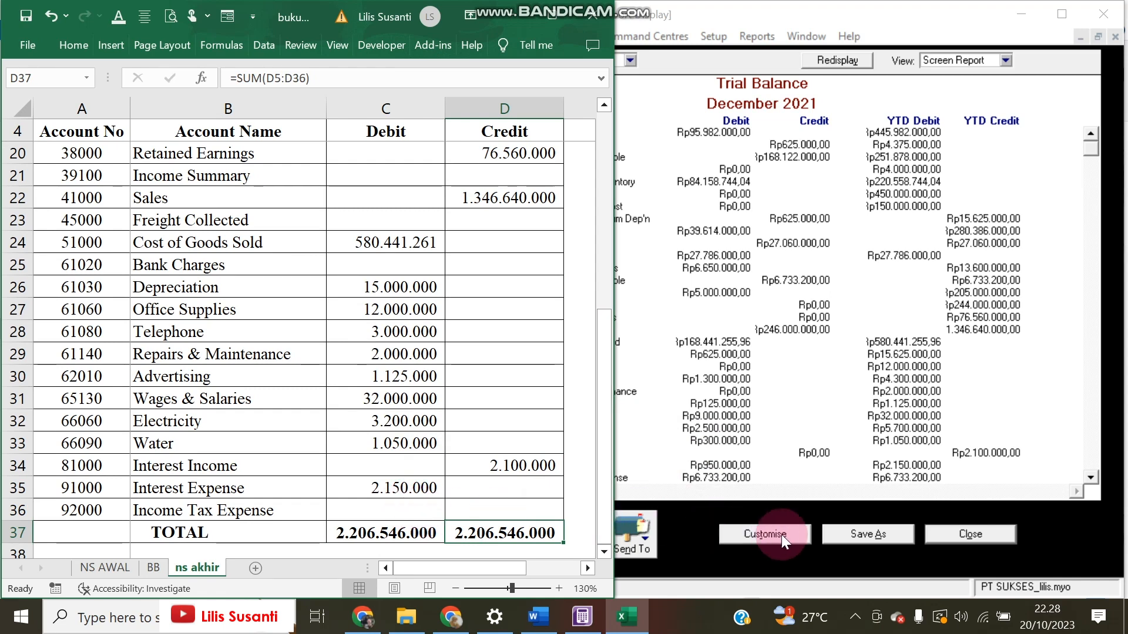
{"action": "left_click", "coordinate": [834, 510]}
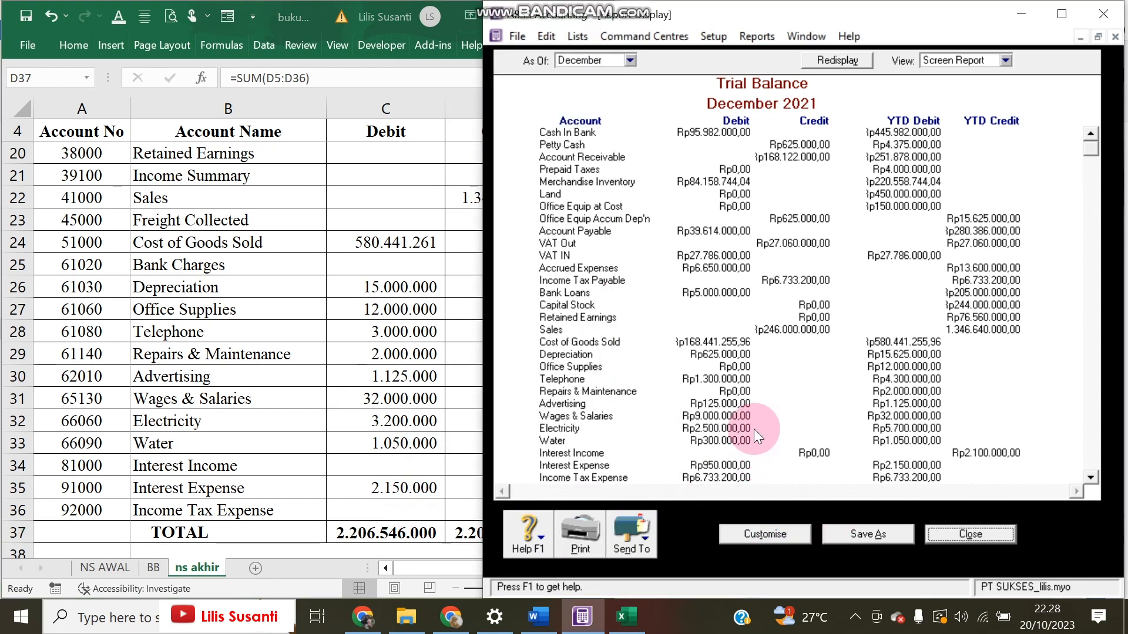
Review the 31 Desember 2021 adjustment data in the Word document and return to the first accounts of the ns akhir sheet.
{"action": "left_click", "coordinate": [536, 617]}
{"action": "scroll", "coordinate": [306, 447], "scroll_direction": "up", "scroll_amount": 3}
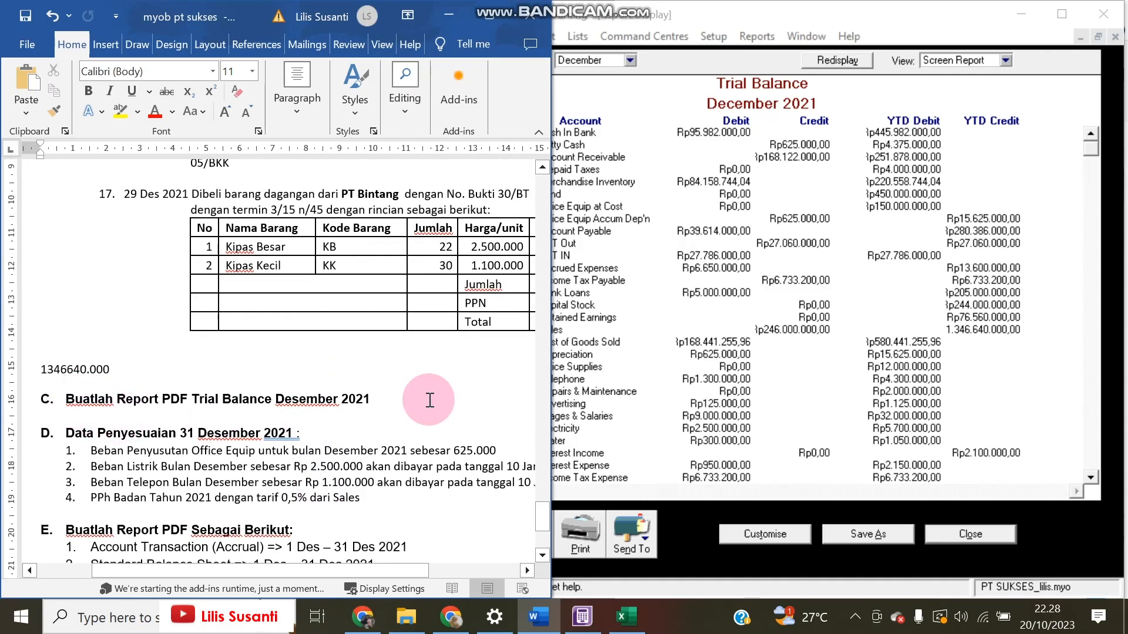
{"action": "left_click", "coordinate": [627, 617]}
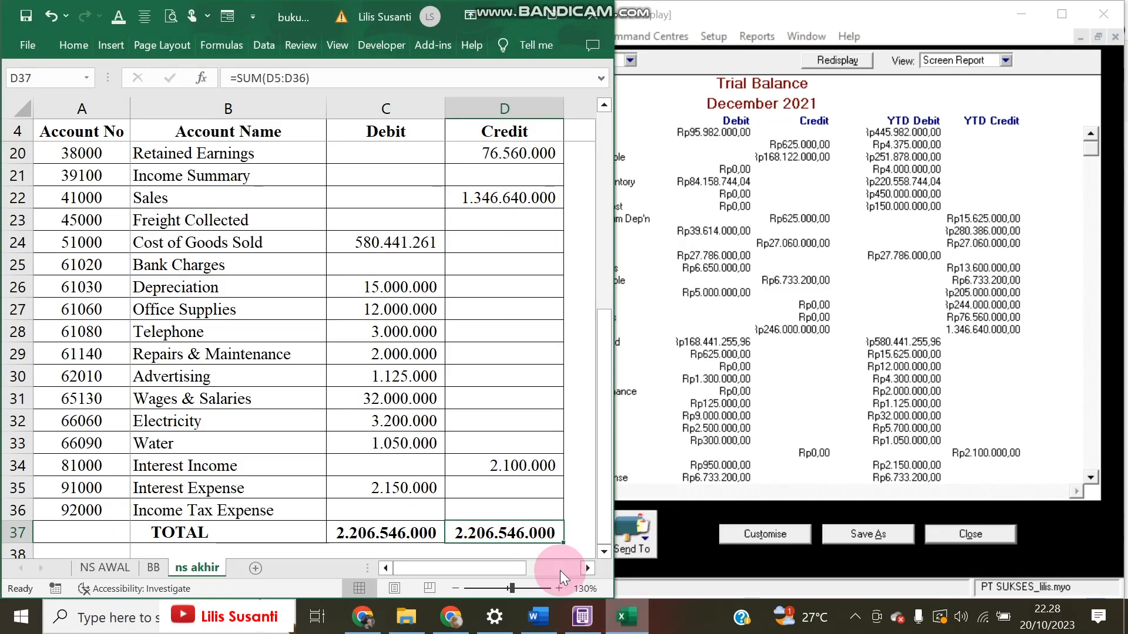
{"action": "scroll", "coordinate": [466, 450], "scroll_direction": "up", "scroll_amount": 5}
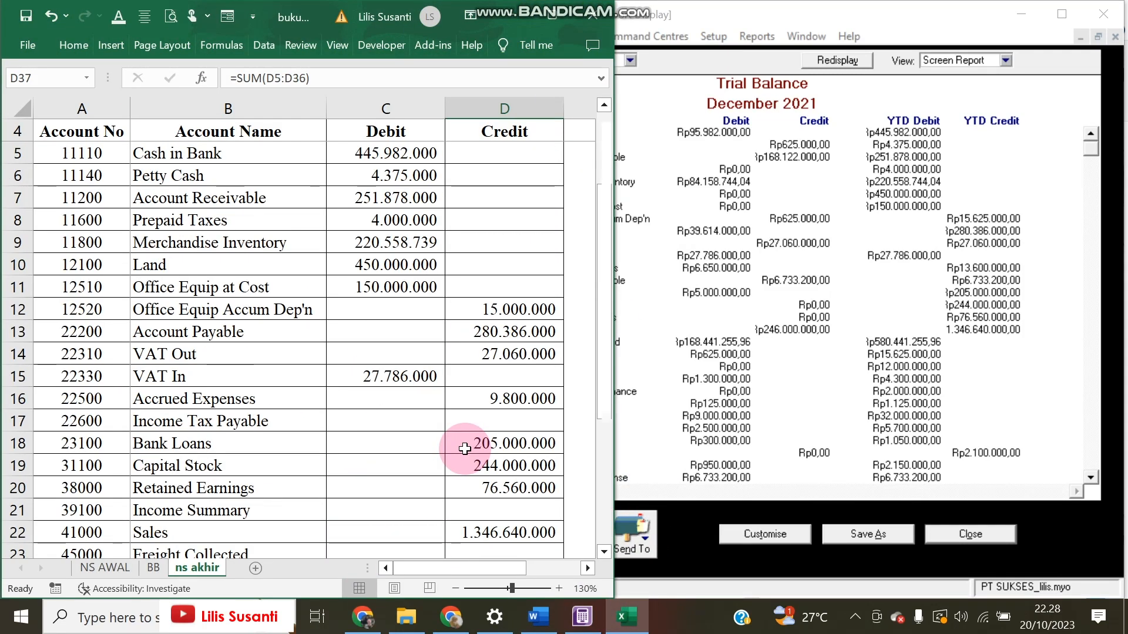
Close the Trial Balance and the report index in ABSS Accounting and view the disbursements in the Transaction Journal.
{"action": "left_click", "coordinate": [888, 235]}
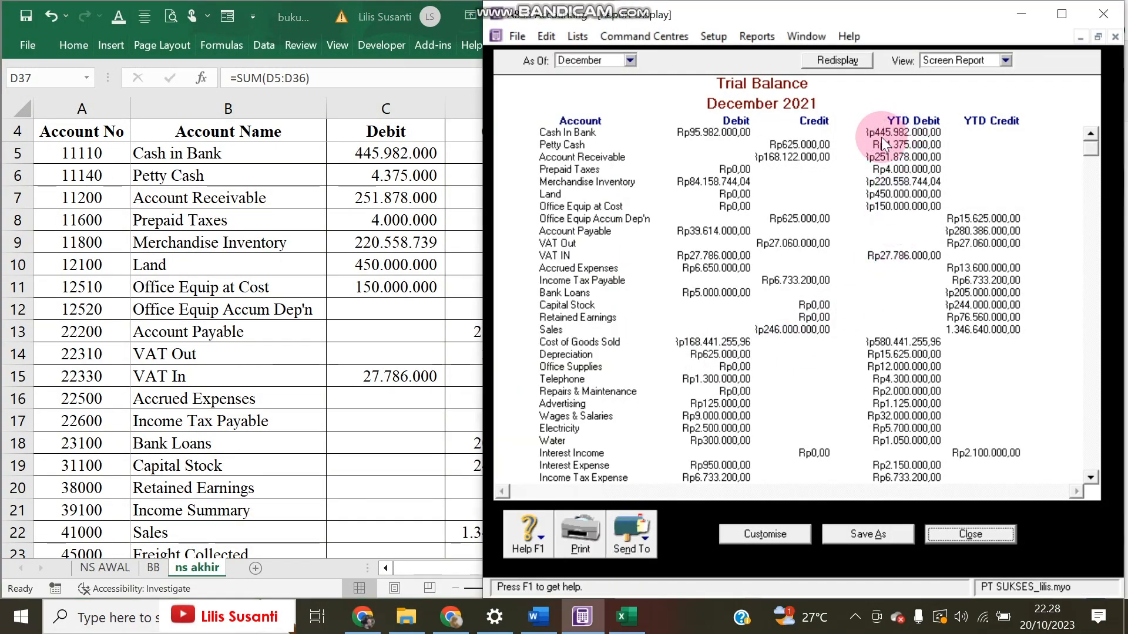
{"action": "left_click", "coordinate": [970, 533]}
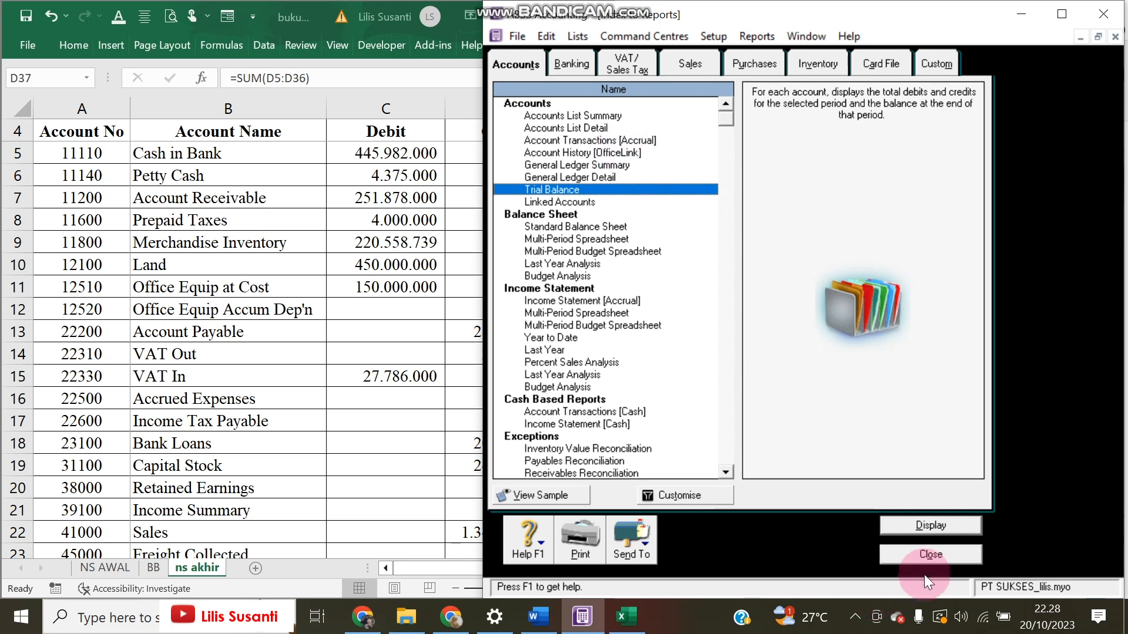
{"action": "left_click", "coordinate": [899, 551]}
{"action": "left_click", "coordinate": [808, 310]}
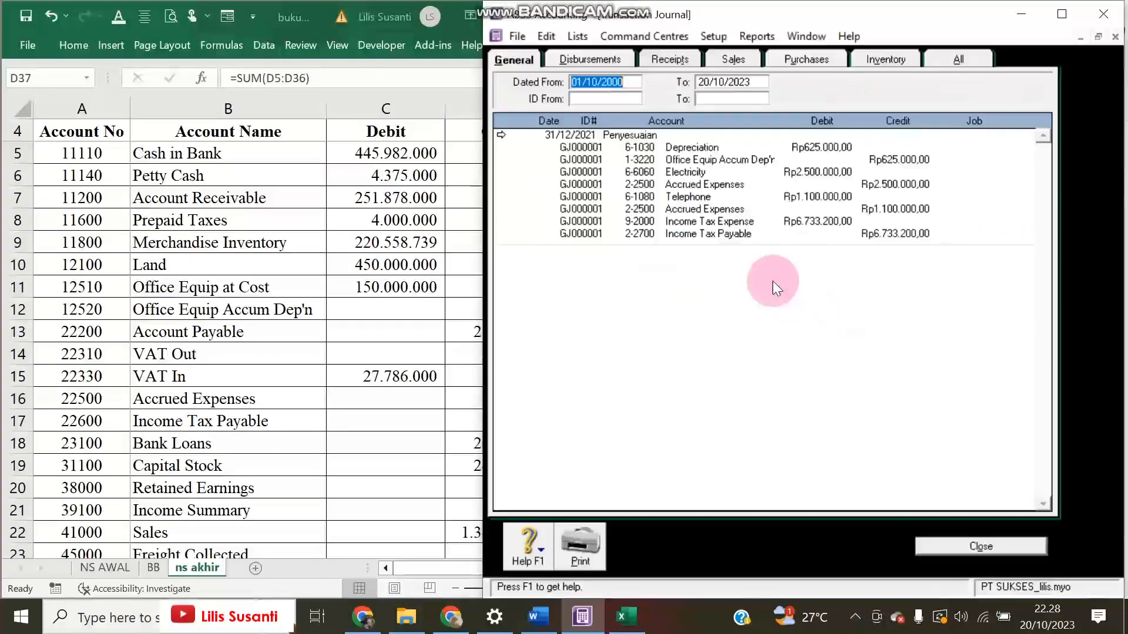
{"action": "left_click", "coordinate": [587, 60]}
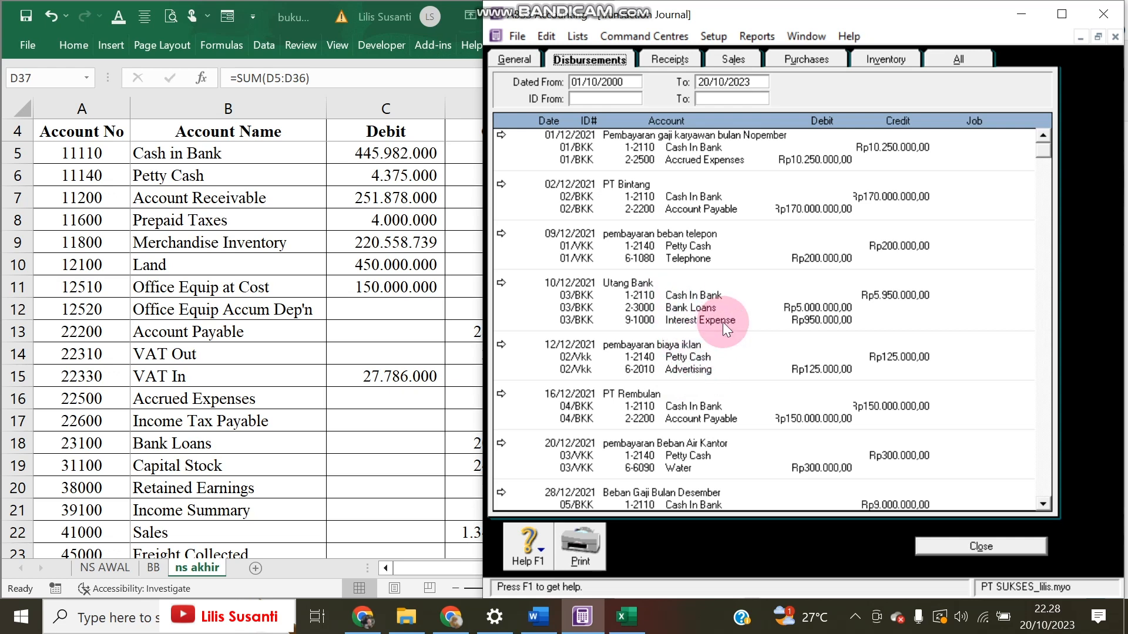
Switch to the Word document, widen its window to read the 31 Desember 2021 adjustment data, and return to the disbursements journal.
{"action": "key", "text": "alt+Tab"}
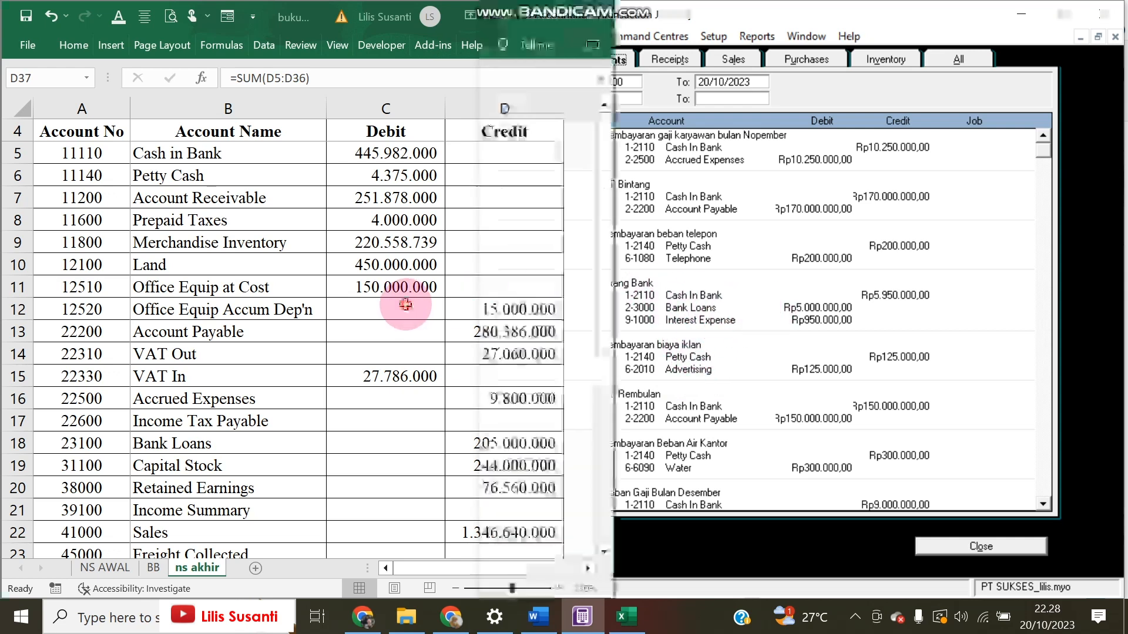
{"action": "left_click", "coordinate": [538, 616]}
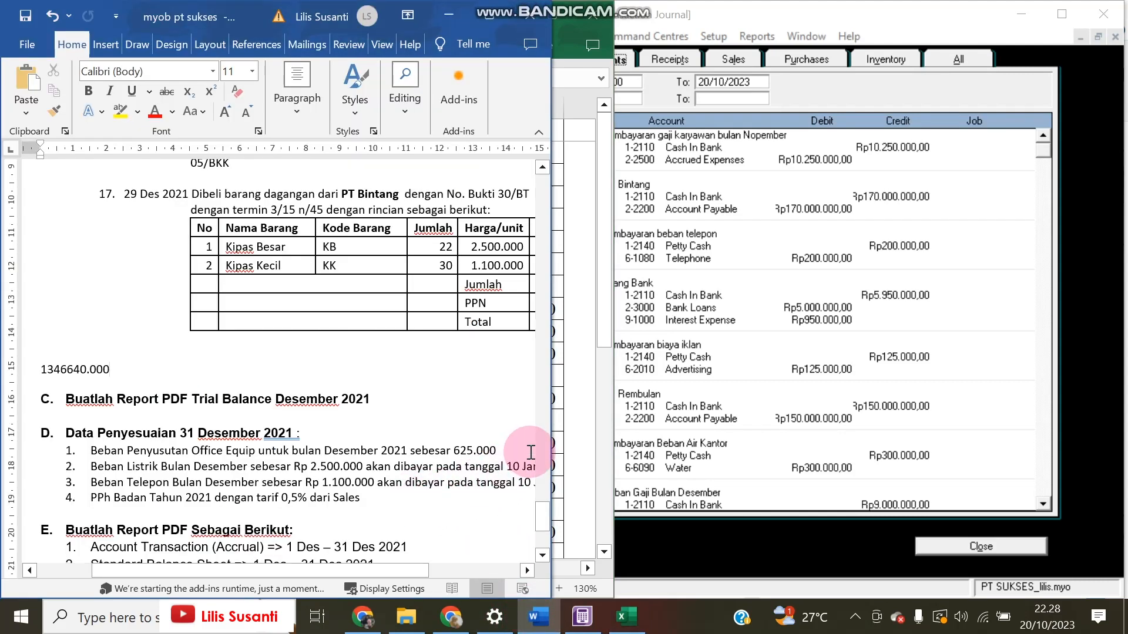
{"action": "left_click_drag", "start_coordinate": [549, 447], "coordinate": [608, 444]}
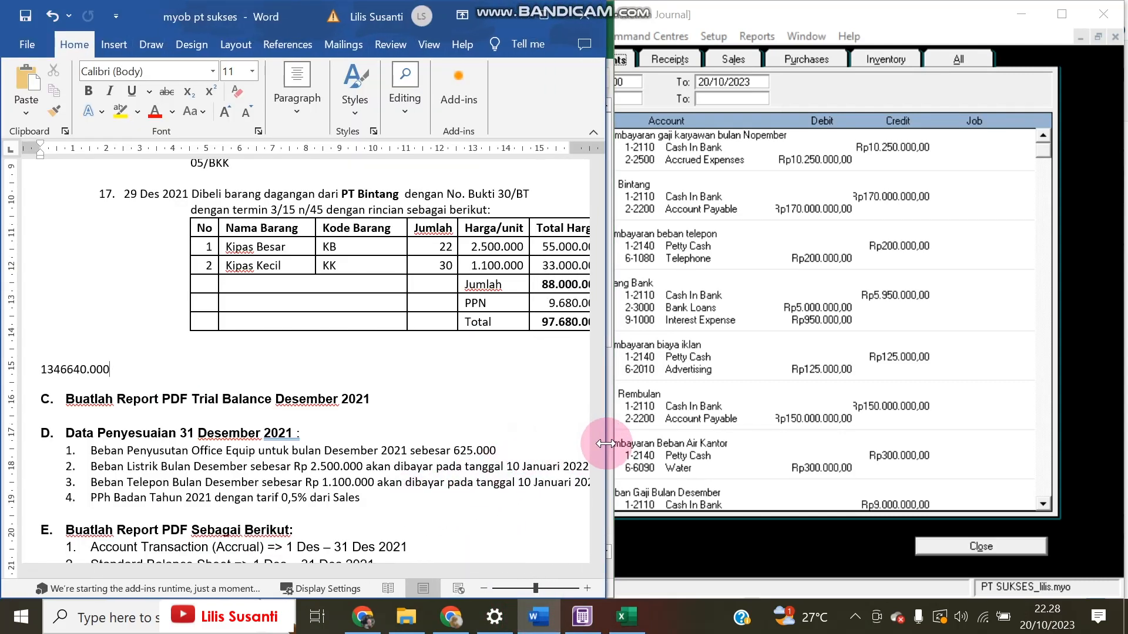
{"action": "left_click", "coordinate": [812, 569]}
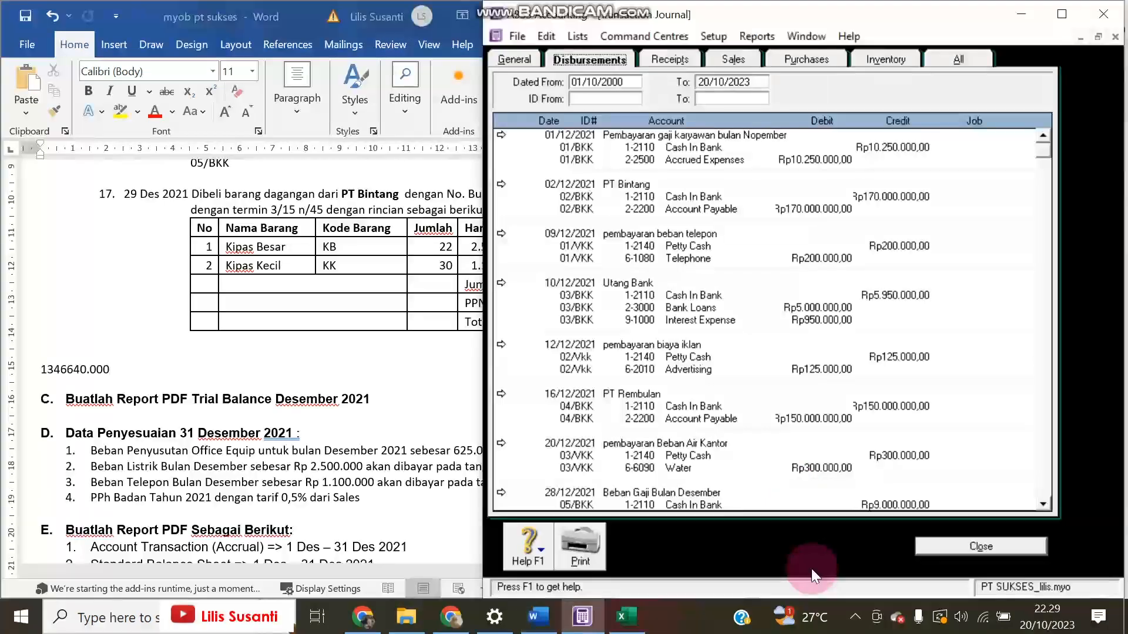